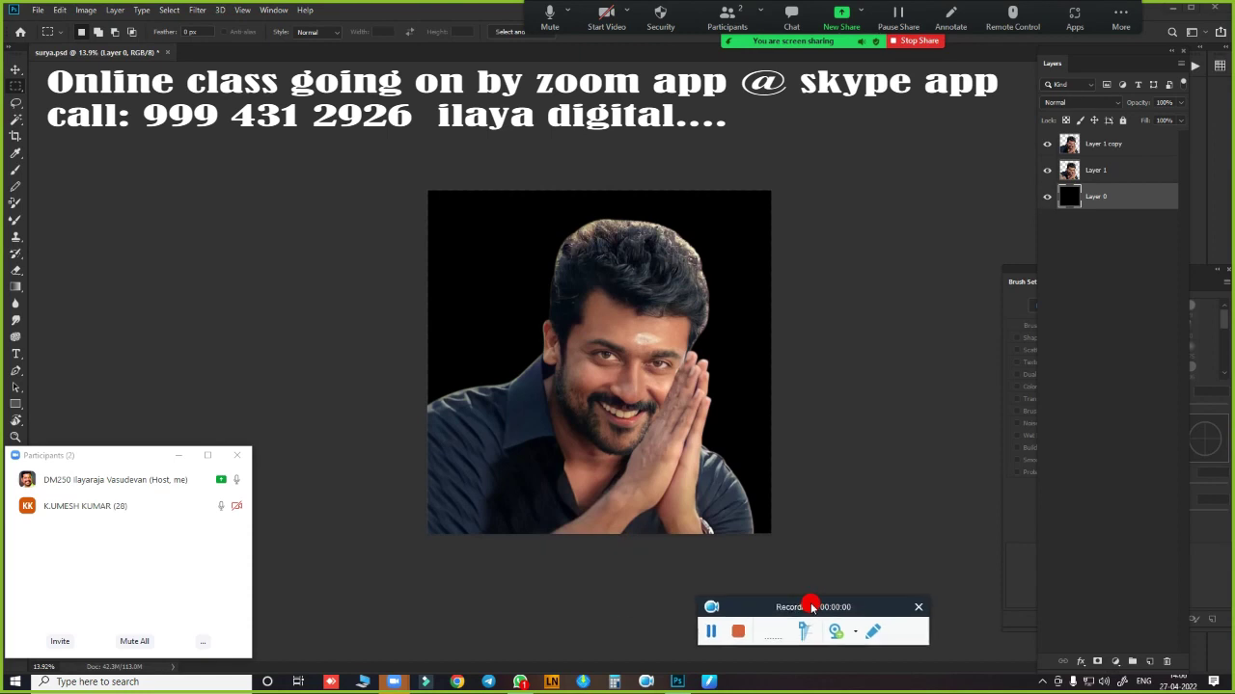
- Hide Layer 0's black background so the cut-out portrait shows on transparency
left_click_drag(813, 606, 923, 672)
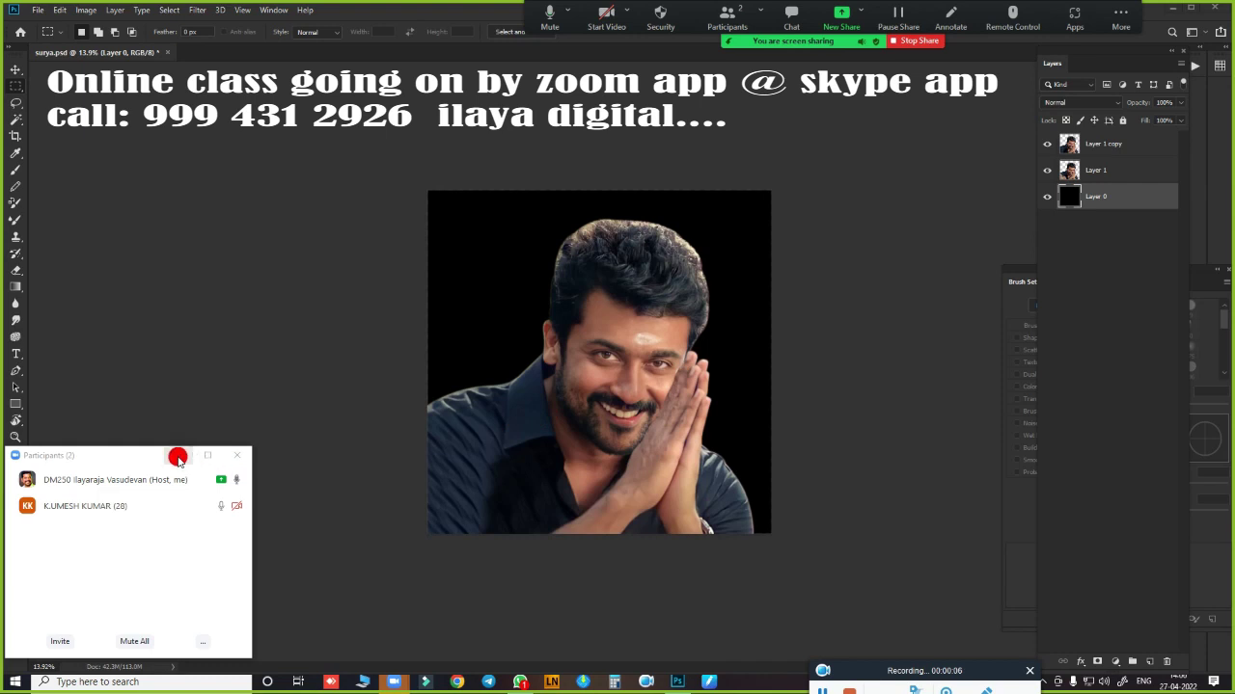
mouse_move(116, 455)
left_mouse_down()
mouse_move(410, 632)
mouse_move(123, 627)
mouse_move(123, 611)
left_mouse_up()
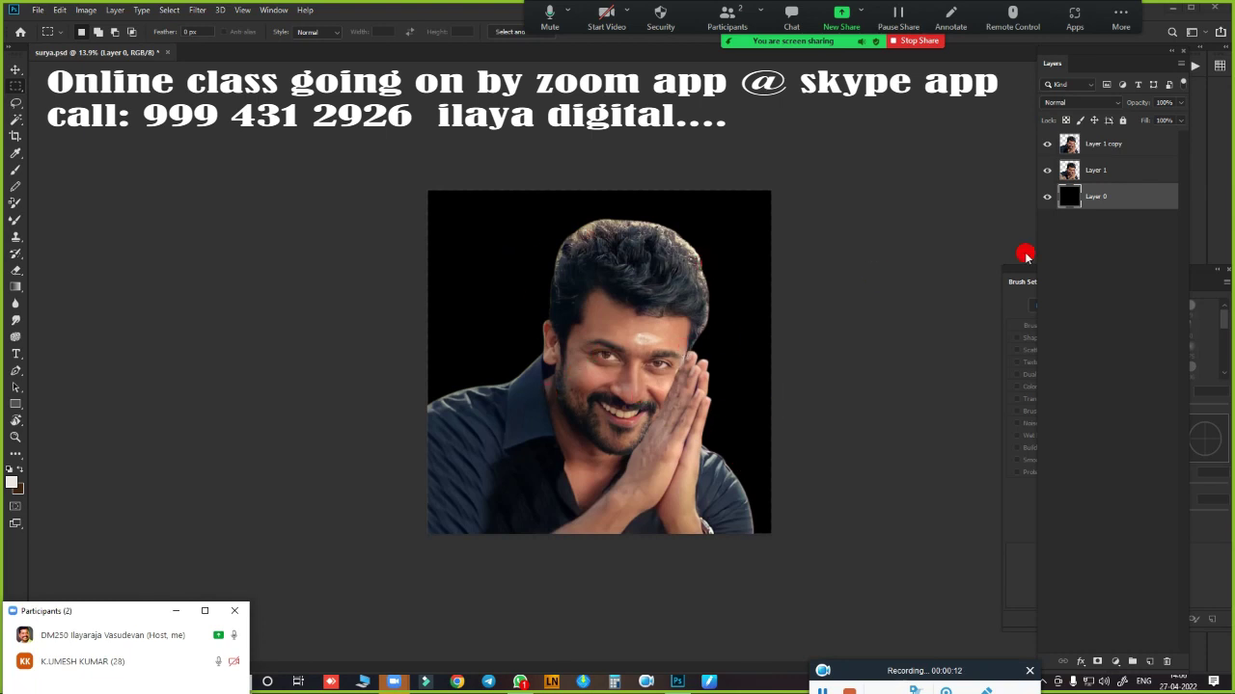
- Hide Layer 0 and Layer 1 copy, then zoom in on the forehead and hair
left_click(1046, 197)
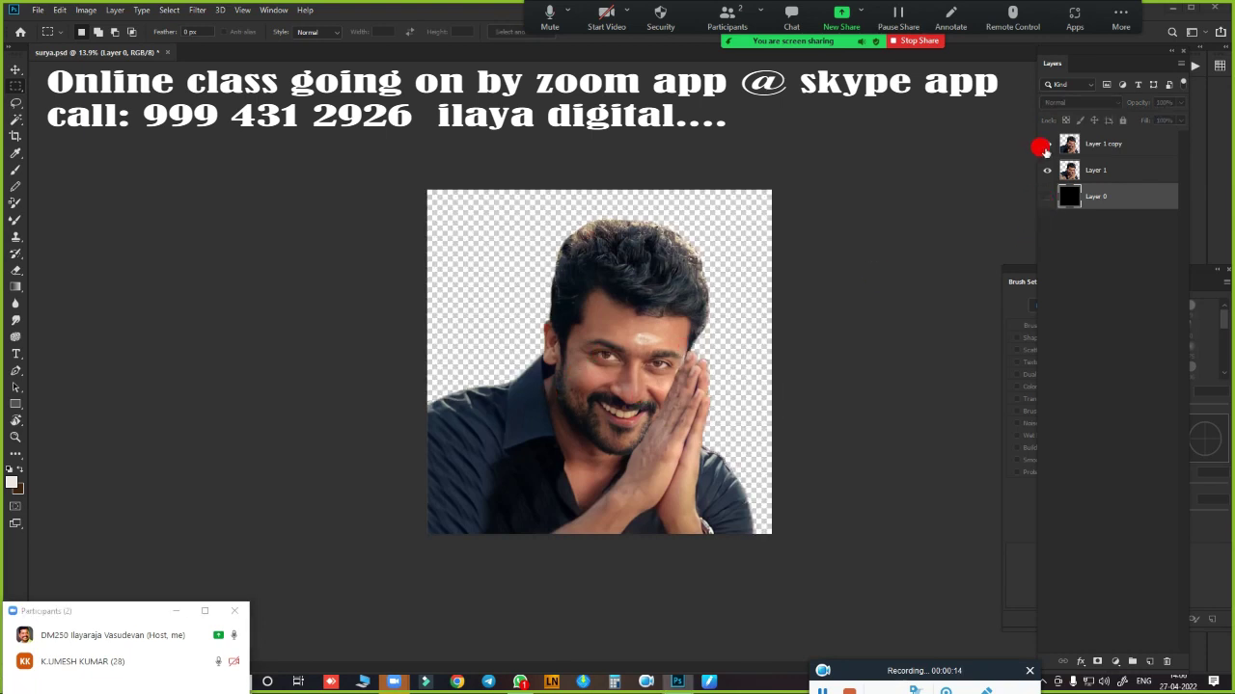
left_click(1047, 143)
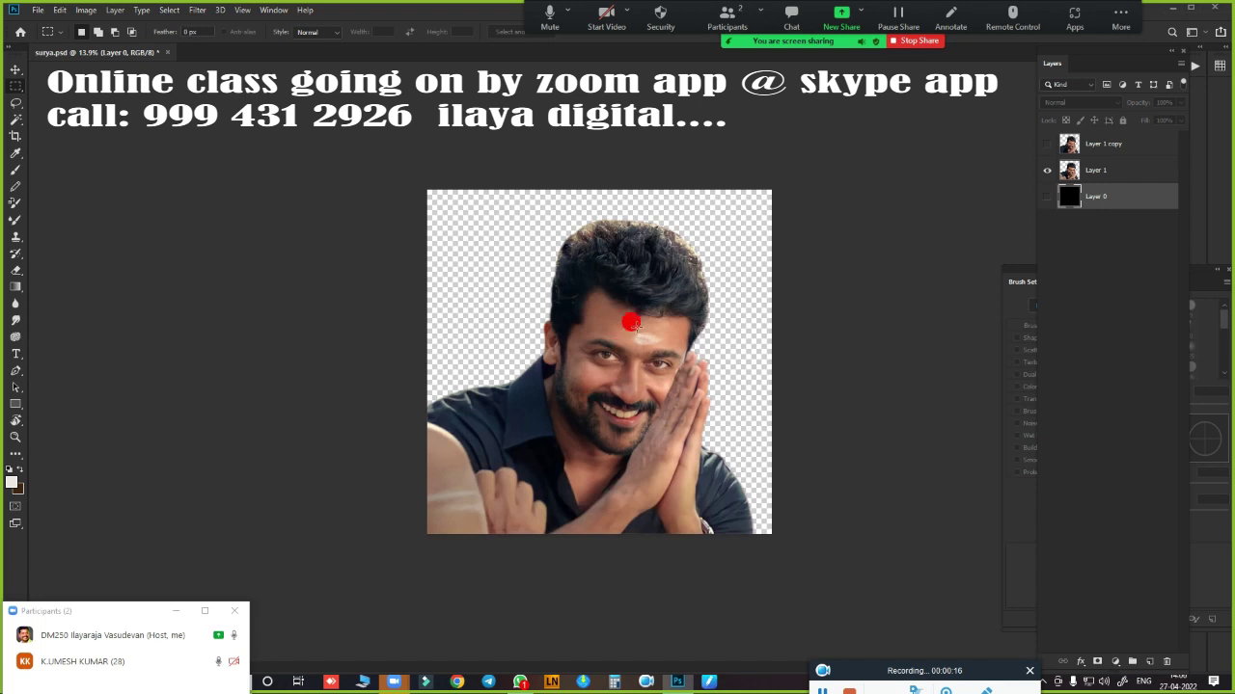
left_click_drag(600, 297, 356, 189)
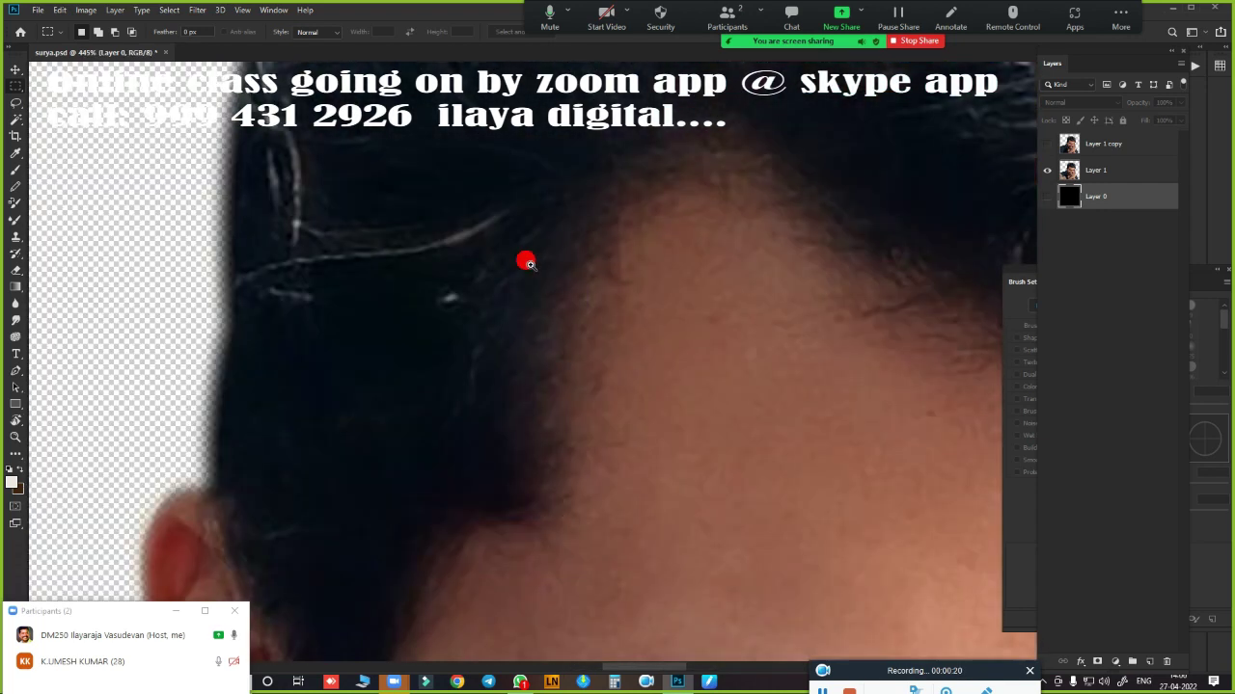
left_click_drag(356, 189, 603, 283)
scroll(604, 282, "down", 2)
scroll(673, 350, "down", 3)
scroll(543, 254, "down", 3)
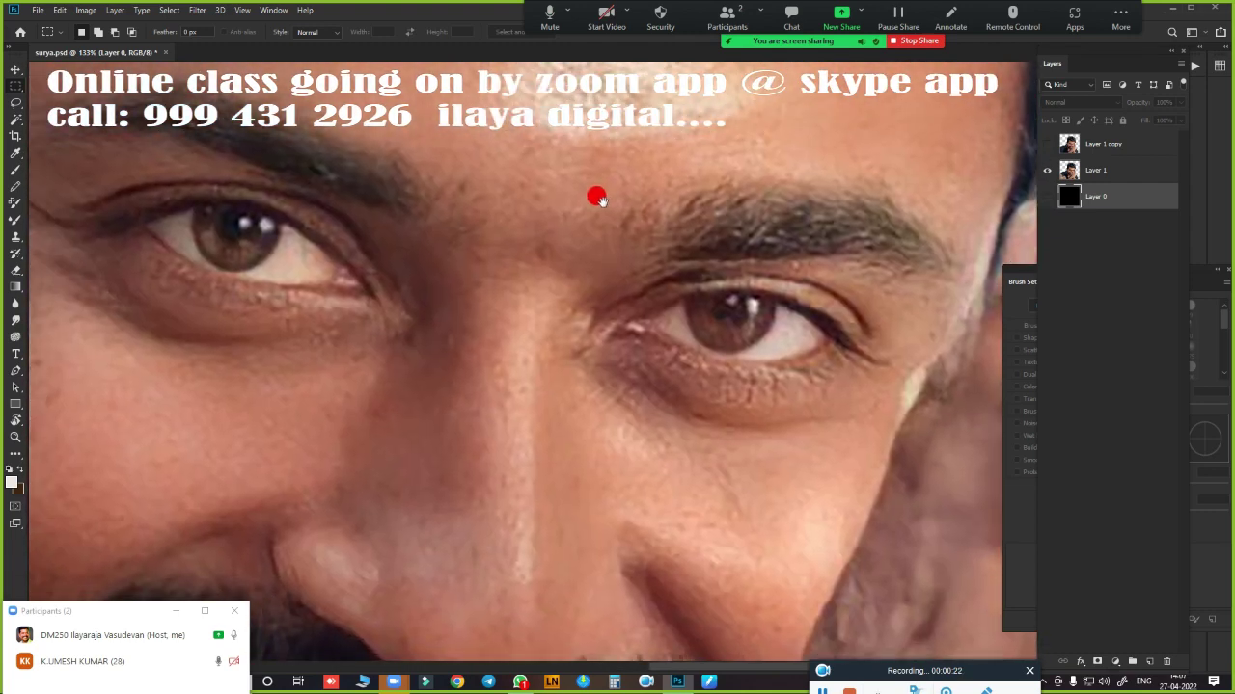
scroll(595, 196, "down", 2)
scroll(587, 191, "down", 3)
- Inspect the beard and the whole face, then make Layer 1 the working layer
mouse_move(537, 248)
left_mouse_down()
mouse_move(618, 289)
mouse_move(507, 248)
left_mouse_up()
left_click_drag(560, 201, 472, 446)
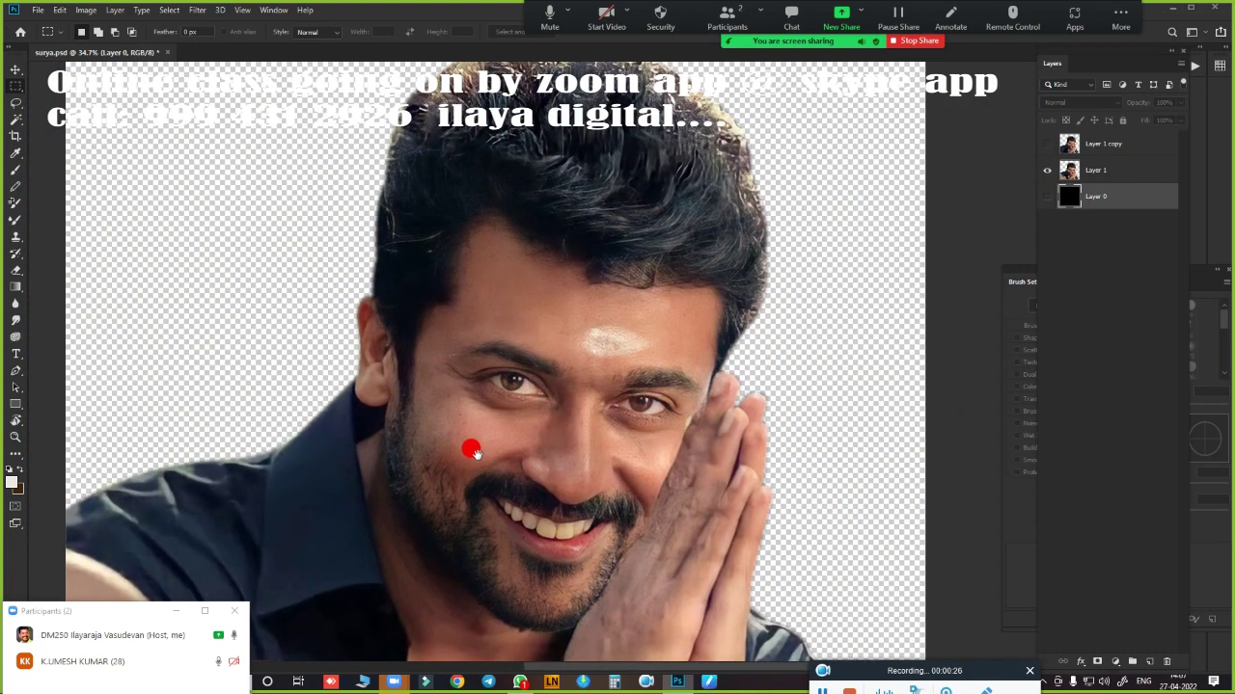
left_click_drag(576, 369, 533, 355)
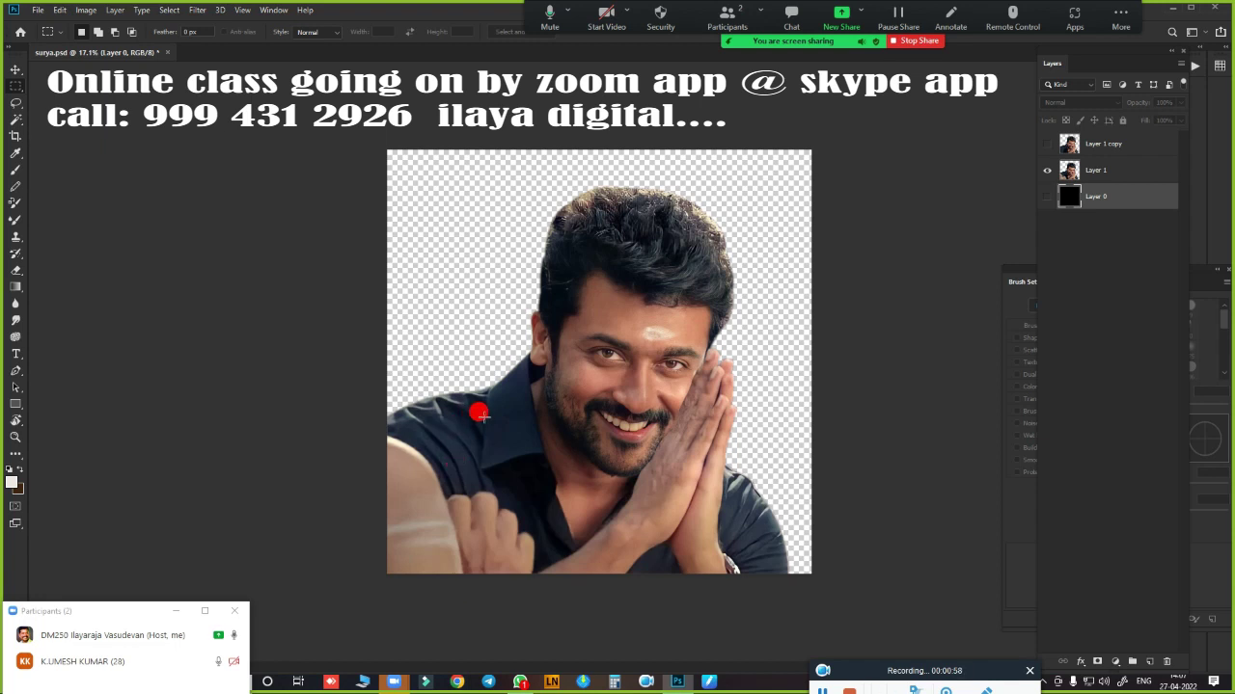
left_click(1093, 180)
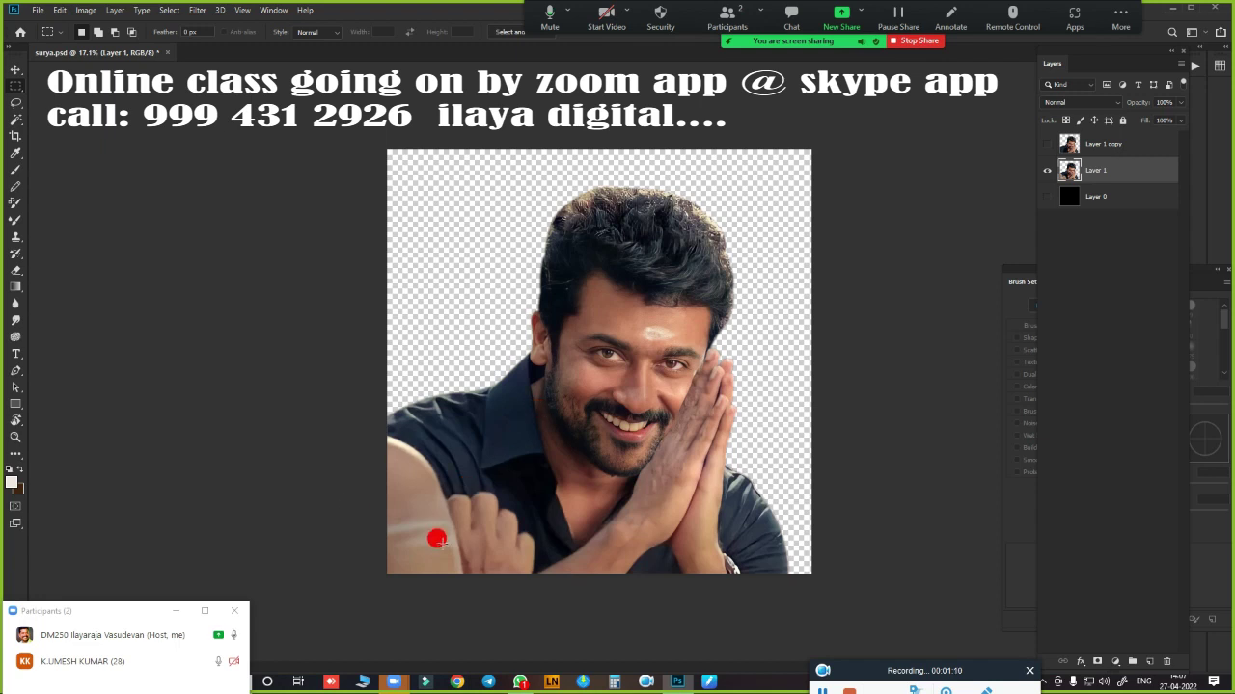
- Show Layer 1 copy again and move Layer 0 up one place in the stack
left_click(1046, 145)
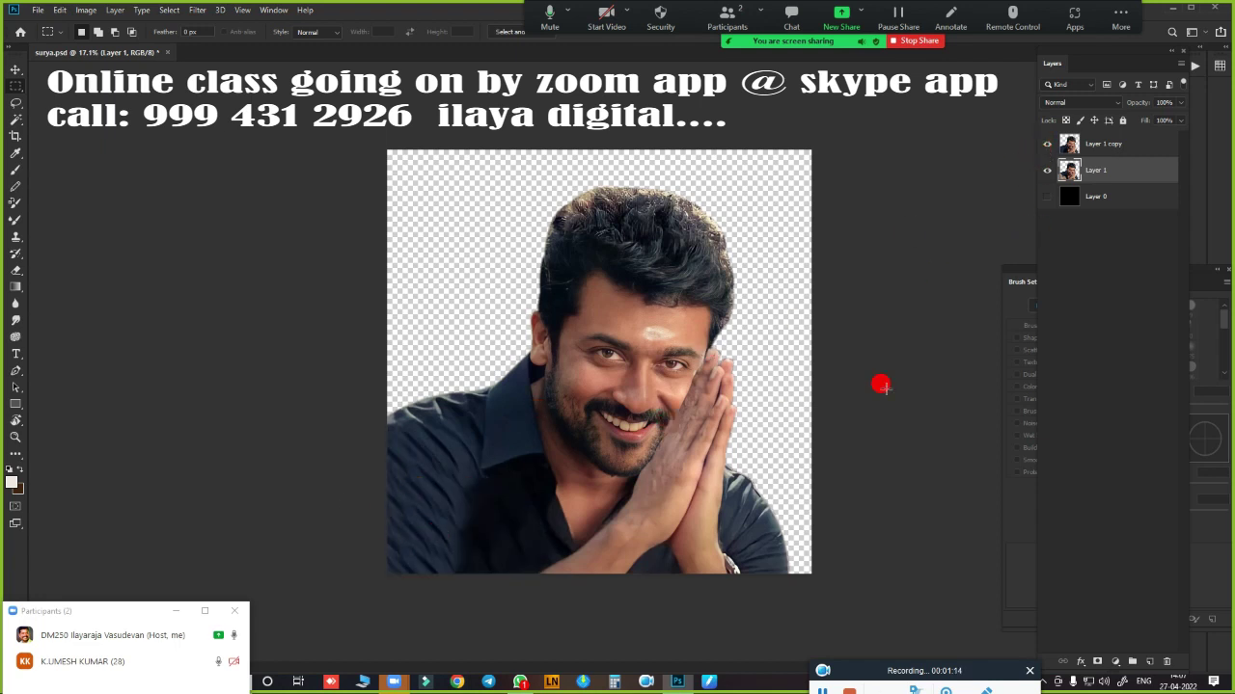
left_click(1156, 150)
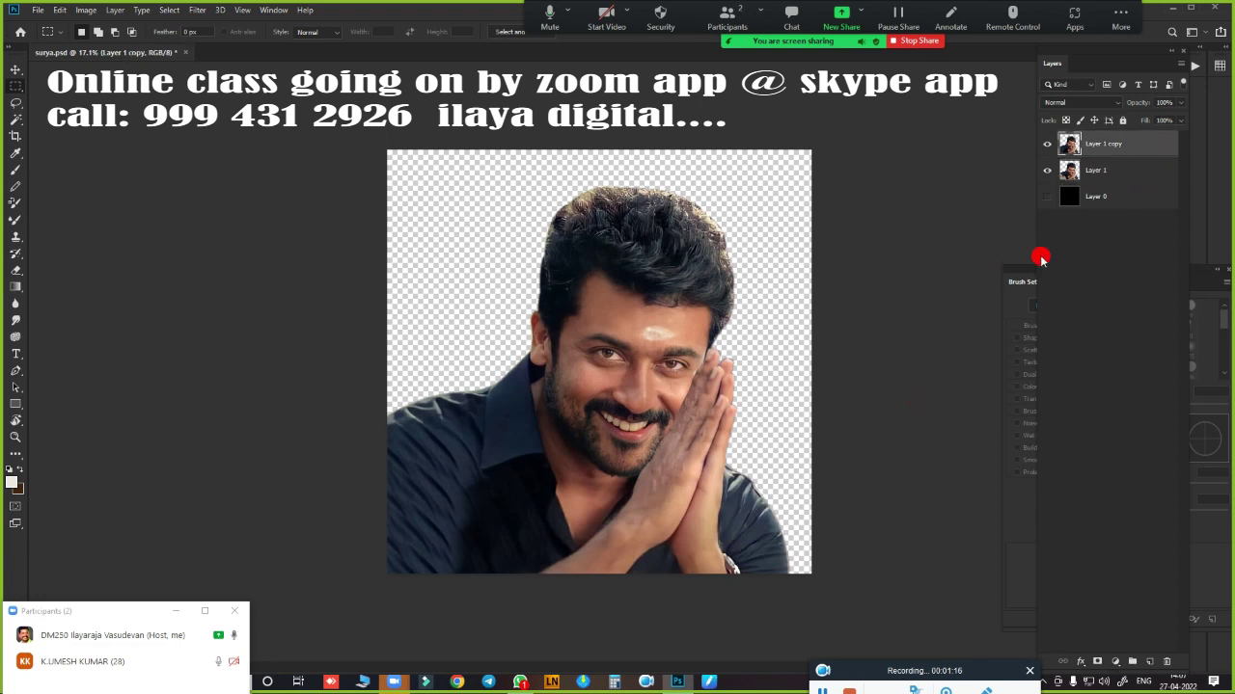
left_click(1127, 197)
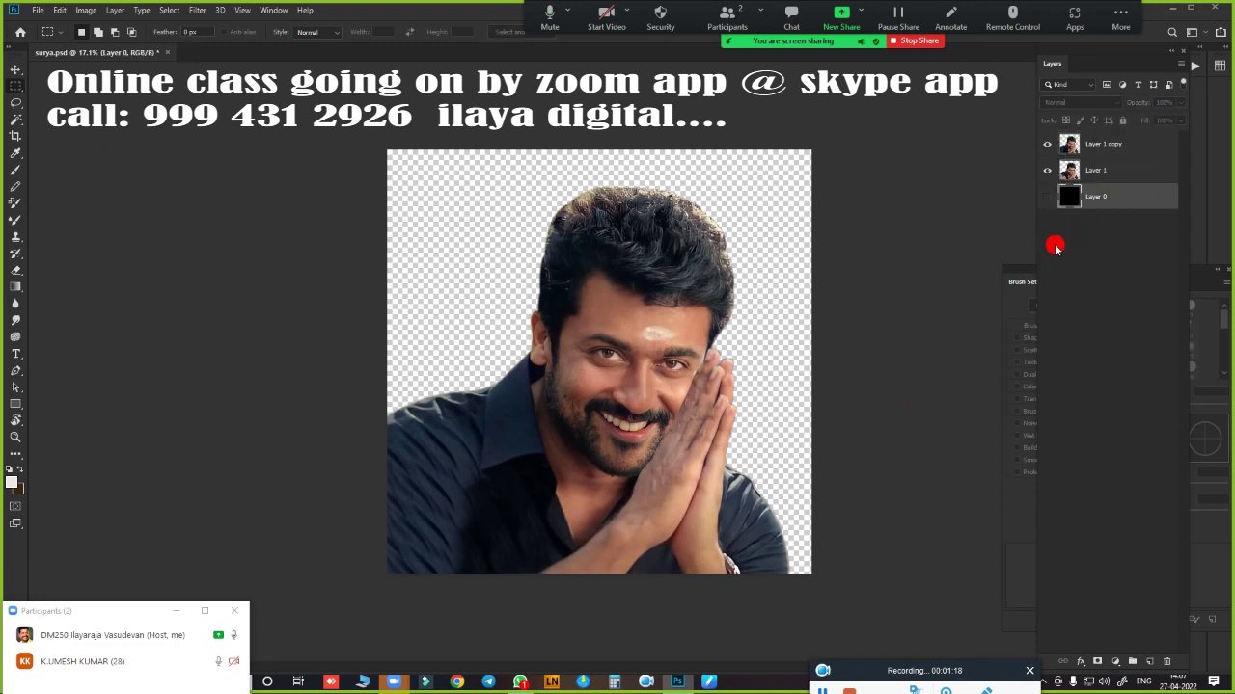
key("ctrl+bracketright")
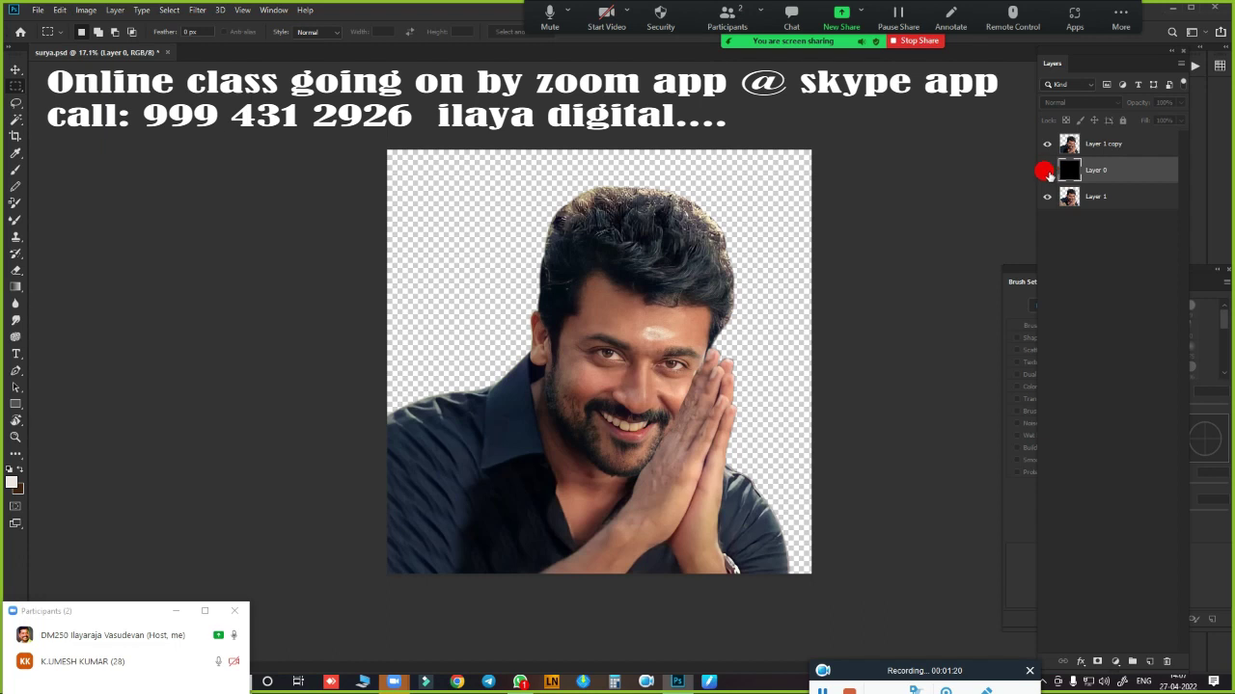
left_click(1048, 172)
left_click(1046, 170)
- Fill the visible Layer 0 with 50% gray and start a Hue/Saturation adjustment
key("shift+F5")
key("Return")
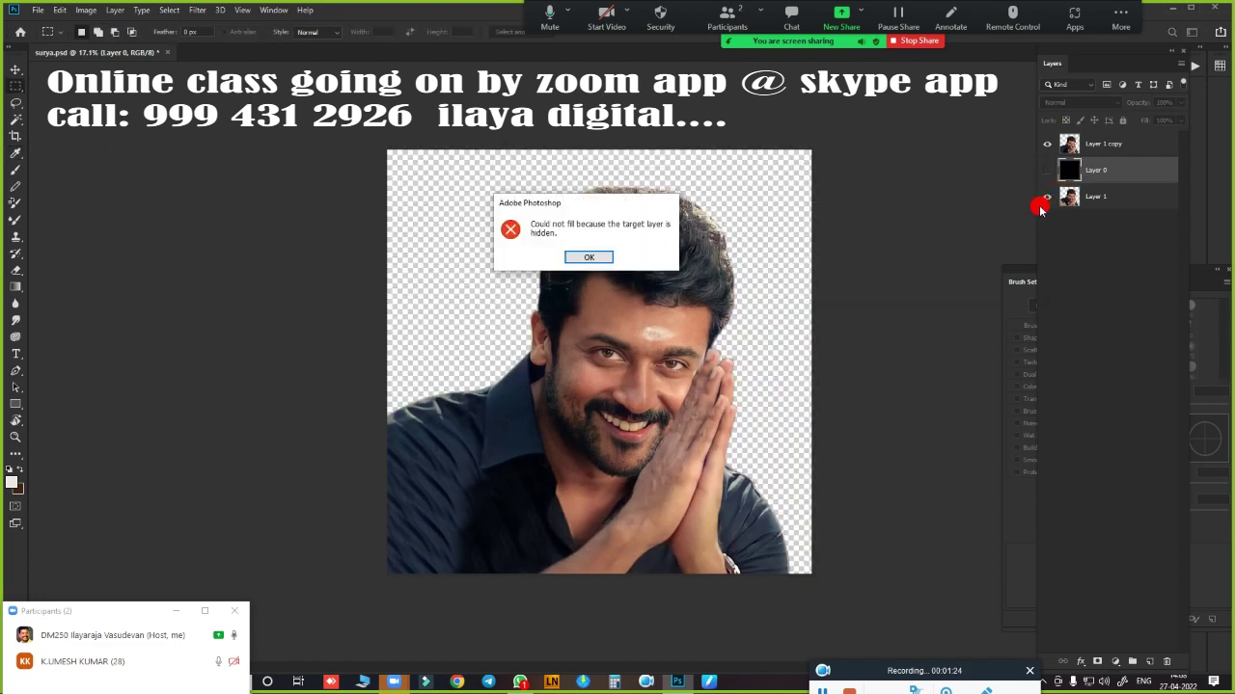
left_click(589, 256)
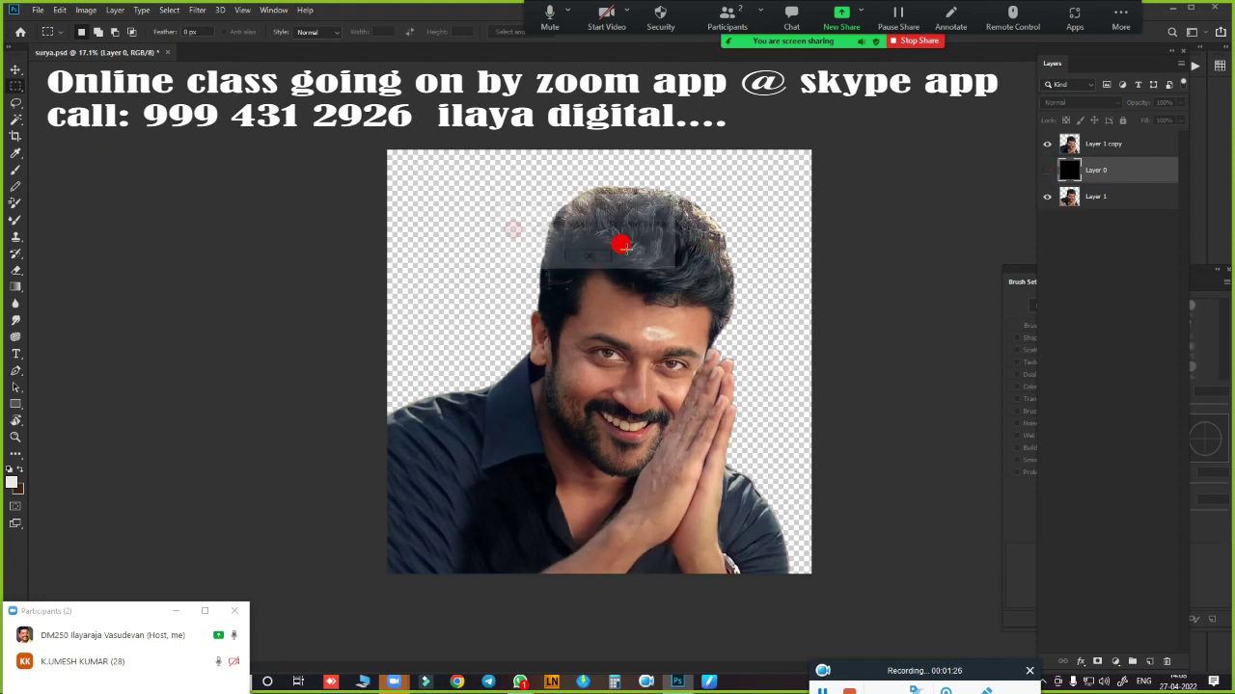
left_click(1046, 170)
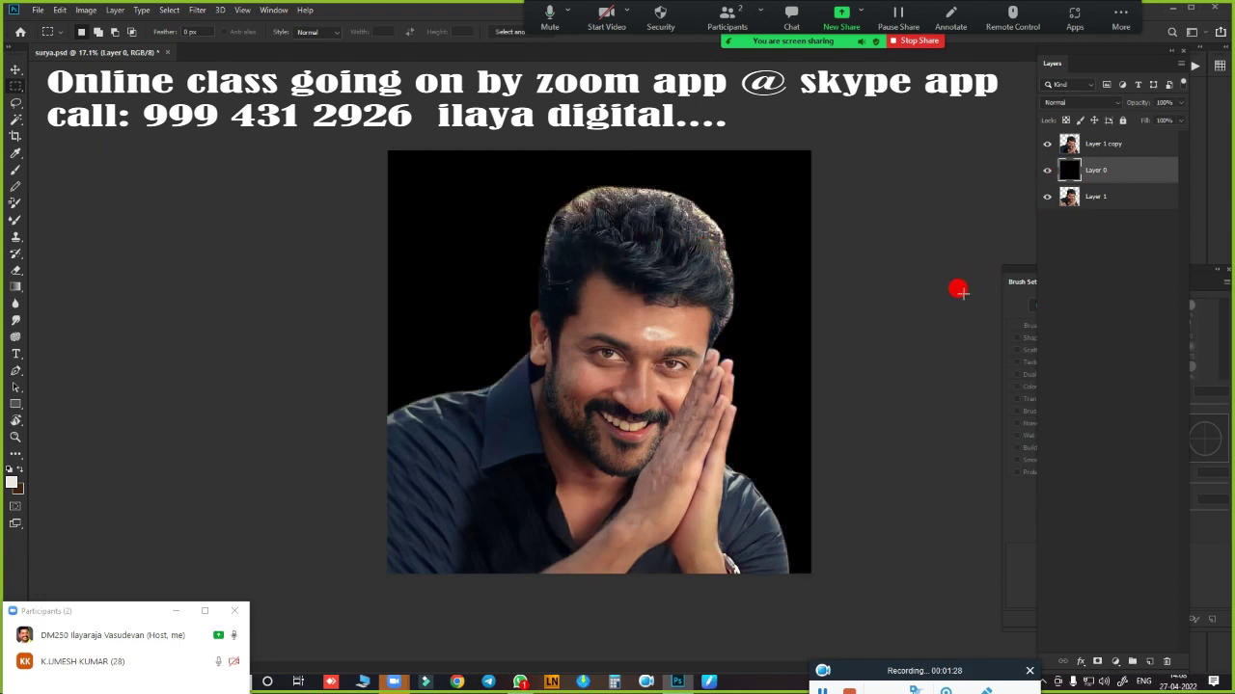
key("shift+F5")
key("Return")
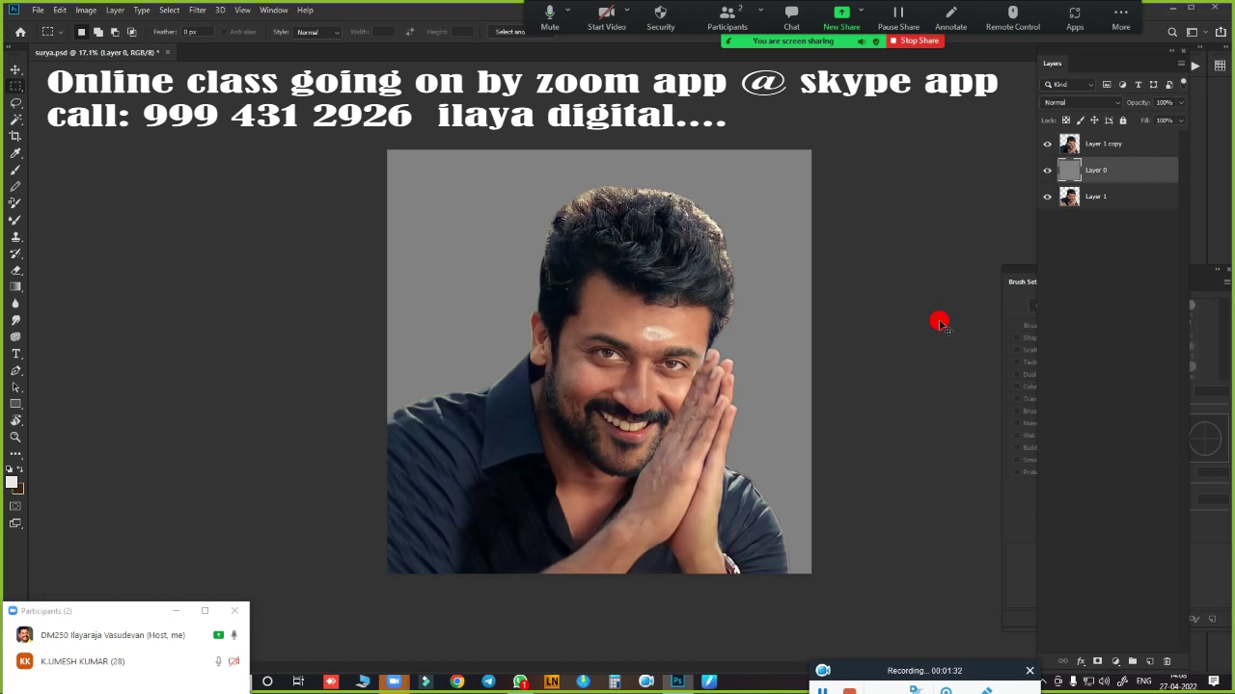
key("ctrl+u")
- Lower Hue/Saturation Lightness to darken the gray background layer and commit it
left_click_drag(900, 244, 882, 242)
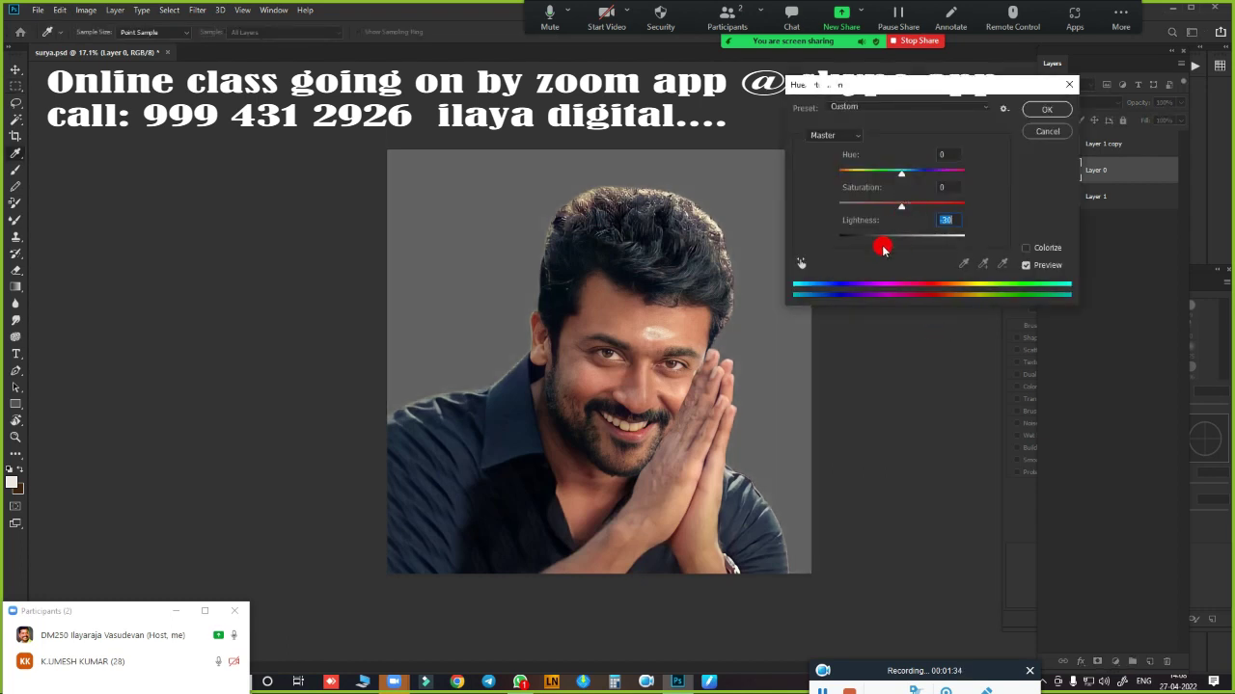
left_click(1046, 115)
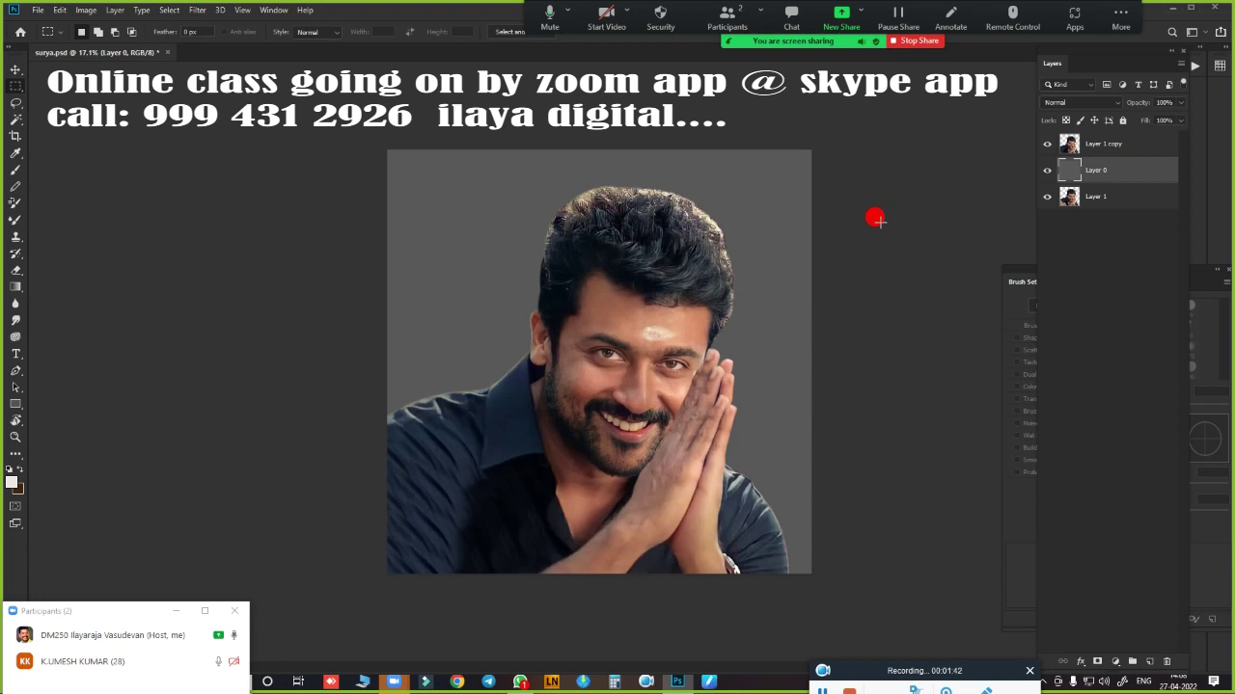
key("ctrl+alt+i")
- Set the image width to 20 inches, giving 5000 × 5000 px at 250 ppi
mouse_move(793, 172)
left_mouse_down()
mouse_move(690, 130)
mouse_move(709, 125)
left_mouse_up()
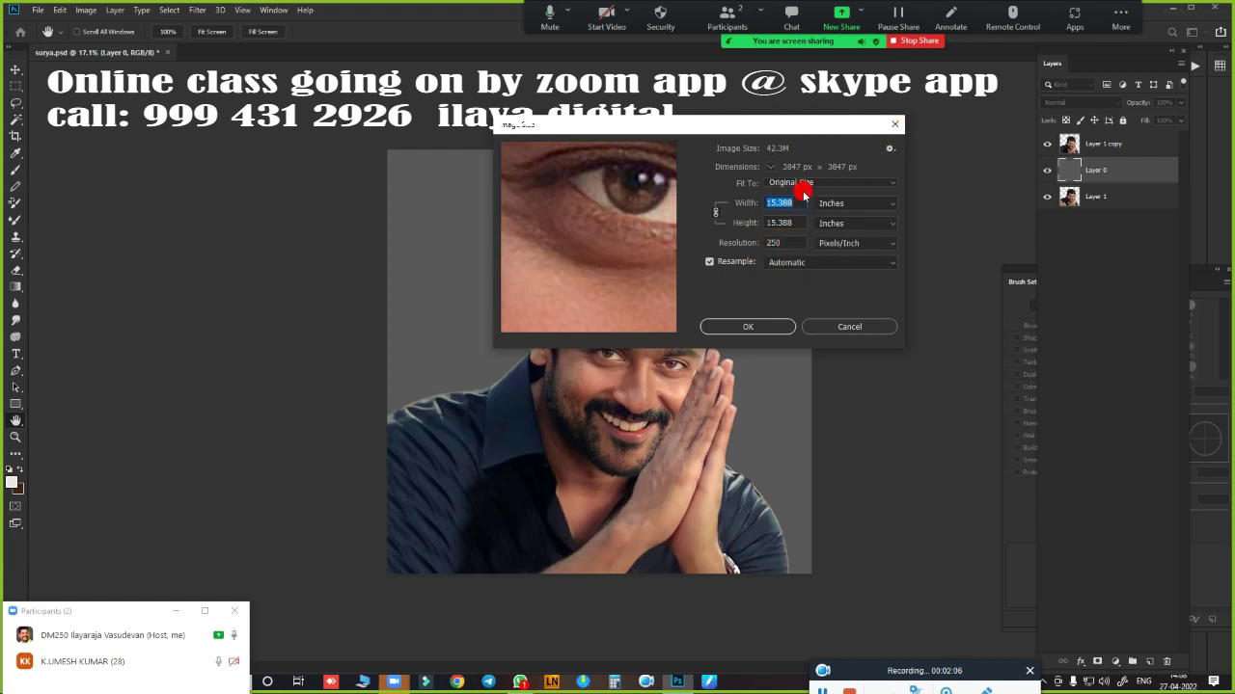
left_click_drag(797, 202, 782, 207)
type("20")
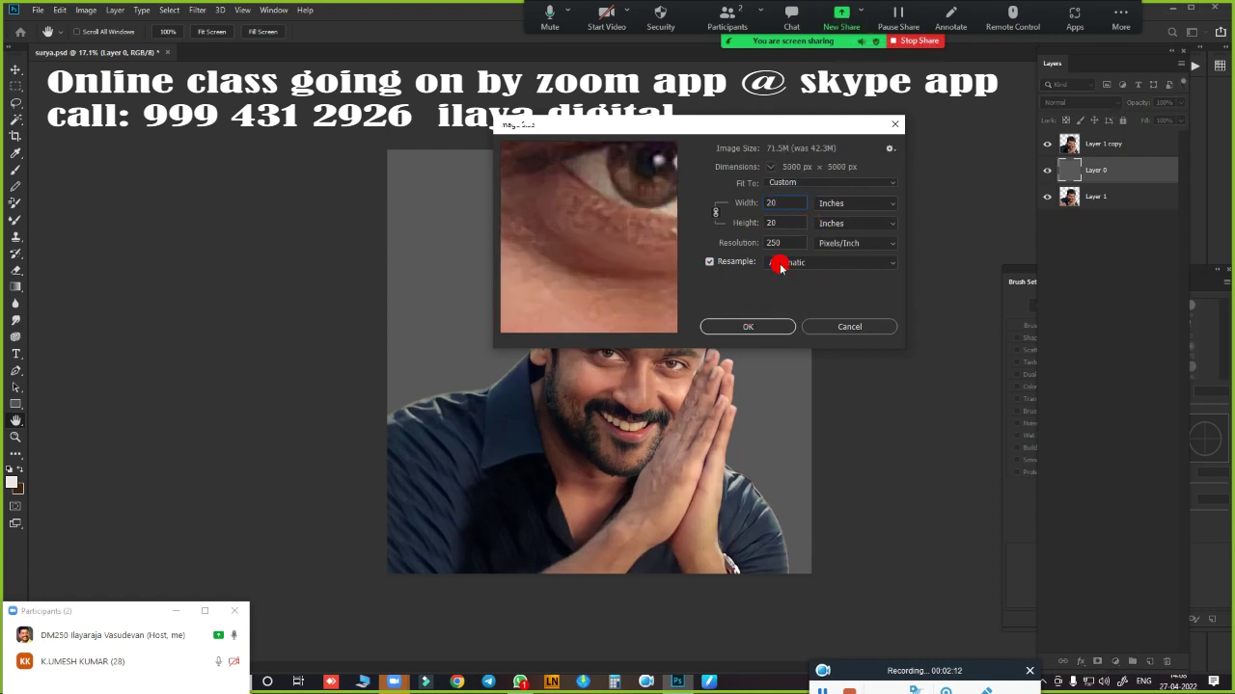
left_click(764, 326)
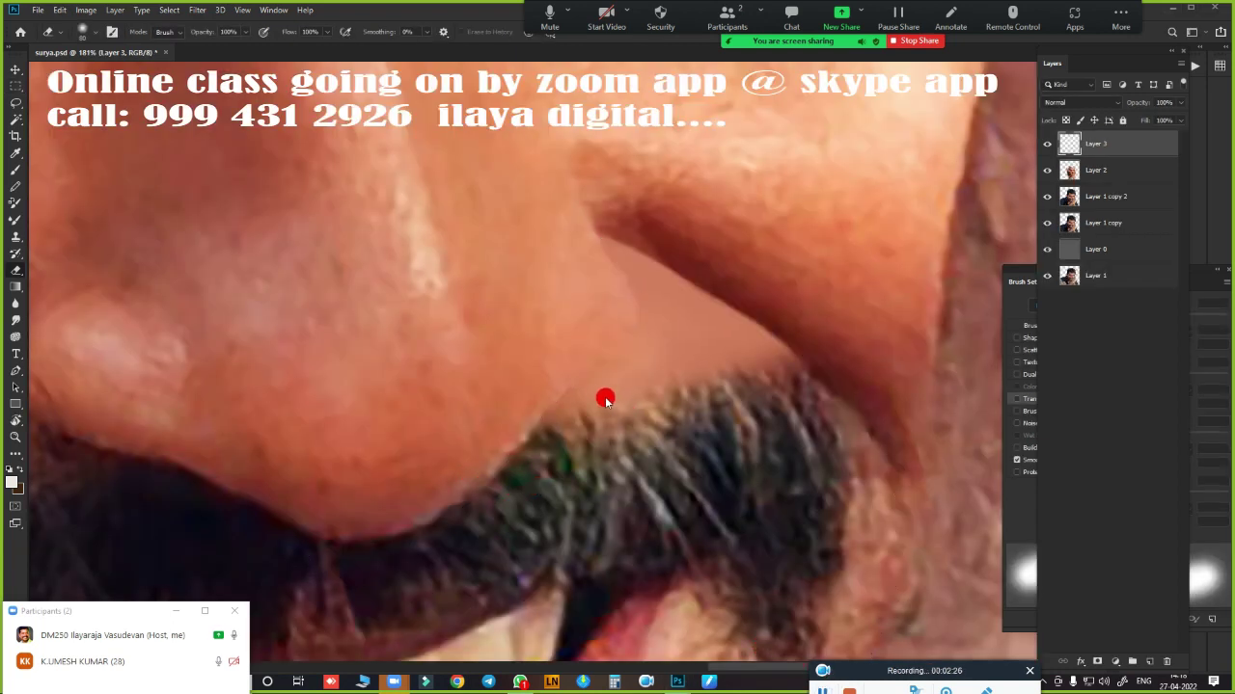
- Reselect the skin above the mustache and smudge along the nose and mustache edges
key("ctrl+shift+d")
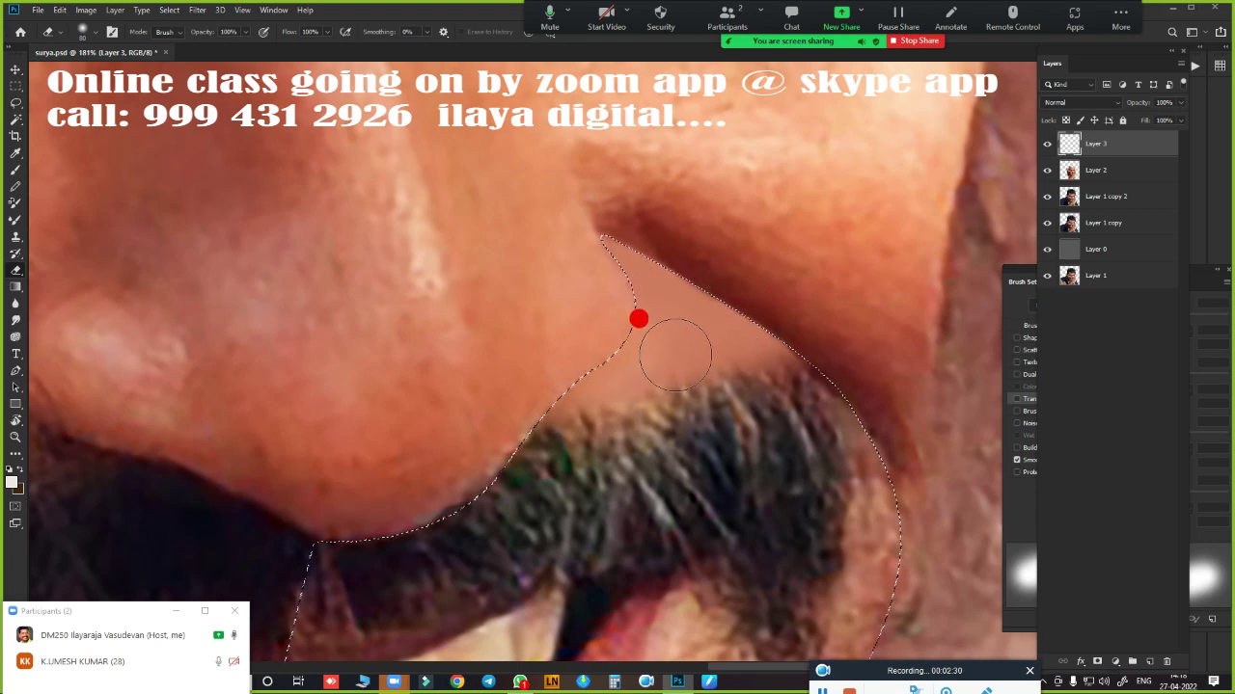
key("r")
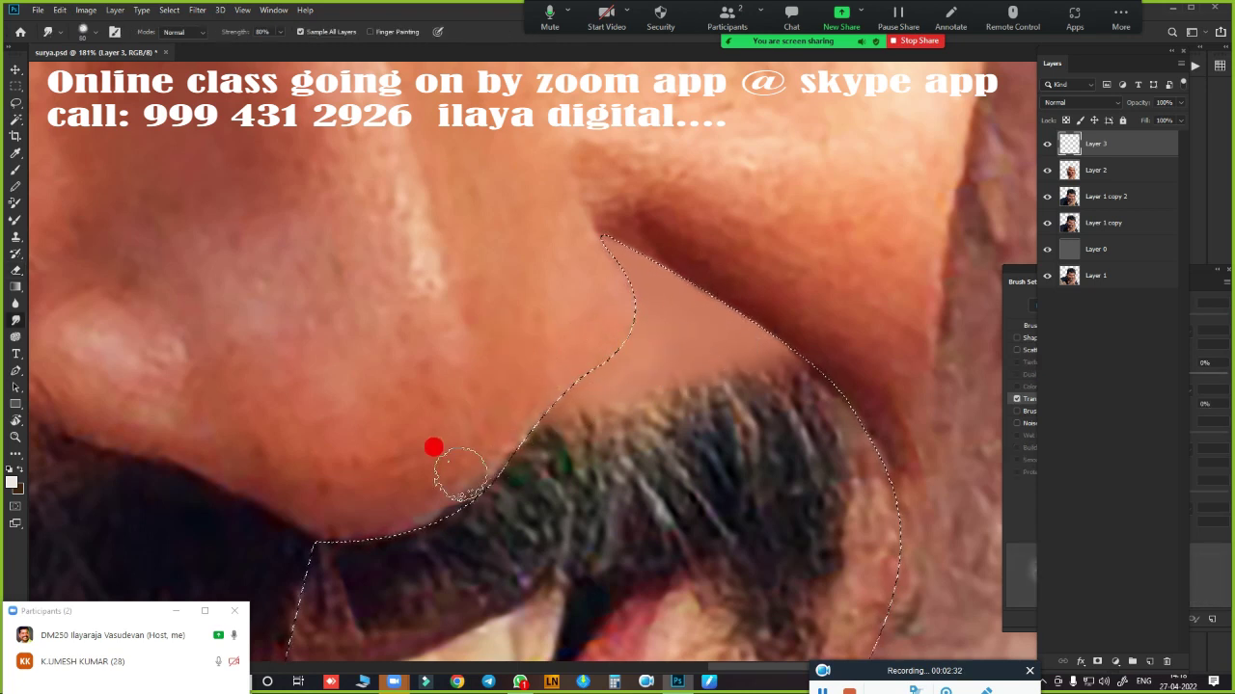
scroll(573, 248, "down", 3)
scroll(579, 340, "down", 2)
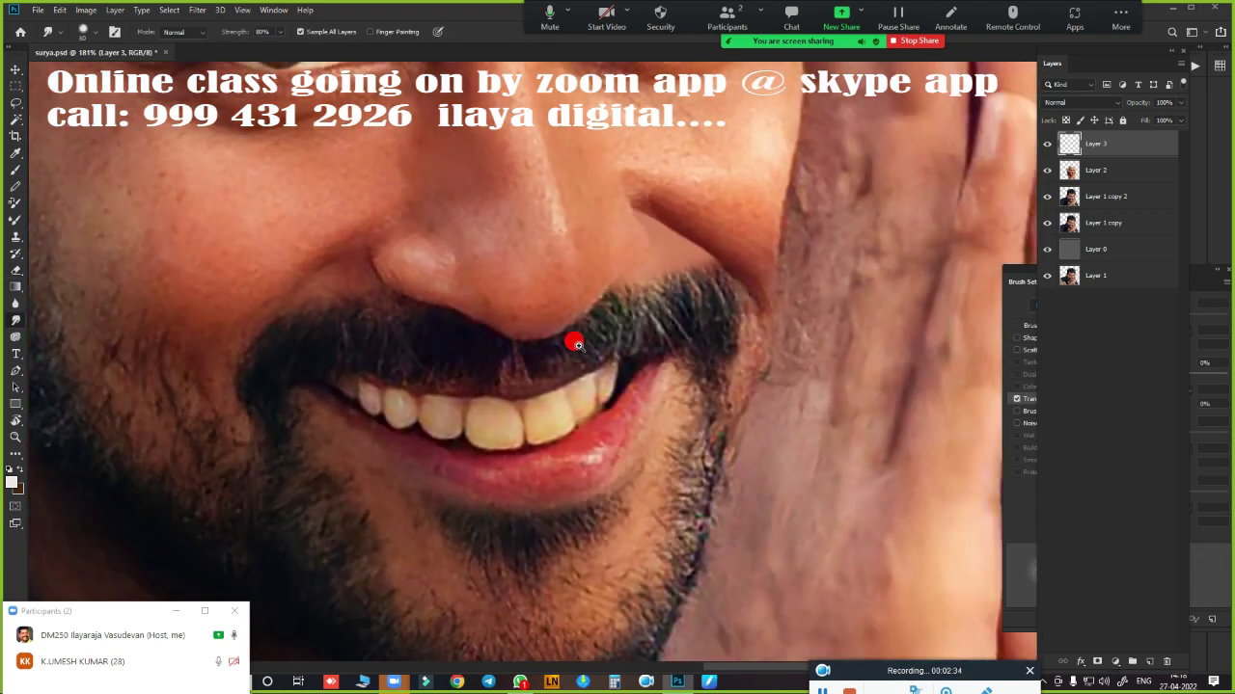
scroll(573, 341, "down", 2)
scroll(617, 348, "up", 3)
scroll(666, 328, "up", 2)
left_click_drag(680, 304, 482, 496)
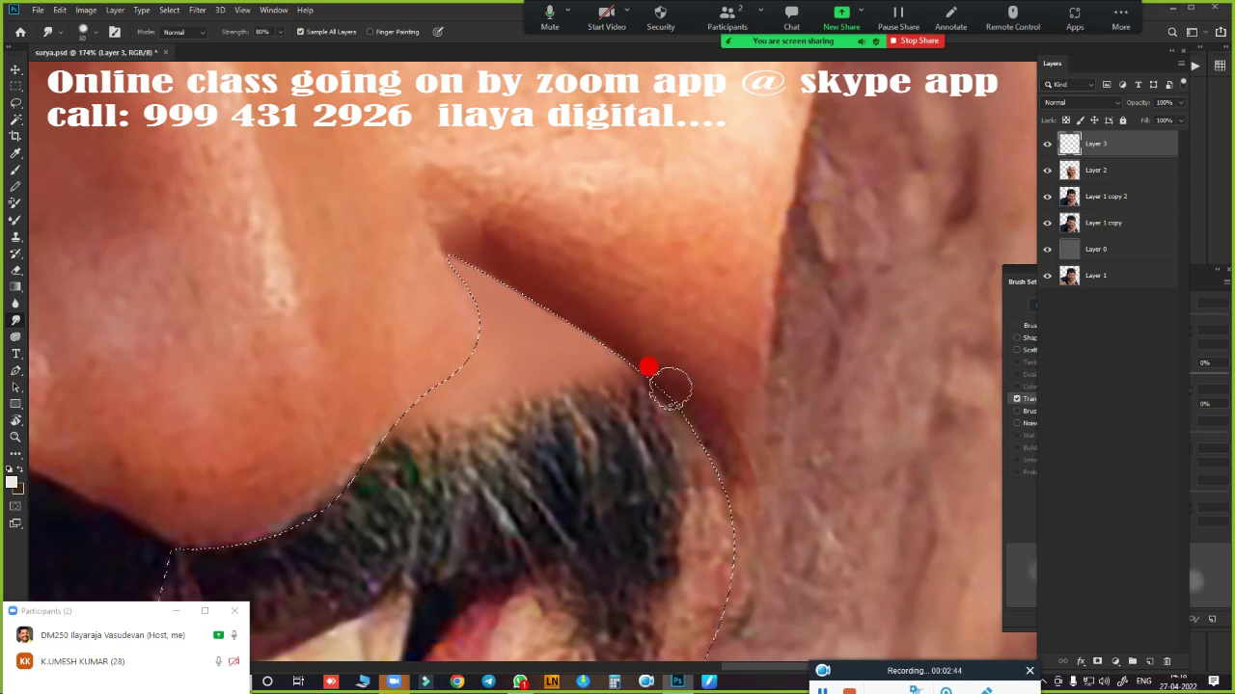
left_click_drag(557, 294, 518, 261)
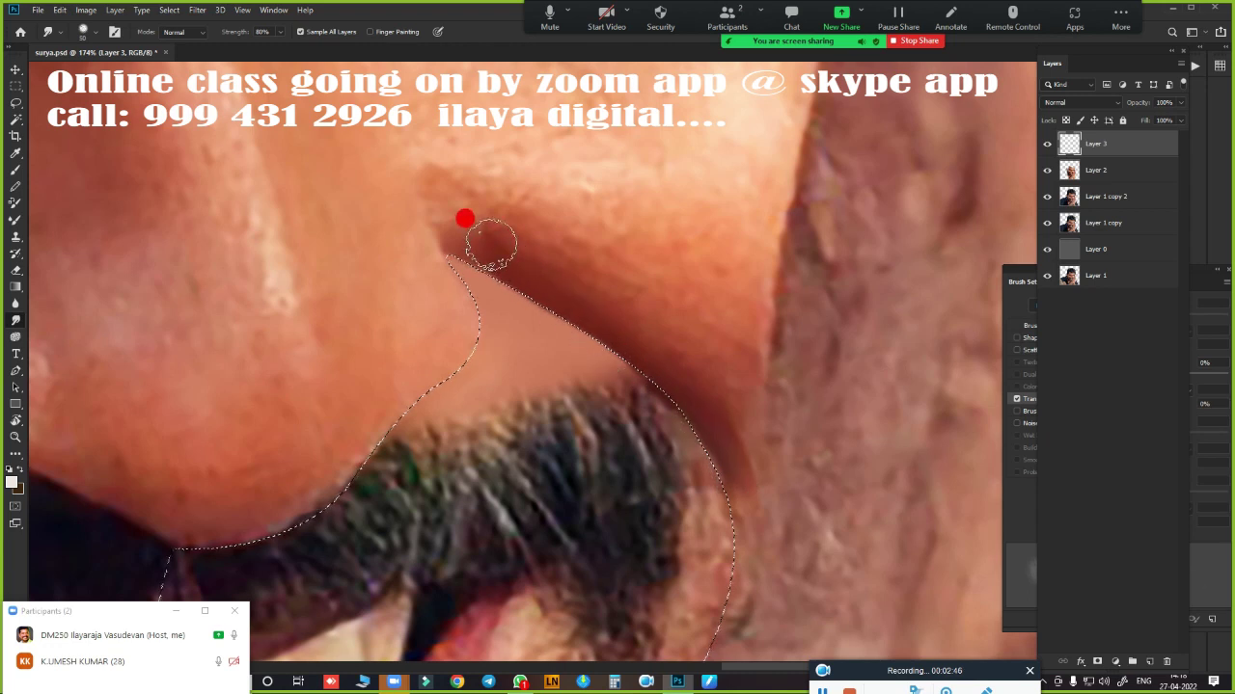
mouse_move(635, 350)
left_mouse_down()
mouse_move(730, 463)
mouse_move(678, 421)
mouse_move(476, 396)
mouse_move(435, 279)
mouse_move(462, 308)
mouse_move(441, 366)
mouse_move(428, 367)
mouse_move(488, 366)
mouse_move(776, 210)
left_mouse_up()
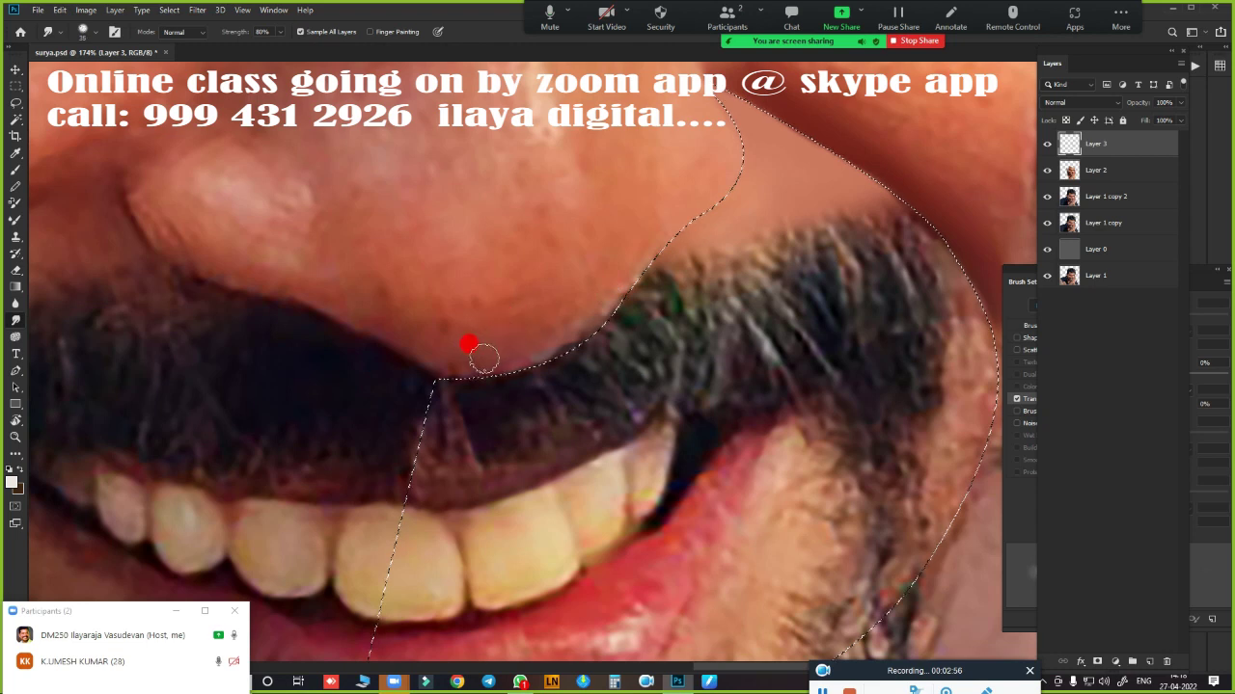
- Keep smoothing skin from the nose edge to the nostril base, then deselect
left_click_drag(471, 368, 502, 364)
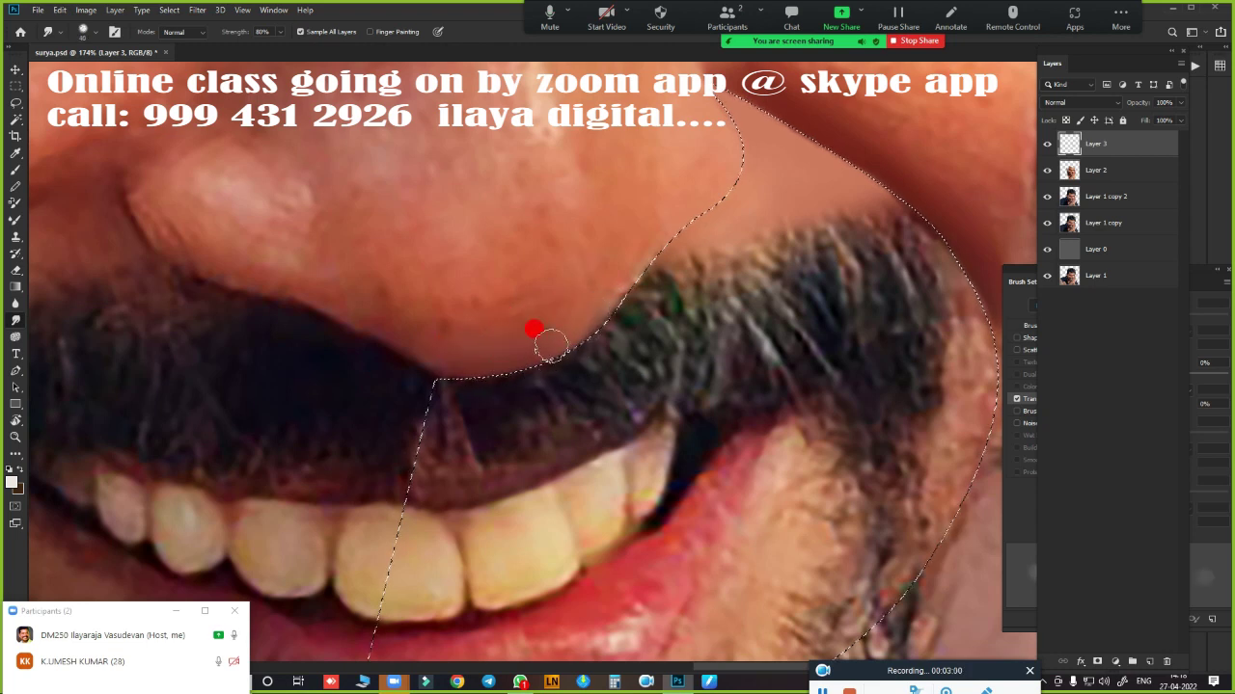
mouse_move(467, 371)
left_mouse_down()
mouse_move(607, 234)
mouse_move(661, 221)
mouse_move(592, 358)
mouse_move(591, 322)
mouse_move(560, 354)
left_mouse_up()
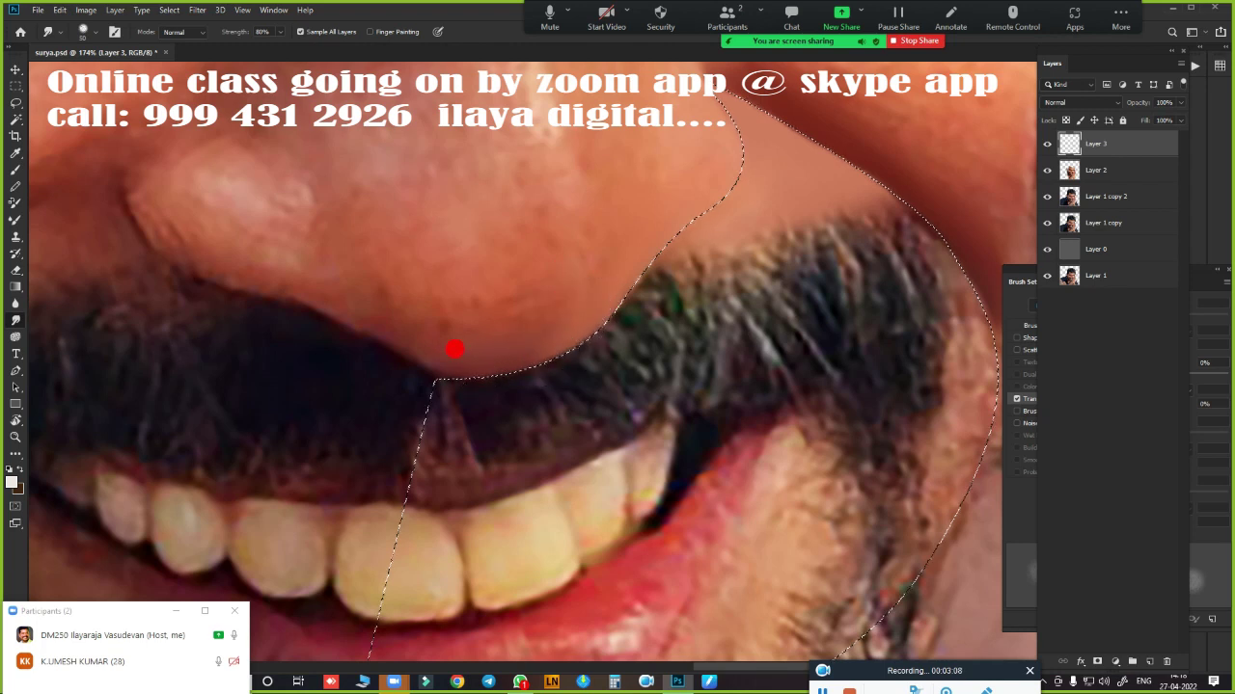
mouse_move(455, 349)
left_mouse_down()
mouse_move(551, 319)
mouse_move(601, 276)
mouse_move(653, 298)
left_mouse_up()
scroll(648, 363, "down", 2)
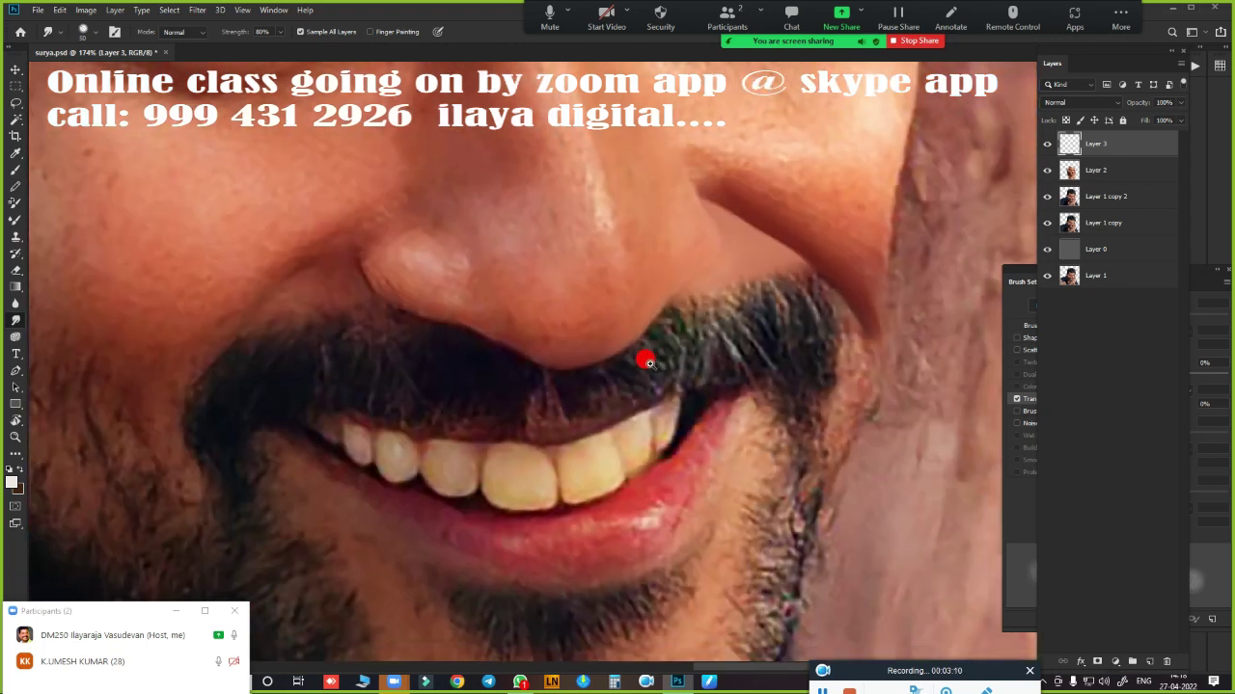
scroll(648, 362, "down", 3)
scroll(579, 441, "down", 1)
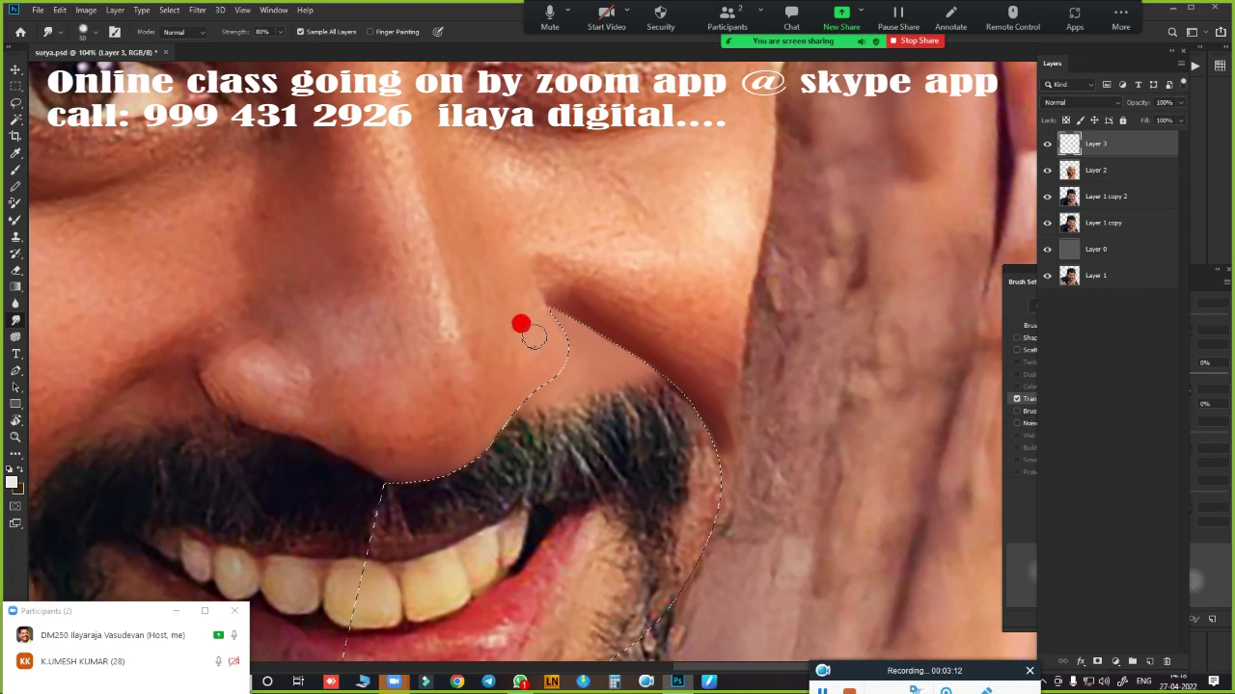
scroll(582, 363, "up", 1)
scroll(604, 375, "up", 1)
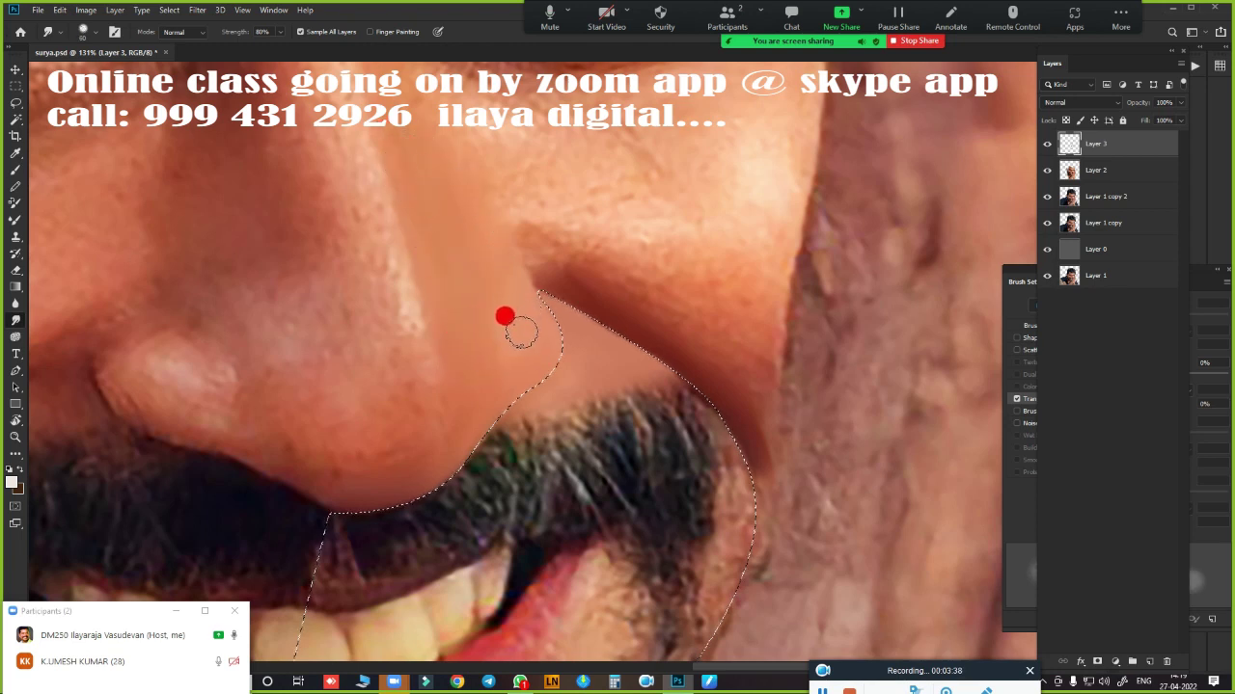
mouse_move(529, 315)
left_mouse_down()
mouse_move(331, 480)
mouse_move(345, 495)
mouse_move(393, 491)
mouse_move(491, 426)
mouse_move(472, 422)
mouse_move(626, 436)
mouse_move(785, 333)
left_mouse_up()
scroll(628, 474, "down", 3)
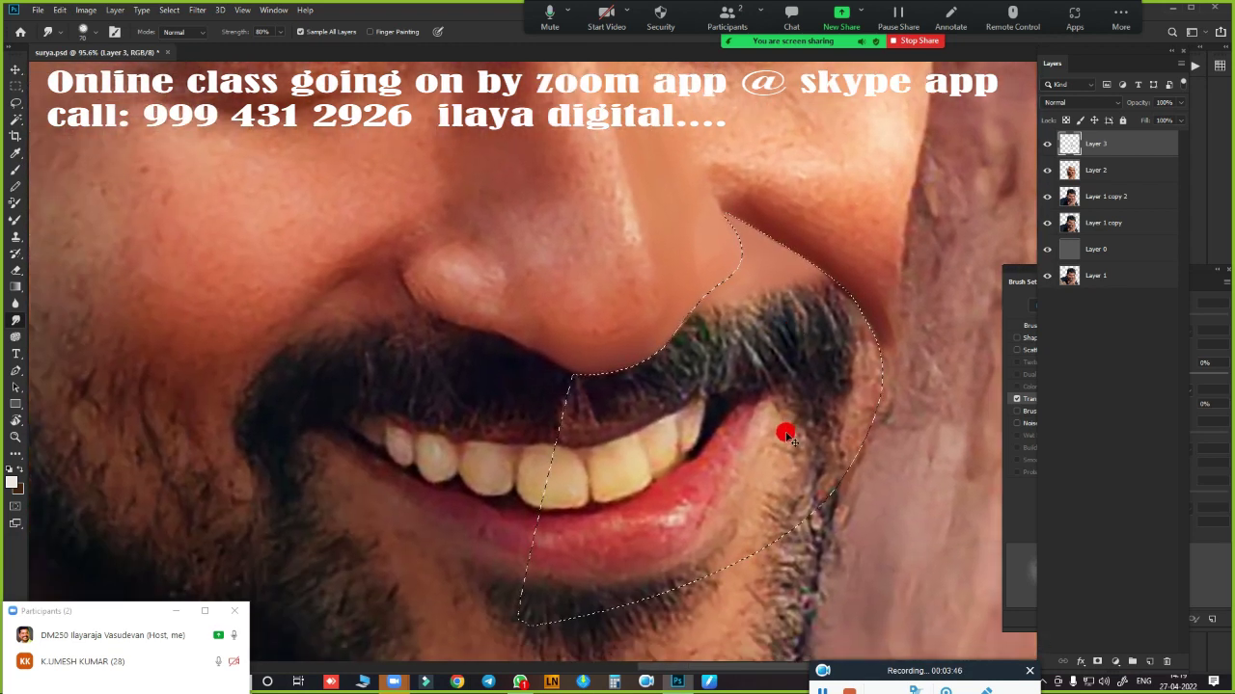
key("ctrl+d")
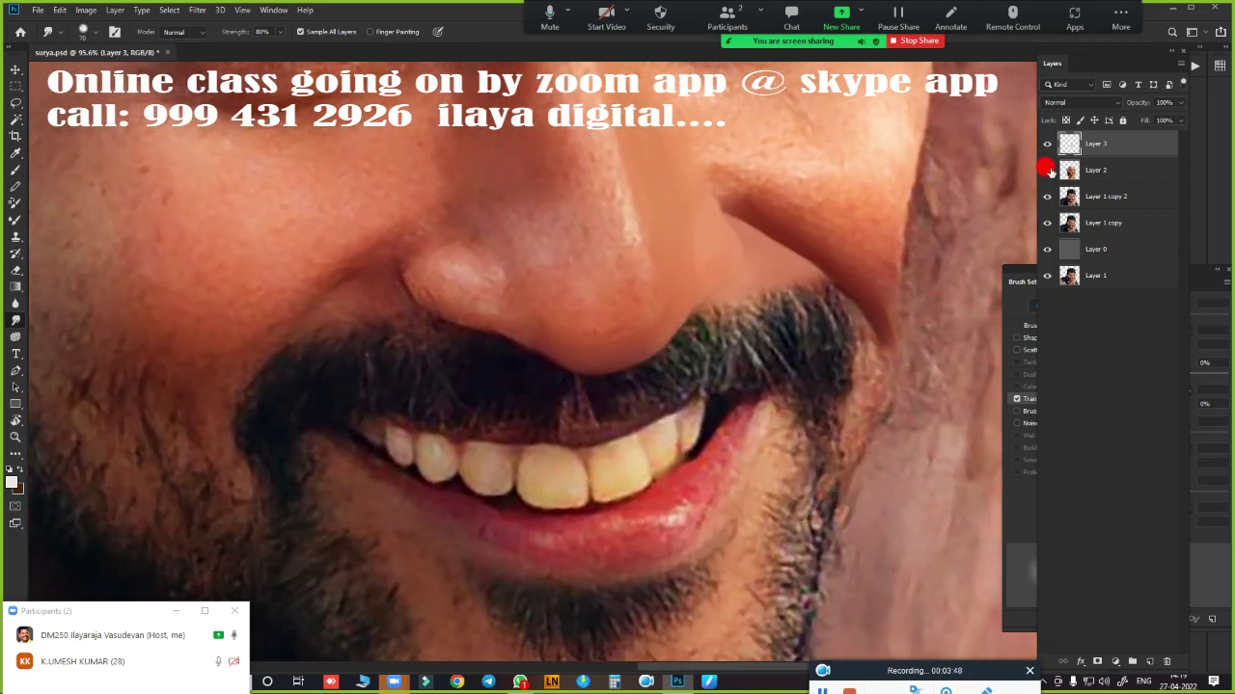
- Hide Layer 2 and Layer 1 copy to view the painted strokes, then show both again
left_click(1047, 170)
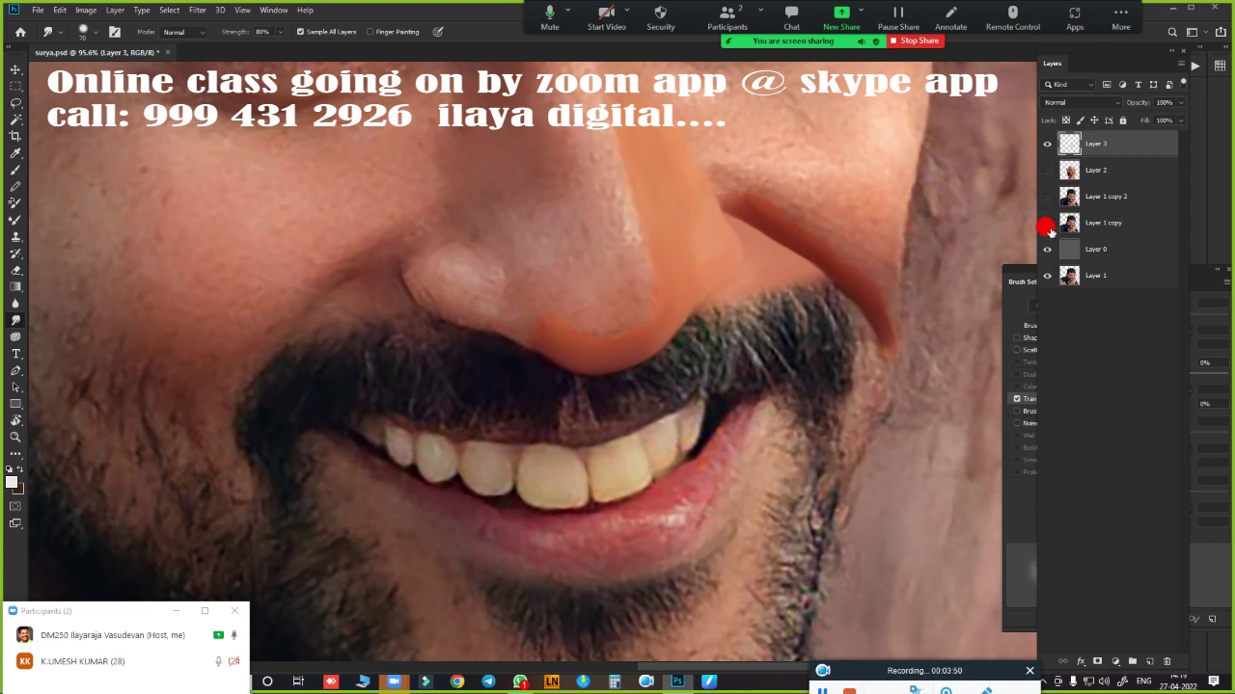
left_click(1046, 223)
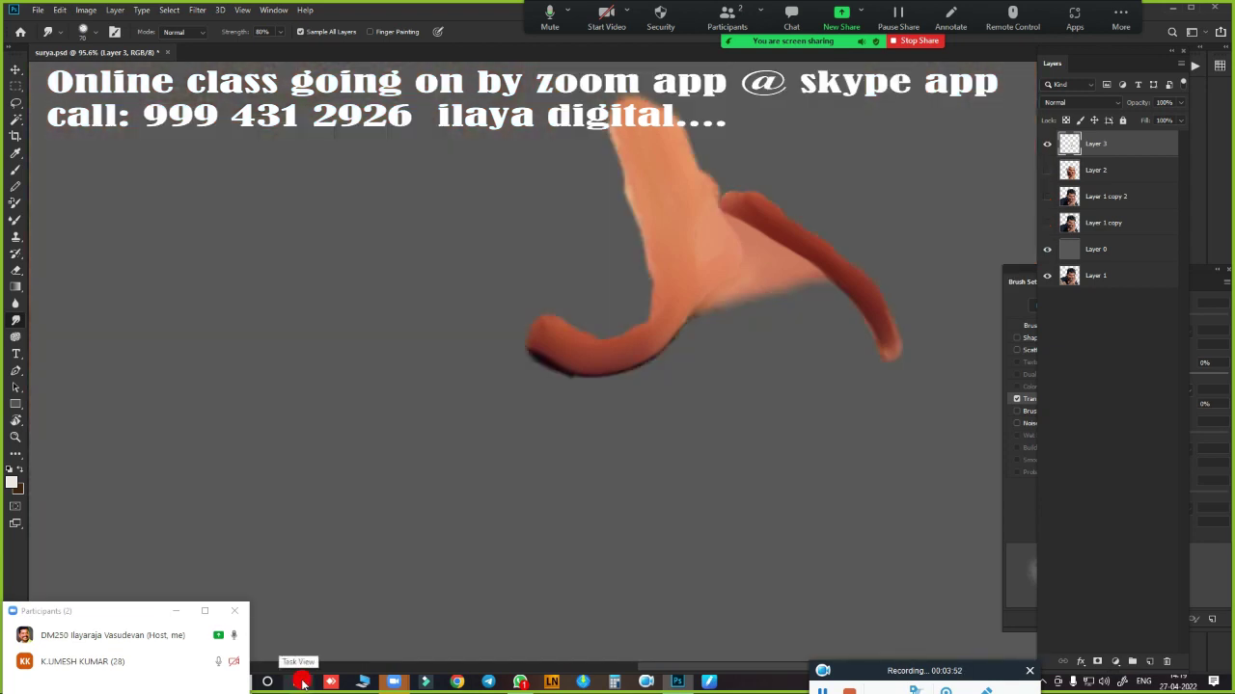
left_click(1046, 196)
left_click(1046, 170)
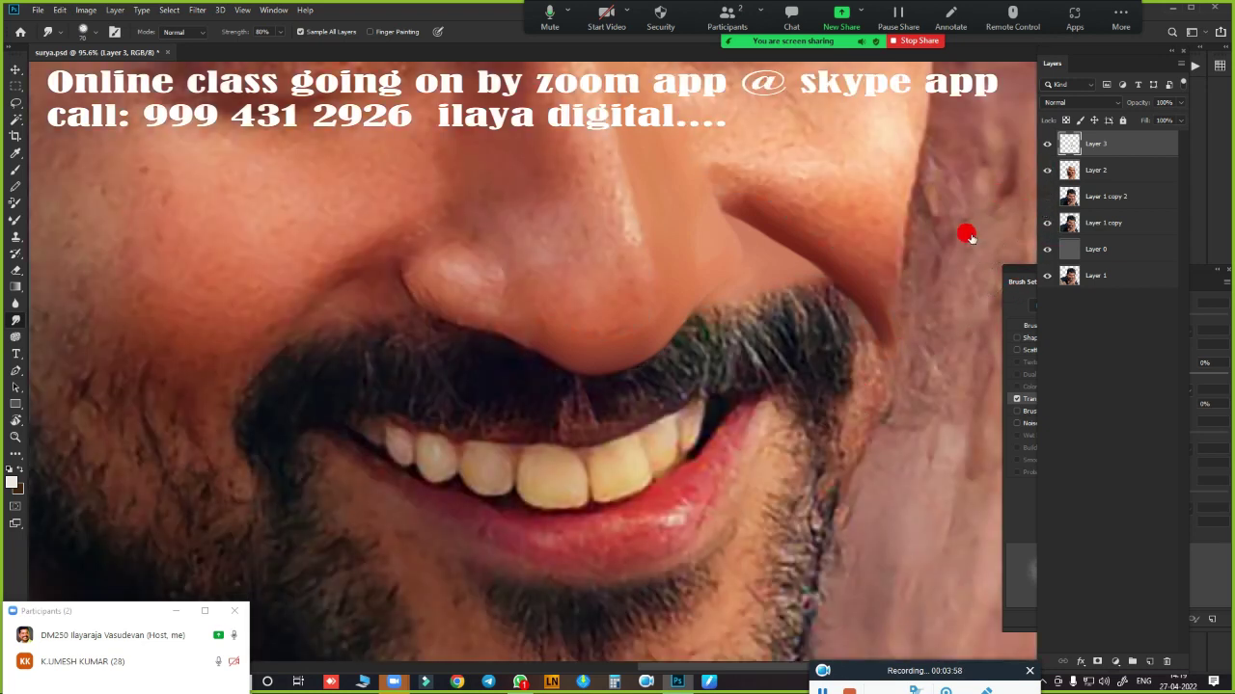
scroll(730, 397, "down", 3)
scroll(739, 414, "up", 3)
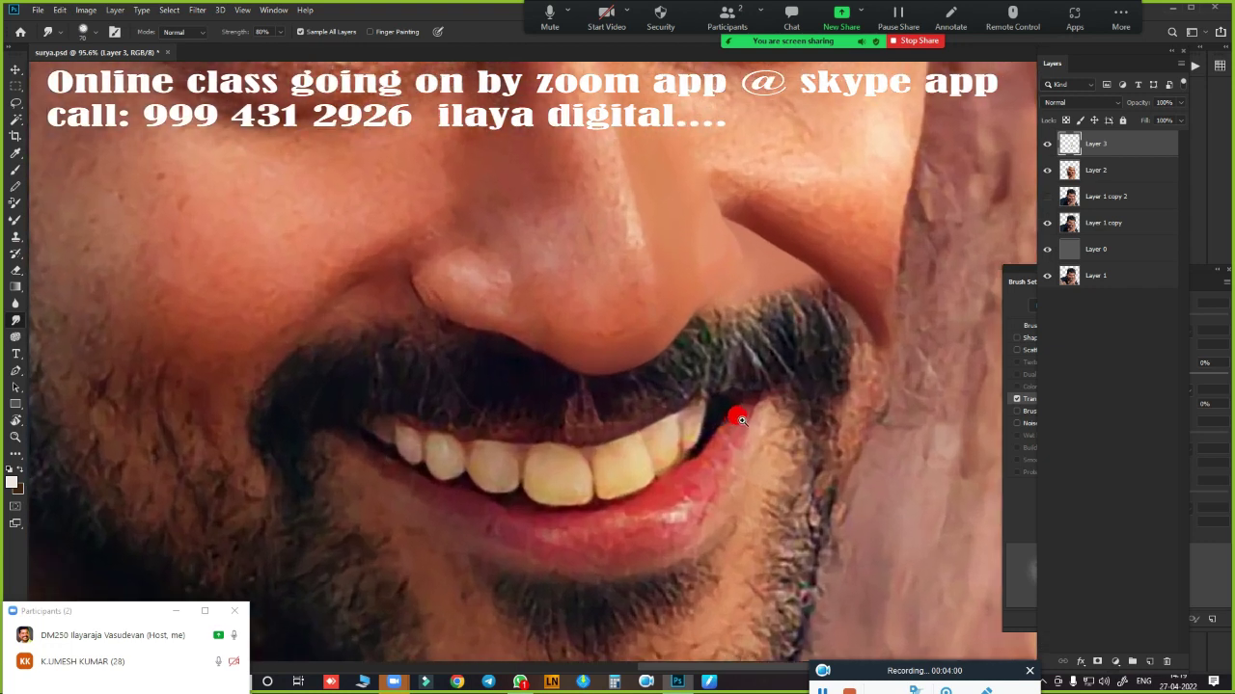
scroll(740, 419, "down", 3)
scroll(703, 413, "up", 2)
scroll(717, 414, "up", 1)
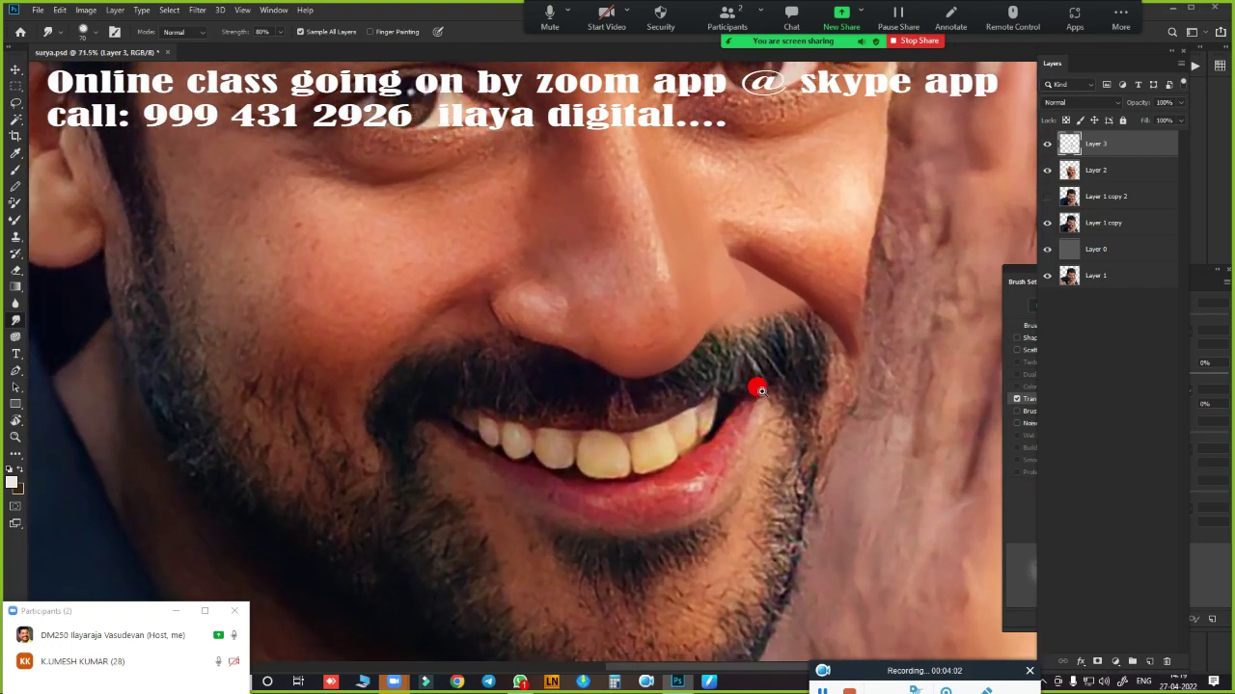
scroll(760, 390, "down", 2)
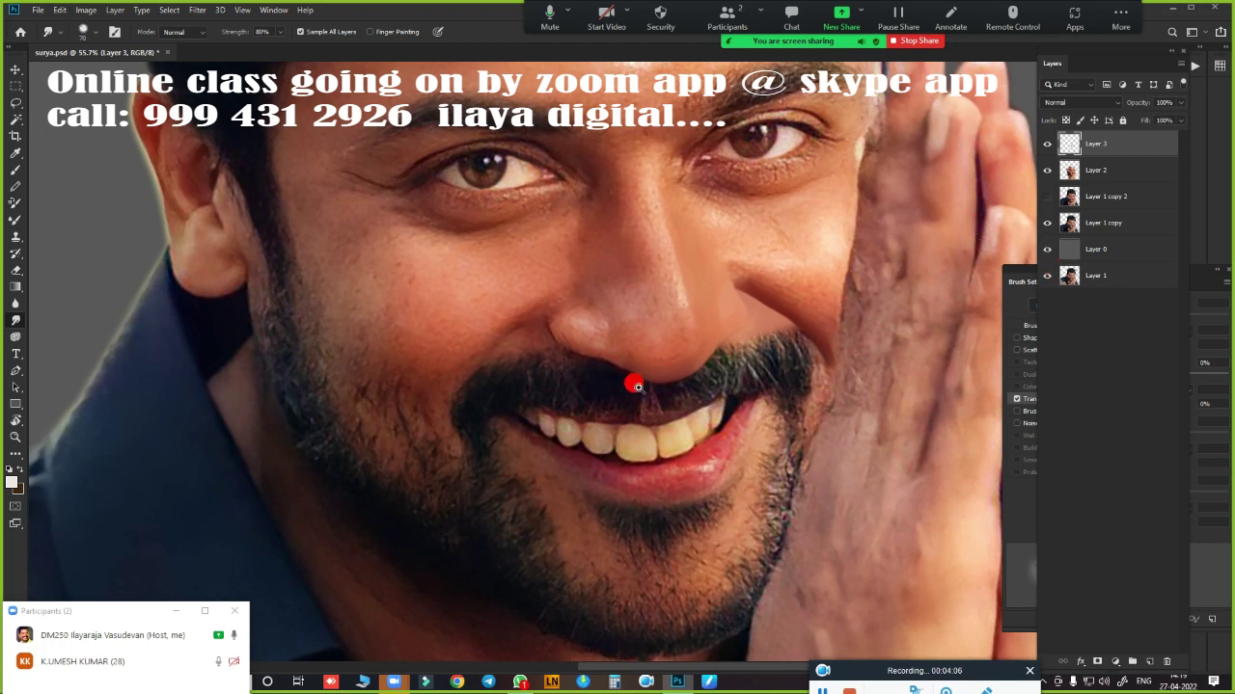
scroll(637, 387, "up", 3)
scroll(675, 385, "up", 2)
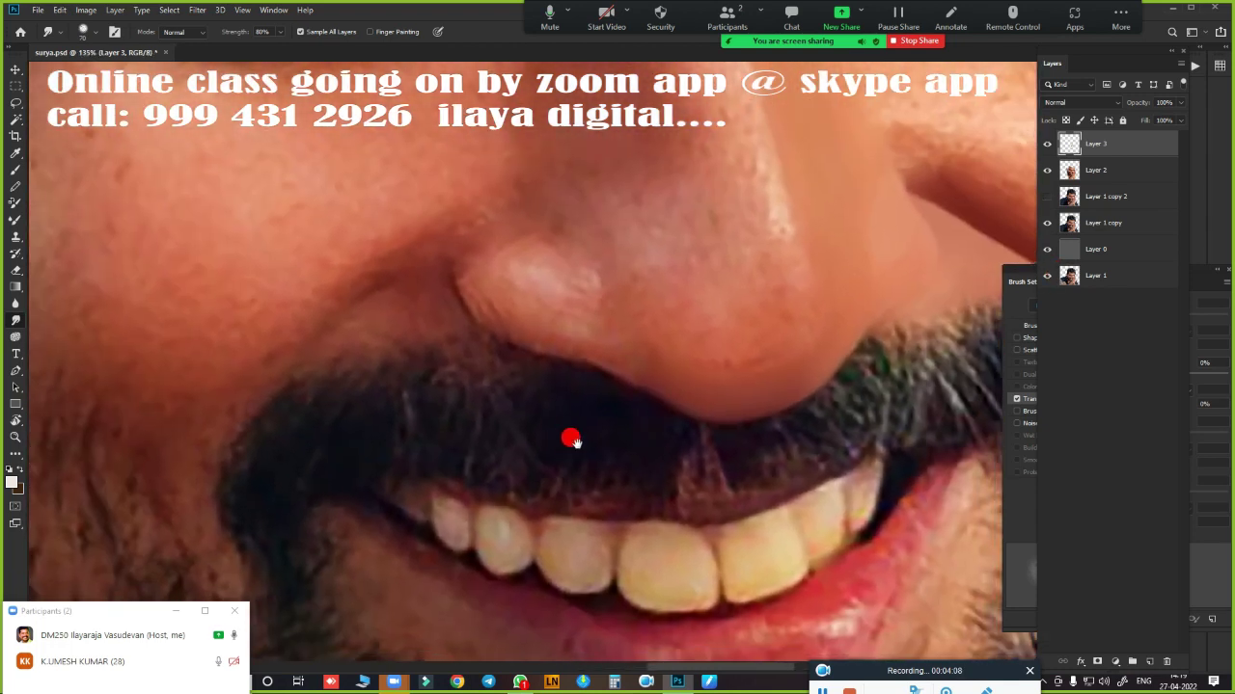
- Switch to the Pen tool in Path mode around the mustache
key("p")
scroll(472, 389, "down", 3)
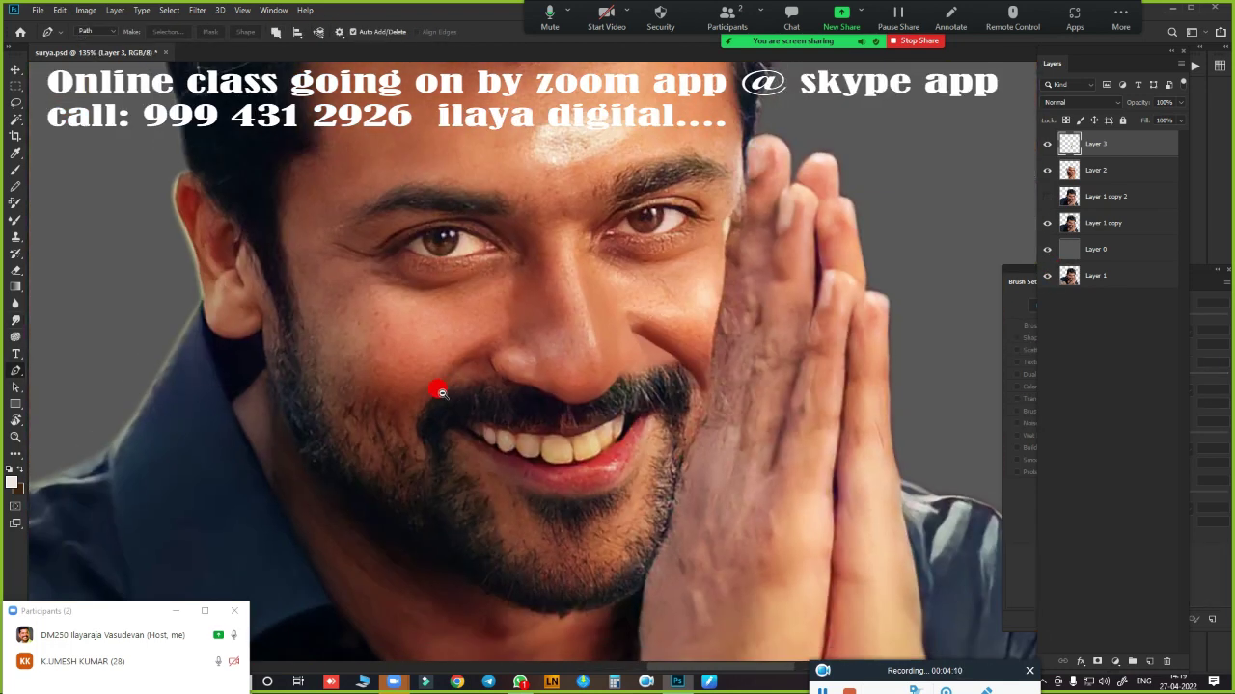
scroll(453, 392, "up", 1)
scroll(467, 397, "up", 1)
scroll(501, 366, "up", 1)
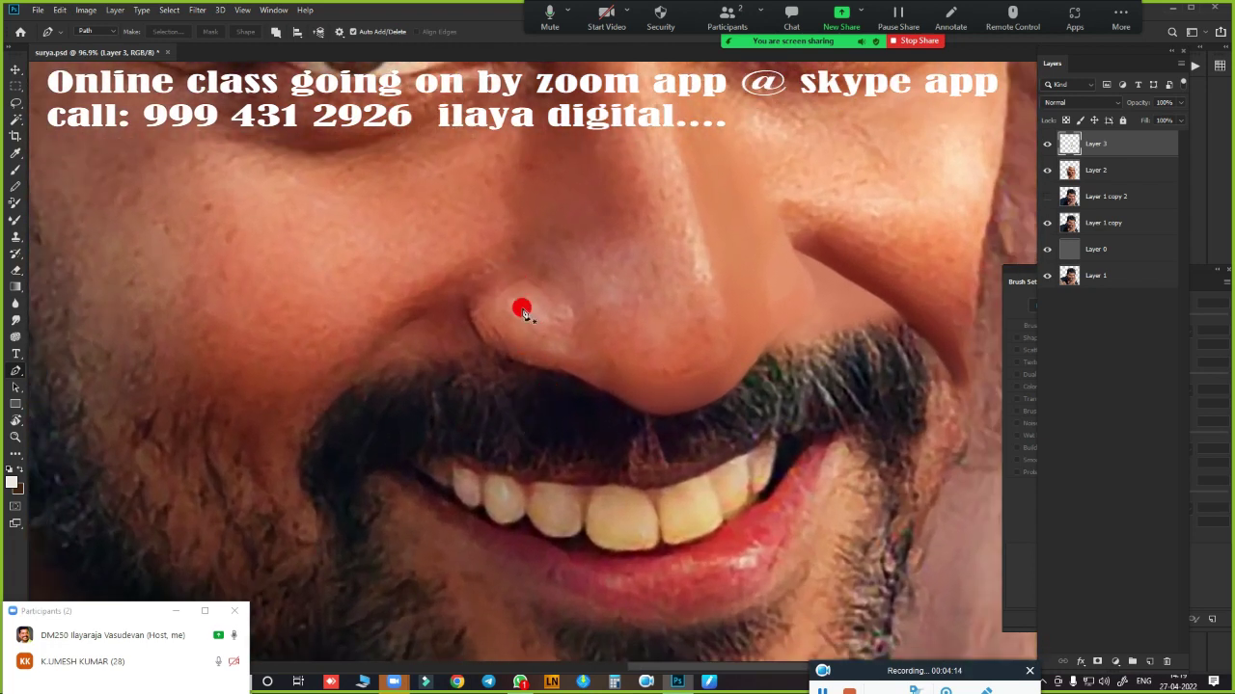
- Trace a pen path around the left half of the mustache and make it a 2-pixel feathered selection
left_click(537, 277)
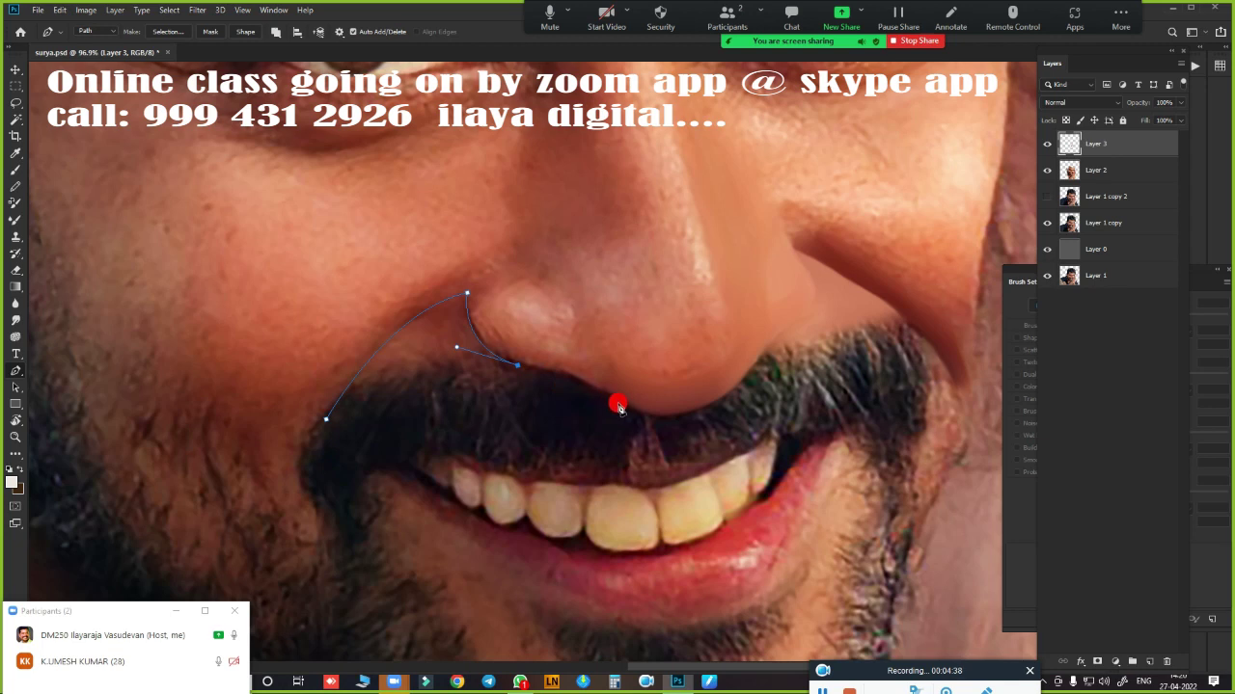
left_click_drag(611, 398, 644, 424)
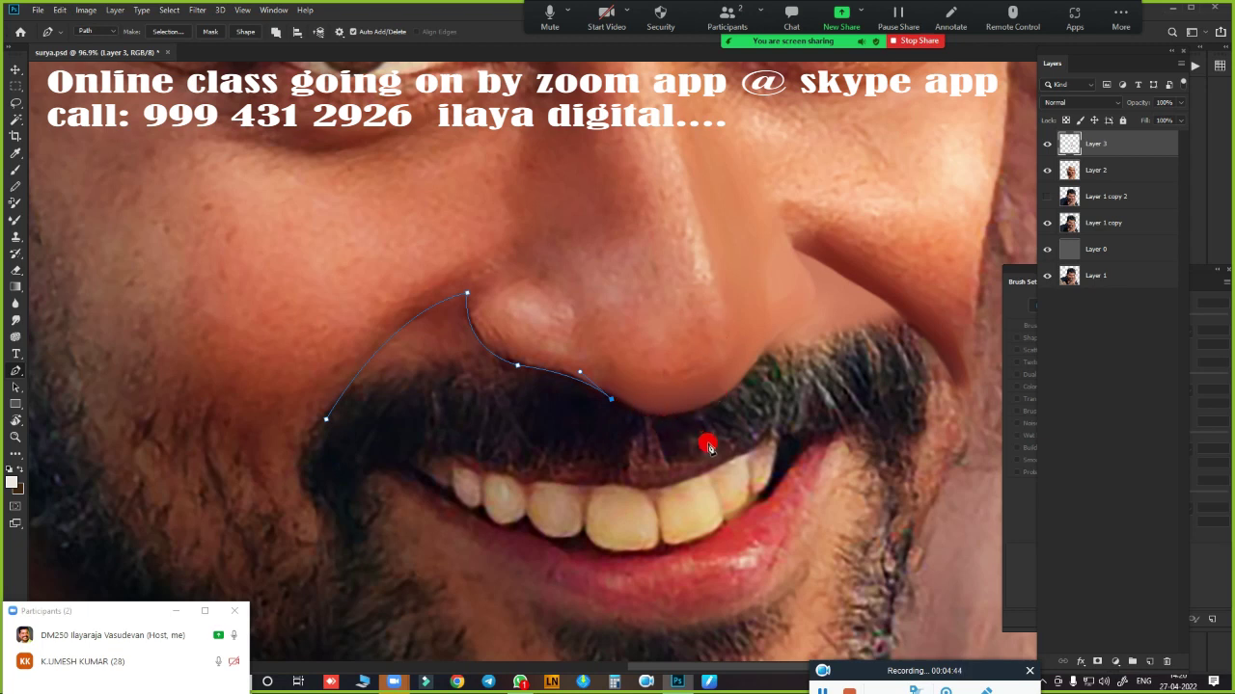
left_click_drag(474, 546, 451, 538)
key("ctrl+Return")
key("shift+F6")
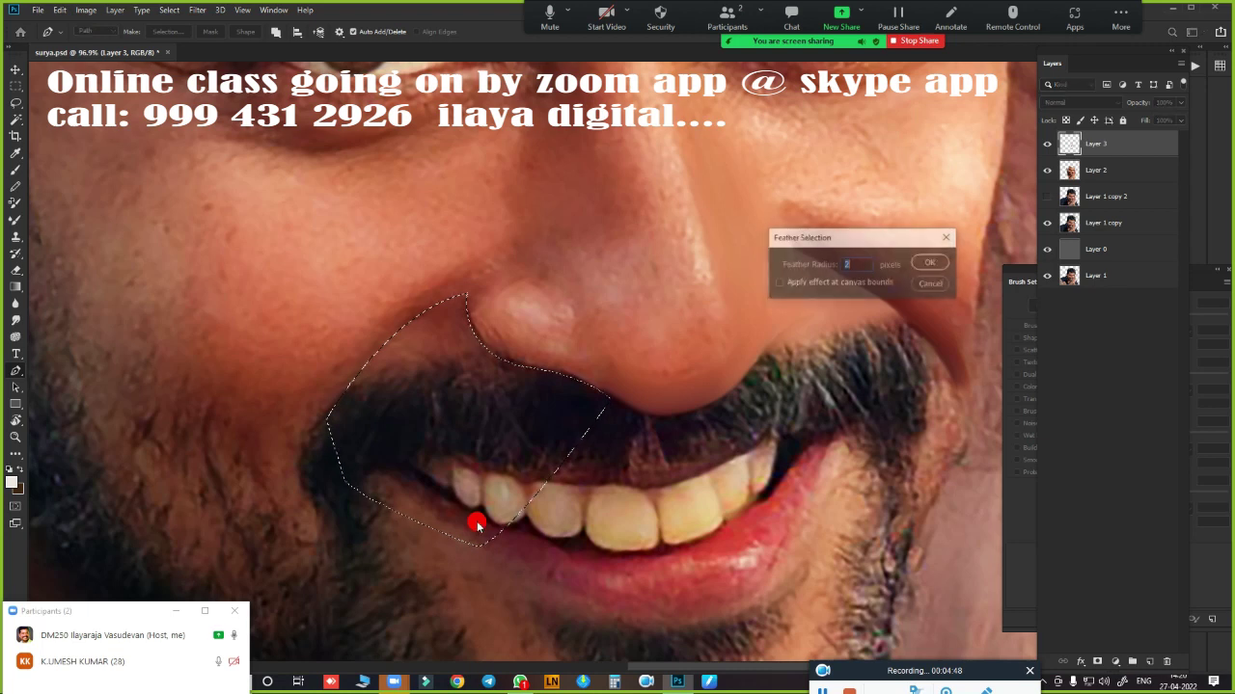
key("Return")
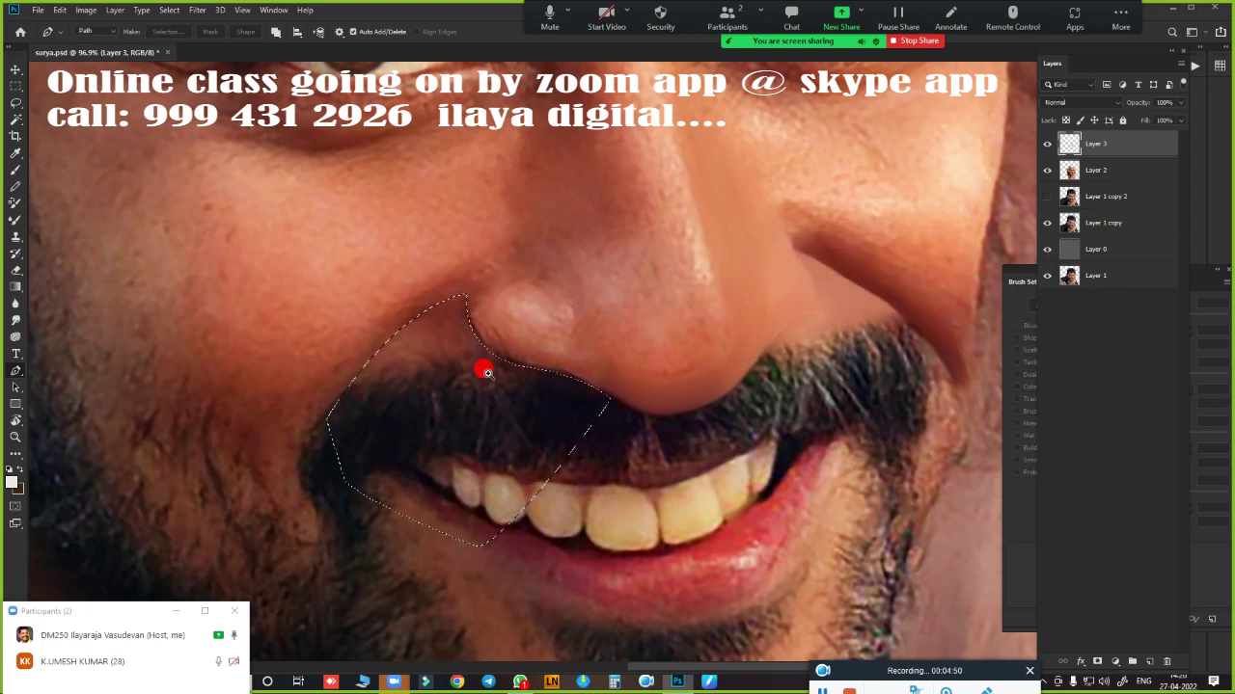
scroll(483, 366, "up", 3)
- Smudge-blend the skin tones at the selection's top corner below the left nostril
key("r")
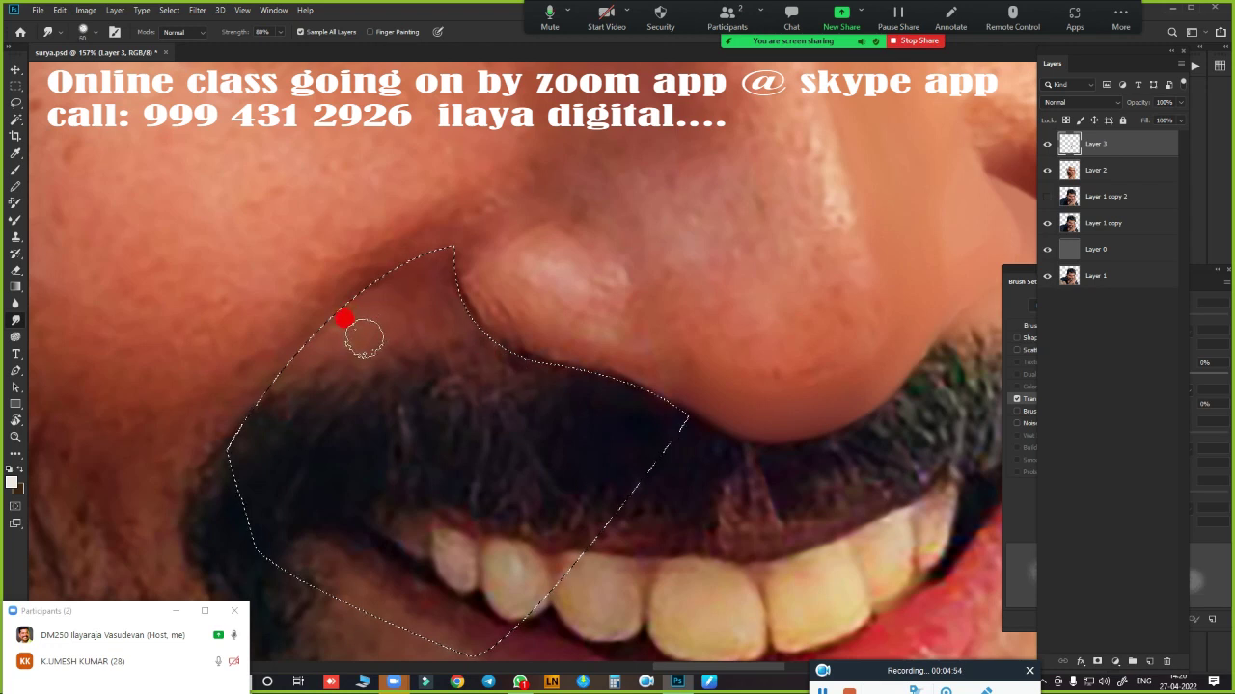
left_click_drag(311, 350, 409, 265)
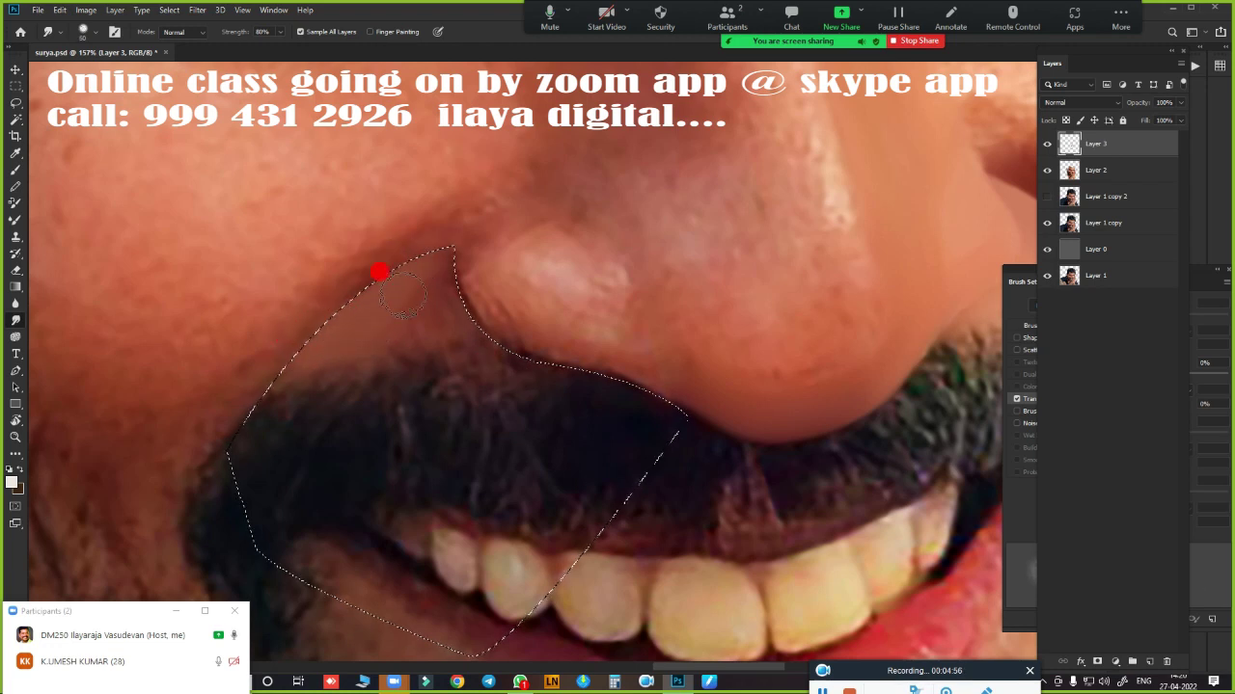
mouse_move(425, 315)
left_mouse_down()
mouse_move(389, 331)
mouse_move(416, 368)
mouse_move(456, 347)
mouse_move(462, 304)
left_mouse_up()
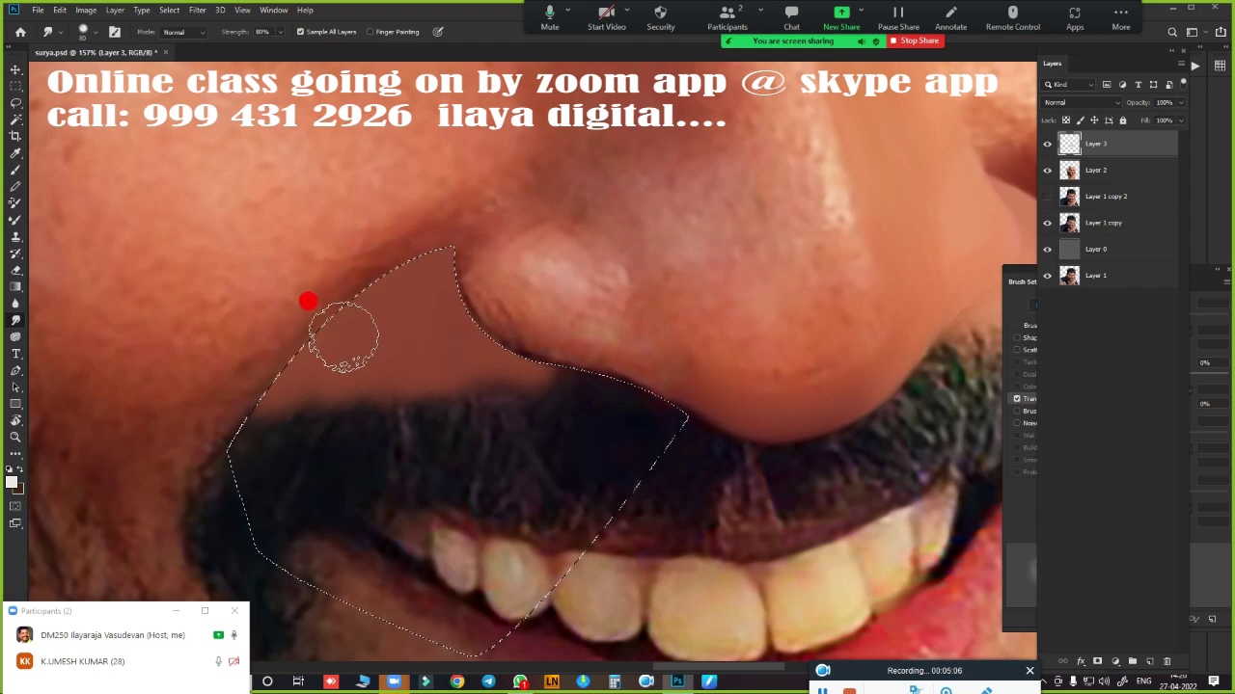
scroll(636, 448, "down", 3)
scroll(636, 449, "up", 3)
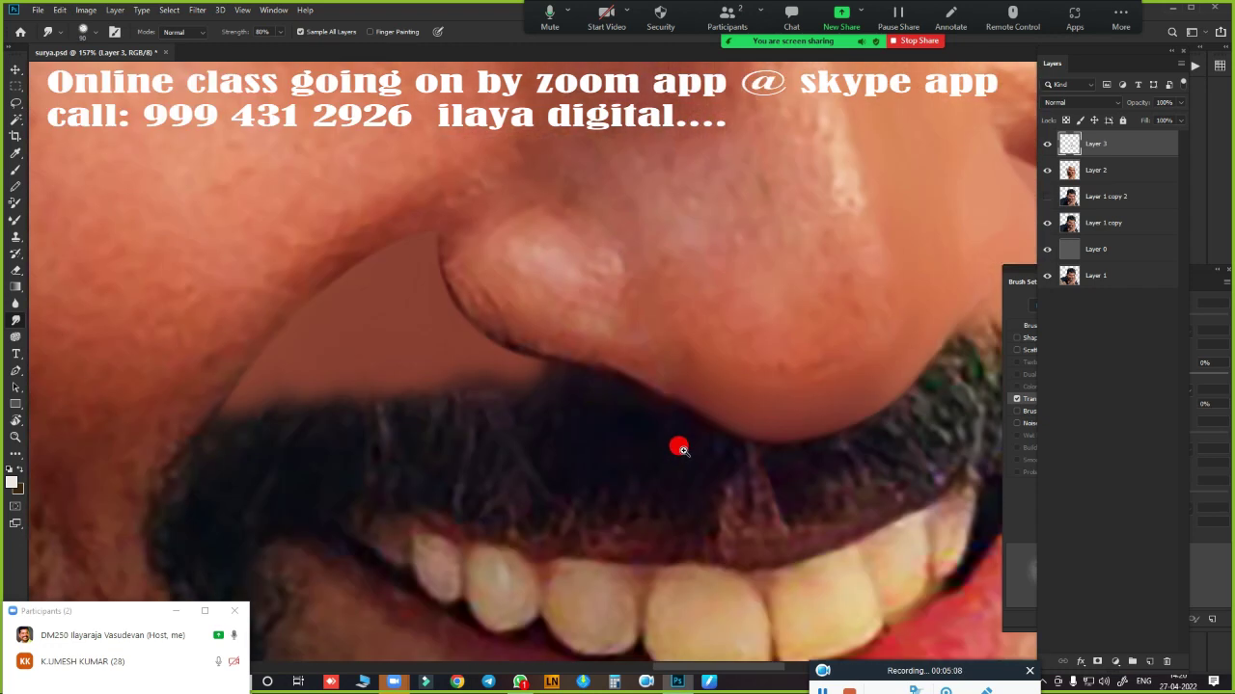
scroll(675, 446, "down", 3)
scroll(642, 441, "down", 2)
key("e")
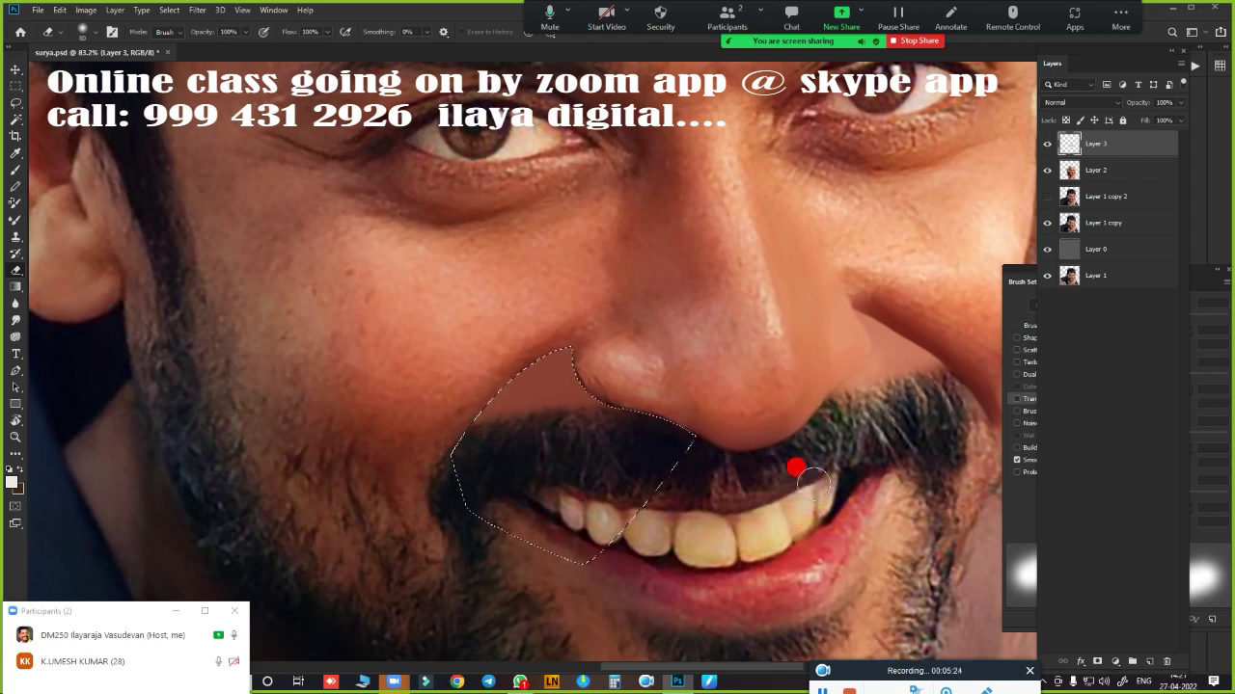
- Smudge away the dark shadow along the left nostril edge and drop the feathered selection
scroll(584, 359, "up", 2)
scroll(627, 424, "up", 2)
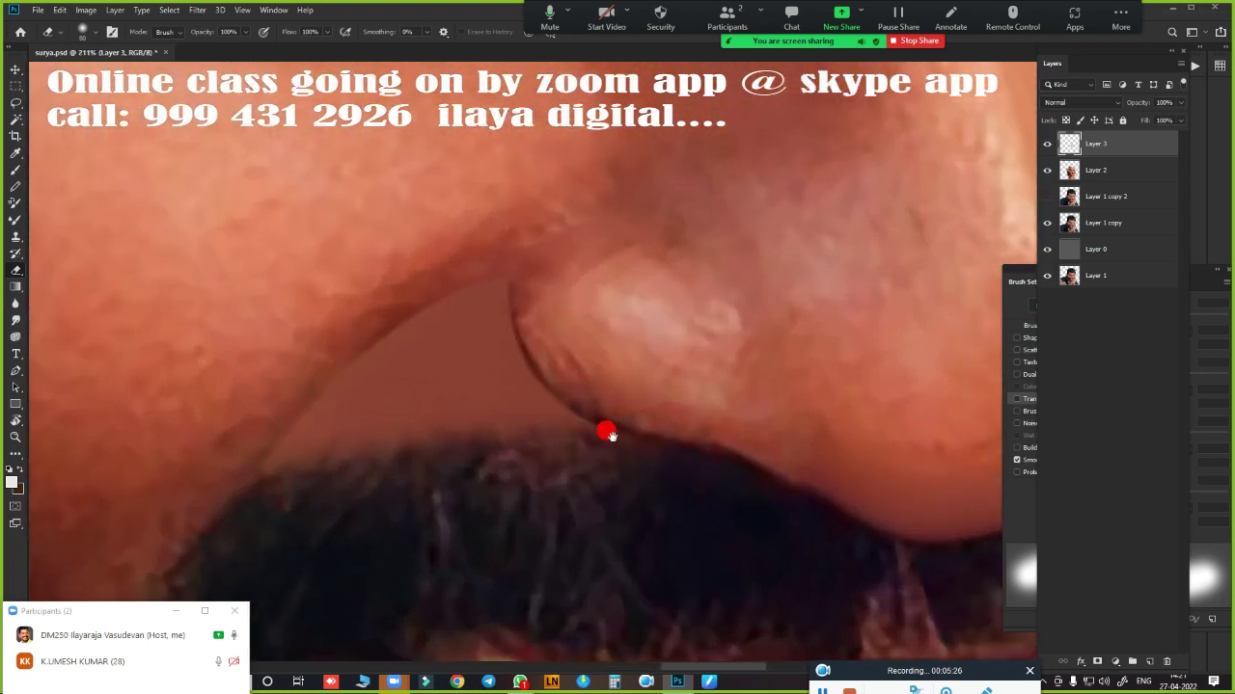
key("r")
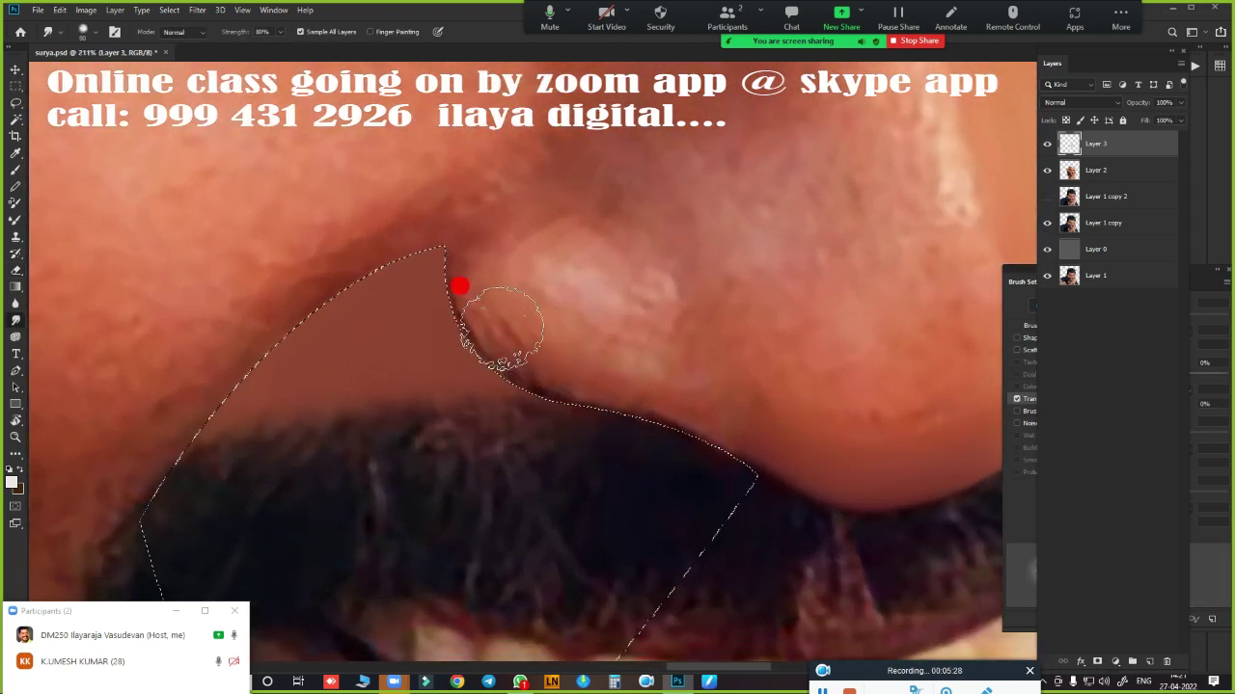
mouse_move(456, 248)
left_mouse_down()
mouse_move(471, 328)
mouse_move(694, 427)
mouse_move(617, 380)
mouse_move(508, 365)
mouse_move(477, 283)
mouse_move(604, 361)
mouse_move(543, 358)
mouse_move(637, 381)
mouse_move(495, 342)
mouse_move(485, 256)
mouse_move(495, 228)
mouse_move(520, 221)
mouse_move(518, 231)
mouse_move(565, 202)
mouse_move(606, 234)
mouse_move(612, 226)
mouse_move(538, 214)
mouse_move(617, 225)
mouse_move(530, 227)
mouse_move(500, 314)
mouse_move(422, 210)
mouse_move(512, 161)
mouse_move(466, 187)
mouse_move(551, 160)
mouse_move(303, 308)
mouse_move(440, 229)
left_mouse_up()
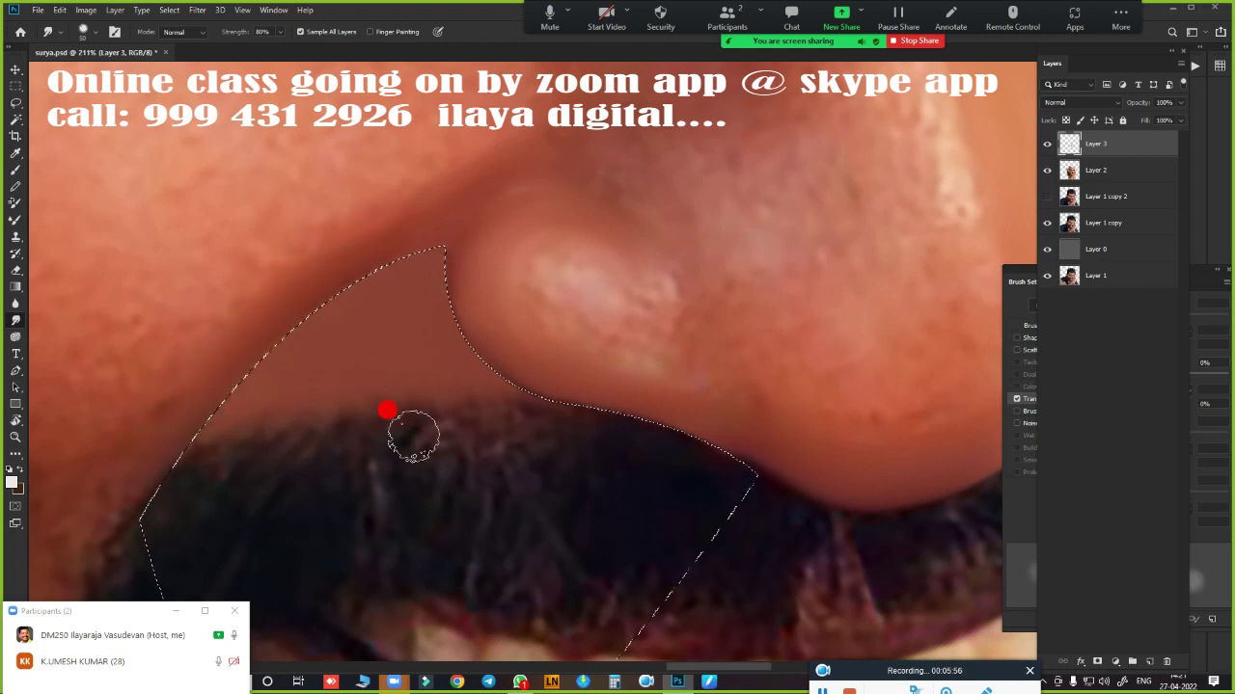
key("ctrl+d")
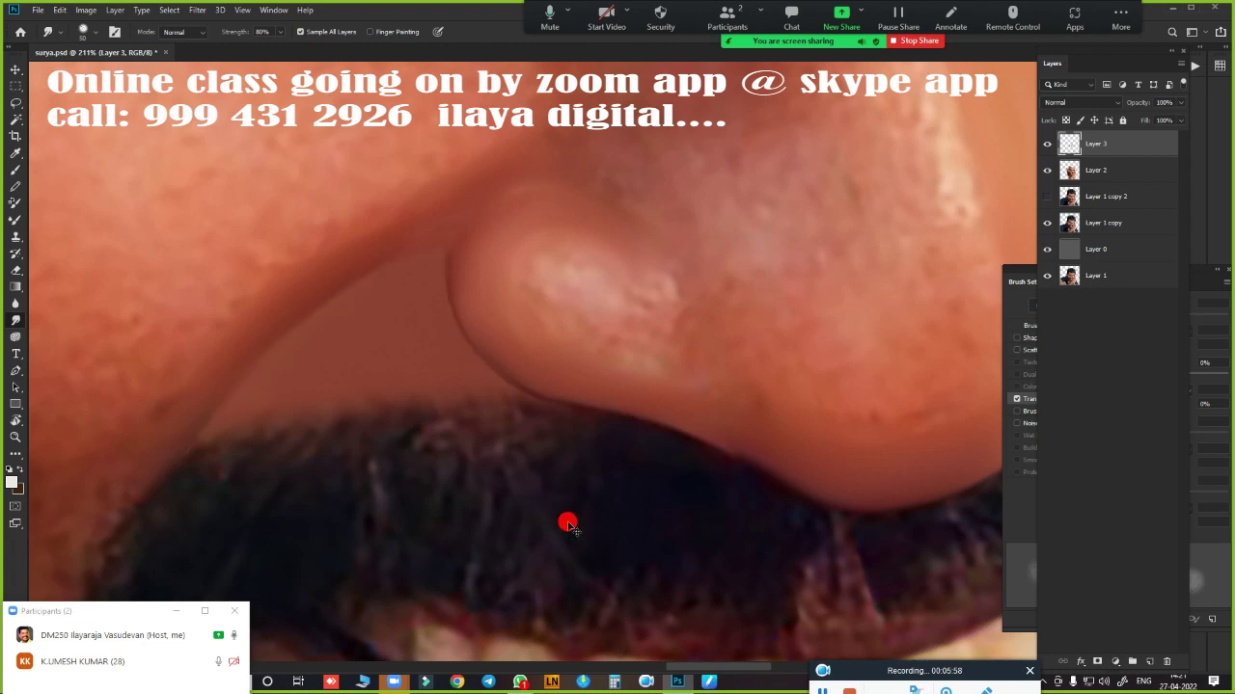
scroll(540, 525, "down", 5)
scroll(532, 342, "up", 2)
scroll(538, 349, "up", 2)
- With a smaller Smudge brush, smear the skin along the top of and across the nostril
scroll(538, 349, "down", 2)
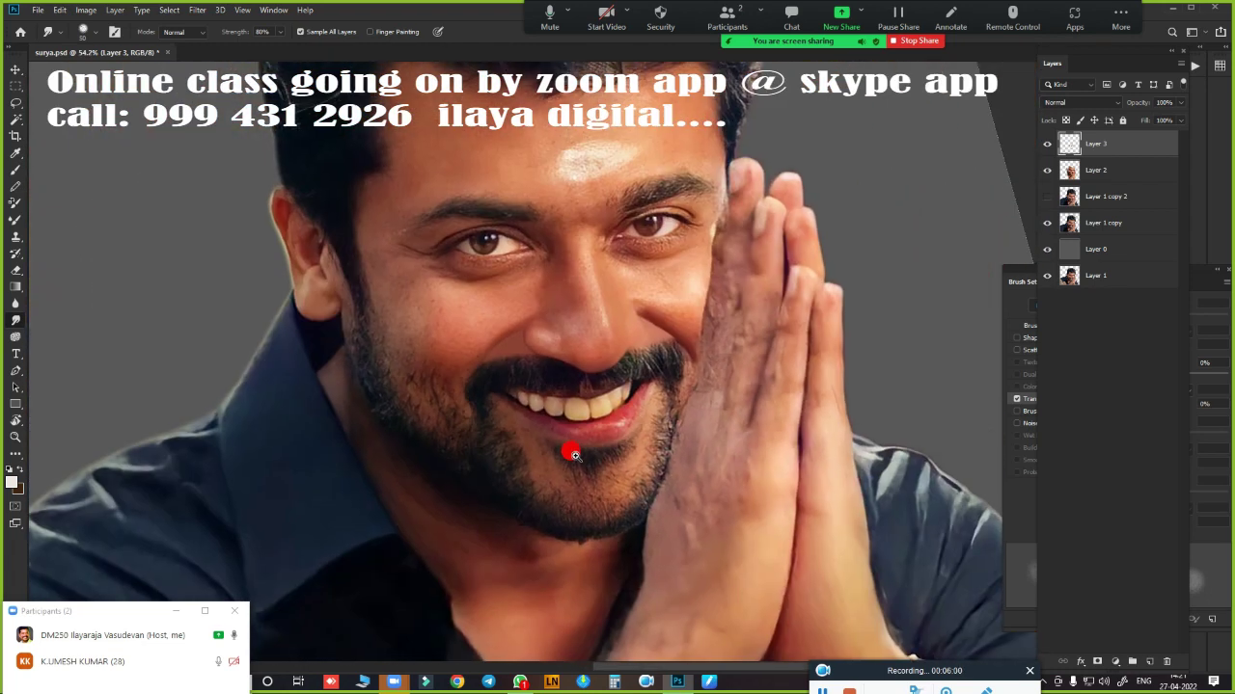
scroll(578, 445, "up", 2)
scroll(601, 454, "up", 1)
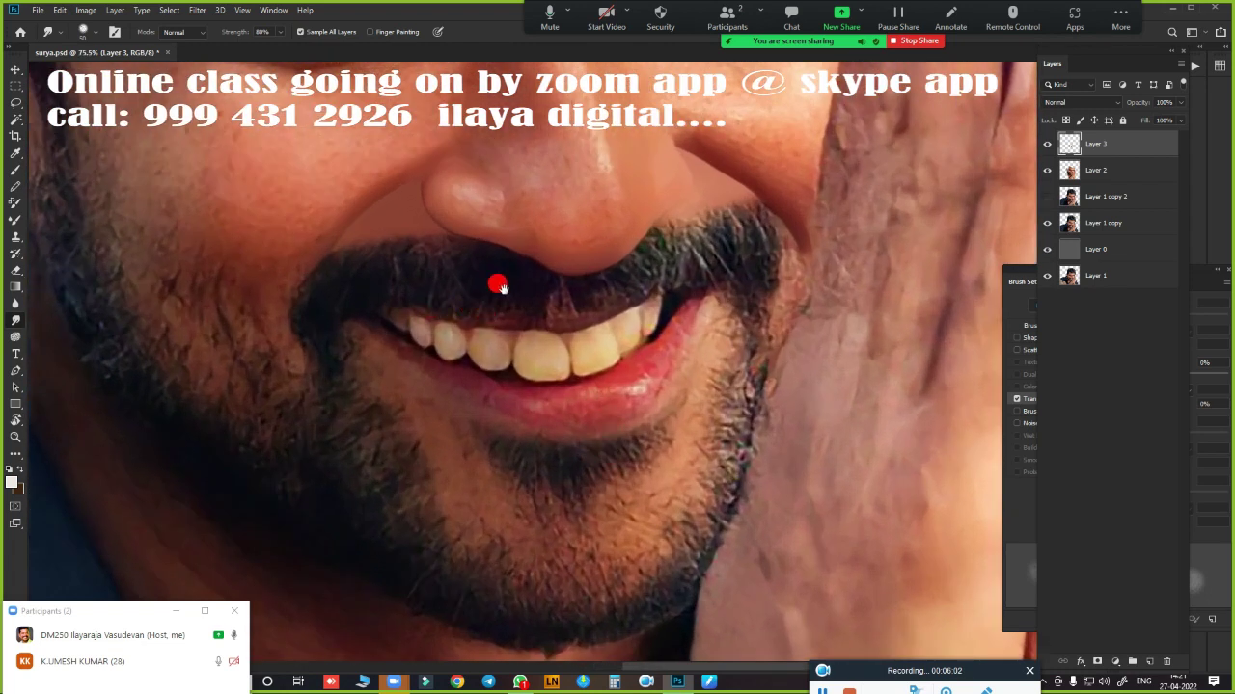
left_click_drag(499, 287, 479, 454)
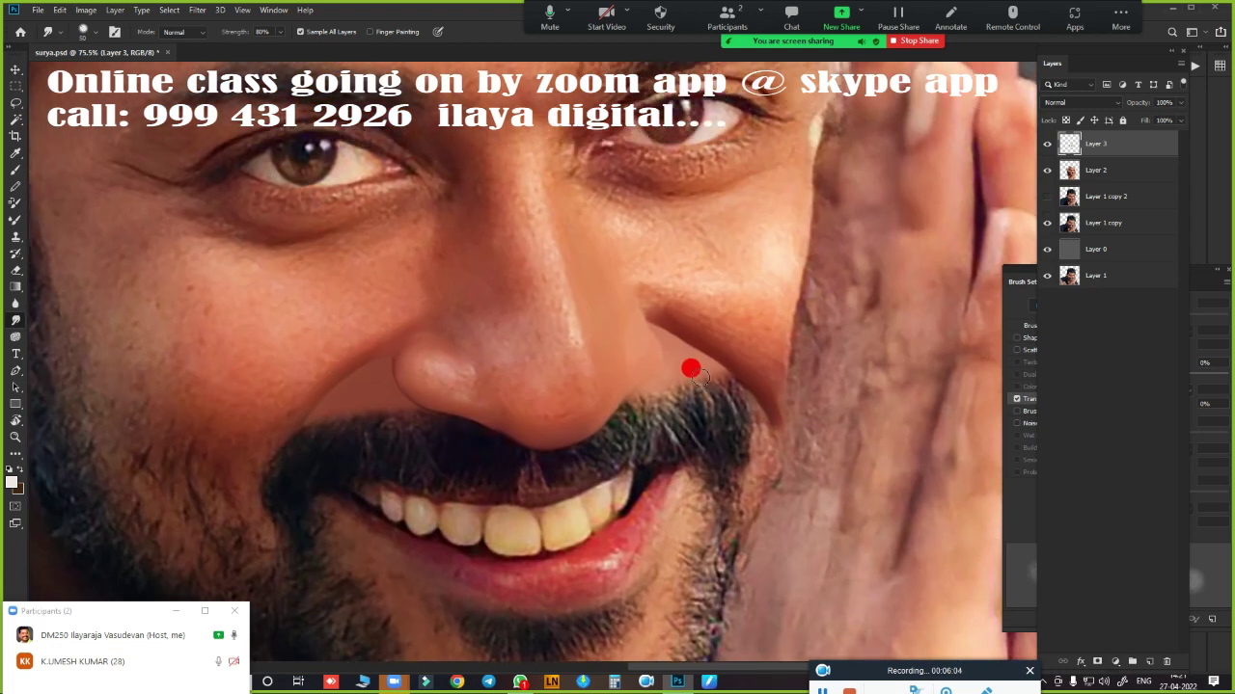
scroll(526, 418, "up", 3)
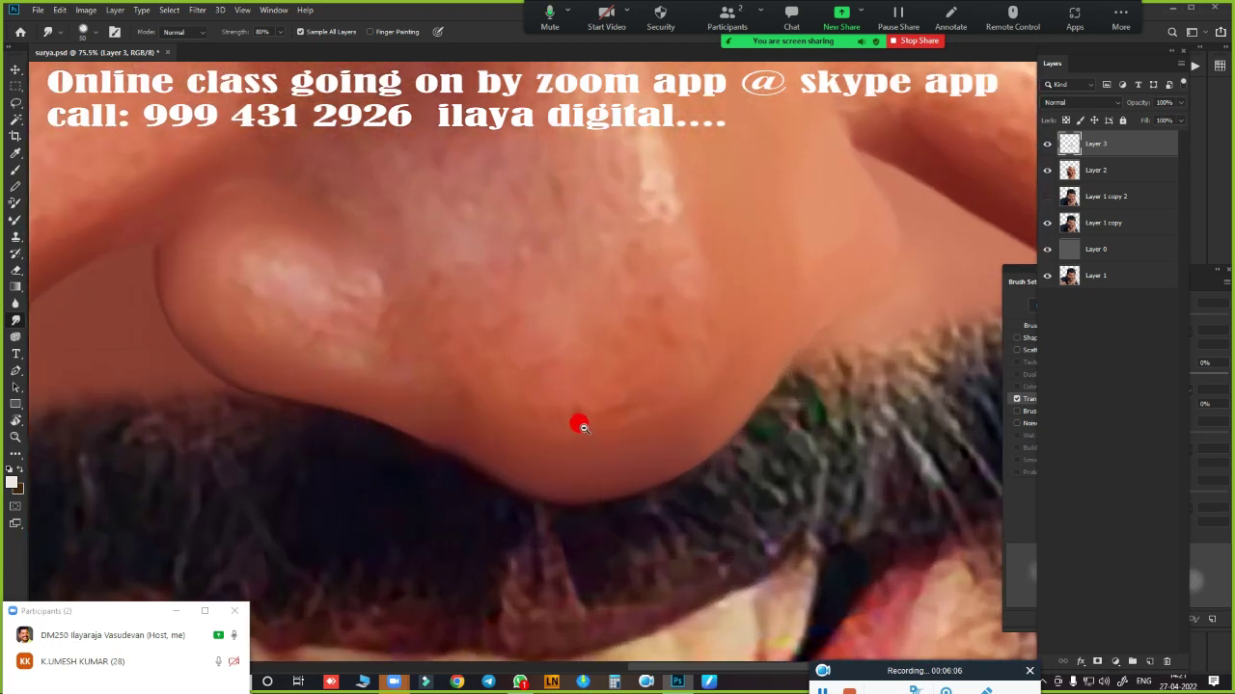
scroll(575, 421, "down", 1)
scroll(562, 419, "up", 1)
mouse_move(601, 421)
left_mouse_down()
mouse_move(631, 435)
mouse_move(599, 347)
left_mouse_up()
scroll(569, 345, "up", 1)
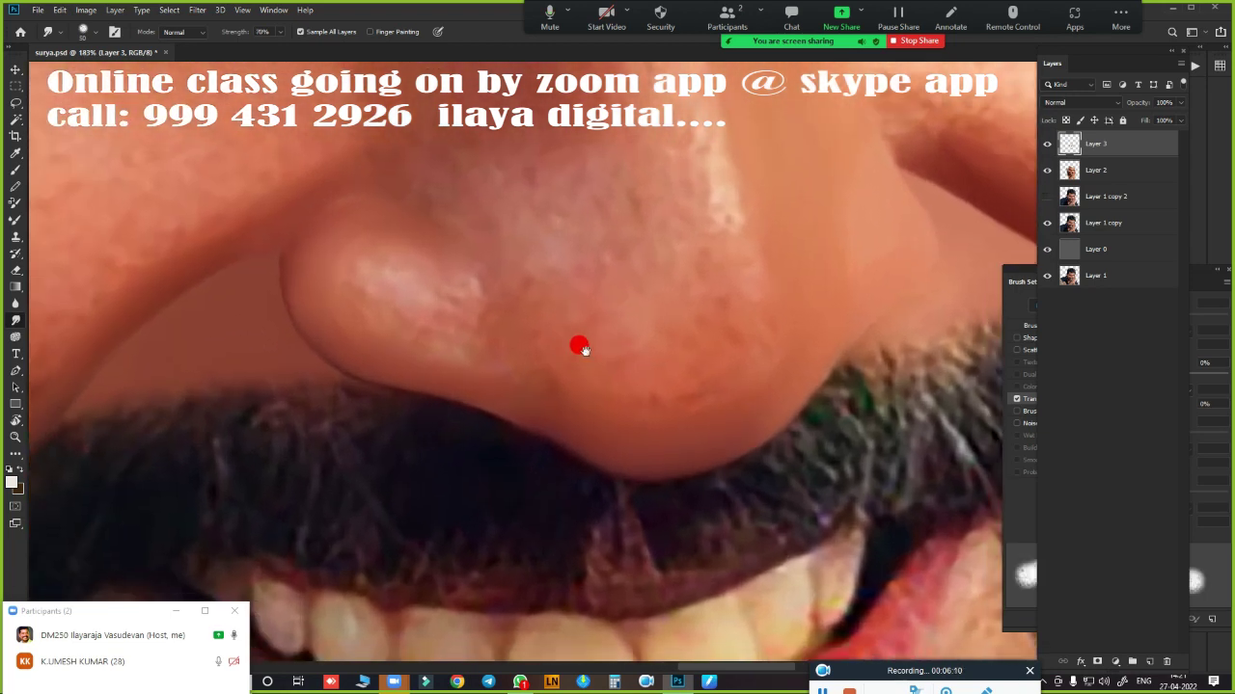
scroll(578, 345, "up", 1)
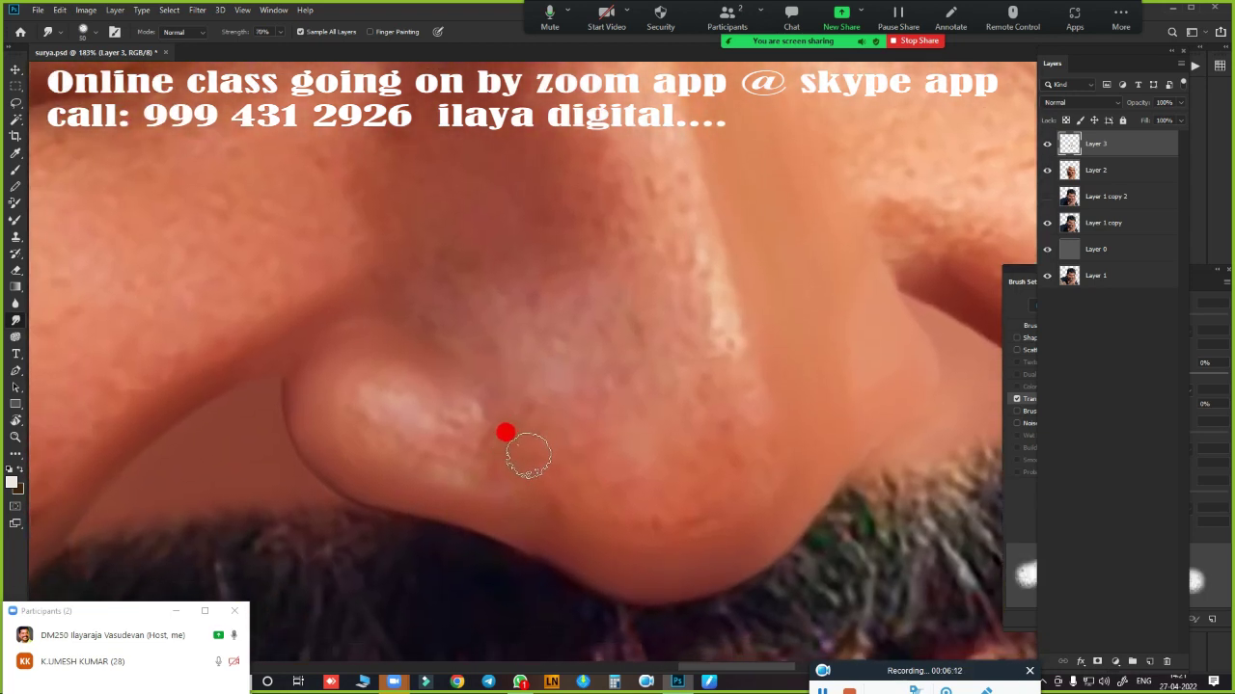
key("bracketleft")
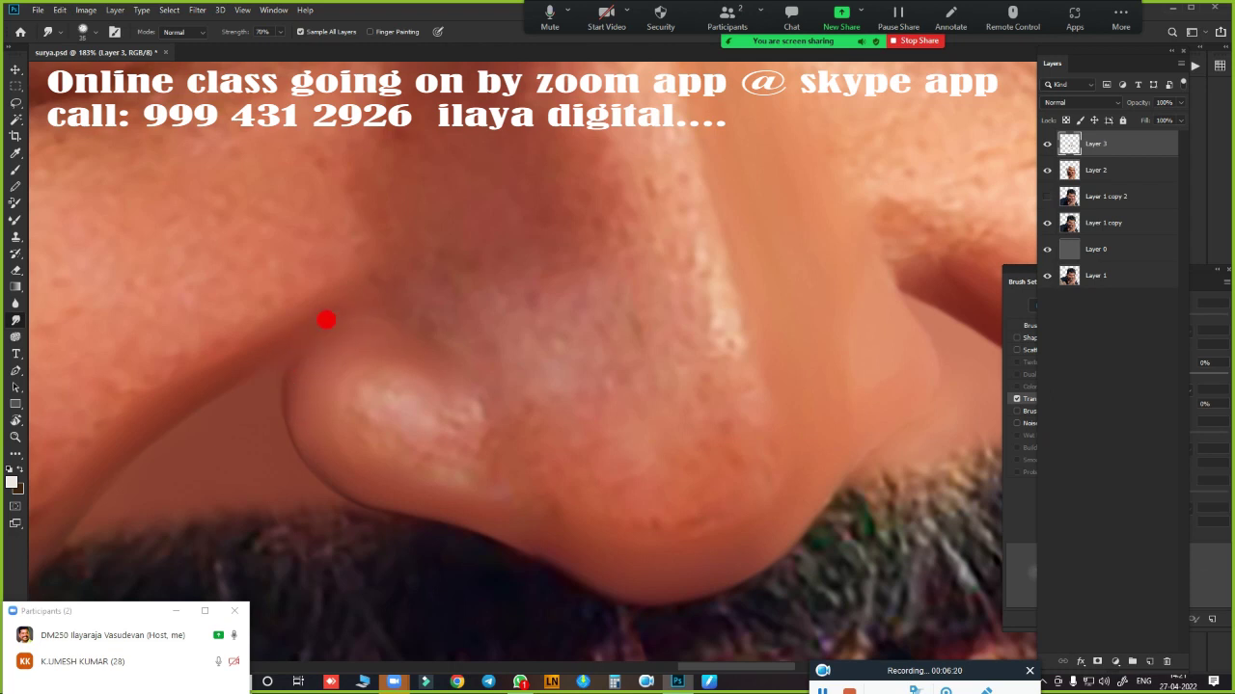
left_click_drag(416, 374, 319, 365)
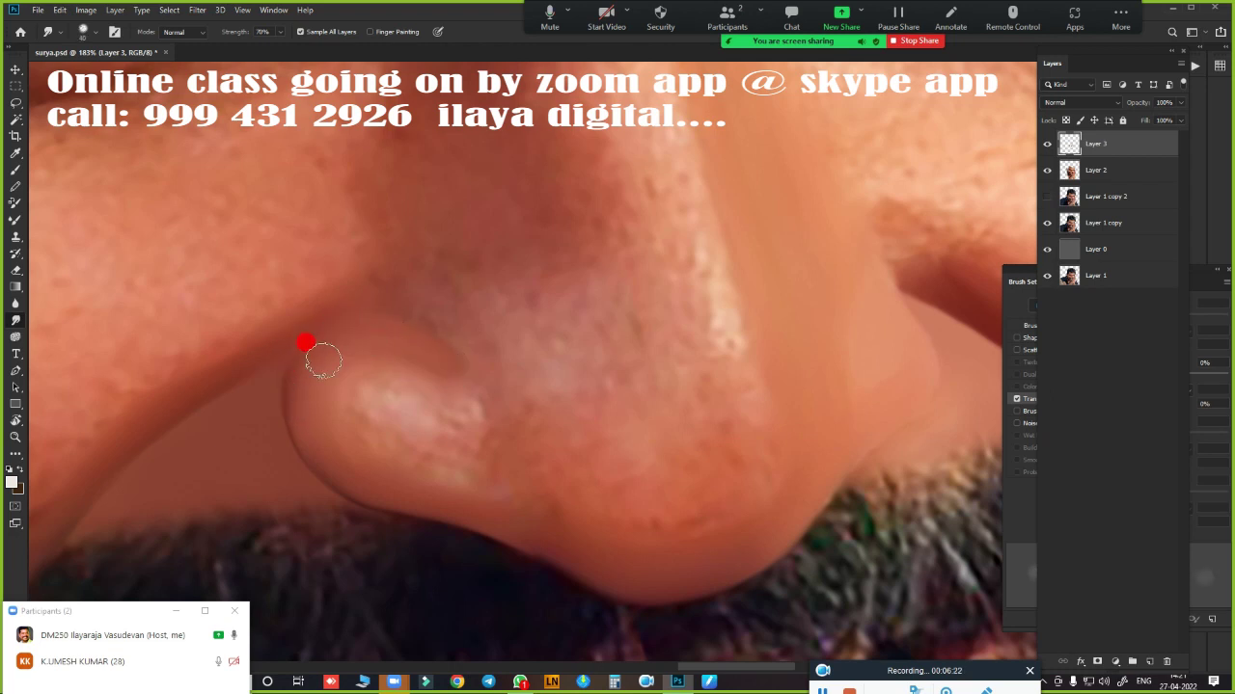
mouse_move(326, 456)
left_mouse_down()
mouse_move(413, 496)
mouse_move(382, 405)
mouse_move(410, 417)
left_mouse_up()
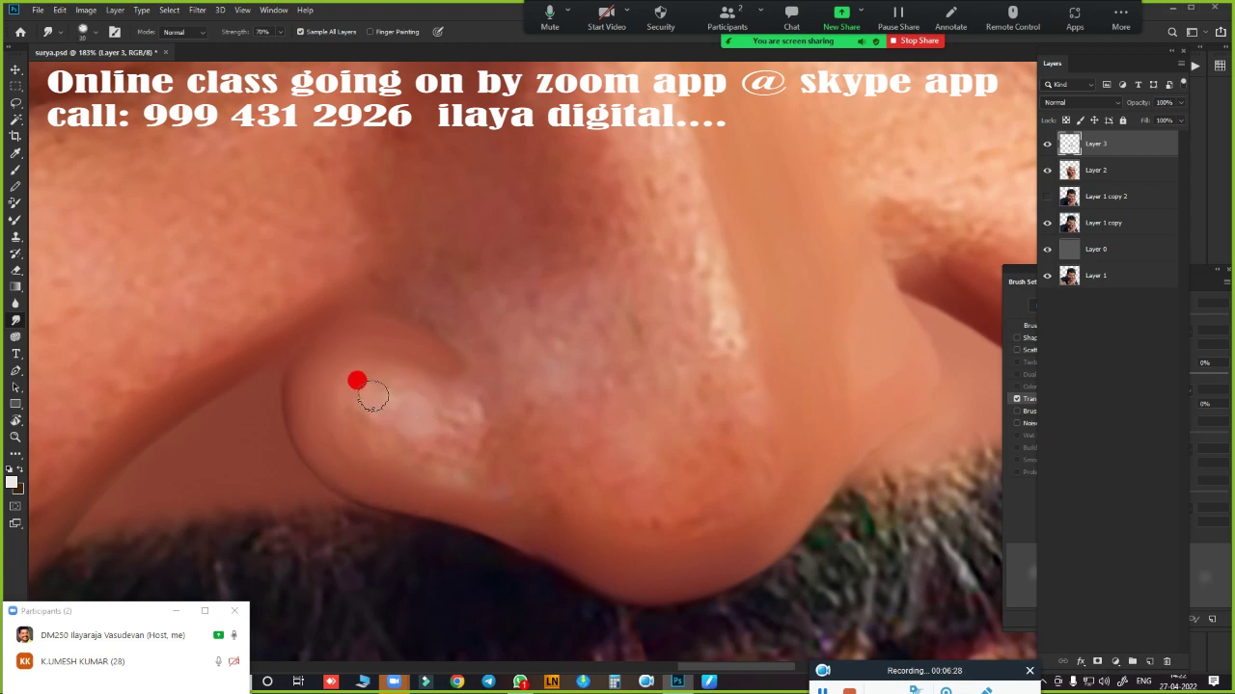
mouse_move(382, 393)
left_mouse_down()
mouse_move(409, 415)
mouse_move(443, 377)
mouse_move(347, 356)
mouse_move(546, 422)
mouse_move(888, 399)
left_mouse_up()
- Zoom closer and smooth the light skin patch on the nostril
left_click(610, 454, "ctrl")
left_click(598, 449, "ctrl")
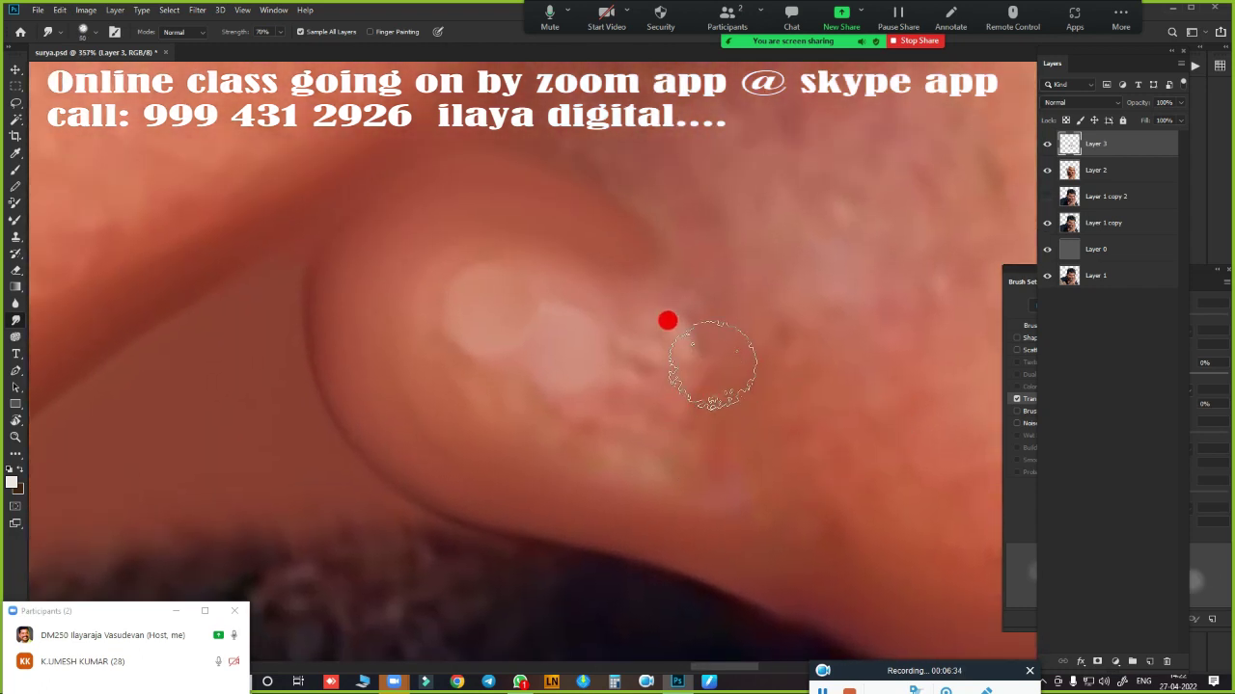
mouse_move(712, 364)
left_mouse_down()
mouse_move(537, 240)
mouse_move(531, 206)
mouse_move(593, 228)
mouse_move(621, 267)
mouse_move(565, 242)
mouse_move(399, 353)
mouse_move(550, 215)
mouse_move(437, 451)
mouse_move(372, 262)
mouse_move(342, 323)
mouse_move(341, 256)
mouse_move(396, 187)
mouse_move(562, 173)
mouse_move(687, 320)
mouse_move(661, 343)
mouse_move(633, 298)
mouse_move(650, 330)
mouse_move(672, 336)
mouse_move(386, 331)
mouse_move(544, 433)
mouse_move(656, 450)
mouse_move(653, 394)
mouse_move(513, 413)
mouse_move(441, 372)
mouse_move(546, 331)
mouse_move(565, 344)
mouse_move(521, 324)
mouse_move(559, 418)
mouse_move(689, 473)
mouse_move(673, 485)
mouse_move(652, 350)
mouse_move(653, 361)
mouse_move(595, 289)
mouse_move(450, 204)
mouse_move(491, 215)
mouse_move(463, 242)
mouse_move(491, 402)
mouse_move(607, 422)
mouse_move(543, 339)
mouse_move(486, 310)
mouse_move(515, 334)
mouse_move(543, 338)
mouse_move(514, 321)
mouse_move(703, 398)
mouse_move(637, 427)
mouse_move(526, 422)
mouse_move(593, 354)
mouse_move(499, 230)
mouse_move(642, 325)
mouse_move(631, 311)
left_mouse_up()
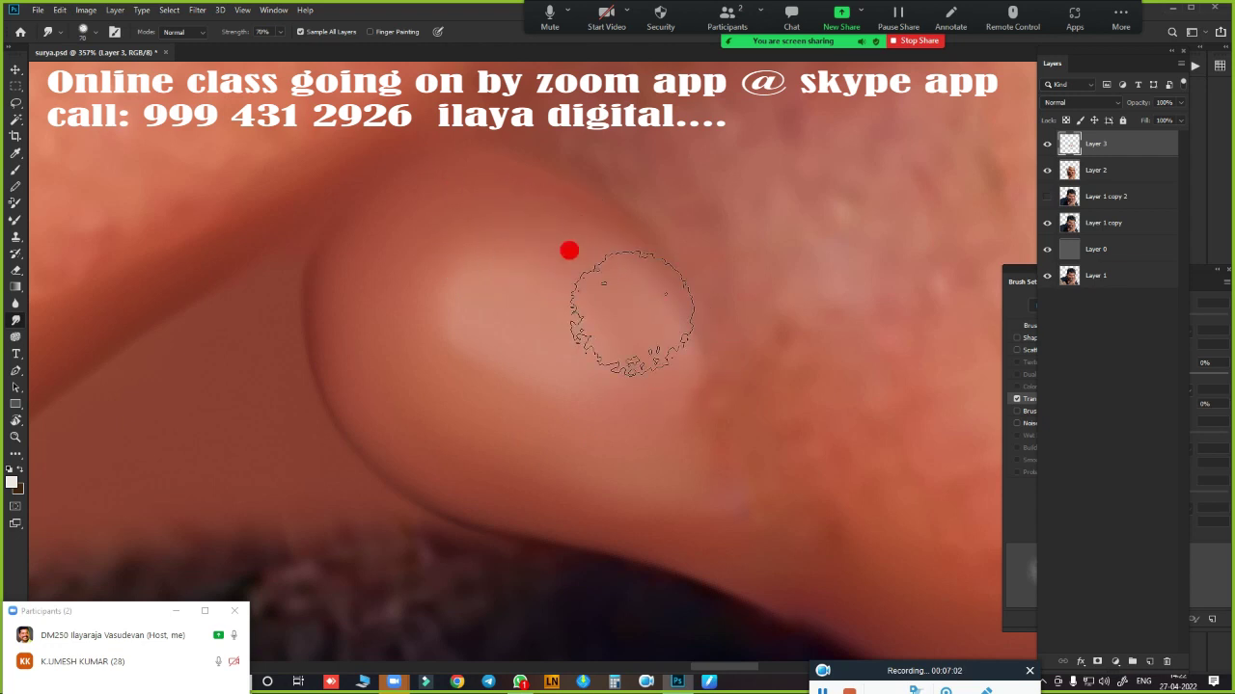
mouse_move(569, 250)
left_mouse_down()
mouse_move(662, 411)
mouse_move(353, 455)
mouse_move(422, 479)
mouse_move(395, 480)
mouse_move(437, 482)
mouse_move(338, 377)
mouse_move(386, 383)
left_mouse_up()
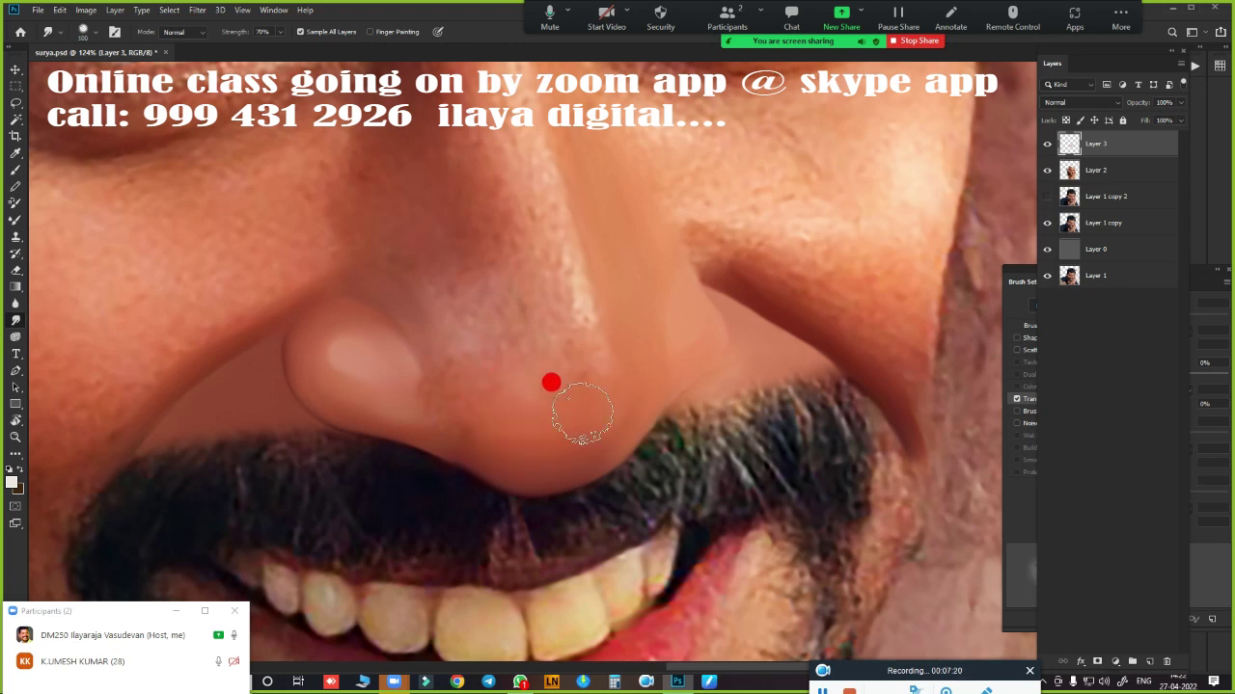
left_click_drag(607, 333, 665, 554)
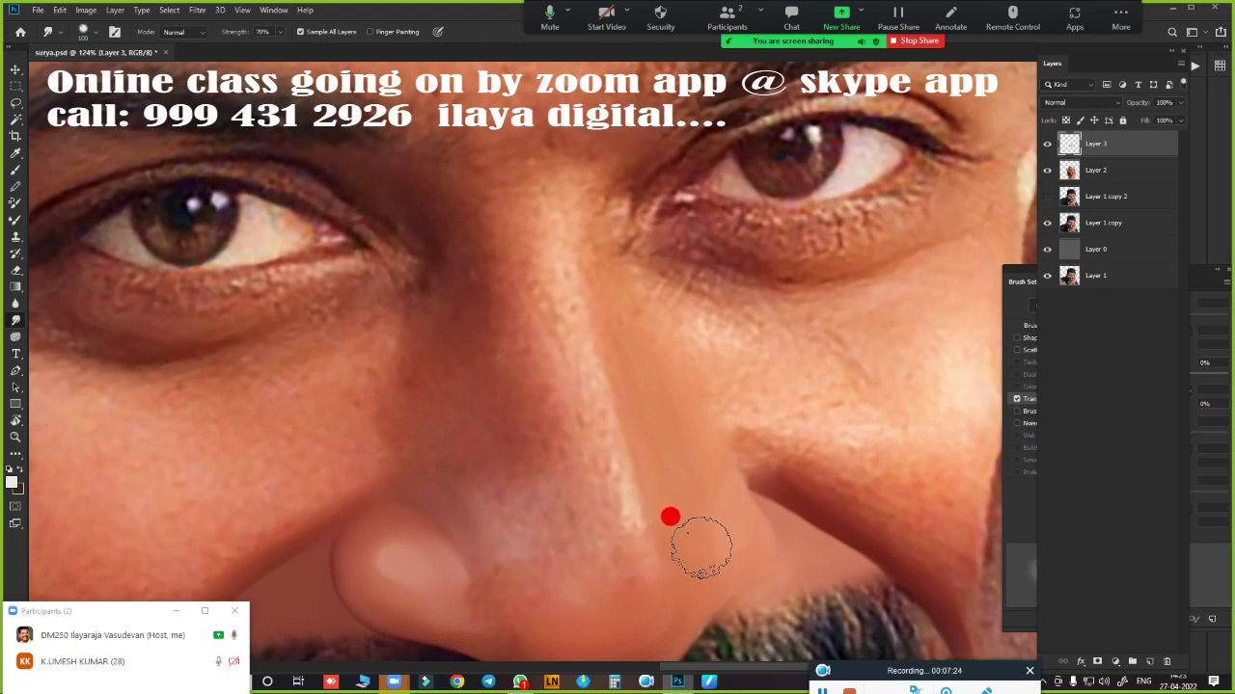
key("p")
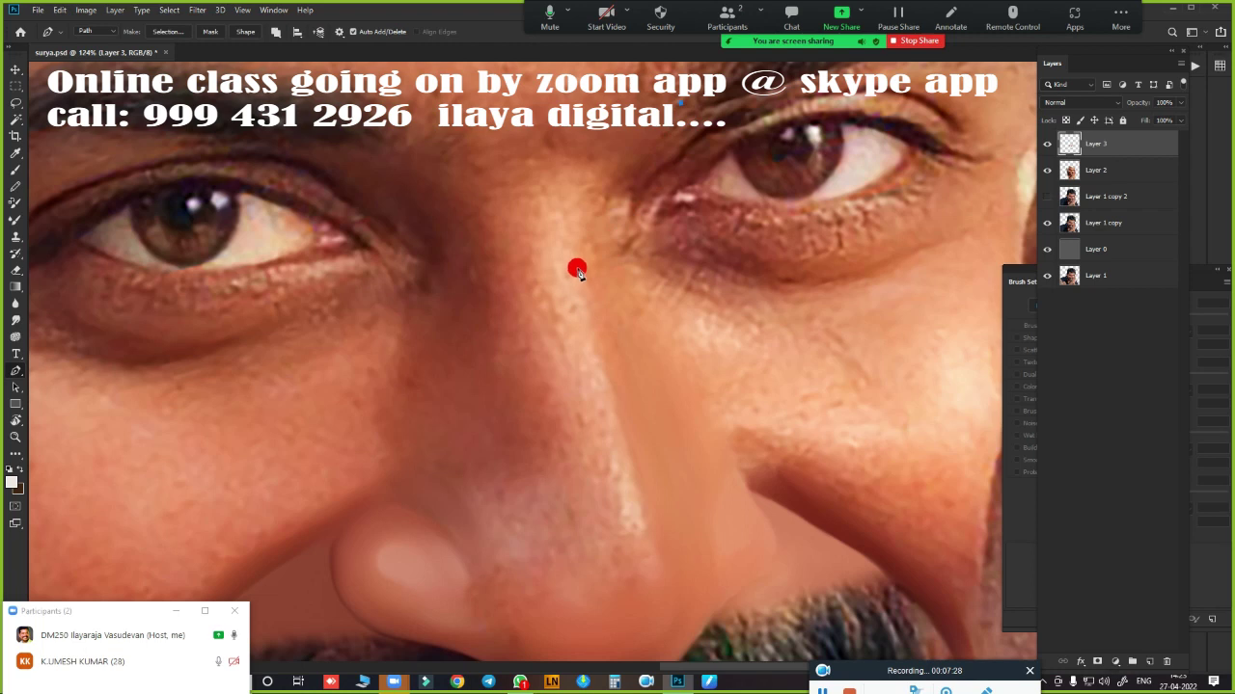
- Trace a pen path from the nose bridge to the tip and load it as a selection
left_click_drag(576, 271, 590, 359)
scroll(701, 459, "up", 2)
scroll(714, 385, "down", 4)
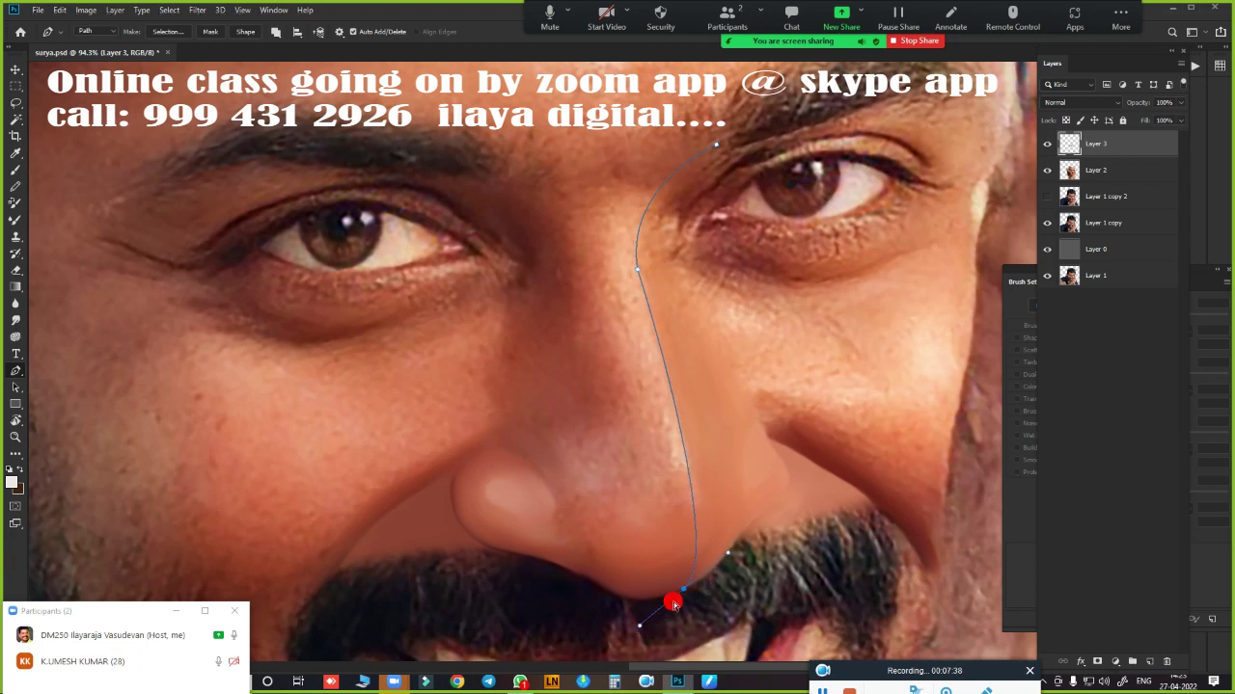
left_click_drag(691, 553, 653, 579)
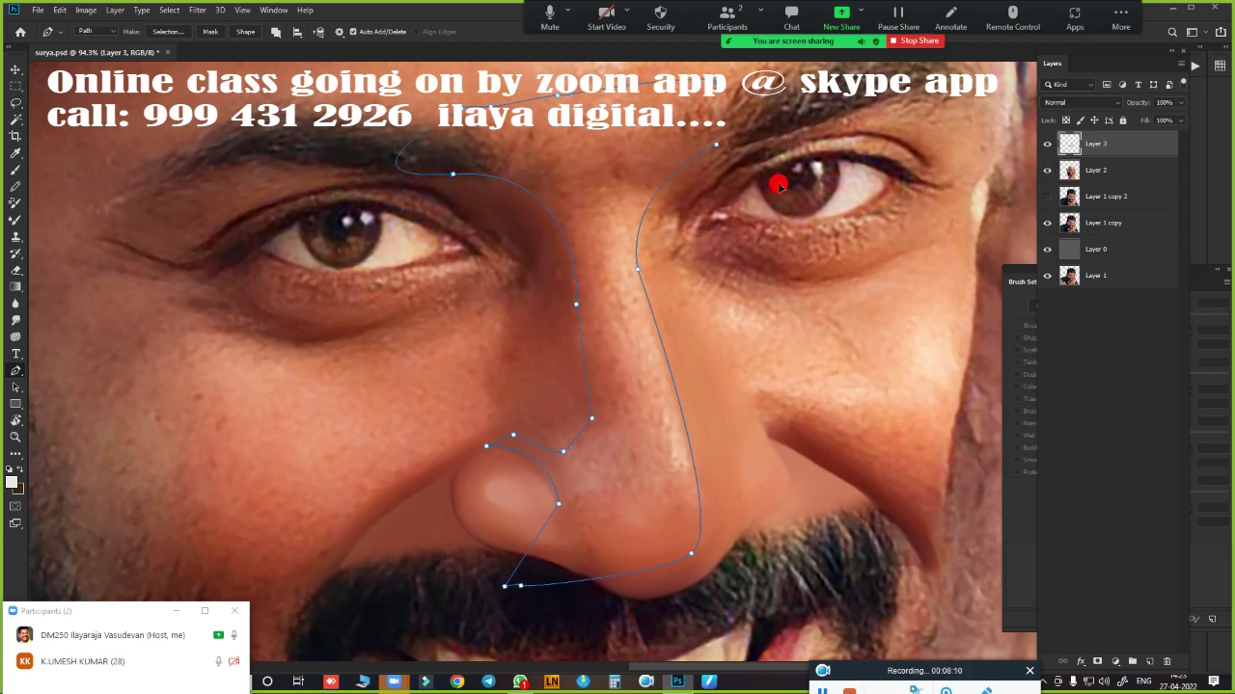
key("ctrl+Return")
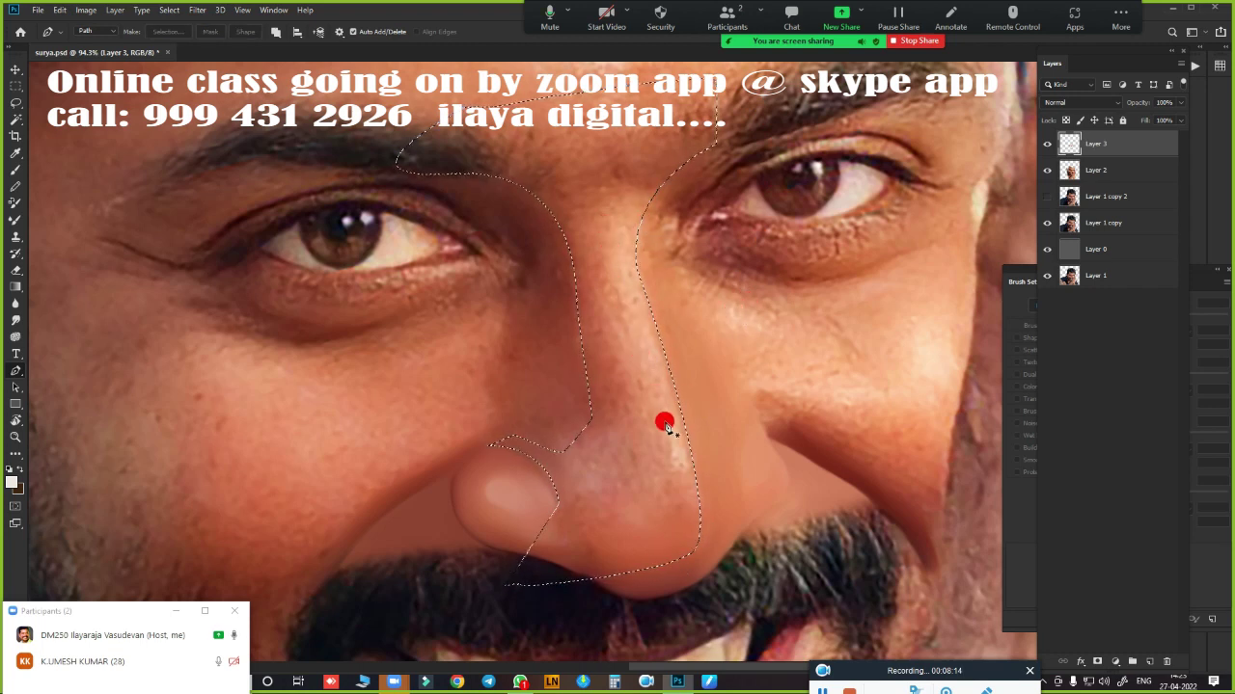
key("ctrl+d")
- Show the selection again and smudge the nose-bridge skin up and down toward the brow
scroll(684, 441, "up", 3)
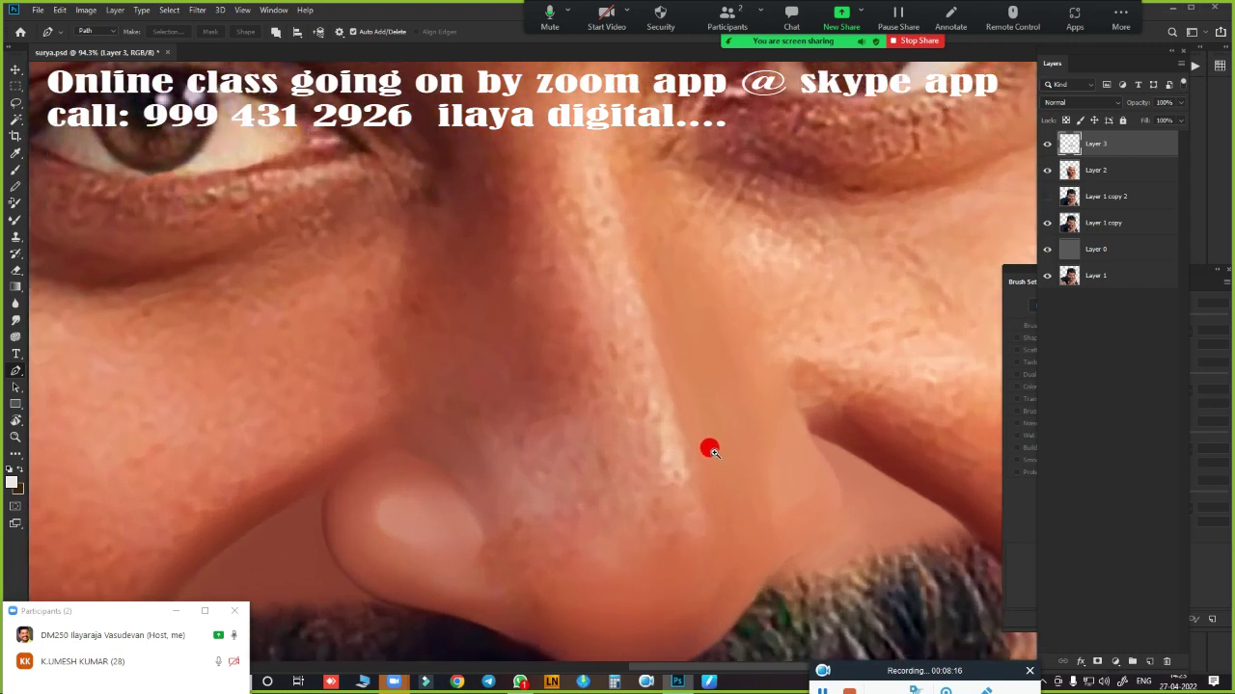
scroll(666, 415, "down", 2)
key("ctrl+shift+d")
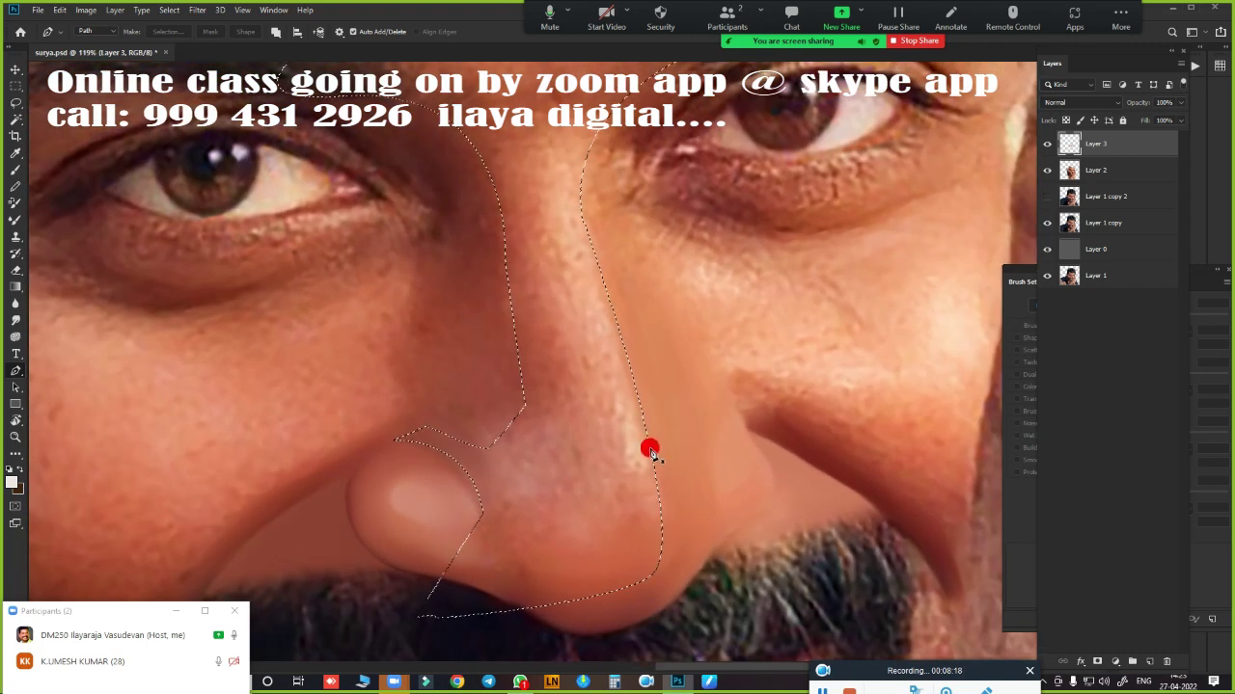
key("r")
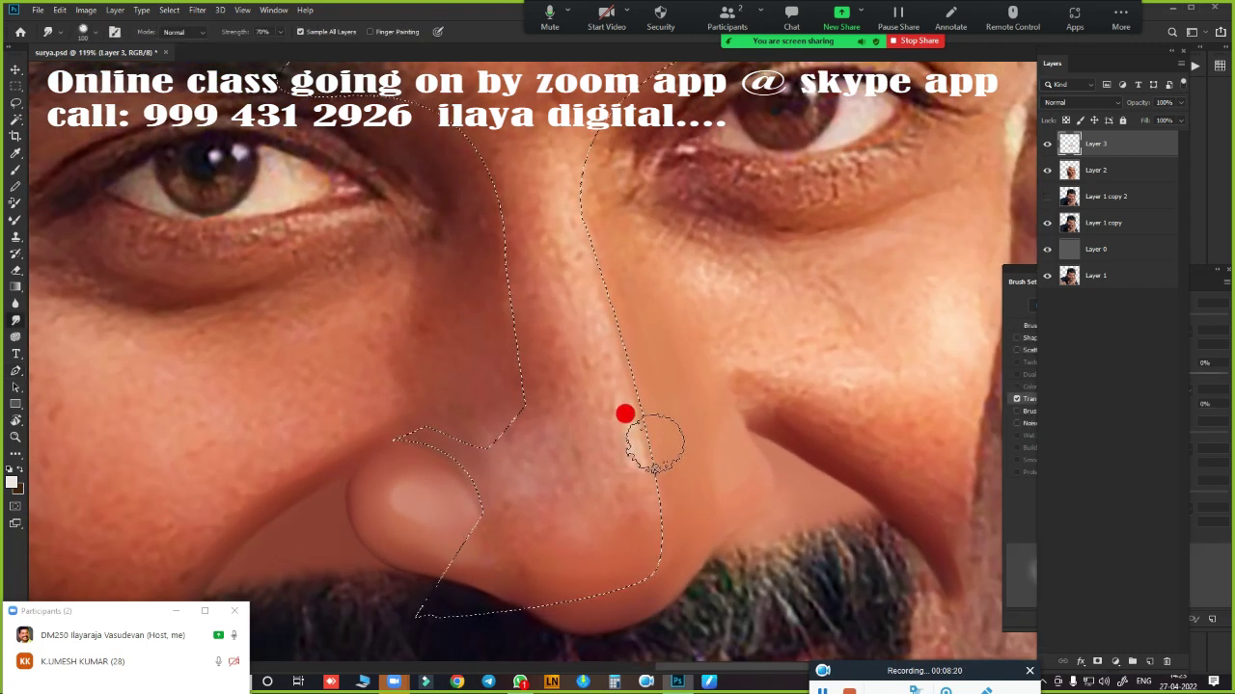
mouse_move(560, 268)
left_mouse_down()
mouse_move(582, 215)
mouse_move(560, 144)
mouse_move(502, 145)
left_mouse_up()
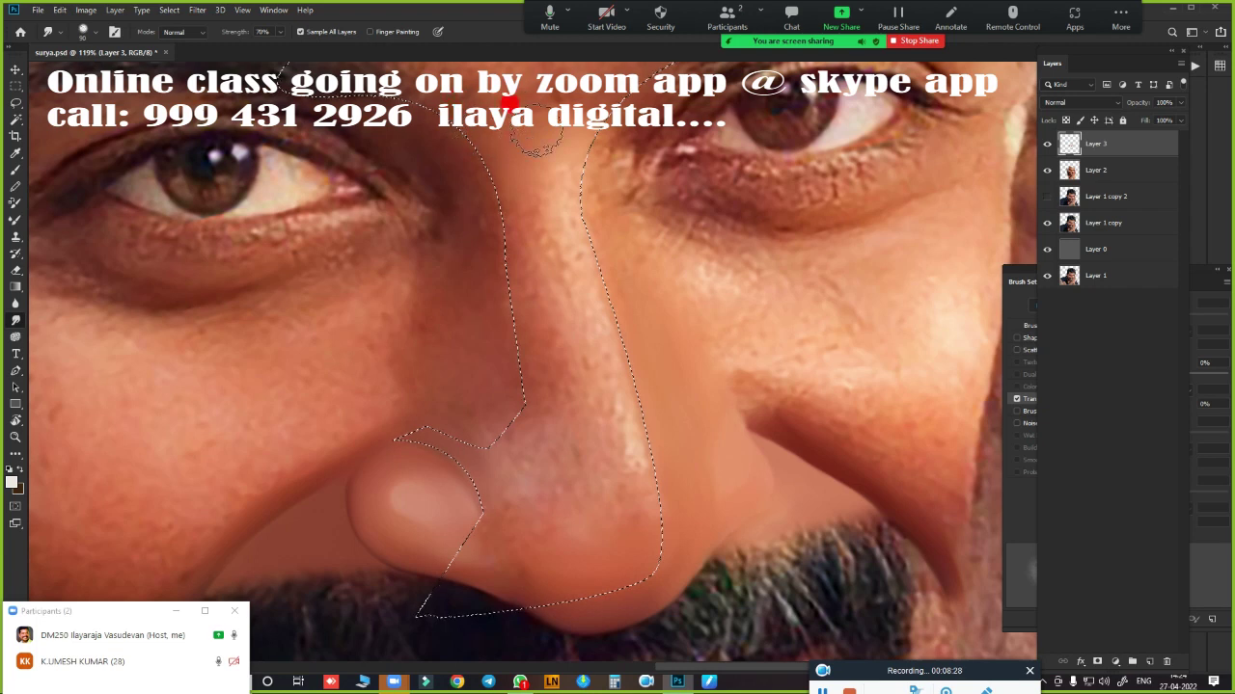
mouse_move(536, 142)
left_mouse_down()
mouse_move(501, 152)
mouse_move(565, 147)
left_mouse_up()
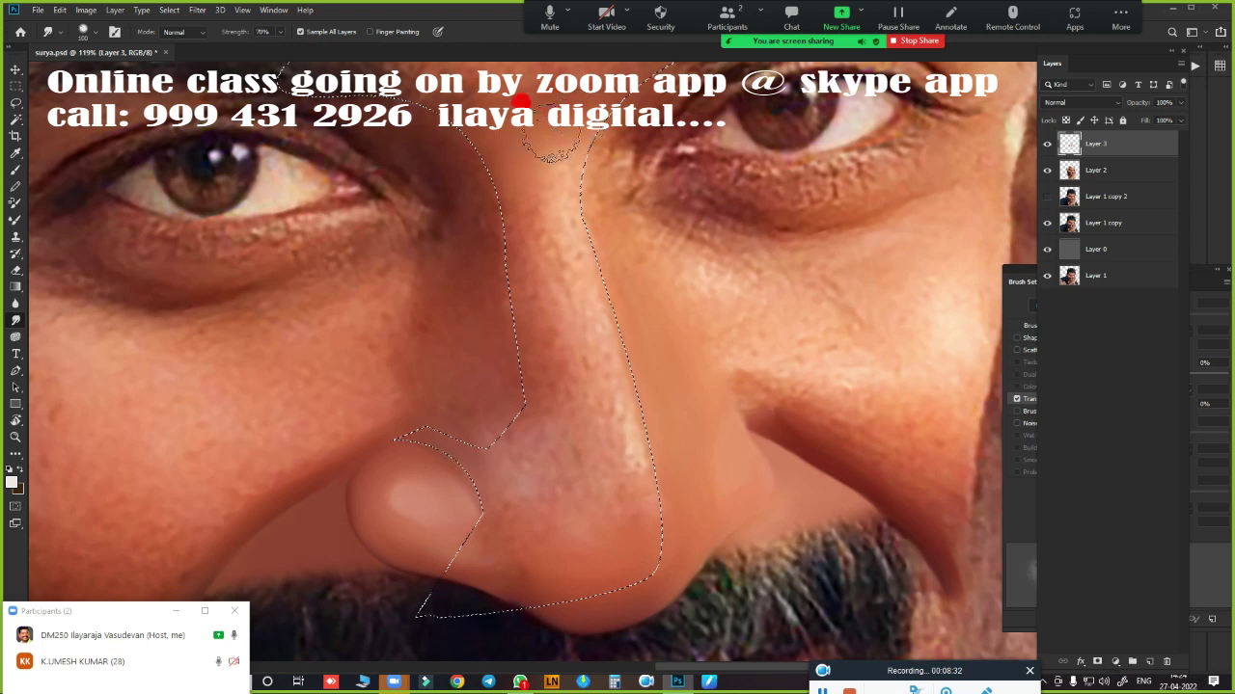
mouse_move(565, 138)
left_mouse_down()
mouse_move(567, 217)
mouse_move(547, 183)
left_mouse_up()
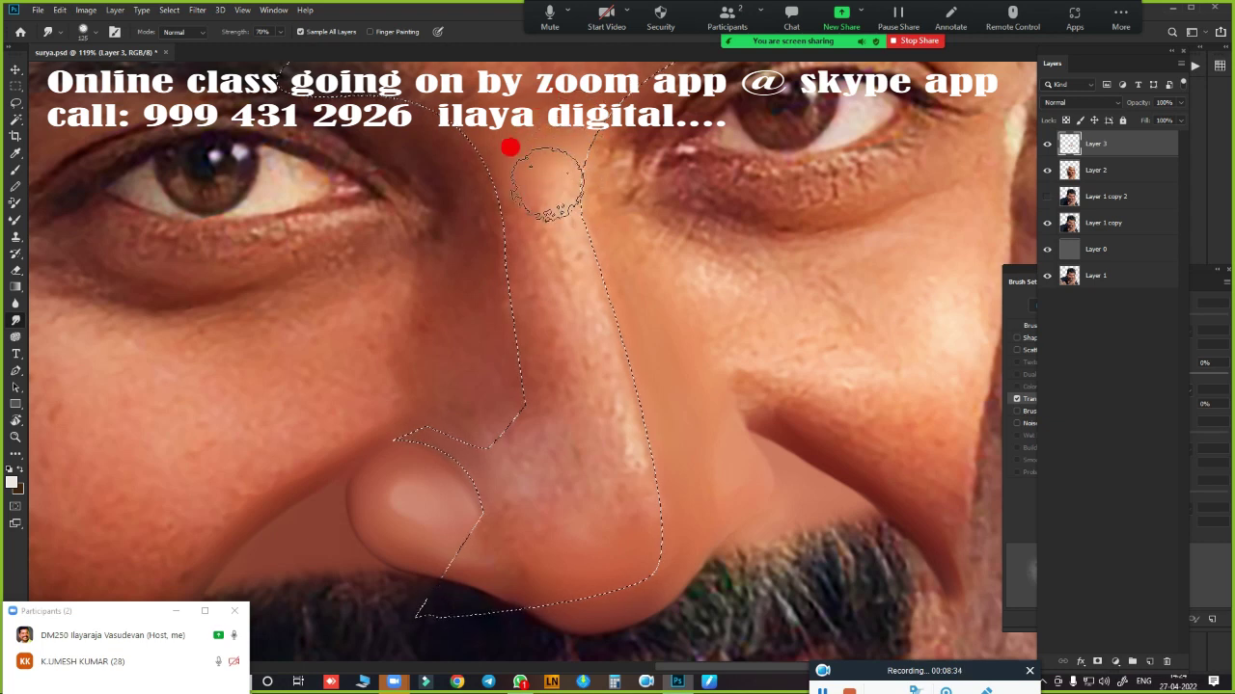
mouse_move(574, 250)
left_mouse_down()
mouse_move(607, 369)
mouse_move(585, 289)
mouse_move(612, 358)
mouse_move(585, 344)
mouse_move(601, 408)
mouse_move(535, 224)
mouse_move(609, 417)
mouse_move(598, 512)
mouse_move(559, 444)
mouse_move(482, 176)
left_mouse_up()
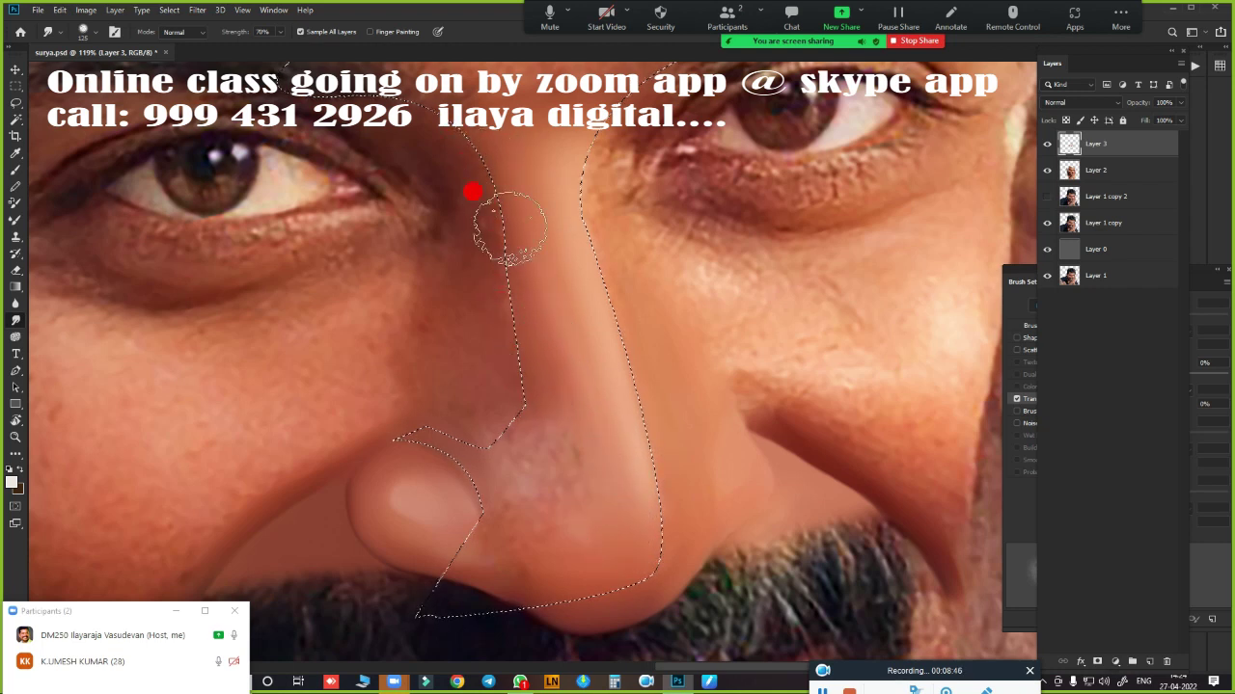
mouse_move(552, 307)
left_mouse_down()
mouse_move(575, 145)
mouse_move(497, 147)
mouse_move(555, 157)
mouse_move(582, 286)
mouse_move(666, 502)
mouse_move(576, 570)
mouse_move(570, 477)
mouse_move(538, 524)
mouse_move(607, 537)
mouse_move(537, 463)
mouse_move(659, 468)
mouse_move(682, 557)
mouse_move(660, 250)
mouse_move(703, 204)
mouse_move(635, 255)
left_mouse_up()
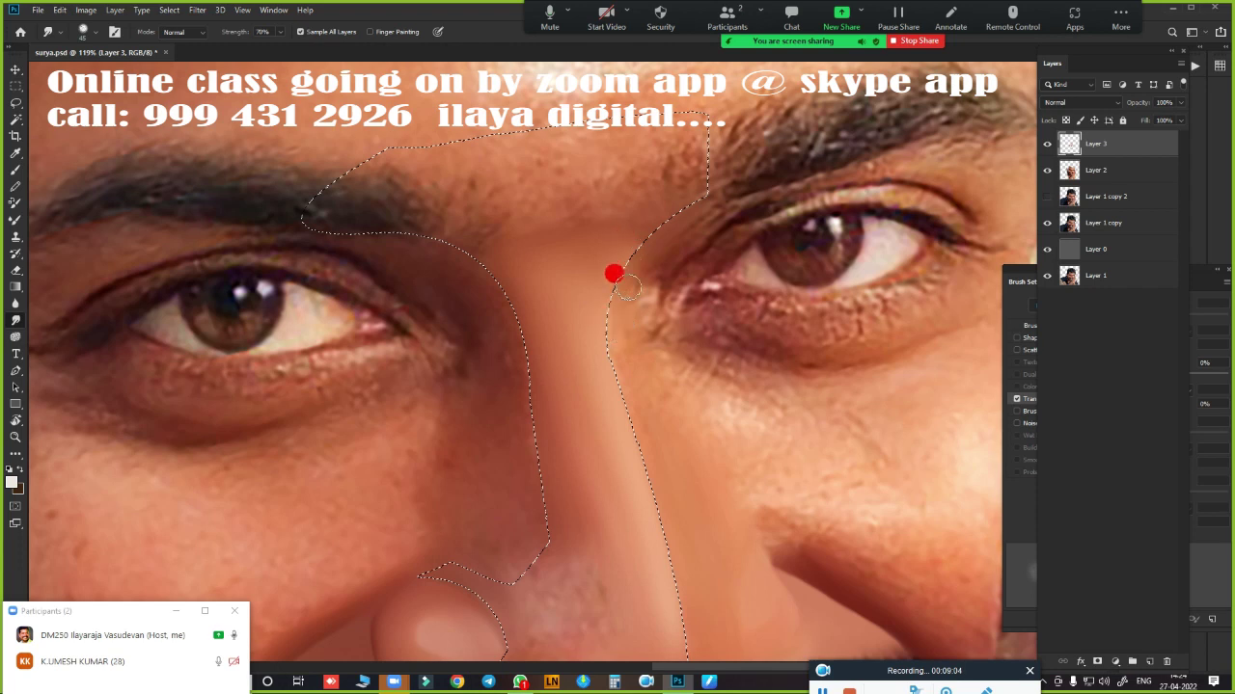
- Smooth the nose-bridge edge and side of the nose, and set Smudge Strength to 65%
left_click_drag(603, 371, 633, 399)
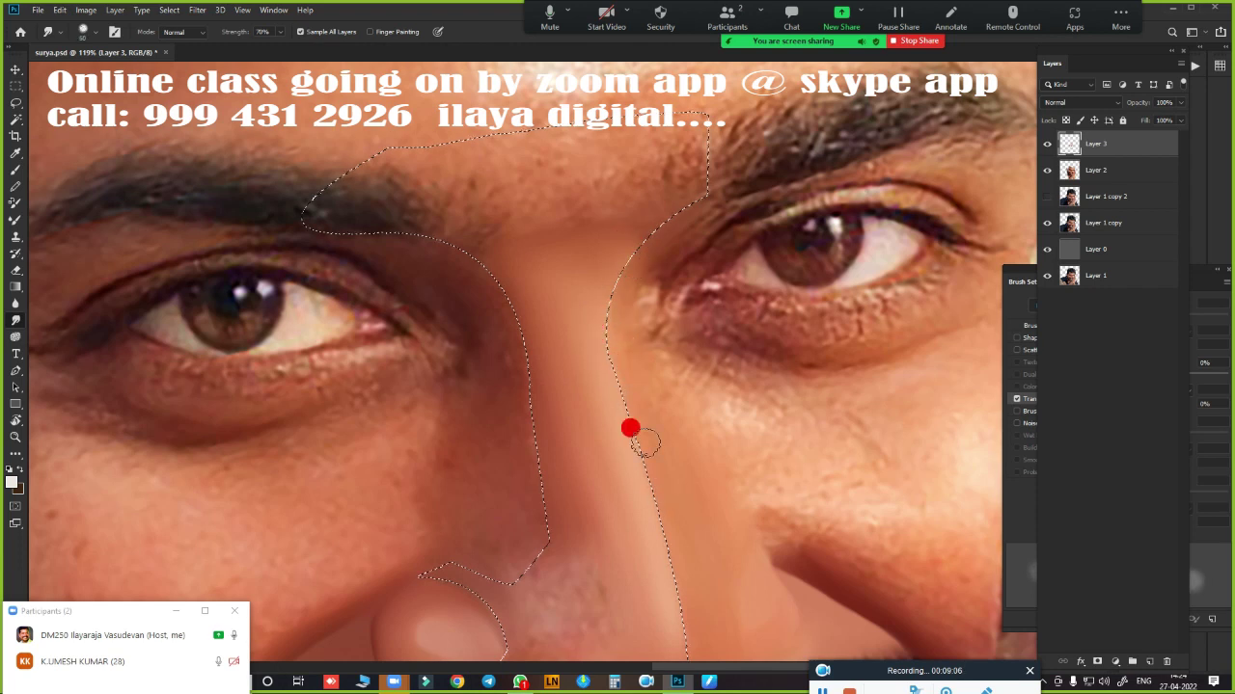
left_click_drag(644, 442, 668, 496)
scroll(630, 386, "down", 3)
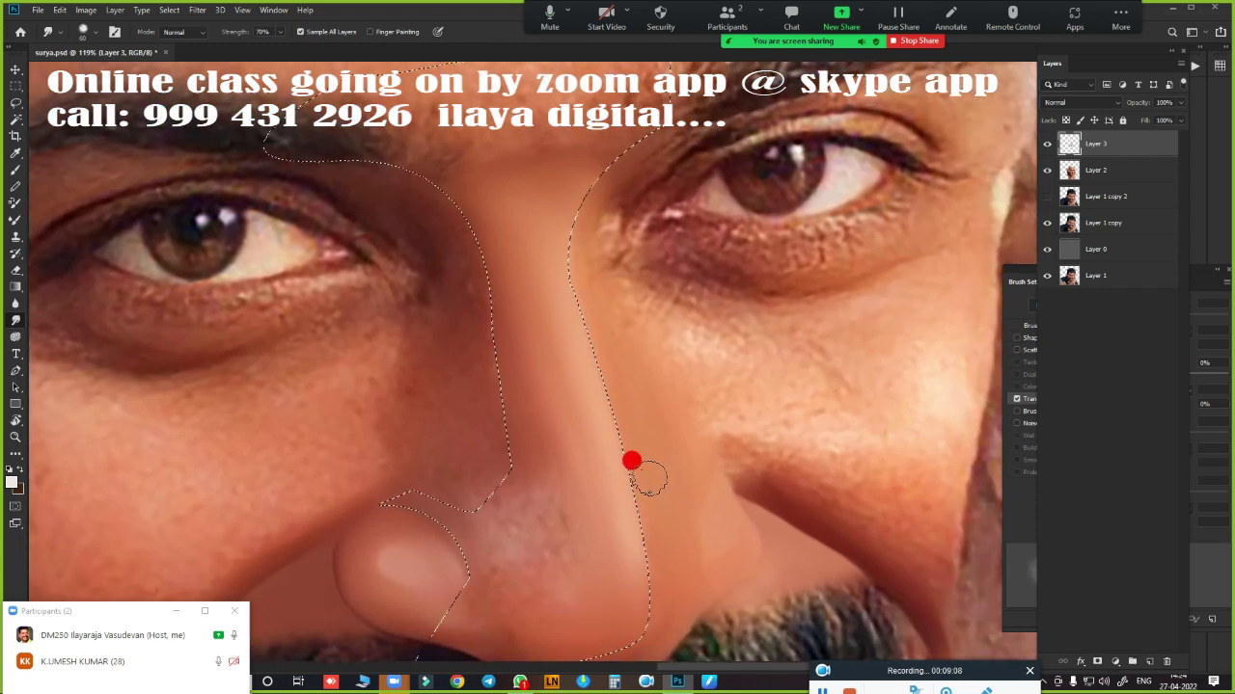
scroll(650, 546, "down", 5)
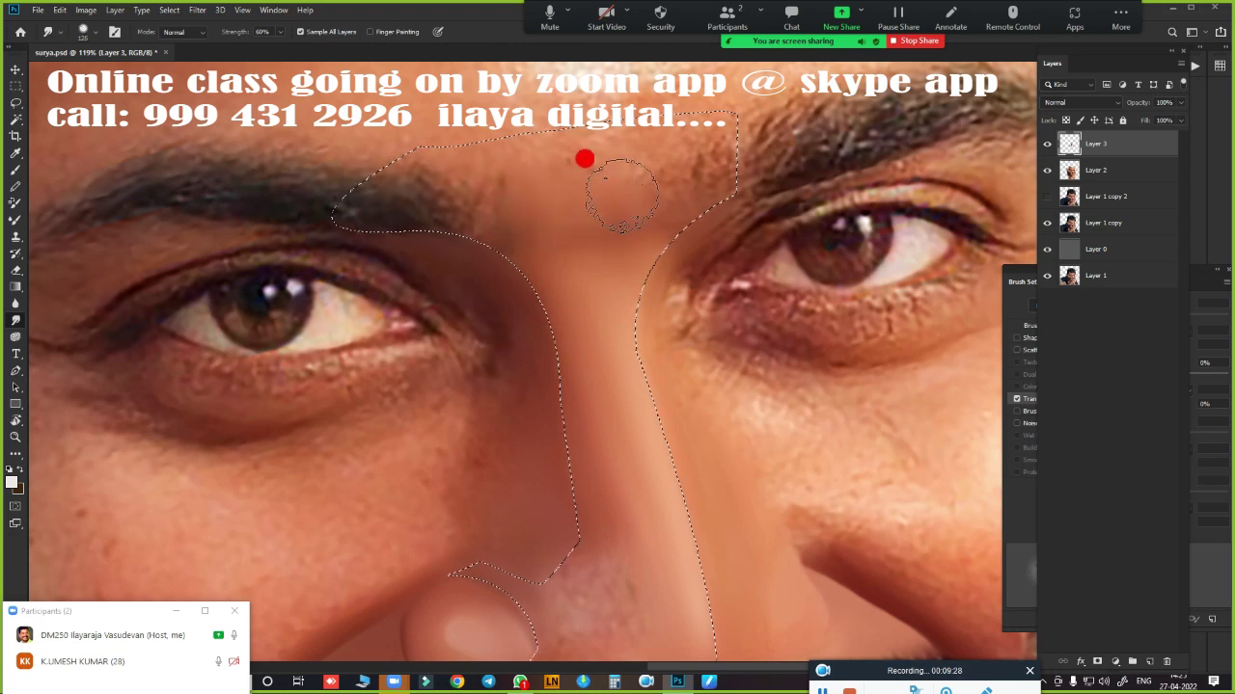
key("6")
key("5")
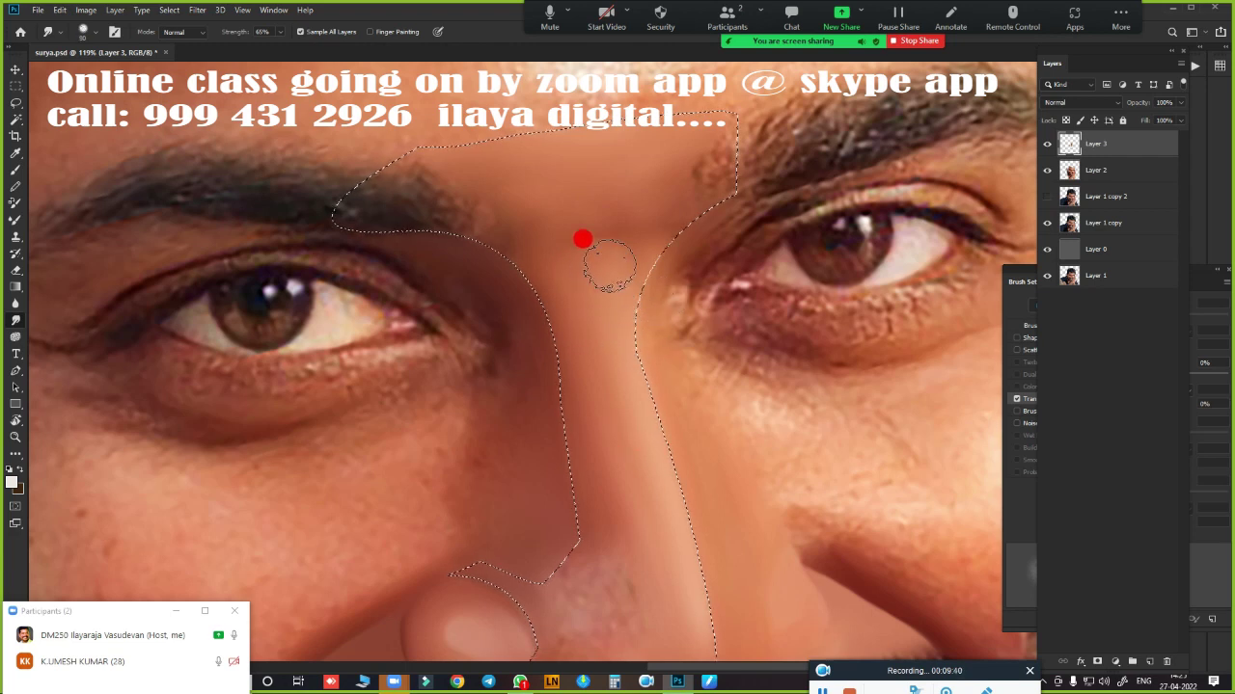
key("e")
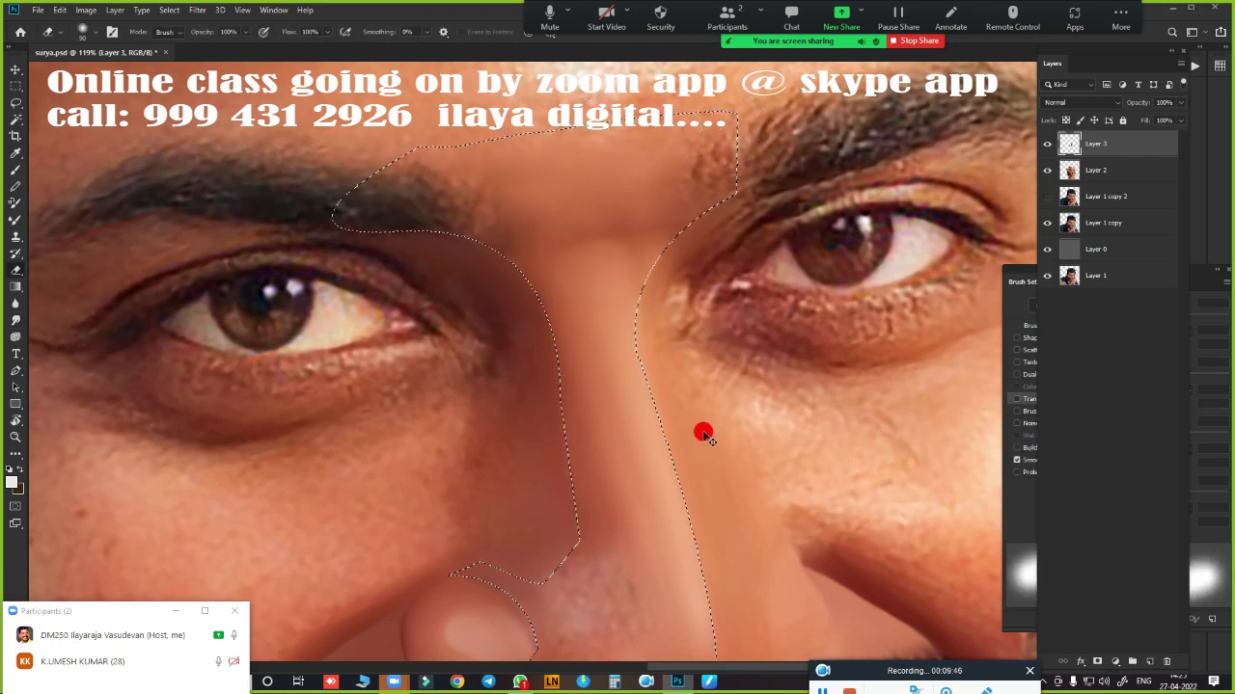
- Return to Smudge and smooth the skin below the nostril and along the nose edge
scroll(695, 460, "down", 5)
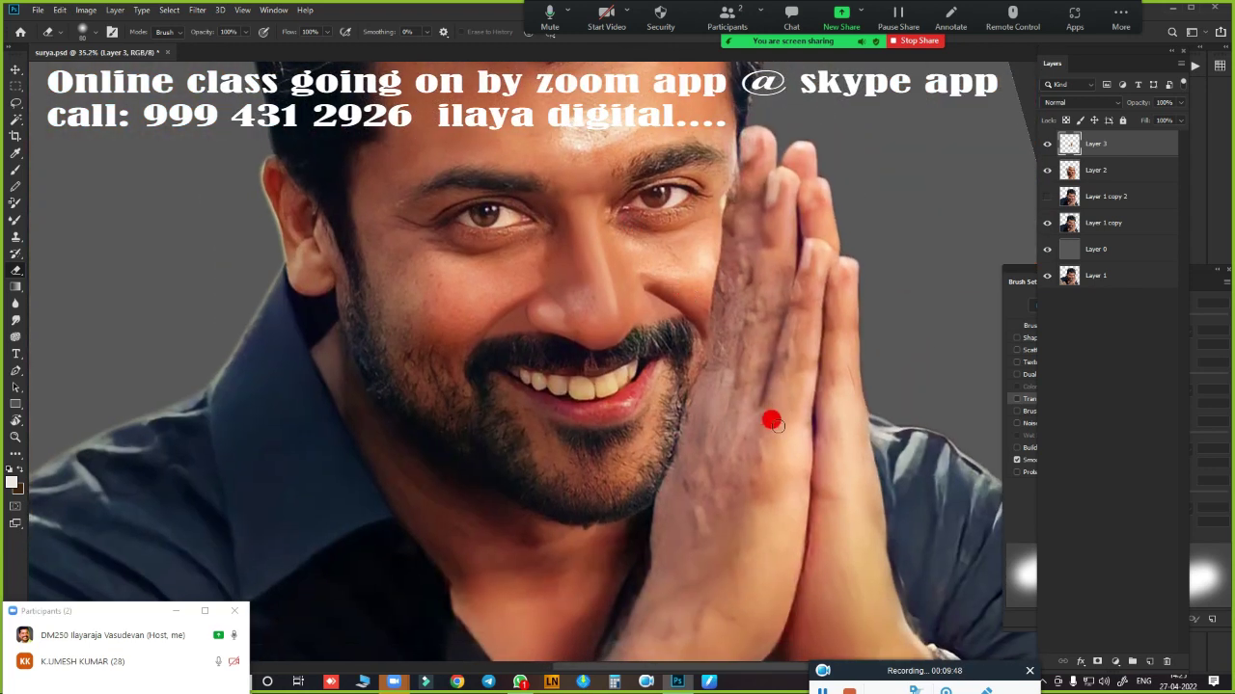
scroll(591, 312, "up", 5)
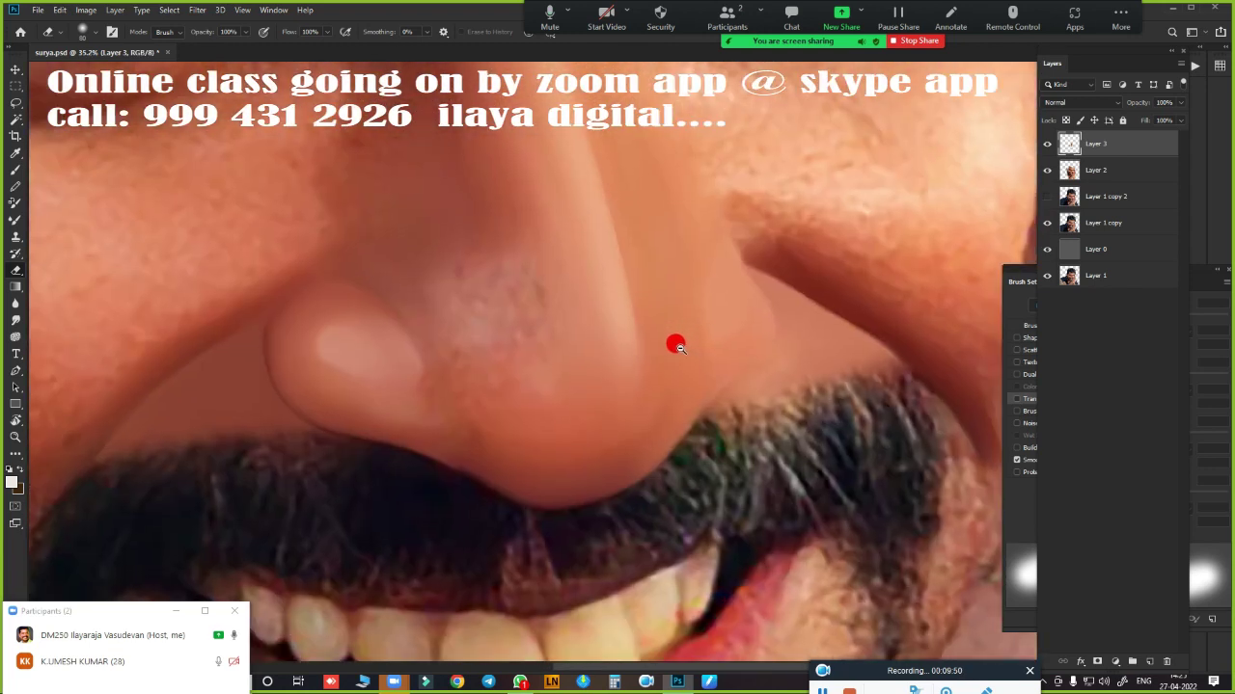
left_click_drag(653, 231, 711, 427)
key("r")
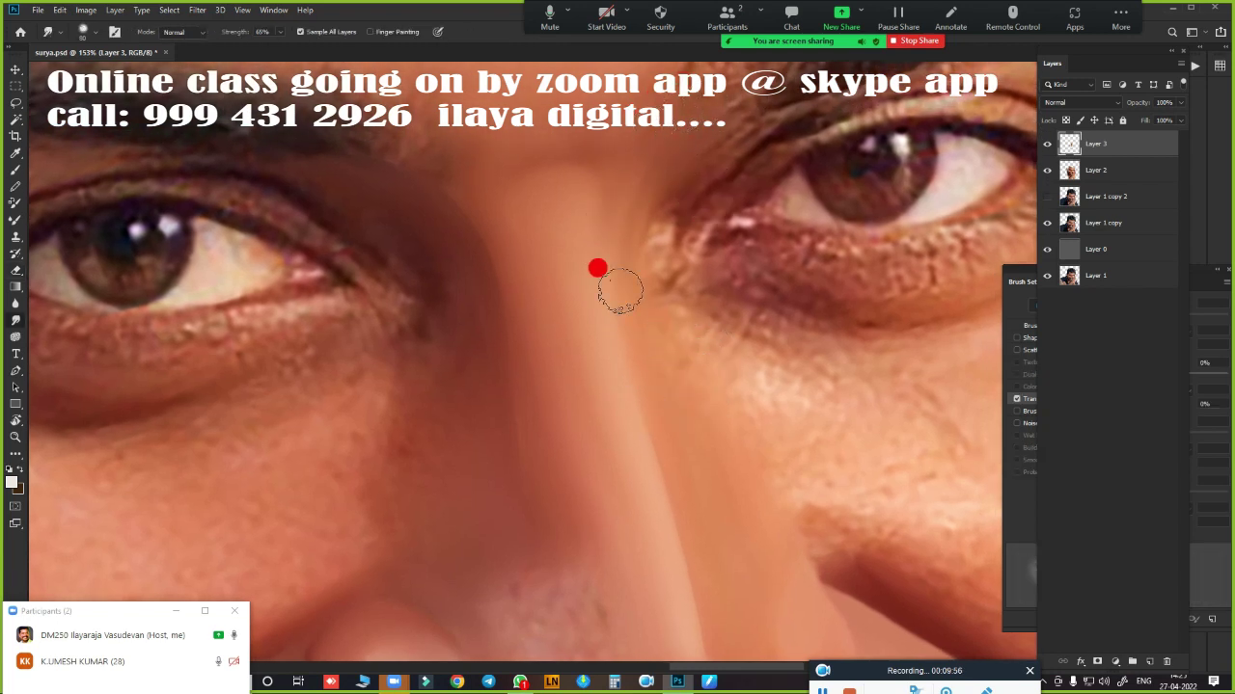
mouse_move(691, 454)
left_mouse_down()
mouse_move(675, 298)
mouse_move(687, 324)
left_mouse_up()
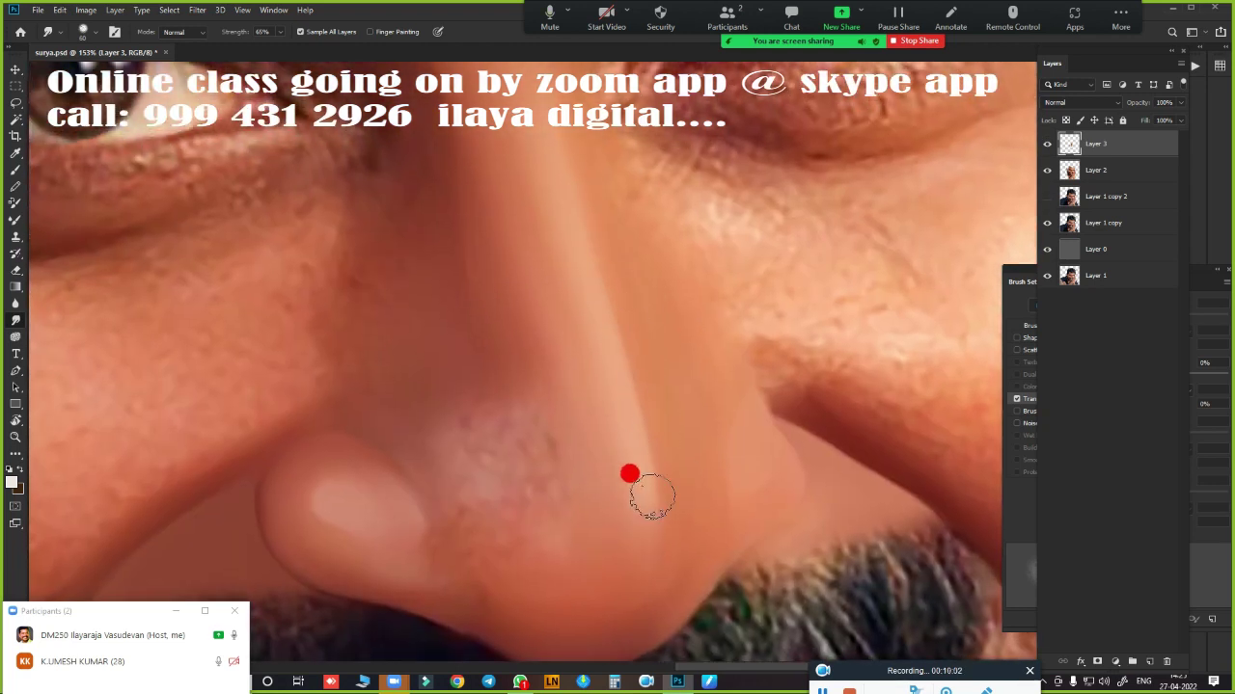
left_click_drag(548, 459, 632, 283)
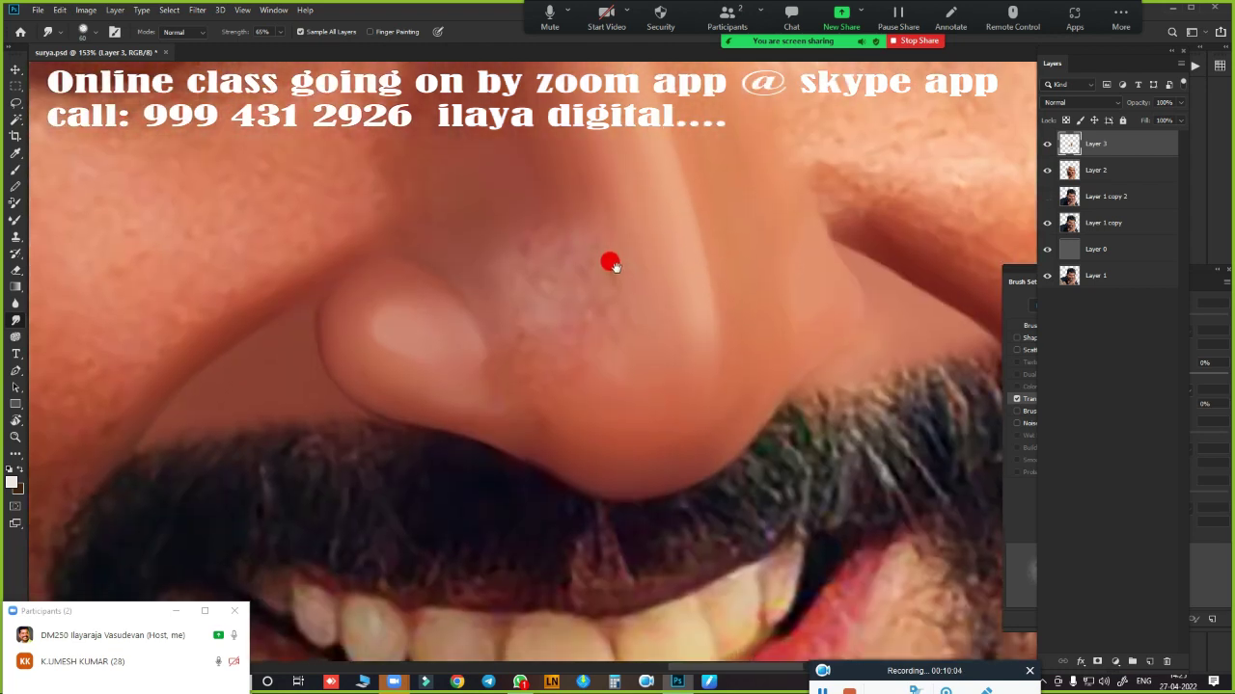
scroll(603, 456, "down", 5)
scroll(608, 461, "up", 4)
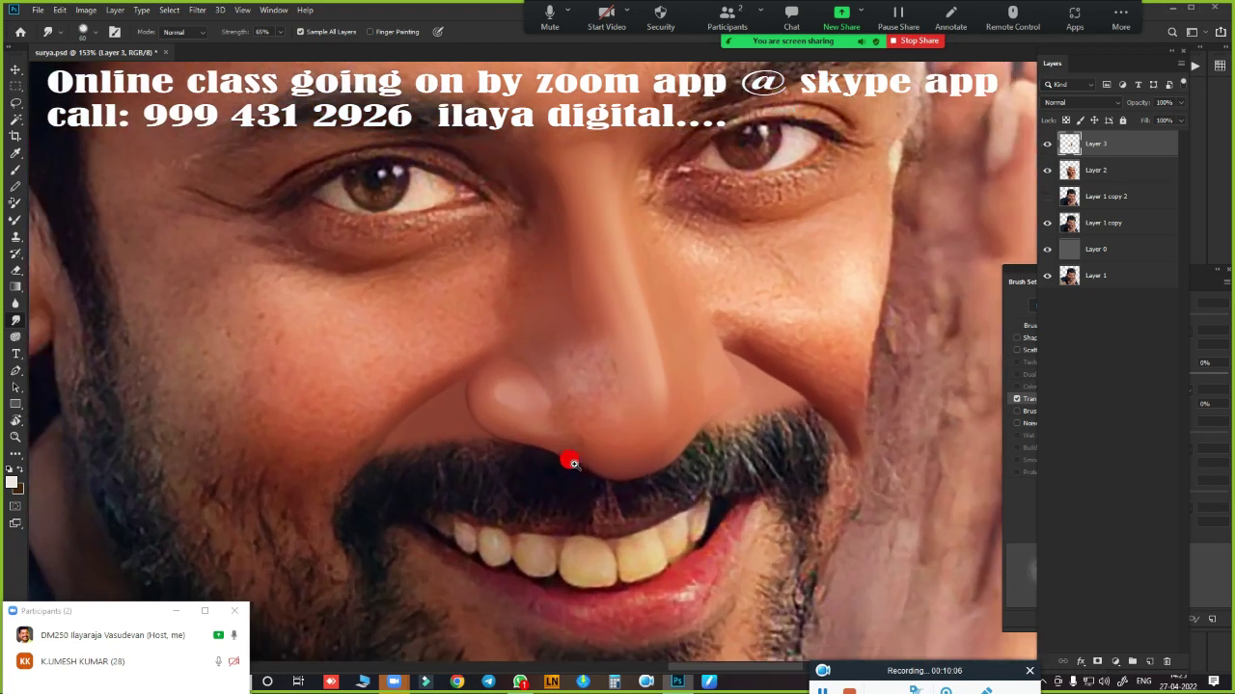
scroll(614, 467, "up", 2)
left_click_drag(617, 470, 583, 510)
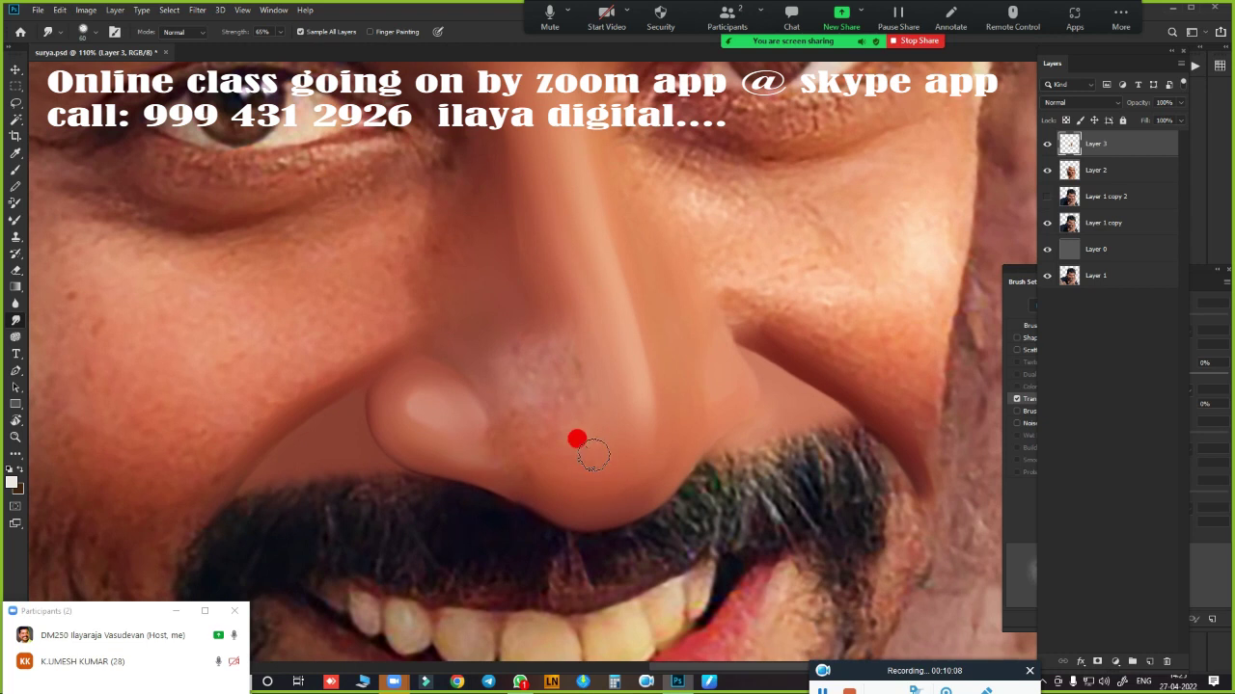
mouse_move(567, 449)
left_mouse_down()
mouse_move(482, 447)
mouse_move(500, 427)
left_mouse_up()
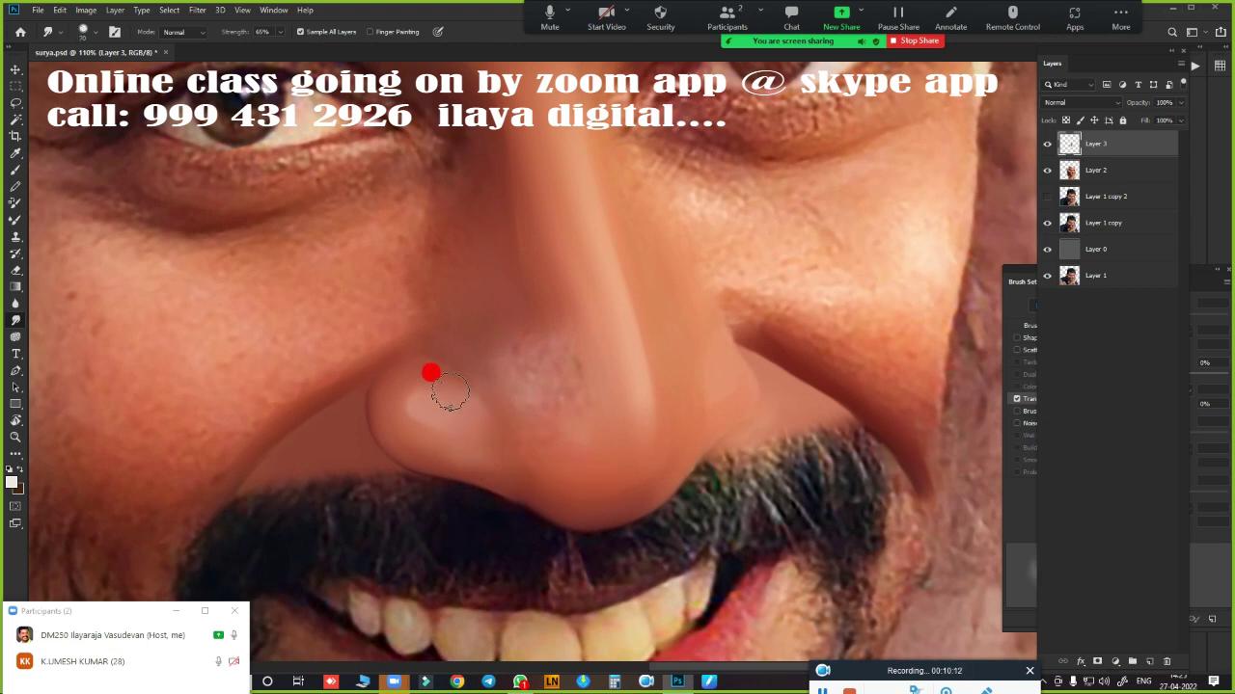
mouse_move(450, 390)
left_mouse_down()
mouse_move(399, 372)
mouse_move(551, 400)
mouse_move(515, 358)
mouse_move(549, 318)
mouse_move(532, 202)
mouse_move(569, 430)
mouse_move(524, 386)
mouse_move(528, 417)
mouse_move(523, 399)
mouse_move(556, 408)
mouse_move(524, 353)
mouse_move(559, 491)
mouse_move(466, 463)
mouse_move(504, 483)
left_mouse_up()
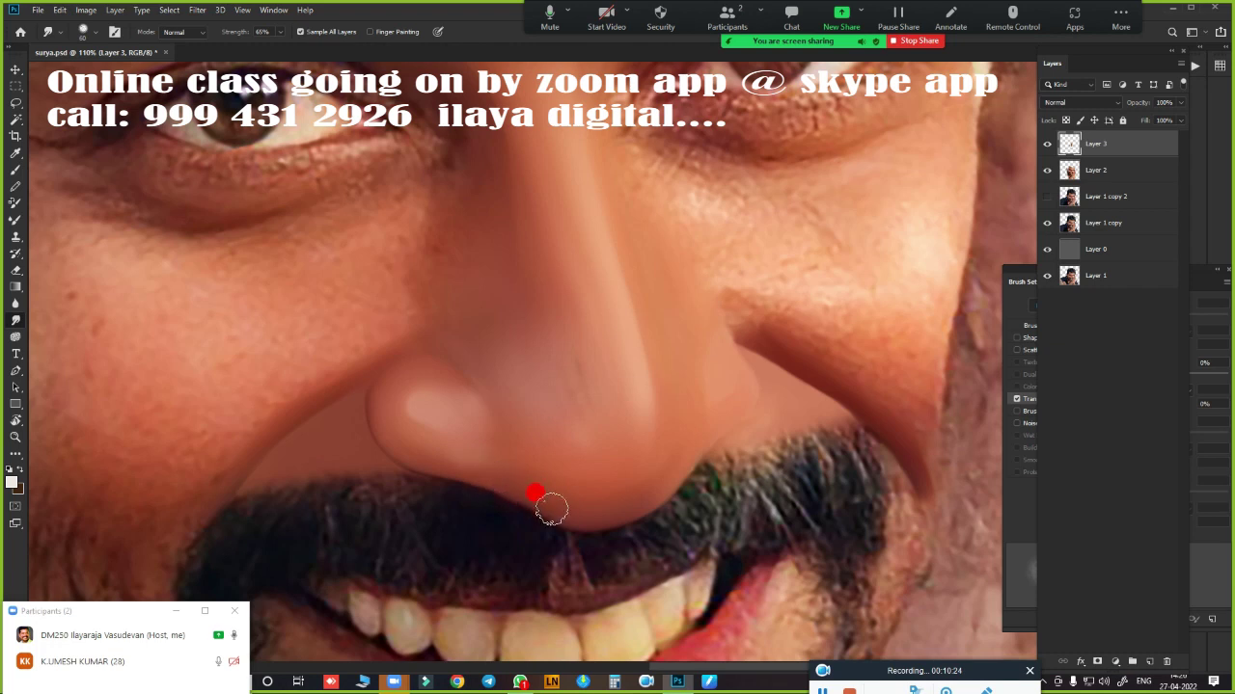
- Smooth the nose tip, the skin above the moustache and the tip's right side
mouse_move(585, 404)
left_mouse_down()
mouse_move(534, 433)
mouse_move(590, 441)
mouse_move(574, 346)
mouse_move(559, 337)
mouse_move(570, 361)
mouse_move(556, 325)
mouse_move(501, 373)
mouse_move(539, 390)
mouse_move(570, 385)
mouse_move(578, 318)
mouse_move(540, 258)
mouse_move(557, 267)
mouse_move(562, 300)
mouse_move(530, 261)
left_mouse_up()
mouse_move(618, 358)
left_mouse_down()
mouse_move(615, 471)
mouse_move(607, 460)
mouse_move(655, 458)
mouse_move(623, 486)
mouse_move(537, 444)
mouse_move(566, 468)
mouse_move(559, 411)
mouse_move(538, 386)
mouse_move(550, 399)
mouse_move(631, 392)
mouse_move(636, 451)
mouse_move(661, 438)
mouse_move(585, 458)
mouse_move(606, 460)
mouse_move(592, 441)
mouse_move(581, 475)
mouse_move(475, 443)
mouse_move(513, 457)
mouse_move(426, 448)
mouse_move(510, 469)
mouse_move(491, 370)
mouse_move(442, 376)
mouse_move(455, 339)
mouse_move(493, 355)
left_mouse_up()
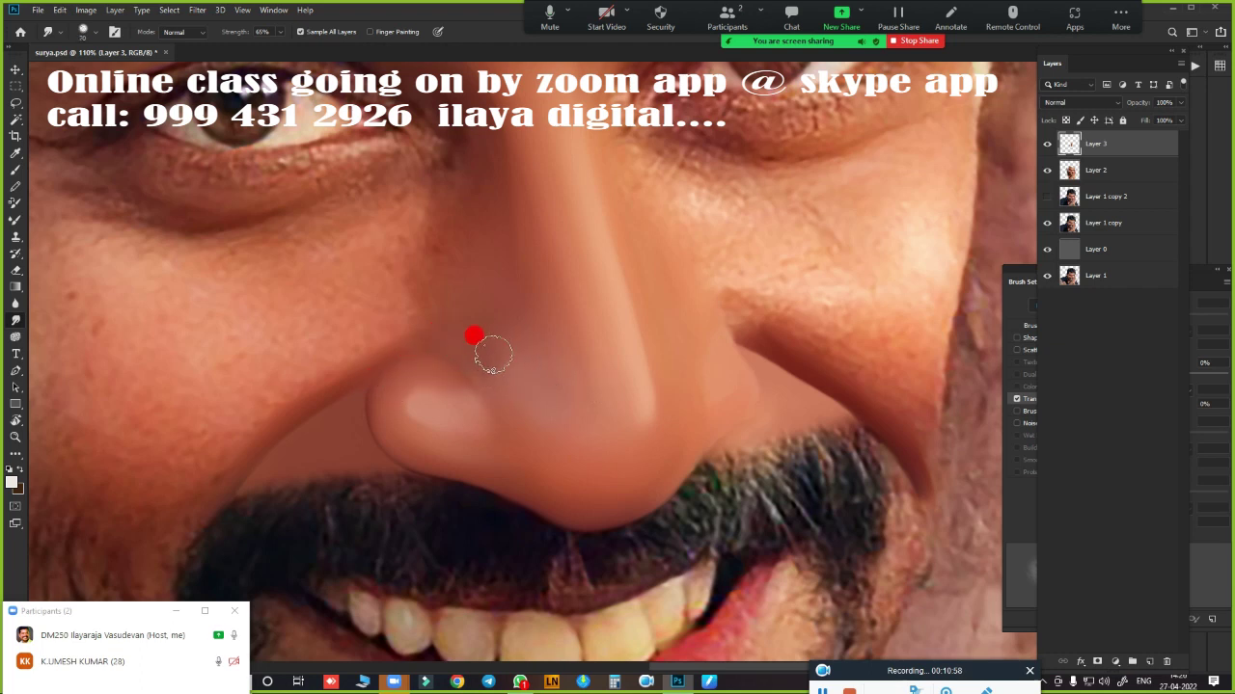
mouse_move(545, 297)
left_mouse_down()
mouse_move(587, 370)
mouse_move(625, 402)
mouse_move(546, 579)
left_mouse_up()
key("ctrl+0")
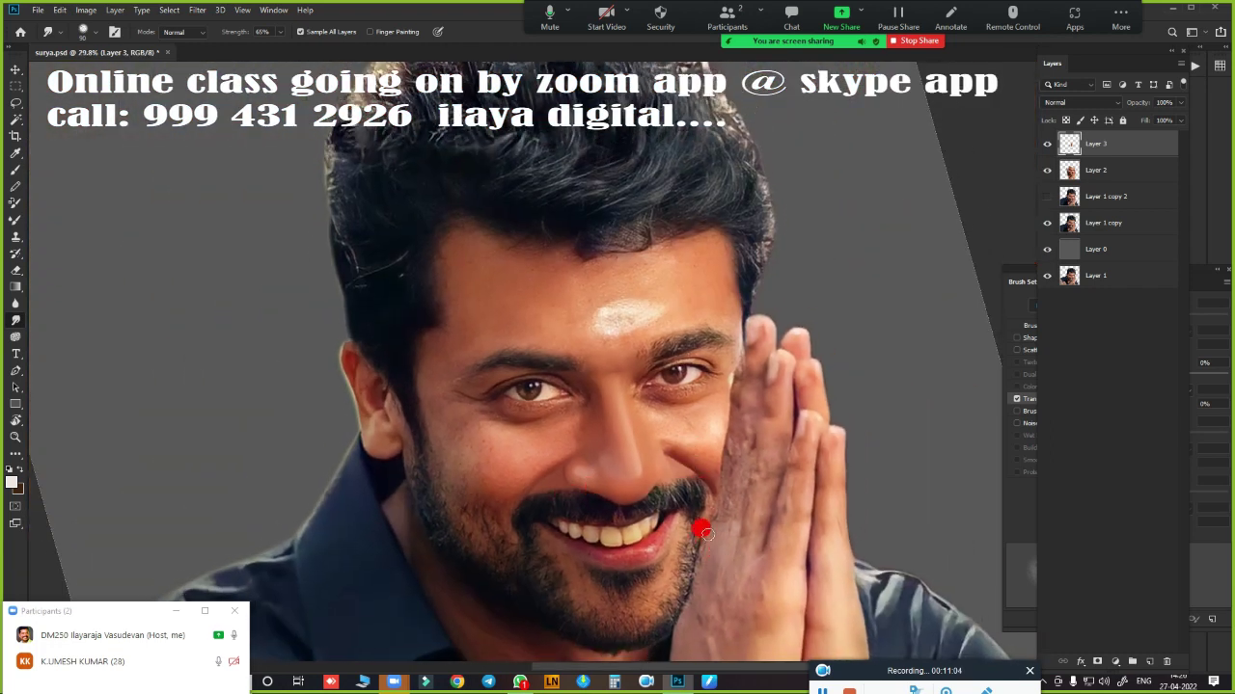
left_click(644, 461)
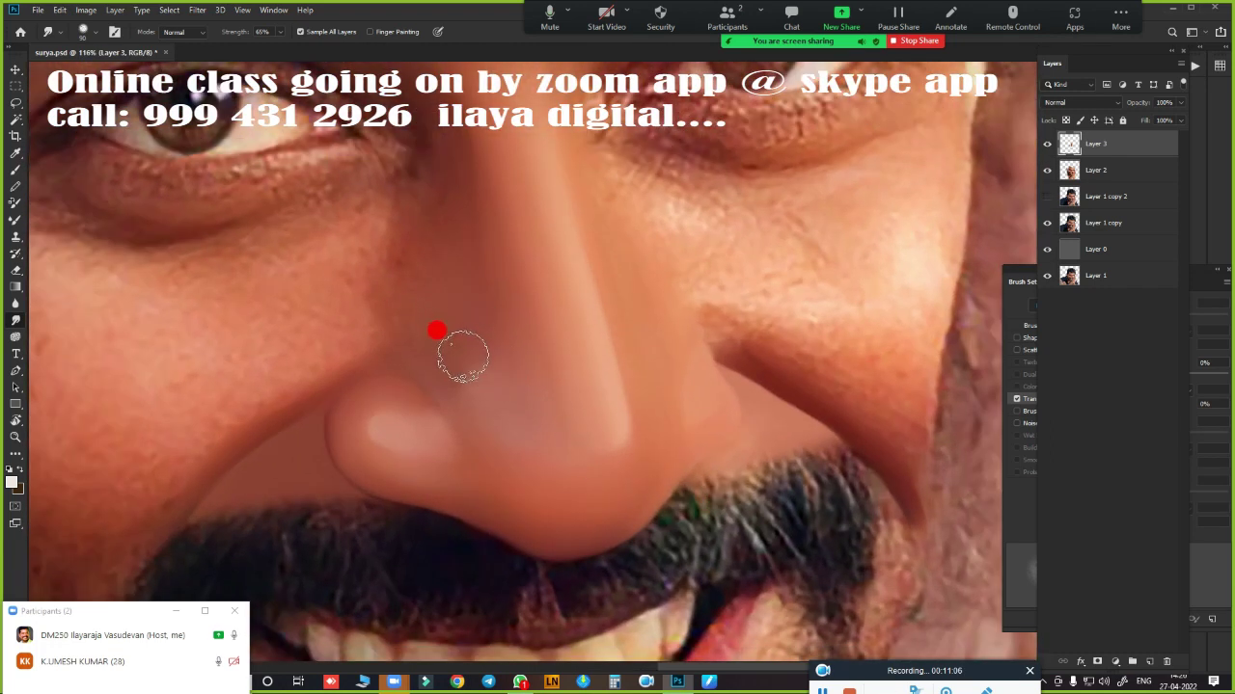
key("ctrl+0")
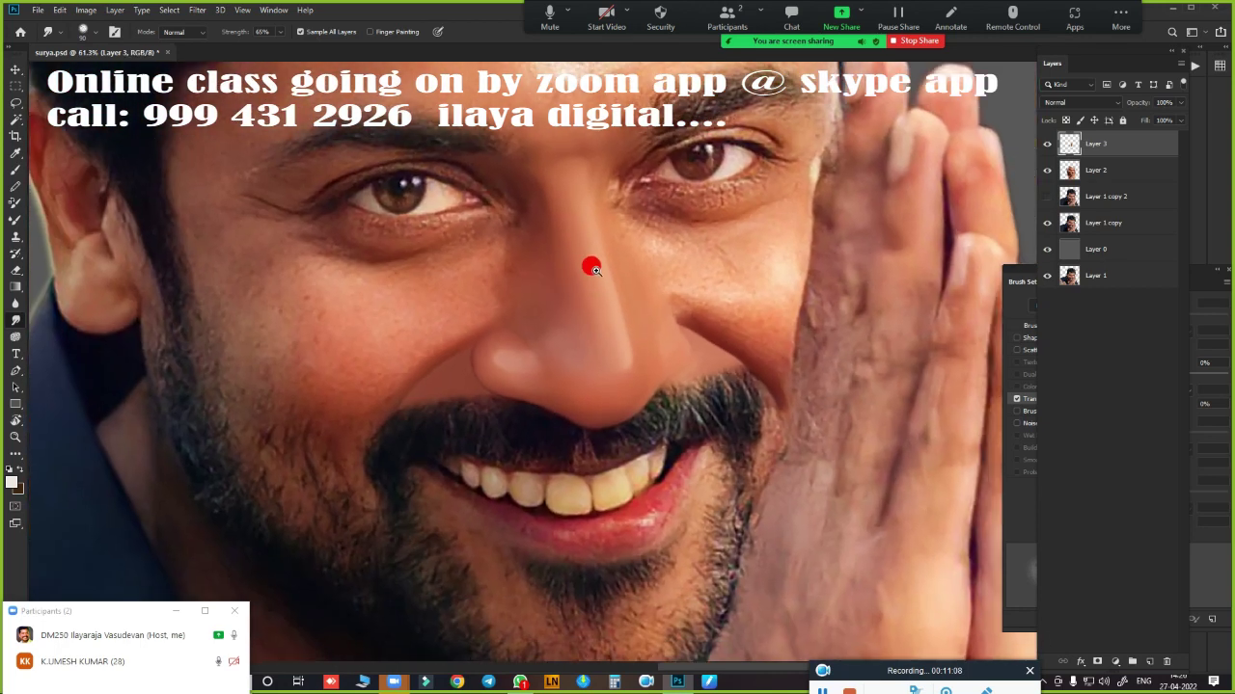
left_click(569, 227)
left_click_drag(569, 228, 650, 441)
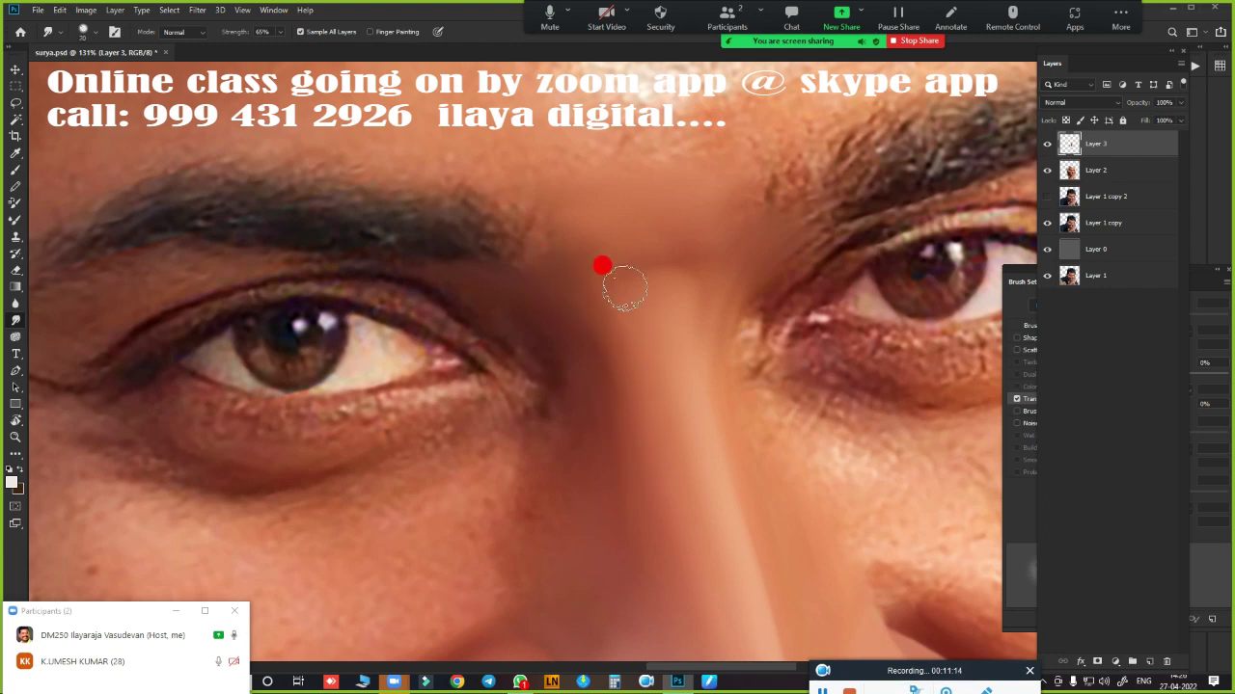
scroll(607, 338, "down", 2)
scroll(723, 444, "down", 1)
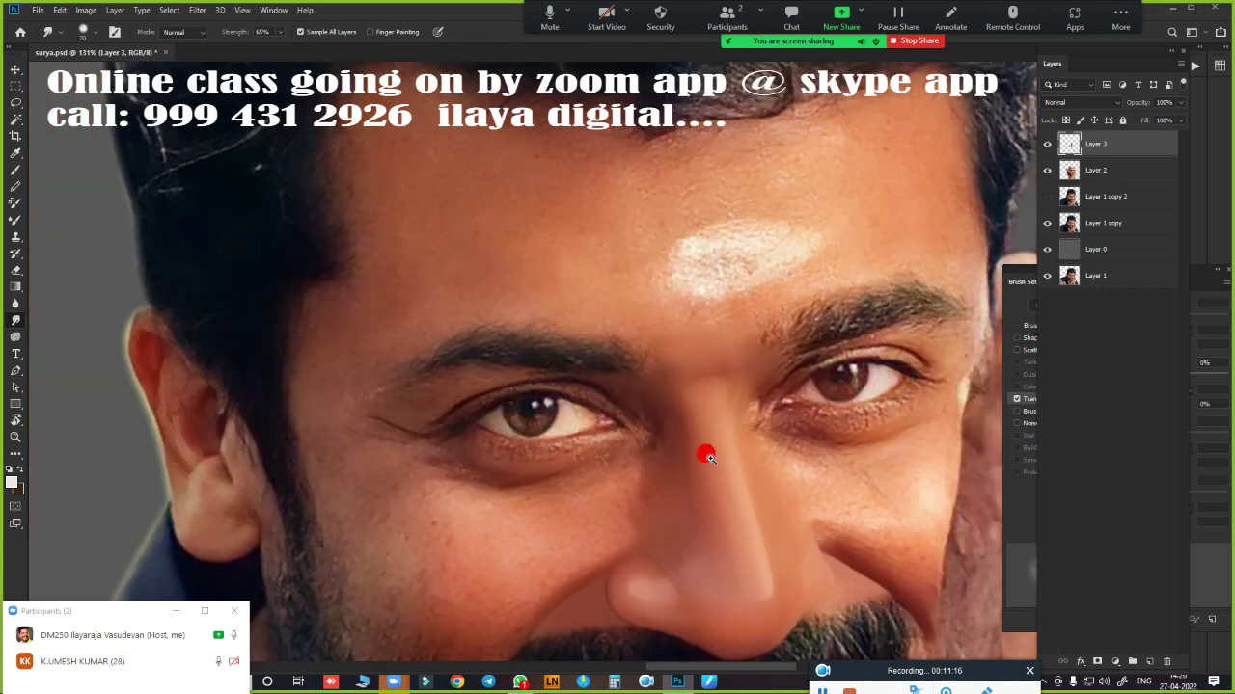
scroll(666, 366, "down", 1)
scroll(628, 278, "down", 2)
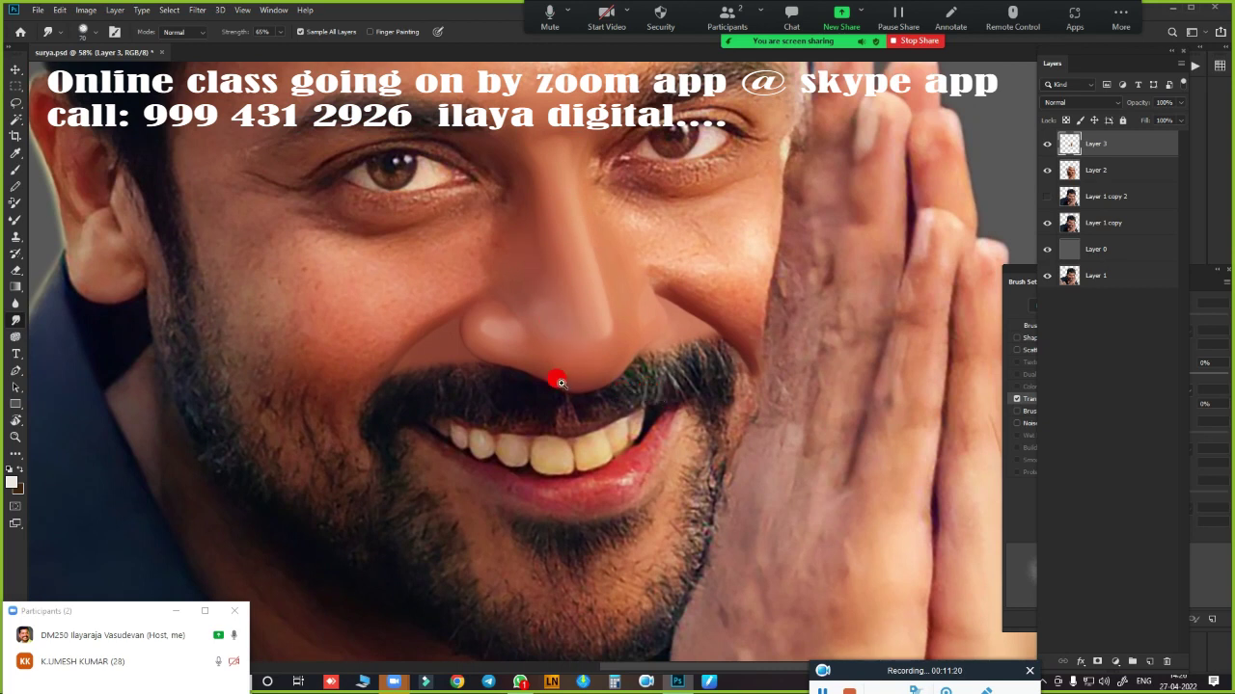
scroll(560, 383, "up", 3)
scroll(601, 394, "up", 2)
scroll(639, 505, "up", 2)
scroll(694, 391, "right", 2)
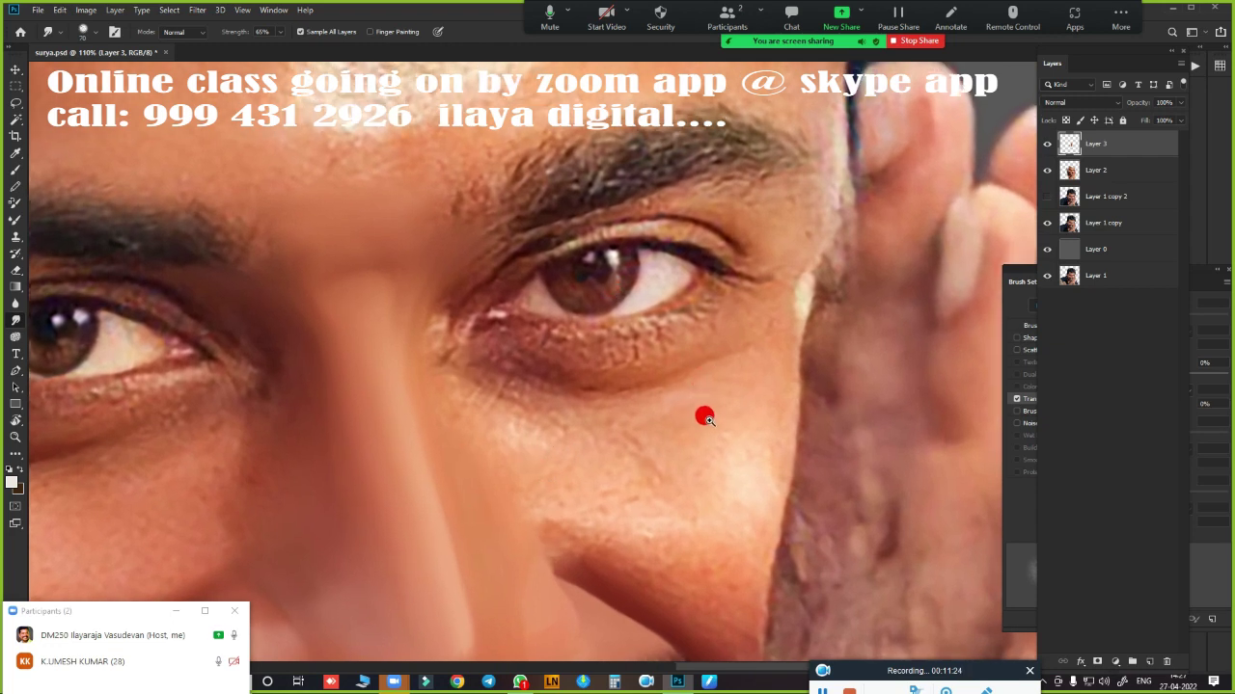
scroll(702, 386, "up", 2)
scroll(694, 391, "up", 1)
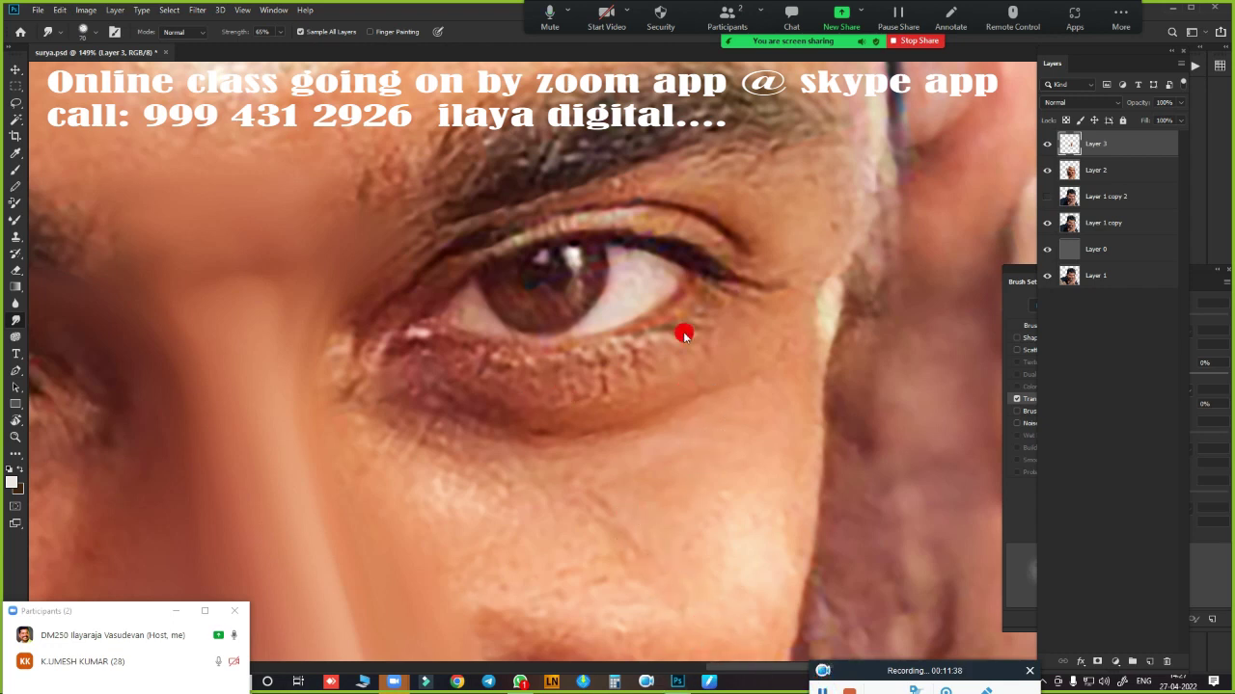
- Reselect Layer 3 and undo the stray smear beside the nose
left_click(640, 433, "ctrl")
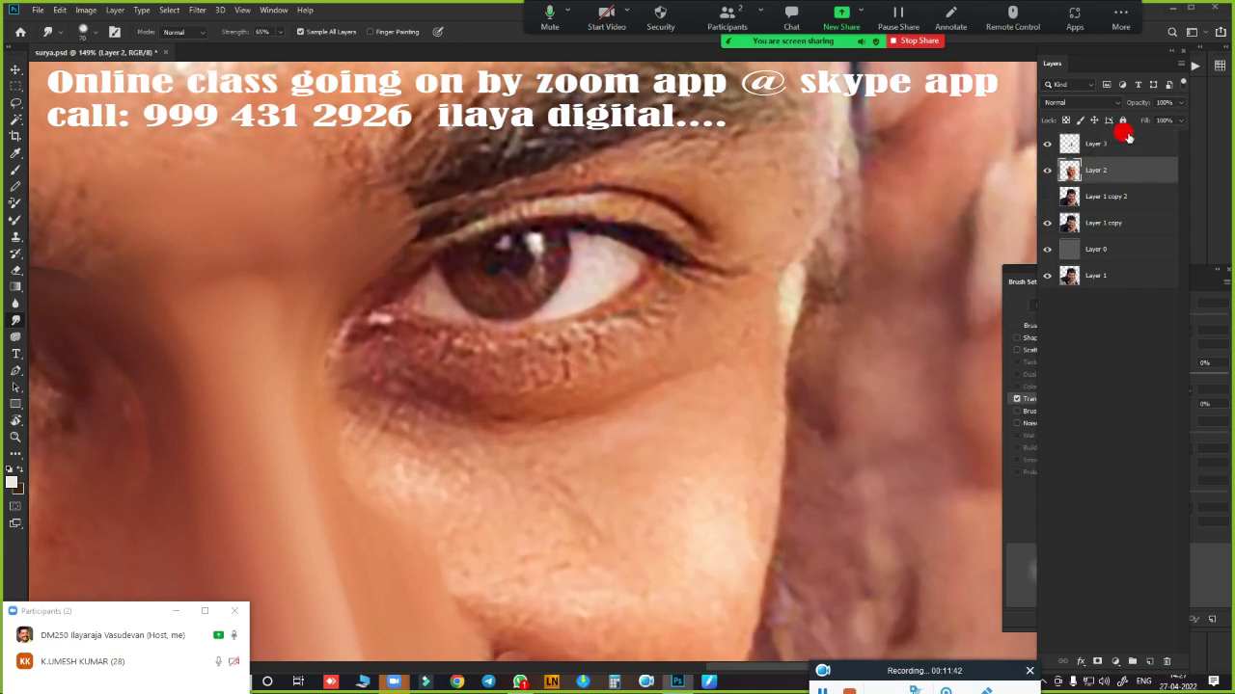
left_click(1127, 140)
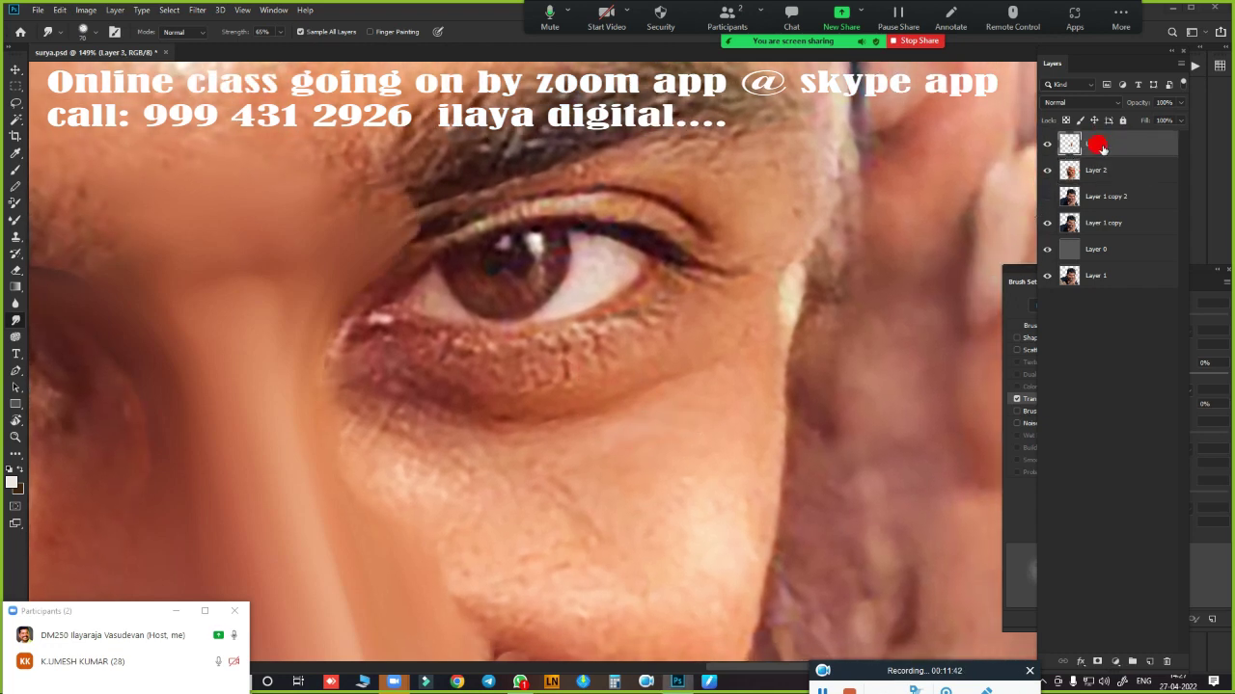
scroll(620, 353, "down", 5)
scroll(675, 289, "up", 1)
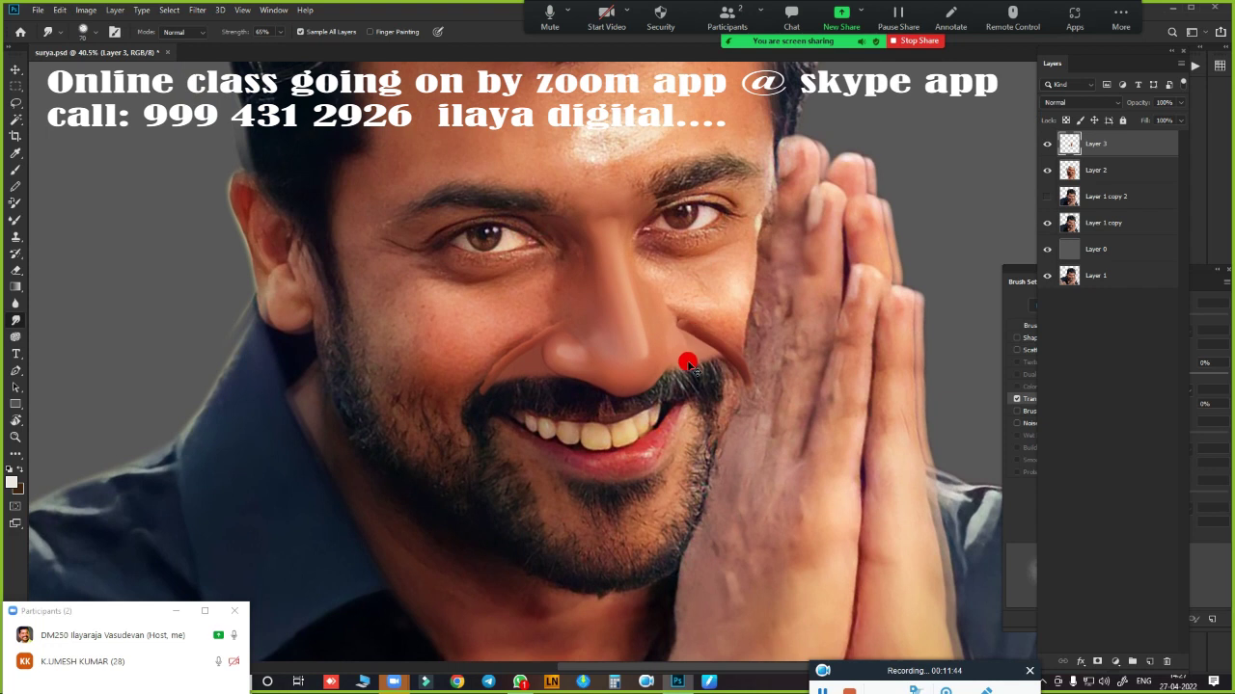
key("ctrl+z")
- Toggle visibility of Layer 2 and Layer 1 copy to compare the painted nose with the photo
scroll(698, 288, "up", 2)
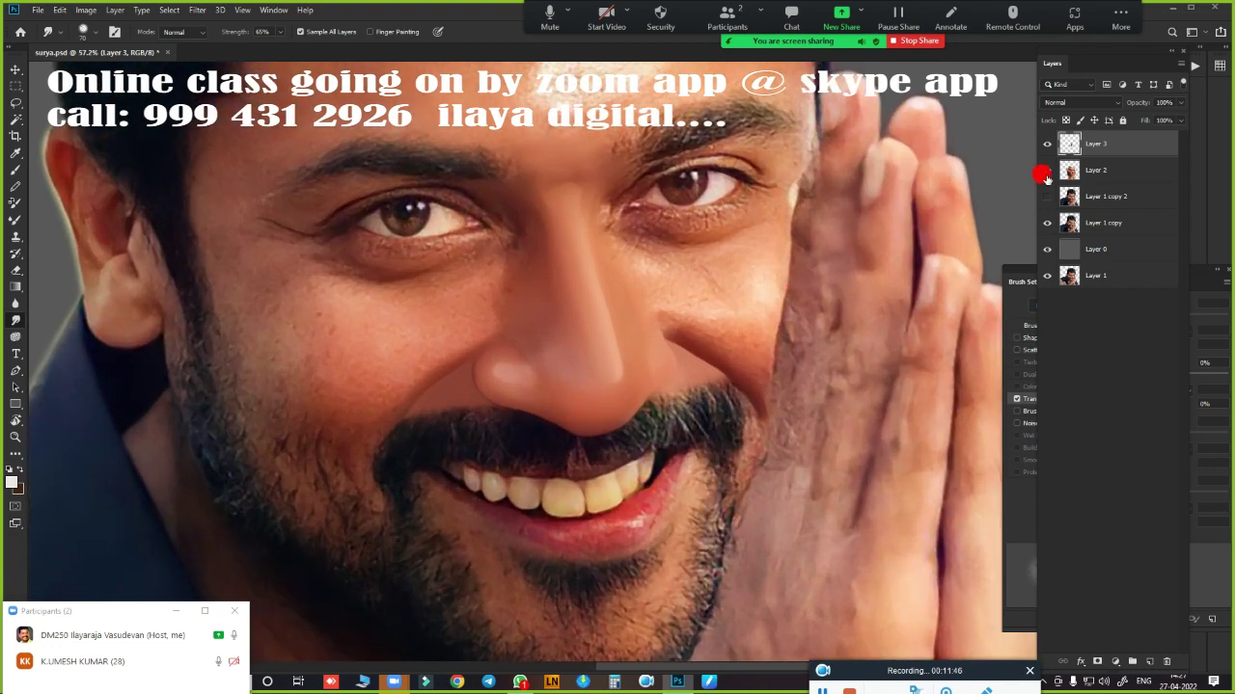
left_click_drag(1050, 182, 1048, 227)
left_click(1047, 223)
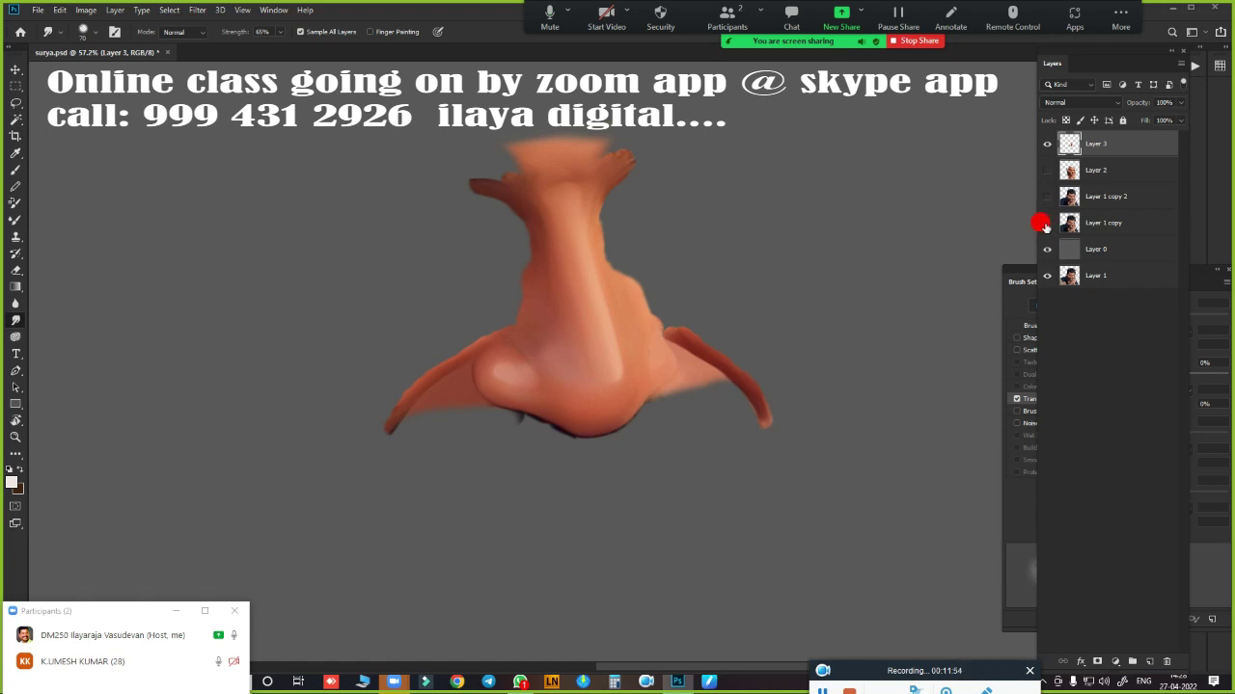
left_click(1047, 223)
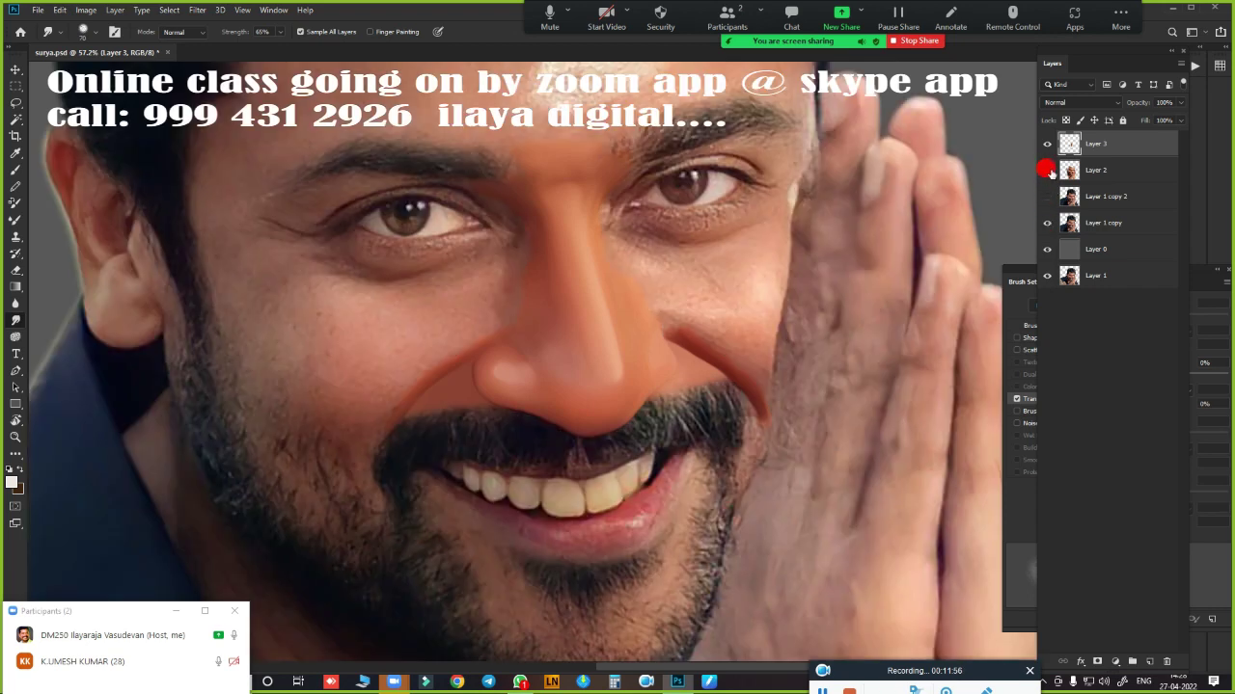
left_click(1047, 174)
left_click(1047, 174)
left_click(1048, 175)
scroll(723, 353, "down", 3)
- Smudge the upper eyelid smooth toward the outer eye corner
scroll(762, 386, "up", 3)
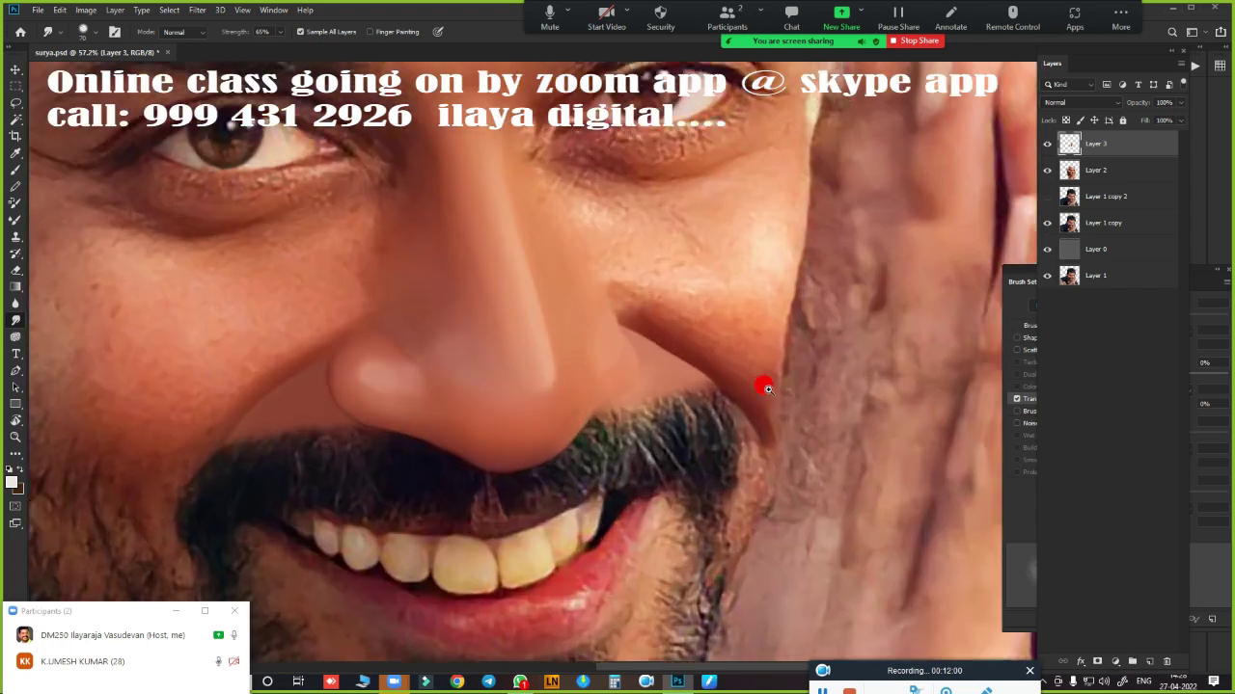
scroll(711, 322, "up", 2)
scroll(627, 388, "up", 2)
scroll(627, 387, "up", 1)
scroll(662, 416, "up", 1)
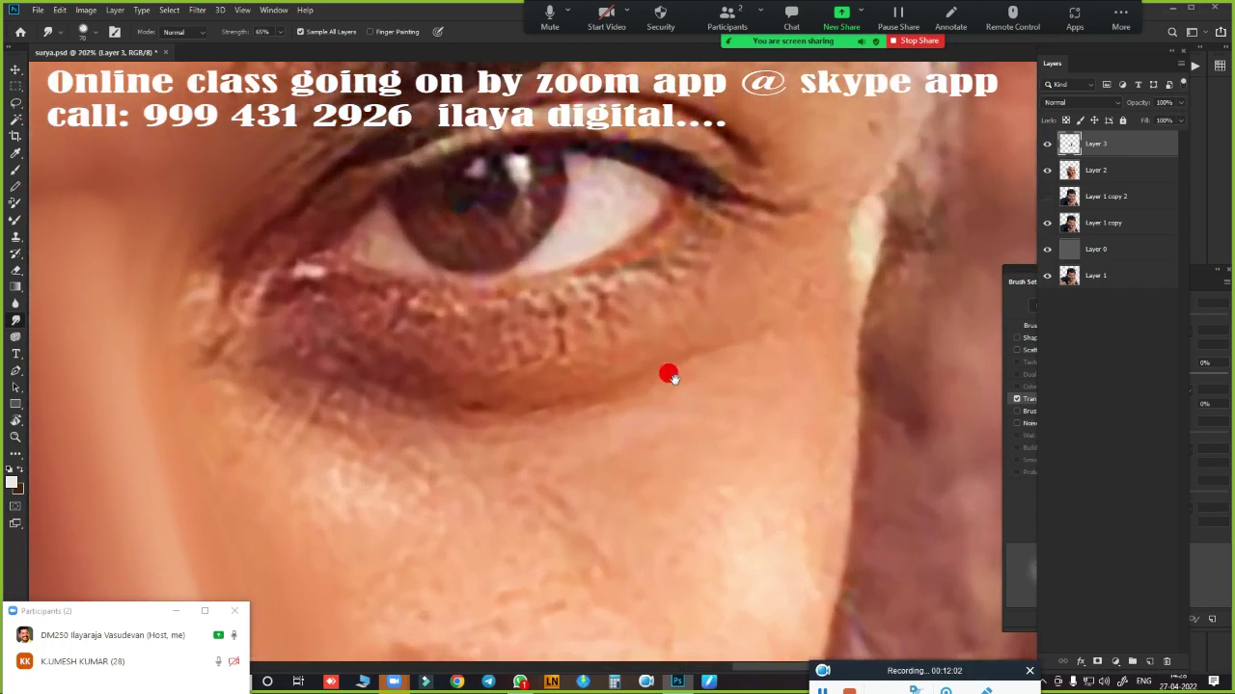
scroll(667, 372, "up", 1)
scroll(689, 498, "up", 1)
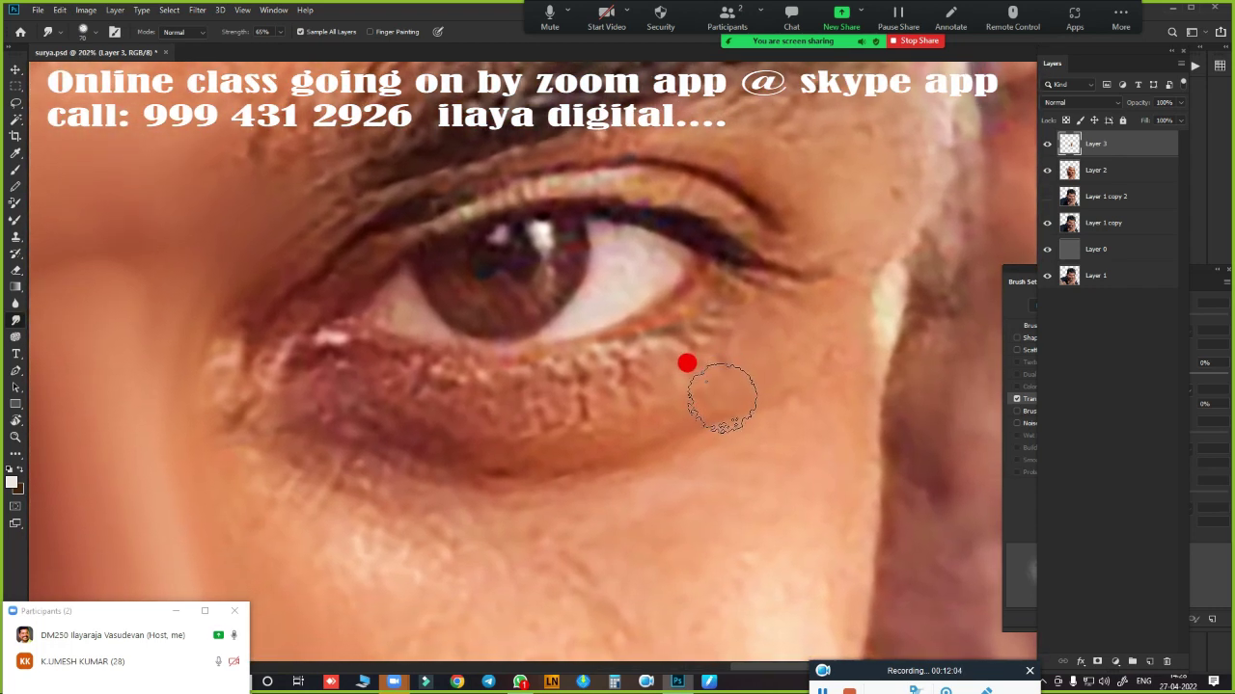
scroll(662, 433, "down", 2)
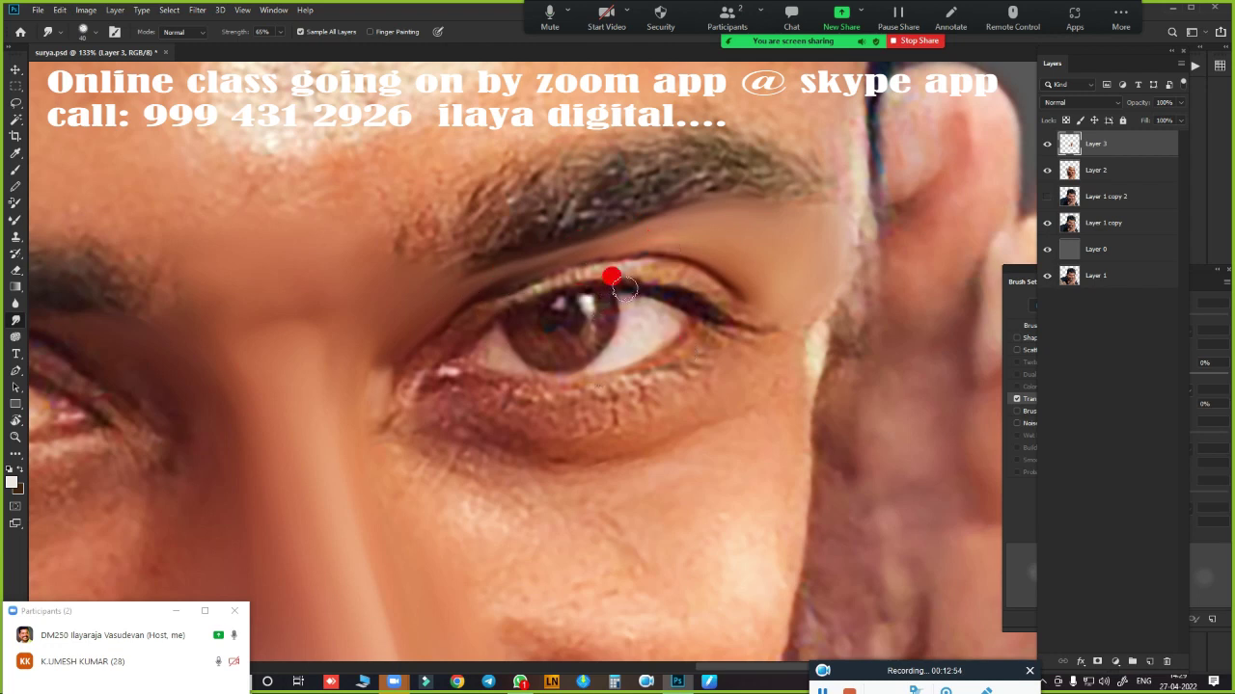
left_click_drag(701, 287, 745, 310)
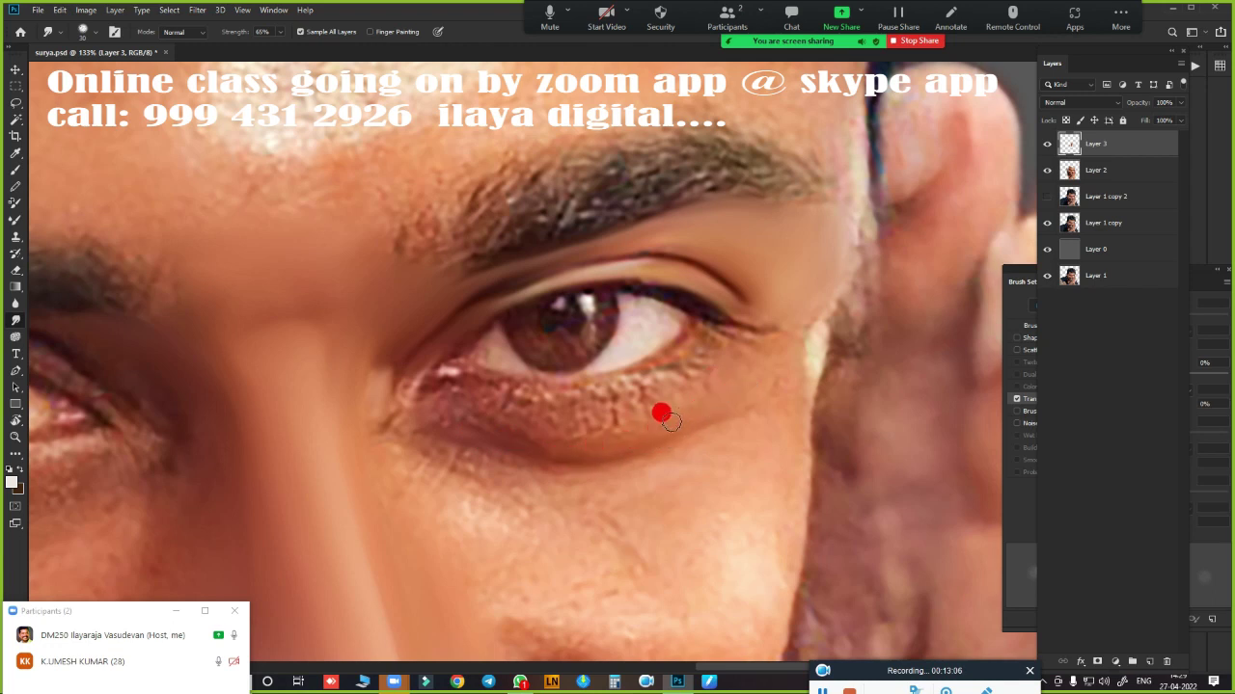
- Smooth the face edge by the eye, the eye corner, the under-eye skin and cheek
scroll(672, 422, "down", 2)
scroll(570, 410, "down", 2)
scroll(617, 388, "down", 2)
scroll(647, 419, "down", 2)
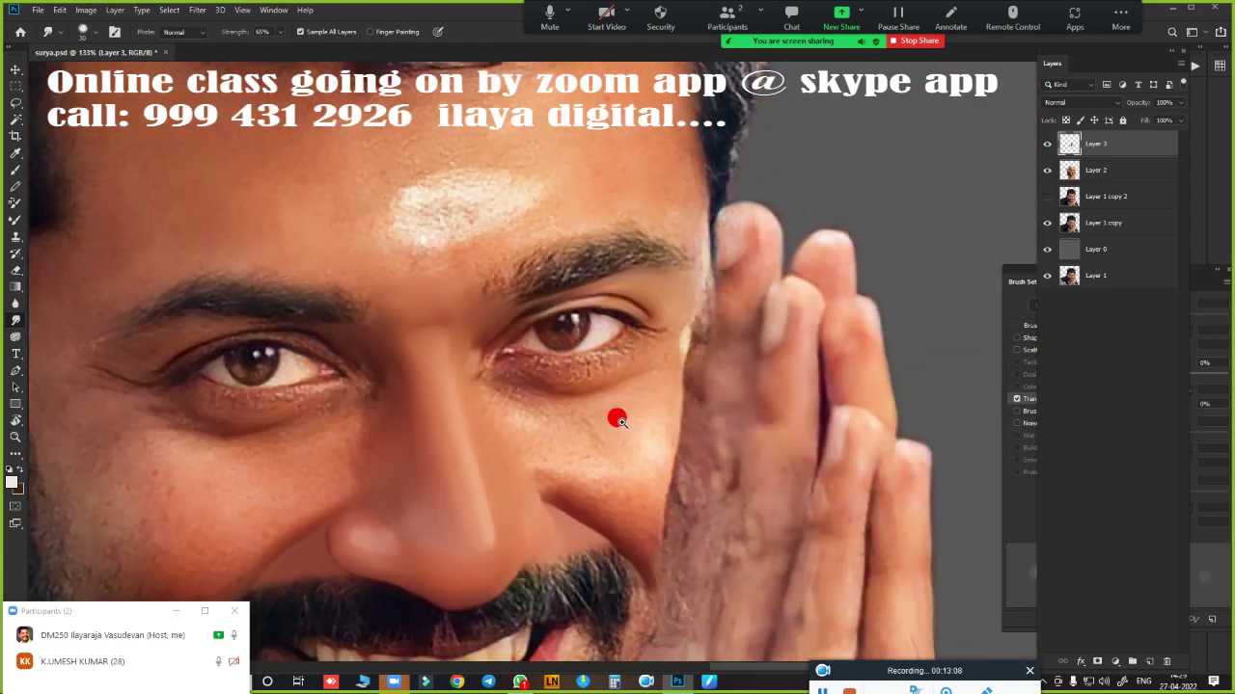
scroll(617, 421, "up", 2)
scroll(634, 427, "up", 2)
scroll(661, 433, "down", 1)
scroll(667, 504, "up", 1)
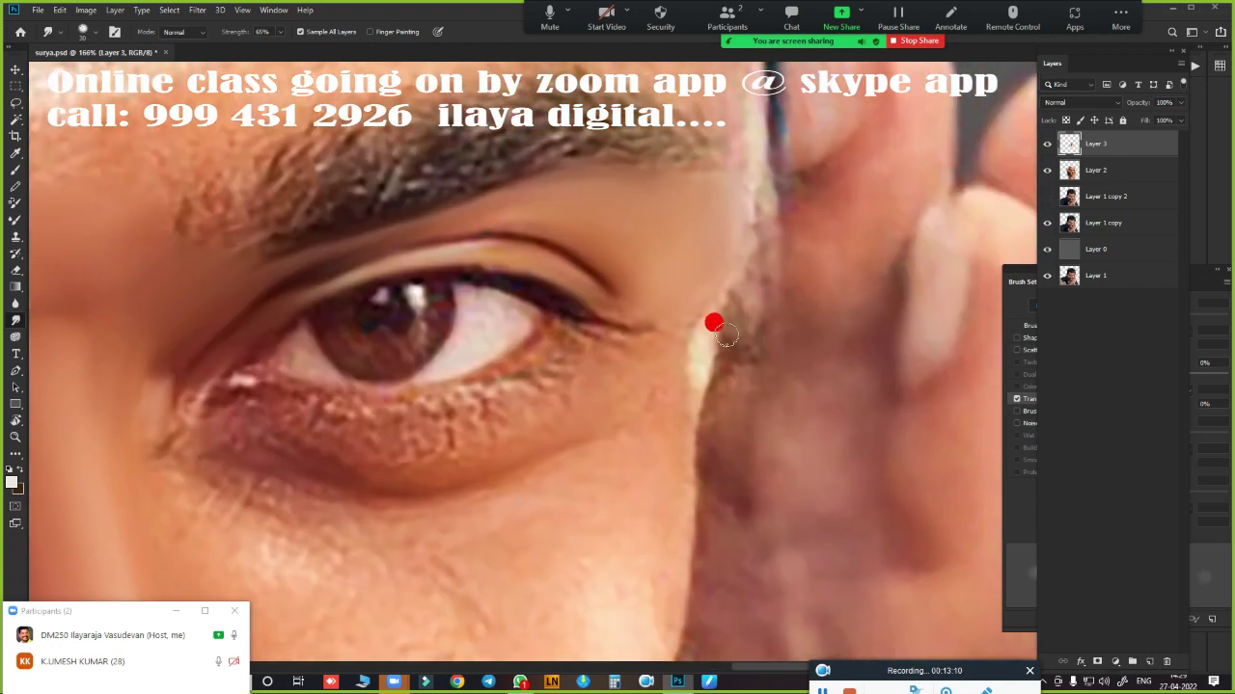
mouse_move(697, 268)
left_mouse_down()
mouse_move(722, 110)
mouse_move(710, 238)
mouse_move(684, 289)
mouse_move(714, 257)
mouse_move(692, 359)
mouse_move(712, 305)
mouse_move(669, 386)
mouse_move(678, 532)
mouse_move(474, 522)
mouse_move(589, 472)
mouse_move(532, 482)
mouse_move(568, 471)
mouse_move(481, 496)
mouse_move(639, 493)
mouse_move(763, 322)
mouse_move(589, 377)
mouse_move(604, 338)
mouse_move(672, 295)
mouse_move(565, 328)
mouse_move(474, 323)
mouse_move(364, 284)
mouse_move(502, 336)
mouse_move(617, 303)
mouse_move(510, 322)
mouse_move(424, 309)
mouse_move(601, 373)
mouse_move(637, 303)
mouse_move(607, 319)
mouse_move(705, 270)
mouse_move(570, 319)
mouse_move(601, 310)
left_mouse_up()
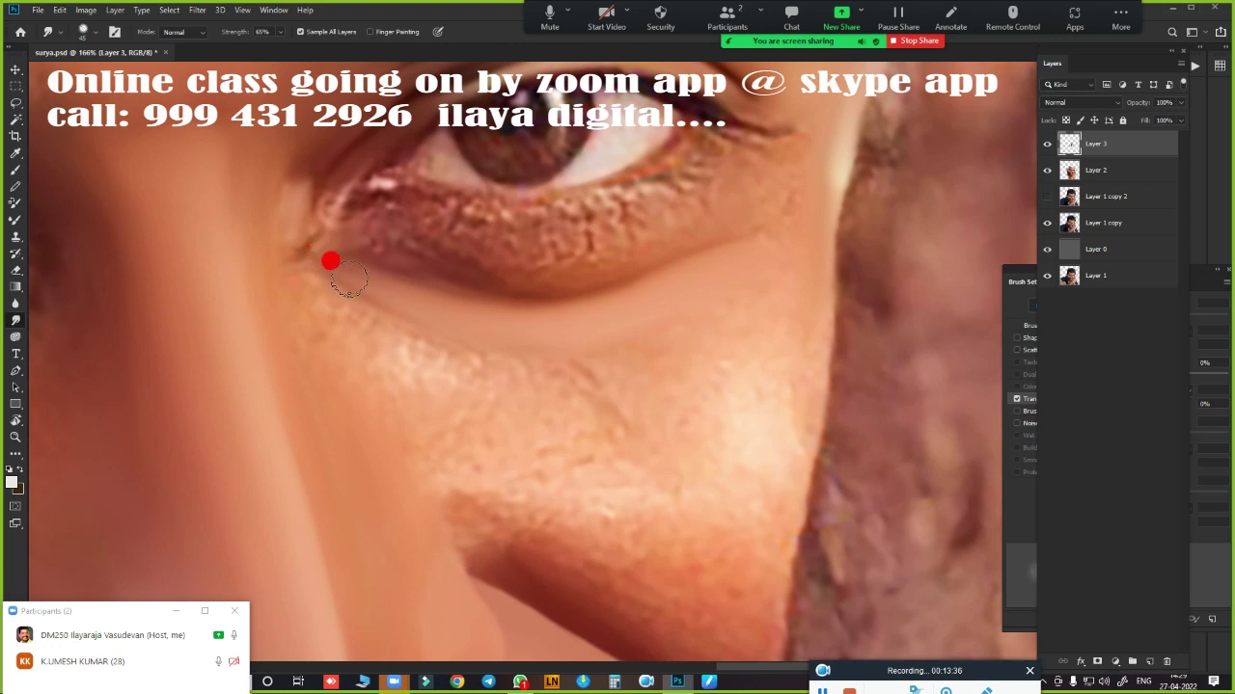
mouse_move(348, 278)
left_mouse_down()
mouse_move(286, 228)
mouse_move(295, 196)
left_mouse_up()
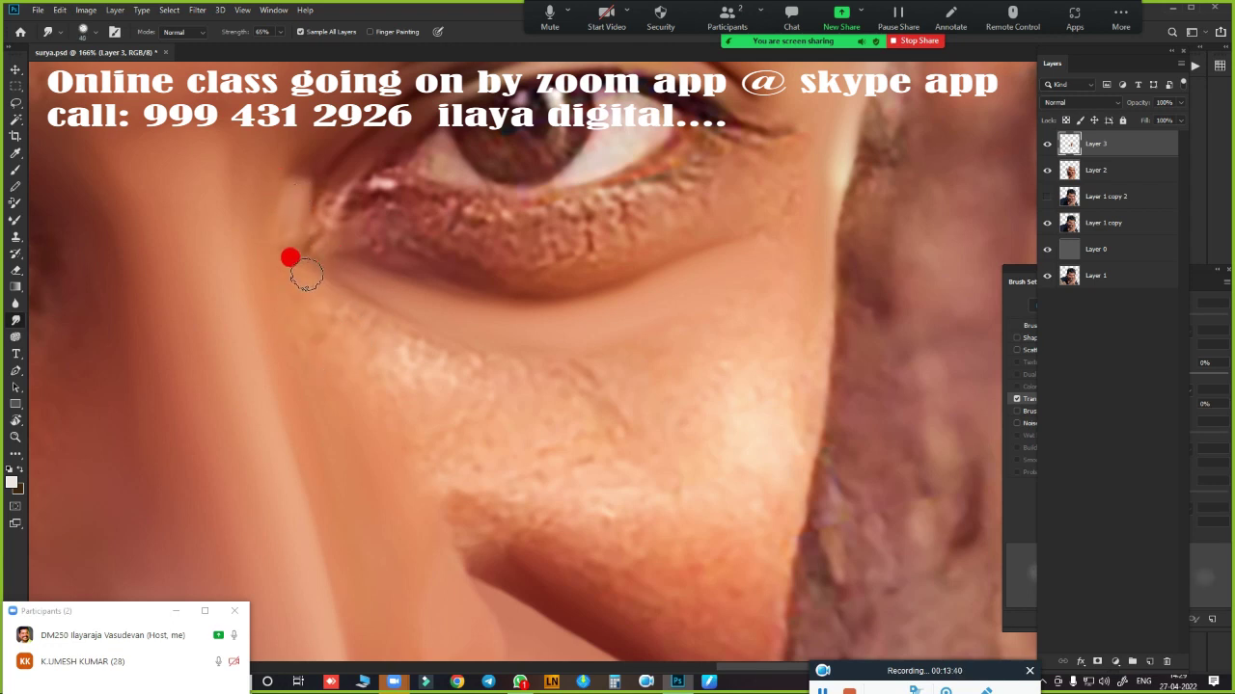
mouse_move(407, 357)
left_mouse_down()
mouse_move(317, 314)
mouse_move(366, 353)
mouse_move(487, 386)
mouse_move(579, 372)
mouse_move(570, 358)
mouse_move(318, 339)
mouse_move(408, 411)
mouse_move(342, 353)
mouse_move(606, 413)
mouse_move(678, 353)
mouse_move(614, 353)
mouse_move(685, 373)
mouse_move(771, 311)
mouse_move(780, 165)
mouse_move(813, 140)
mouse_move(791, 193)
mouse_move(771, 193)
mouse_move(796, 123)
mouse_move(788, 265)
mouse_move(774, 187)
mouse_move(622, 227)
left_mouse_up()
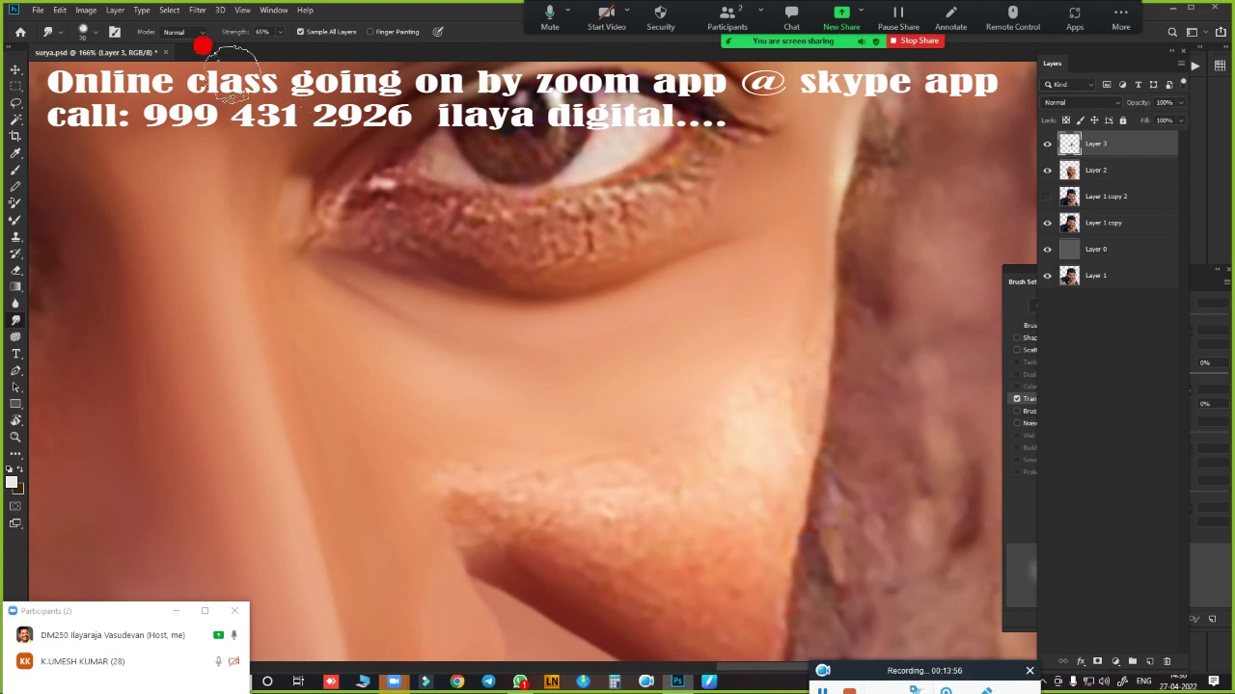
mouse_move(781, 353)
left_mouse_down()
mouse_move(796, 273)
mouse_move(777, 361)
mouse_move(469, 501)
mouse_move(422, 464)
mouse_move(449, 488)
mouse_move(595, 427)
mouse_move(464, 461)
mouse_move(486, 490)
left_mouse_up()
mouse_move(444, 447)
left_mouse_down()
mouse_move(421, 452)
mouse_move(421, 468)
mouse_move(459, 513)
mouse_move(550, 422)
mouse_move(611, 444)
mouse_move(473, 498)
mouse_move(604, 524)
mouse_move(678, 322)
mouse_move(728, 358)
mouse_move(743, 242)
mouse_move(670, 427)
mouse_move(642, 399)
mouse_move(485, 405)
mouse_move(607, 380)
mouse_move(485, 400)
mouse_move(626, 414)
mouse_move(625, 265)
mouse_move(675, 358)
mouse_move(662, 386)
mouse_move(483, 358)
mouse_move(430, 325)
mouse_move(647, 440)
mouse_move(696, 537)
mouse_move(653, 414)
mouse_move(463, 309)
mouse_move(538, 308)
mouse_move(655, 349)
mouse_move(689, 323)
mouse_move(708, 248)
mouse_move(688, 454)
mouse_move(653, 334)
mouse_move(611, 334)
mouse_move(543, 306)
mouse_move(652, 234)
mouse_move(675, 138)
mouse_move(628, 380)
mouse_move(572, 429)
mouse_move(631, 441)
mouse_move(691, 557)
mouse_move(675, 573)
mouse_move(642, 512)
mouse_move(653, 530)
mouse_move(595, 496)
mouse_move(689, 494)
mouse_move(724, 386)
mouse_move(633, 518)
mouse_move(592, 634)
mouse_move(739, 377)
left_mouse_up()
- Back on the Smudge tool, blend the nose-shadow edge above the mustache
key("b")
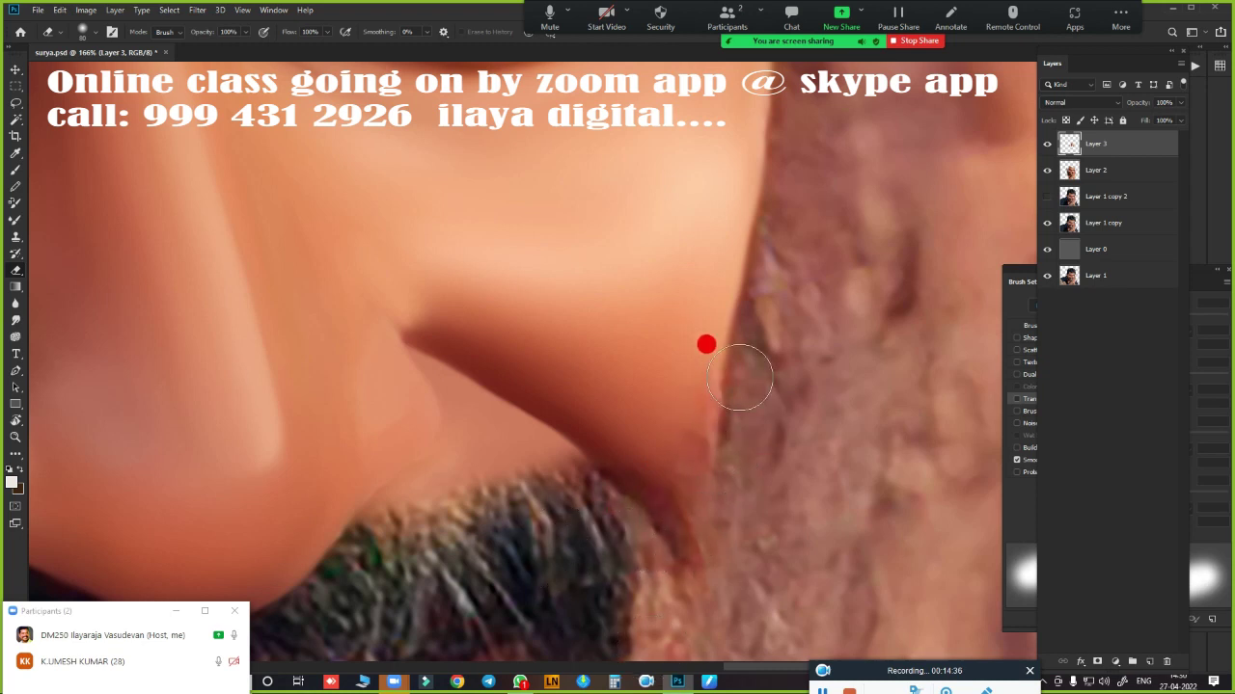
key("r")
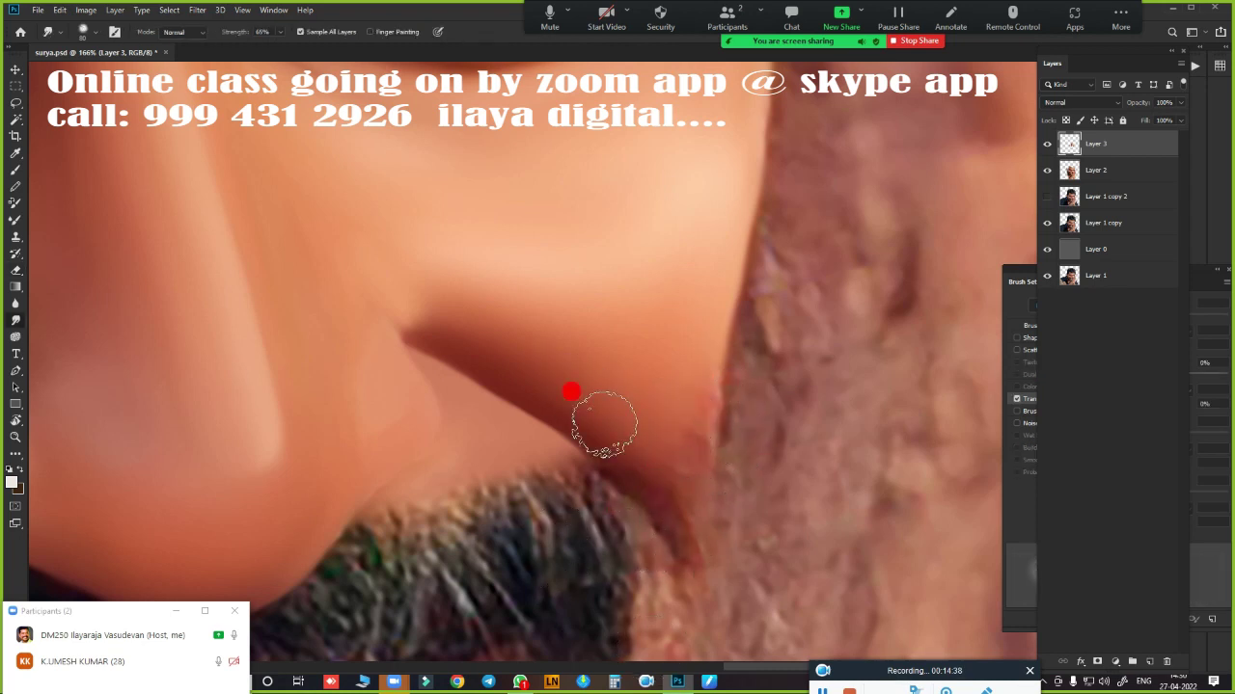
mouse_move(603, 424)
left_mouse_down()
mouse_move(647, 463)
mouse_move(675, 427)
mouse_move(690, 353)
mouse_move(681, 499)
mouse_move(698, 531)
mouse_move(670, 456)
left_mouse_up()
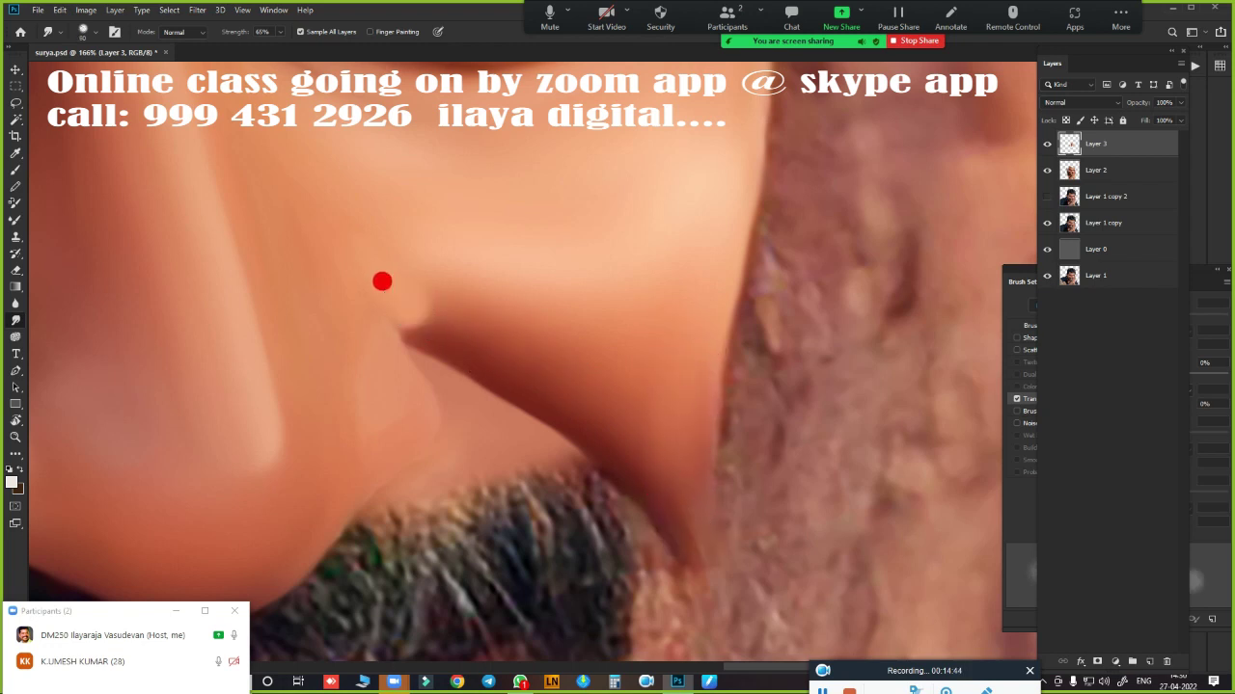
scroll(577, 472, "up", 3)
scroll(554, 549, "up", 3)
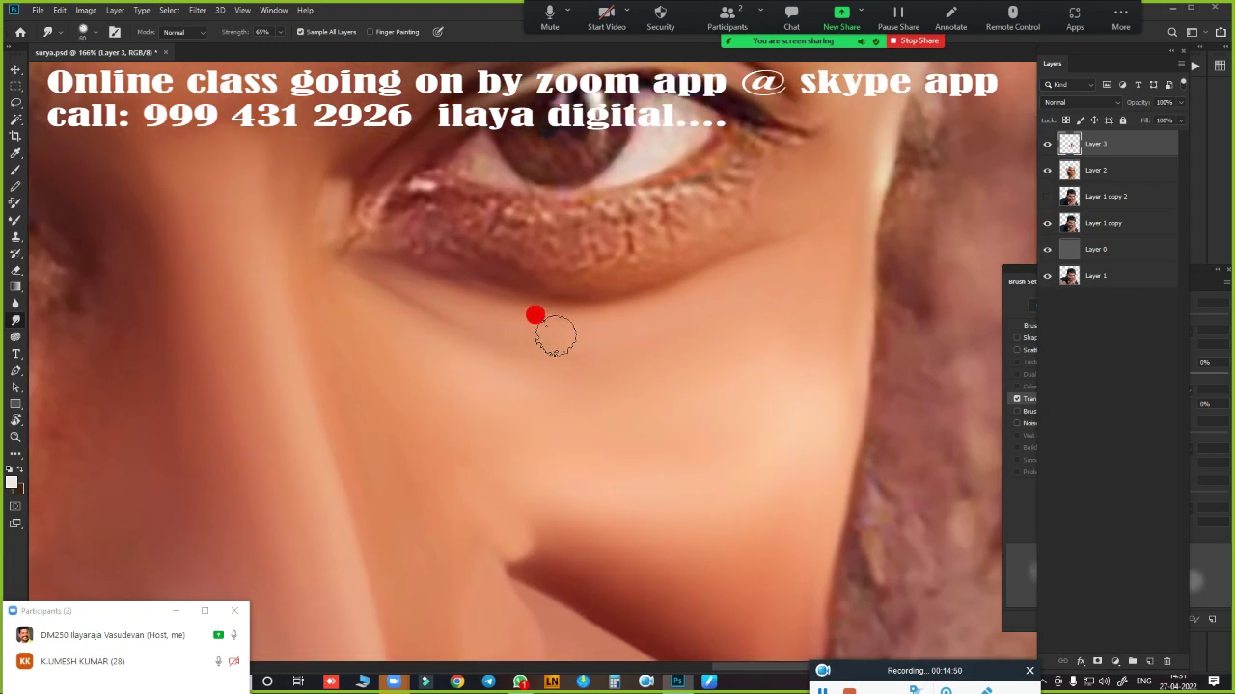
- Smudge the lower eyelid pores, the skin below the inner corner and the iris's lower edge
left_click_drag(653, 345, 631, 461)
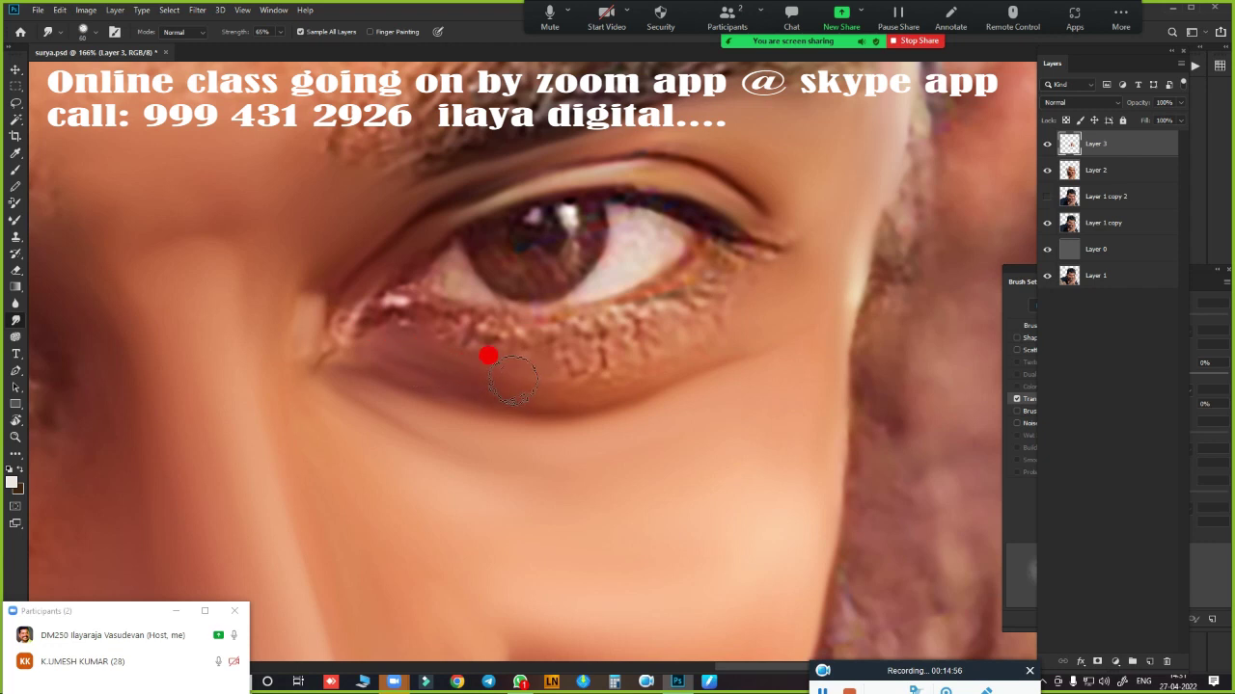
mouse_move(512, 380)
left_mouse_down()
mouse_move(670, 344)
mouse_move(736, 308)
mouse_move(683, 345)
mouse_move(777, 298)
mouse_move(711, 331)
mouse_move(772, 310)
mouse_move(737, 326)
mouse_move(530, 396)
mouse_move(433, 367)
mouse_move(570, 383)
mouse_move(443, 383)
mouse_move(367, 361)
mouse_move(584, 382)
mouse_move(490, 380)
mouse_move(644, 370)
mouse_move(703, 344)
mouse_move(450, 386)
mouse_move(342, 353)
mouse_move(375, 339)
mouse_move(337, 355)
left_mouse_up()
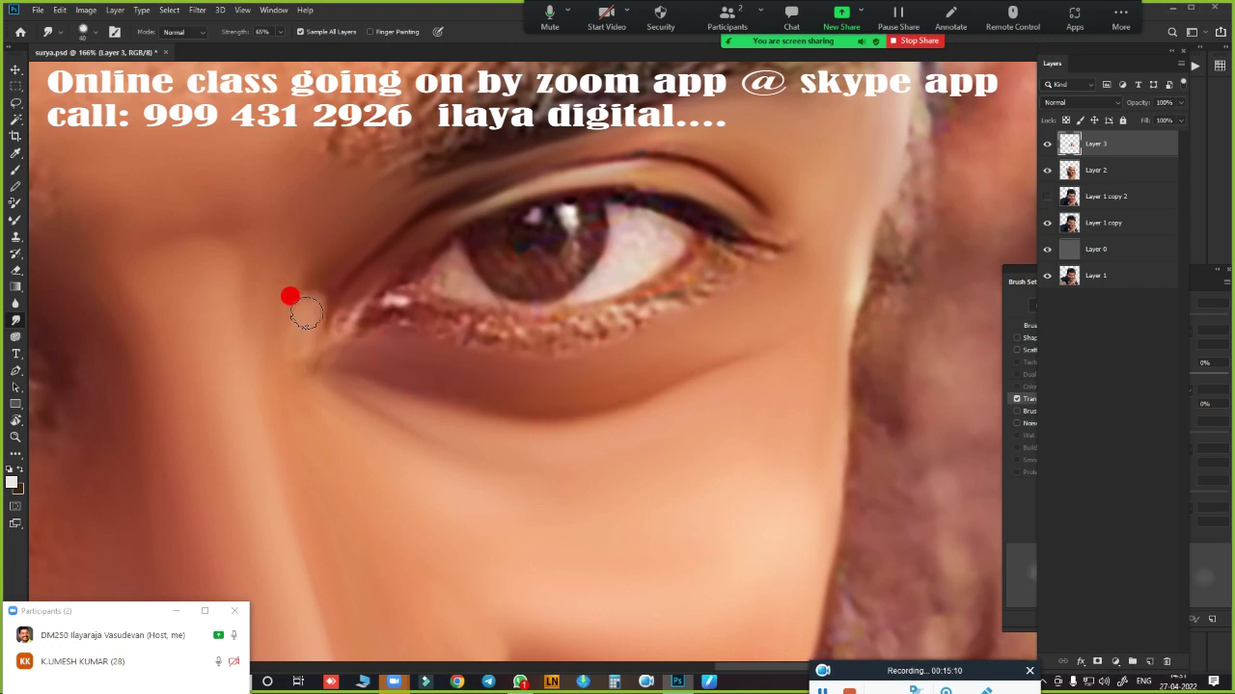
left_click_drag(306, 311, 377, 376)
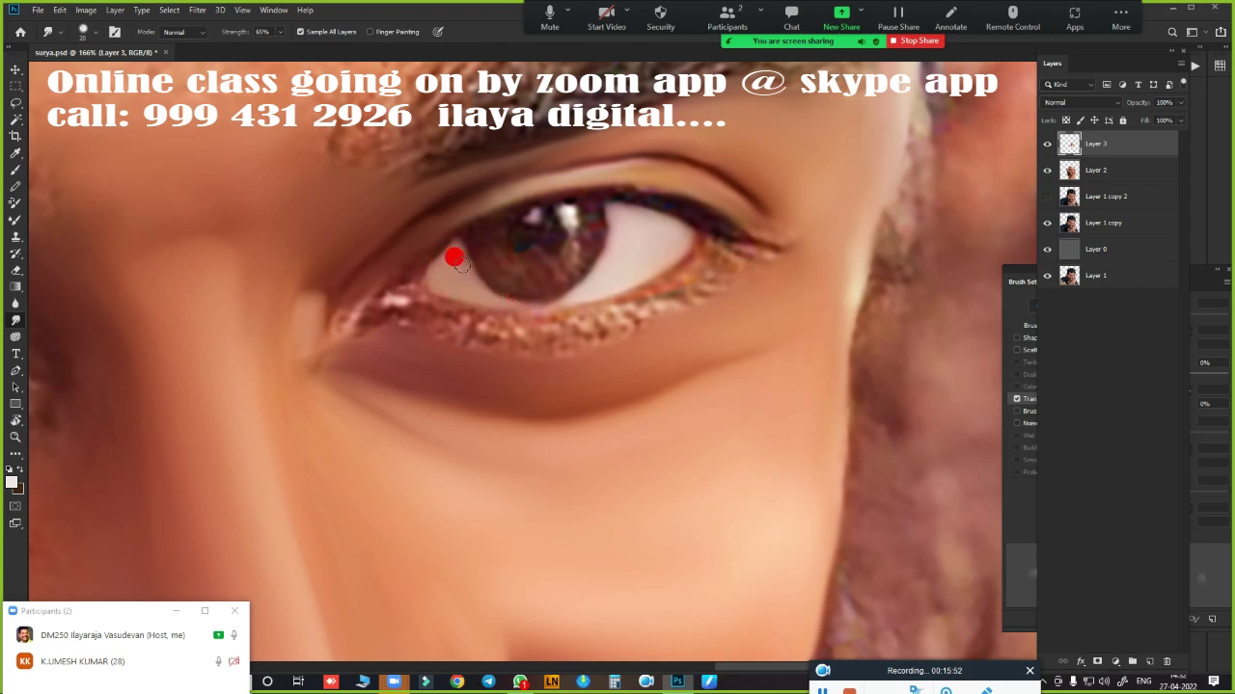
mouse_move(461, 265)
left_mouse_down()
mouse_move(491, 292)
mouse_move(572, 288)
mouse_move(457, 287)
left_mouse_up()
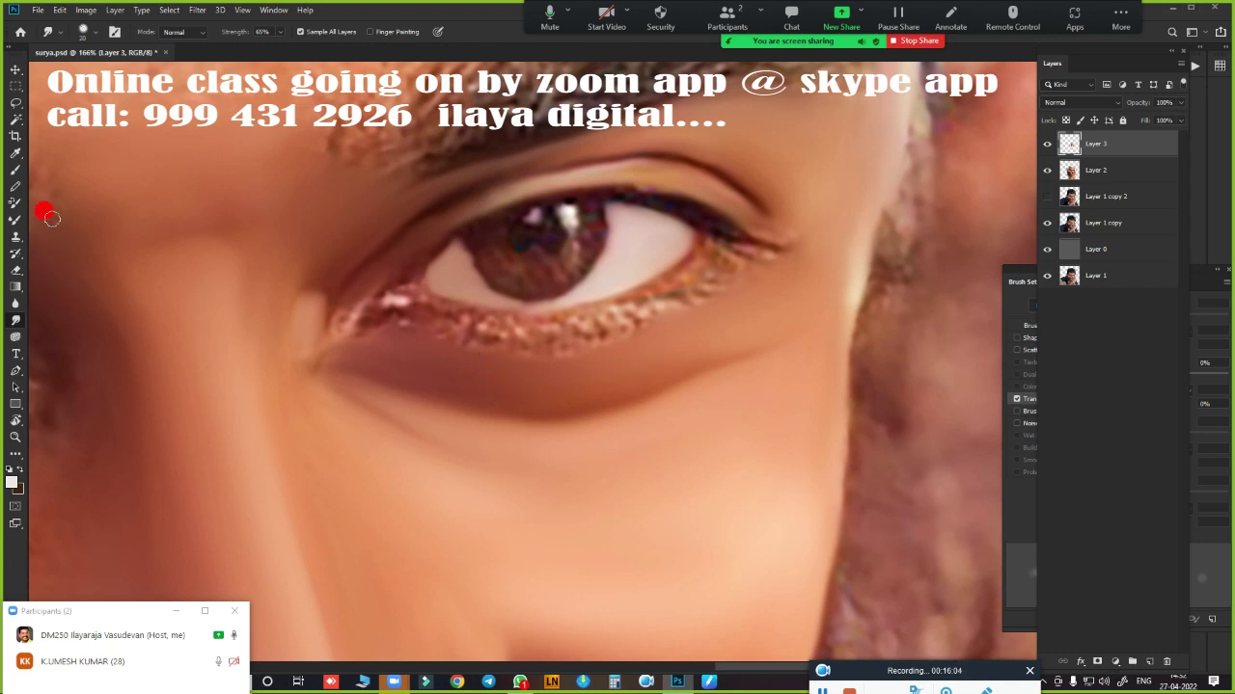
- With the Mixer Brush, paint the upper eyelid crease and lower lid smooth
left_click(14, 219)
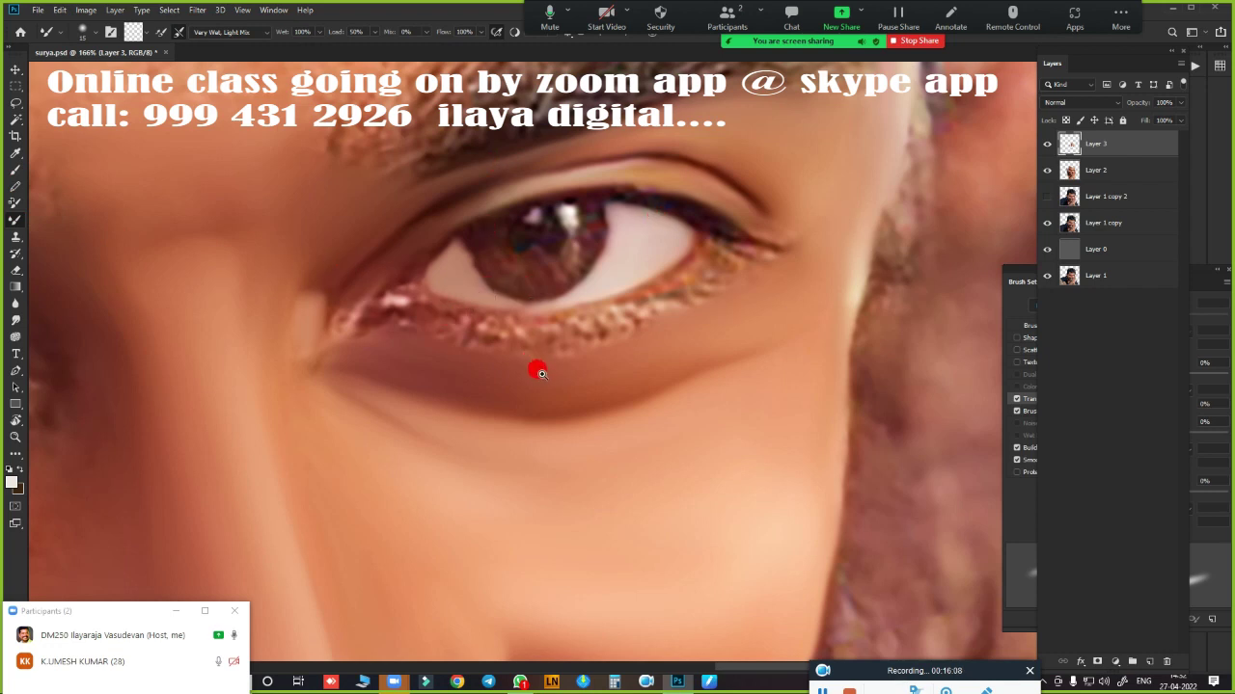
scroll(549, 371, "up", 1)
scroll(555, 436, "up", 1)
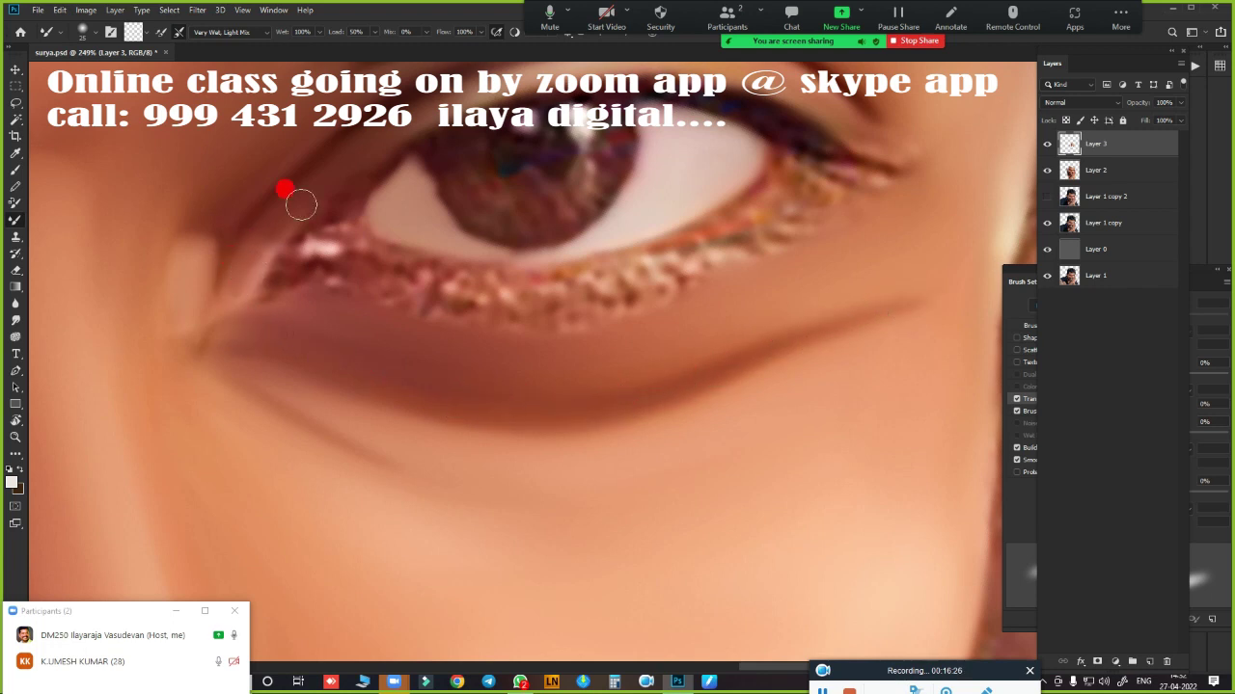
left_click_drag(568, 276, 533, 464)
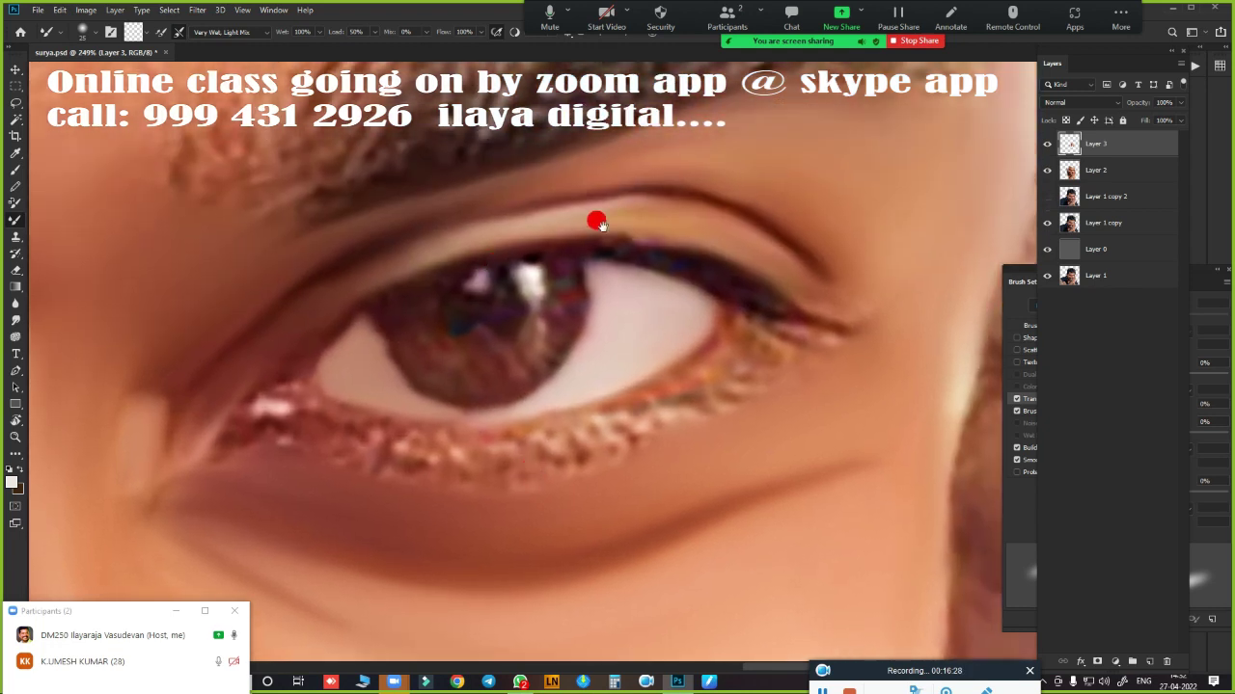
mouse_move(733, 217)
left_mouse_down()
mouse_move(686, 187)
mouse_move(750, 212)
mouse_move(763, 251)
mouse_move(666, 184)
mouse_move(739, 212)
mouse_move(730, 199)
left_mouse_up()
mouse_move(793, 244)
left_mouse_down()
mouse_move(815, 263)
mouse_move(687, 196)
mouse_move(704, 198)
mouse_move(636, 184)
mouse_move(565, 190)
mouse_move(311, 281)
mouse_move(463, 215)
mouse_move(705, 193)
mouse_move(816, 262)
mouse_move(313, 257)
mouse_move(197, 389)
mouse_move(385, 225)
mouse_move(457, 206)
mouse_move(587, 190)
mouse_move(727, 196)
mouse_move(800, 247)
left_mouse_up()
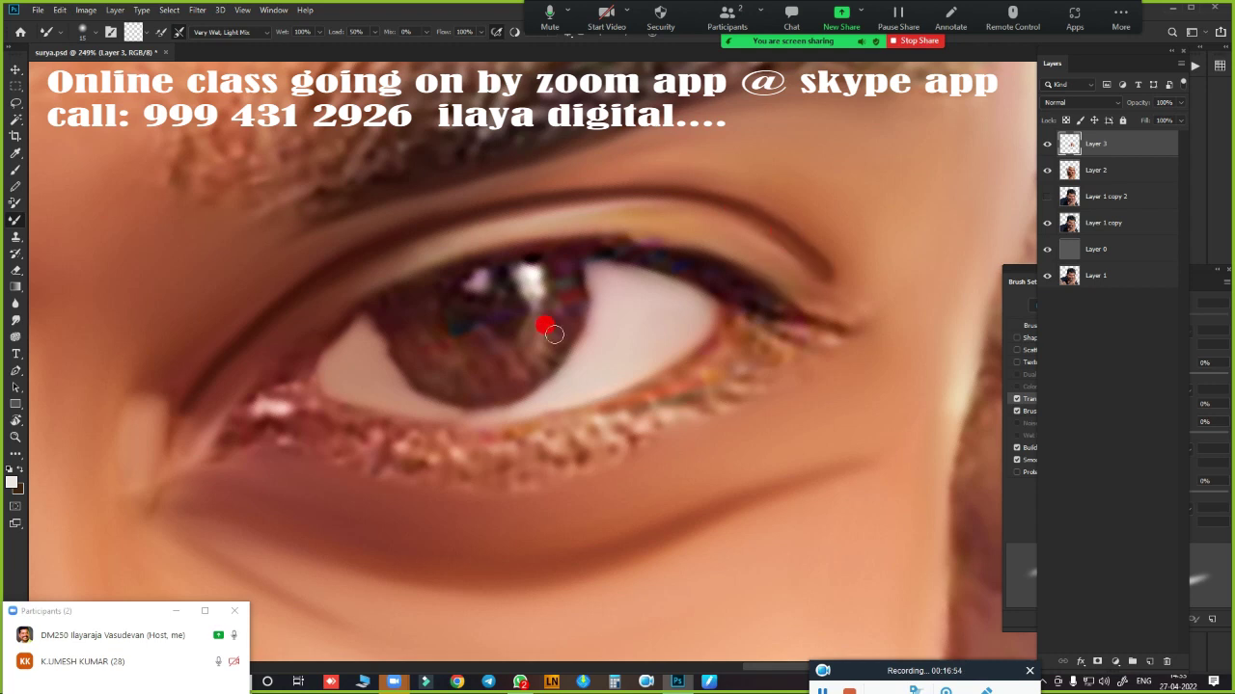
mouse_move(746, 406)
left_mouse_down()
mouse_move(801, 353)
mouse_move(782, 371)
left_mouse_up()
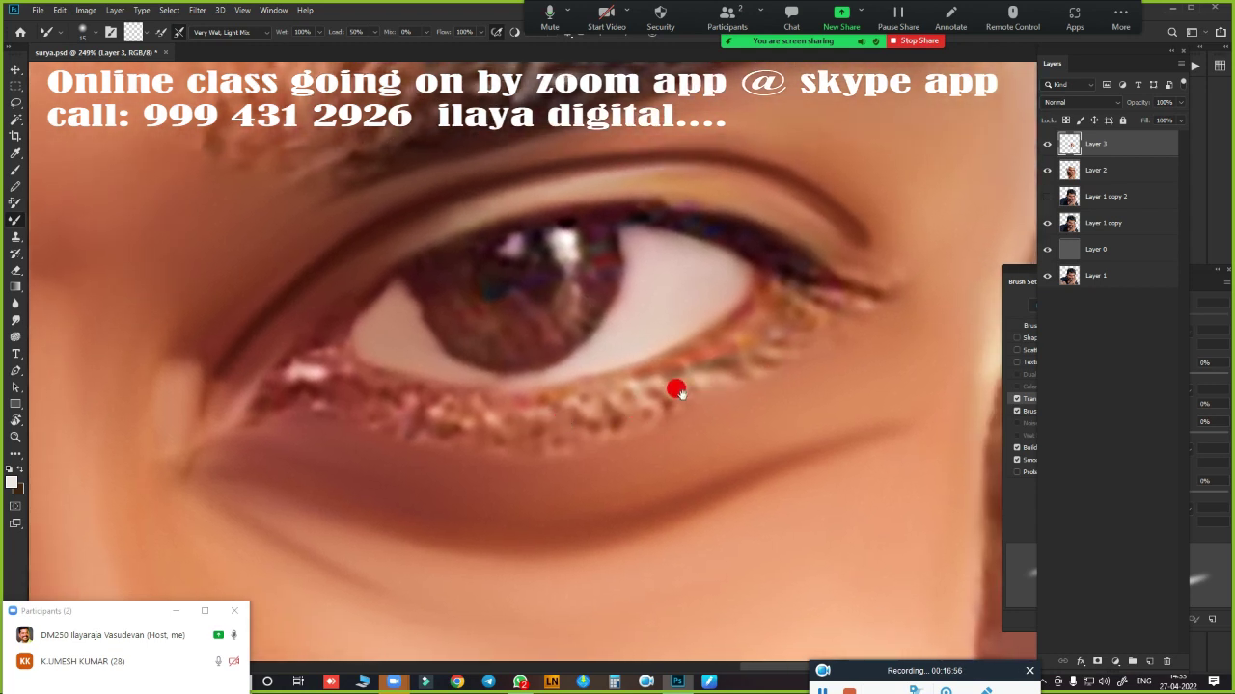
mouse_move(676, 389)
left_mouse_down()
mouse_move(643, 410)
mouse_move(653, 426)
left_mouse_up()
- With Layer 3 hidden and Layer 2 active, start a pen path along the upper eyelid
key("p")
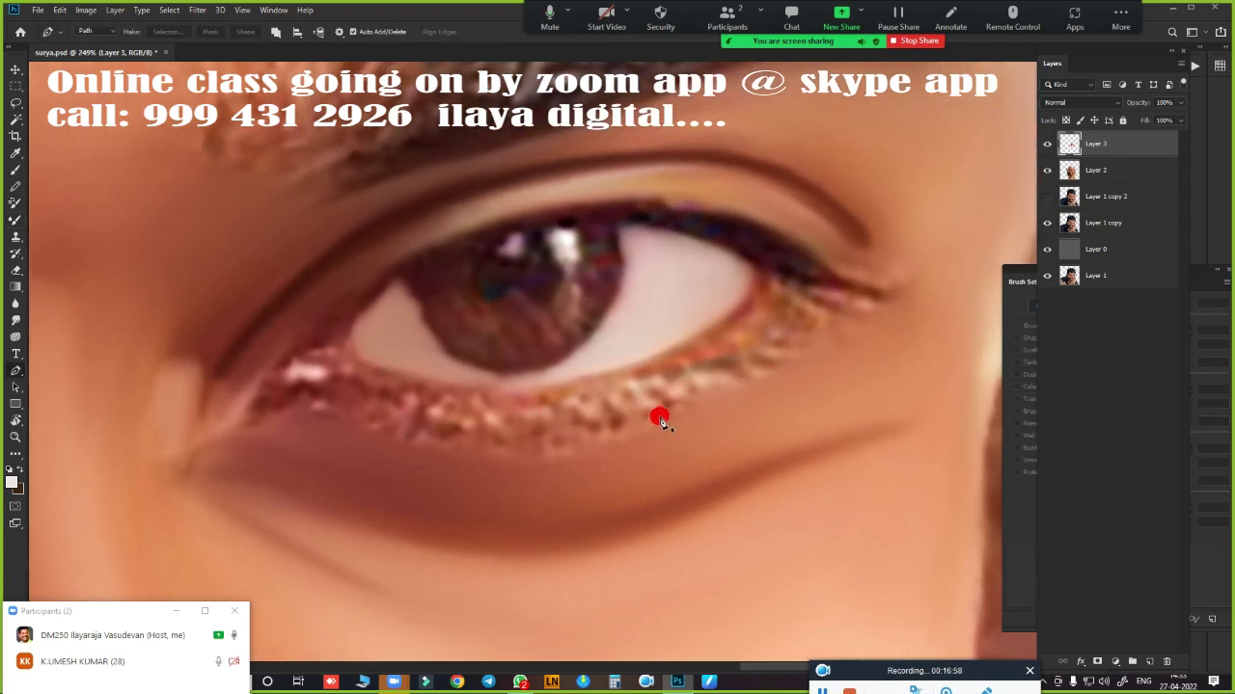
left_click(1046, 144)
left_click(1109, 171)
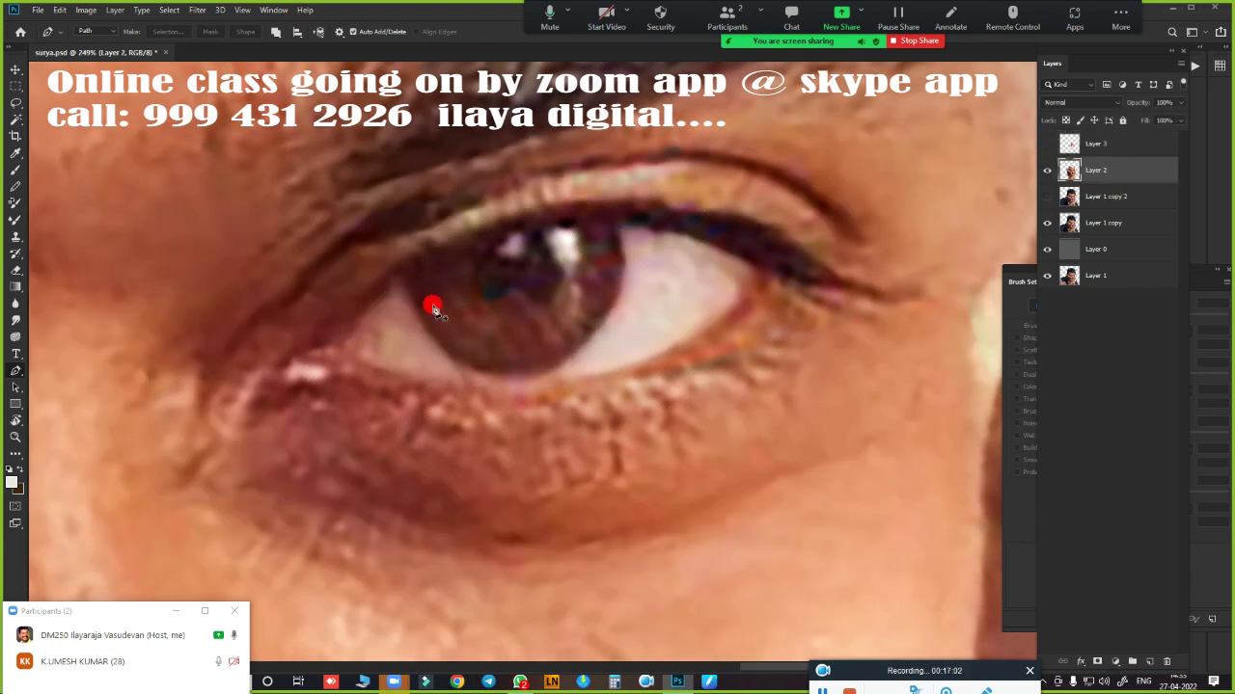
left_click(813, 259)
left_click(395, 265)
left_click(395, 266)
- Close the path around the inner corner and lower lid, load it as a selection, and reshow Layer 3
scroll(329, 381, "down", 4, "alt")
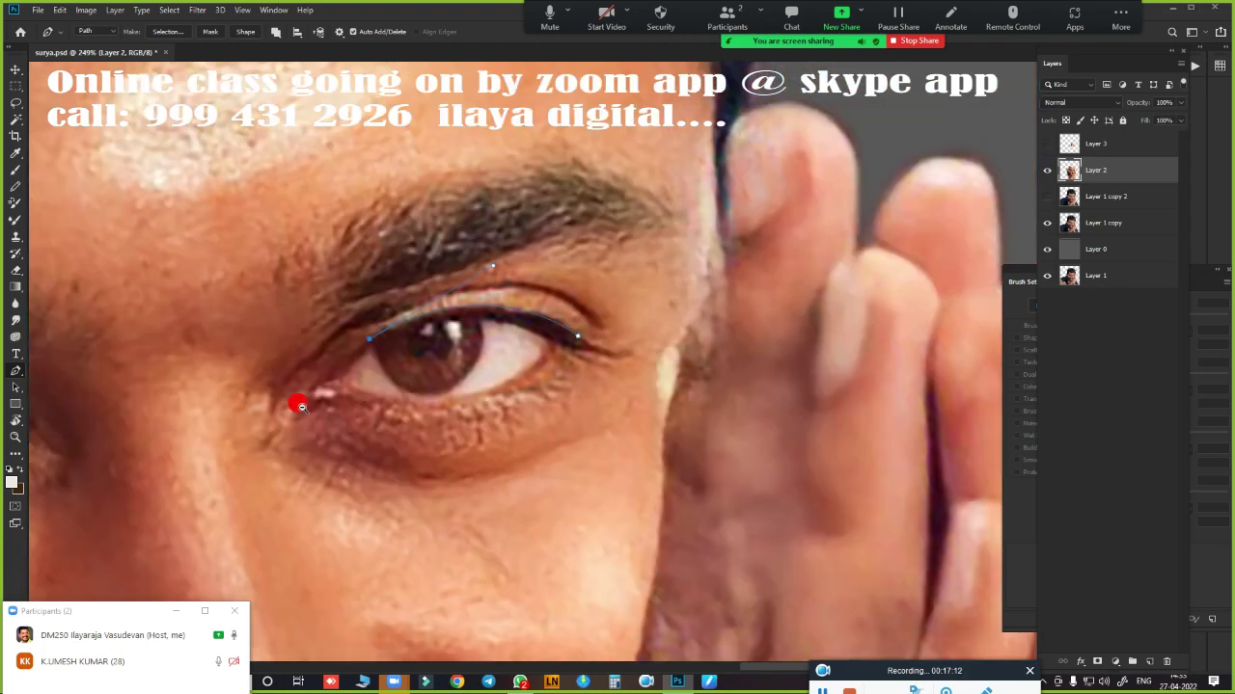
scroll(333, 400, "up", 3, "alt")
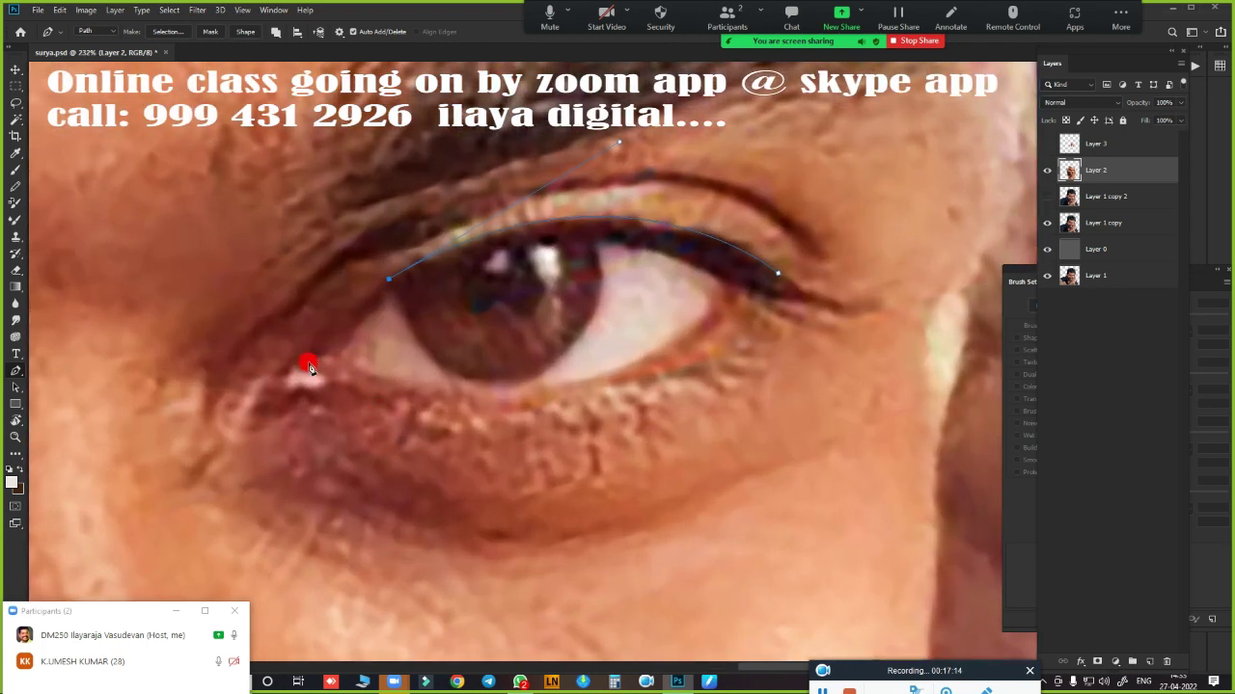
left_click_drag(305, 361, 279, 397)
left_click_drag(291, 393, 350, 384)
left_click(290, 393, "alt")
mouse_move(734, 313)
left_mouse_down()
mouse_move(847, 167)
mouse_move(866, 172)
left_mouse_up()
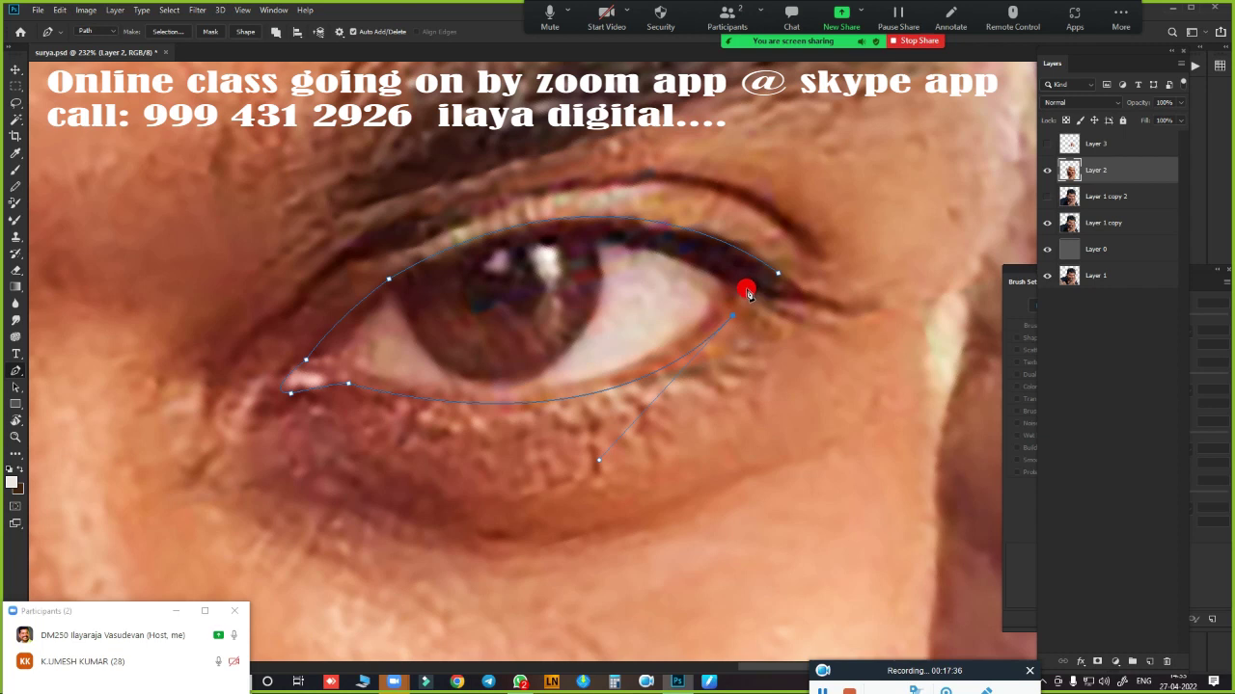
left_click(779, 275)
key("ctrl+Return")
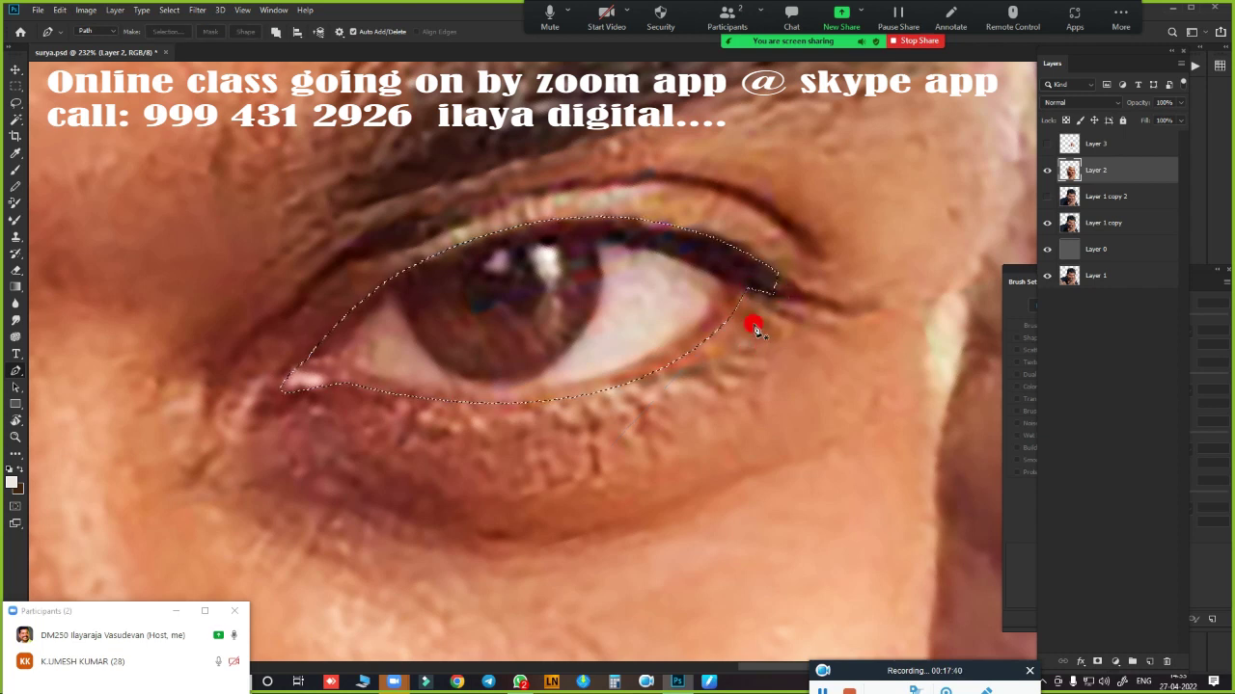
left_click(1047, 142)
- Make Layer 3 active and feather the eye selection by 2 pixels
left_click(1118, 144)
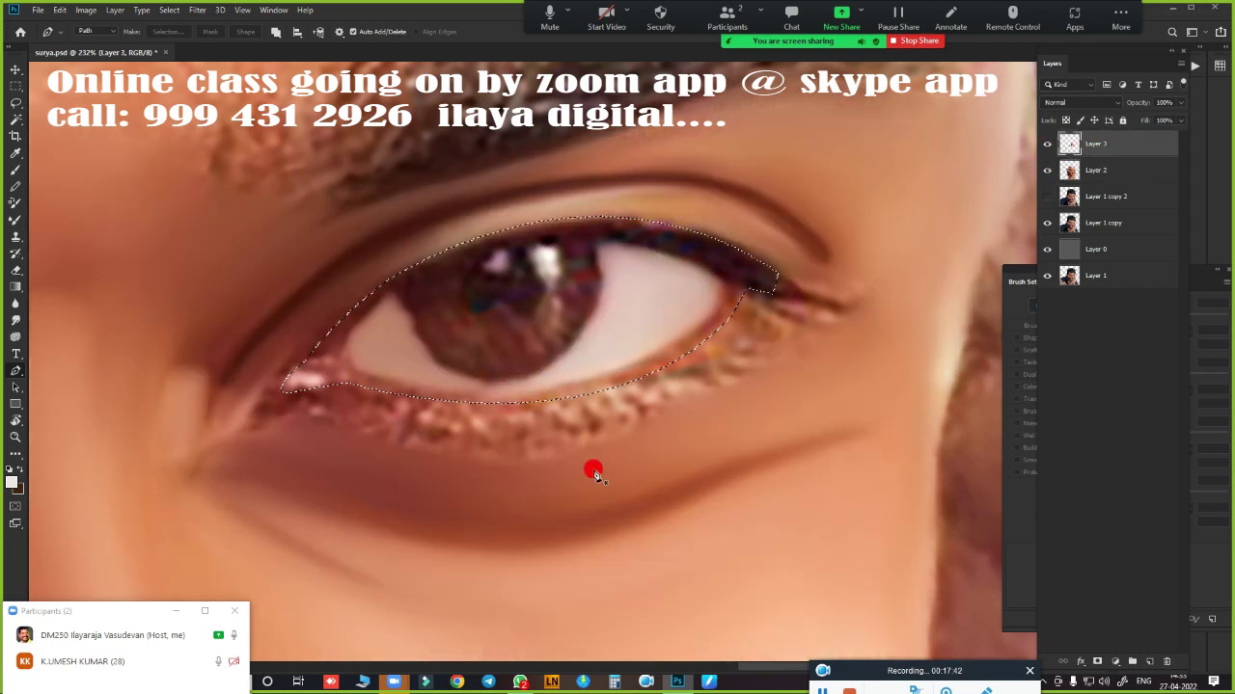
scroll(620, 382, "down", 2)
scroll(617, 379, "up", 2)
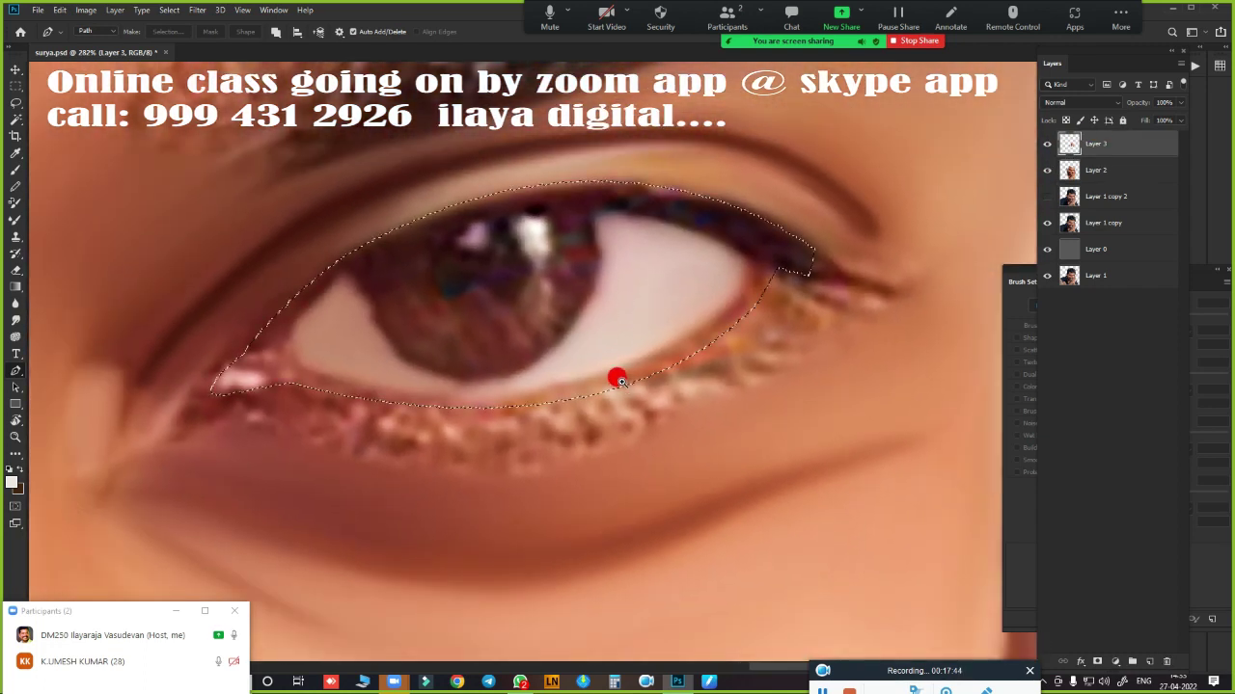
key("shift+F6")
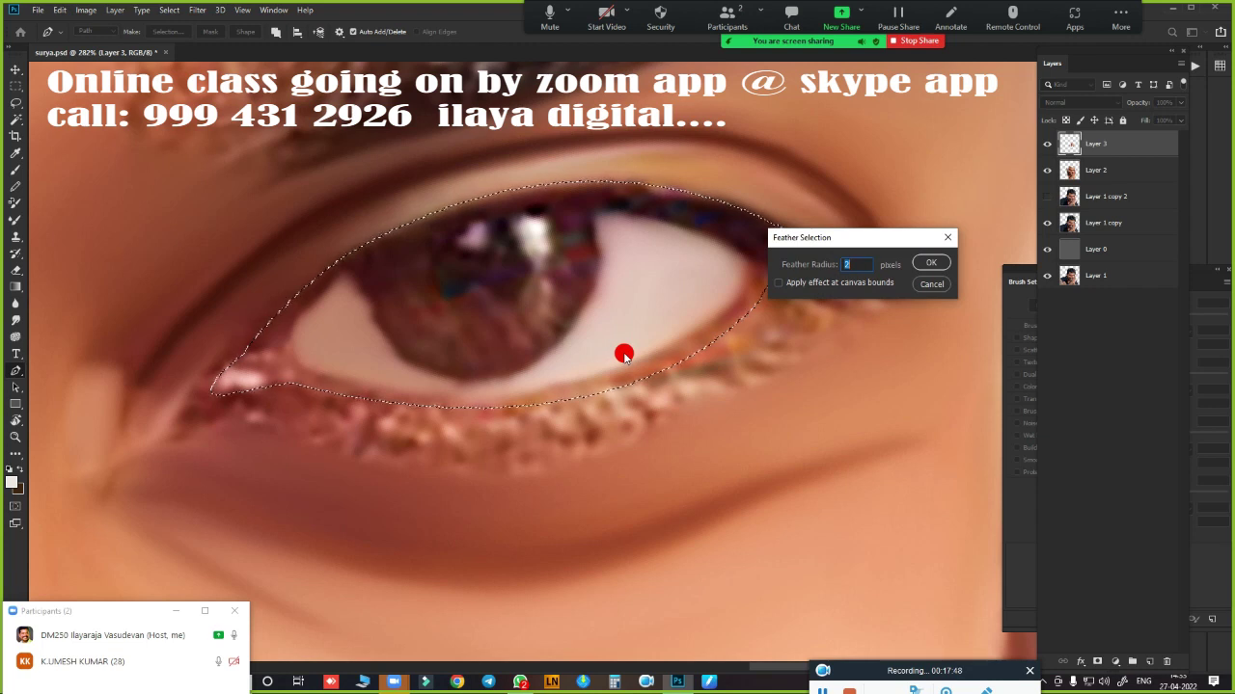
key("Return")
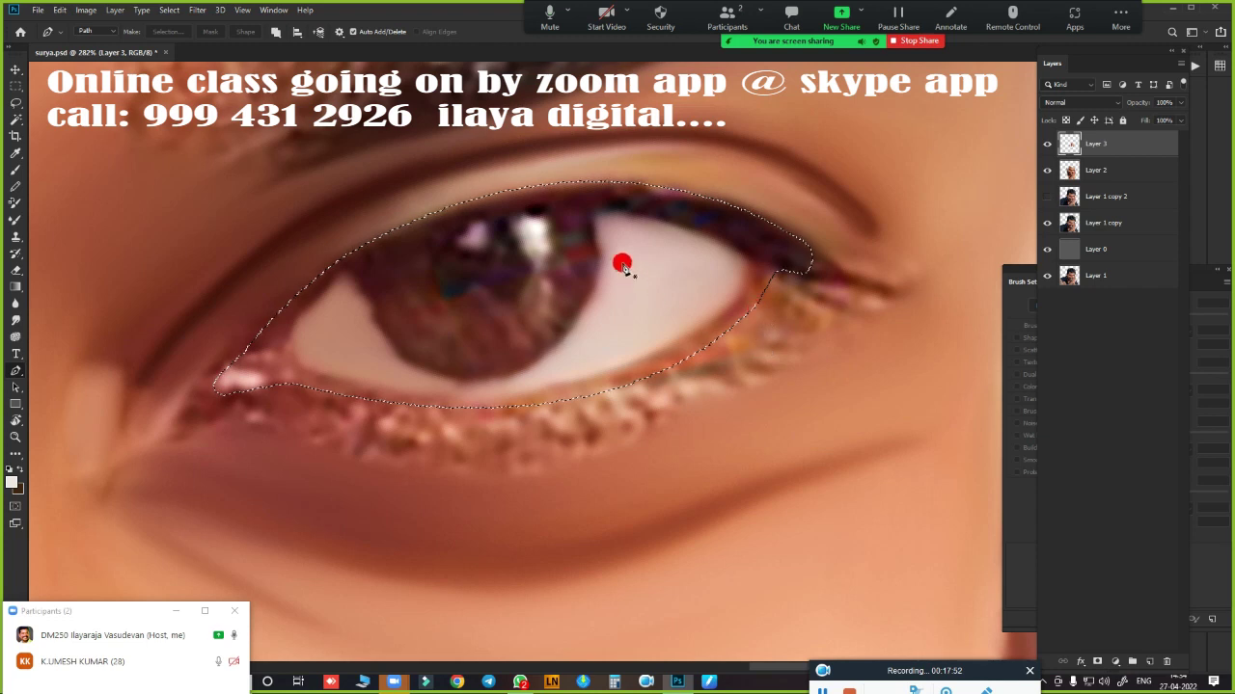
key("r")
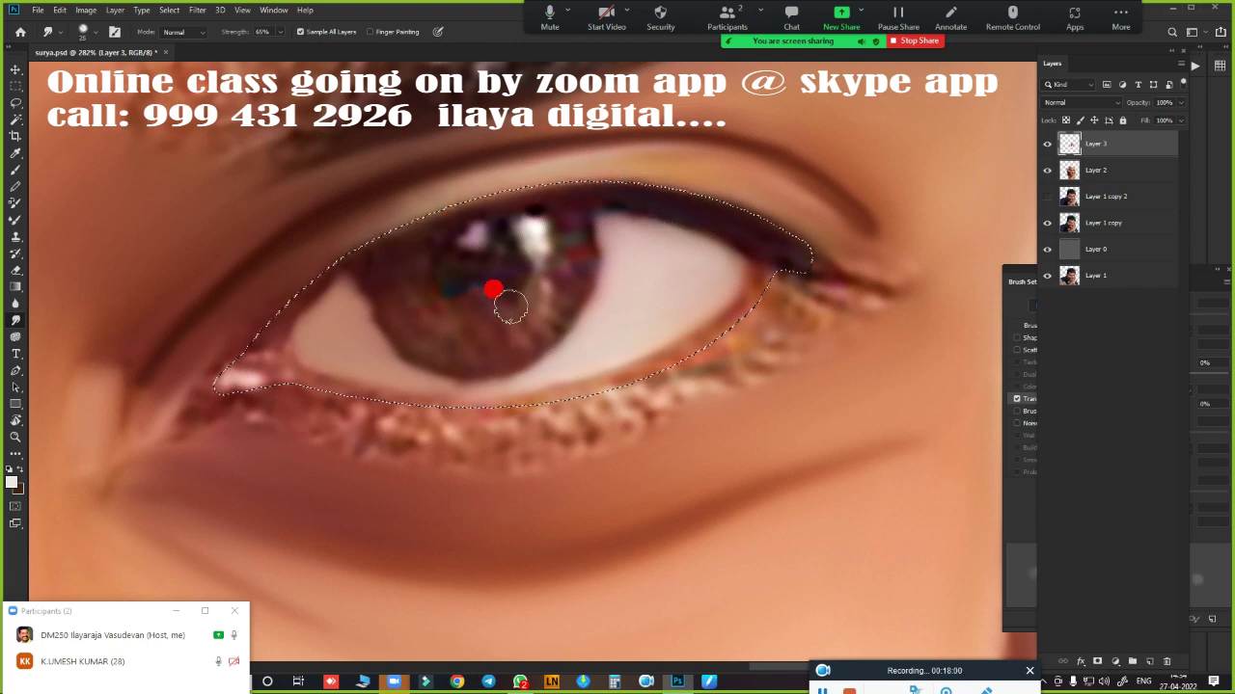
key("b")
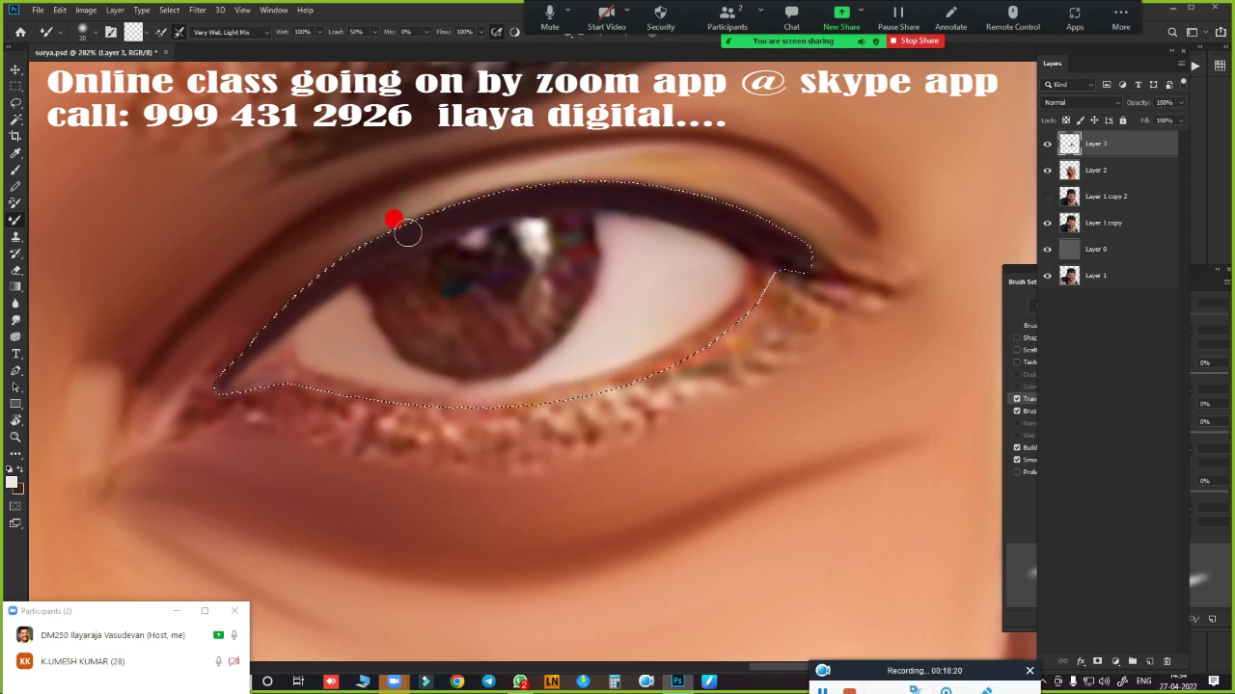
- Blend the upper and lower eyelids smooth with the Mixer Brush inside the selection
left_click_drag(263, 326, 646, 201)
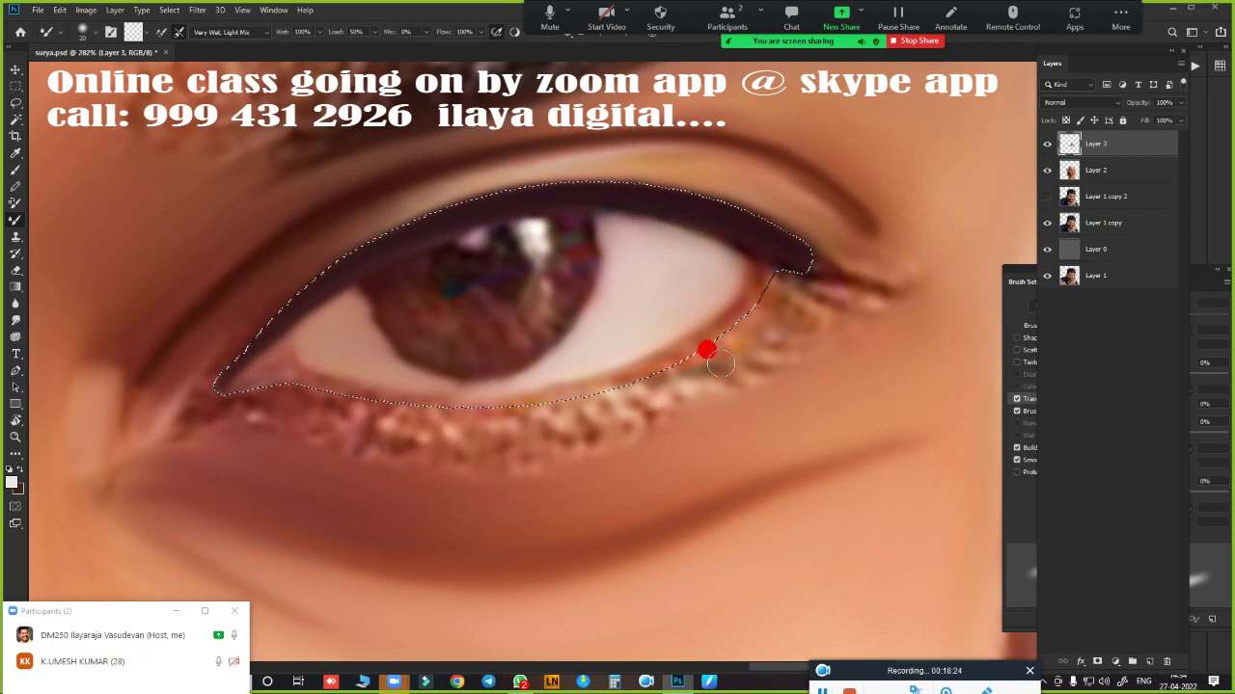
left_click_drag(719, 364, 758, 298)
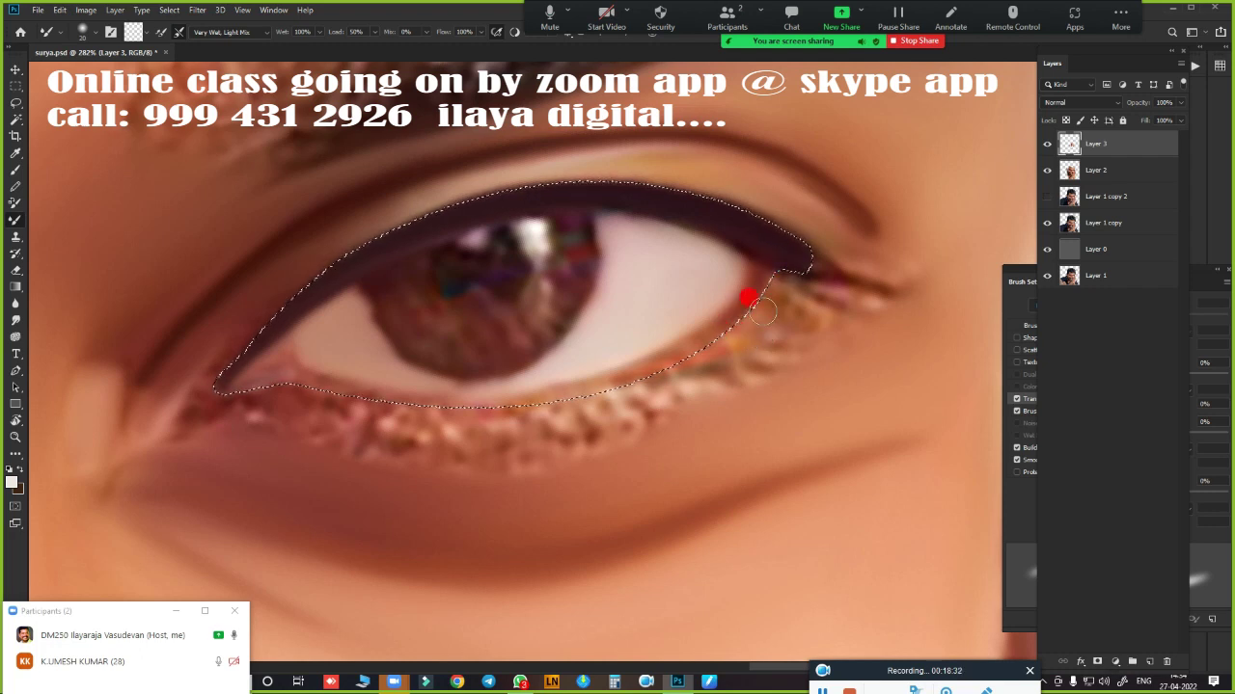
mouse_move(761, 309)
left_mouse_down()
mouse_move(700, 337)
mouse_move(727, 323)
left_mouse_up()
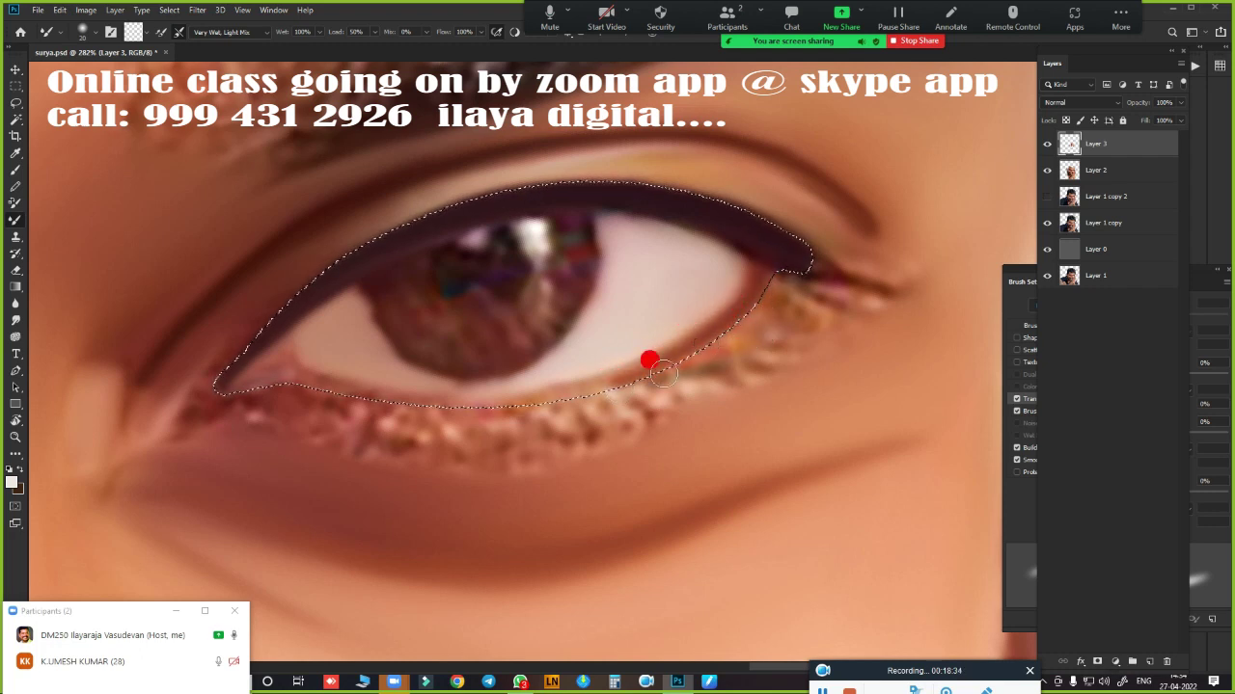
left_click_drag(781, 286, 702, 326)
mouse_move(632, 381)
left_mouse_down()
mouse_move(531, 403)
mouse_move(372, 398)
mouse_move(415, 406)
left_mouse_up()
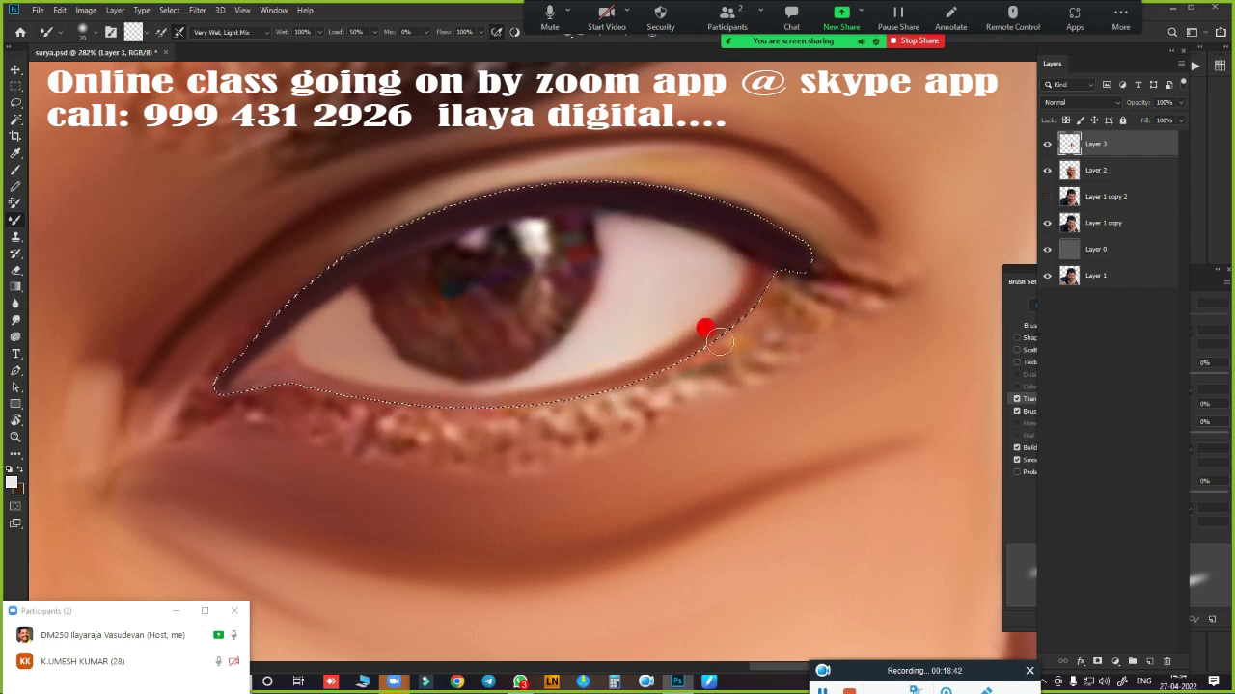
left_click_drag(449, 416, 769, 284)
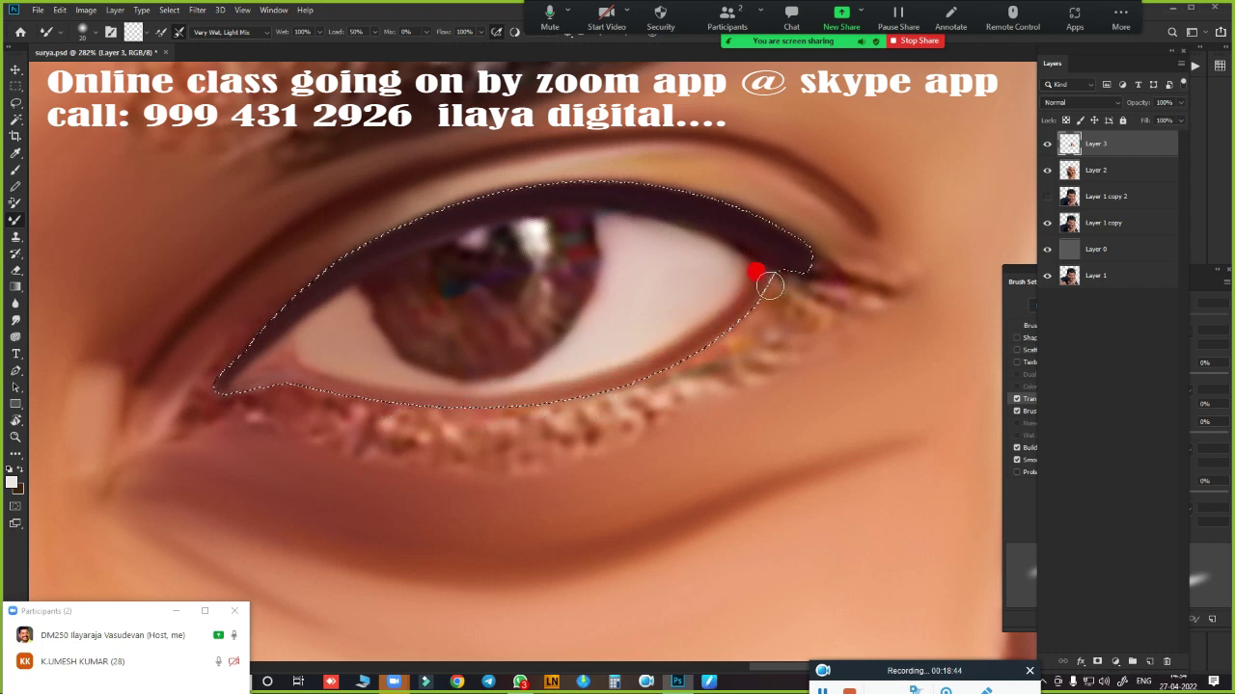
mouse_move(687, 365)
left_mouse_down()
mouse_move(427, 406)
mouse_move(442, 415)
mouse_move(648, 369)
left_mouse_up()
left_click_drag(732, 287, 751, 262)
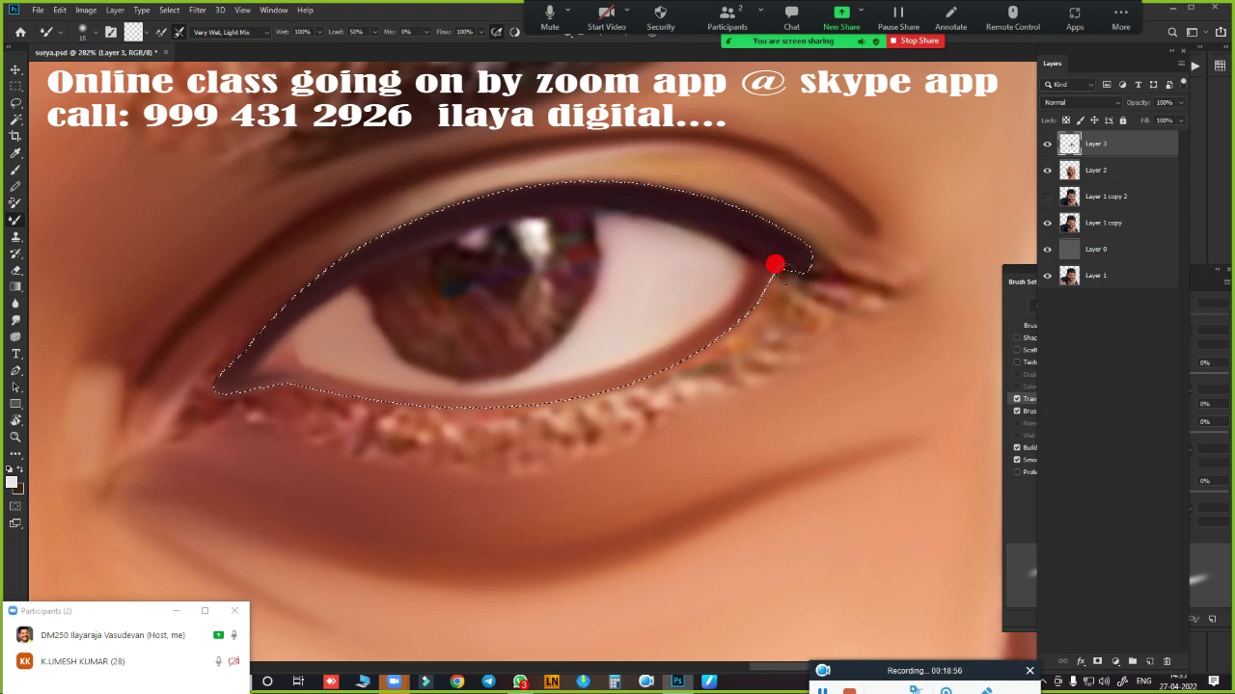
left_click_drag(774, 264, 808, 338)
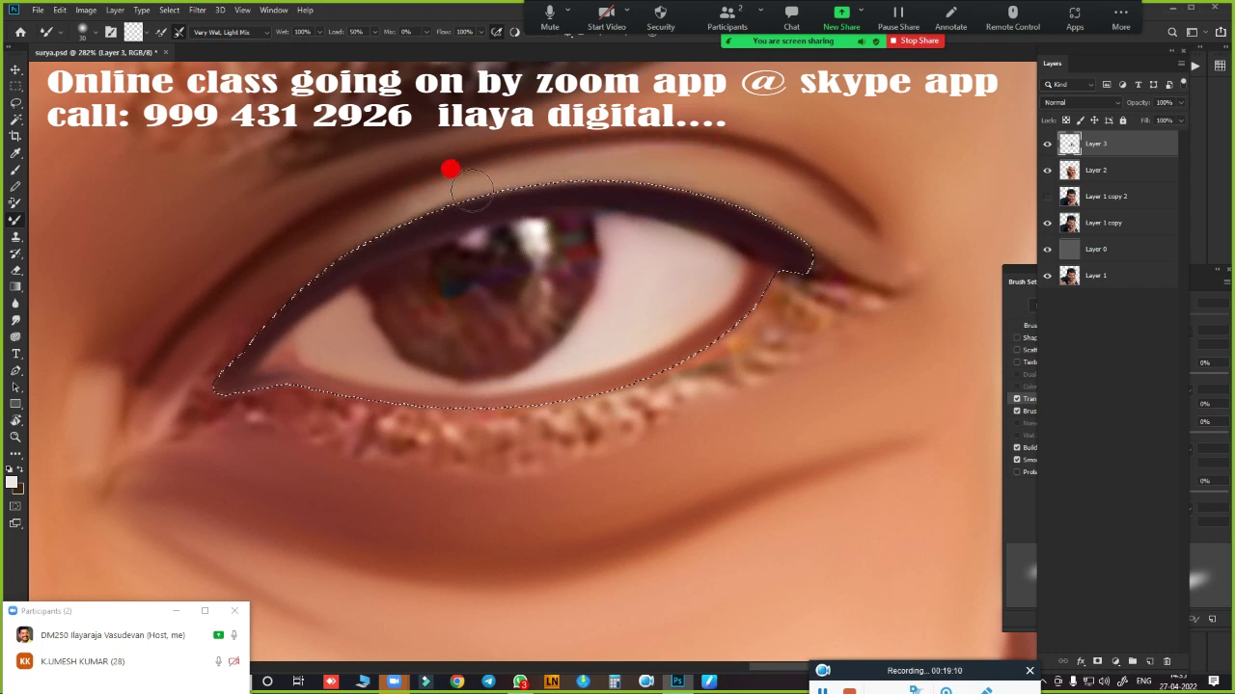
left_click_drag(486, 177, 208, 370)
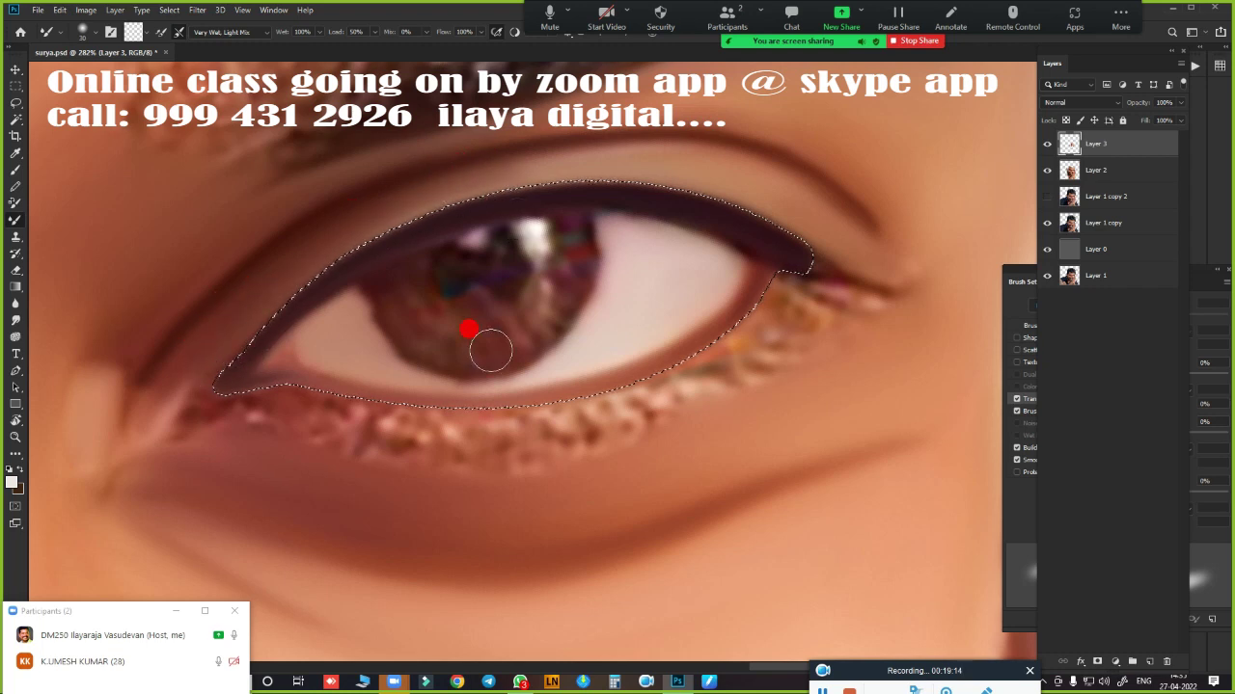
- Smudge the lid edges and the lower lash dots near the outer corner smooth
key("r")
mouse_move(331, 323)
left_mouse_down()
mouse_move(199, 336)
mouse_move(270, 242)
mouse_move(238, 303)
mouse_move(386, 199)
mouse_move(218, 400)
mouse_move(174, 386)
mouse_move(196, 373)
mouse_move(157, 428)
mouse_move(185, 391)
mouse_move(183, 419)
mouse_move(454, 405)
mouse_move(372, 389)
mouse_move(331, 406)
mouse_move(337, 392)
left_mouse_up()
mouse_move(609, 390)
left_mouse_down()
mouse_move(684, 376)
mouse_move(777, 295)
mouse_move(619, 375)
left_mouse_up()
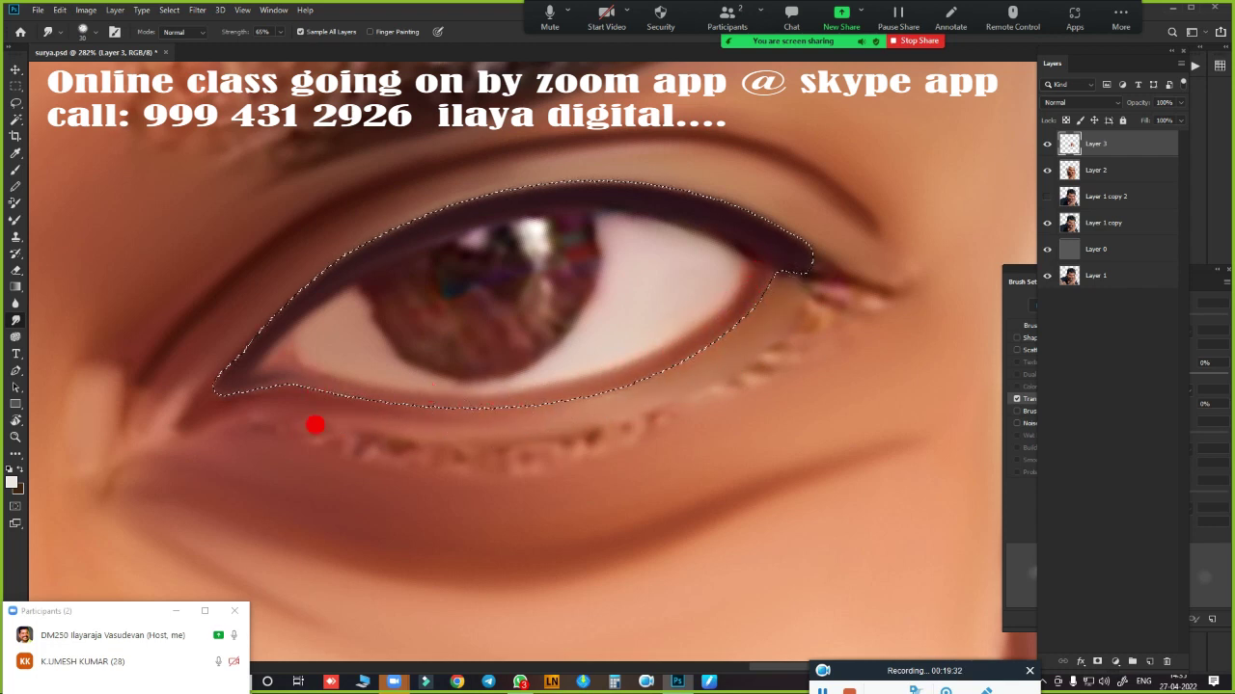
mouse_move(316, 424)
left_mouse_down()
mouse_move(202, 422)
mouse_move(347, 428)
mouse_move(566, 407)
mouse_move(479, 424)
left_mouse_up()
mouse_move(747, 312)
left_mouse_down()
mouse_move(805, 279)
mouse_move(723, 334)
left_mouse_up()
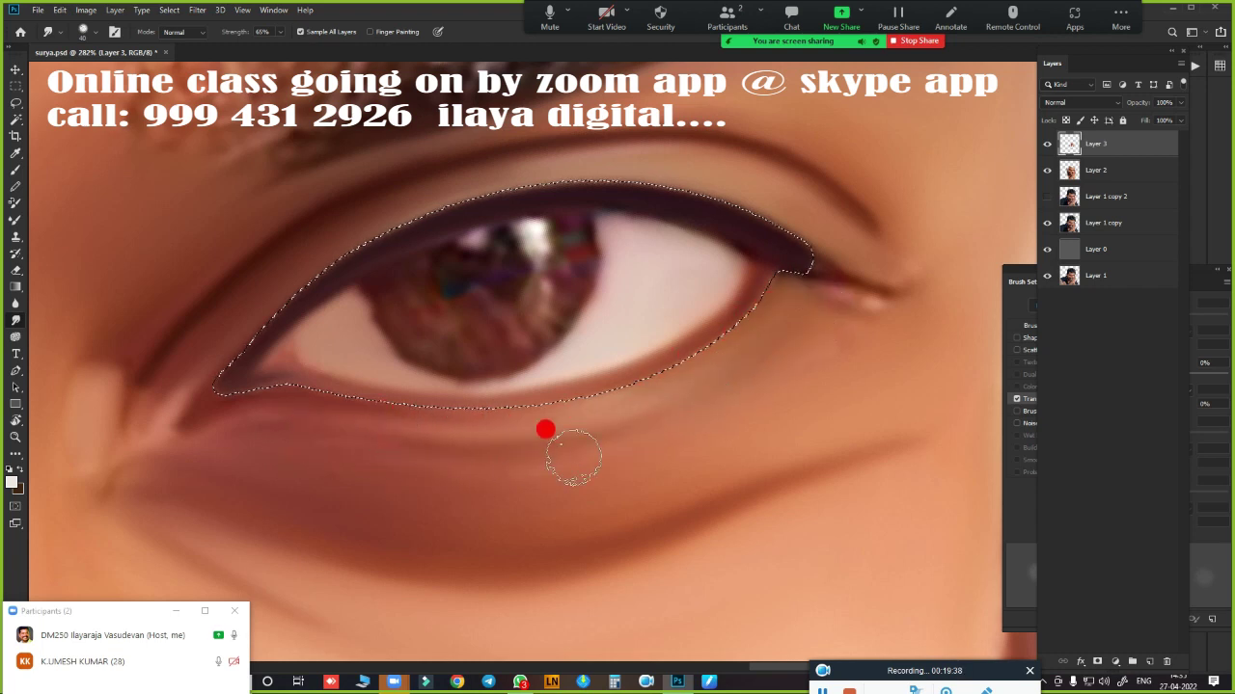
mouse_move(799, 295)
left_mouse_down()
mouse_move(821, 281)
mouse_move(843, 288)
mouse_move(869, 240)
mouse_move(833, 206)
mouse_move(859, 273)
mouse_move(820, 272)
mouse_move(672, 403)
mouse_move(761, 414)
mouse_move(750, 425)
mouse_move(537, 416)
mouse_move(515, 427)
mouse_move(535, 371)
mouse_move(485, 386)
mouse_move(476, 405)
mouse_move(566, 318)
mouse_move(551, 342)
left_mouse_up()
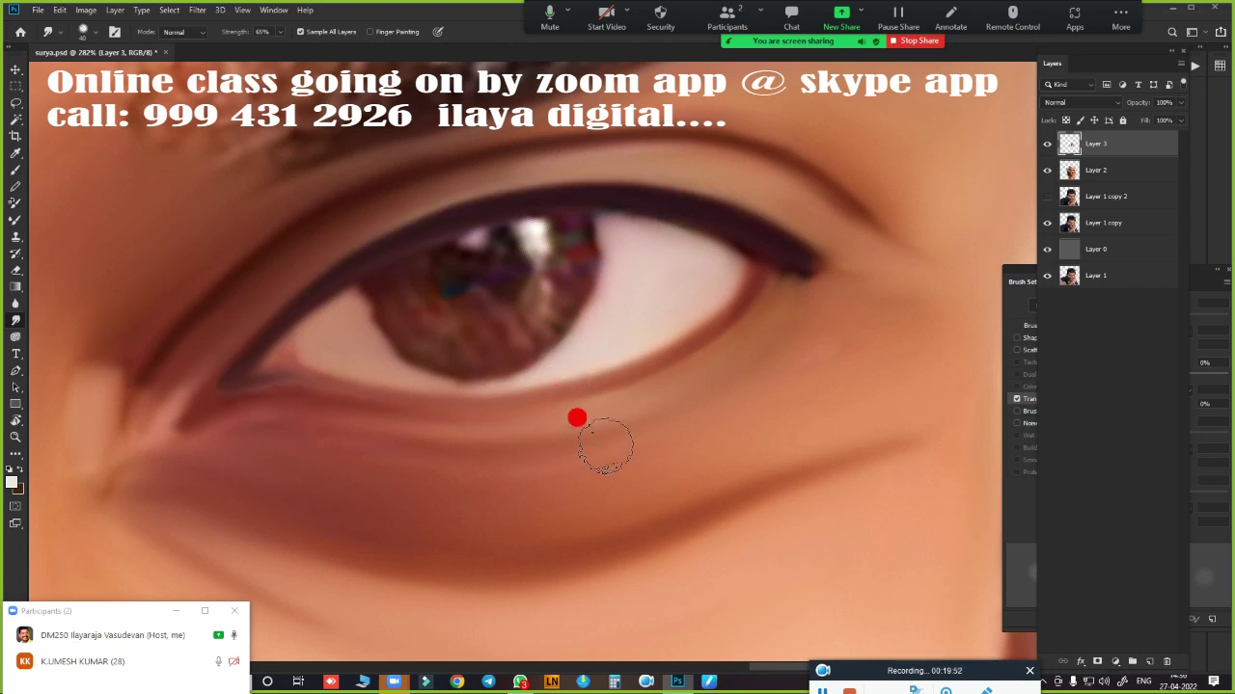
- Recentre on the right eye, then toggle Layer 3 off and make Layer 2 active to compare
scroll(576, 416, "down", 5)
left_click_drag(669, 469, 627, 264)
left_click(639, 504)
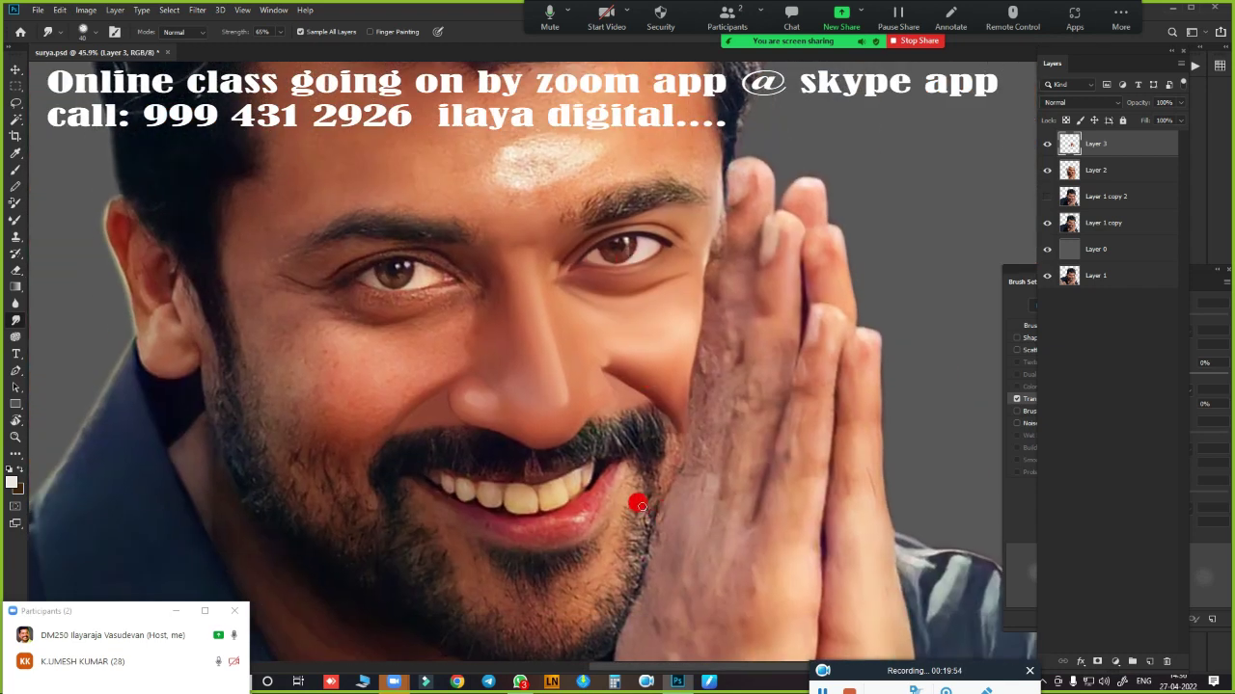
scroll(575, 284, "up", 3)
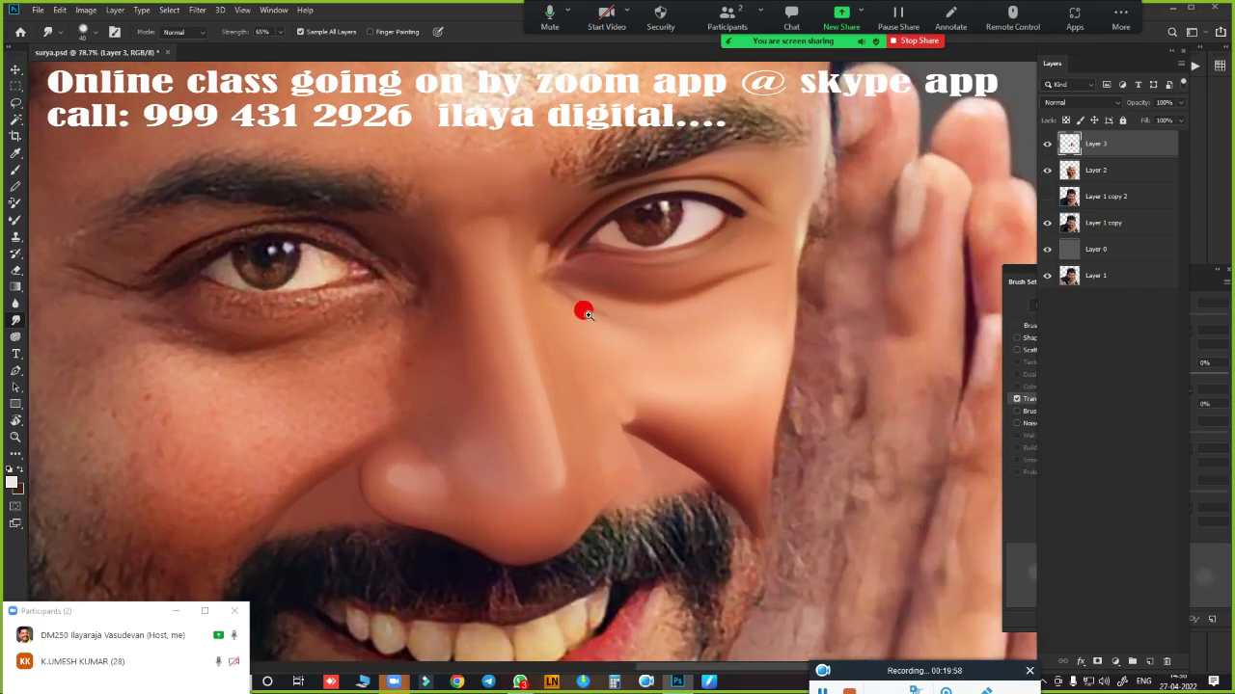
scroll(583, 311, "up", 6)
left_click_drag(653, 344, 442, 457)
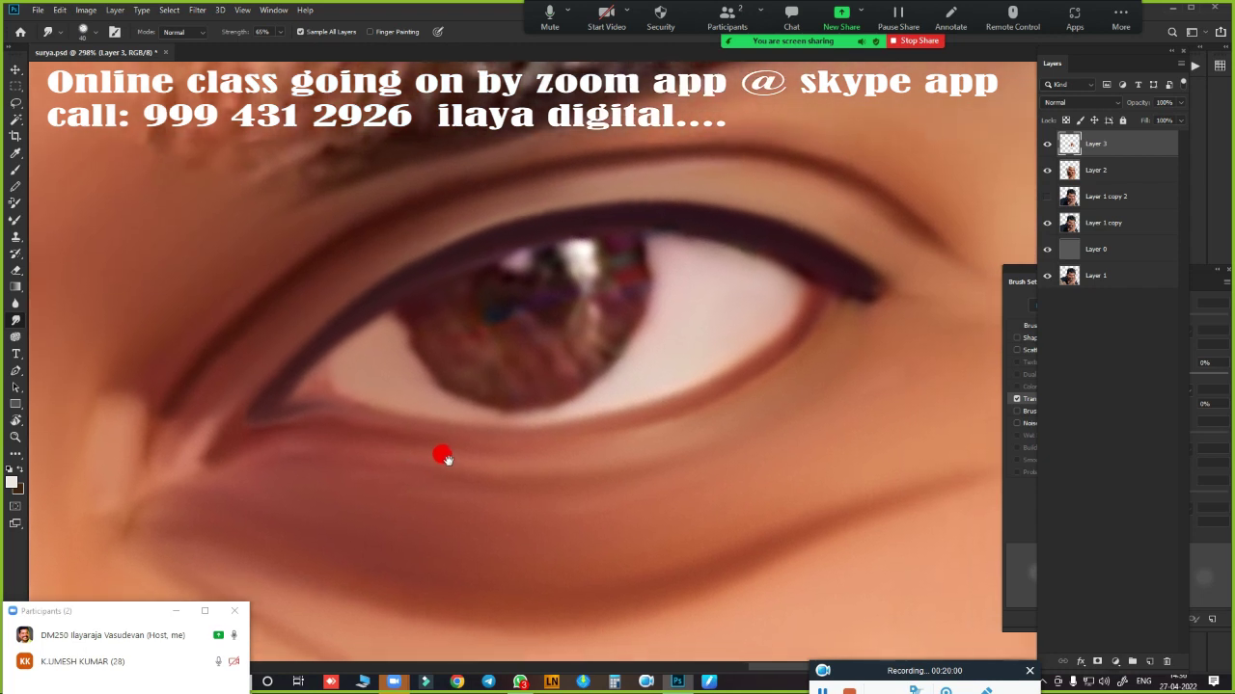
scroll(536, 450, "down", 2)
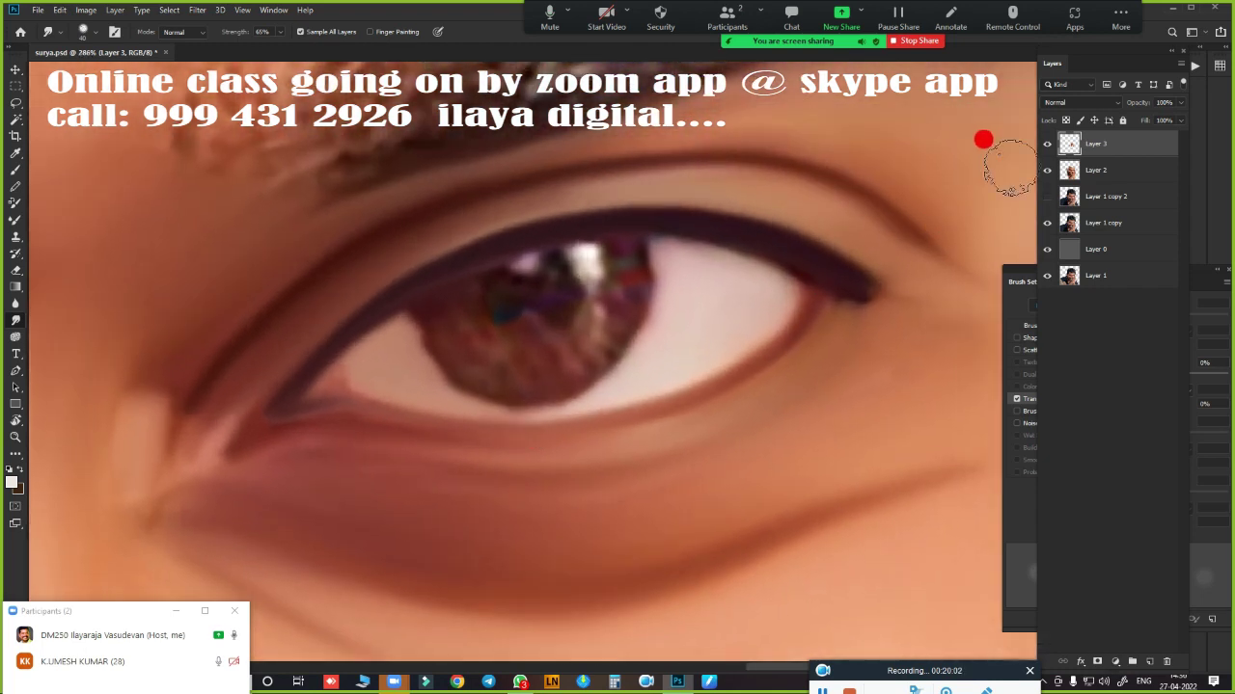
left_click(1048, 143)
left_click(1048, 143)
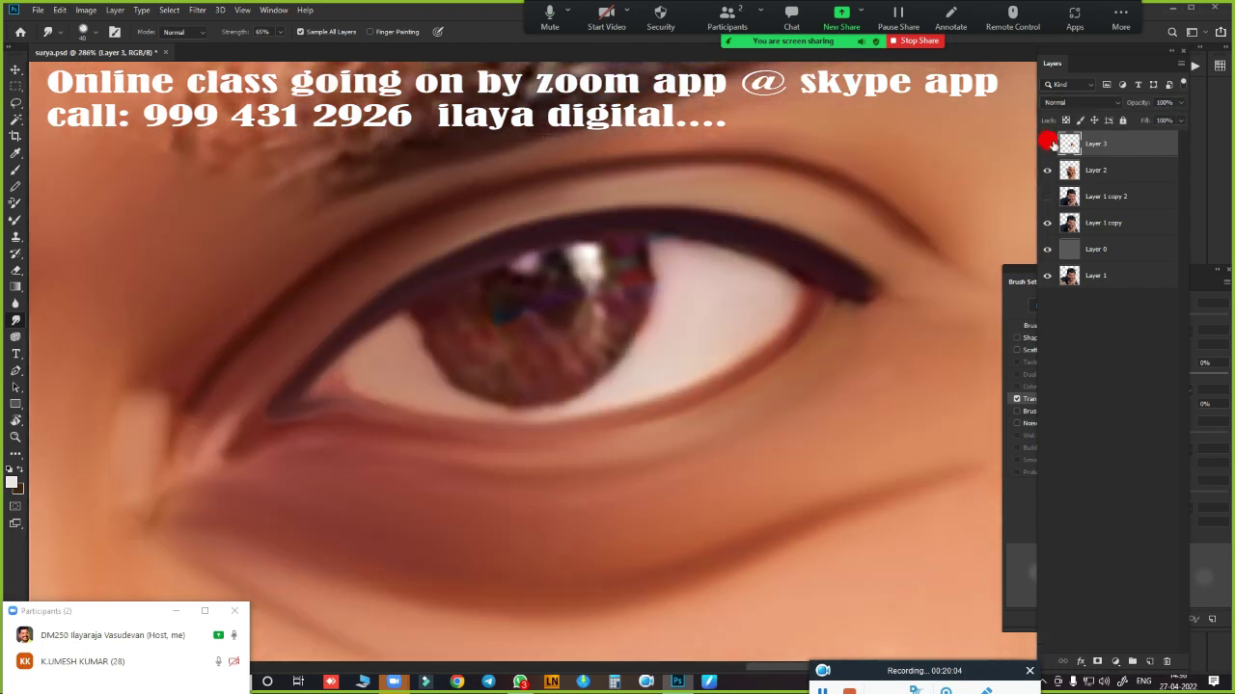
left_click(1048, 143)
left_click(1096, 169)
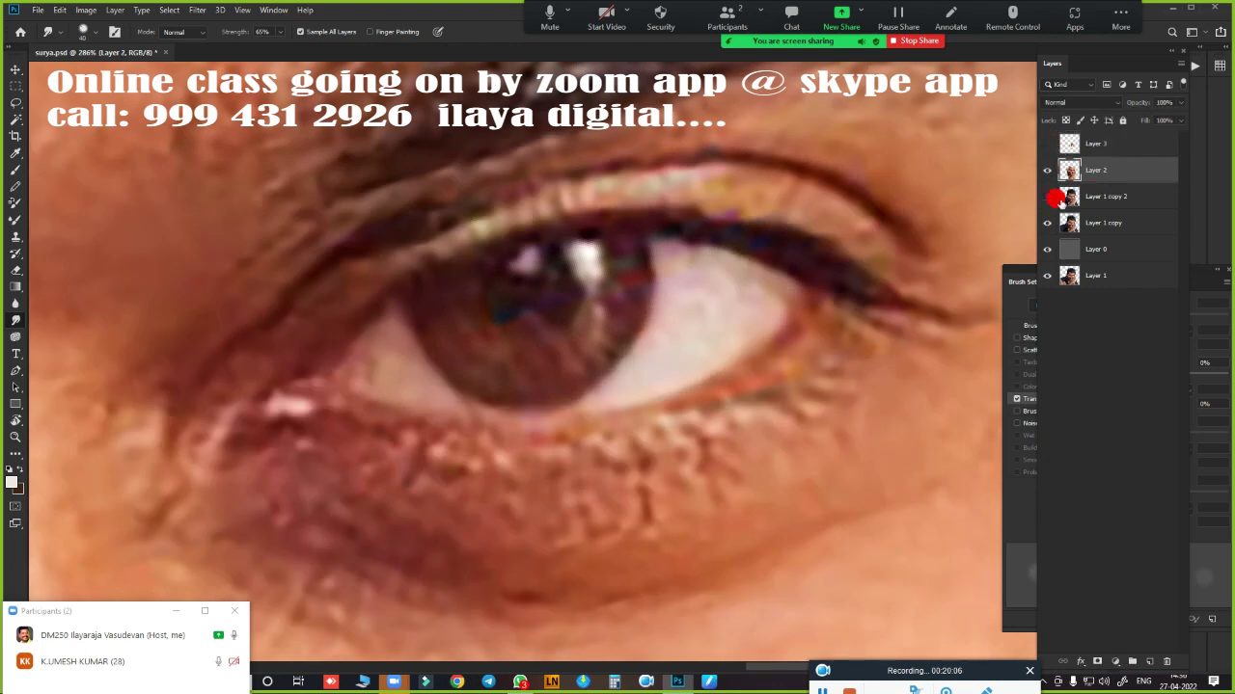
- Trace a new pen path around the eye opening, including the inner corner, and load it as a selection
key("p")
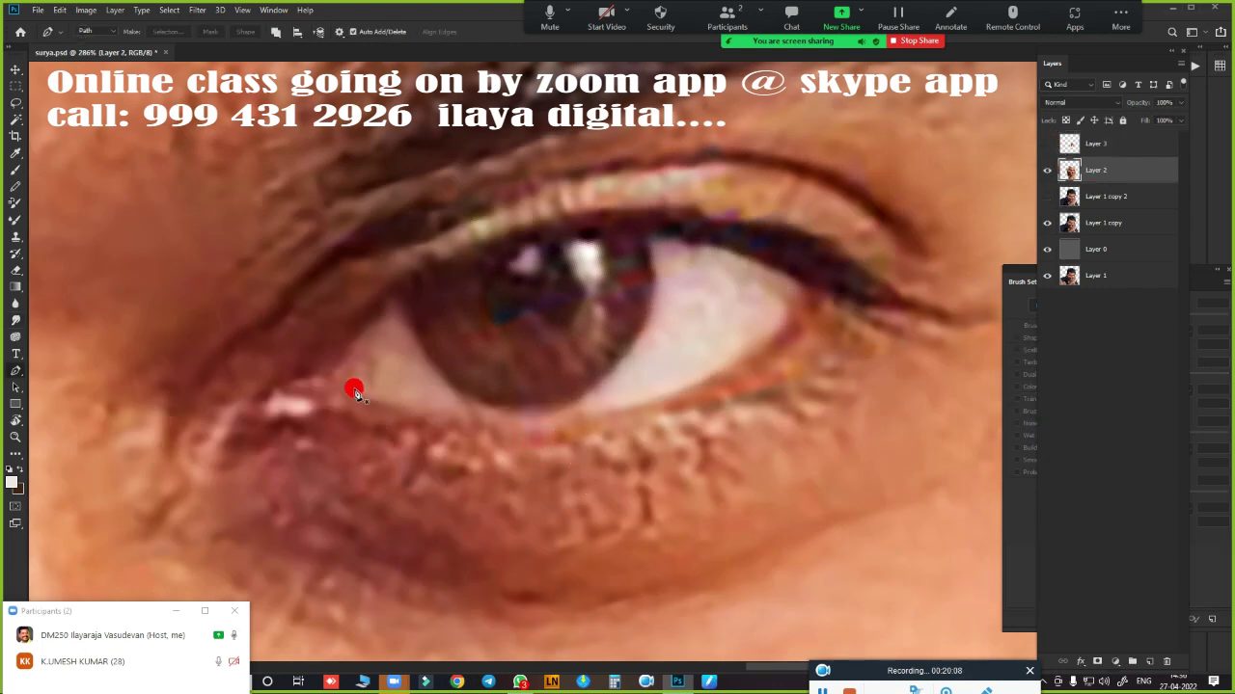
left_click(346, 395)
scroll(728, 450, "down", 3)
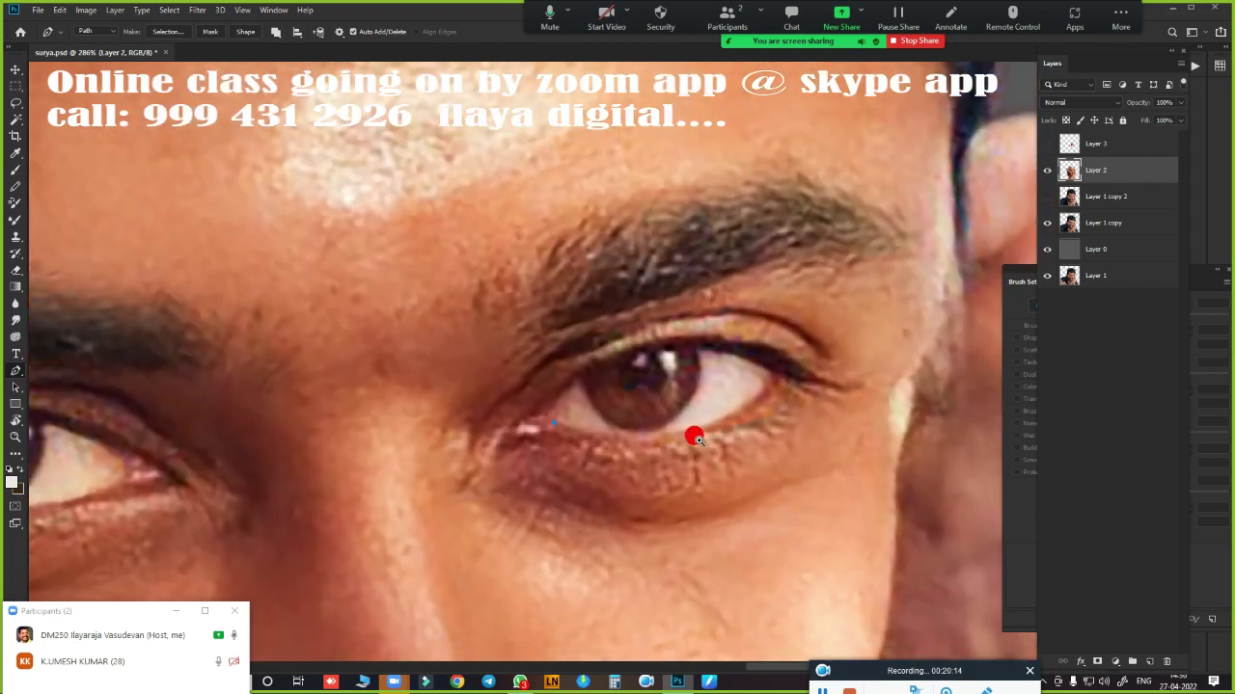
scroll(695, 433, "up", 2)
scroll(625, 390, "up", 2)
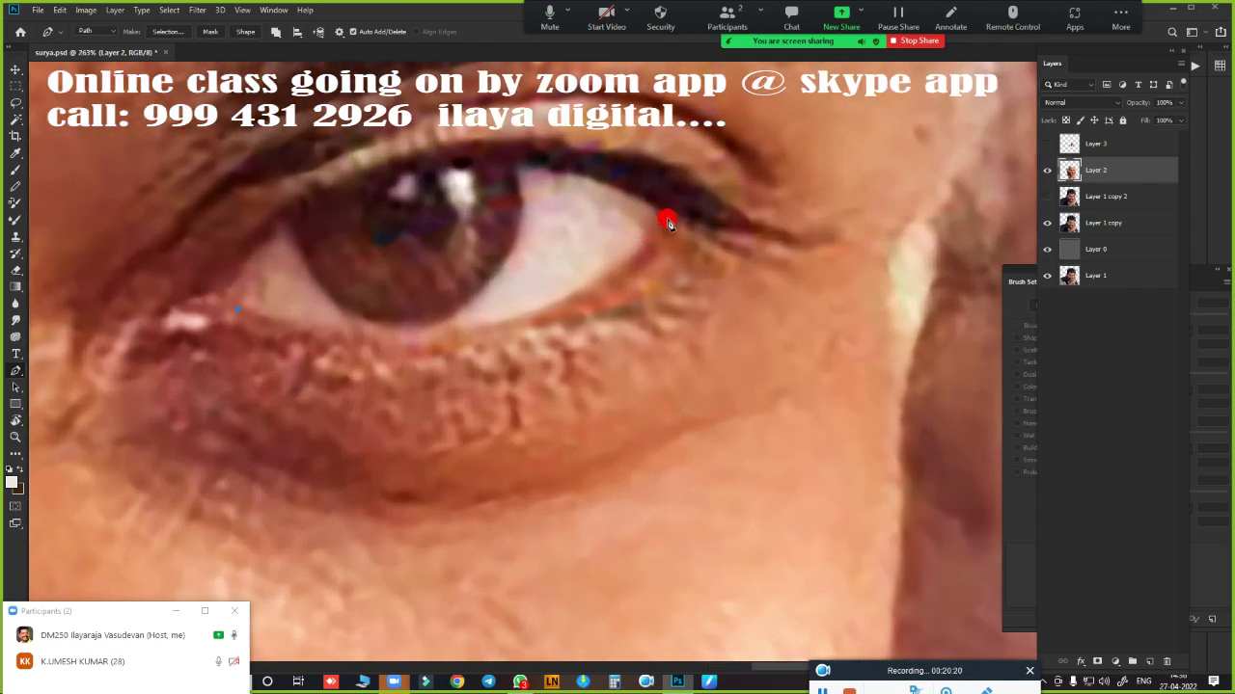
mouse_move(667, 221)
left_mouse_down()
mouse_move(780, 146)
mouse_move(792, 113)
left_mouse_up()
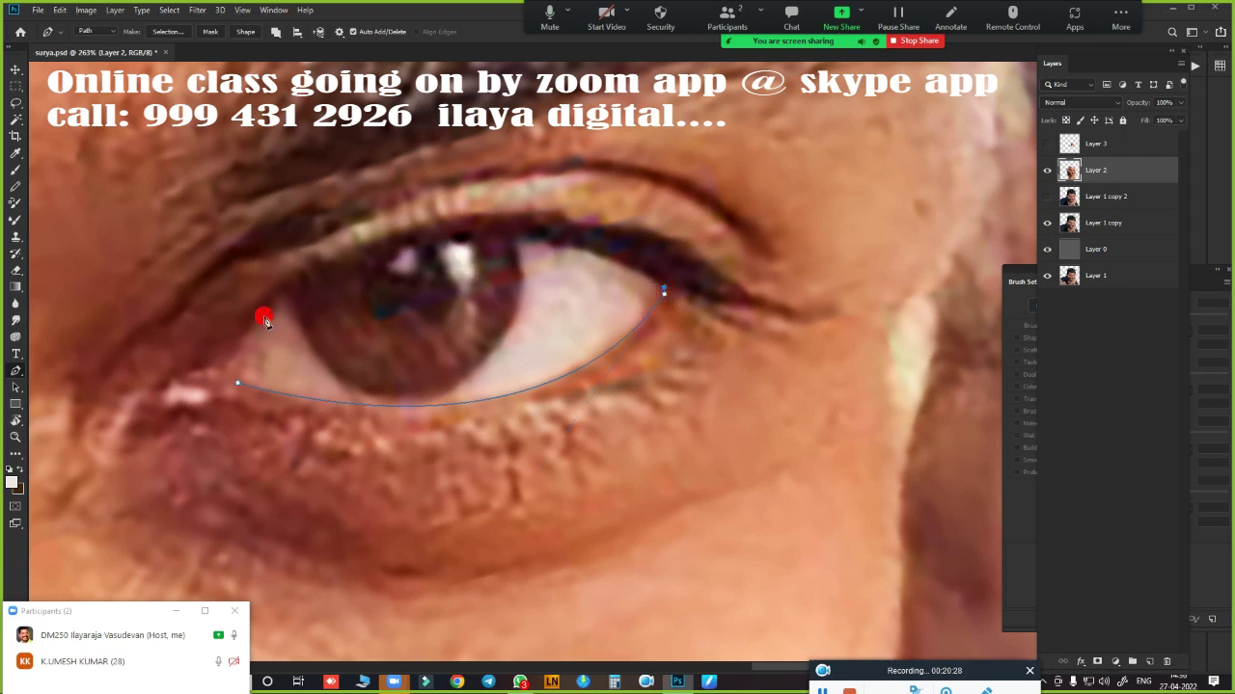
mouse_move(227, 353)
left_mouse_down()
mouse_move(165, 414)
mouse_move(116, 517)
mouse_move(40, 570)
mouse_move(19, 565)
mouse_move(71, 534)
mouse_move(47, 564)
mouse_move(64, 570)
left_mouse_up()
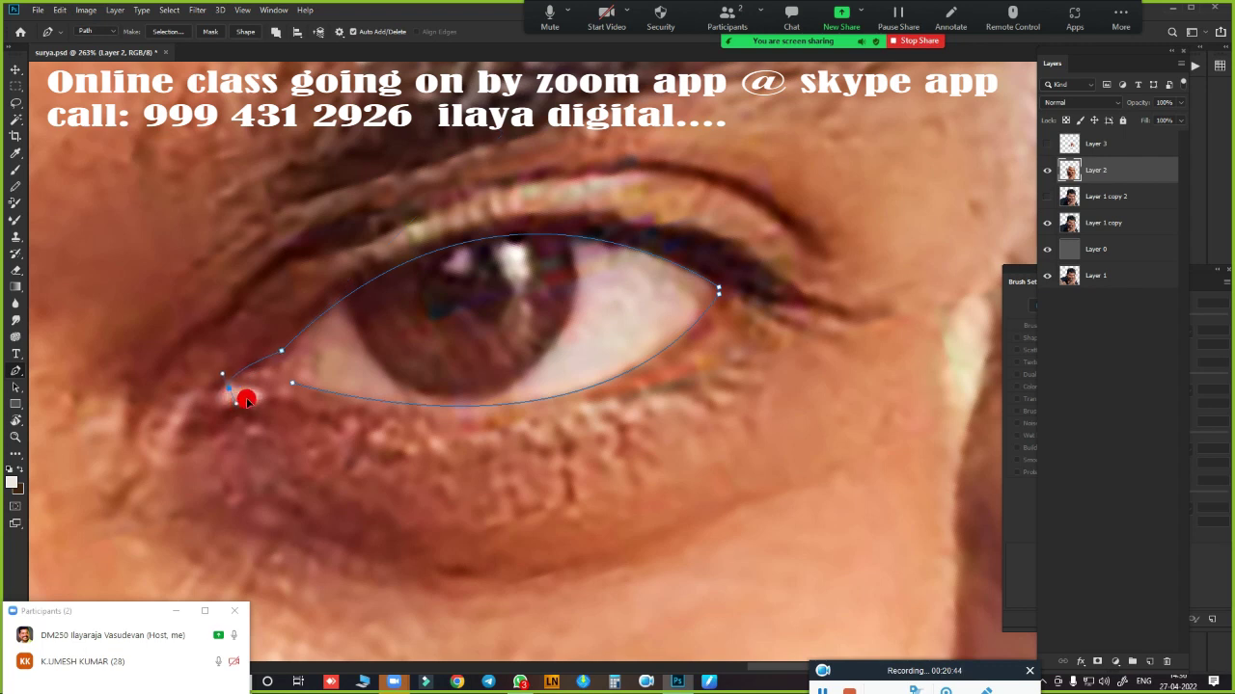
key("ctrl+Return")
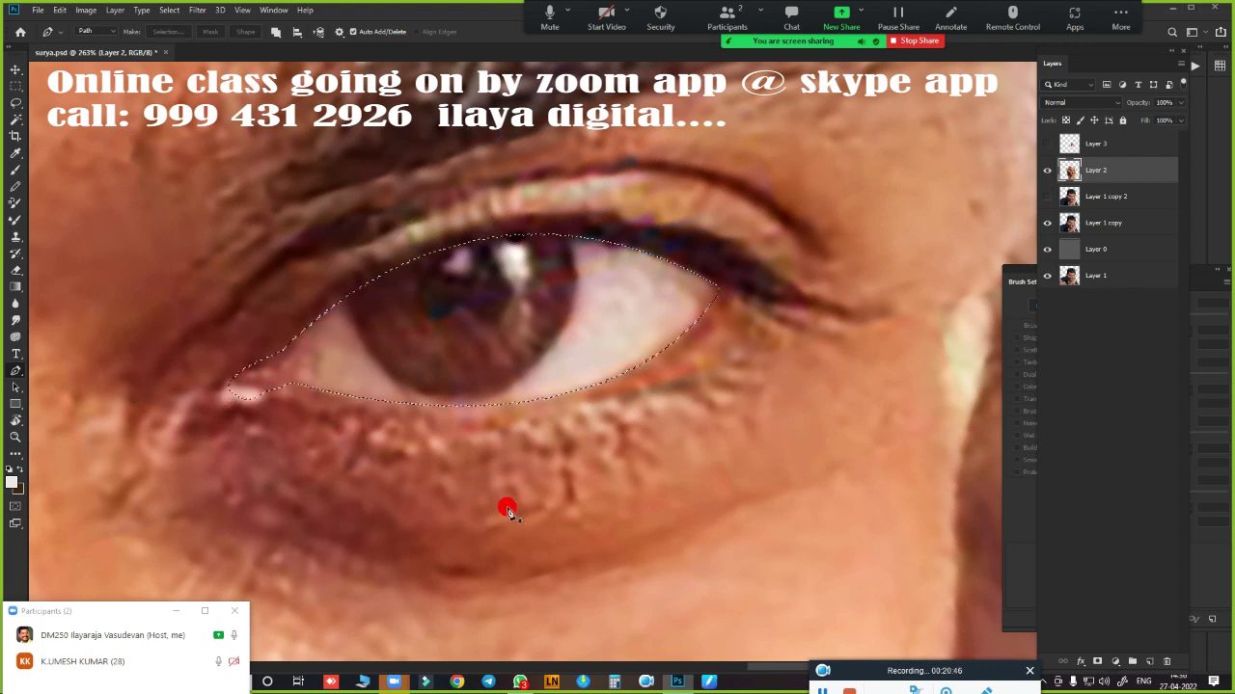
- Reactivate Layer 3 and smudge the dark upper-lid colour past the outer eye corner
left_click(1102, 142)
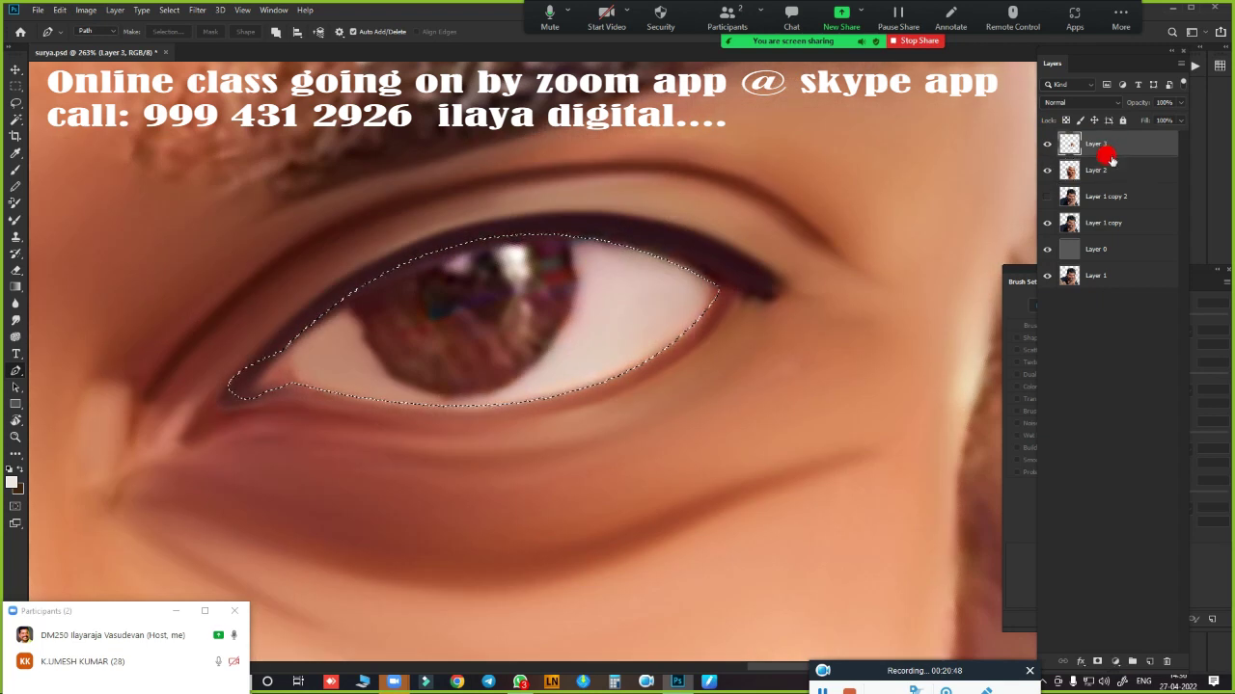
left_click(535, 402, "ctrl")
left_click_drag(542, 403, 618, 335)
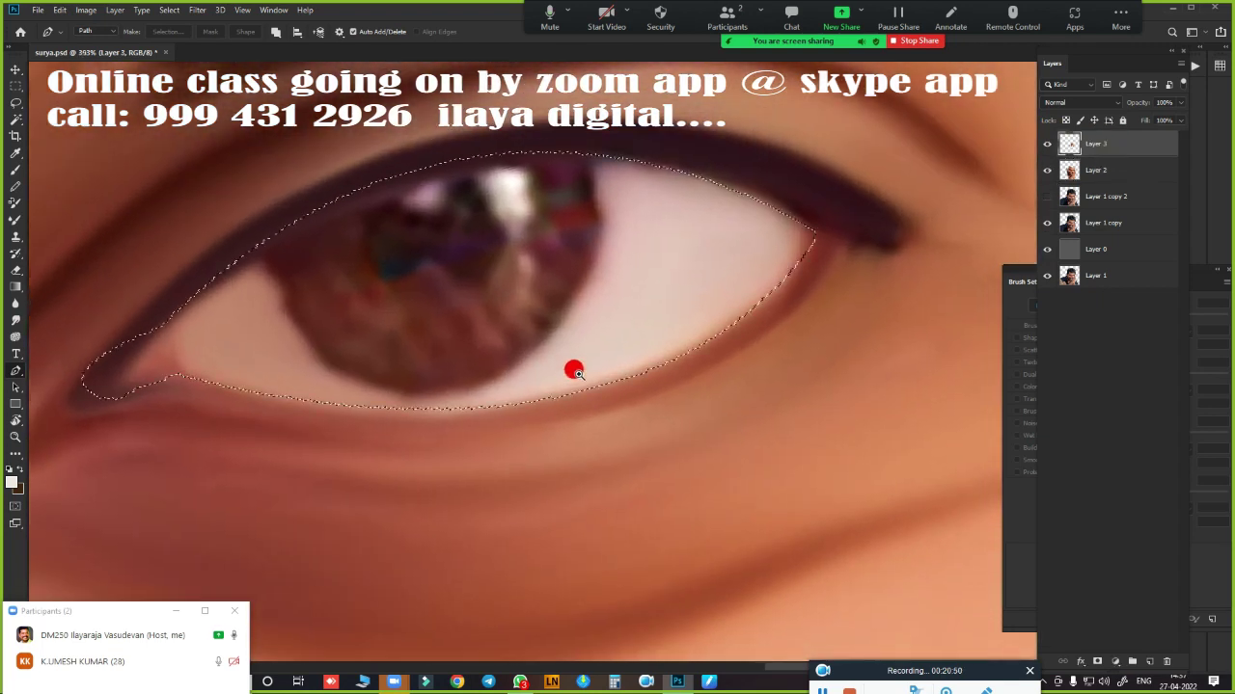
key("r")
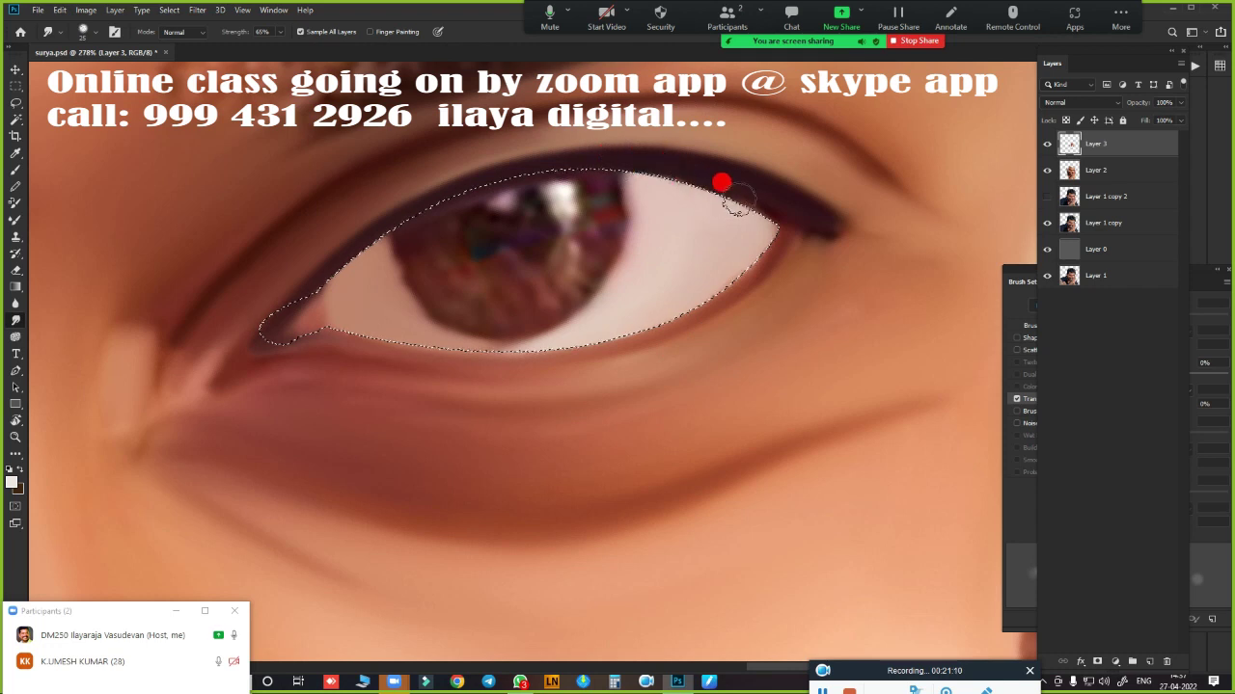
mouse_move(801, 239)
left_mouse_down()
mouse_move(859, 227)
mouse_move(803, 231)
left_mouse_up()
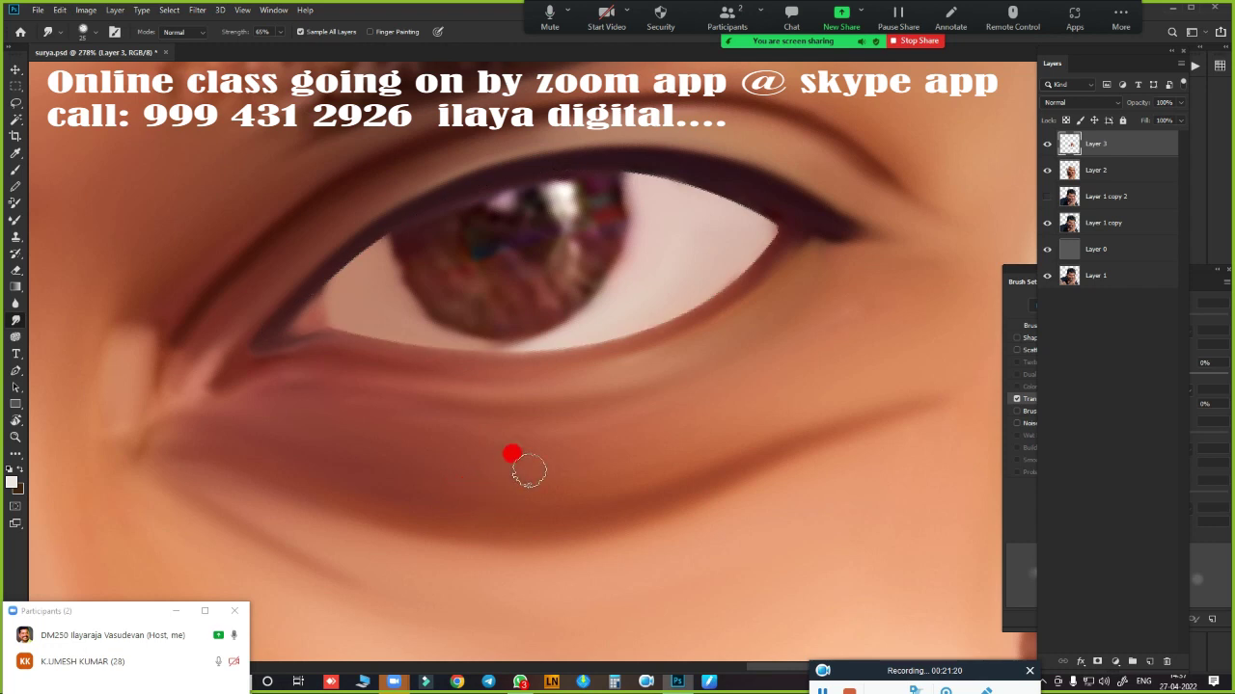
- Smudge the lower eye white lightly and smooth the upper eyelid edge with a larger brush
scroll(492, 489, "down", 2)
scroll(492, 489, "down", 2)
scroll(488, 496, "down", 2)
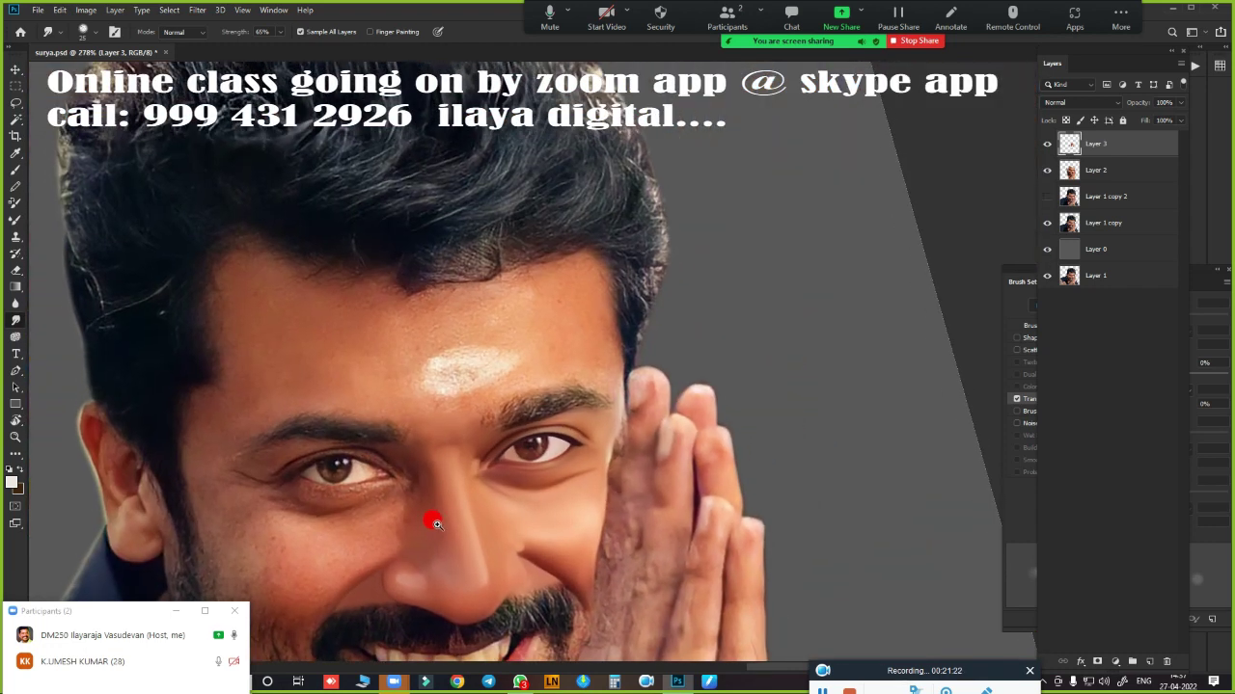
scroll(430, 518, "up", 3)
scroll(475, 523, "up", 2)
scroll(543, 474, "up", 1)
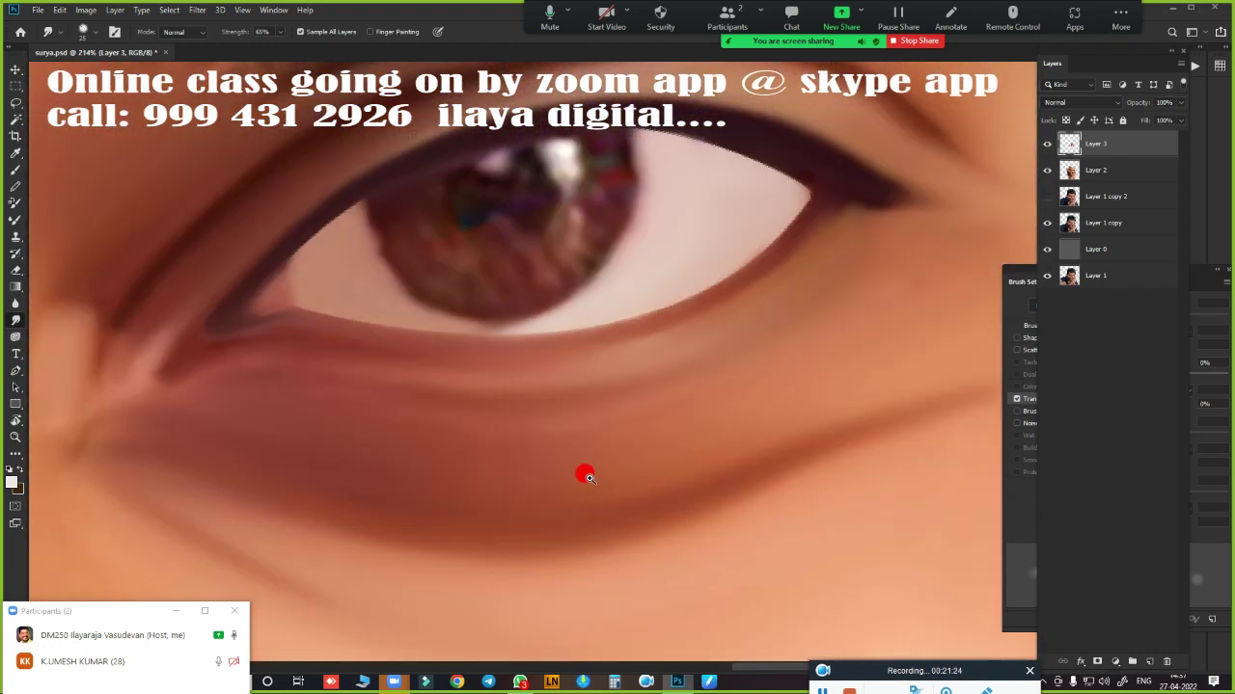
scroll(584, 474, "up", 1)
left_click_drag(574, 421, 603, 509)
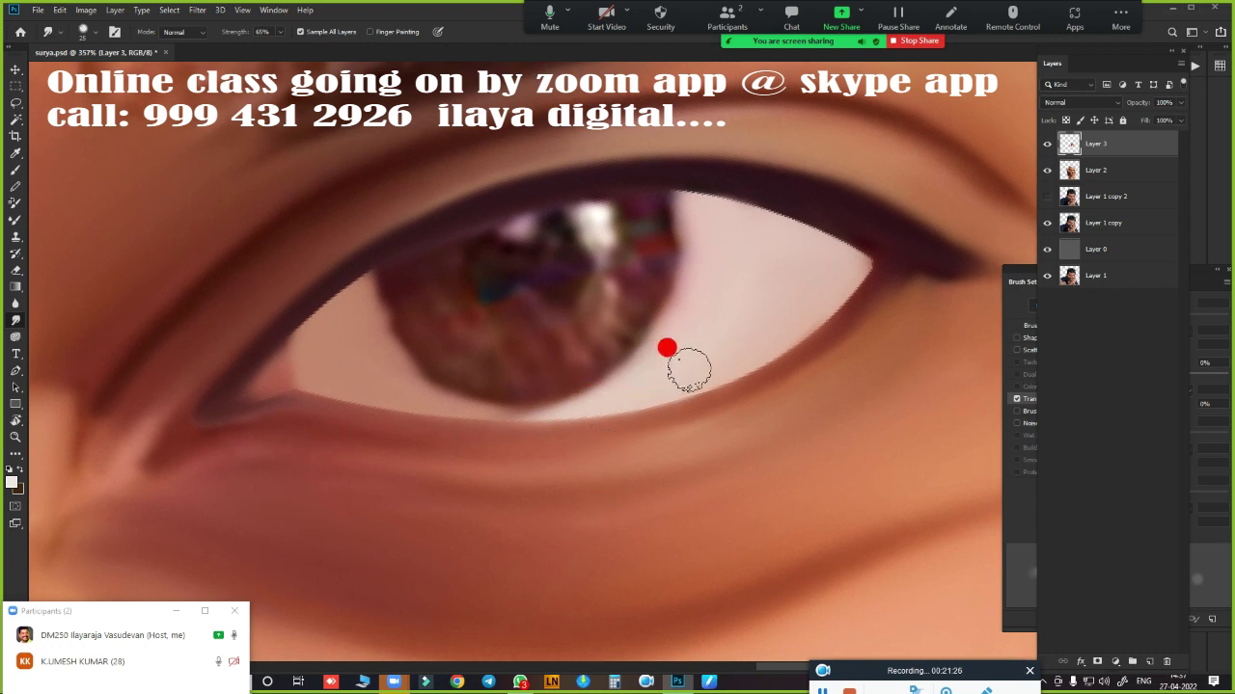
left_click_drag(697, 372, 706, 379)
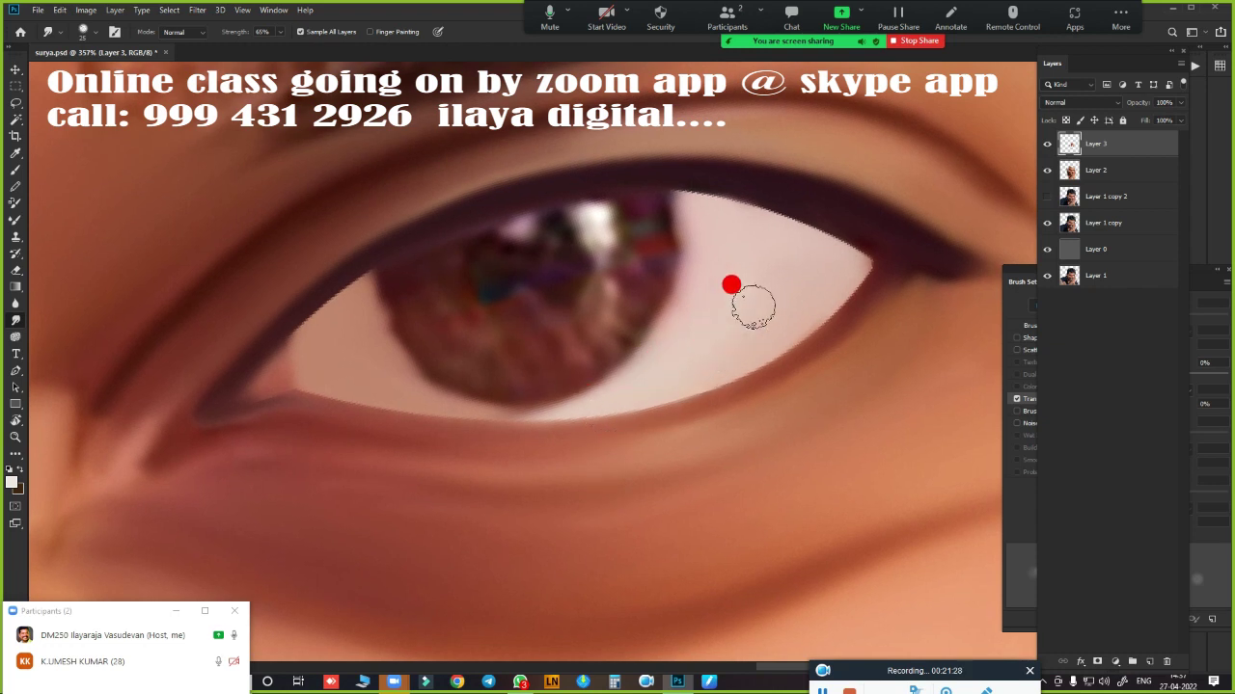
mouse_move(686, 184)
left_mouse_down()
mouse_move(672, 182)
mouse_move(763, 196)
mouse_move(871, 245)
mouse_move(876, 261)
mouse_move(842, 319)
mouse_move(791, 358)
mouse_move(650, 410)
mouse_move(499, 426)
mouse_move(394, 420)
mouse_move(523, 408)
mouse_move(496, 394)
mouse_move(248, 397)
mouse_move(233, 383)
mouse_move(274, 318)
left_mouse_up()
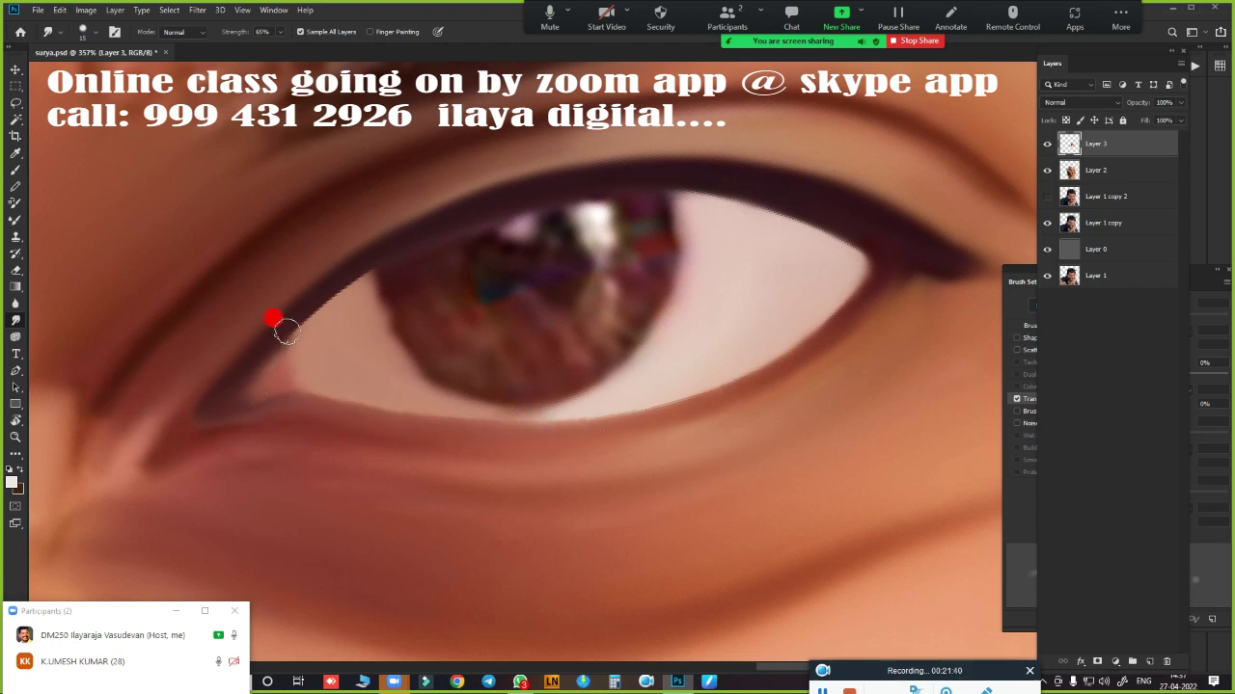
left_click_drag(365, 262, 298, 327)
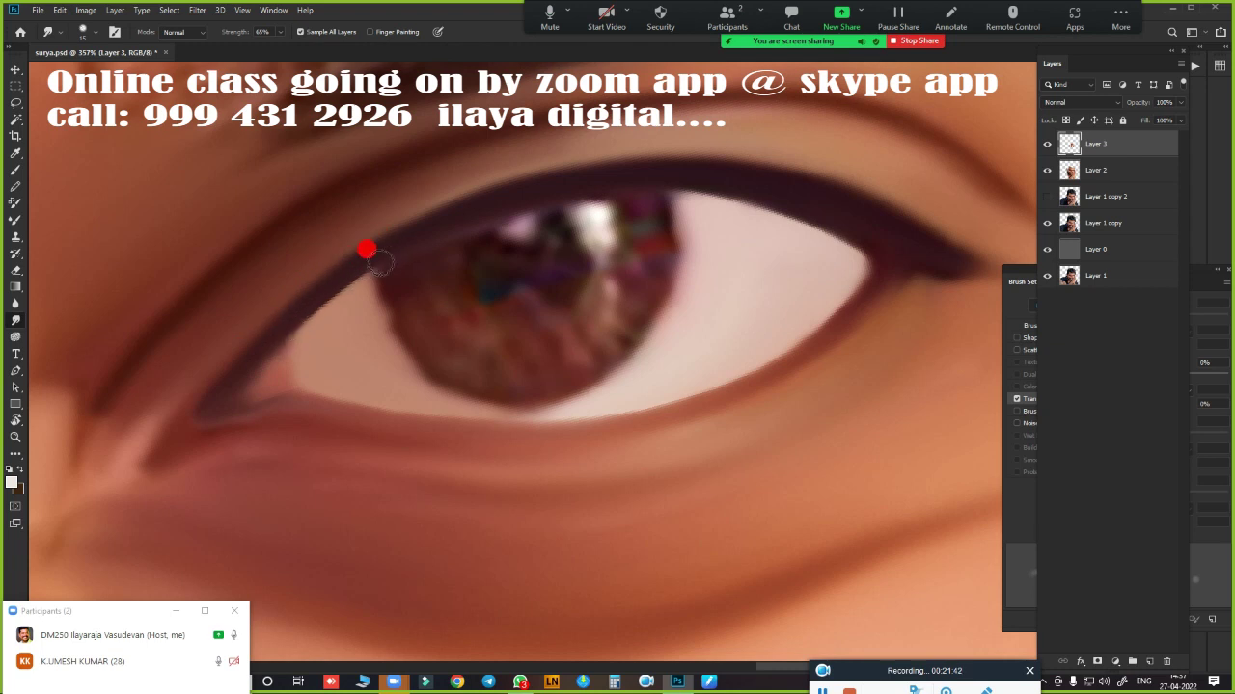
key("]")
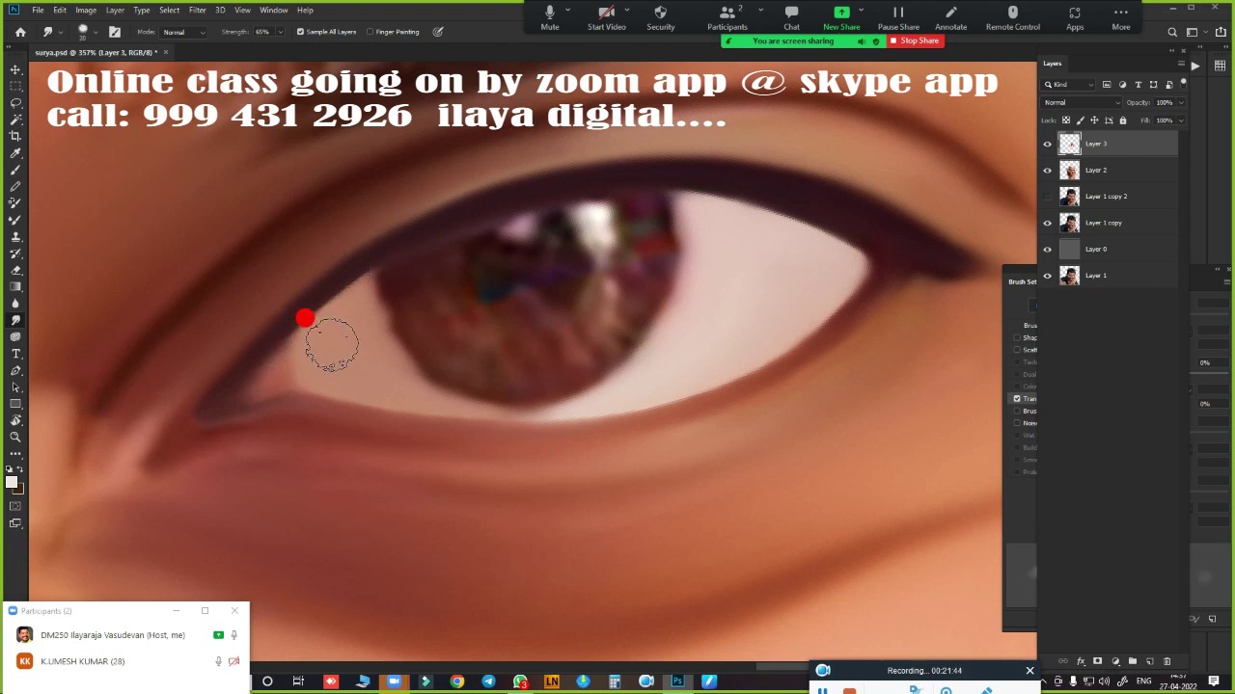
mouse_move(304, 318)
left_mouse_down()
mouse_move(284, 333)
mouse_move(292, 408)
mouse_move(208, 399)
mouse_move(509, 395)
mouse_move(187, 430)
mouse_move(168, 449)
mouse_move(165, 435)
mouse_move(180, 447)
mouse_move(247, 418)
mouse_move(212, 419)
mouse_move(169, 449)
mouse_move(406, 417)
mouse_move(667, 325)
mouse_move(433, 261)
mouse_move(433, 341)
mouse_move(982, 214)
left_mouse_up()
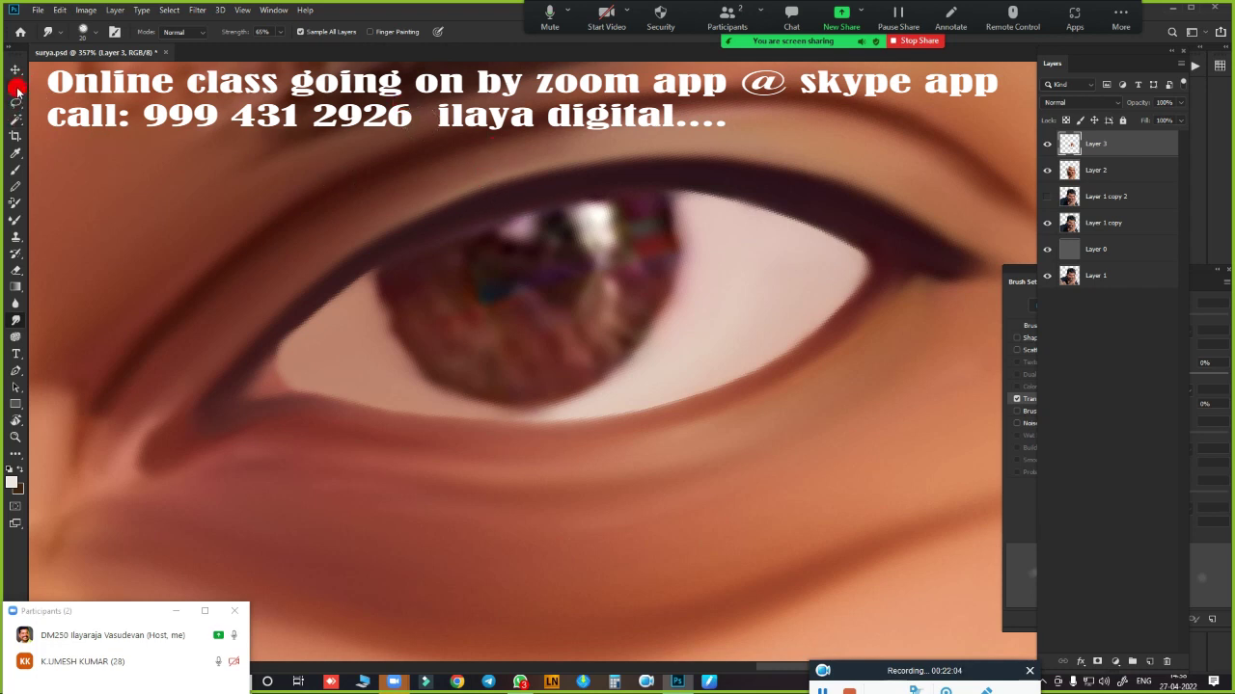
- With Layer 3 hidden and Layer 2 active, draw an elliptical selection around the iris
left_click_drag(16, 87, 41, 101)
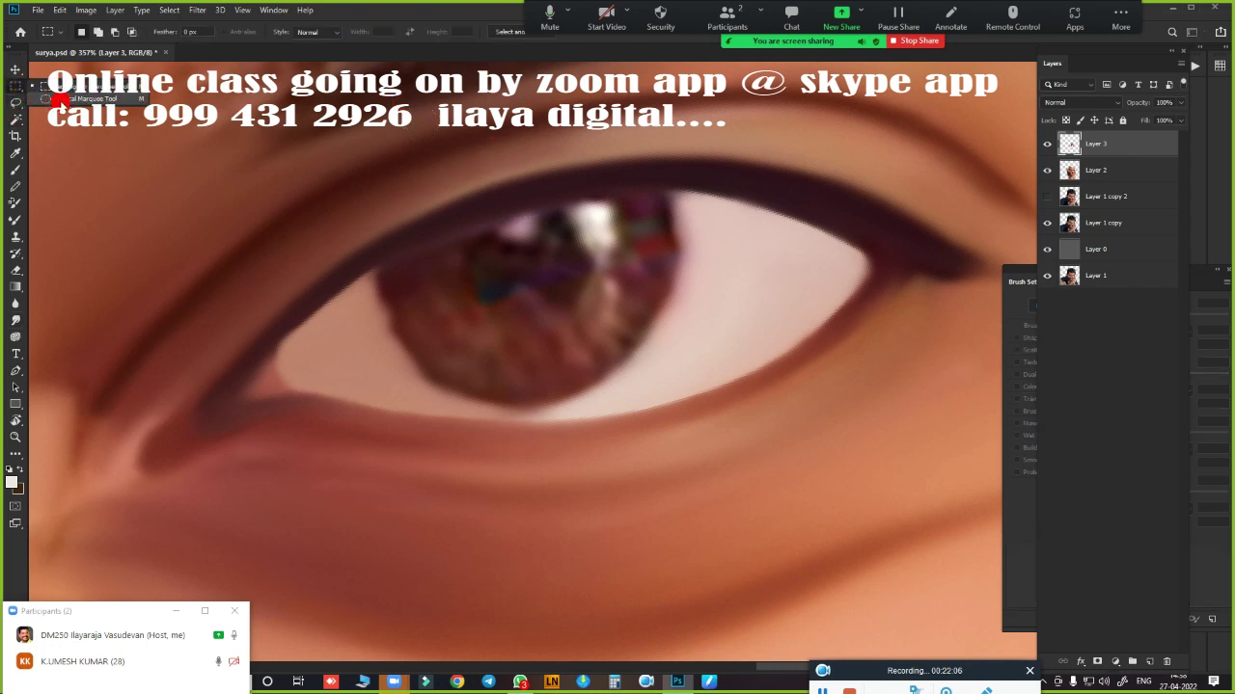
left_click(60, 99)
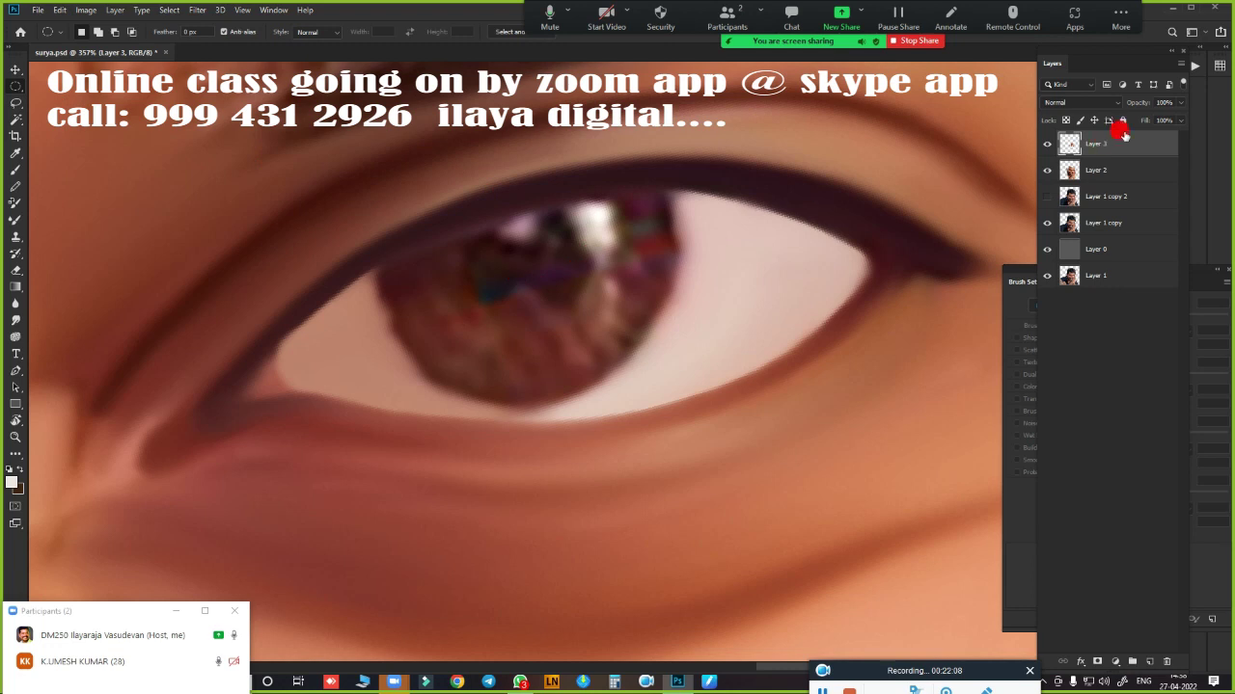
left_click(1046, 143)
left_click(1104, 175)
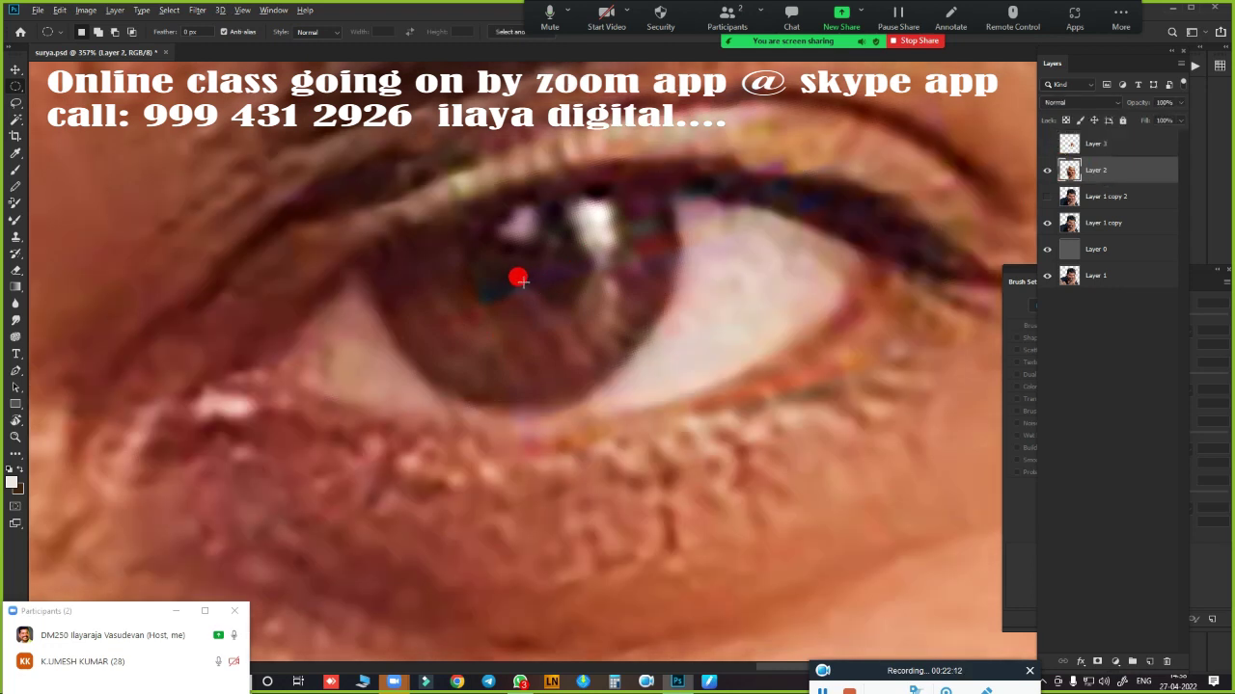
left_click_drag(519, 275, 733, 493)
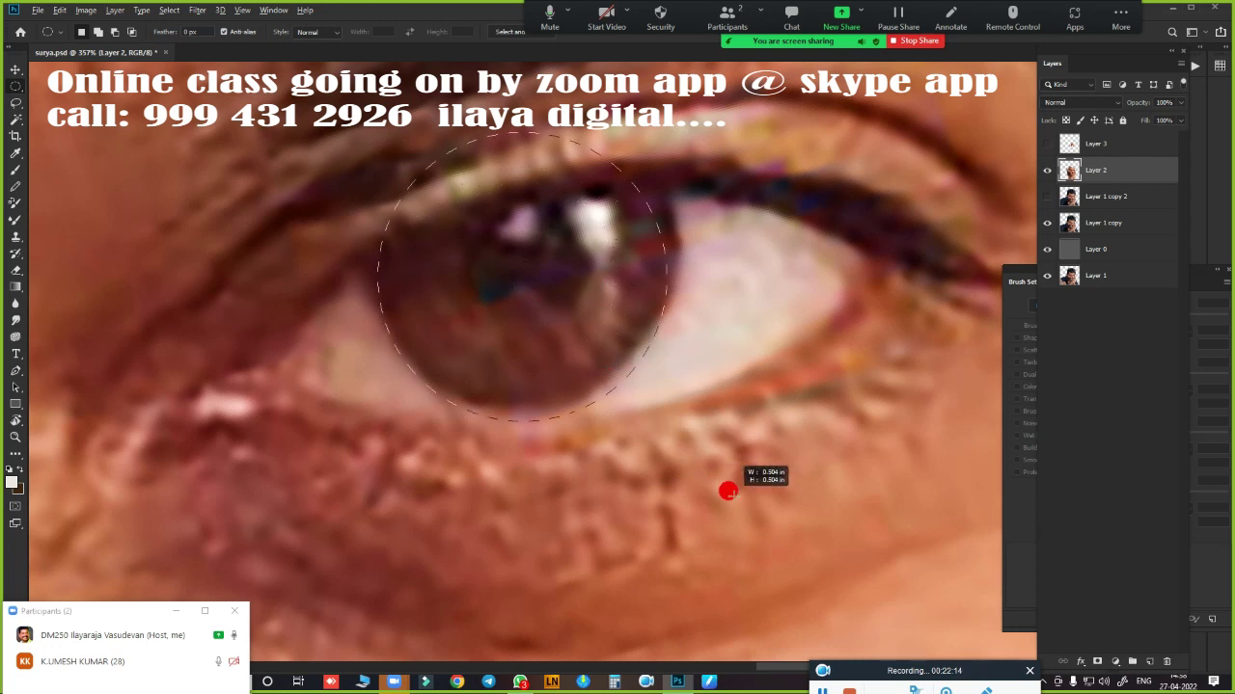
left_click_drag(611, 344, 594, 311)
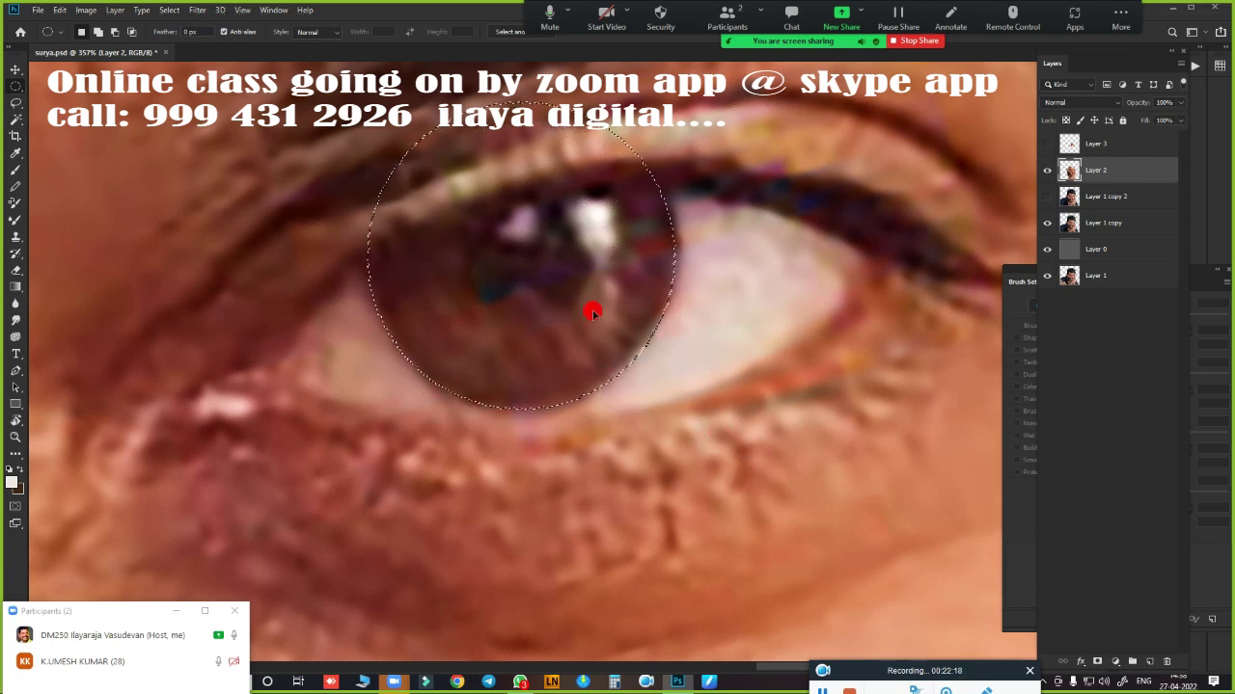
- Hide Layer 1 copy 2, show and select Layer 3, nudge the circle right and feather it
left_click(1046, 196)
left_click(1046, 143)
left_click(1104, 142)
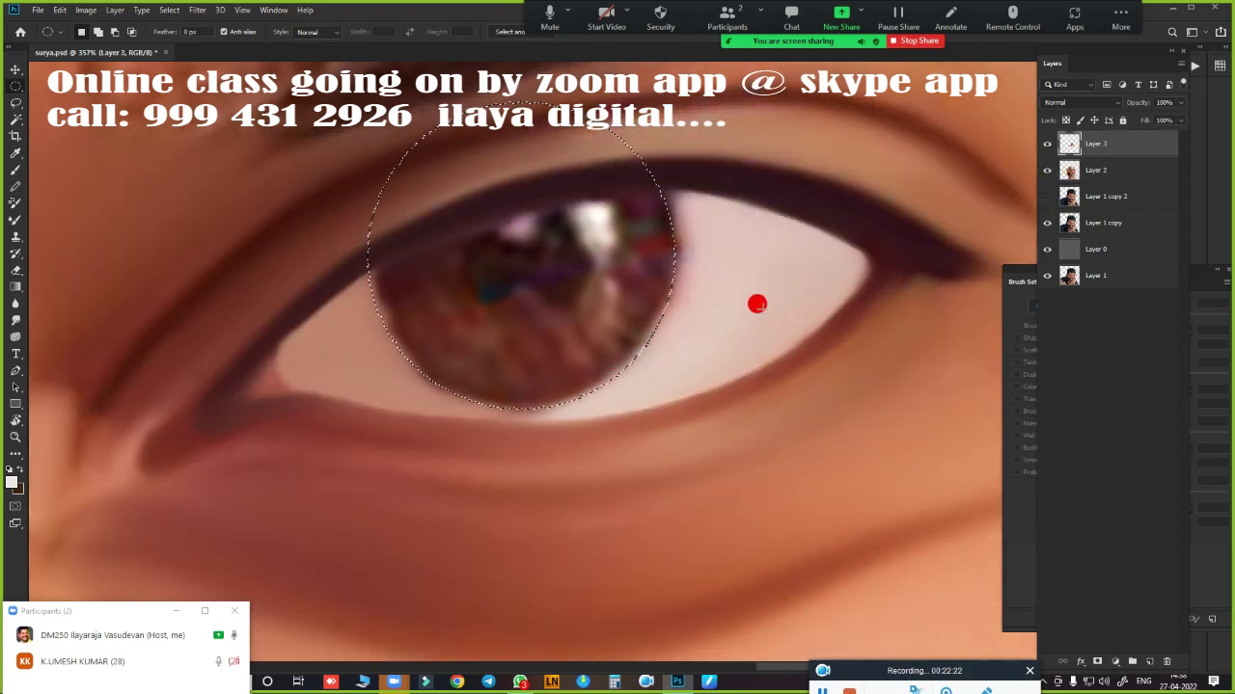
key("Right")
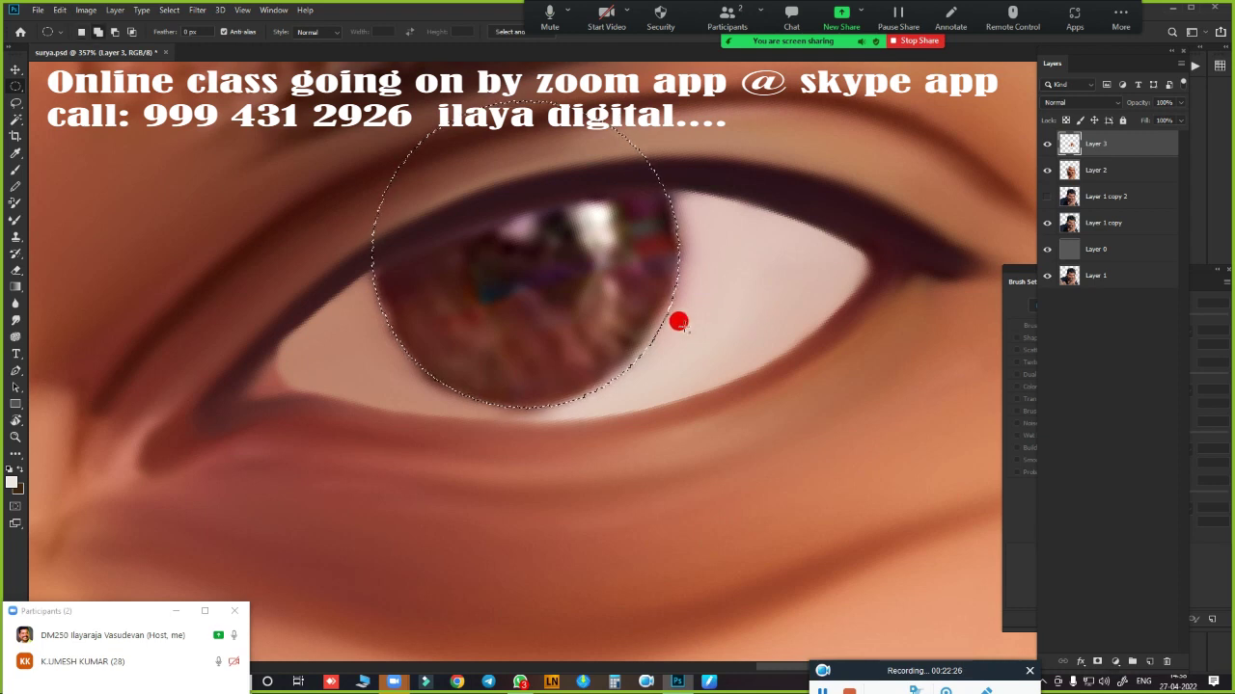
key("shift+F6")
key("Return")
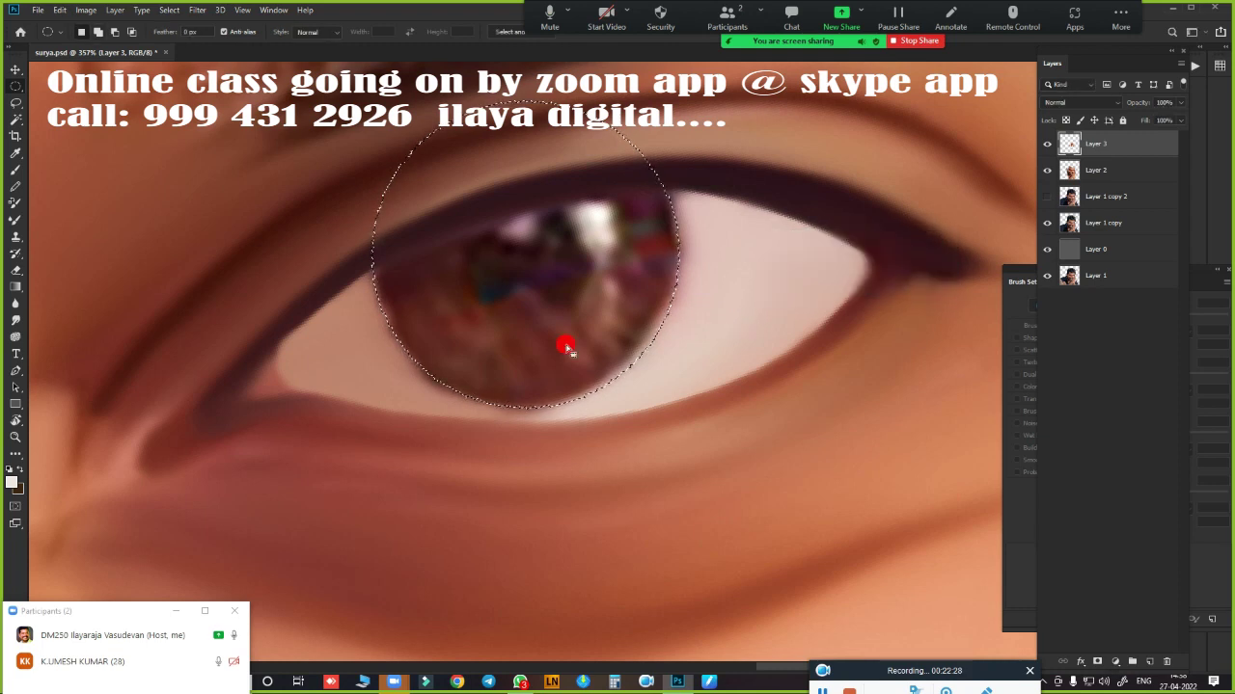
- Smudge the iris so pupil tones blend over the highlights, then deselect and zoom out
key("r")
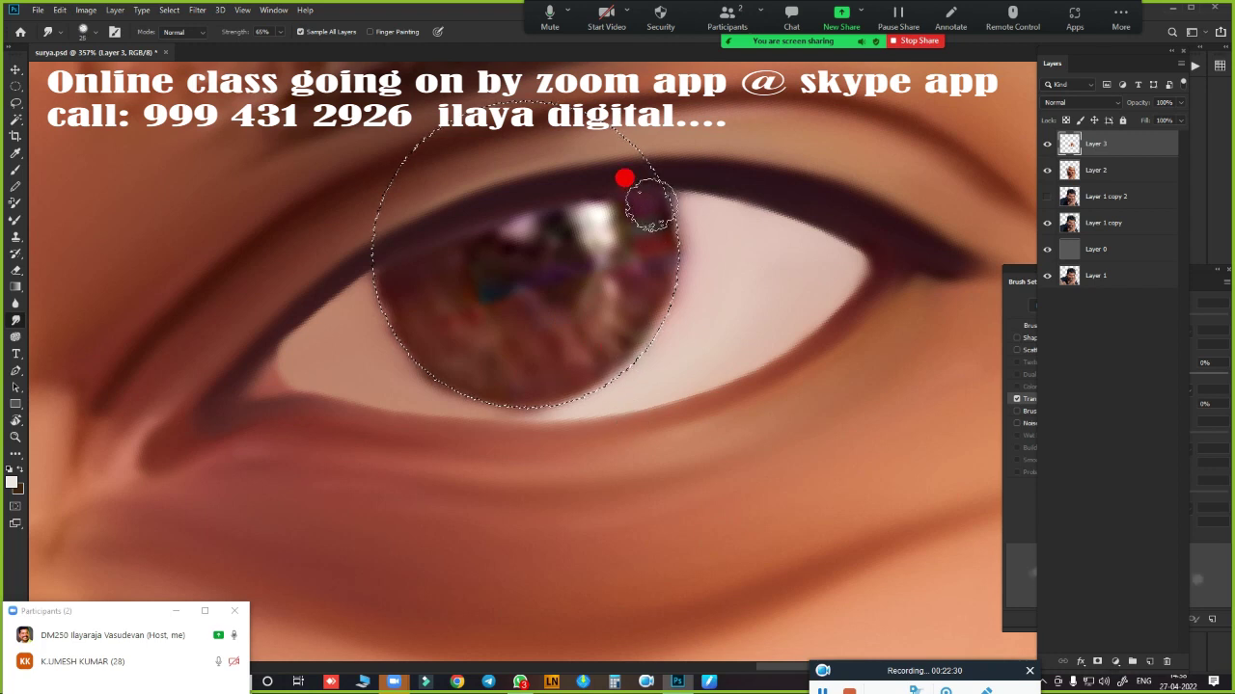
left_click_drag(651, 204, 653, 204)
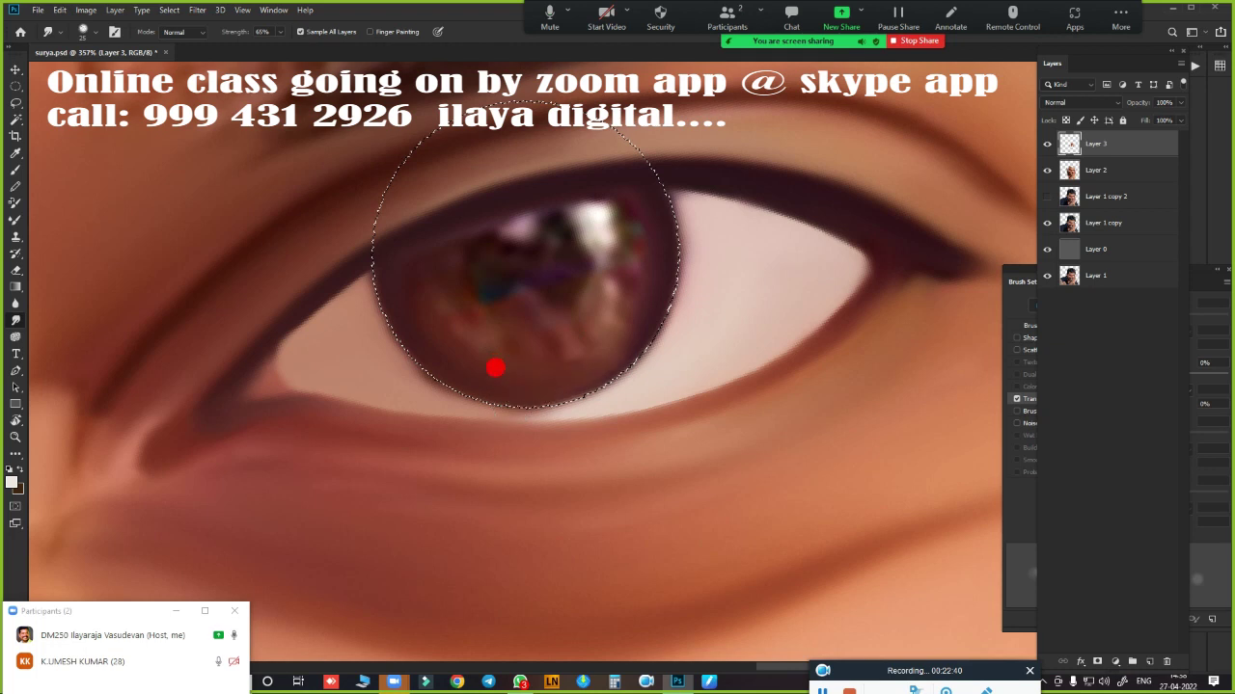
left_click_drag(577, 212, 523, 263)
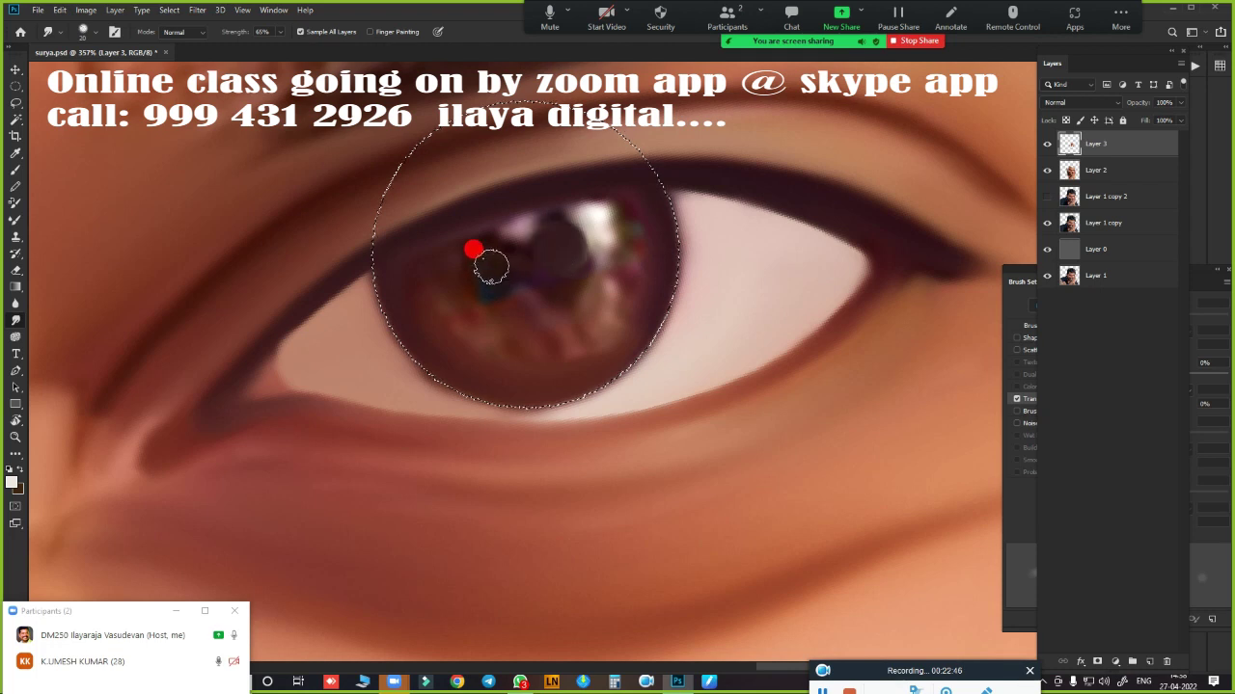
mouse_move(500, 265)
left_mouse_down()
mouse_move(548, 283)
mouse_move(509, 212)
mouse_move(519, 225)
left_mouse_up()
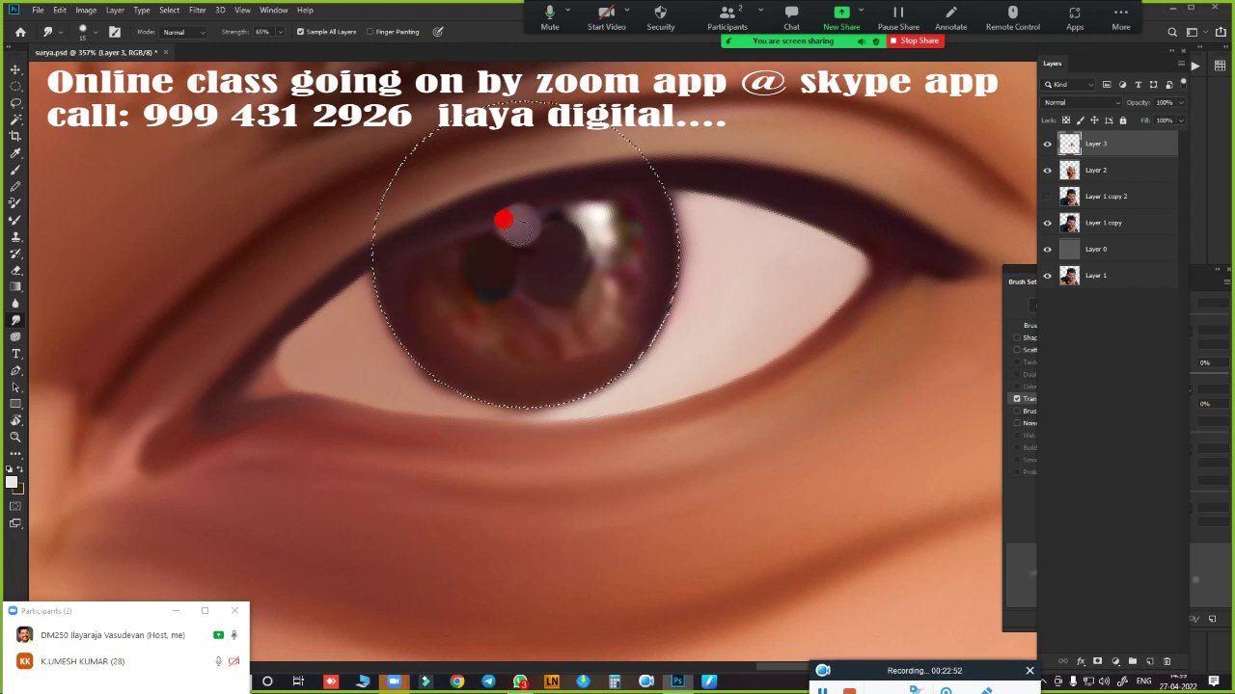
mouse_move(597, 214)
left_mouse_down()
mouse_move(577, 215)
mouse_move(610, 242)
mouse_move(601, 203)
mouse_move(637, 273)
mouse_move(600, 328)
mouse_move(532, 345)
mouse_move(433, 279)
mouse_move(441, 312)
mouse_move(562, 350)
mouse_move(620, 289)
mouse_move(491, 336)
mouse_move(496, 319)
mouse_move(408, 283)
mouse_move(422, 333)
mouse_move(611, 295)
mouse_move(622, 261)
mouse_move(607, 206)
mouse_move(540, 317)
mouse_move(496, 323)
mouse_move(525, 322)
mouse_move(593, 279)
mouse_move(476, 334)
mouse_move(488, 356)
mouse_move(627, 281)
mouse_move(518, 331)
mouse_move(472, 289)
mouse_move(410, 271)
mouse_move(594, 211)
mouse_move(625, 235)
mouse_move(620, 246)
mouse_move(591, 219)
mouse_move(564, 272)
mouse_move(512, 280)
mouse_move(551, 283)
mouse_move(474, 289)
mouse_move(476, 261)
mouse_move(563, 419)
mouse_move(726, 367)
mouse_move(708, 392)
mouse_move(730, 286)
mouse_move(723, 232)
left_mouse_up()
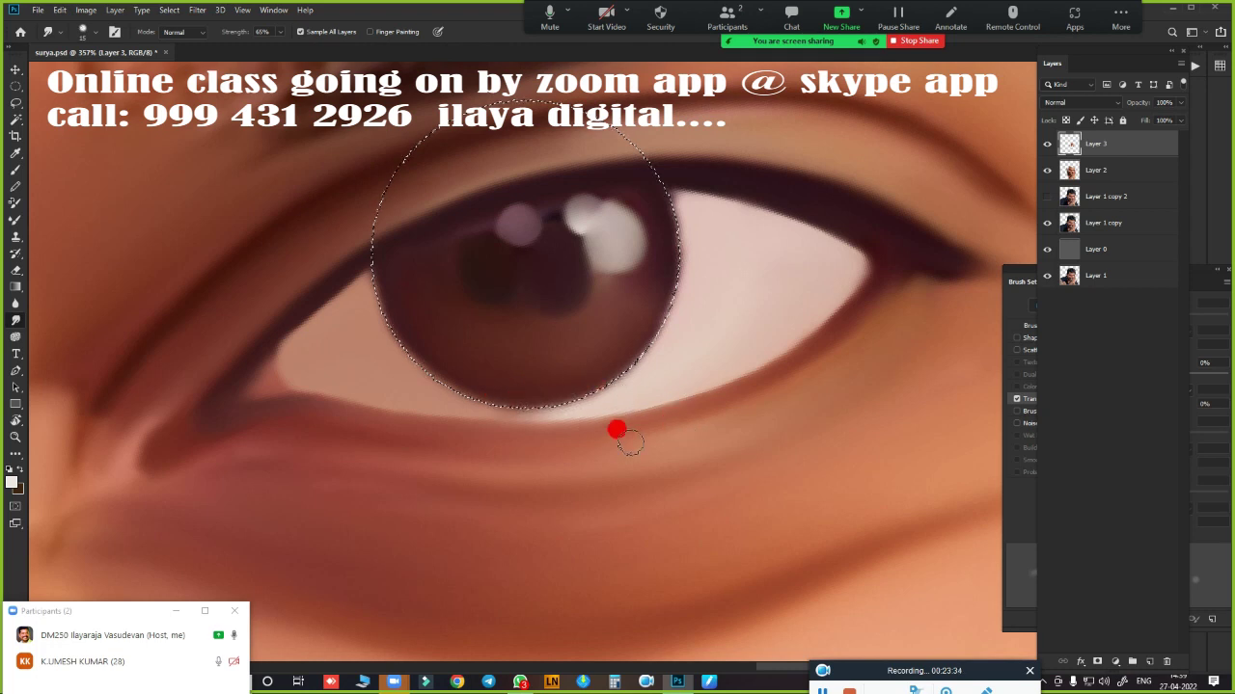
key("ctrl+d")
mouse_move(686, 490)
left_mouse_down()
mouse_move(611, 485)
mouse_move(609, 414)
mouse_move(646, 323)
mouse_move(606, 337)
mouse_move(676, 505)
left_mouse_up()
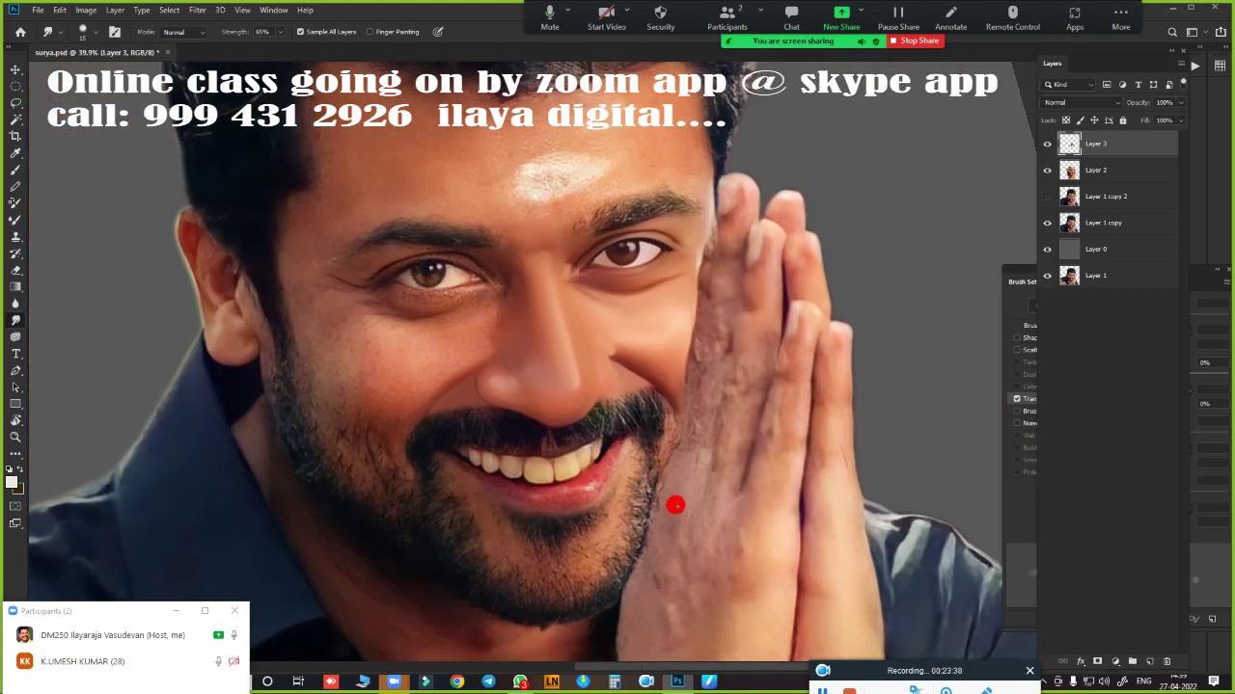
- Hide Layer 1 copy and show Layer 1 copy 2, then zoom around to inspect the face
left_click(1046, 223)
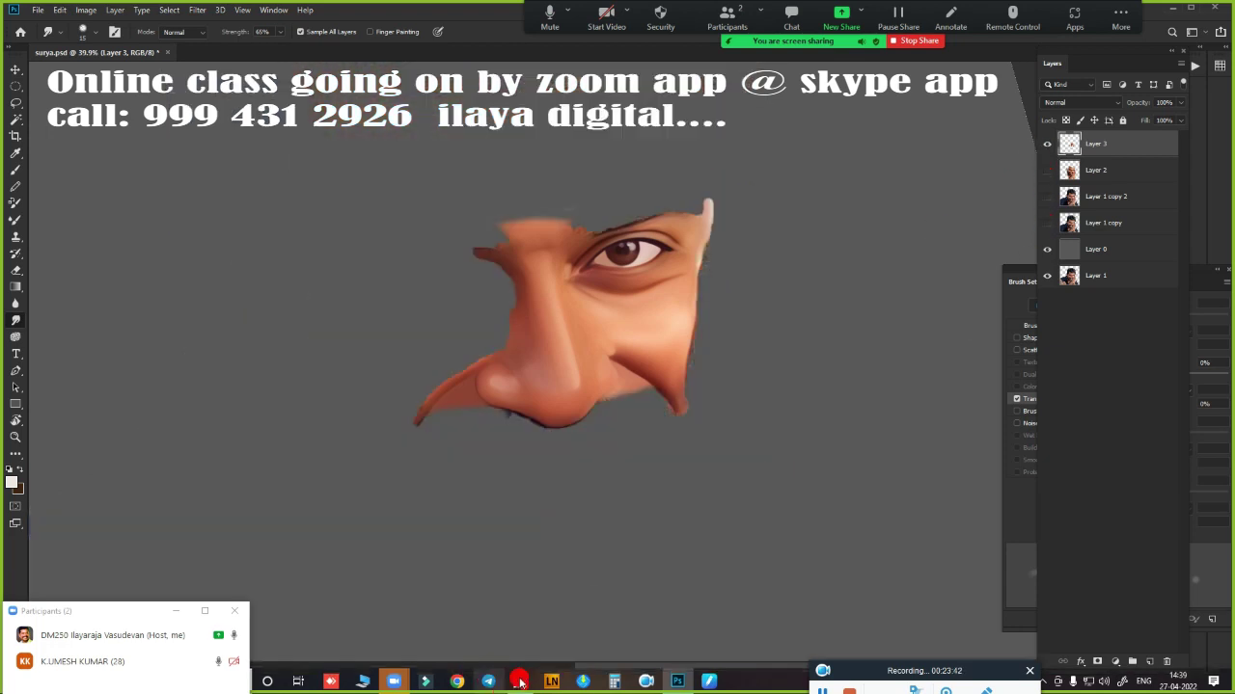
left_click(1046, 195)
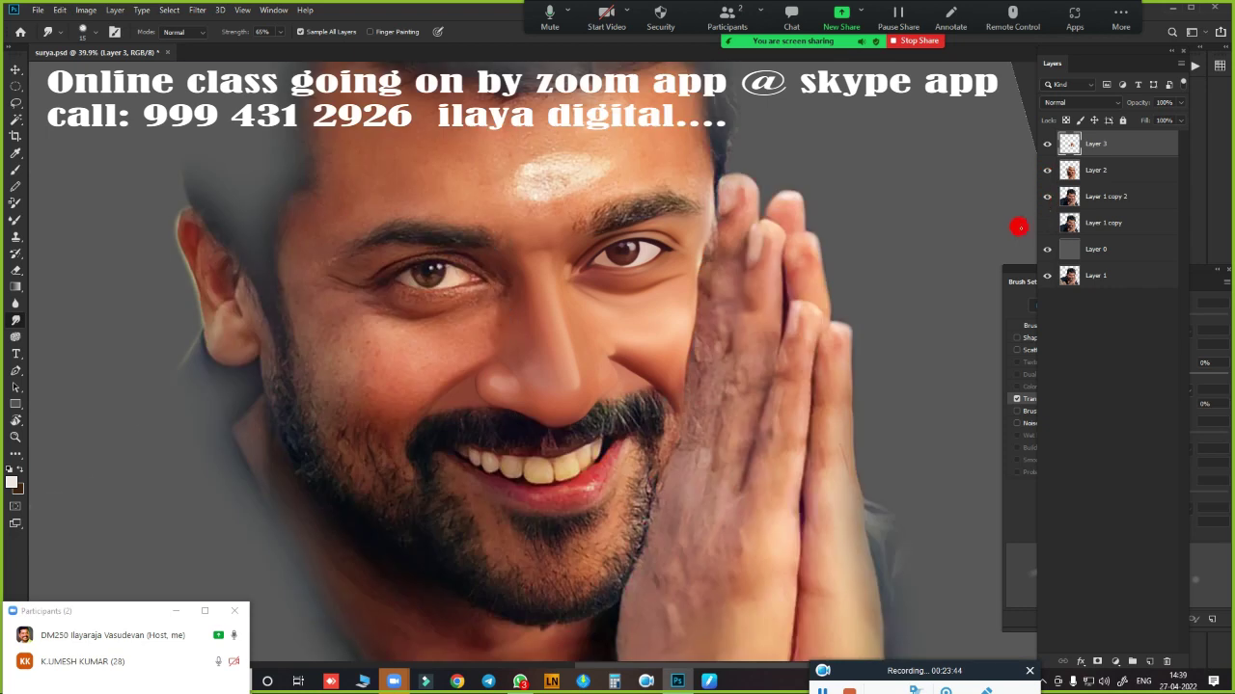
scroll(639, 284, "up", 3)
scroll(643, 298, "up", 3)
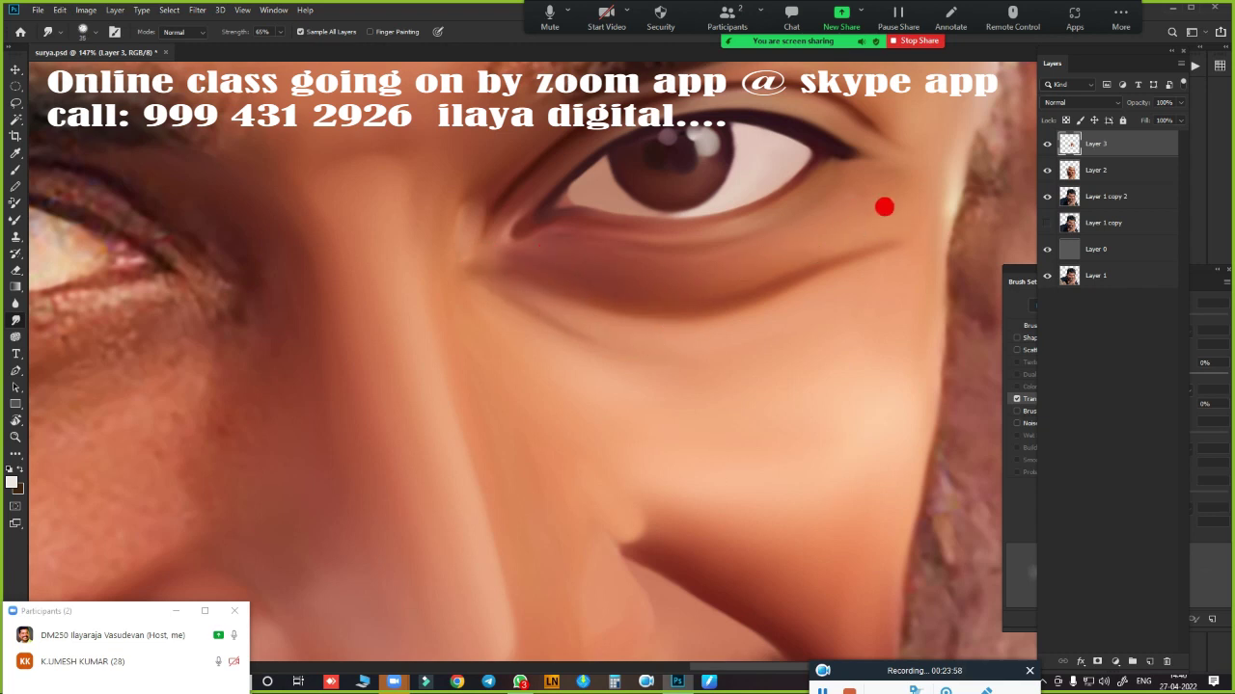
scroll(701, 335, "down", 5)
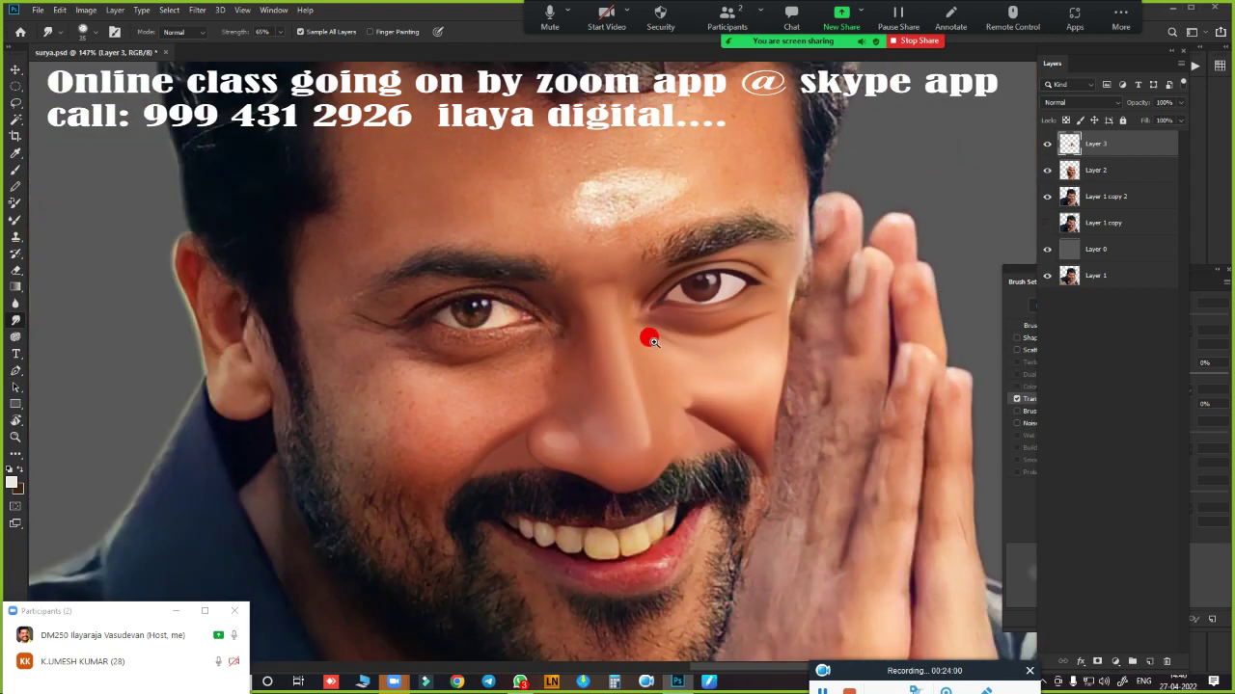
scroll(647, 333, "down", 4)
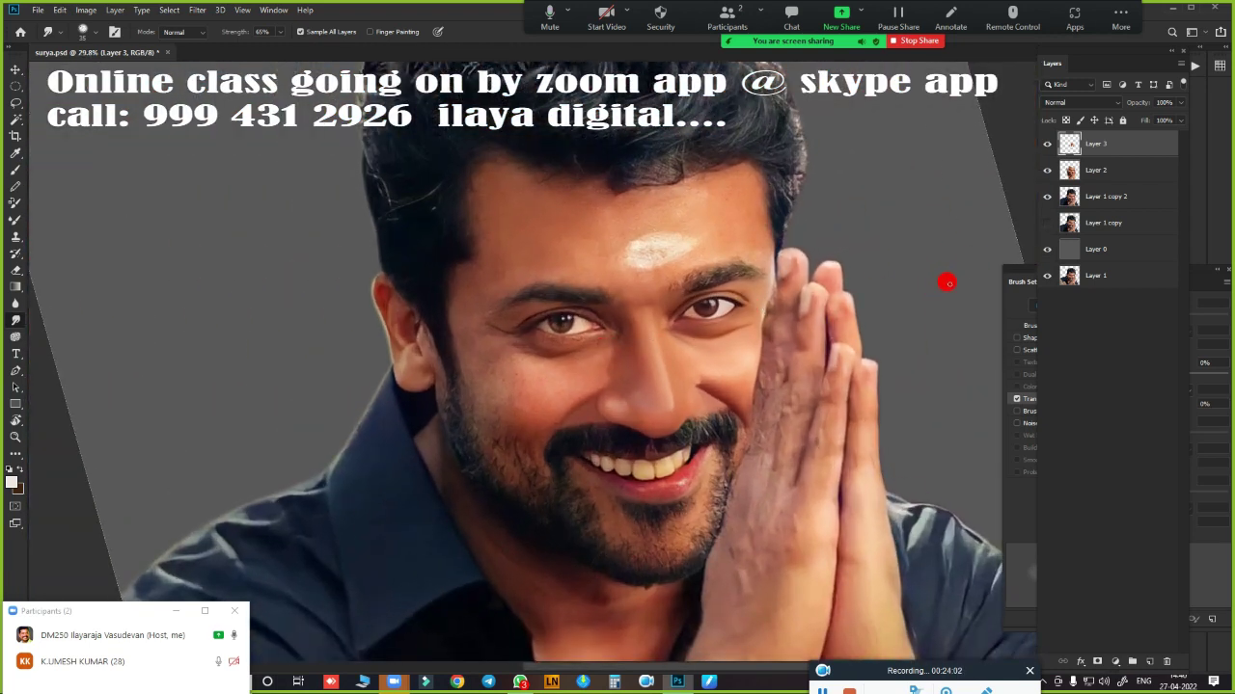
scroll(758, 289, "up", 1)
scroll(810, 297, "up", 3)
scroll(724, 318, "up", 1)
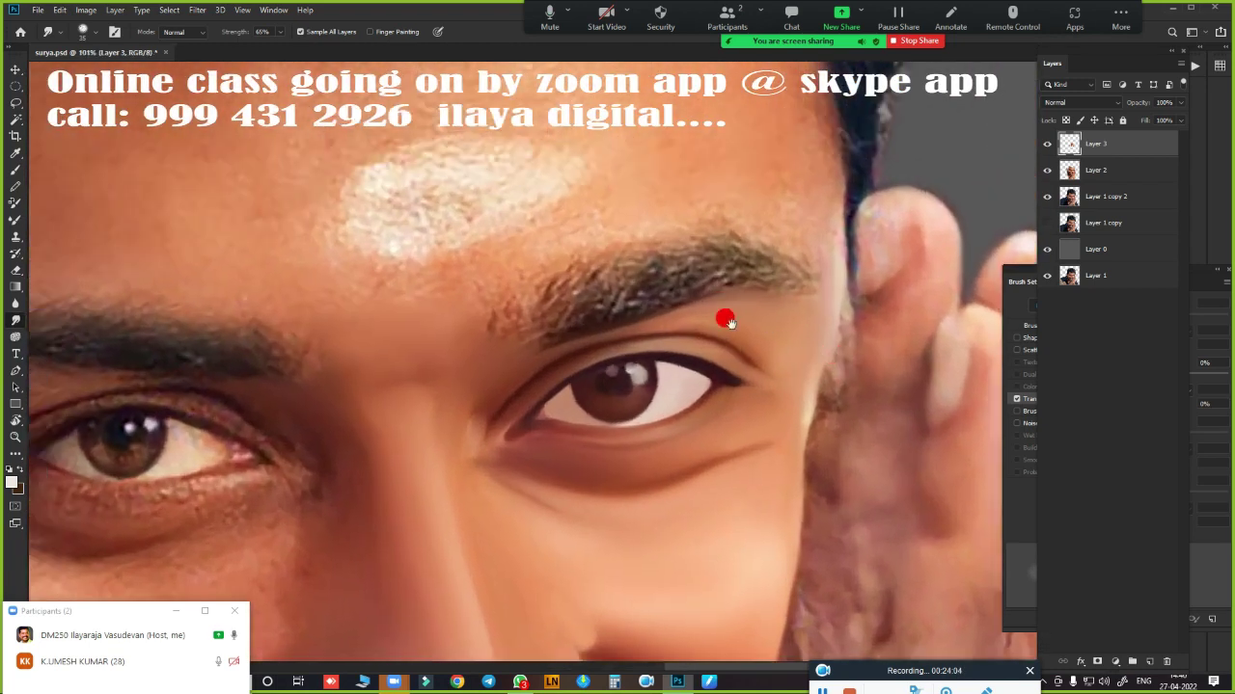
scroll(844, 482, "up", 2)
scroll(844, 482, "down", 2)
scroll(857, 322, "down", 3)
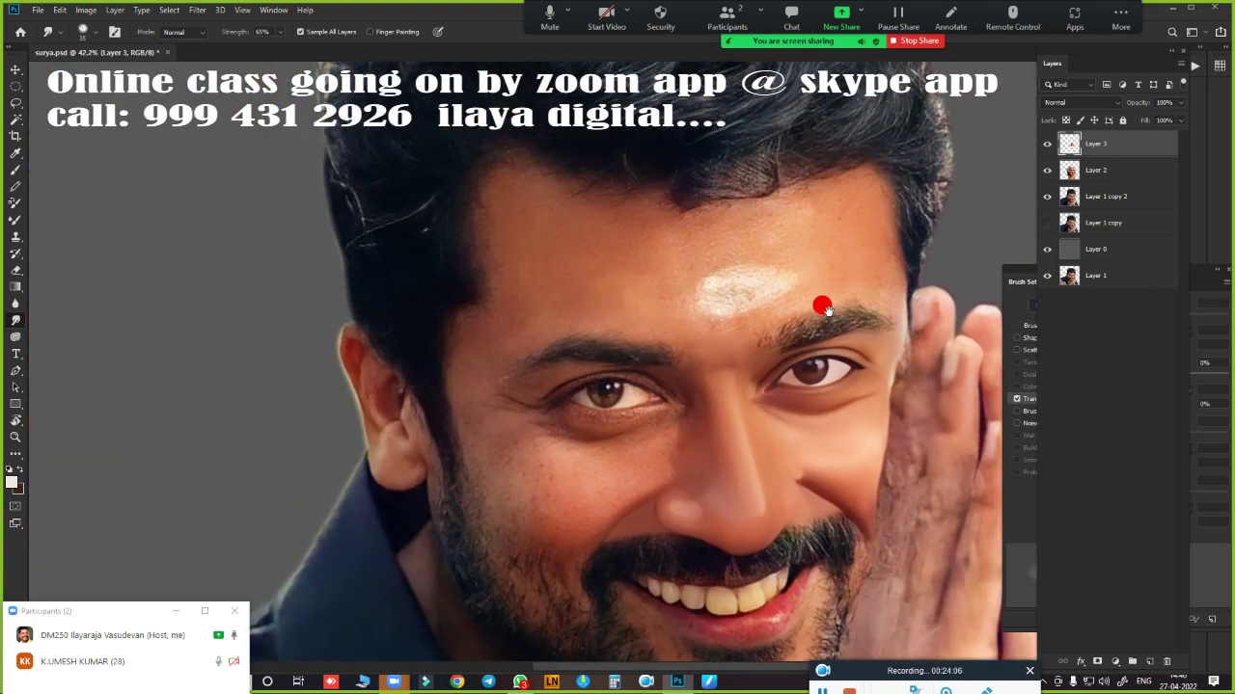
scroll(786, 340, "up", 5)
scroll(733, 328, "down", 1)
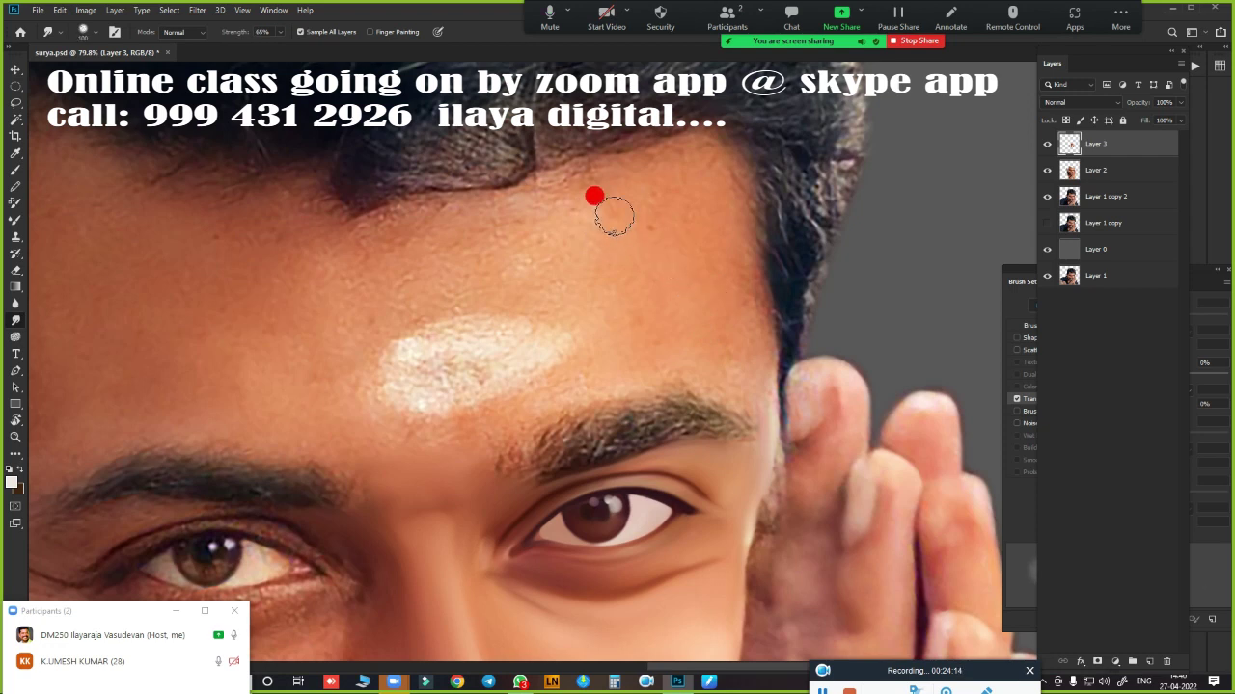
- Smudge the forehead, hairline and brow skin smooth with a brush up to 250, softening the white mark
key("bracketright")
key("bracketright")
mouse_move(628, 218)
left_mouse_down()
mouse_move(689, 170)
mouse_move(684, 203)
mouse_move(634, 248)
mouse_move(689, 267)
mouse_move(696, 183)
mouse_move(710, 171)
mouse_move(722, 270)
mouse_move(653, 347)
mouse_move(678, 348)
mouse_move(669, 291)
mouse_move(719, 322)
mouse_move(711, 366)
mouse_move(749, 358)
mouse_move(749, 325)
mouse_move(785, 359)
mouse_move(762, 420)
left_mouse_up()
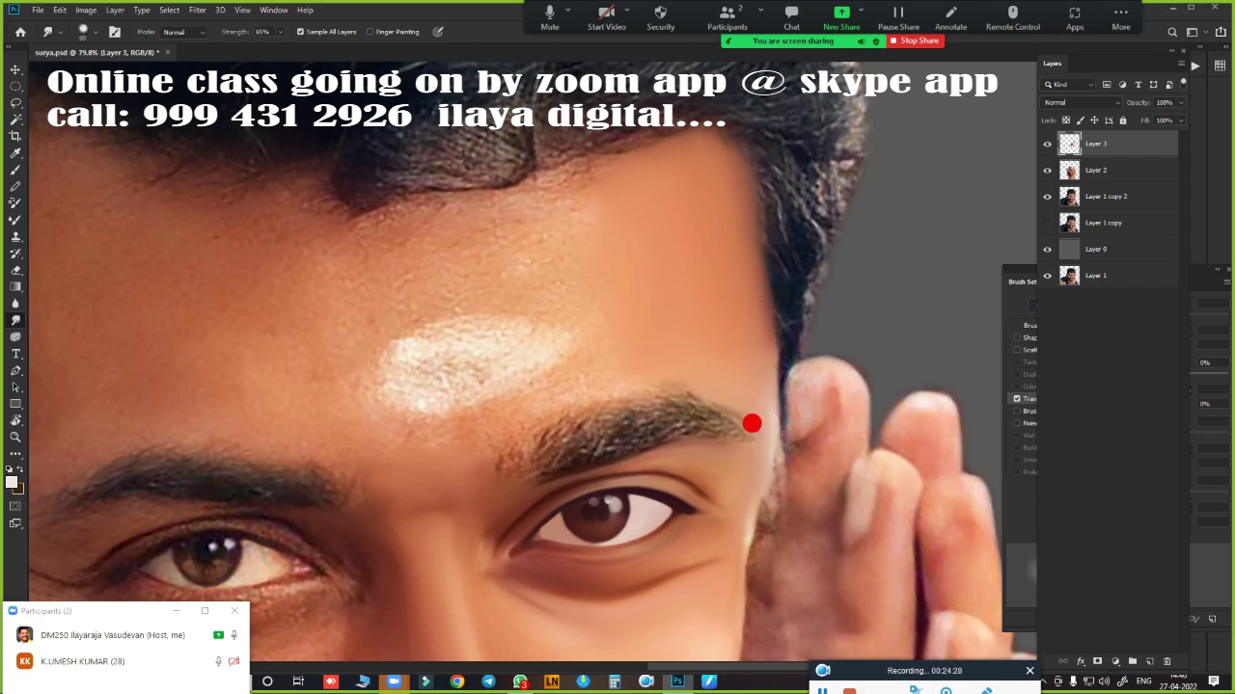
mouse_move(531, 361)
left_mouse_down()
mouse_move(358, 262)
mouse_move(642, 198)
mouse_move(522, 246)
mouse_move(399, 267)
mouse_move(549, 254)
mouse_move(634, 275)
mouse_move(566, 288)
mouse_move(531, 419)
left_mouse_up()
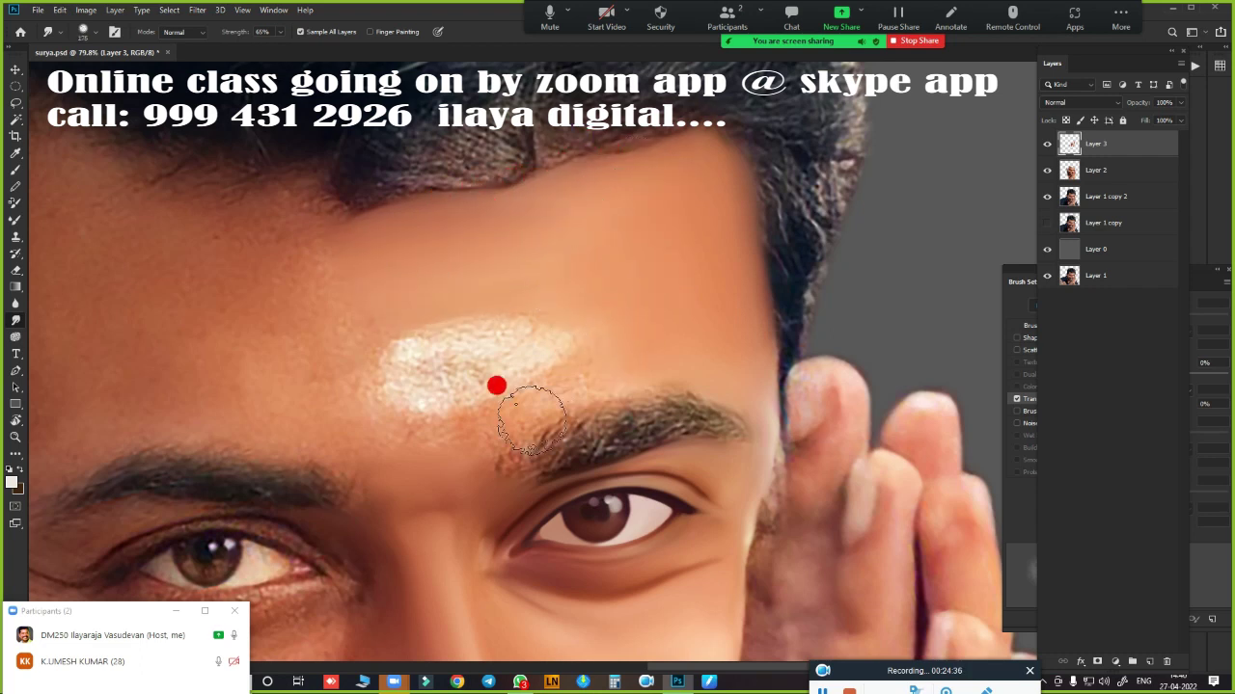
mouse_move(357, 453)
left_mouse_down()
mouse_move(361, 442)
mouse_move(469, 436)
mouse_move(467, 447)
mouse_move(483, 419)
mouse_move(556, 390)
mouse_move(450, 436)
left_mouse_up()
mouse_move(335, 398)
left_mouse_down()
mouse_move(279, 280)
mouse_move(206, 250)
mouse_move(218, 174)
mouse_move(267, 198)
mouse_move(430, 221)
mouse_move(312, 206)
mouse_move(560, 165)
mouse_move(472, 199)
mouse_move(749, 201)
mouse_move(895, 186)
mouse_move(867, 259)
left_mouse_up()
key("bracketright")
key("bracketright")
key("bracketright")
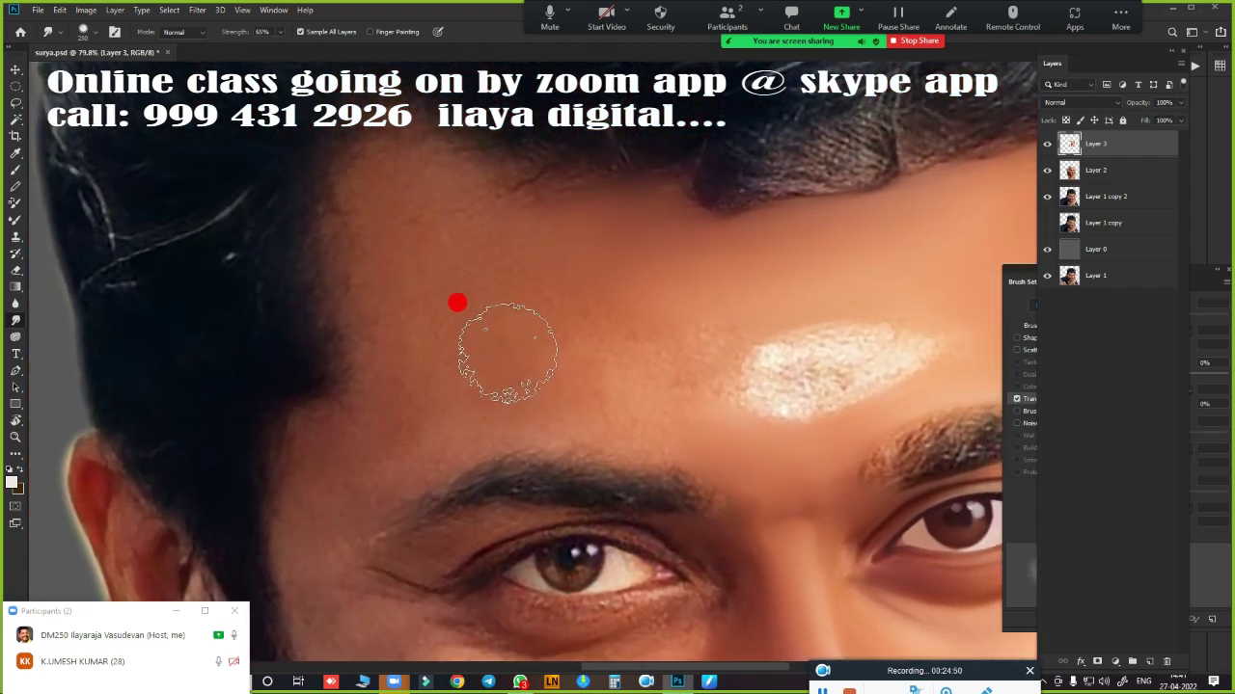
mouse_move(377, 289)
left_mouse_down()
mouse_move(372, 229)
mouse_move(393, 165)
mouse_move(460, 206)
mouse_move(509, 193)
mouse_move(623, 207)
mouse_move(684, 242)
mouse_move(400, 345)
mouse_move(414, 298)
mouse_move(367, 204)
mouse_move(358, 309)
mouse_move(428, 344)
mouse_move(394, 187)
mouse_move(421, 218)
left_mouse_up()
mouse_move(382, 178)
left_mouse_down()
mouse_move(598, 257)
mouse_move(384, 344)
mouse_move(524, 334)
mouse_move(612, 347)
mouse_move(619, 384)
mouse_move(717, 391)
mouse_move(480, 342)
mouse_move(386, 273)
mouse_move(444, 263)
mouse_move(392, 276)
mouse_move(435, 281)
mouse_move(446, 311)
mouse_move(462, 257)
mouse_move(589, 231)
mouse_move(645, 270)
mouse_move(494, 305)
mouse_move(554, 281)
mouse_move(518, 275)
mouse_move(574, 283)
mouse_move(570, 298)
mouse_move(586, 303)
left_mouse_up()
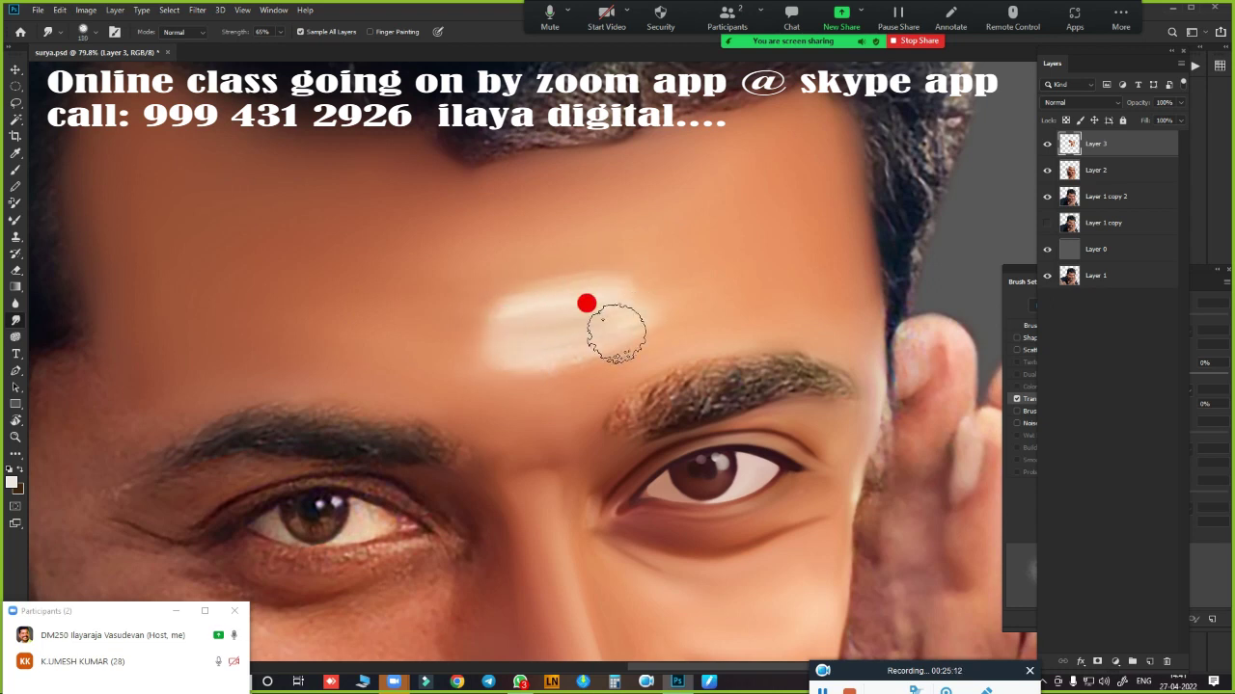
mouse_move(508, 323)
left_mouse_down()
mouse_move(644, 292)
mouse_move(643, 304)
mouse_move(562, 295)
mouse_move(546, 357)
mouse_move(659, 350)
mouse_move(570, 308)
mouse_move(529, 317)
mouse_move(595, 276)
mouse_move(551, 256)
mouse_move(669, 248)
mouse_move(524, 259)
mouse_move(466, 249)
left_mouse_up()
left_click_drag(551, 192, 434, 198)
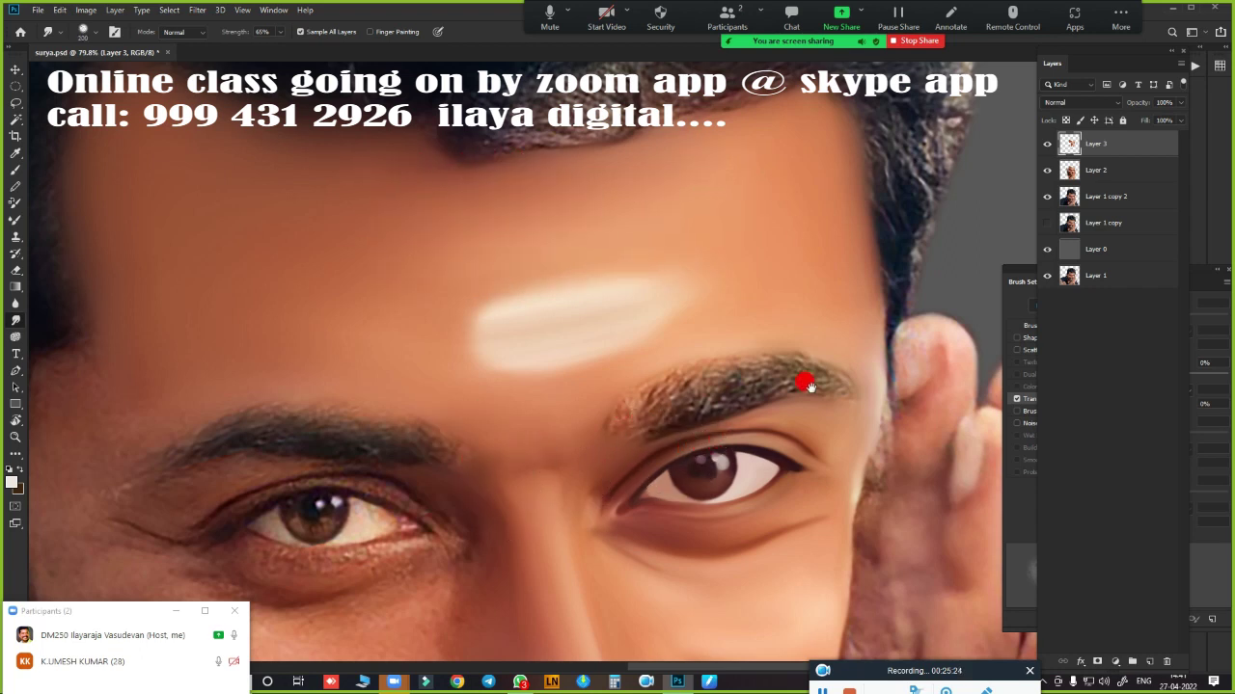
- With a smaller brush, smudge the eyebrow hair into soft strokes from its start to its tail
scroll(810, 386, "up", 2)
scroll(840, 386, "up", 3)
scroll(868, 385, "up", 3)
scroll(826, 295, "up", 3)
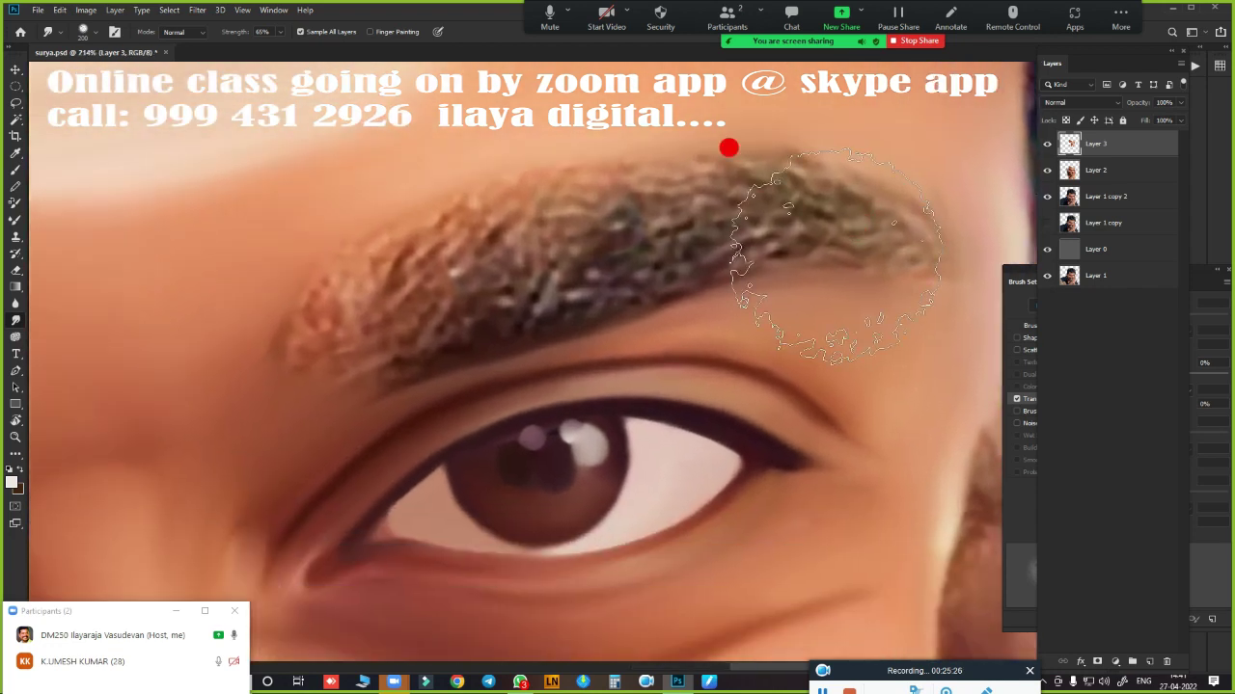
key("bracketleft")
key("bracketleft")
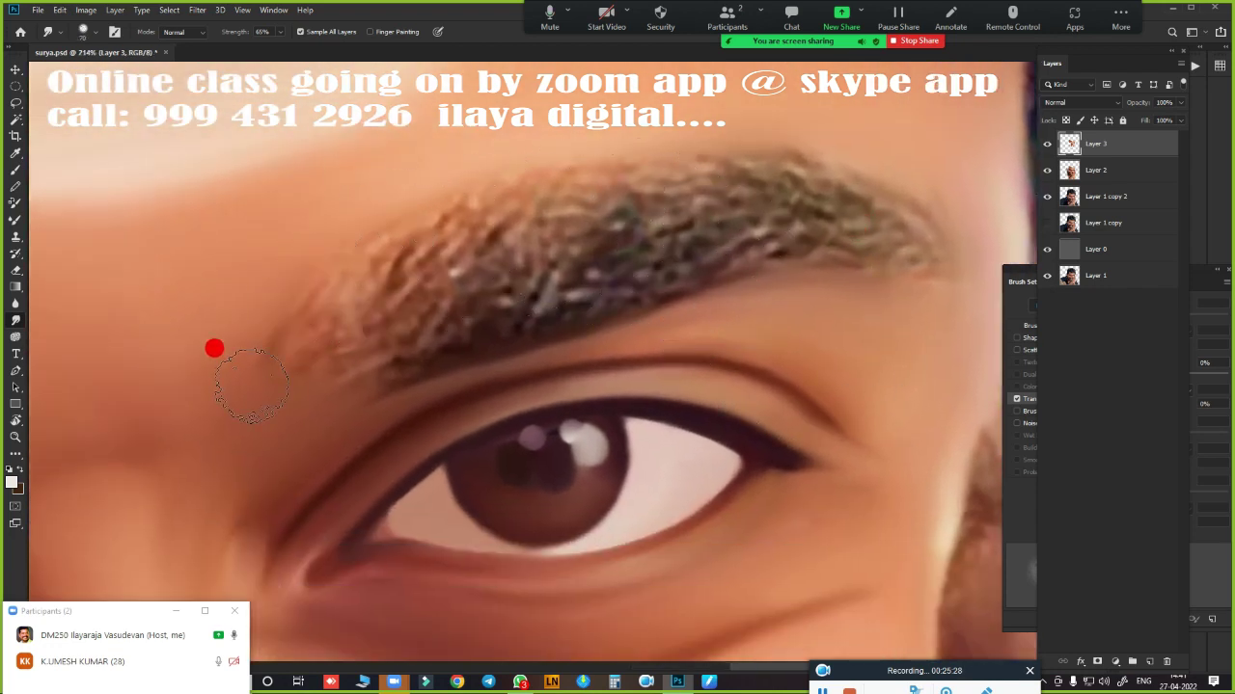
mouse_move(215, 348)
left_mouse_down()
mouse_move(273, 311)
mouse_move(413, 276)
mouse_move(430, 292)
mouse_move(308, 254)
mouse_move(347, 222)
mouse_move(581, 135)
mouse_move(400, 270)
mouse_move(855, 190)
mouse_move(612, 168)
mouse_move(794, 143)
mouse_move(844, 168)
mouse_move(729, 217)
mouse_move(842, 228)
left_mouse_up()
left_click_drag(783, 258, 904, 261)
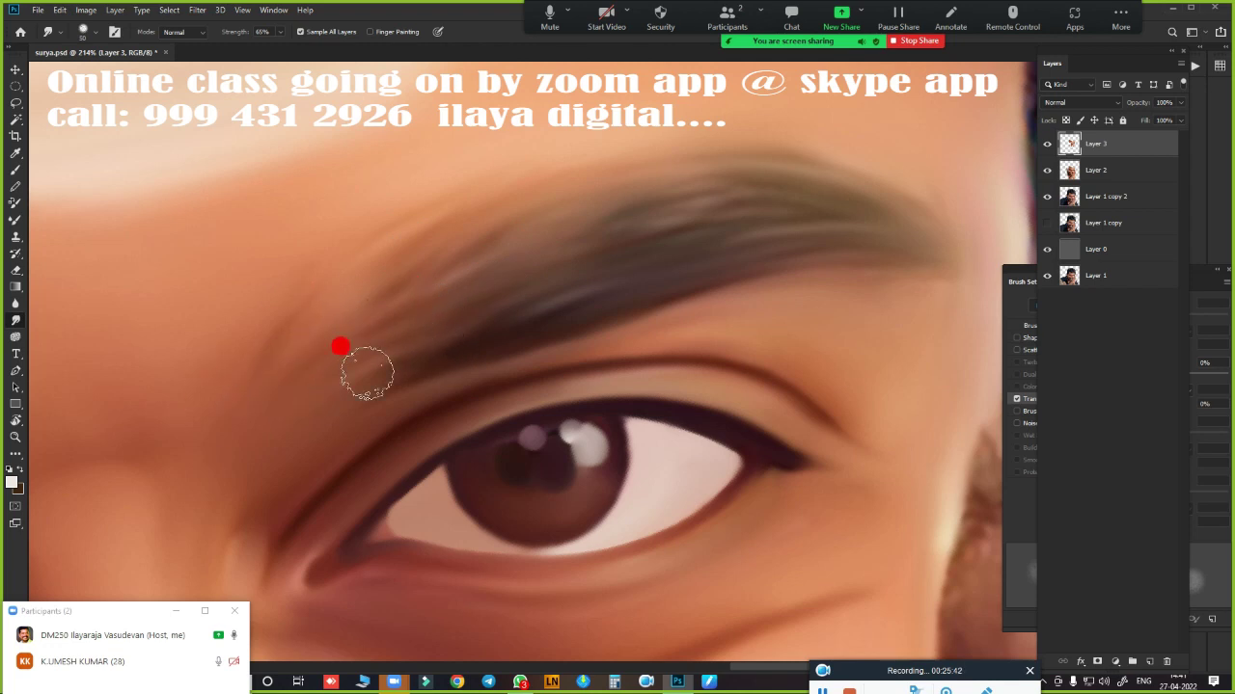
left_click_drag(843, 259, 951, 278)
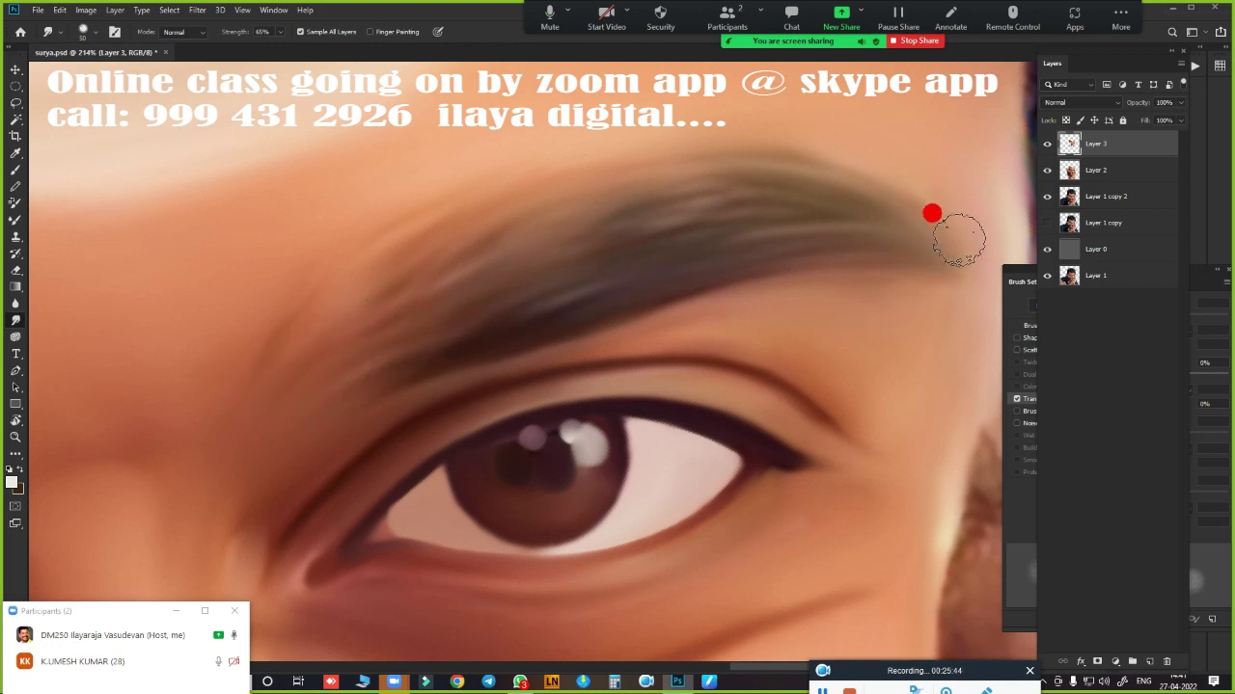
scroll(611, 412, "down", 2)
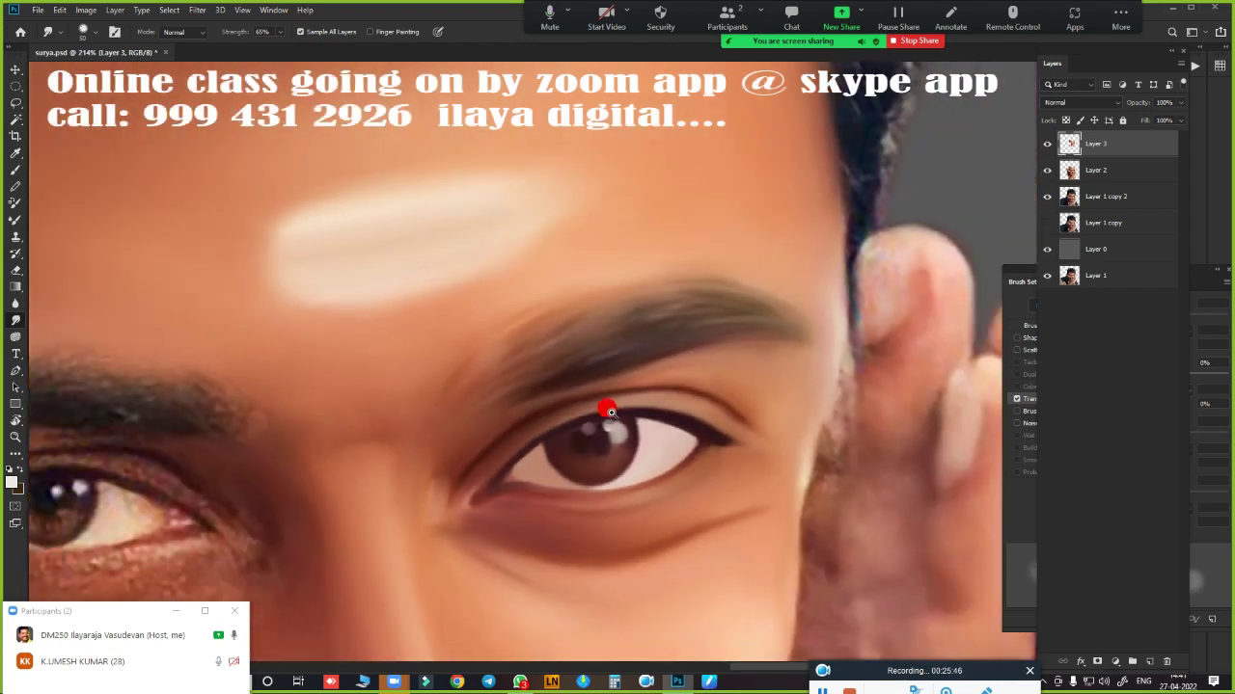
scroll(611, 412, "down", 2)
scroll(598, 408, "down", 1)
mouse_move(598, 408)
left_mouse_down()
mouse_move(835, 184)
mouse_move(751, 357)
left_mouse_up()
- Smudge out the white forehead streak from brows to hairline, adjusting the brush size
scroll(648, 555, "down", 2)
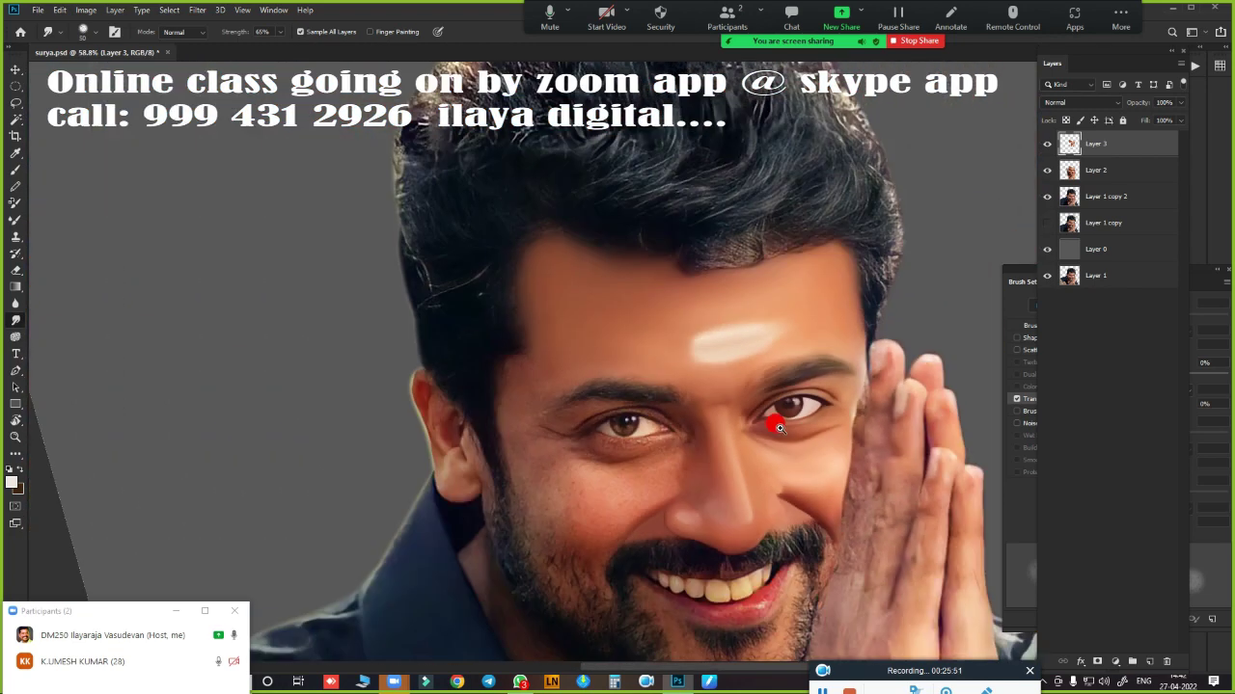
scroll(759, 433, "up", 4)
scroll(687, 313, "down", 2)
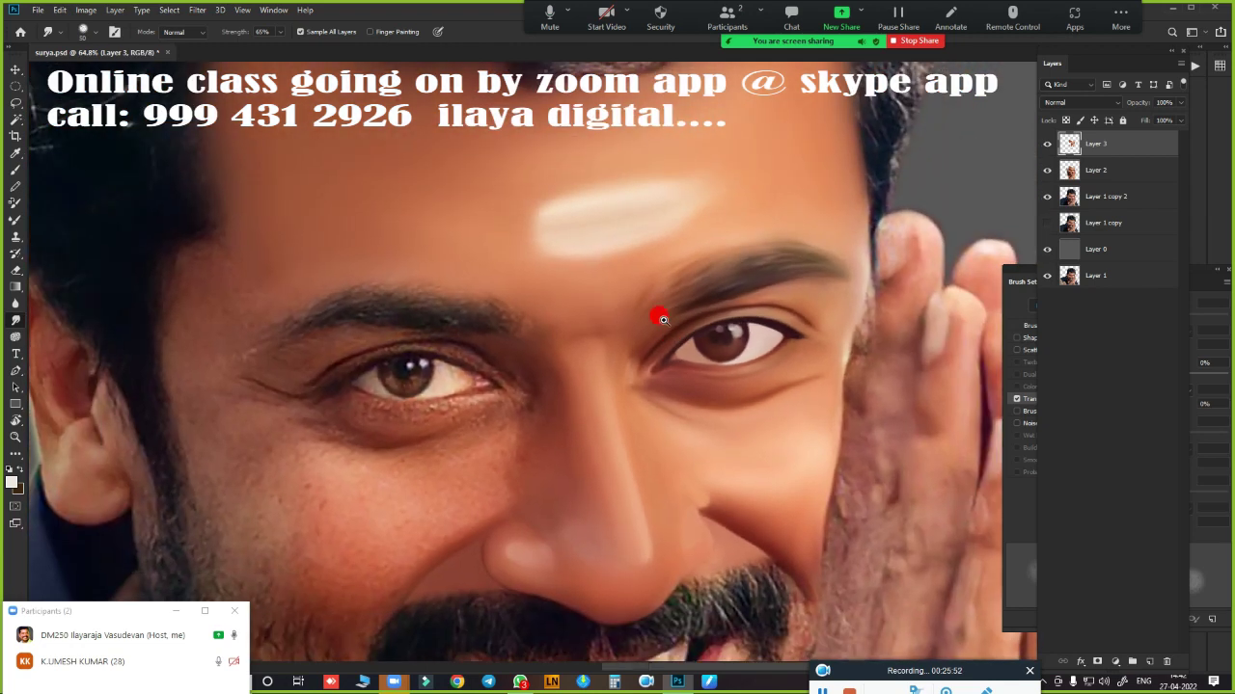
scroll(641, 434, "down", 2)
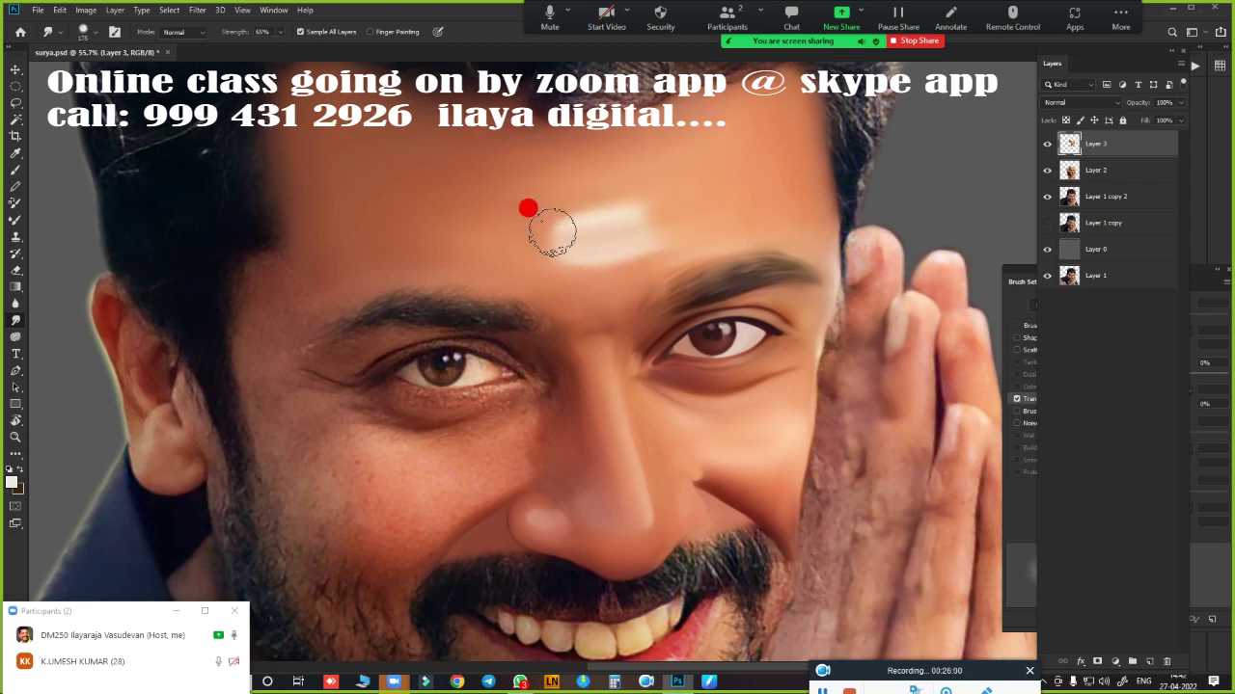
mouse_move(519, 241)
left_mouse_down()
mouse_move(606, 227)
mouse_move(560, 212)
mouse_move(695, 193)
mouse_move(663, 225)
left_mouse_up()
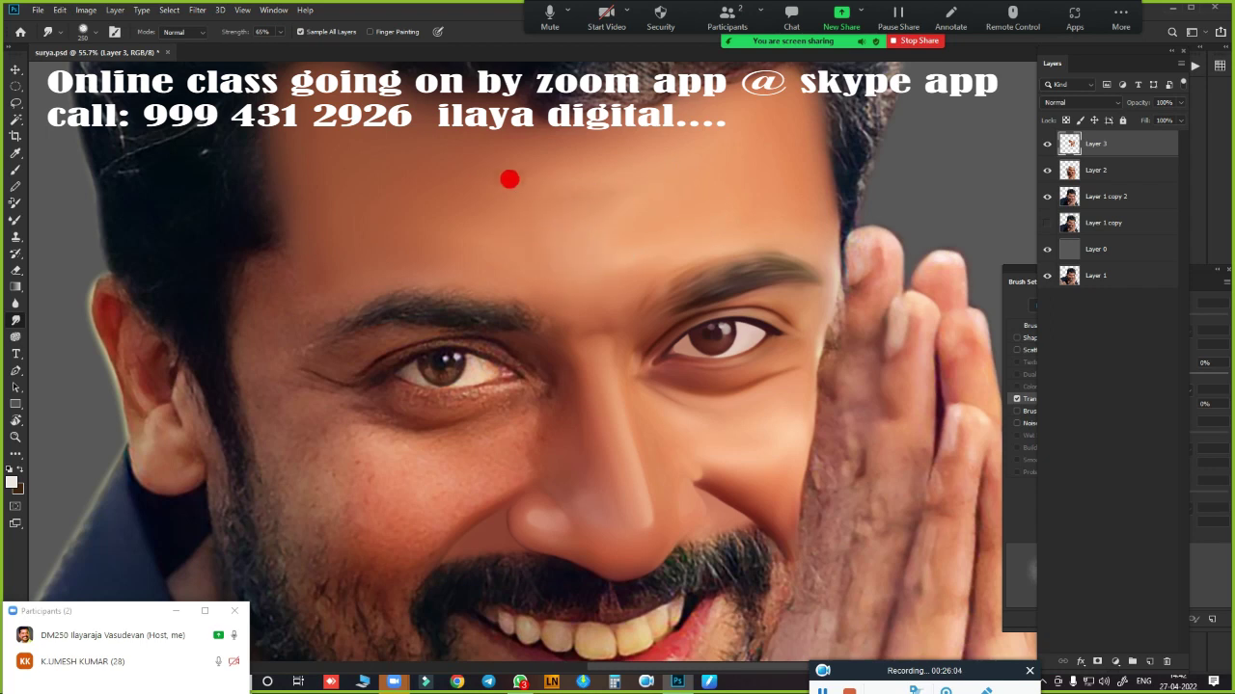
key("bracketright")
key("bracketright")
key("bracketright")
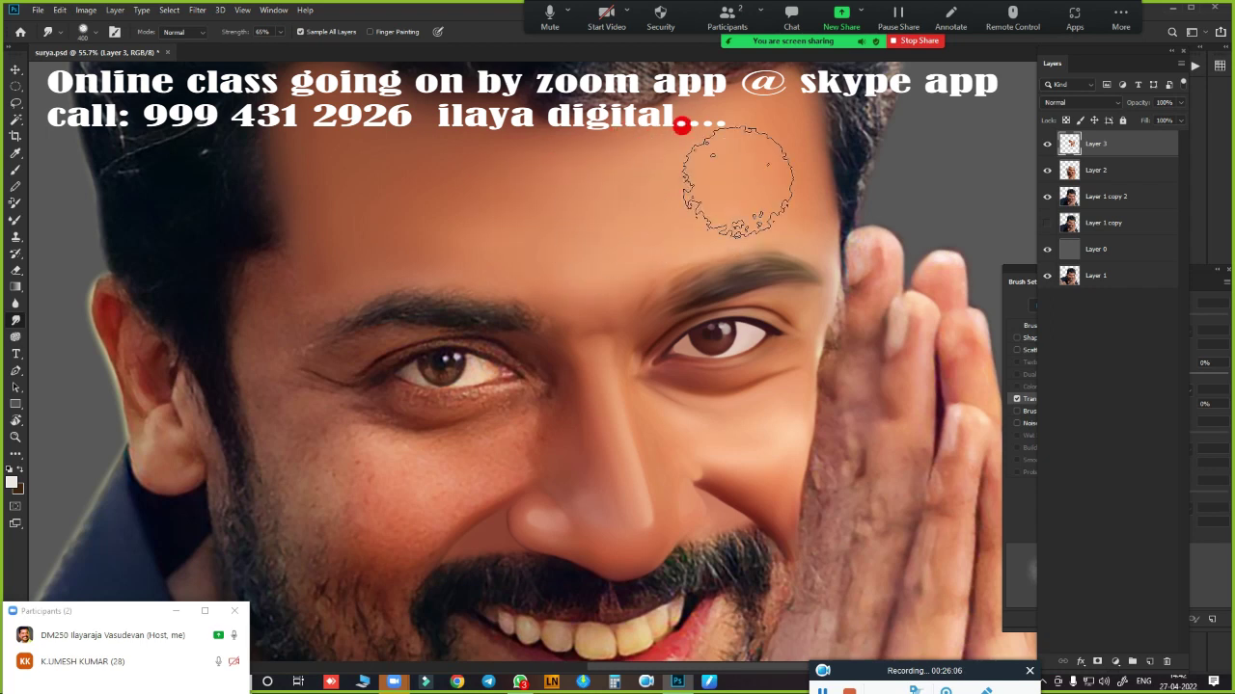
key("bracketleft")
key("bracketleft")
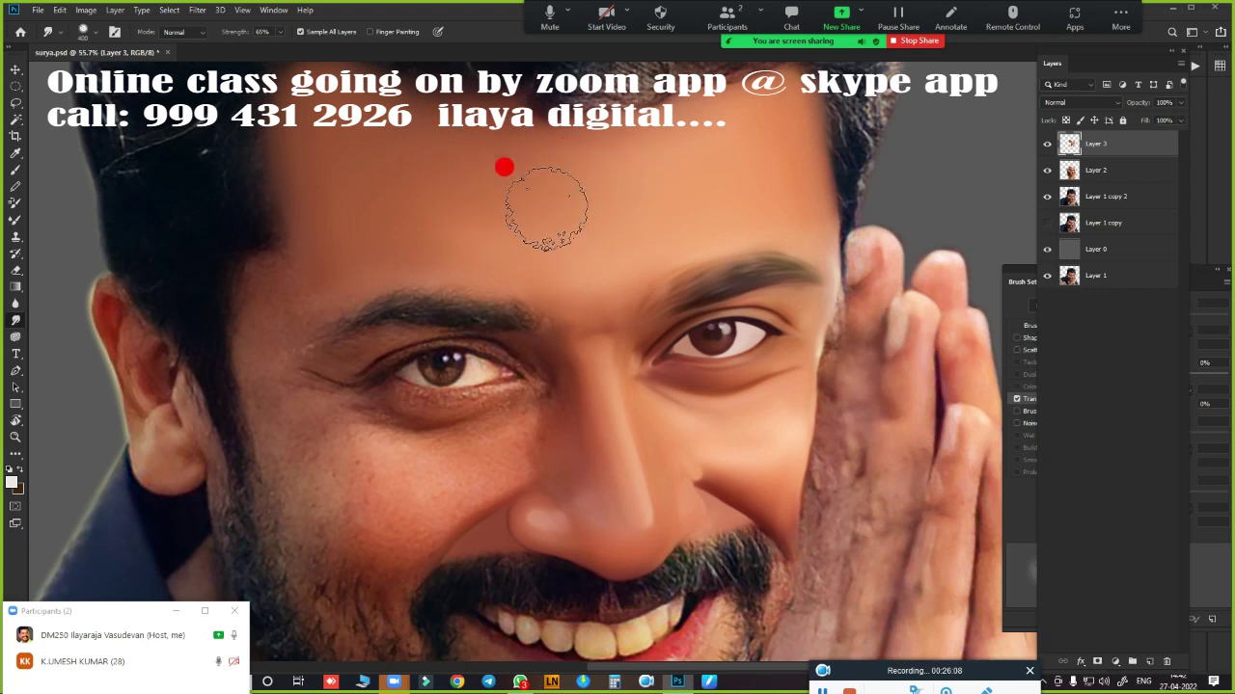
key("bracketleft")
key("bracketleft")
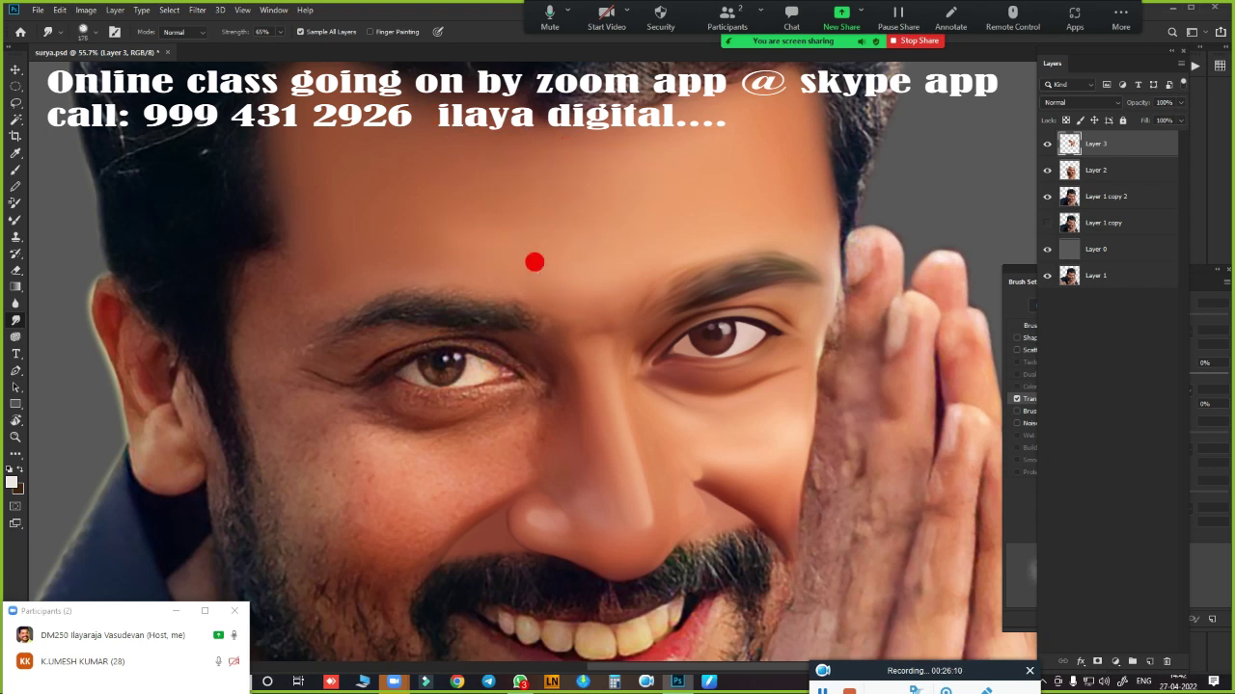
key("bracketright")
key("bracketright")
key("bracketright")
key("bracketright")
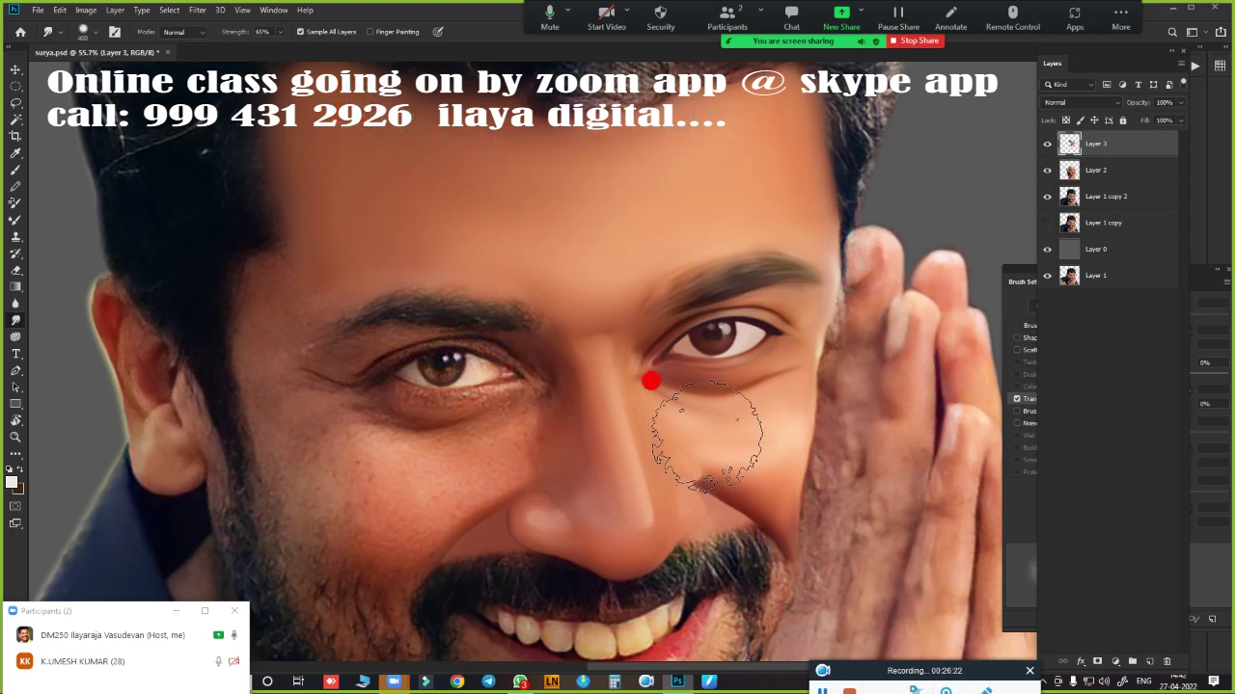
- Frame the left cheek with the eye above it in view
scroll(722, 433, "down", 2)
scroll(721, 372, "down", 2)
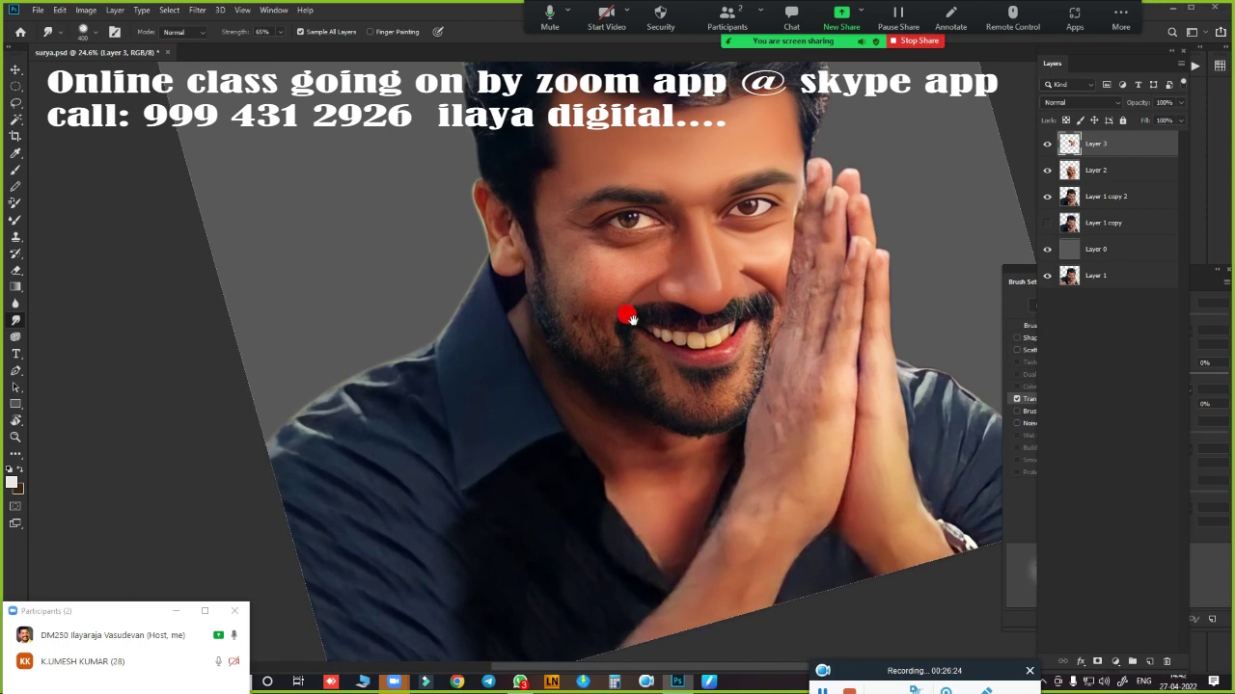
scroll(656, 287, "up", 2)
scroll(670, 298, "up", 2)
scroll(669, 298, "down", 3)
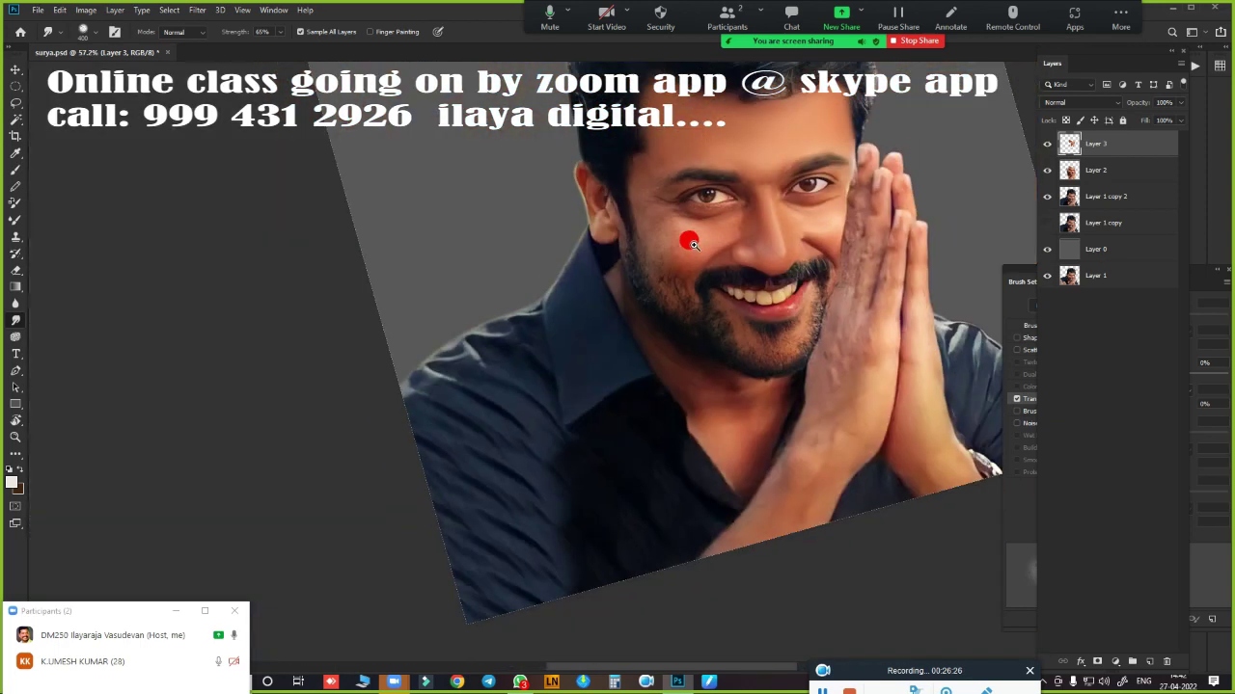
mouse_move(675, 242)
left_mouse_down()
mouse_move(744, 199)
mouse_move(627, 322)
left_mouse_up()
scroll(590, 318, "up", 1)
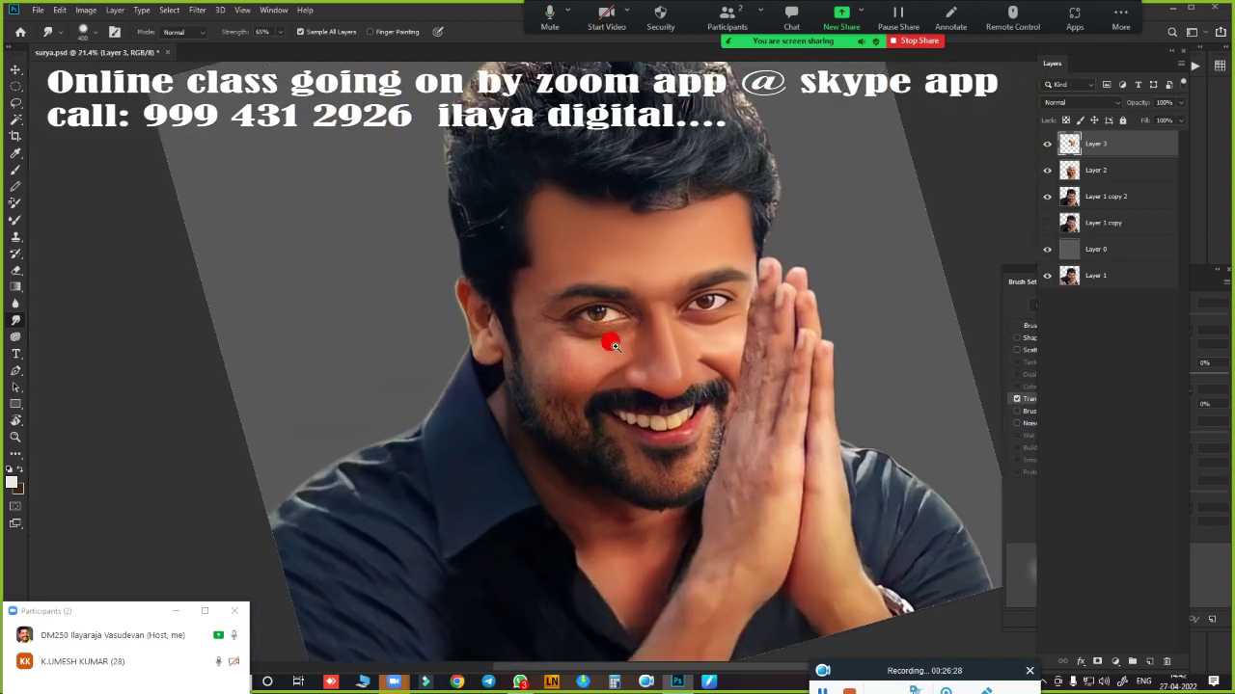
scroll(622, 352, "up", 3)
scroll(649, 358, "up", 2)
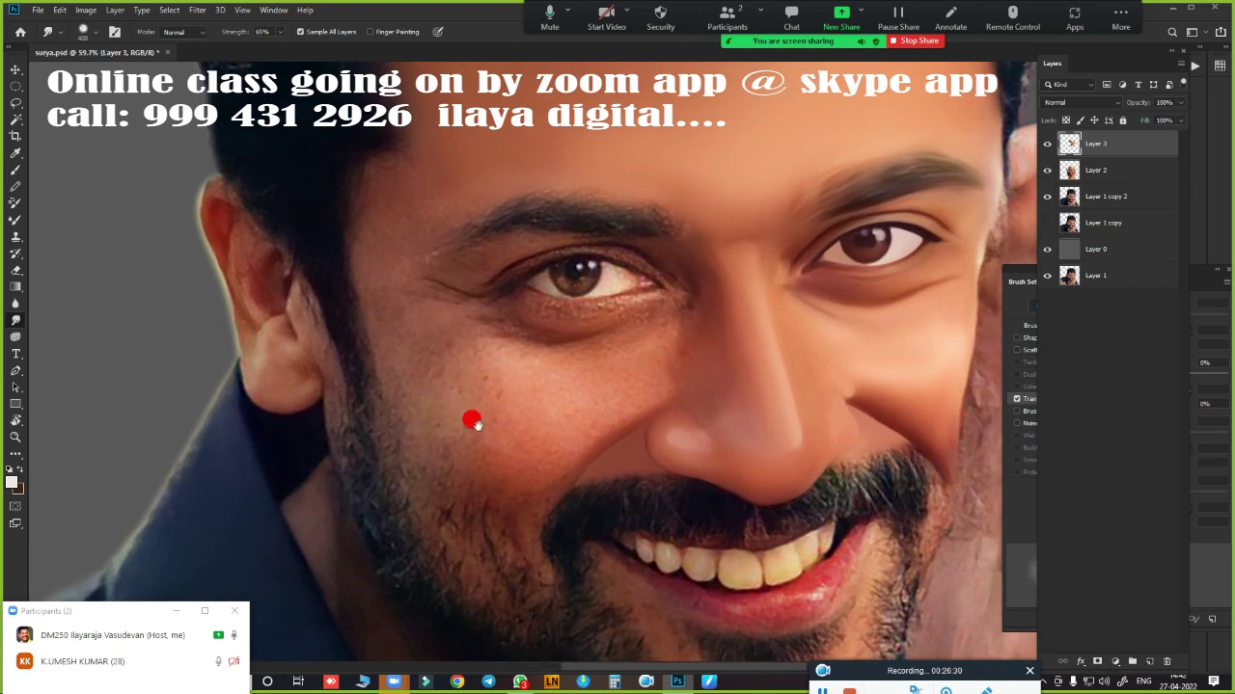
scroll(473, 421, "up", 2)
scroll(618, 532, "up", 2)
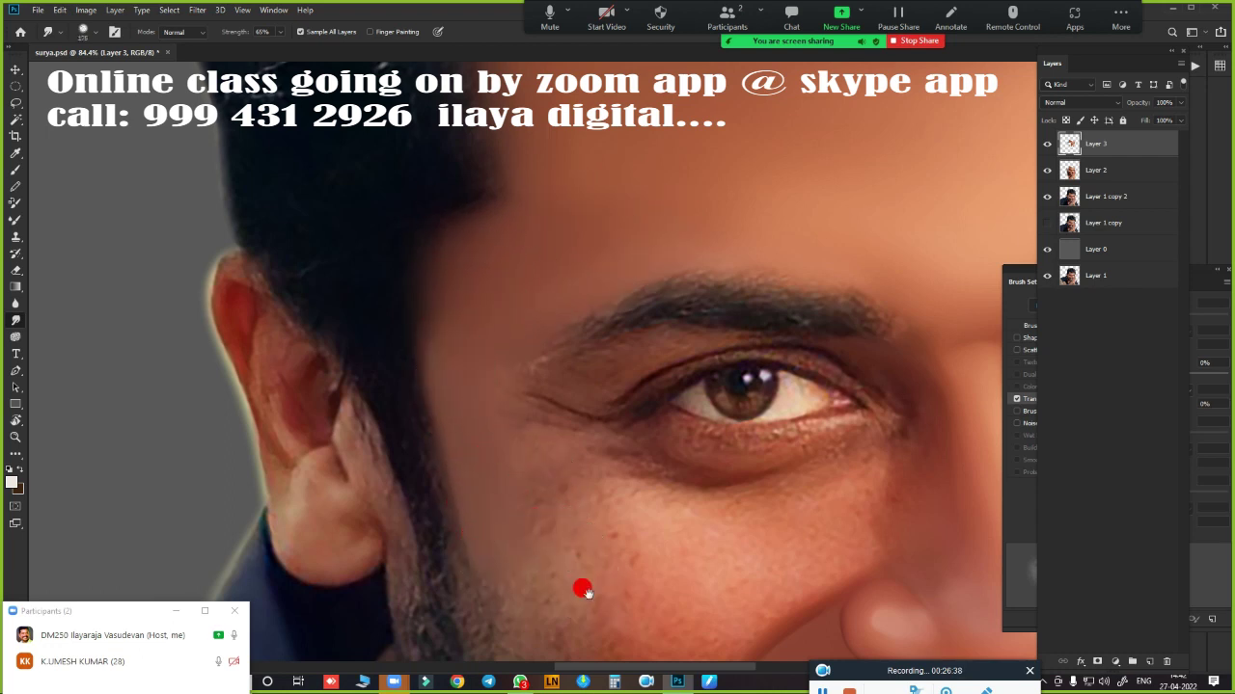
left_click_drag(583, 589, 463, 264)
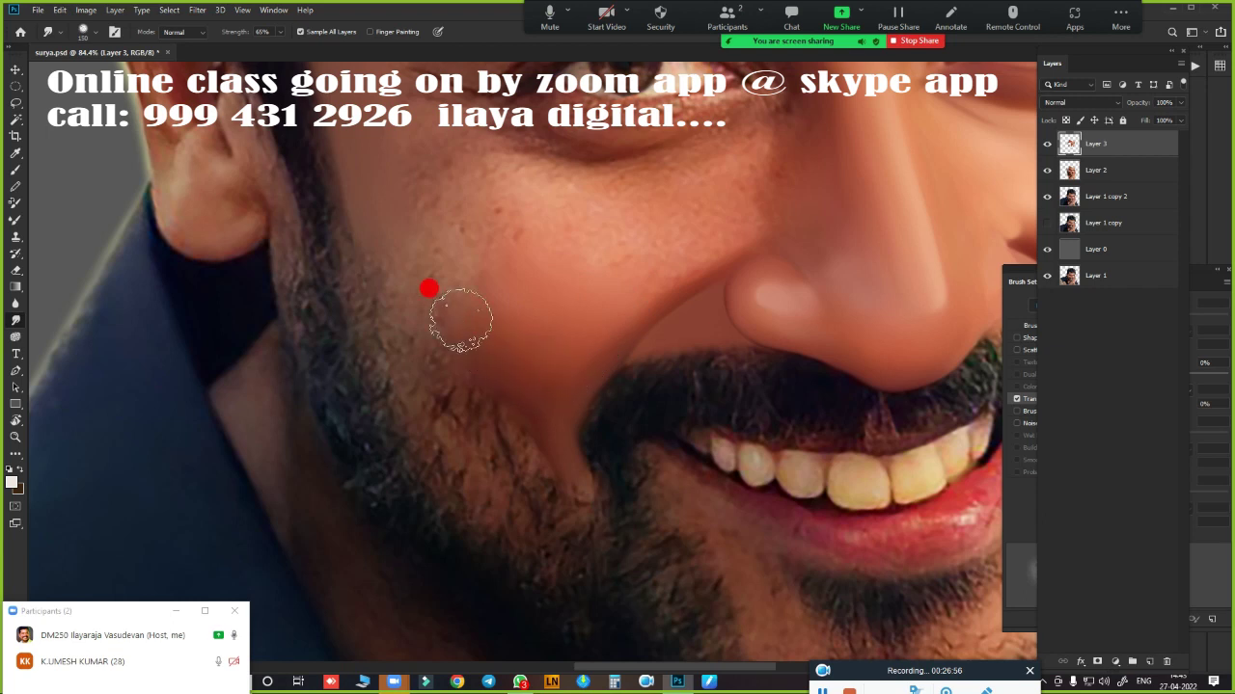
left_click_drag(502, 428, 474, 534)
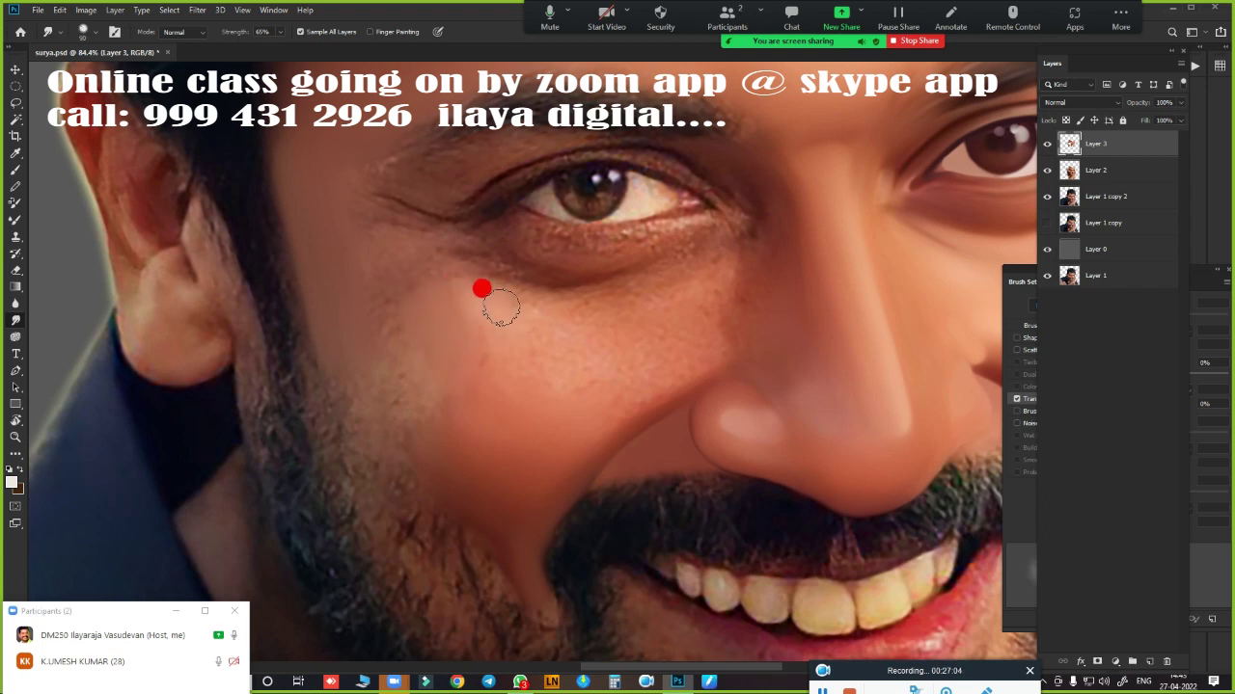
- Resize the Smudge brush and smooth the cheek's dark shading under the left eye
key("bracketright")
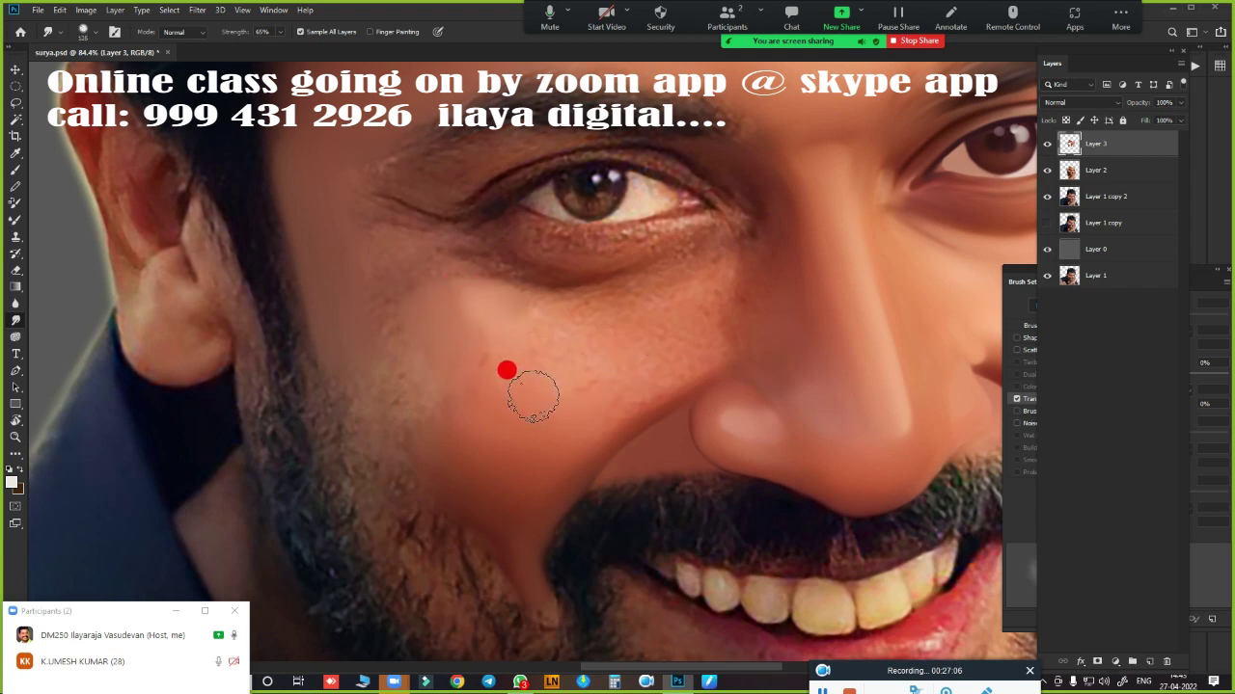
key("bracketright")
key("bracketright")
key("bracketright")
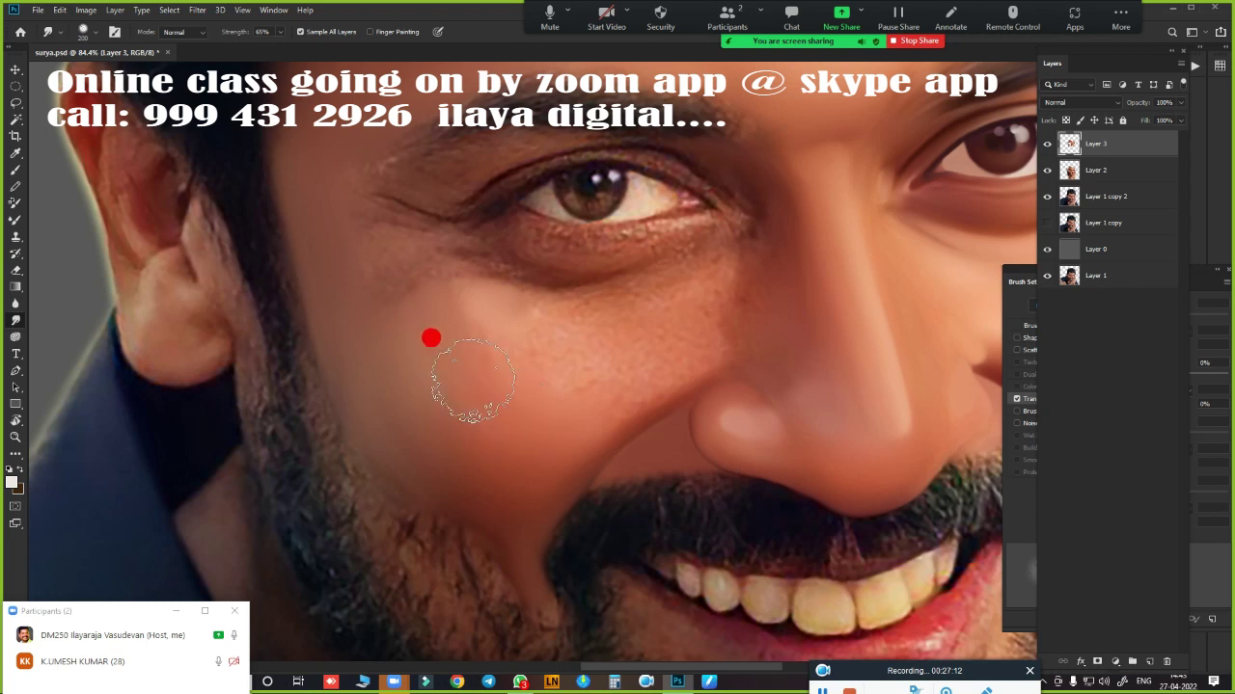
key("bracketright")
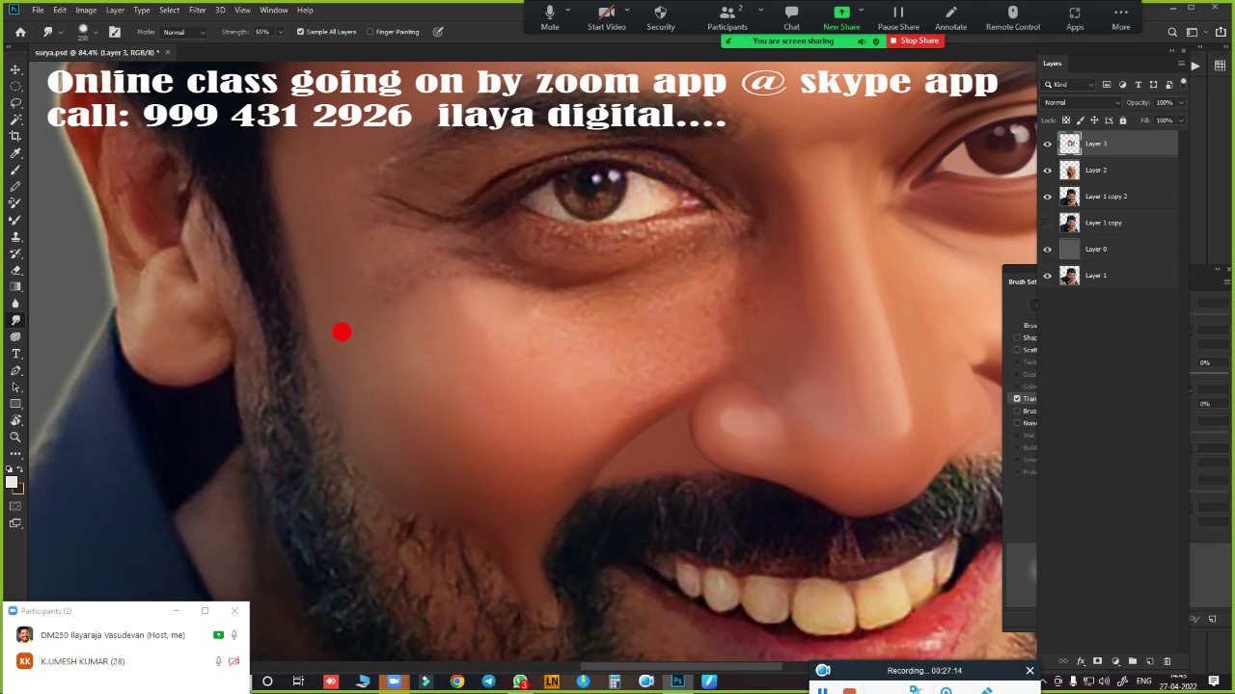
key("bracketleft")
key("bracketleft")
key("bracketleft")
key("bracketleft")
key("bracketleft")
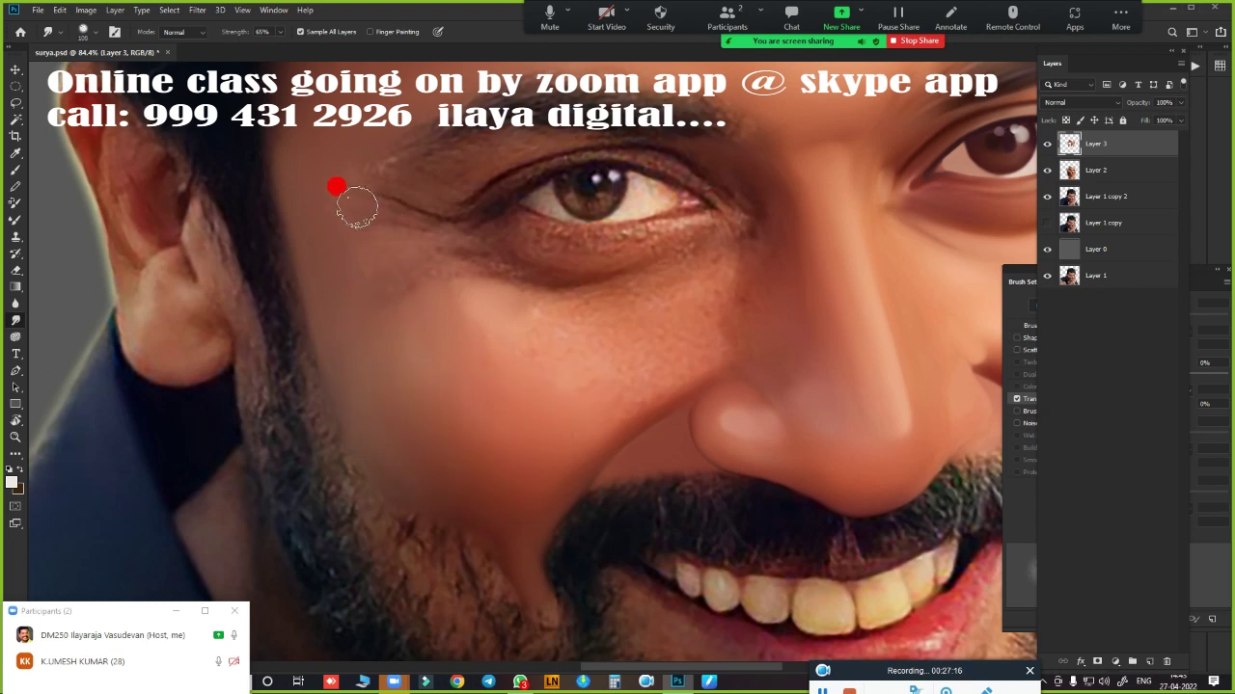
key("bracketright")
key("bracketright")
key("bracketright")
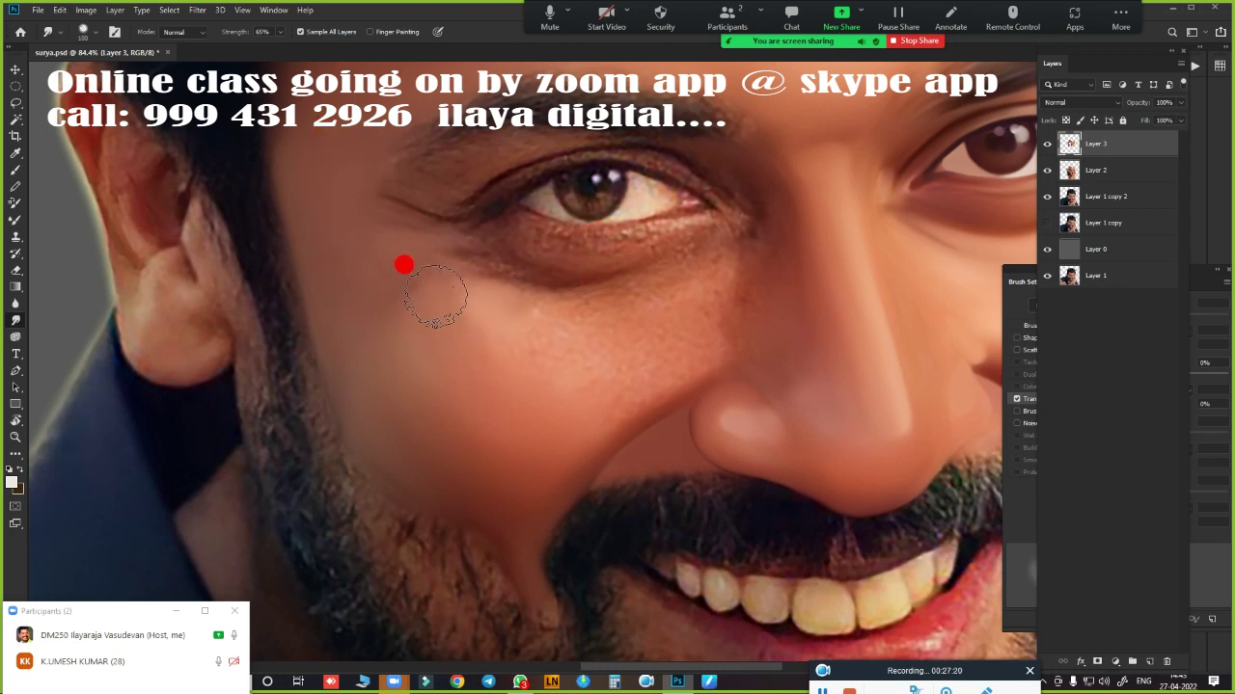
key("bracketleft")
key("bracketleft")
key("bracketleft")
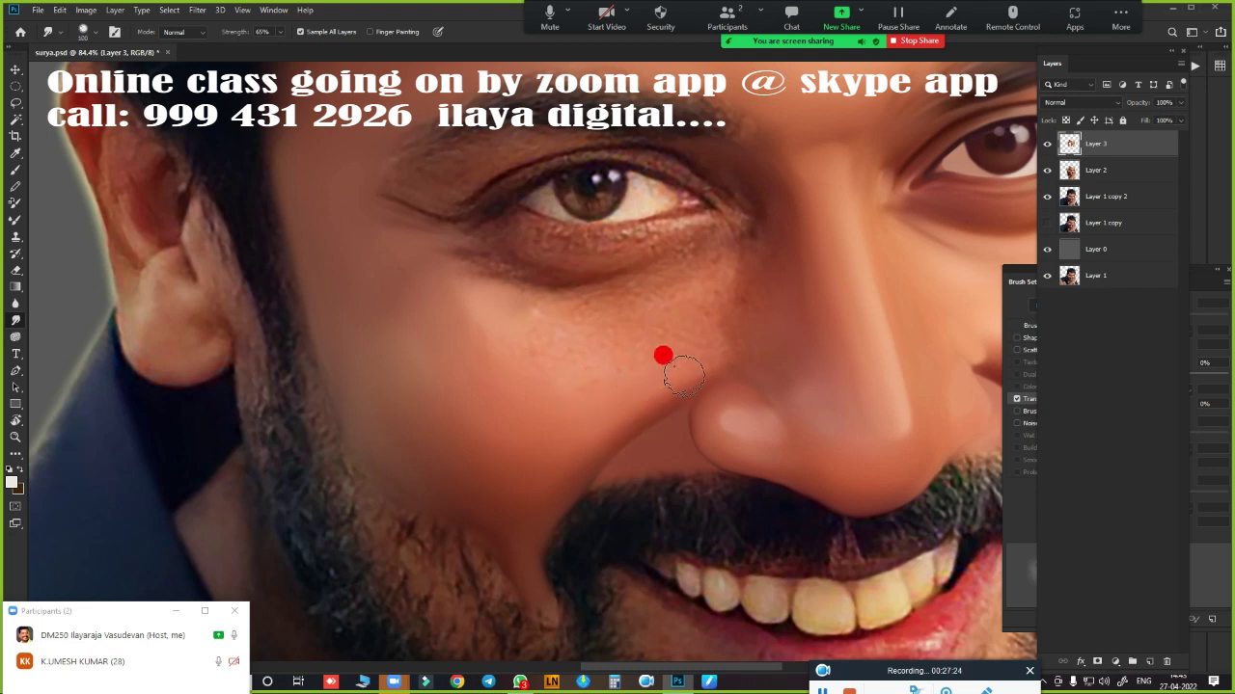
mouse_move(669, 485)
left_mouse_down()
mouse_move(713, 501)
mouse_move(527, 507)
mouse_move(626, 430)
mouse_move(588, 444)
mouse_move(612, 394)
mouse_move(491, 408)
left_mouse_up()
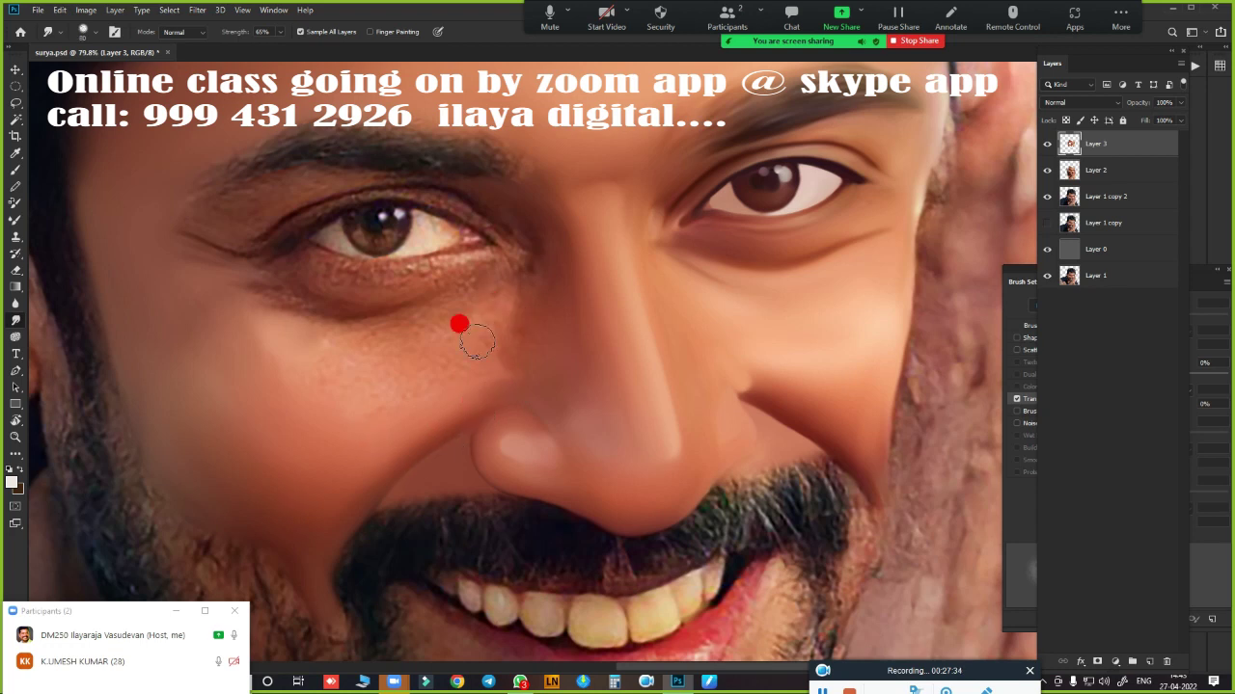
mouse_move(477, 340)
left_mouse_down()
mouse_move(350, 374)
mouse_move(336, 352)
mouse_move(353, 344)
mouse_move(408, 331)
mouse_move(402, 372)
mouse_move(461, 364)
mouse_move(361, 380)
mouse_move(298, 380)
mouse_move(278, 363)
mouse_move(330, 427)
mouse_move(294, 399)
mouse_move(290, 421)
mouse_move(276, 392)
mouse_move(279, 408)
mouse_move(251, 429)
mouse_move(270, 424)
mouse_move(295, 463)
mouse_move(156, 333)
mouse_move(248, 491)
mouse_move(276, 511)
mouse_move(250, 374)
mouse_move(587, 405)
mouse_move(447, 463)
left_mouse_up()
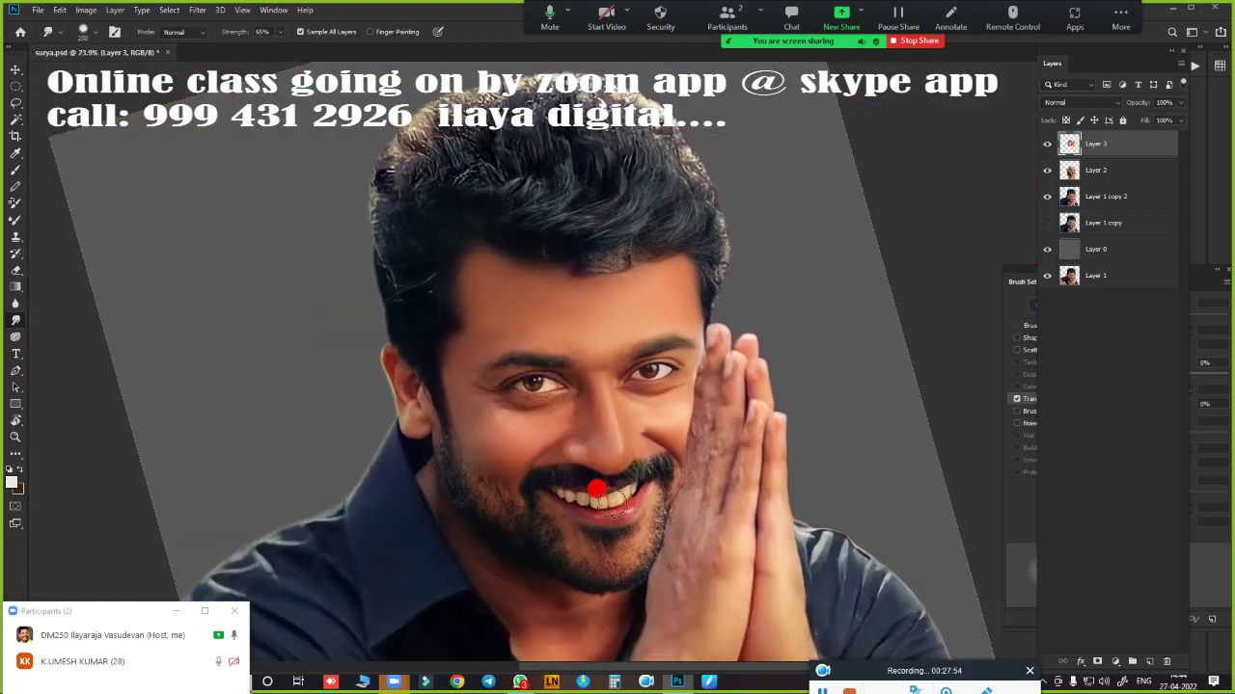
- Zoom in on the left eye and brow and shrink the Smudge brush to 90
mouse_move(569, 365)
left_mouse_down()
mouse_move(550, 413)
mouse_move(623, 433)
mouse_move(678, 389)
mouse_move(660, 410)
mouse_move(656, 358)
mouse_move(675, 408)
left_mouse_up()
key("bracketleft")
key("bracketleft")
key("bracketleft")
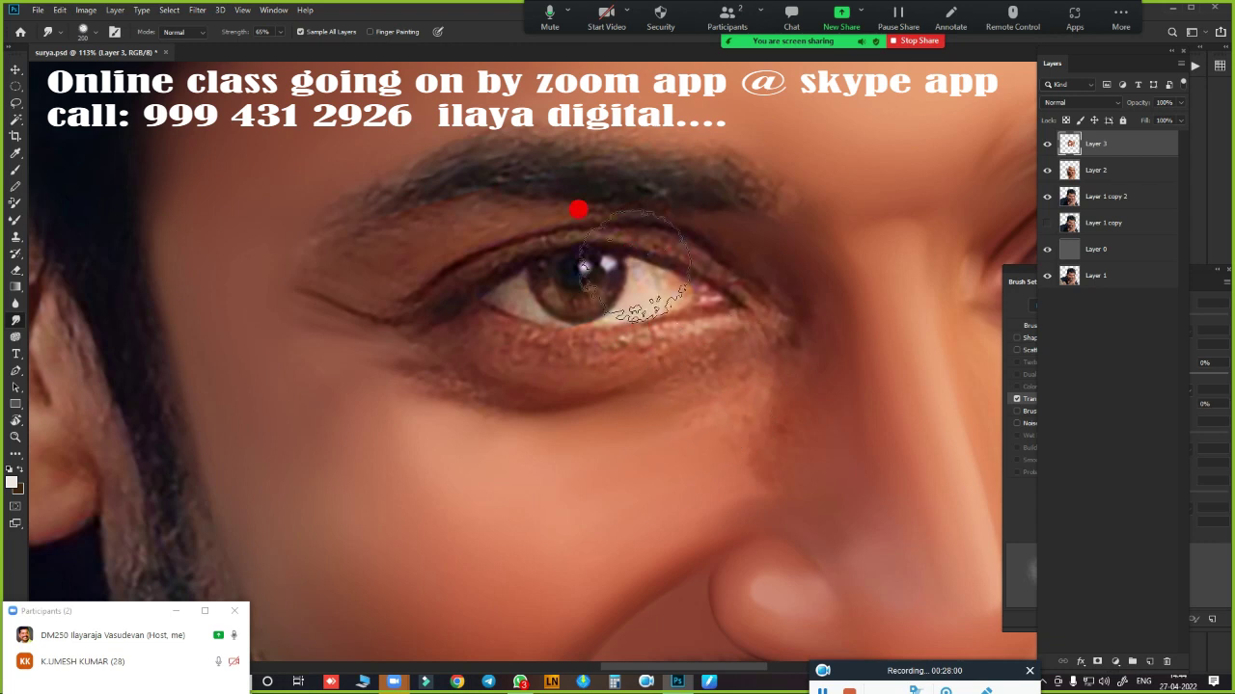
key("bracketleft")
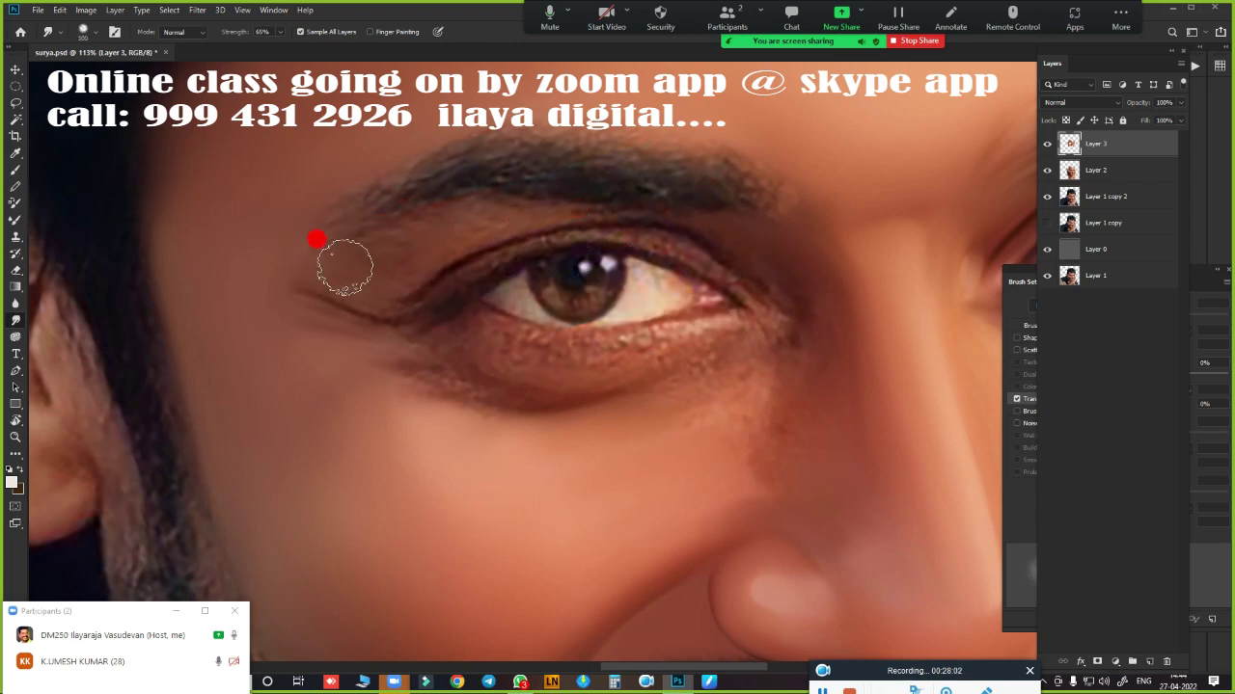
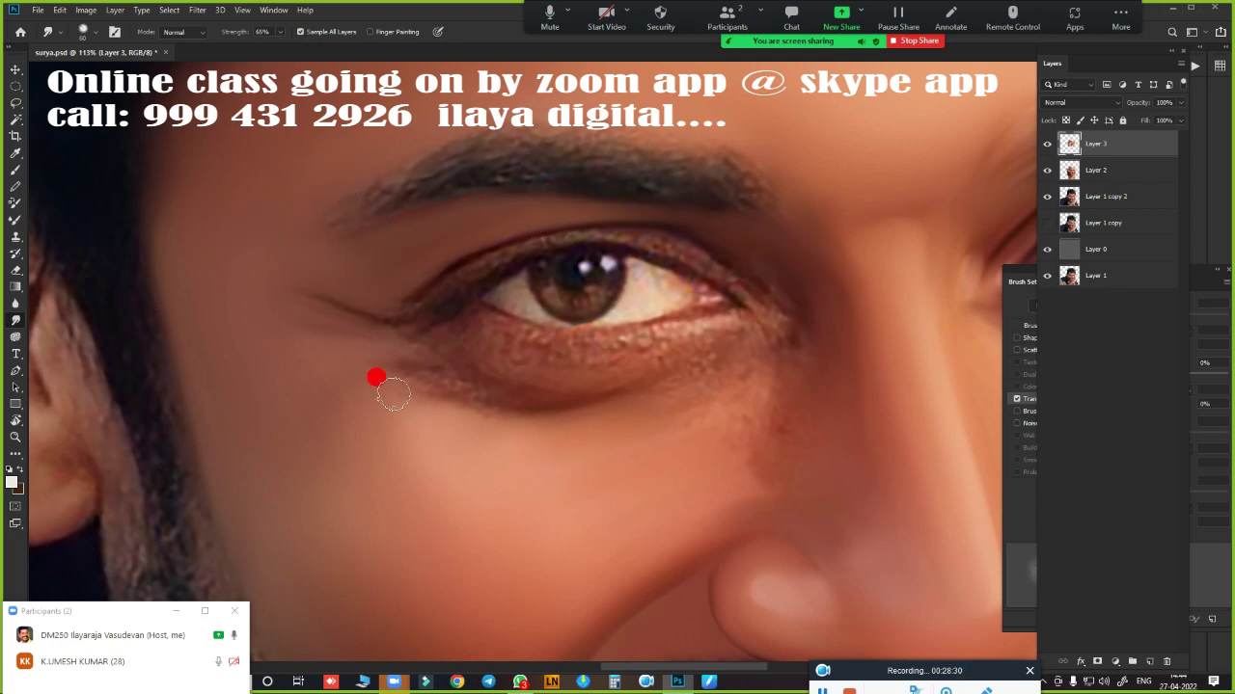
- Smudge the under-eye shadow, cheek and outer eye corner smooth at 65% strength, using a smaller brush for detail
mouse_move(392, 394)
left_mouse_down()
mouse_move(310, 331)
mouse_move(395, 389)
left_mouse_up()
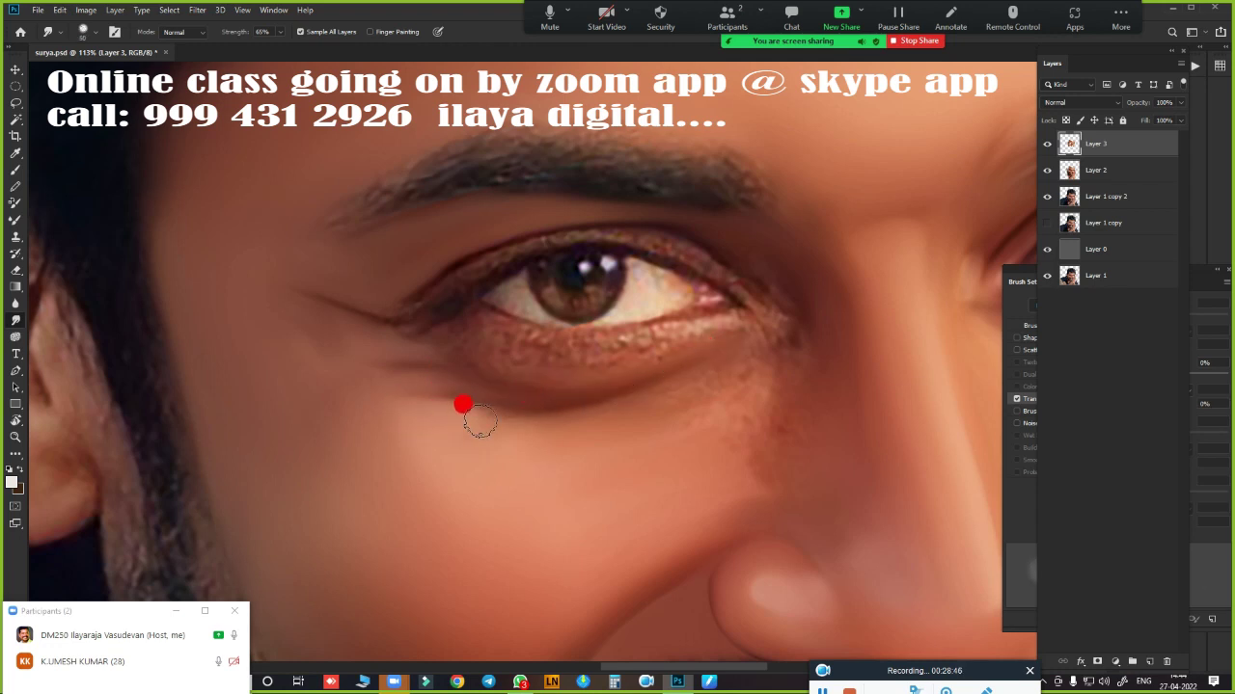
left_click_drag(505, 430, 651, 388)
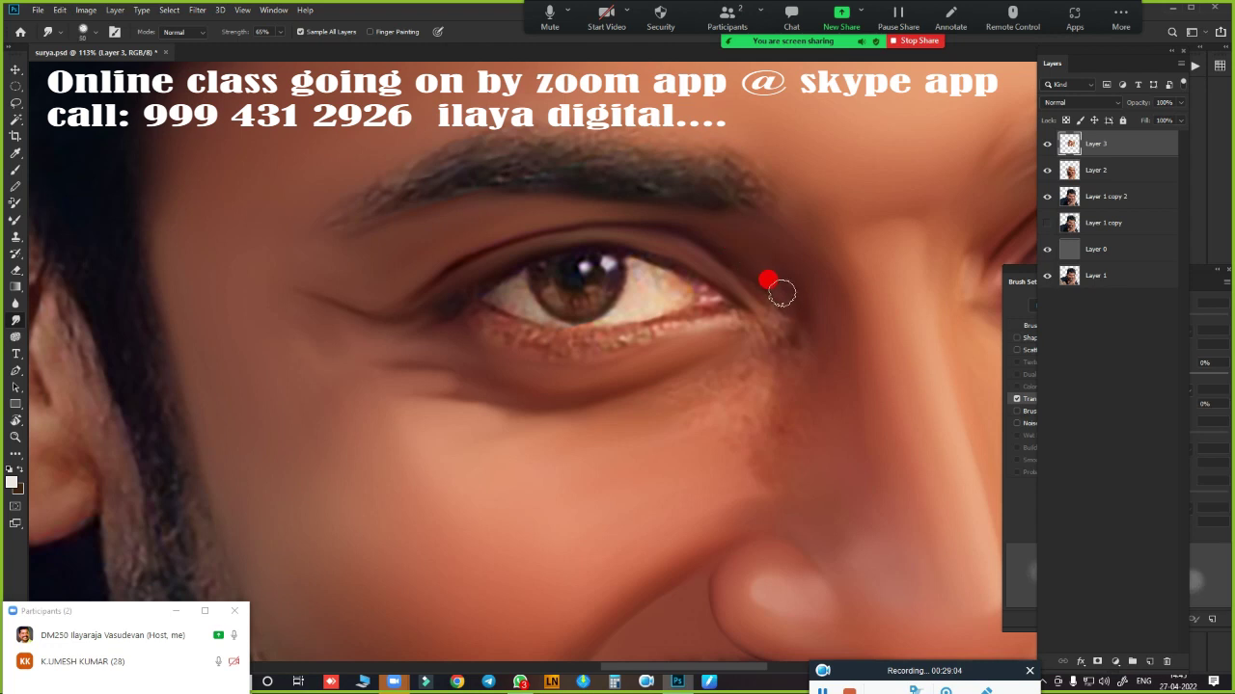
left_click_drag(803, 346, 630, 418)
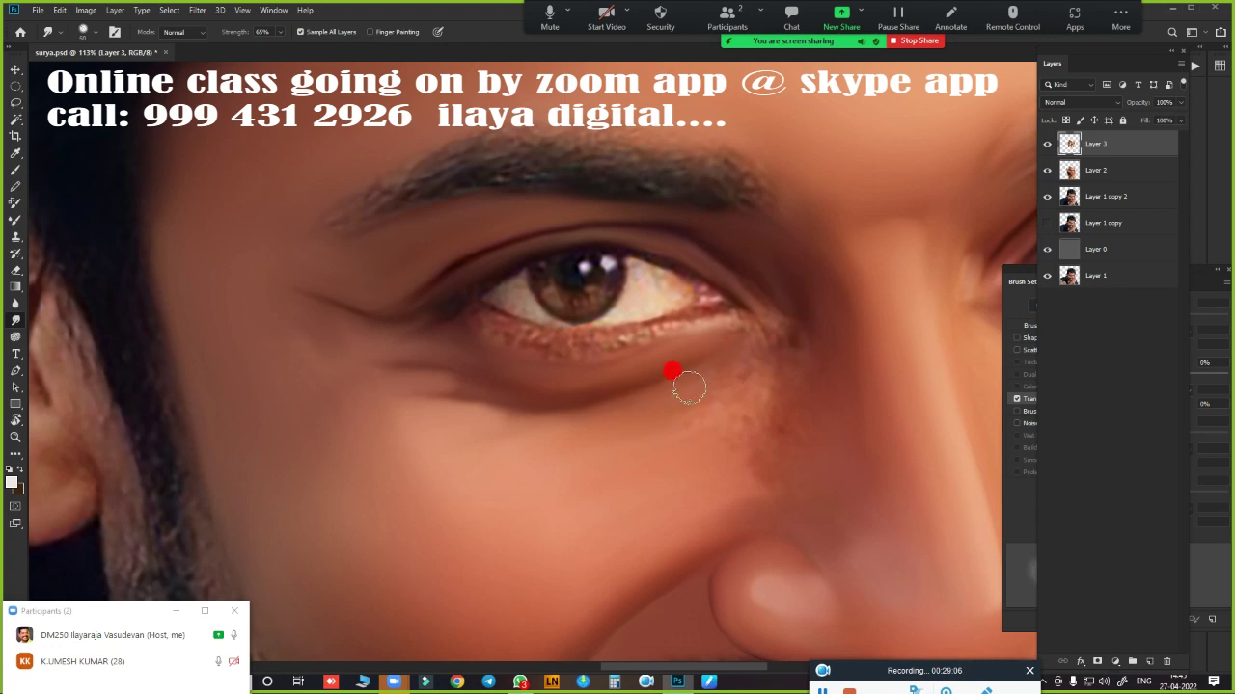
mouse_move(714, 370)
left_mouse_down()
mouse_move(704, 391)
mouse_move(719, 356)
mouse_move(666, 388)
mouse_move(756, 405)
mouse_move(689, 447)
mouse_move(672, 435)
mouse_move(749, 344)
mouse_move(694, 390)
left_mouse_up()
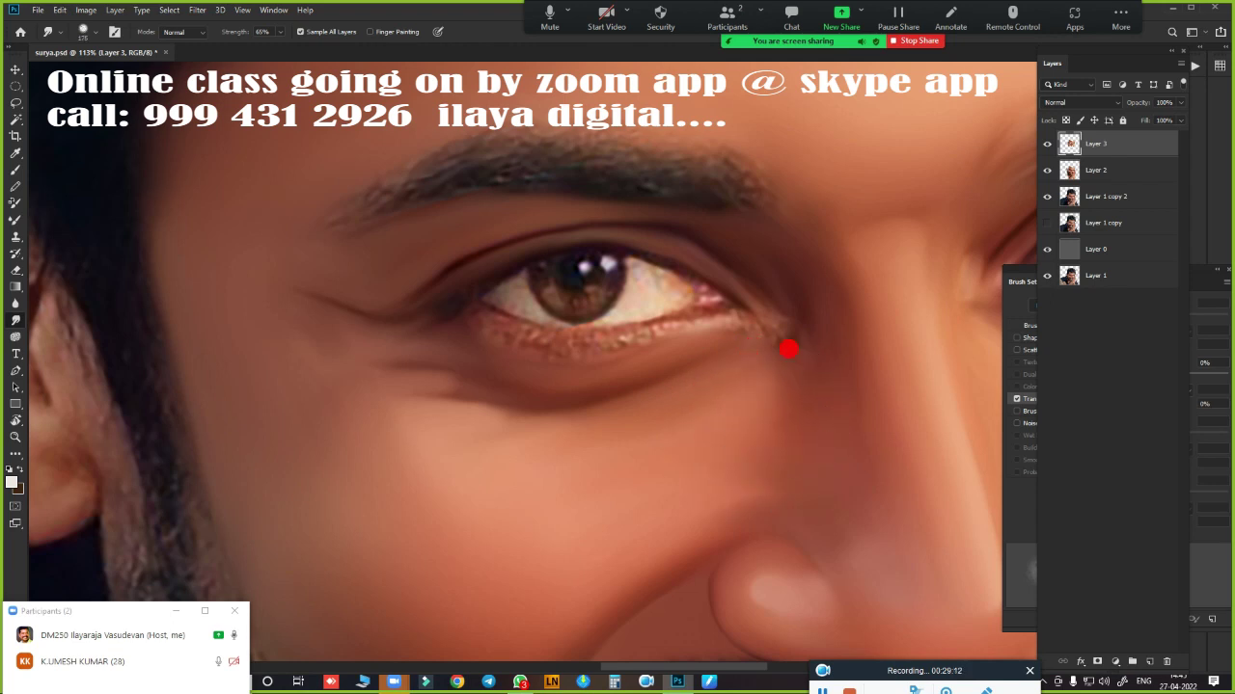
key("bracketleft")
key("bracketleft")
key("bracketleft")
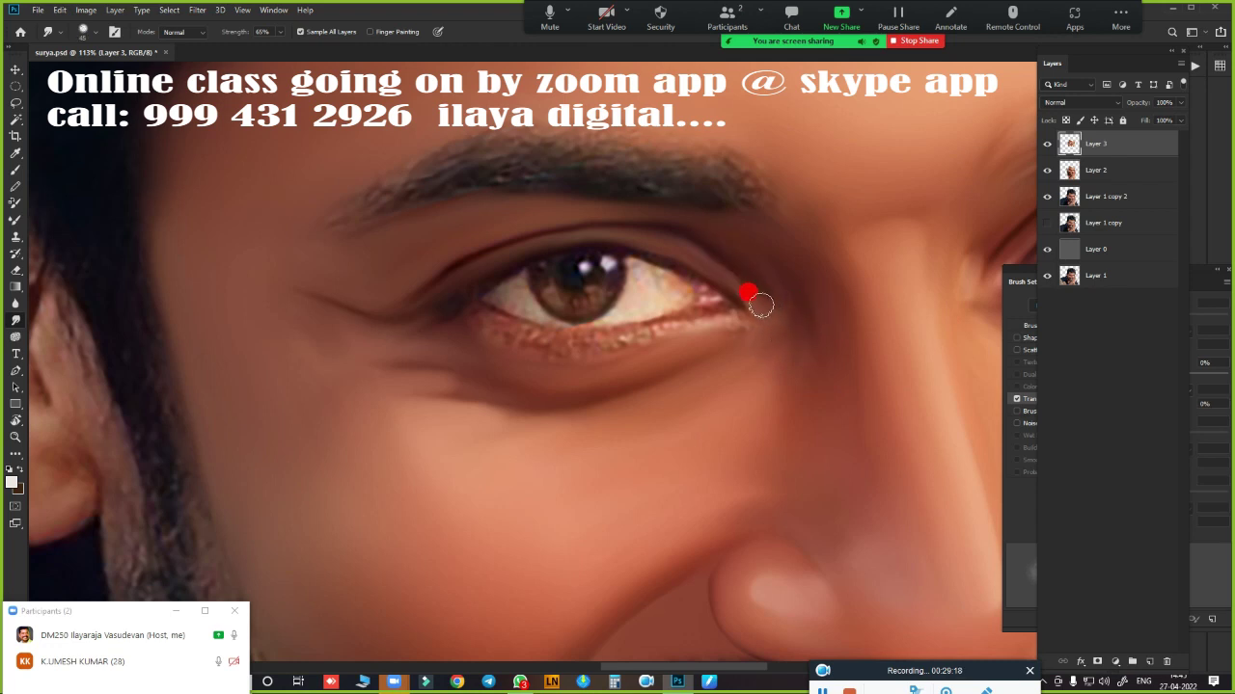
mouse_move(779, 301)
left_mouse_down()
mouse_move(790, 340)
mouse_move(813, 295)
mouse_move(807, 372)
mouse_move(806, 341)
left_mouse_up()
mouse_move(793, 385)
left_mouse_down()
mouse_move(749, 347)
mouse_move(631, 496)
mouse_move(607, 502)
mouse_move(727, 469)
mouse_move(721, 417)
mouse_move(739, 353)
mouse_move(683, 353)
mouse_move(607, 240)
mouse_move(583, 251)
mouse_move(455, 143)
mouse_move(427, 138)
mouse_move(373, 160)
mouse_move(499, 129)
mouse_move(607, 135)
mouse_move(422, 165)
mouse_move(425, 127)
mouse_move(695, 126)
mouse_move(740, 153)
mouse_move(744, 183)
mouse_move(686, 168)
mouse_move(433, 175)
mouse_move(306, 199)
mouse_move(330, 341)
mouse_move(650, 461)
mouse_move(543, 311)
mouse_move(609, 576)
left_mouse_up()
- Zoom in on the left eye and smooth the eye white beside and below the iris
left_click(674, 467, "alt")
scroll(674, 467, "down", 5)
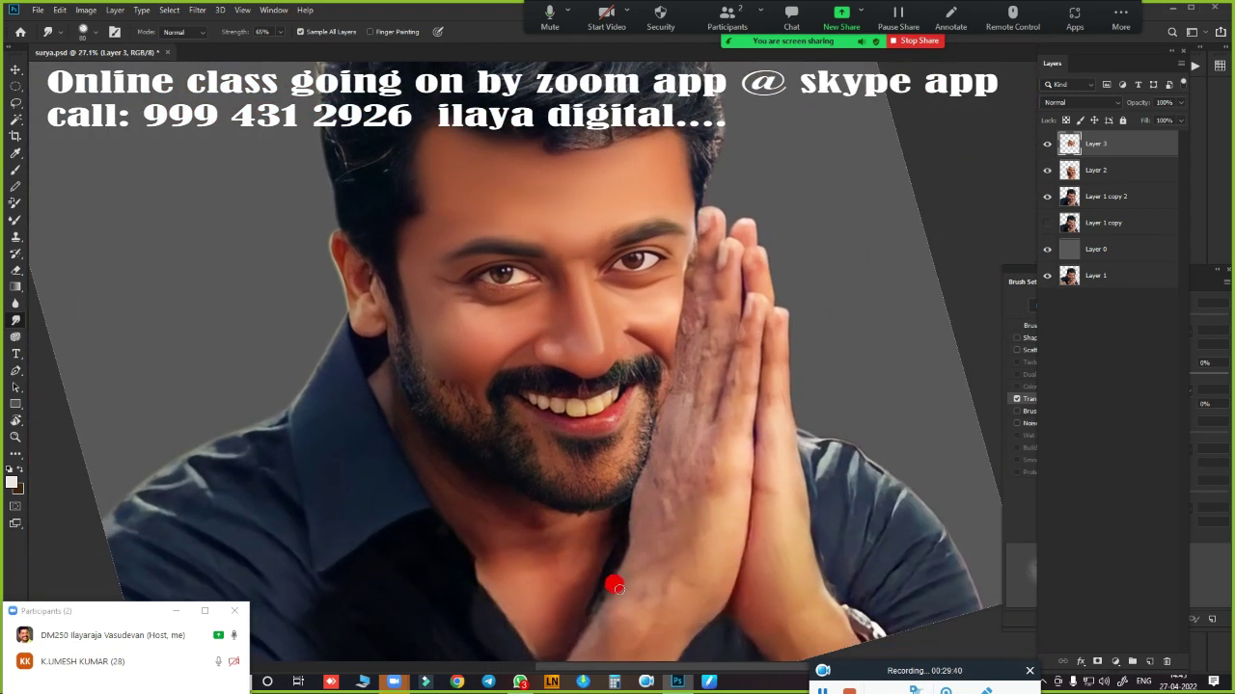
scroll(535, 287, "up", 3)
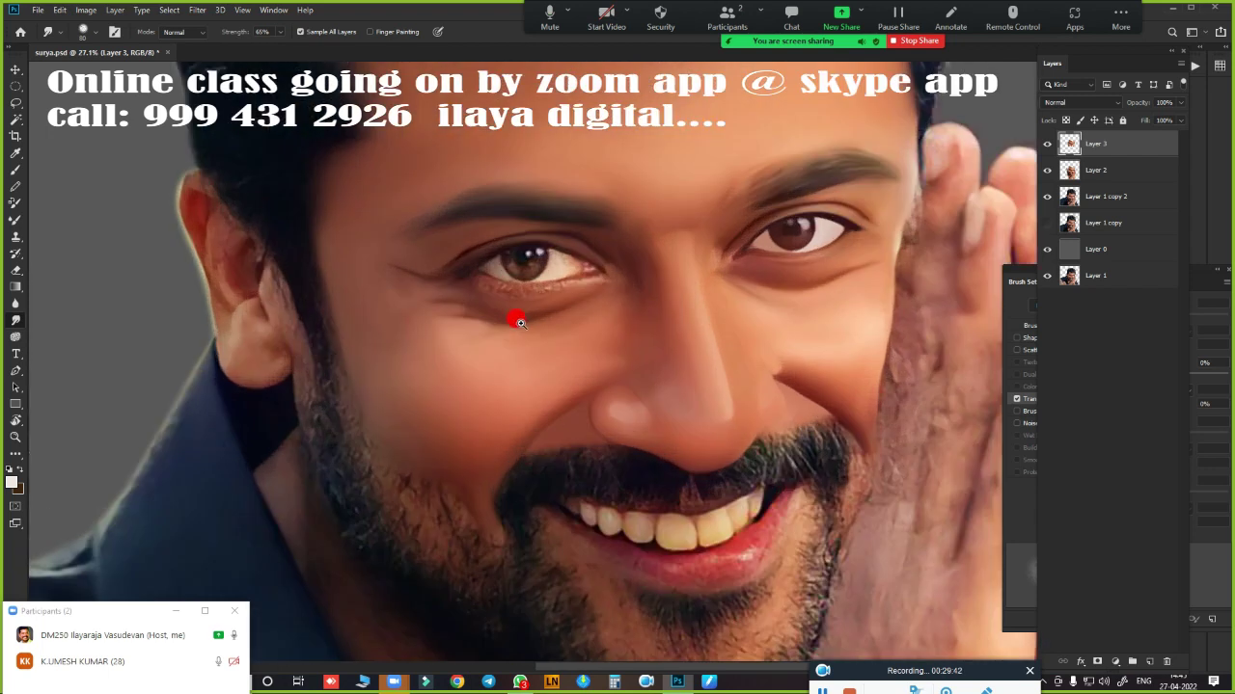
scroll(515, 317, "up", 3)
scroll(570, 344, "up", 2)
scroll(661, 350, "up", 2)
scroll(754, 427, "up", 1)
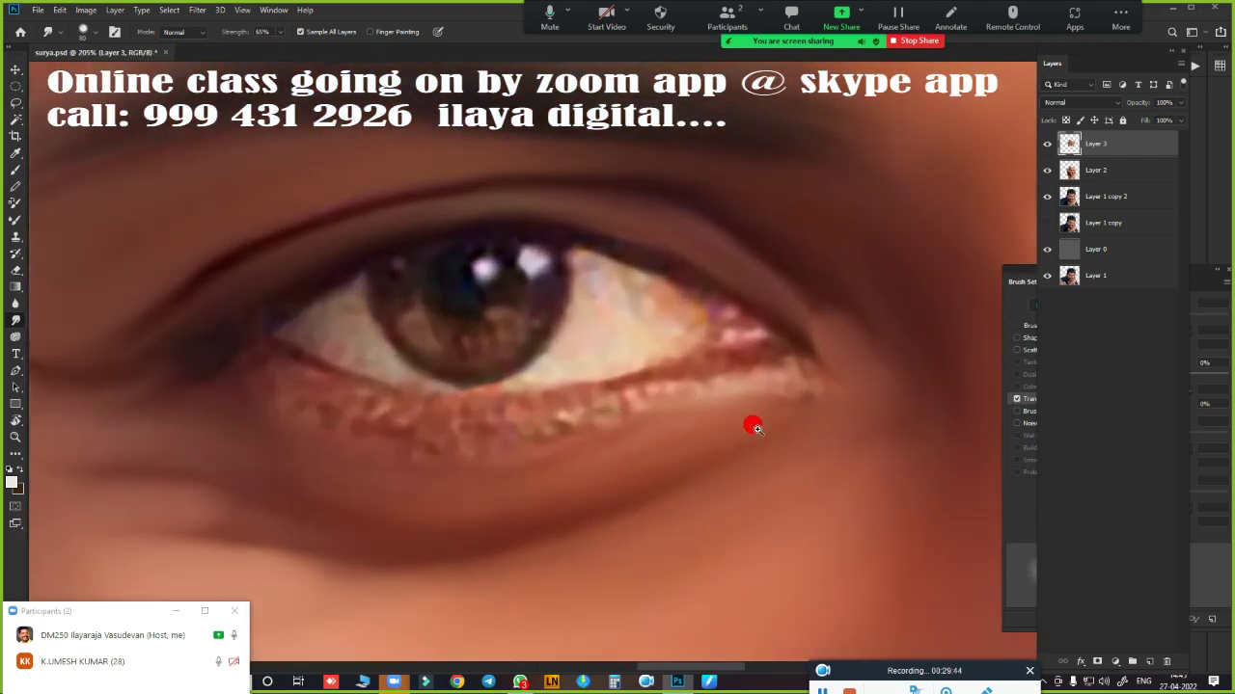
left_click_drag(709, 427, 666, 430)
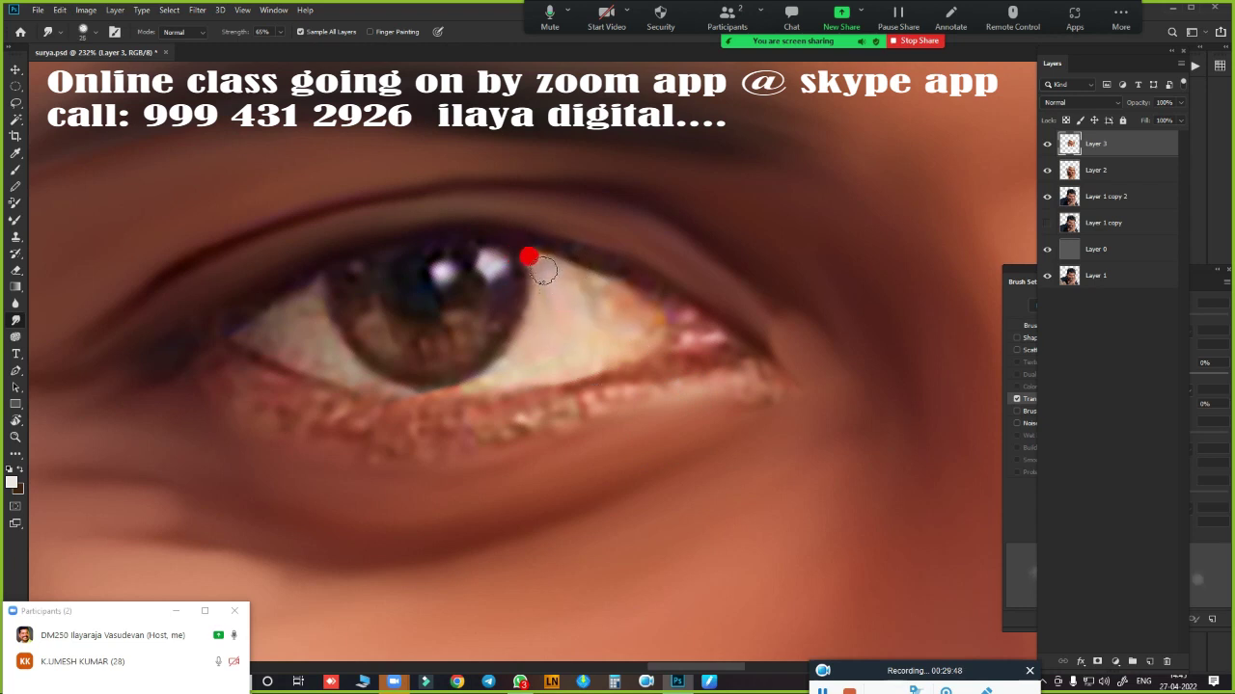
mouse_move(542, 272)
left_mouse_down()
mouse_move(566, 267)
mouse_move(647, 314)
mouse_move(651, 333)
mouse_move(589, 328)
mouse_move(527, 279)
left_mouse_up()
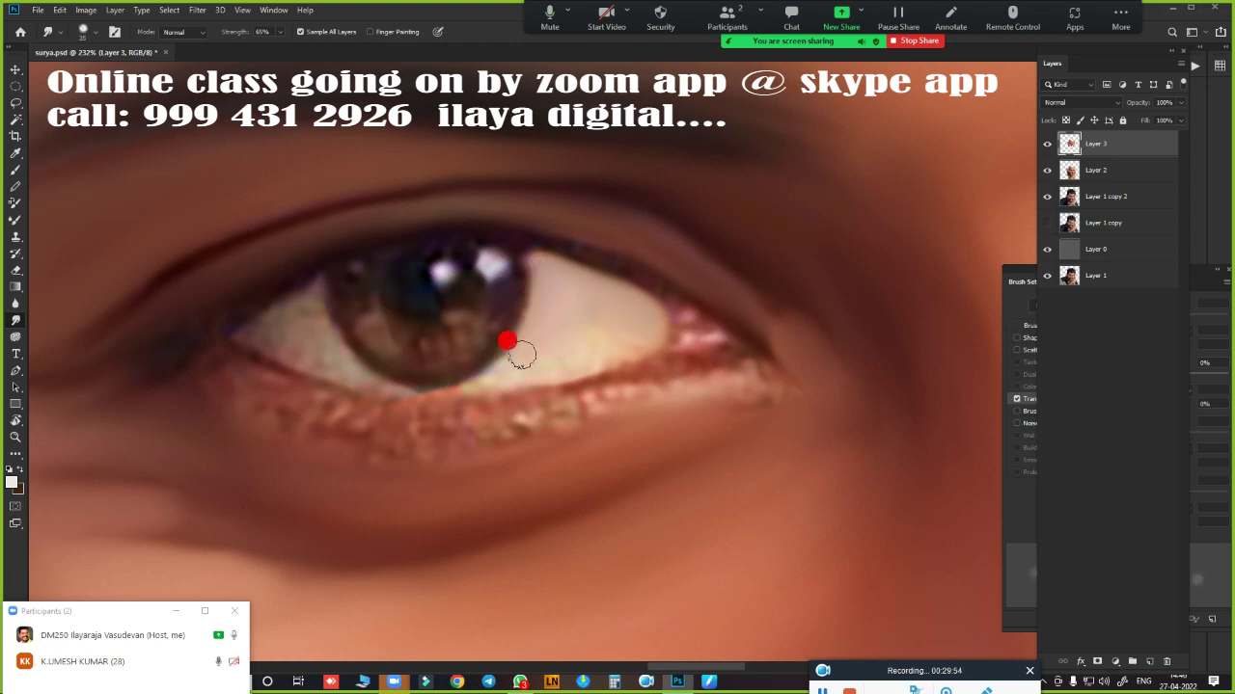
mouse_move(509, 369)
left_mouse_down()
mouse_move(543, 369)
mouse_move(579, 330)
mouse_move(612, 353)
mouse_move(623, 341)
mouse_move(623, 354)
mouse_move(513, 340)
mouse_move(329, 351)
mouse_move(326, 364)
mouse_move(253, 328)
left_mouse_up()
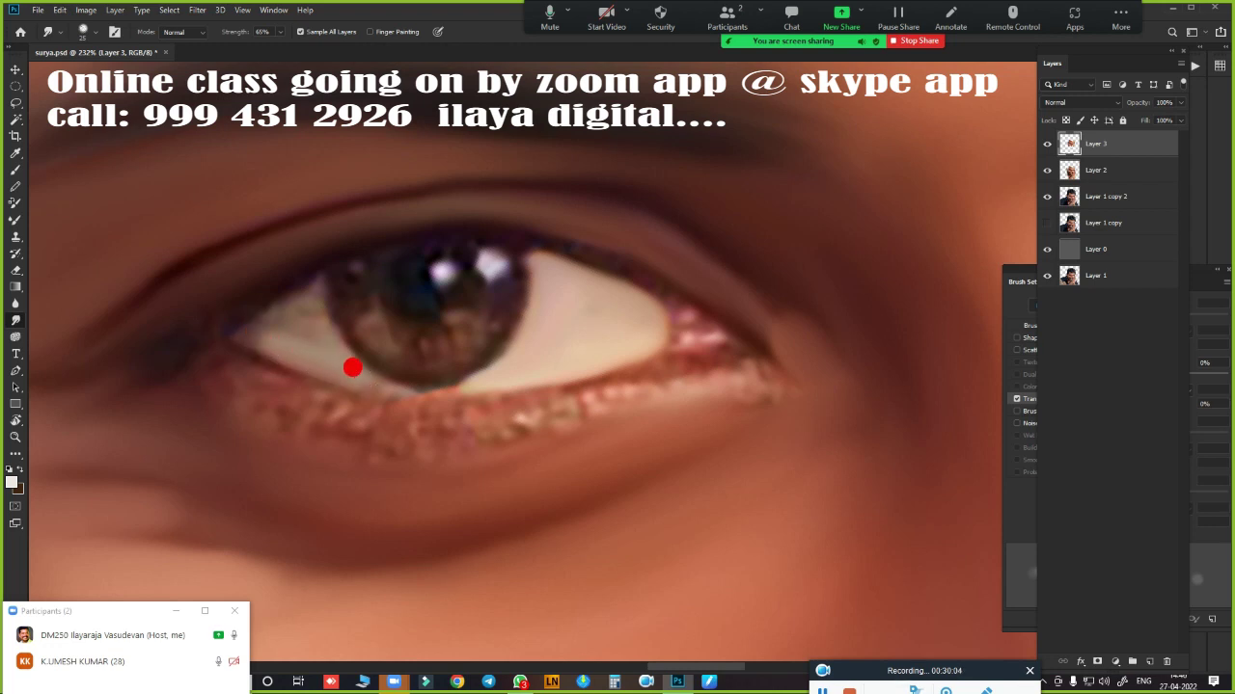
- Smooth the lower and lower-left edges of the iris, then zoom out slightly
left_click_drag(361, 375, 375, 384)
mouse_move(481, 371)
left_mouse_down()
mouse_move(413, 395)
mouse_move(327, 350)
mouse_move(300, 282)
mouse_move(262, 322)
mouse_move(281, 291)
mouse_move(316, 324)
left_mouse_up()
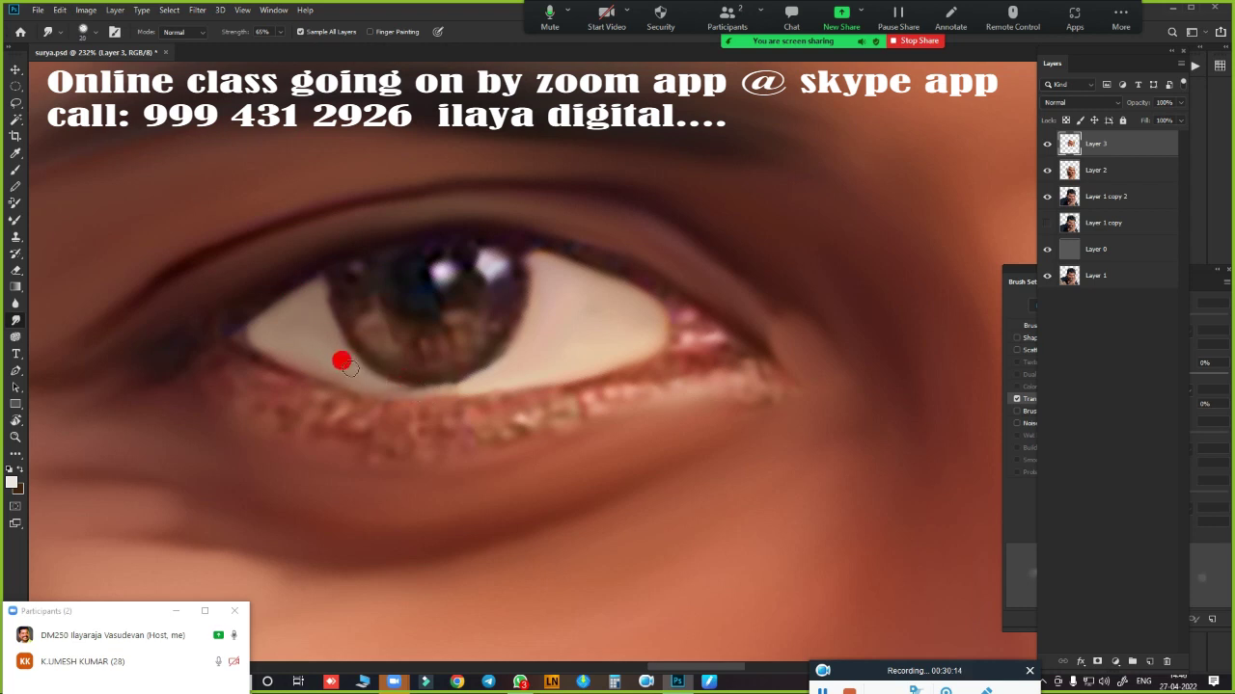
left_click_drag(404, 381, 450, 379)
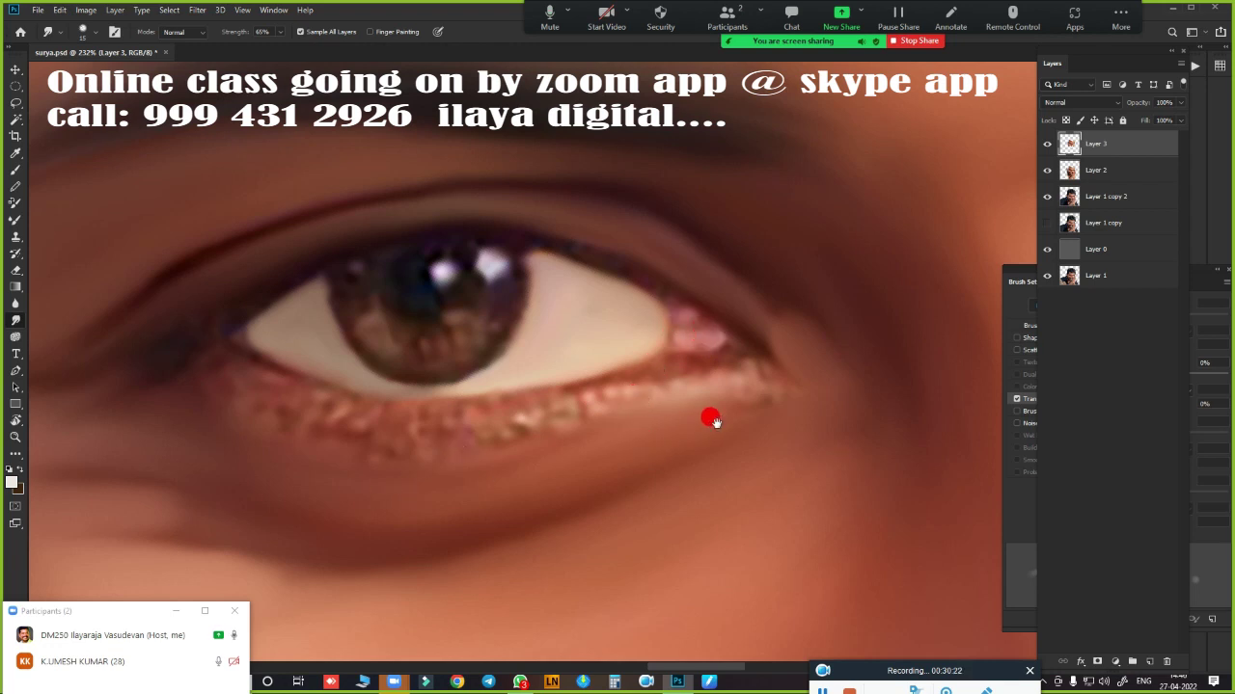
mouse_move(711, 419)
left_mouse_down()
mouse_move(697, 421)
mouse_move(840, 422)
mouse_move(707, 478)
left_mouse_up()
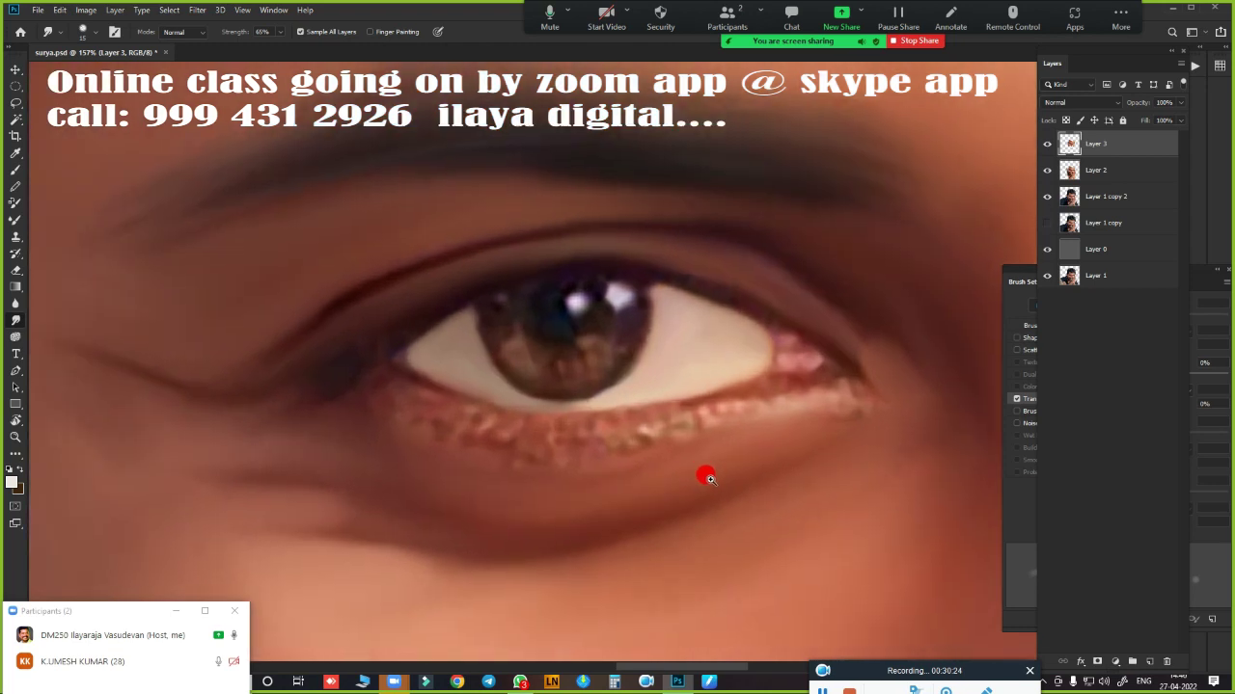
- Outline the eye opening with a closed Pen path along the upper and lower eyelids
key("p")
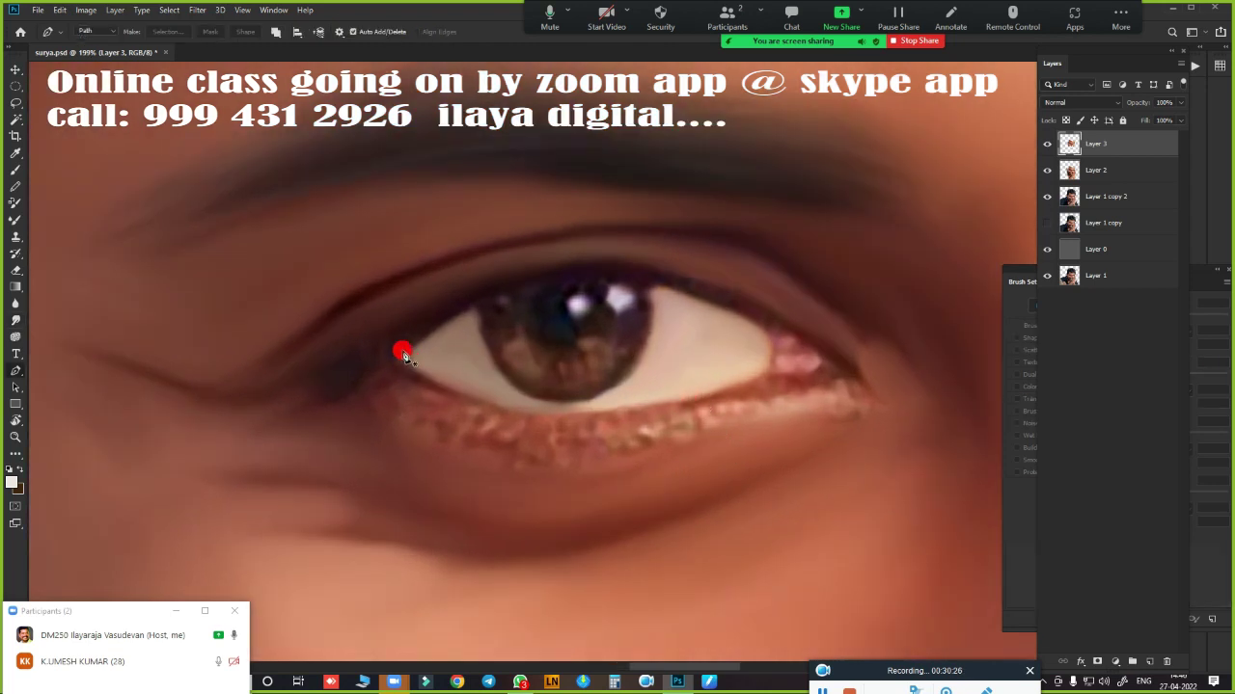
left_click(405, 351)
left_click_drag(772, 333, 969, 470)
left_click_drag(405, 372, 290, 241)
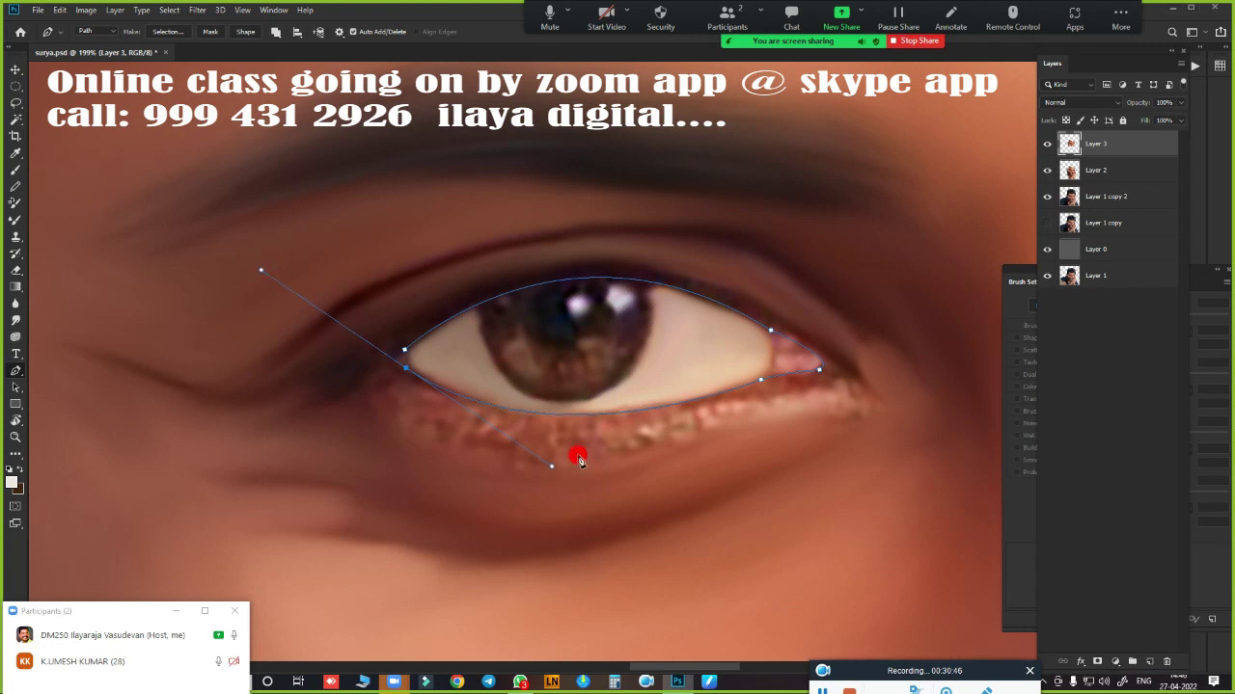
- Convert the eye path into a selection and feather its edge
key("ctrl+Return")
key("shift+F6")
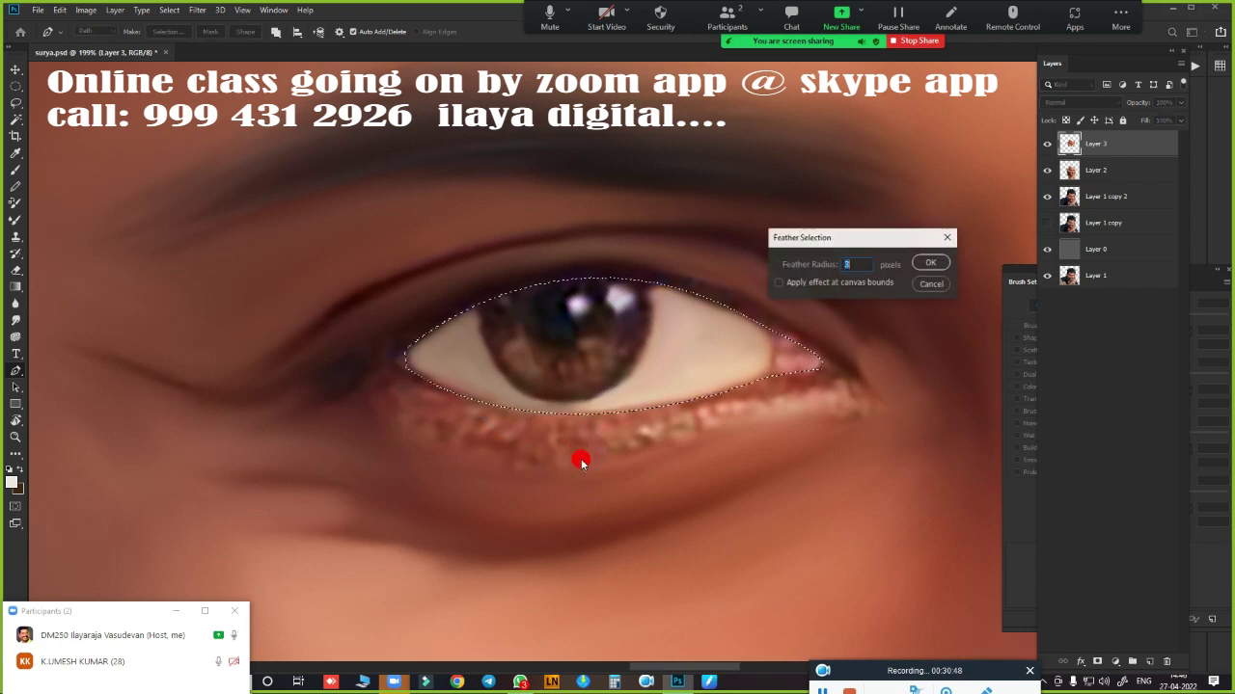
key("Return")
key("r")
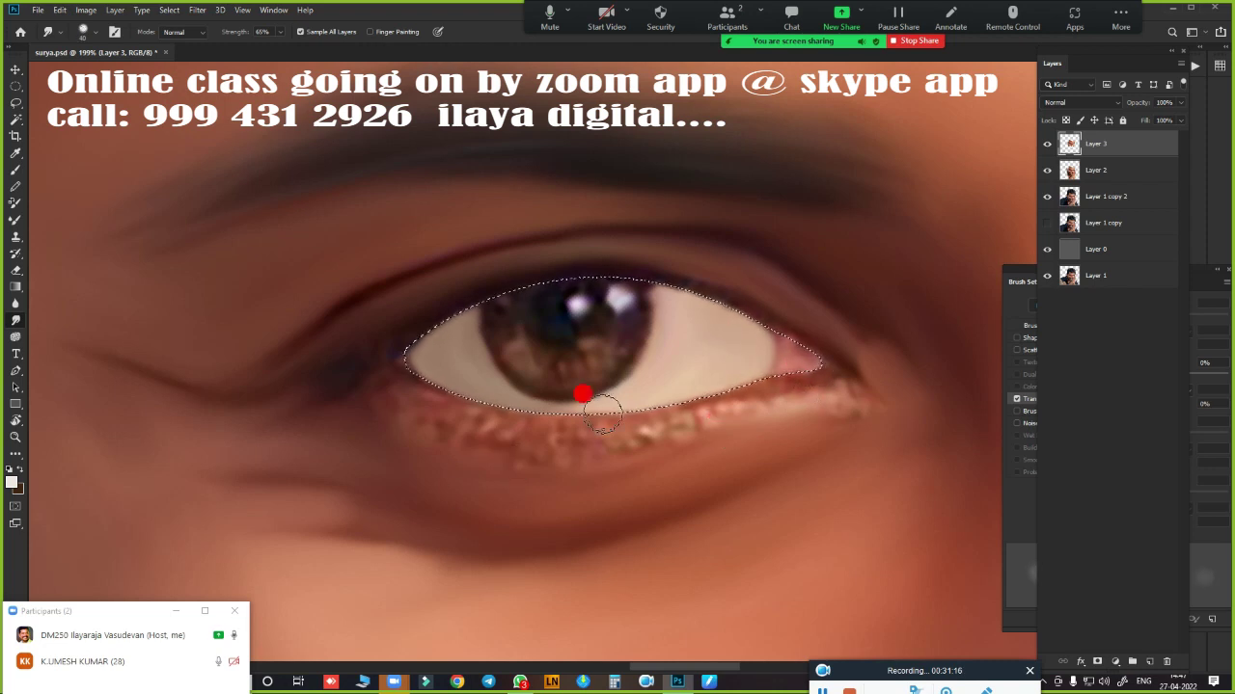
- Blend the eye white up to both lid edges with the Very Wet, Light Mix mixer brush
key("b")
scroll(712, 352, "up", 1)
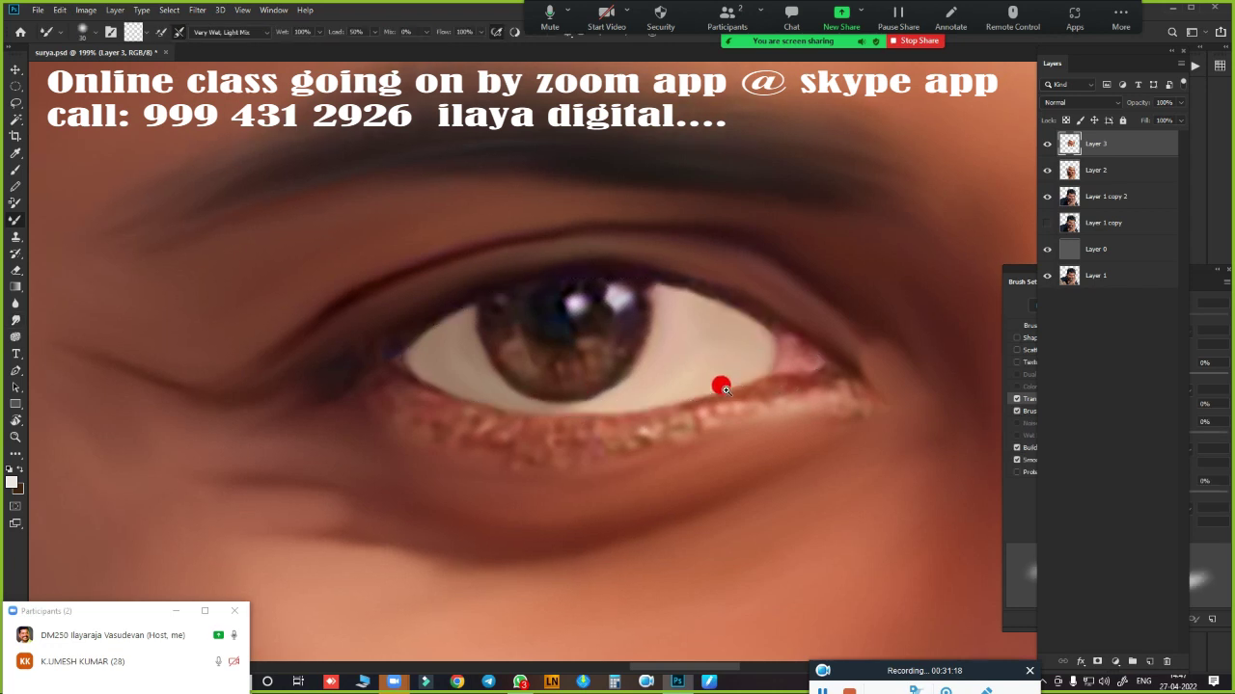
scroll(722, 386, "up", 2)
scroll(739, 391, "up", 2)
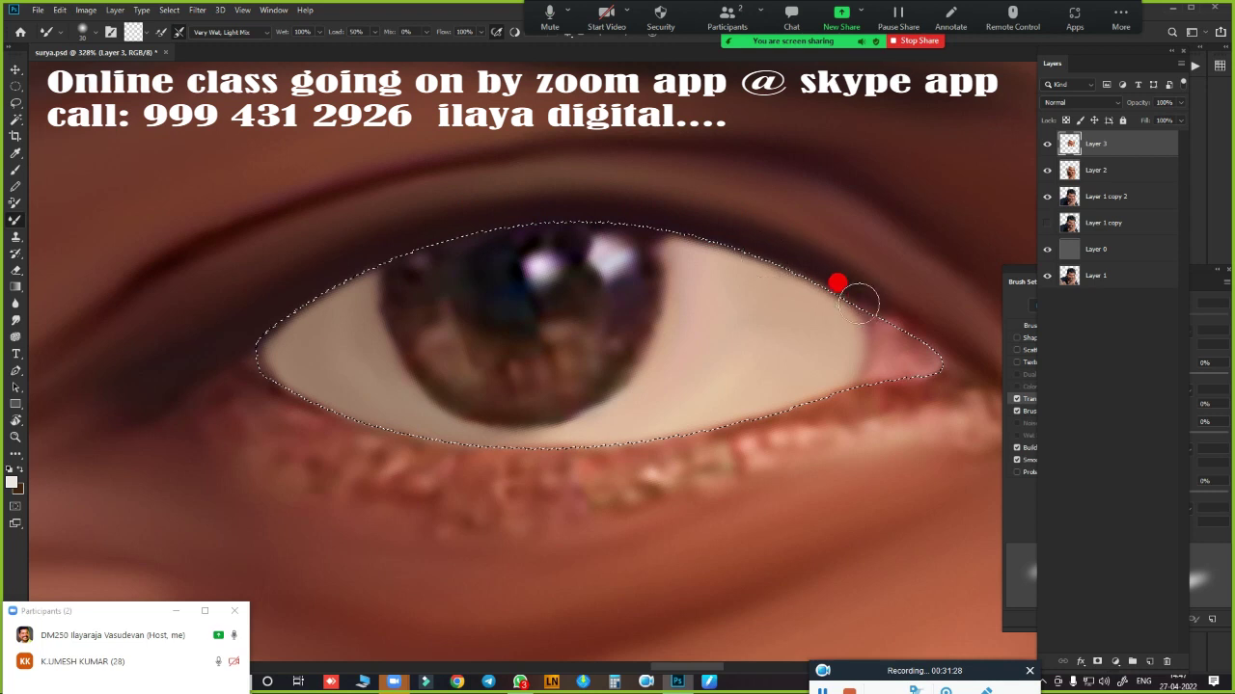
left_click_drag(718, 376, 524, 341)
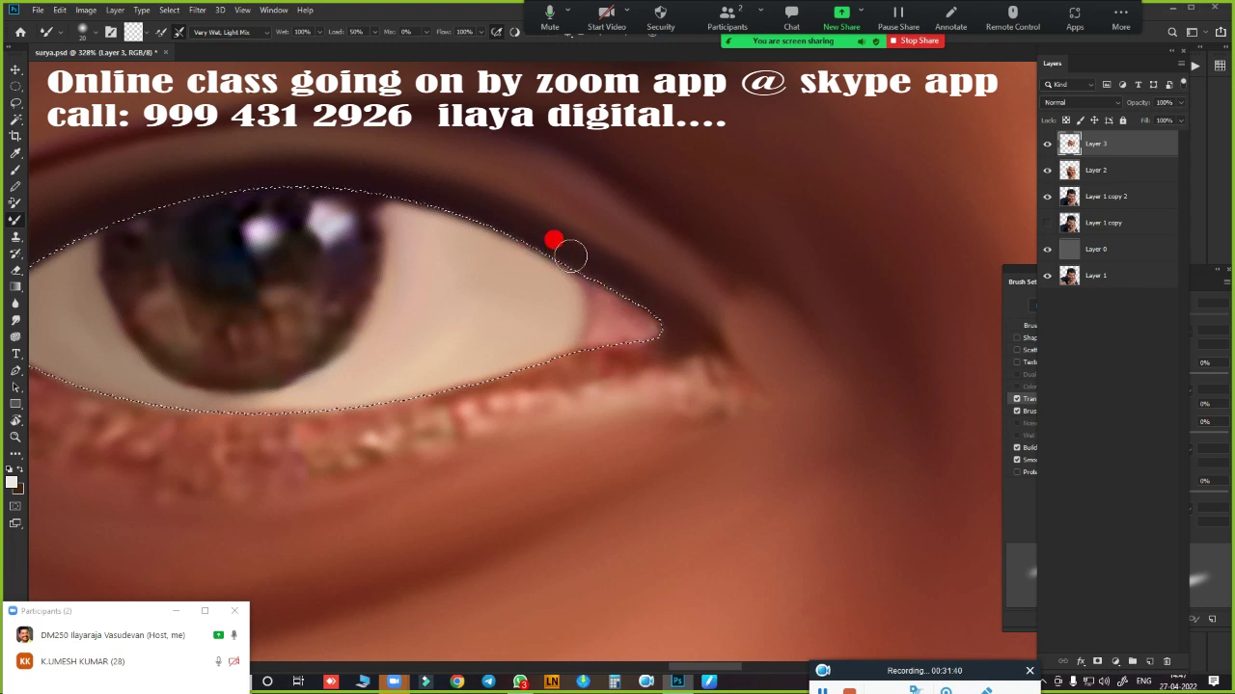
mouse_move(600, 436)
left_mouse_down()
mouse_move(702, 417)
mouse_move(881, 325)
left_mouse_up()
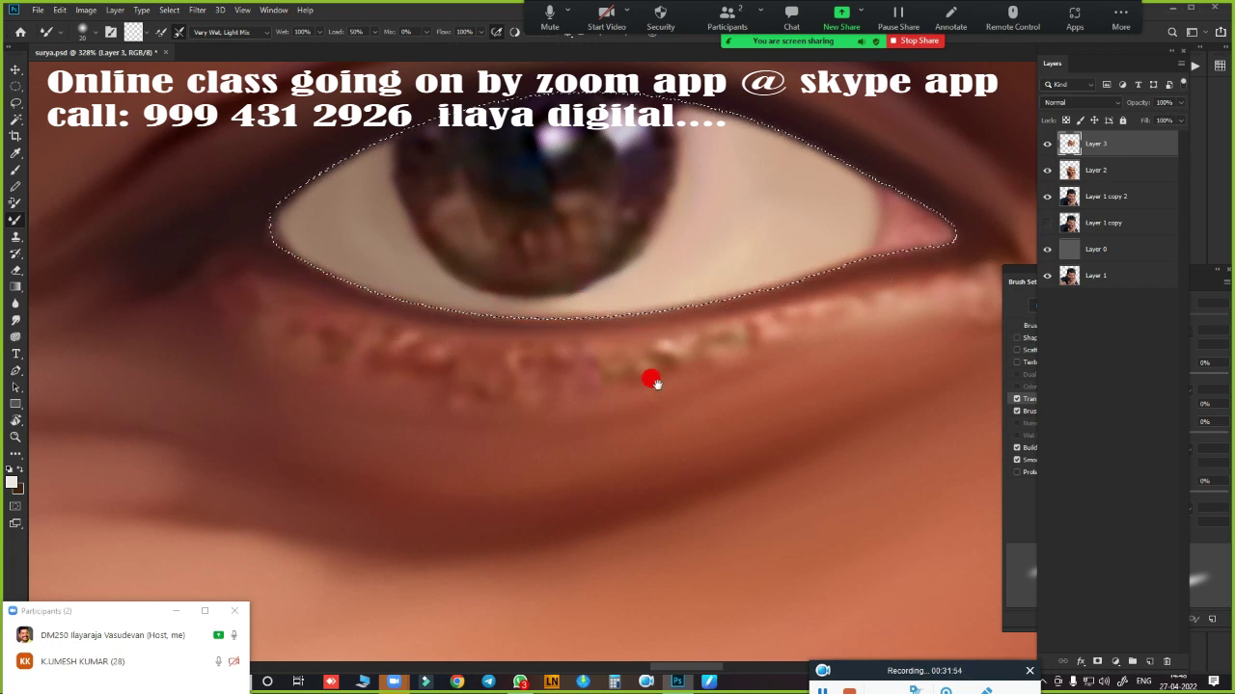
mouse_move(656, 380)
left_mouse_down()
mouse_move(601, 435)
mouse_move(652, 440)
left_mouse_up()
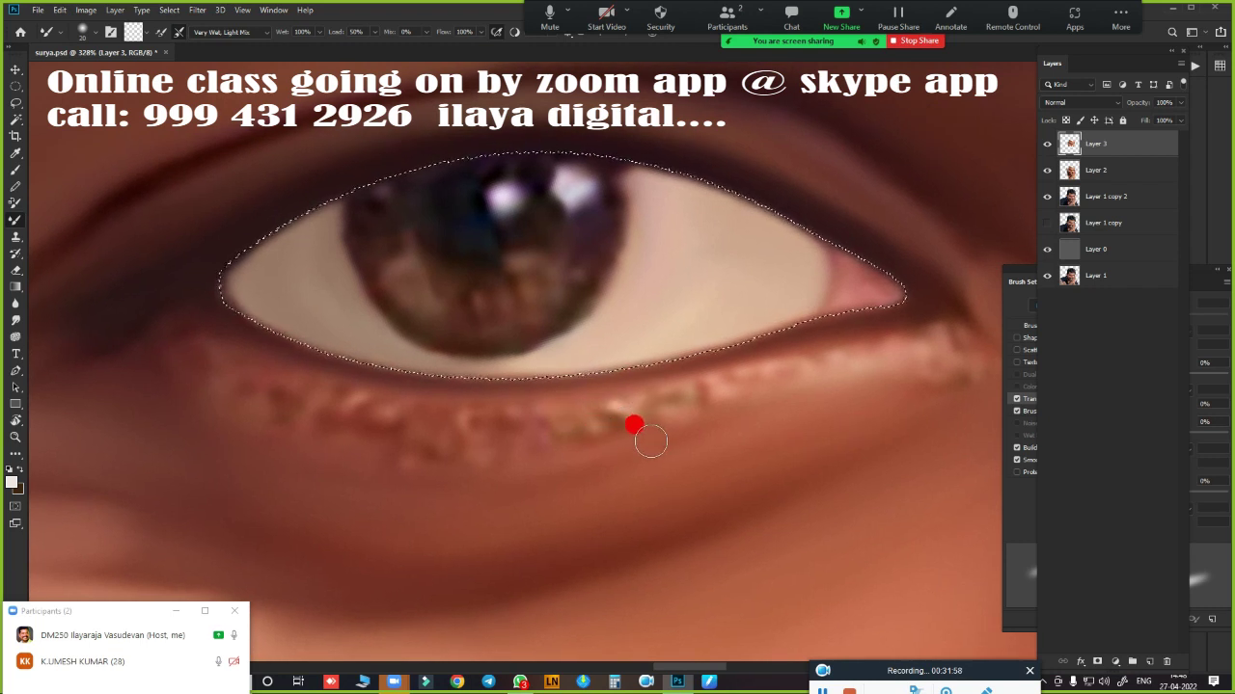
key("r")
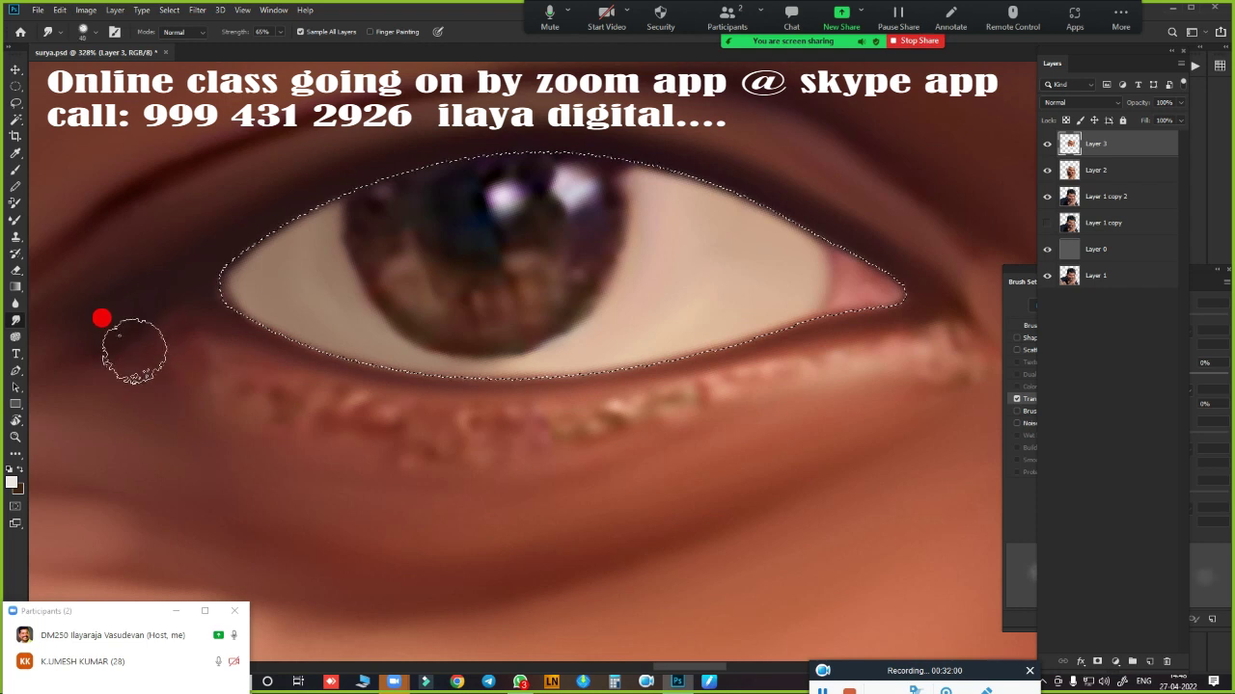
- Smudge the dark lower lid and outer eye corner into soft shading, then zoom out to 235%
mouse_move(181, 356)
left_mouse_down()
mouse_move(396, 434)
mouse_move(824, 364)
mouse_move(509, 433)
mouse_move(821, 360)
left_mouse_up()
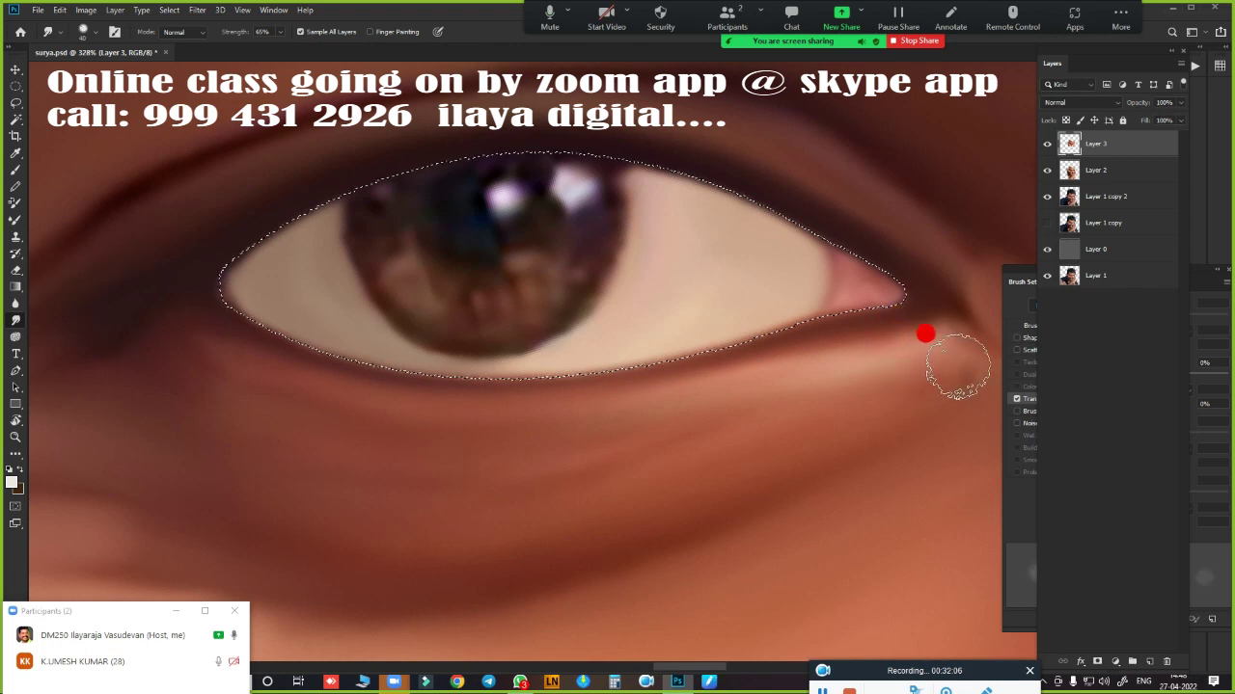
mouse_move(907, 352)
left_mouse_down()
mouse_move(944, 342)
mouse_move(204, 361)
mouse_move(695, 393)
mouse_move(665, 416)
mouse_move(722, 419)
mouse_move(257, 257)
mouse_move(119, 230)
mouse_move(827, 152)
mouse_move(455, 135)
mouse_move(179, 218)
mouse_move(777, 160)
mouse_move(932, 256)
mouse_move(589, 320)
mouse_move(640, 460)
mouse_move(650, 420)
left_mouse_up()
scroll(650, 420, "down", 2)
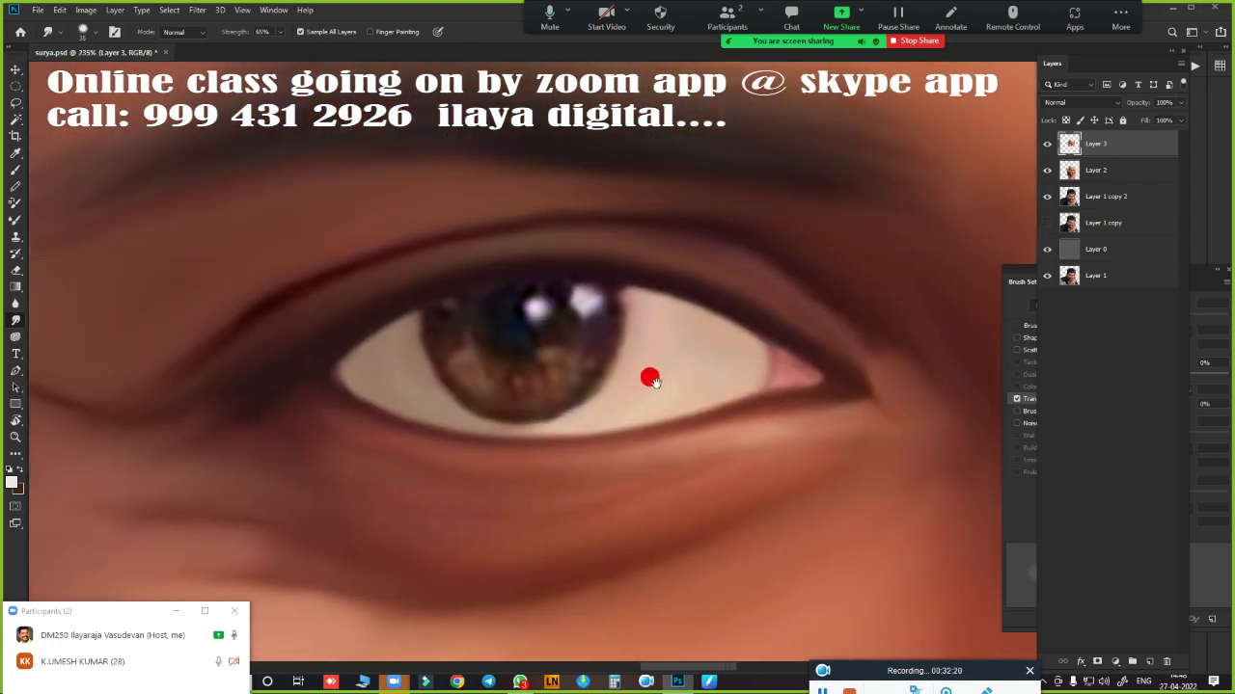
key("b")
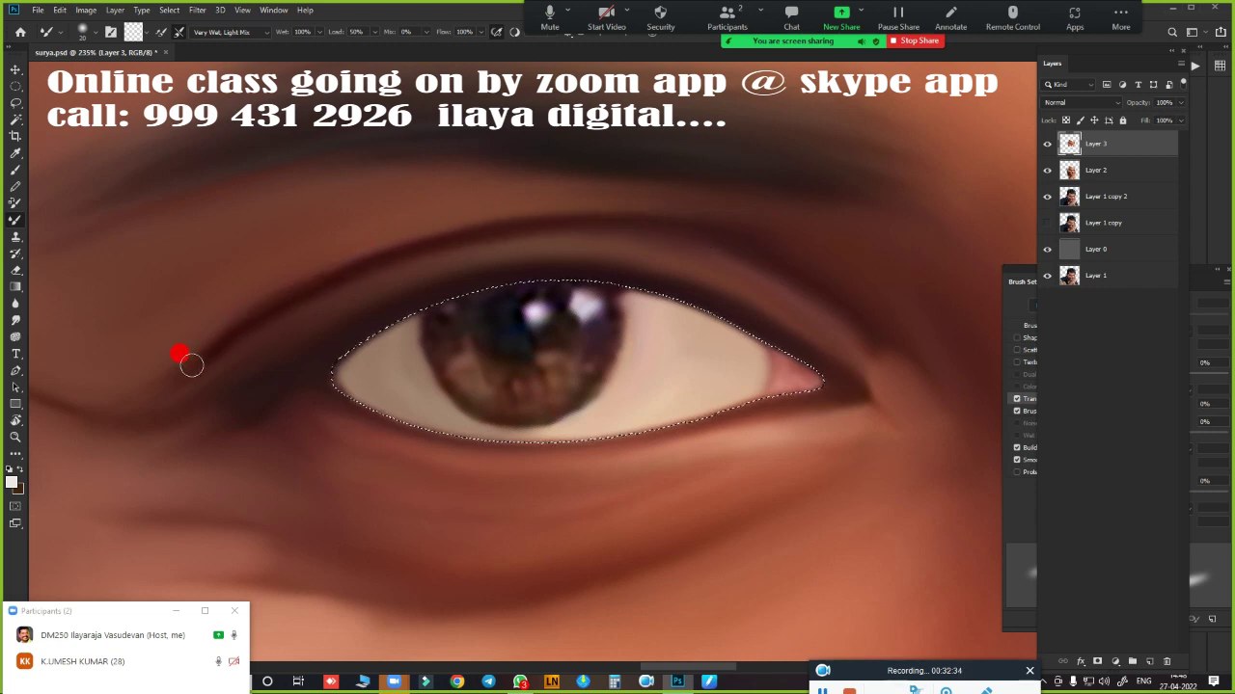
- Blend the upper lash line and outer eye corner with the mixer brush, then zoom in on the eye
left_click_drag(222, 345, 253, 327)
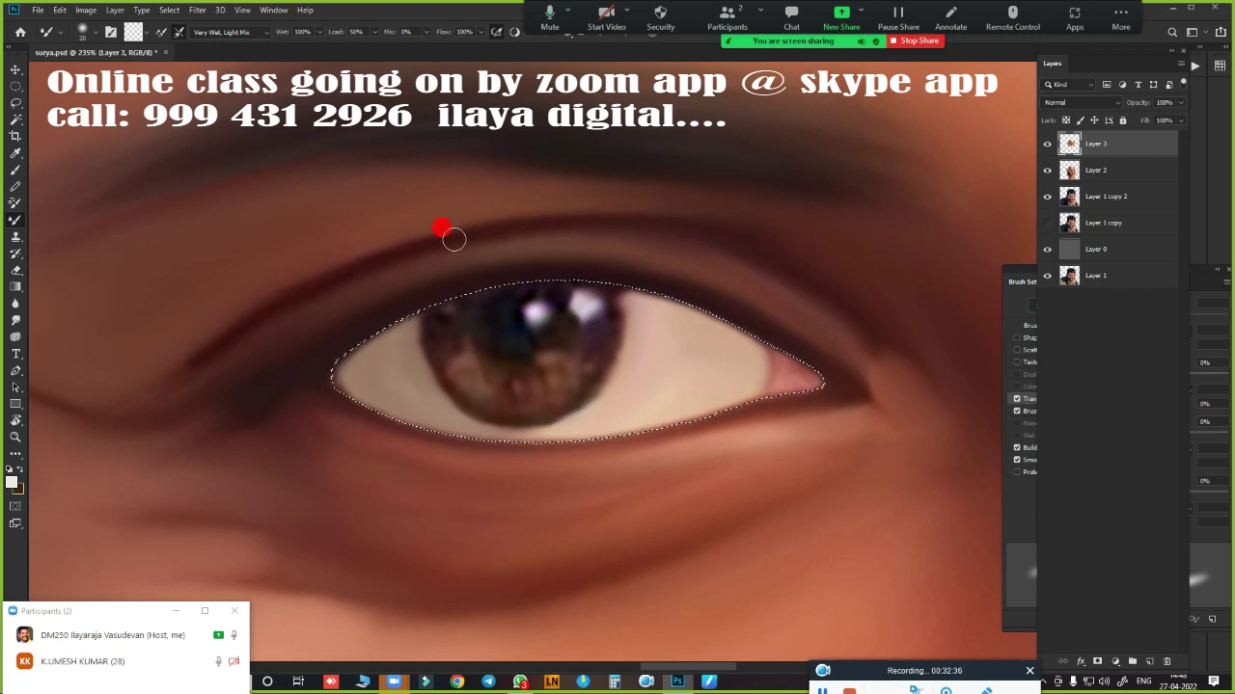
mouse_move(696, 226)
left_mouse_down()
mouse_move(859, 322)
mouse_move(887, 372)
left_mouse_up()
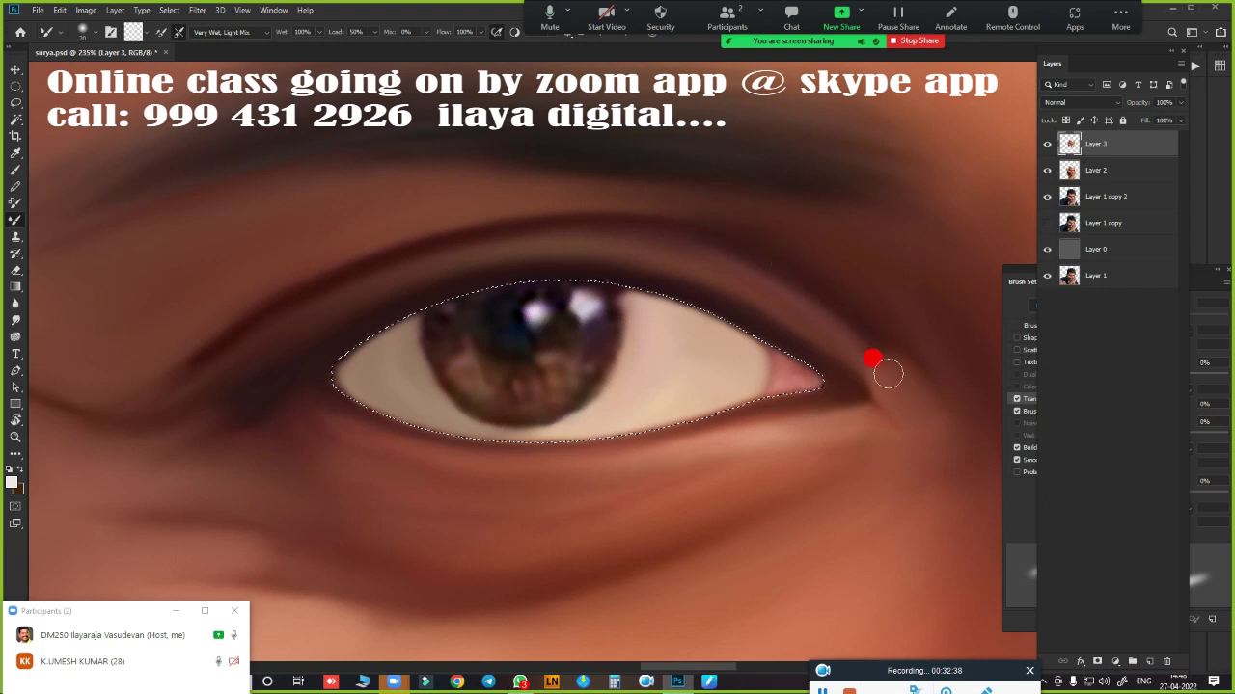
left_click_drag(606, 316, 377, 326)
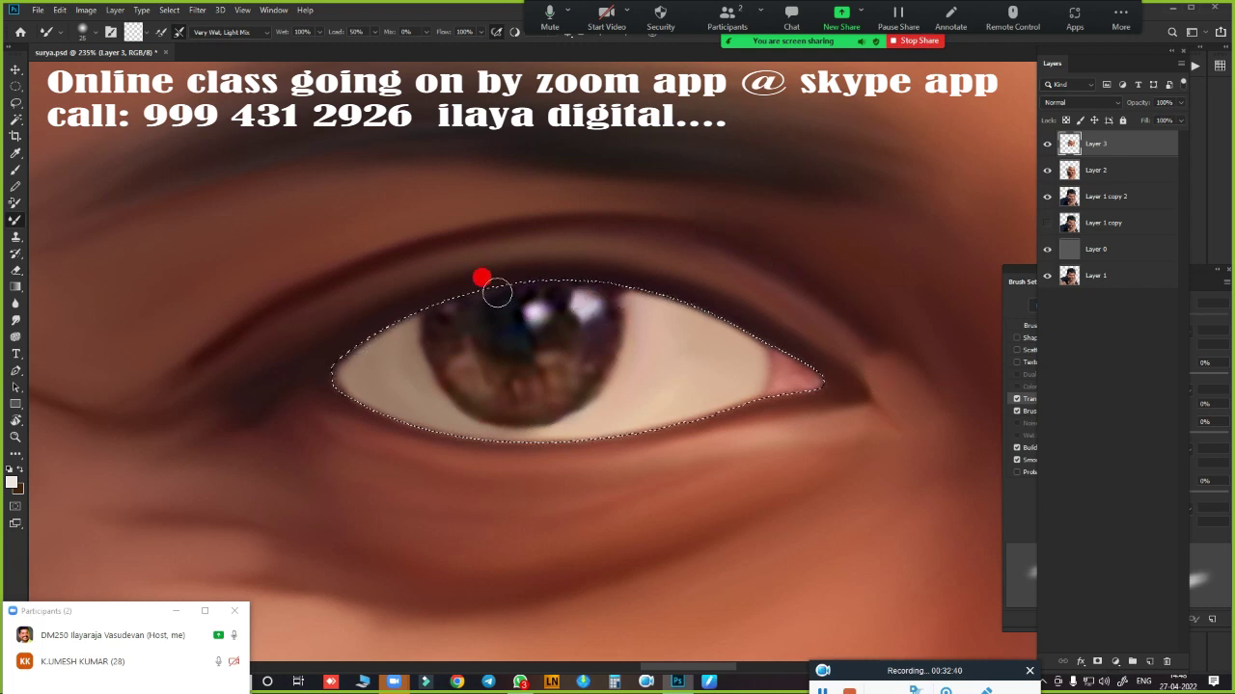
mouse_move(480, 280)
left_mouse_down()
mouse_move(598, 251)
mouse_move(507, 248)
mouse_move(251, 353)
mouse_move(690, 243)
mouse_move(446, 271)
mouse_move(684, 251)
mouse_move(785, 295)
mouse_move(868, 357)
mouse_move(736, 276)
mouse_move(446, 290)
mouse_move(157, 415)
mouse_move(270, 366)
mouse_move(240, 402)
mouse_move(239, 430)
mouse_move(265, 427)
mouse_move(303, 386)
mouse_move(292, 441)
mouse_move(699, 482)
mouse_move(709, 506)
mouse_move(655, 512)
mouse_move(537, 254)
mouse_move(516, 248)
left_mouse_up()
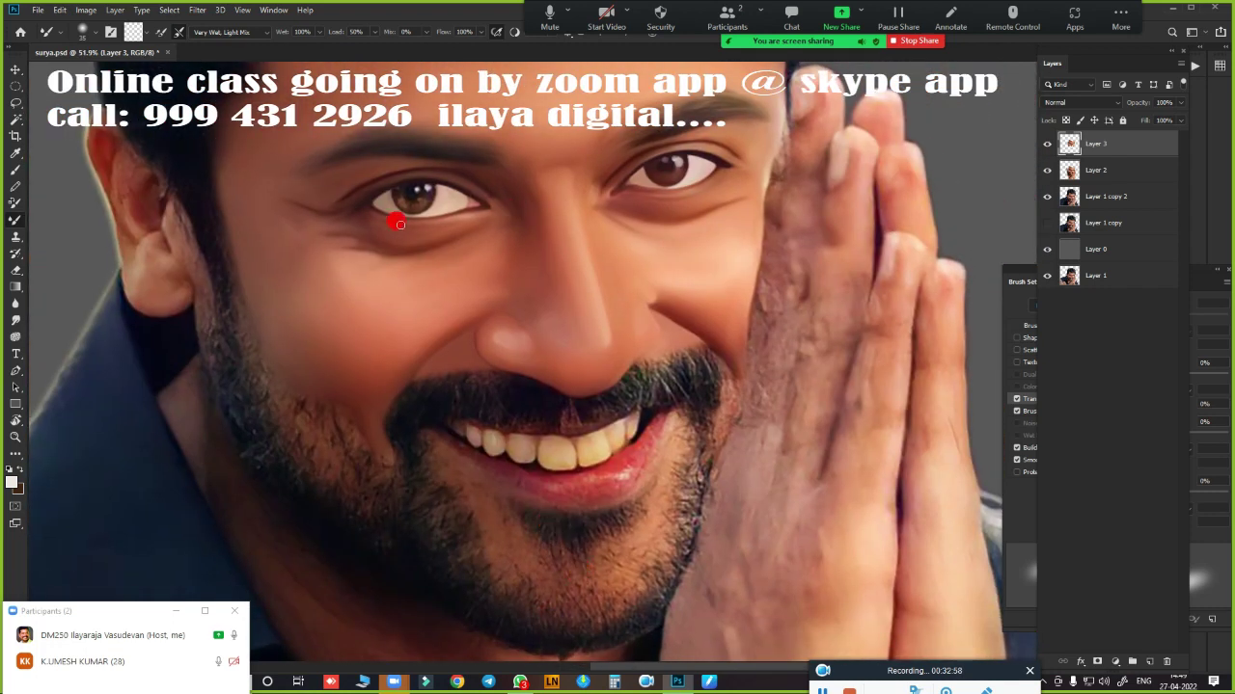
mouse_move(399, 224)
left_mouse_down()
mouse_move(469, 283)
mouse_move(499, 250)
mouse_move(589, 517)
mouse_move(606, 465)
mouse_move(505, 441)
mouse_move(599, 484)
mouse_move(628, 469)
left_mouse_up()
- Draw an elliptical marquee selection around the left iris, redrawing it once to fit
key("m")
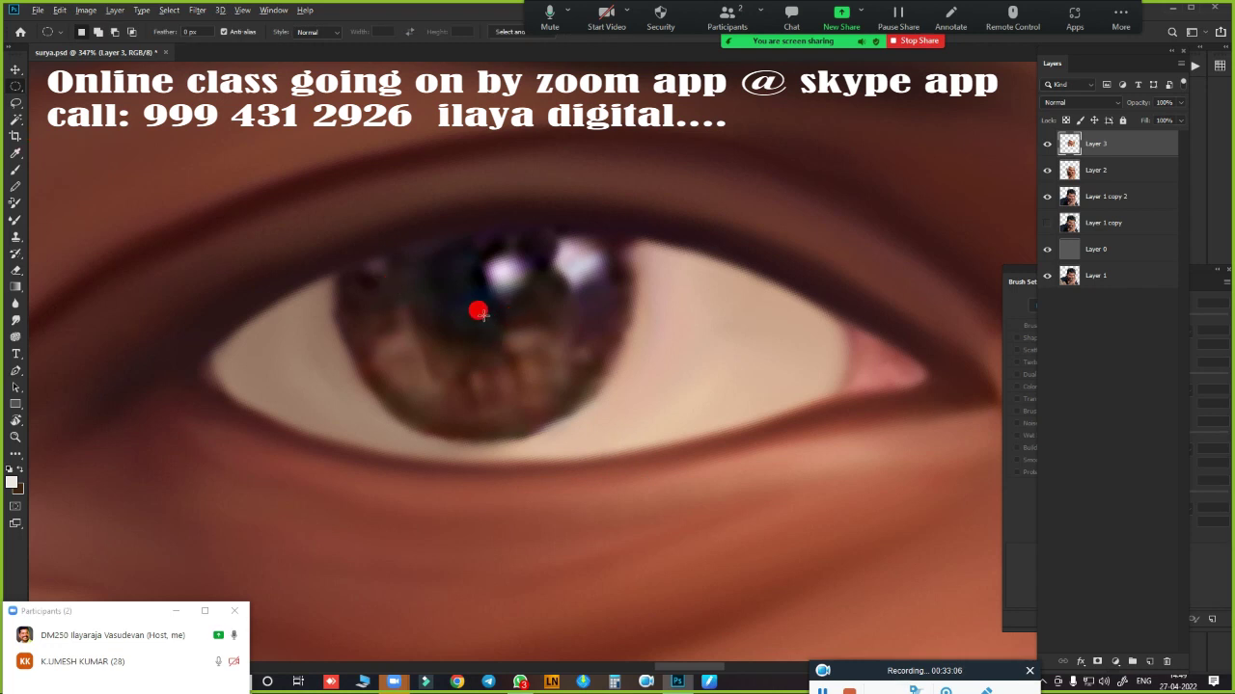
left_click_drag(479, 315, 682, 495)
left_click_drag(558, 394, 562, 376)
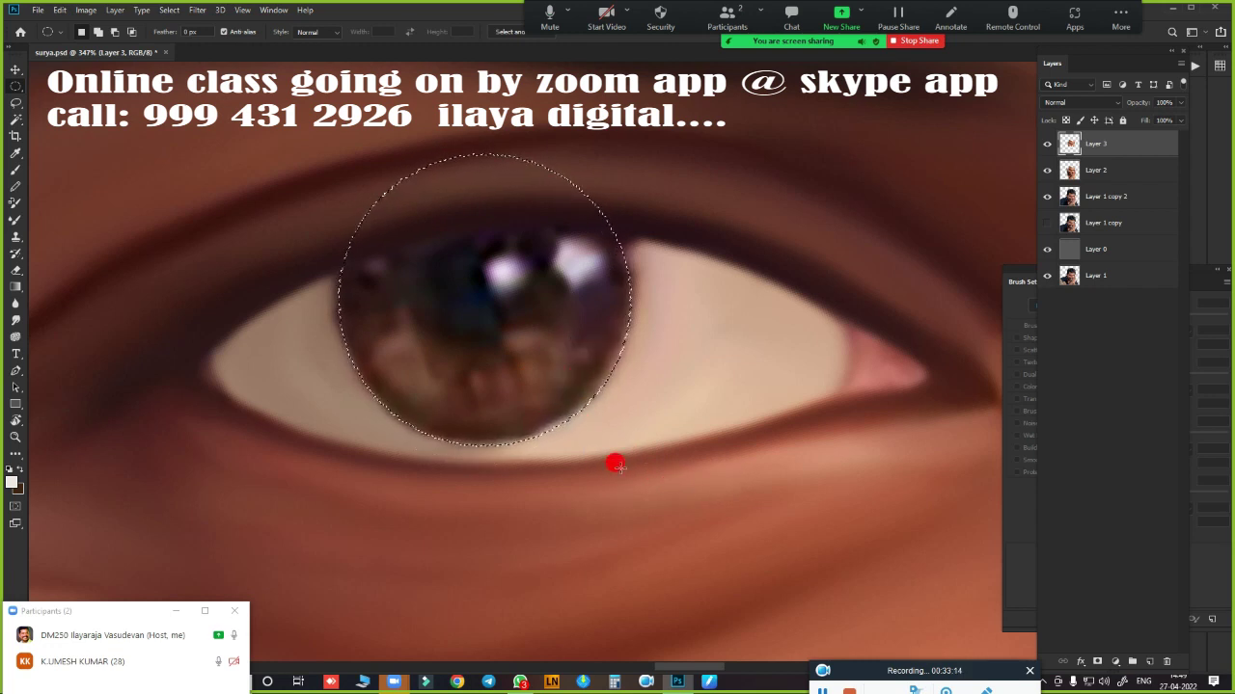
left_click_drag(634, 405, 675, 420)
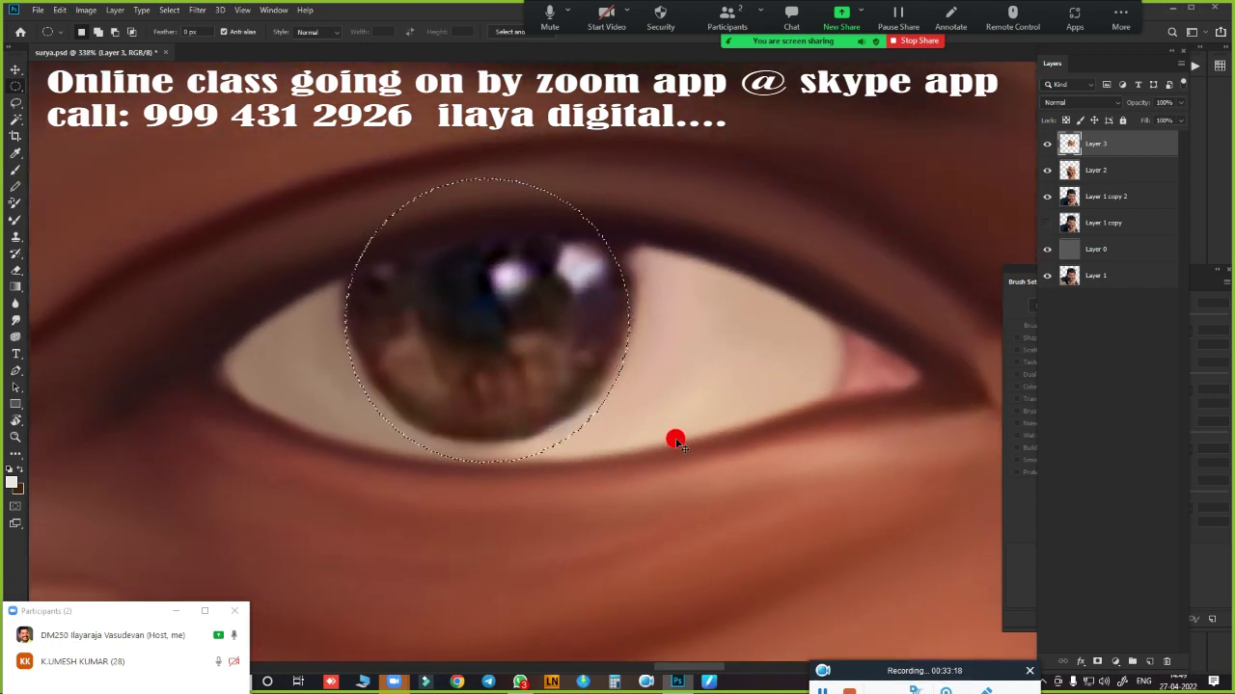
key("ctrl+d")
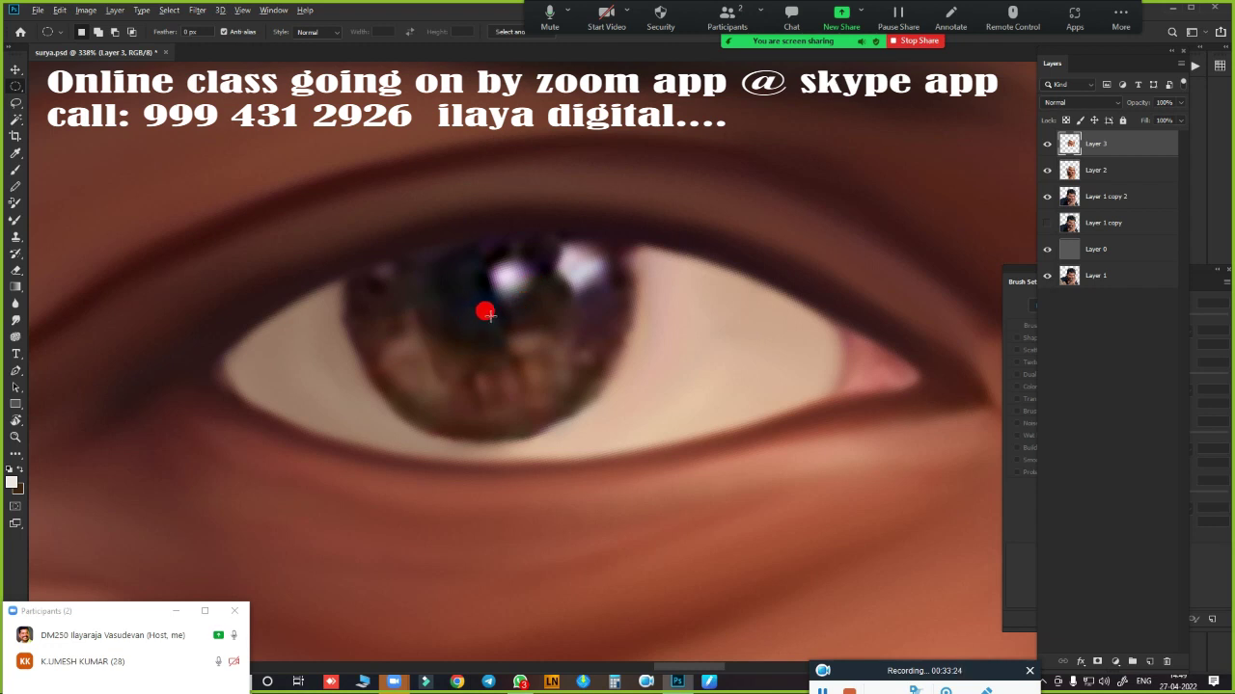
left_click_drag(481, 313, 693, 522)
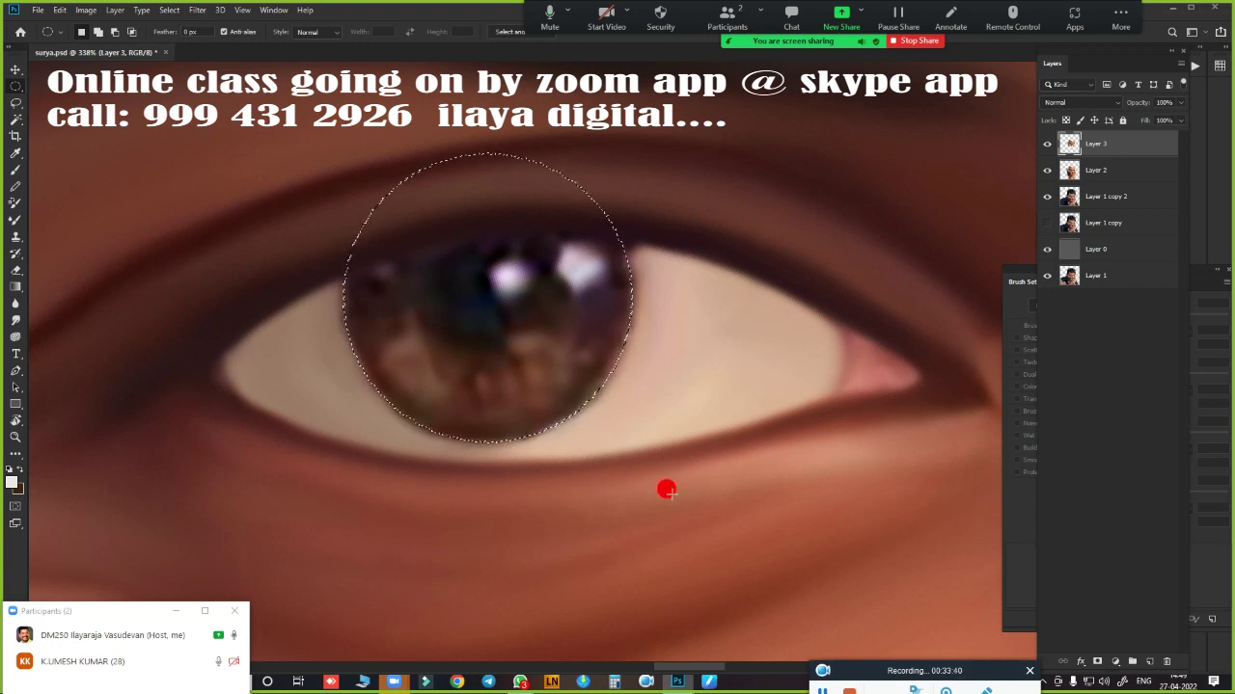
- Feather the iris selection by 3 pixels
key("shift+F6")
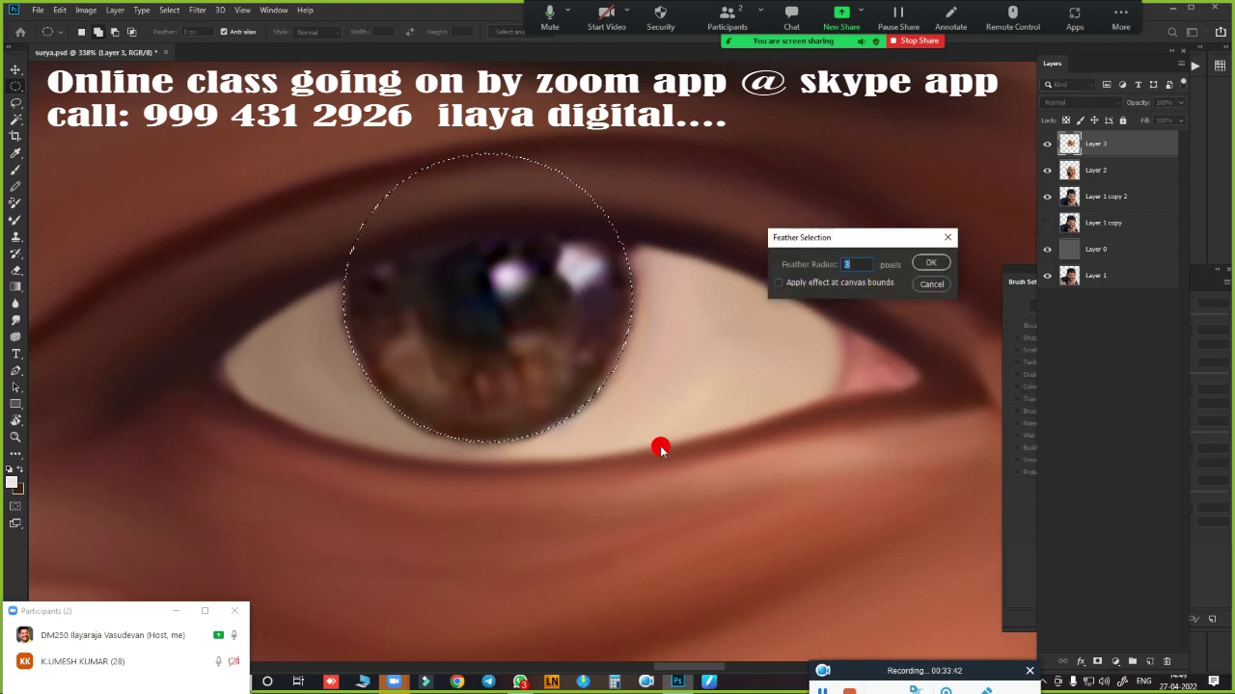
key("Return")
key("r")
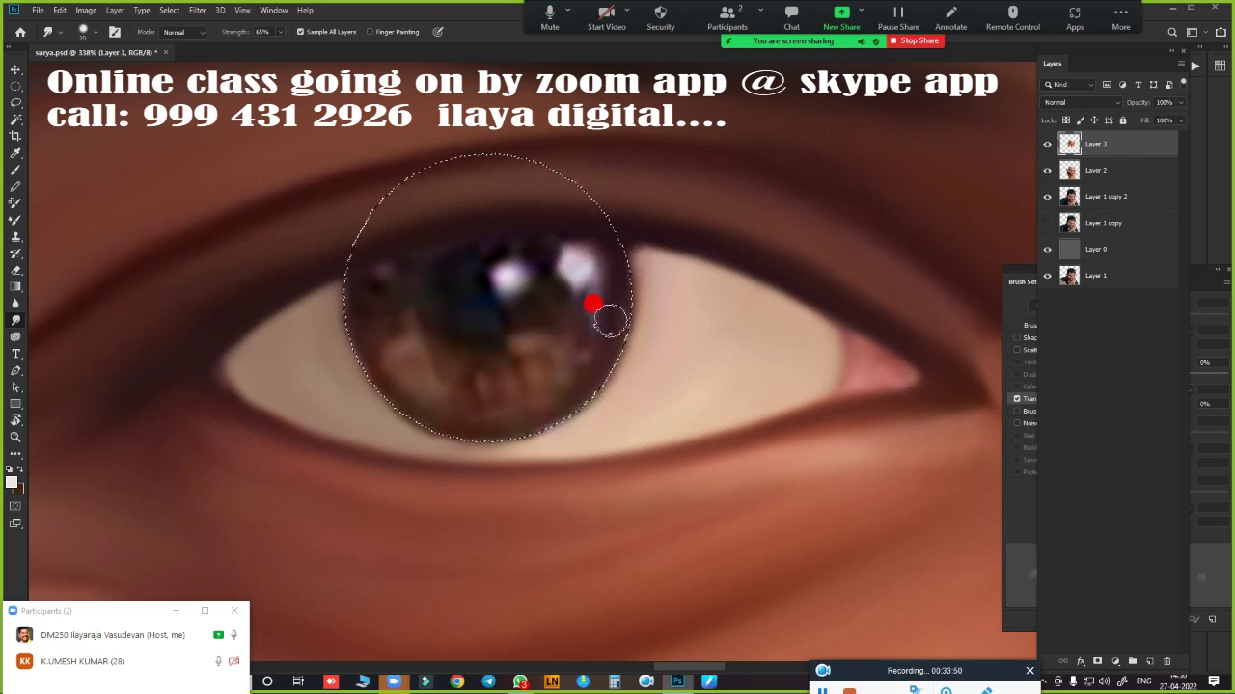
- Smudge the left iris smooth around its highlight, then smudge the right iris toward the upper left
left_click_drag(622, 362, 591, 296)
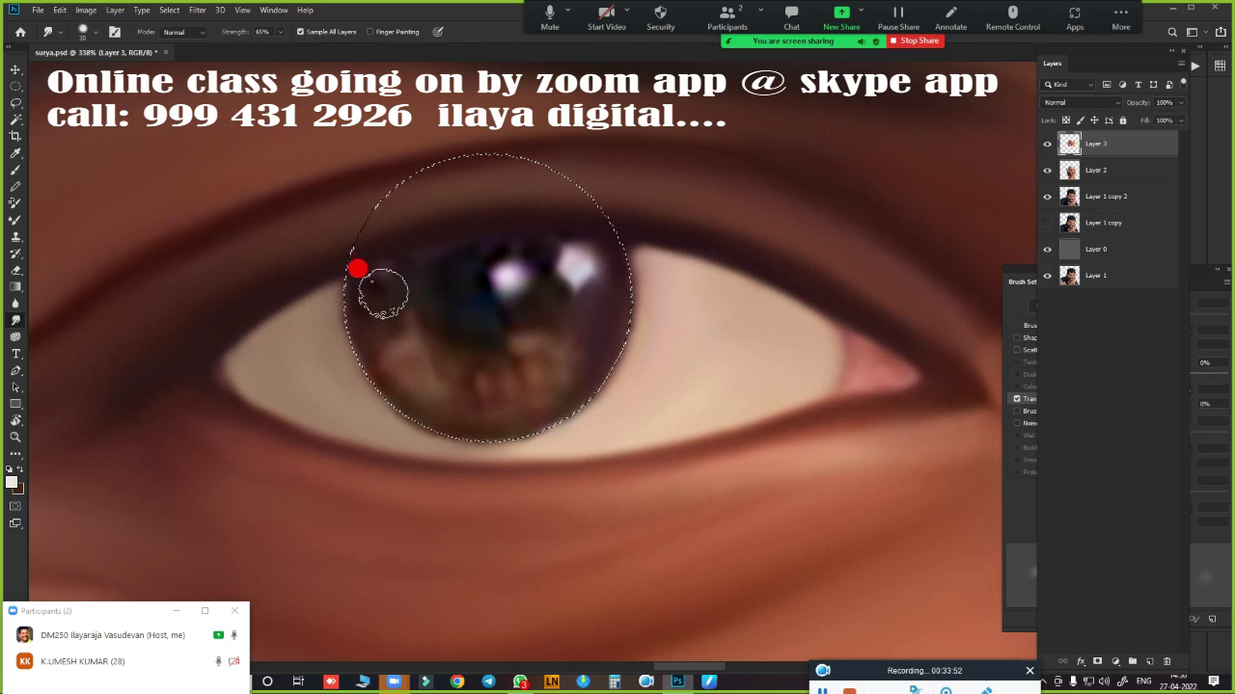
mouse_move(358, 267)
left_mouse_down()
mouse_move(391, 248)
mouse_move(339, 298)
mouse_move(359, 276)
mouse_move(372, 331)
mouse_move(410, 300)
mouse_move(377, 273)
mouse_move(389, 266)
mouse_move(570, 254)
mouse_move(408, 273)
mouse_move(452, 361)
mouse_move(548, 304)
mouse_move(422, 286)
mouse_move(356, 261)
mouse_move(492, 234)
mouse_move(534, 270)
mouse_move(524, 341)
mouse_move(408, 388)
mouse_move(362, 266)
mouse_move(551, 228)
mouse_move(590, 290)
mouse_move(378, 266)
mouse_move(556, 344)
mouse_move(449, 344)
mouse_move(381, 318)
mouse_move(488, 322)
mouse_move(430, 286)
mouse_move(463, 238)
mouse_move(386, 220)
mouse_move(556, 210)
mouse_move(535, 228)
mouse_move(399, 223)
mouse_move(386, 248)
mouse_move(637, 245)
mouse_move(595, 223)
mouse_move(543, 240)
mouse_move(477, 414)
mouse_move(589, 383)
mouse_move(615, 410)
left_mouse_up()
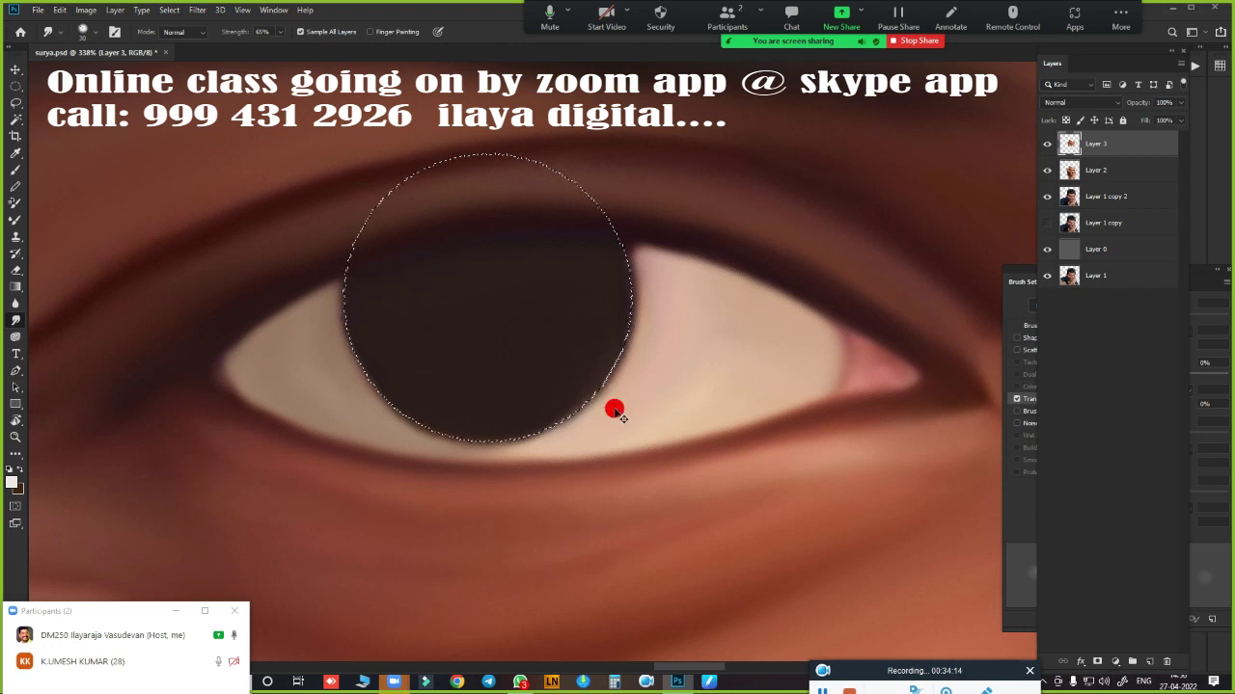
scroll(615, 410, "down", 5)
scroll(656, 455, "down", 2)
left_click_drag(791, 441, 521, 349)
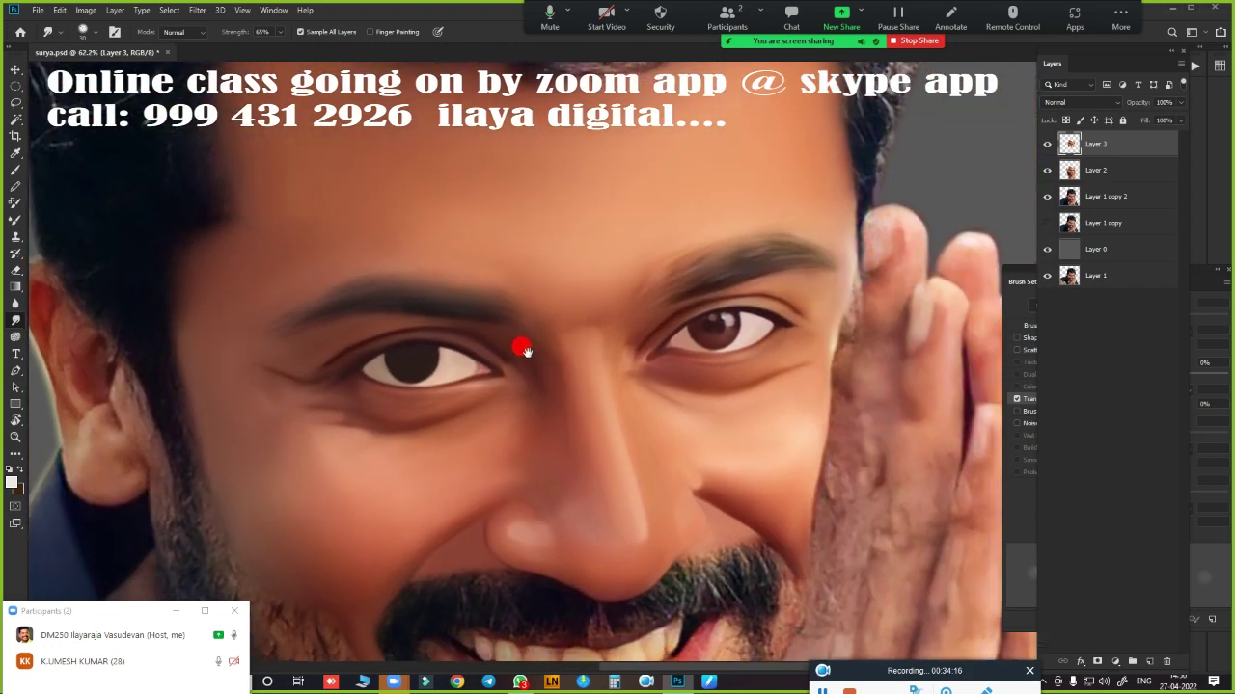
scroll(758, 344, "up", 5)
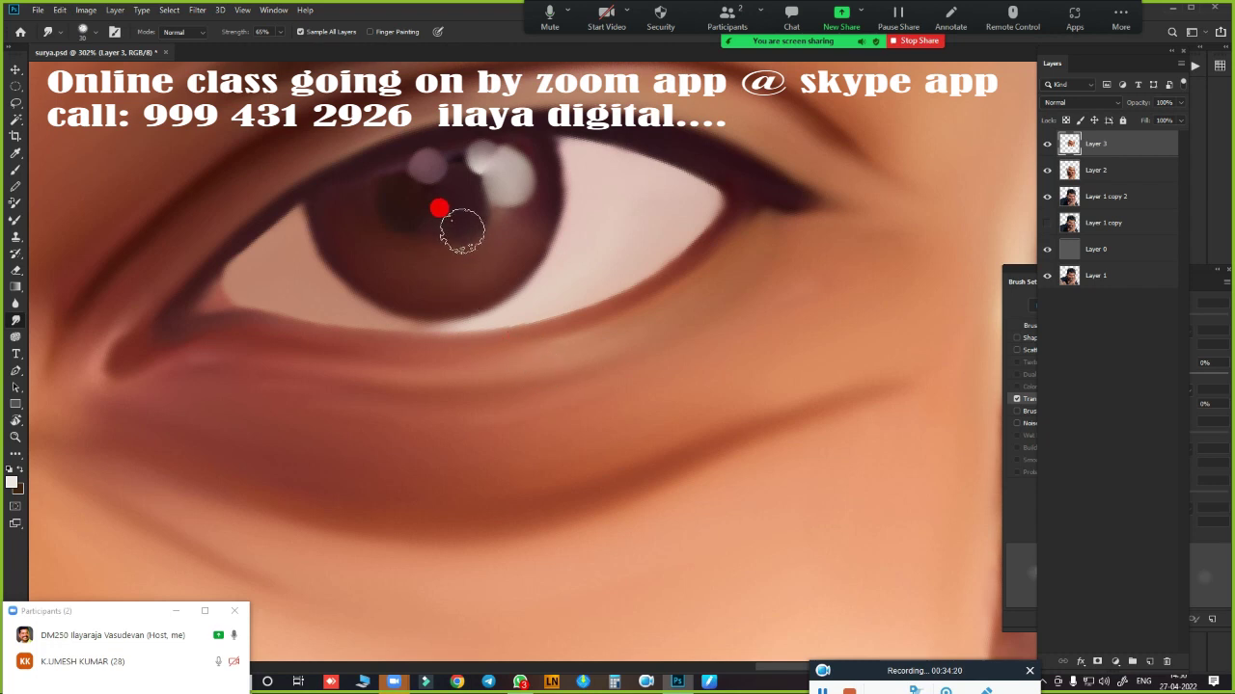
mouse_move(462, 230)
left_mouse_down()
mouse_move(402, 199)
mouse_move(397, 168)
mouse_move(450, 158)
mouse_move(405, 206)
mouse_move(394, 199)
mouse_move(402, 210)
mouse_move(453, 204)
mouse_move(449, 213)
left_mouse_up()
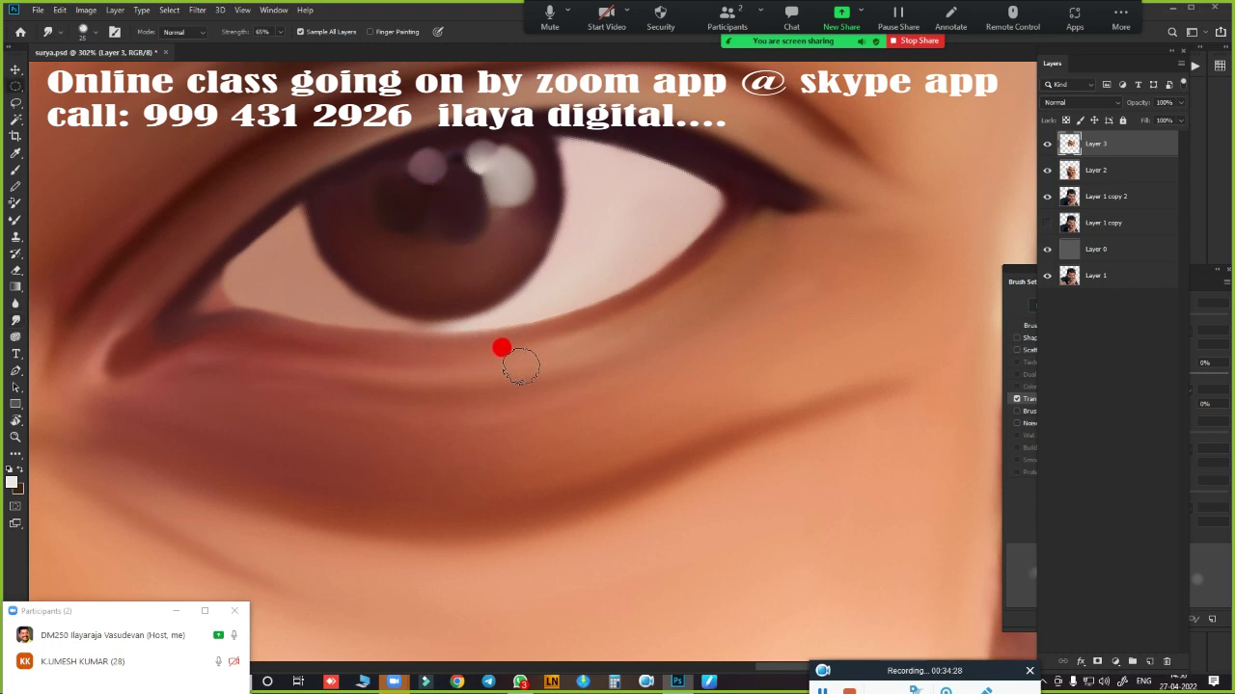
- Select the right iris with an elliptical marquee and copy it to a new Layer 4
key("m")
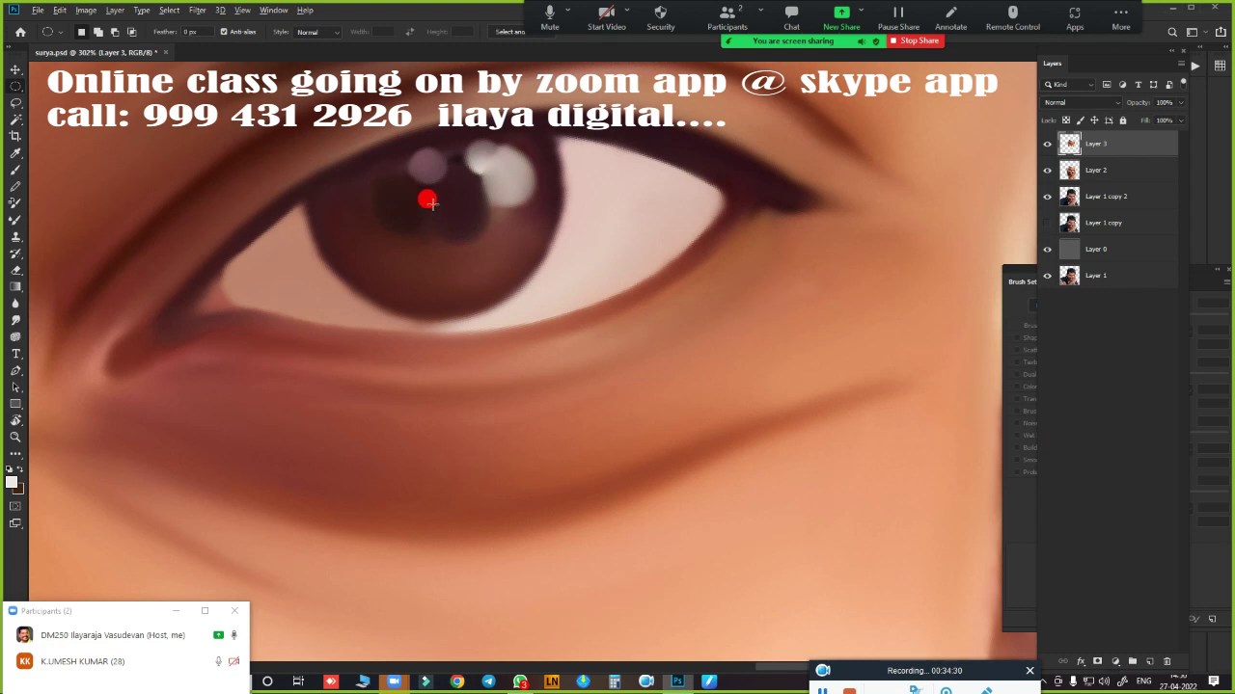
left_click_drag(427, 200, 598, 316)
left_click(598, 317)
key("r")
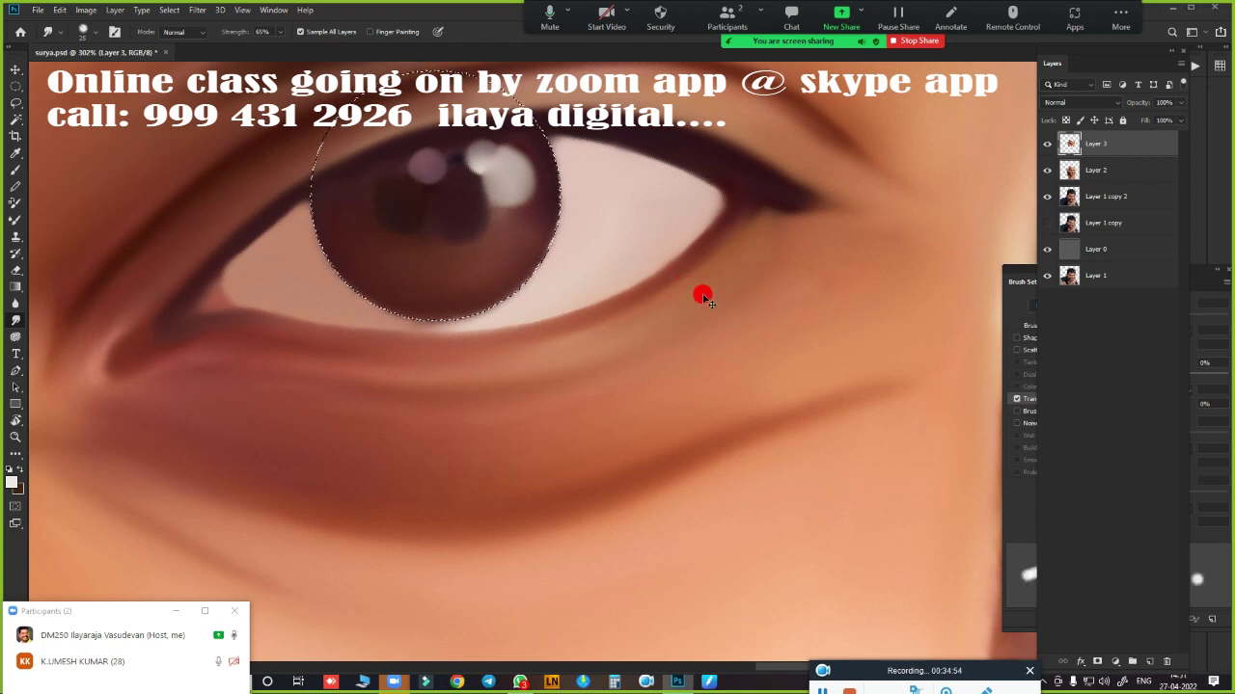
key("ctrl+j")
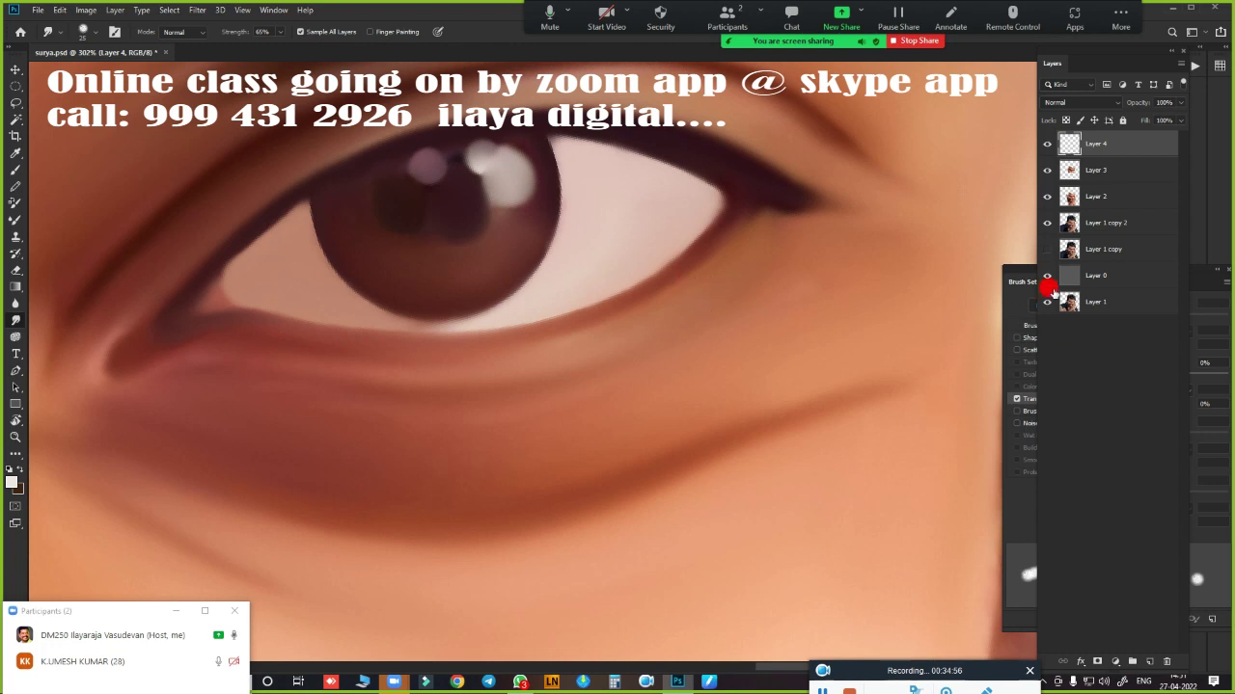
- Briefly hide Layer 3 to compare, then move the copied iris over the left eye
left_click(1046, 170)
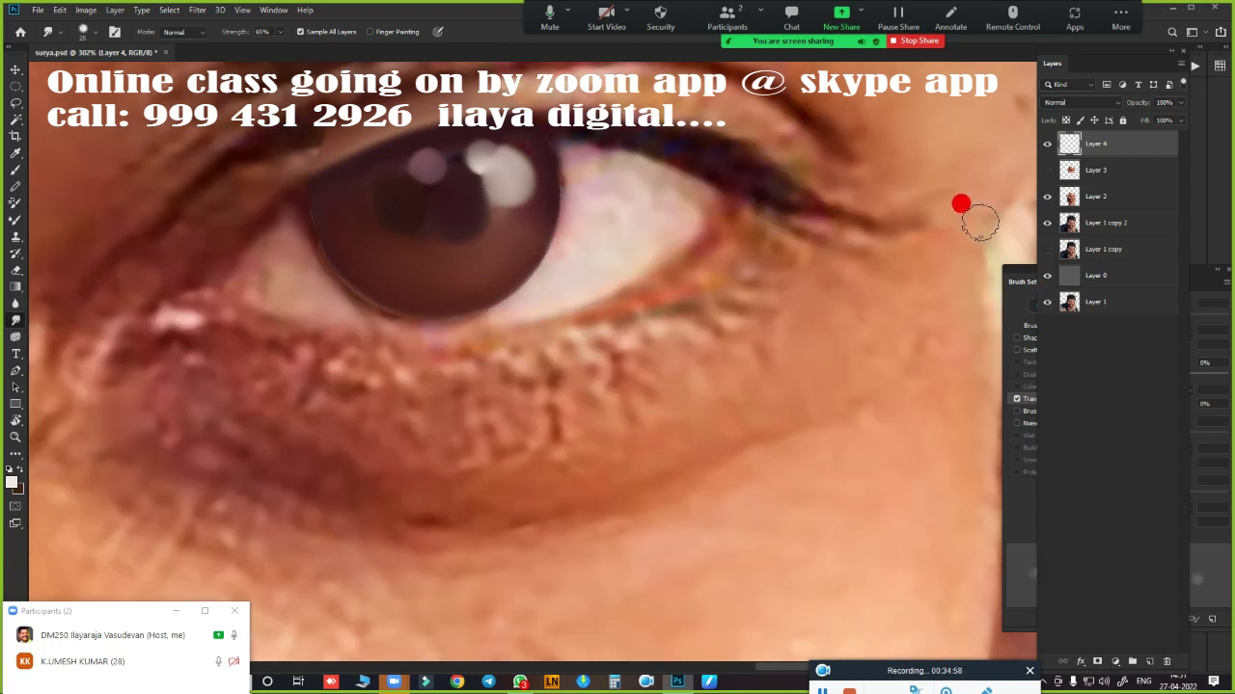
key("ctrl+z")
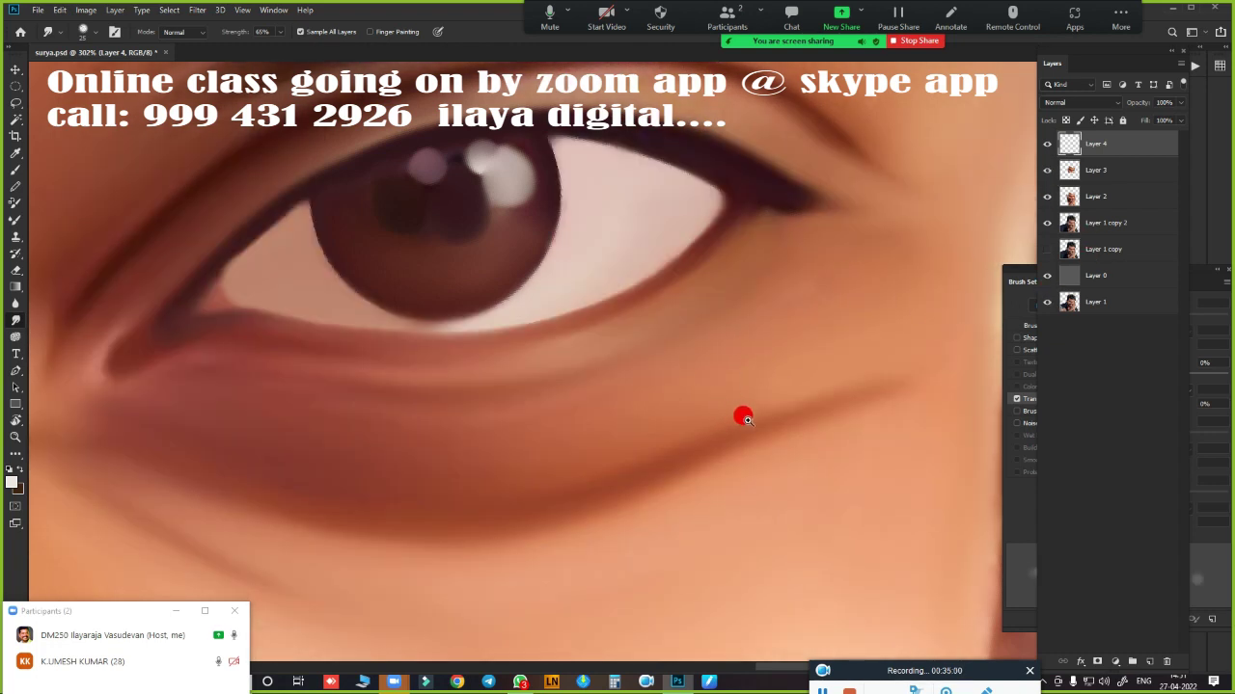
scroll(739, 414, "down", 2)
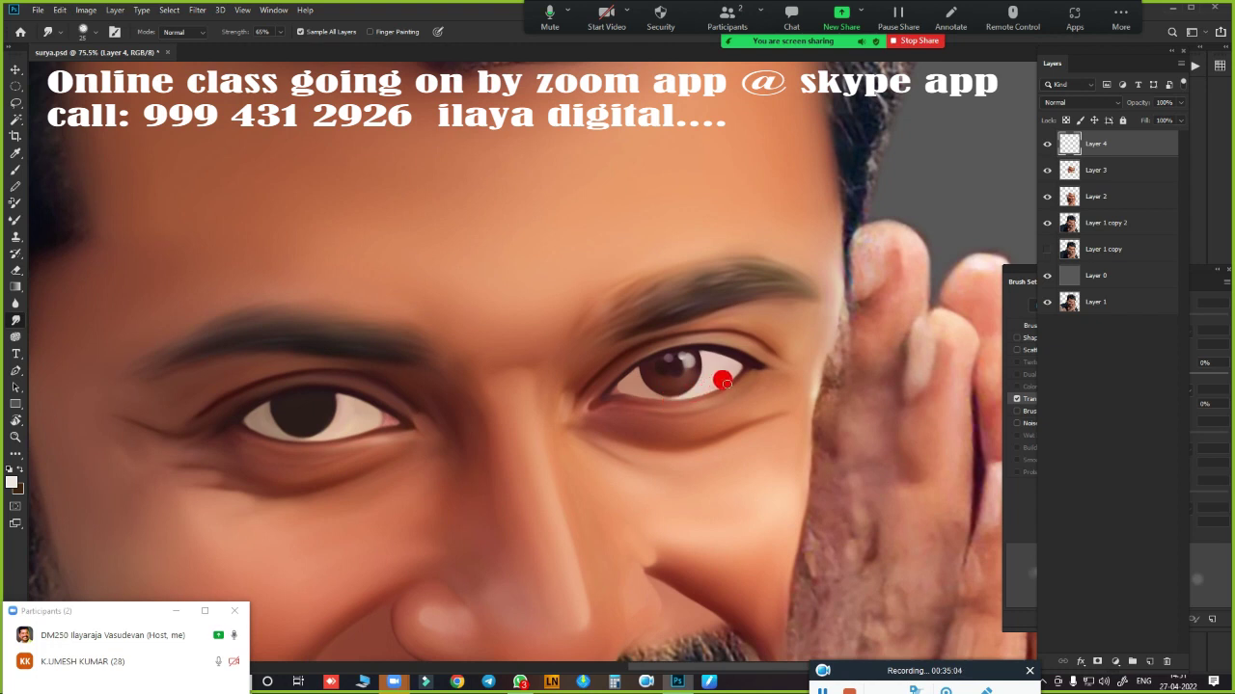
key("v")
mouse_move(673, 374)
left_mouse_down()
mouse_move(364, 413)
mouse_move(435, 413)
left_mouse_up()
- Rotate the Layer 4 iris nearly level, nudge it up into the left eye, and apply
key("ctrl+t")
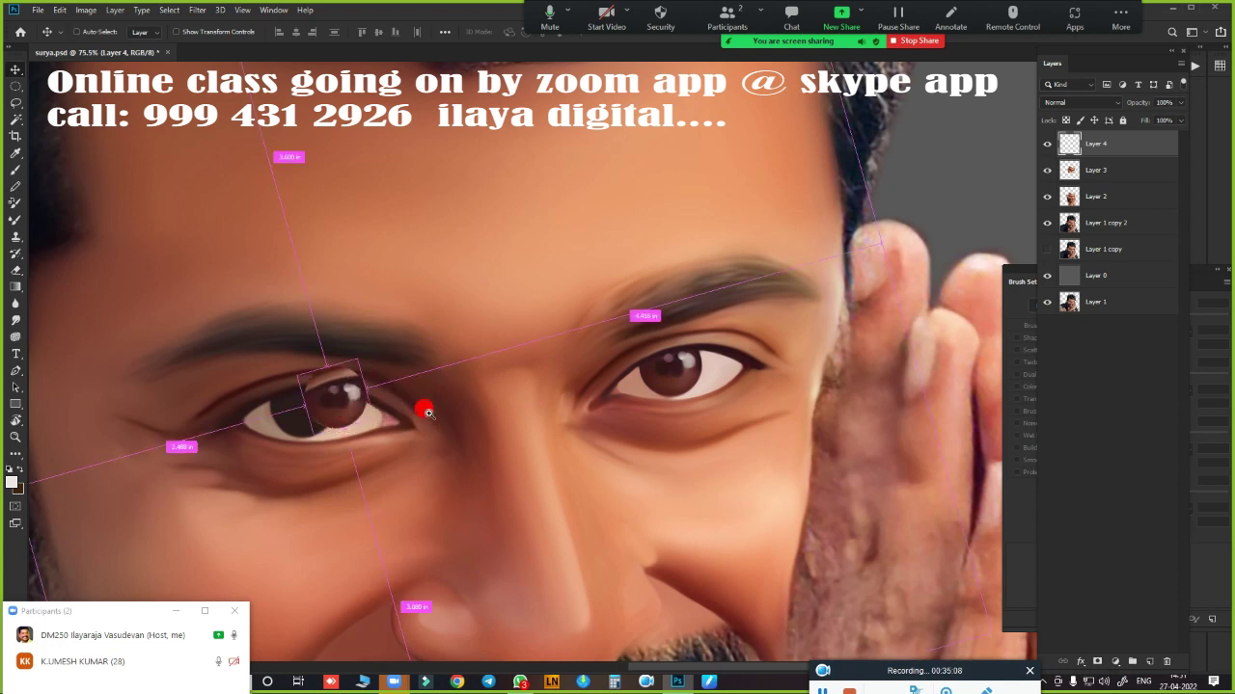
scroll(425, 408, "up", 3)
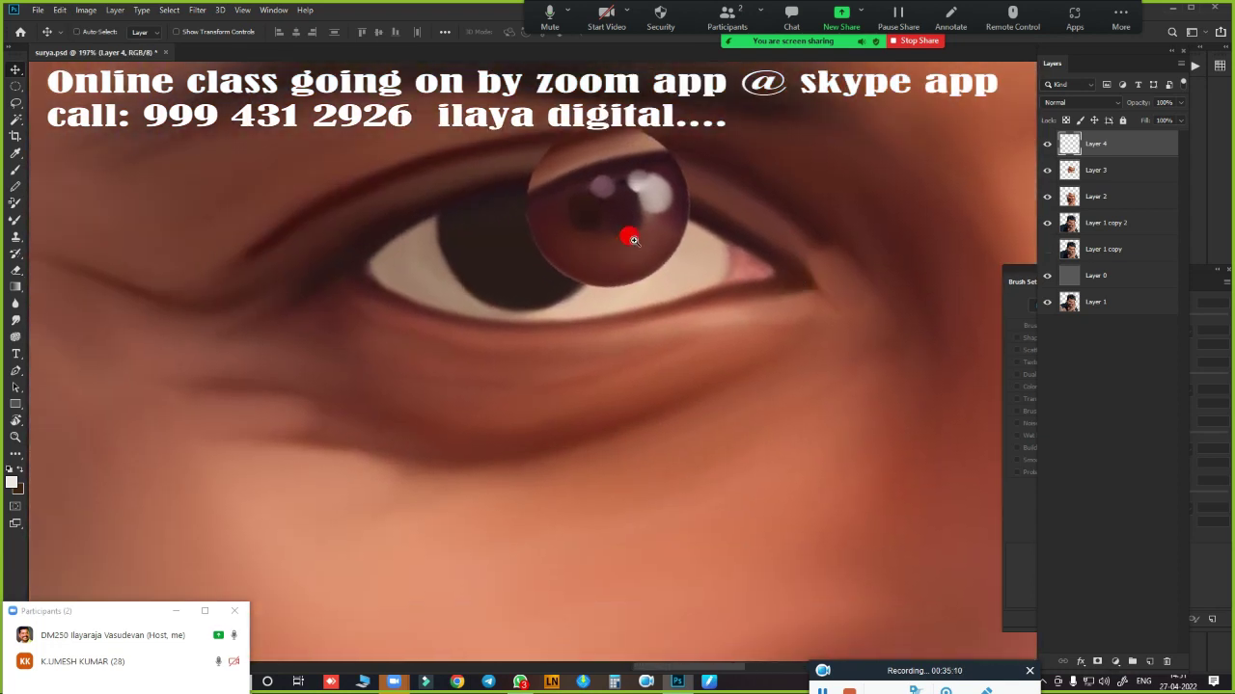
scroll(632, 239, "up", 2)
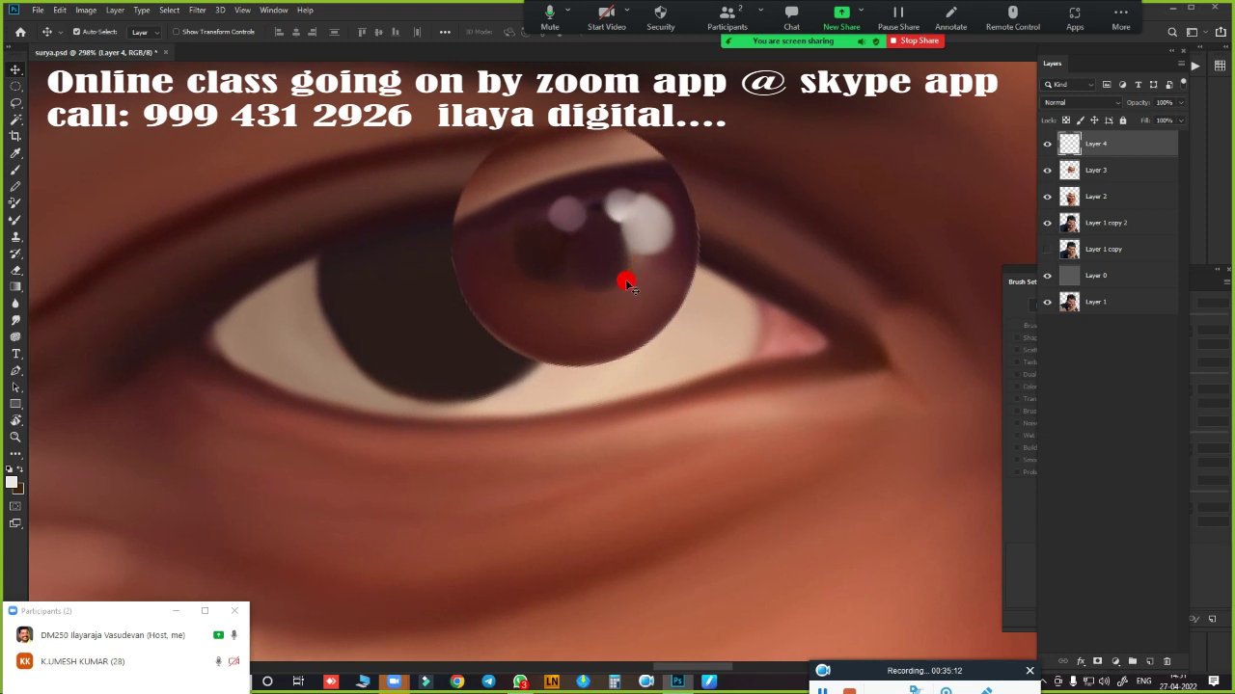
mouse_move(598, 297)
left_mouse_down()
mouse_move(466, 330)
mouse_move(482, 333)
left_mouse_up()
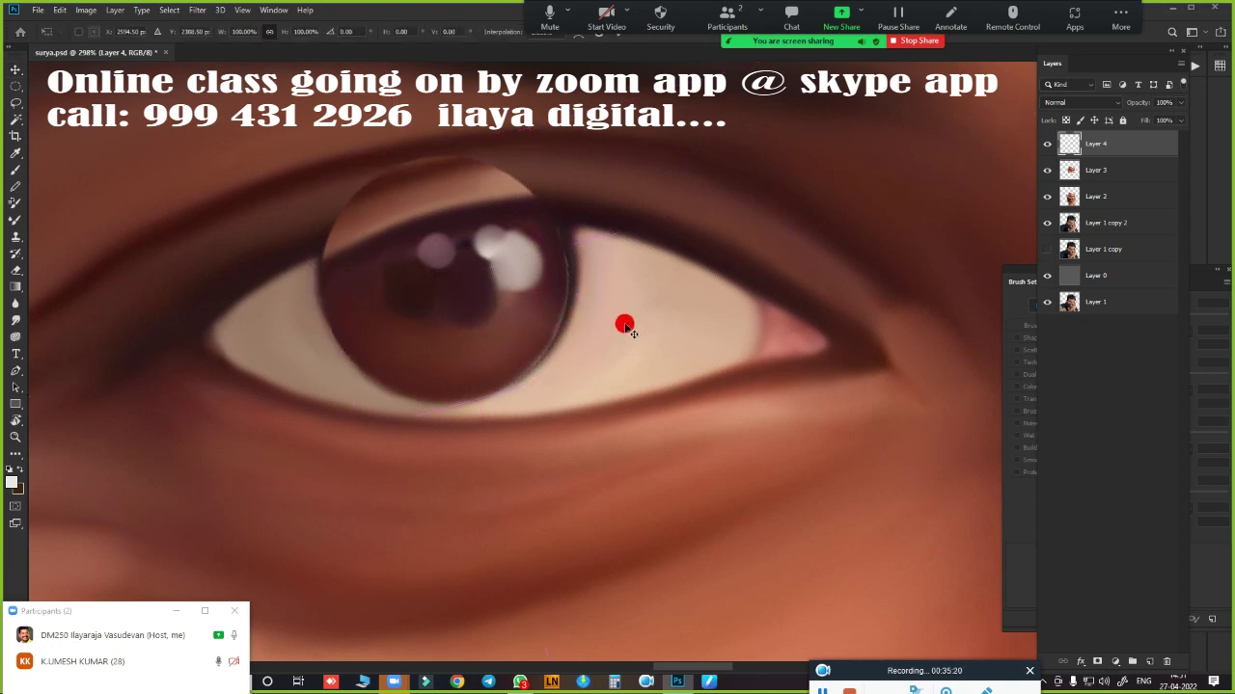
key("ctrl")
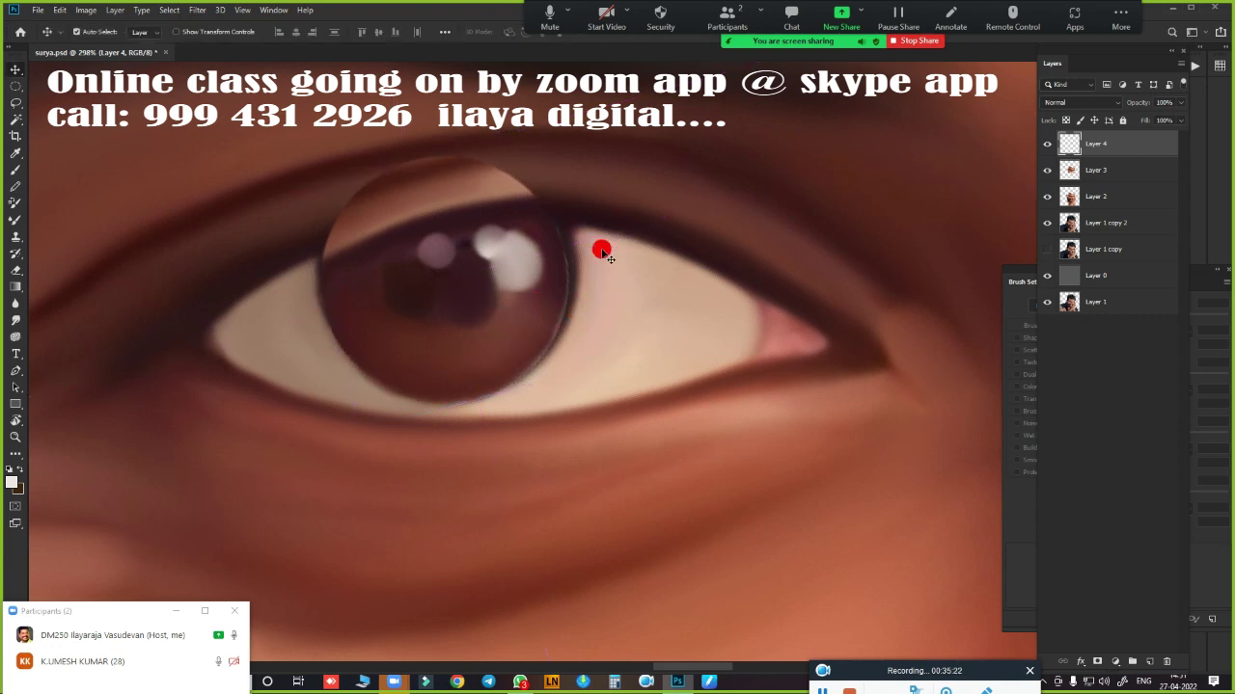
key("ctrl+t")
left_click_drag(538, 114, 564, 134)
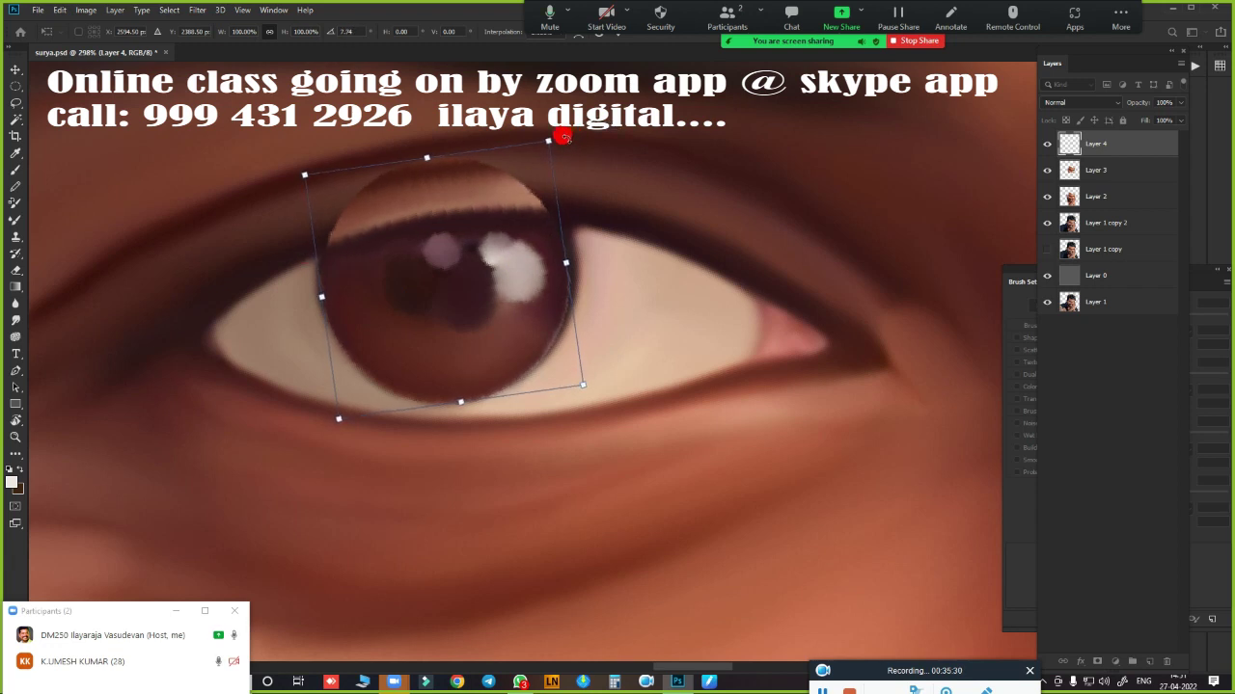
key("Up")
key("Up")
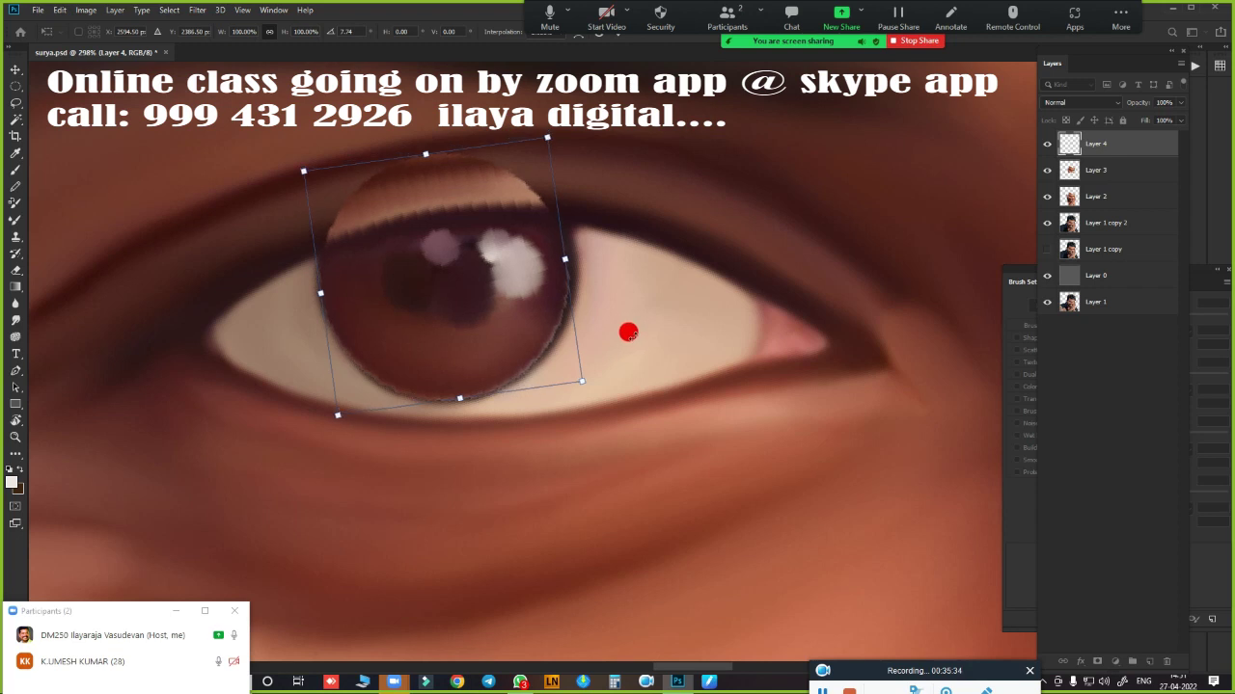
key("Return")
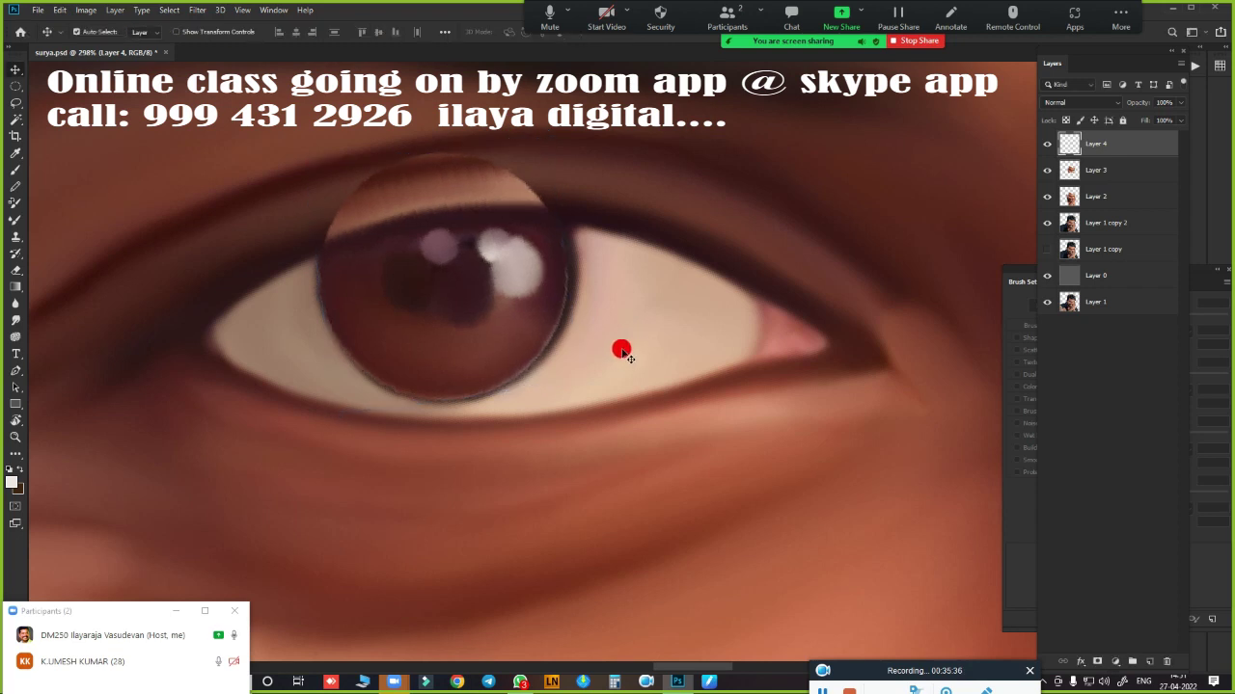
- Erase the iris above the upper eyelid and fit an elliptical selection around the iris
key("e")
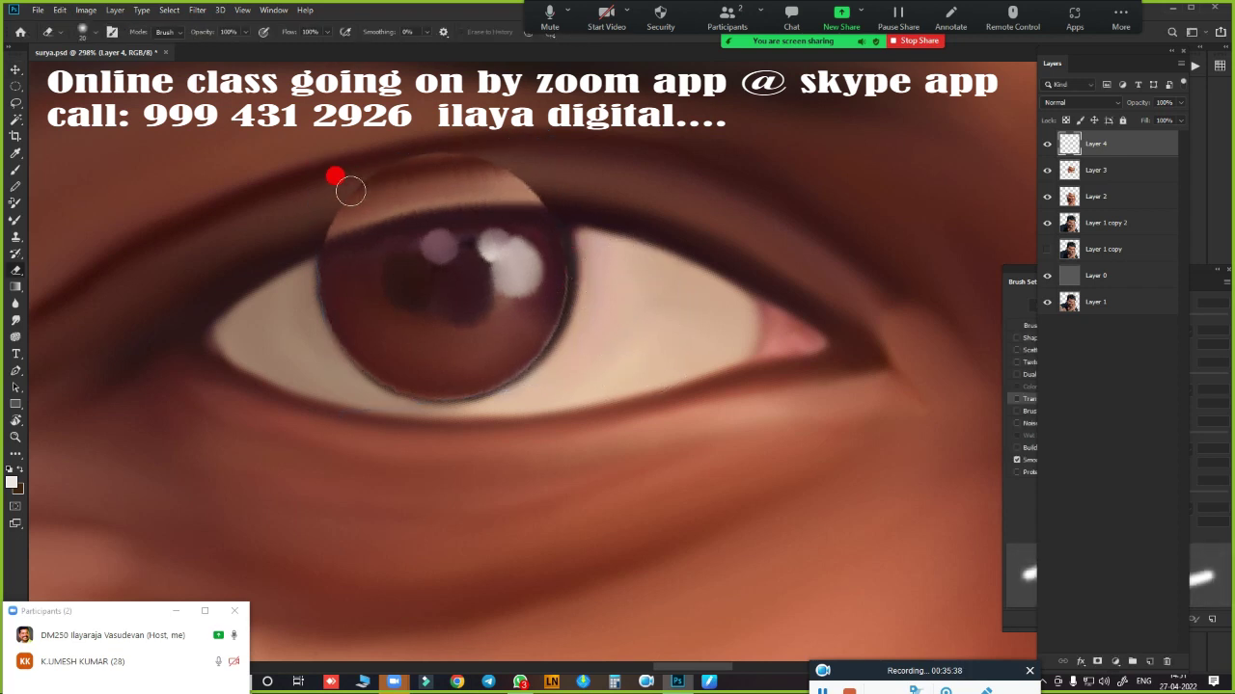
mouse_move(350, 190)
left_mouse_down()
mouse_move(432, 171)
mouse_move(334, 190)
mouse_move(516, 162)
mouse_move(573, 185)
mouse_move(322, 218)
mouse_move(439, 197)
left_mouse_up()
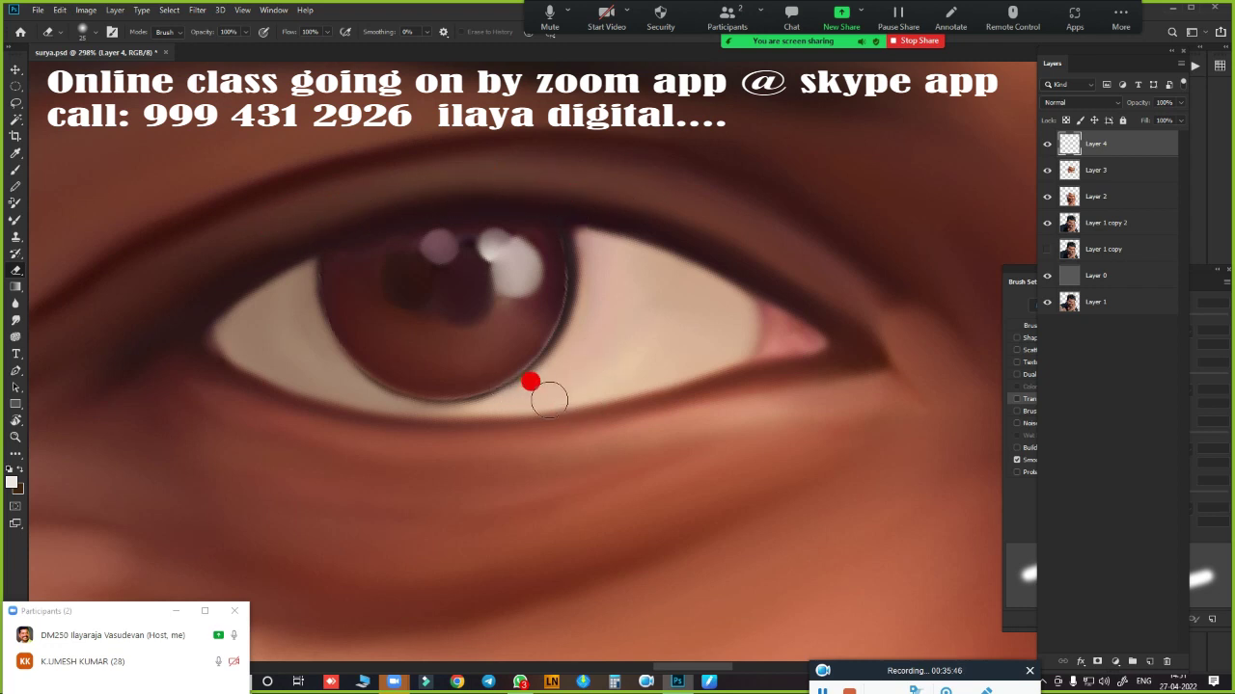
key("m")
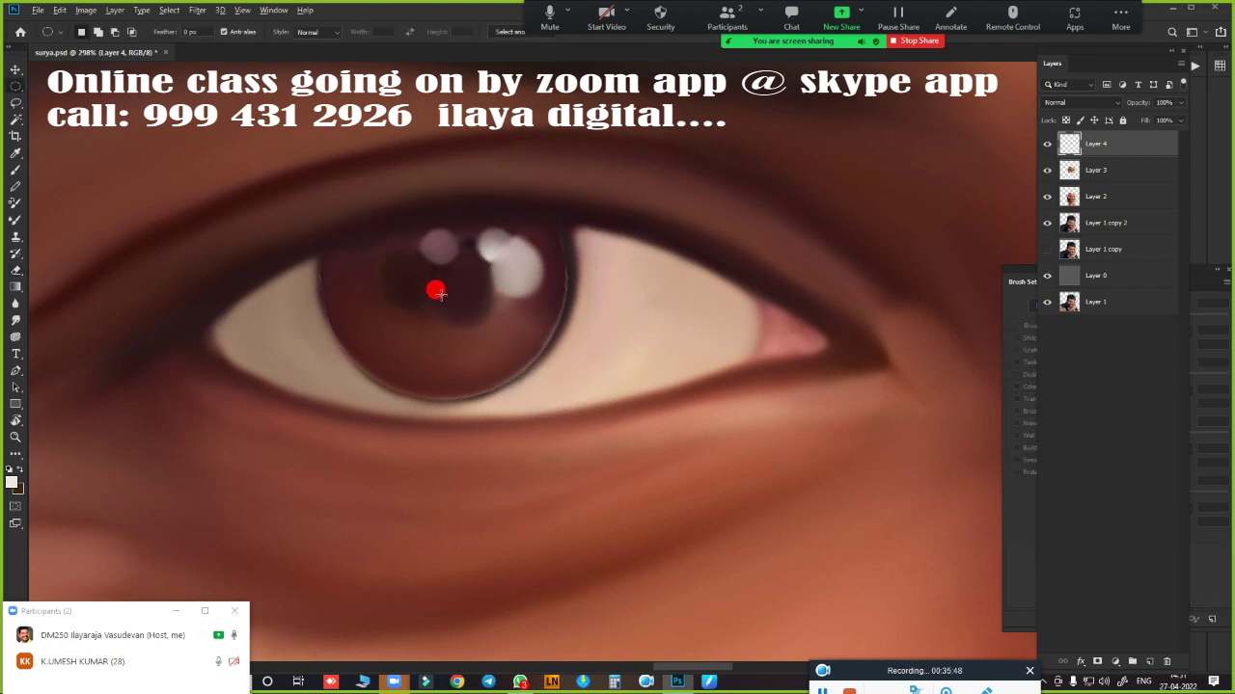
left_click_drag(436, 291, 614, 454)
left_click_drag(607, 438, 607, 432)
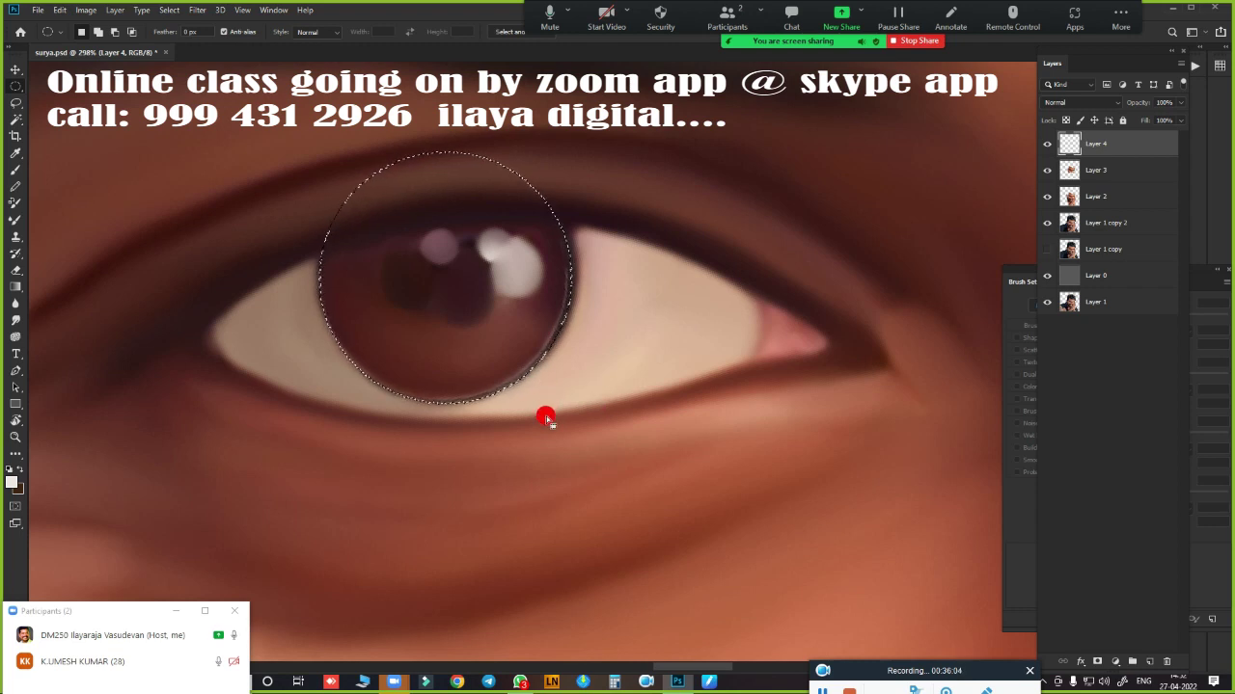
- Smudge the iris rim at 65% strength along its lower, left and right edges
key("r")
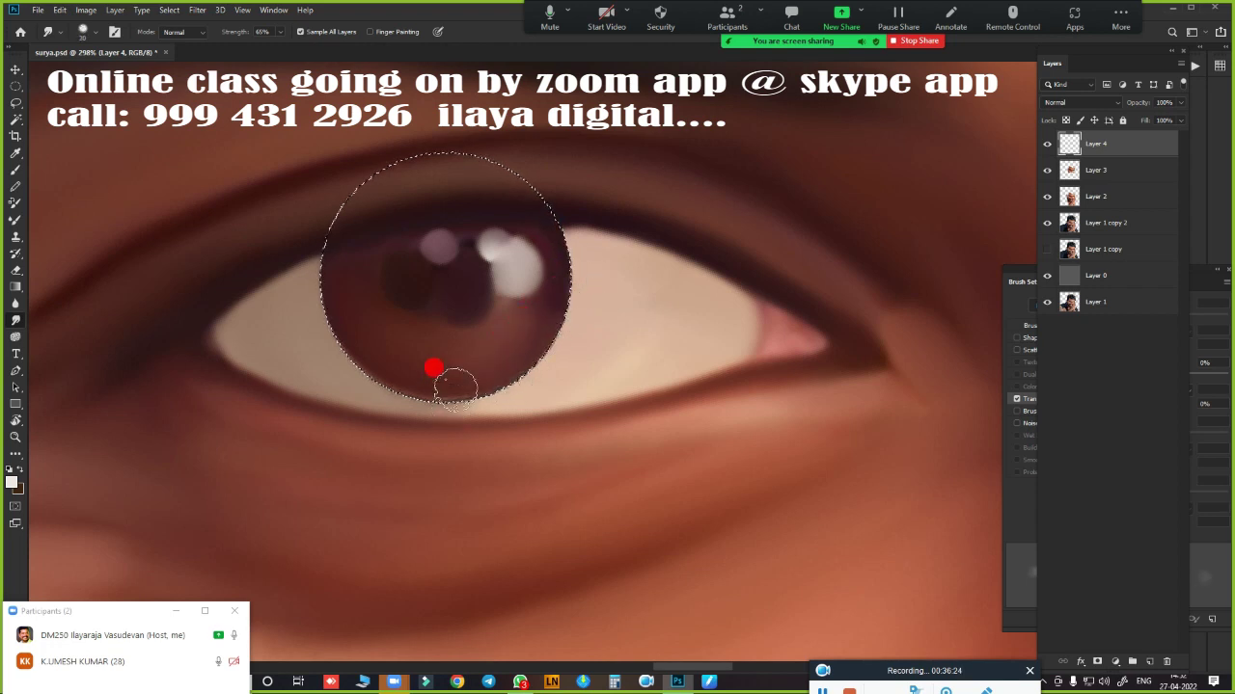
left_click_drag(455, 386, 428, 388)
left_click_drag(358, 350, 303, 330)
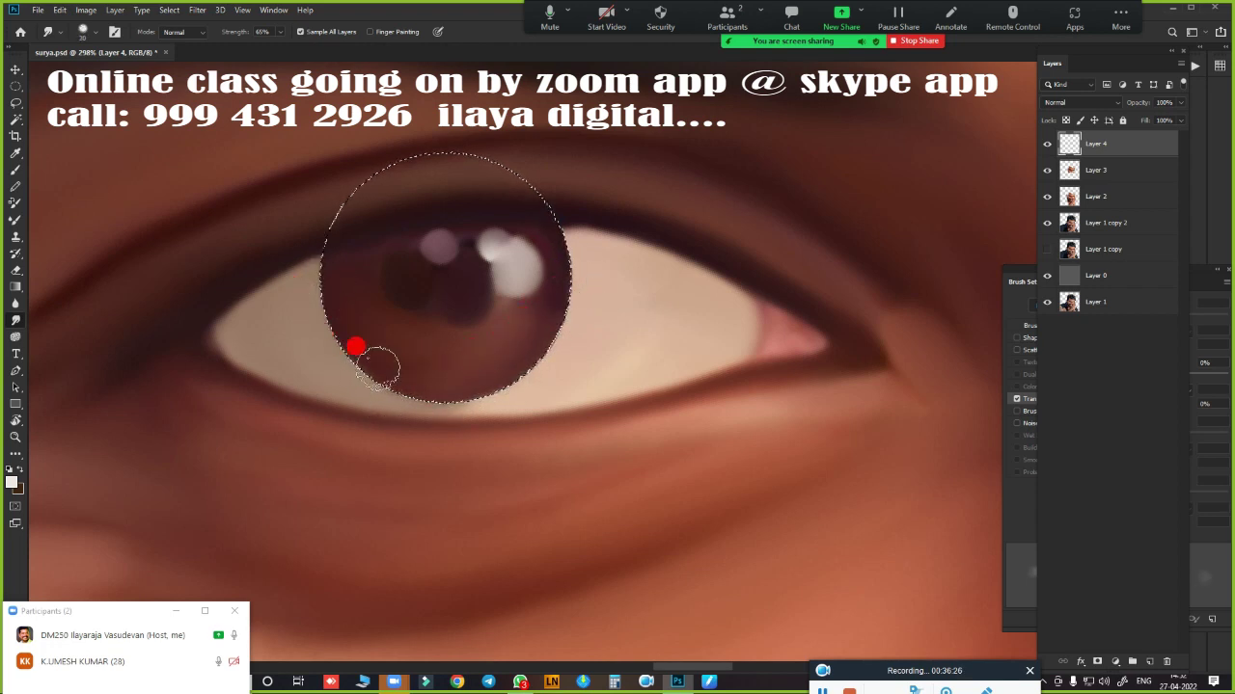
mouse_move(350, 273)
left_mouse_down()
mouse_move(375, 240)
mouse_move(469, 212)
mouse_move(532, 221)
mouse_move(460, 298)
mouse_move(468, 293)
mouse_move(416, 294)
mouse_move(403, 282)
mouse_move(363, 361)
left_mouse_up()
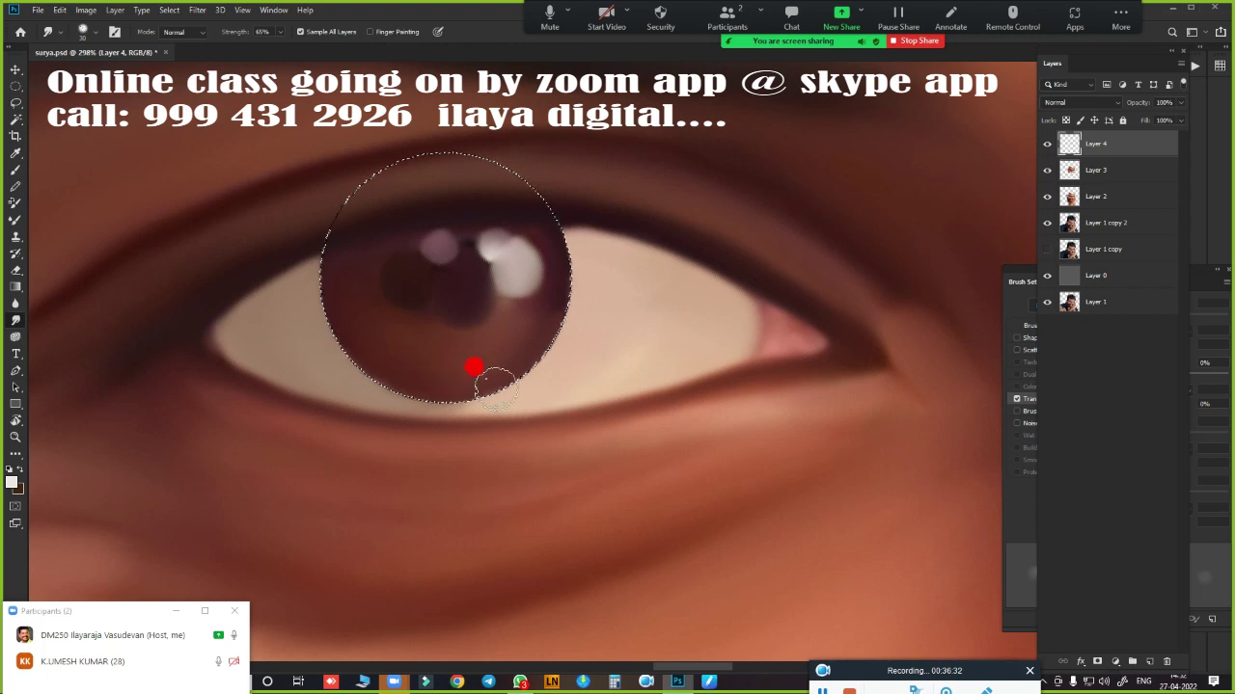
mouse_move(519, 359)
left_mouse_down()
mouse_move(539, 370)
mouse_move(532, 421)
mouse_move(579, 460)
mouse_move(543, 399)
left_mouse_up()
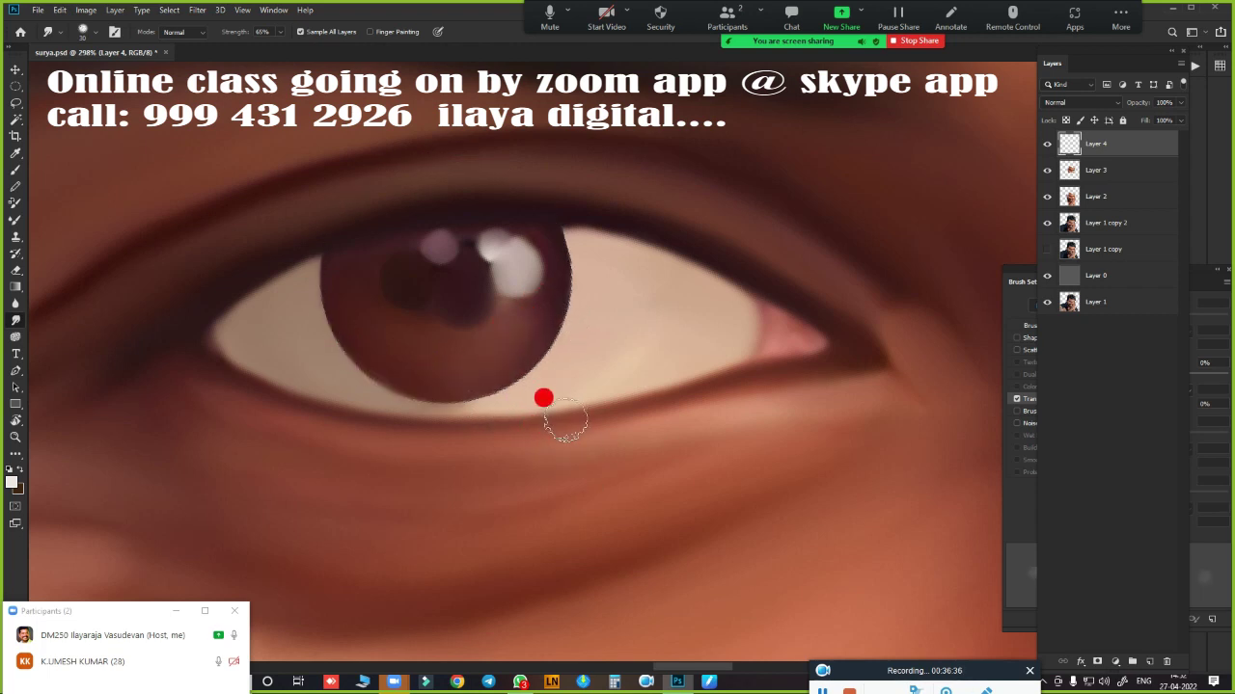
- Enlarge the smudge brush and smear the nose edge where it meets the cheek
scroll(557, 493, "down", 5)
scroll(558, 494, "down", 3)
scroll(543, 491, "down", 3)
scroll(553, 474, "down", 3)
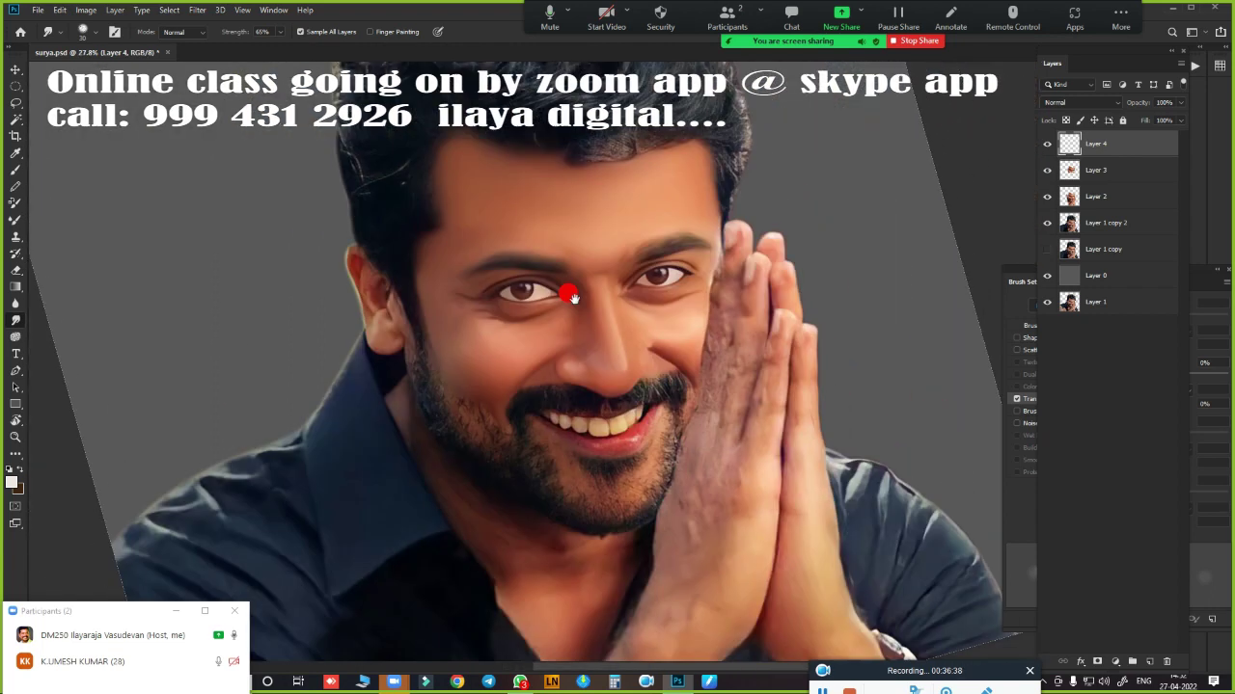
scroll(566, 287, "down", 2)
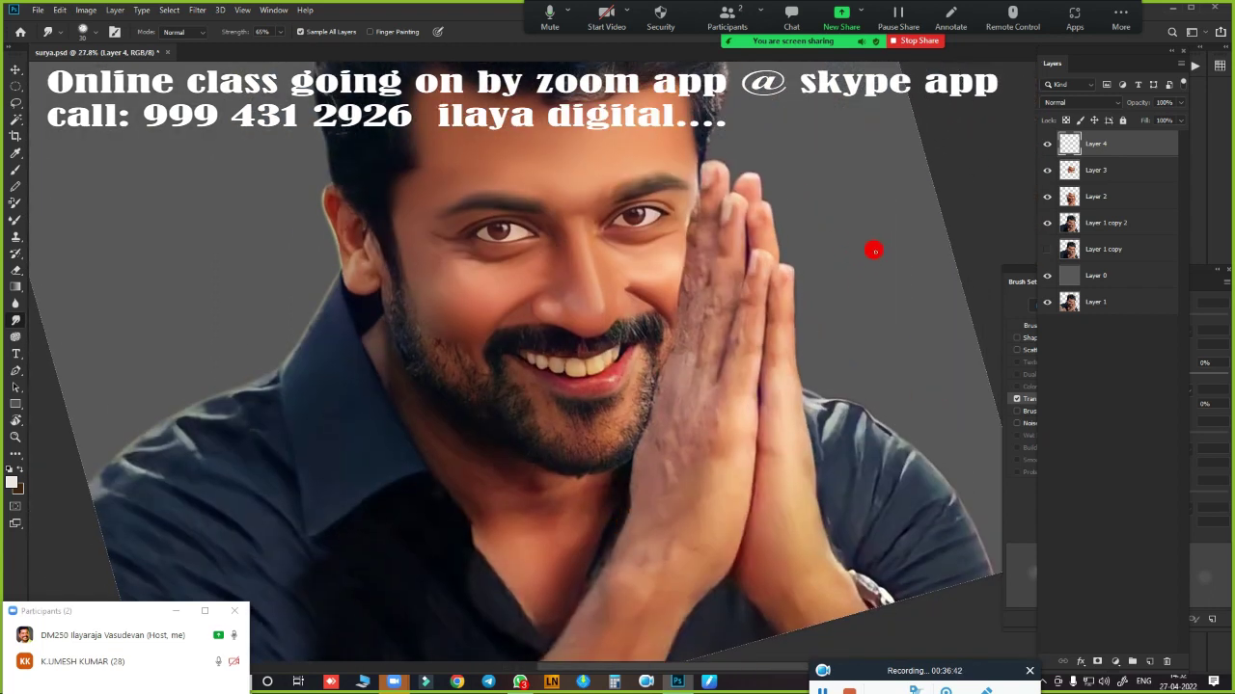
scroll(550, 273, "up", 1)
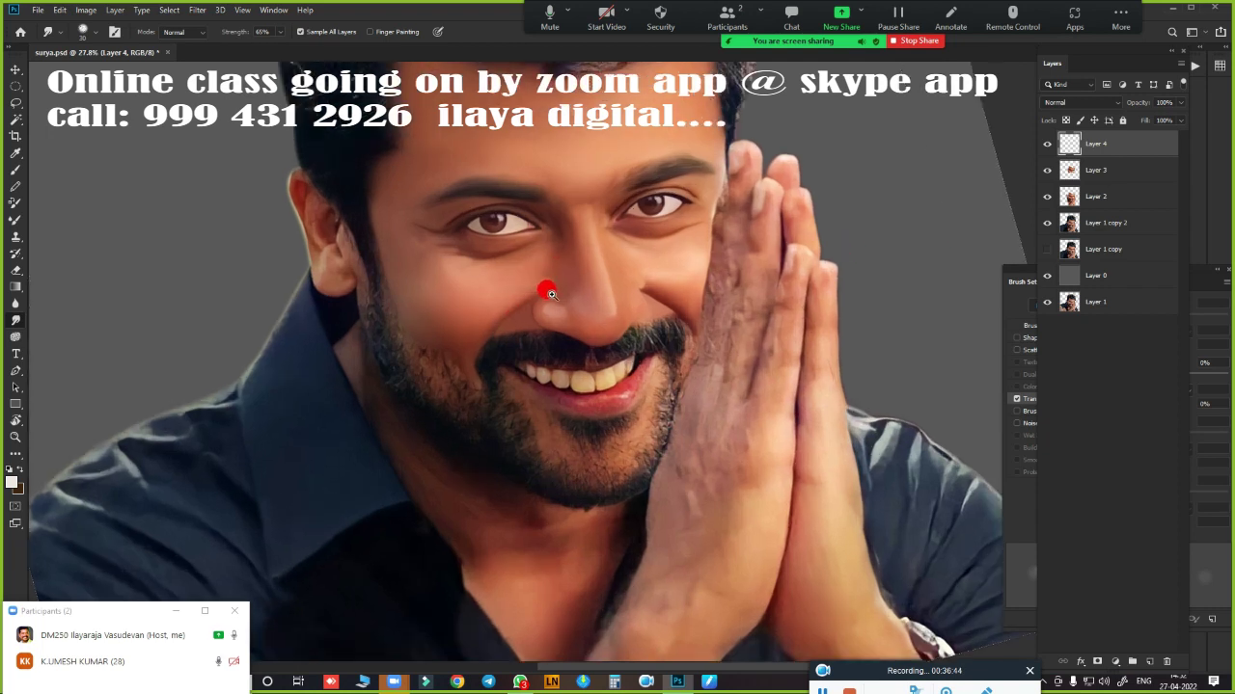
scroll(549, 283, "up", 3)
scroll(578, 295, "up", 3)
scroll(589, 298, "up", 3)
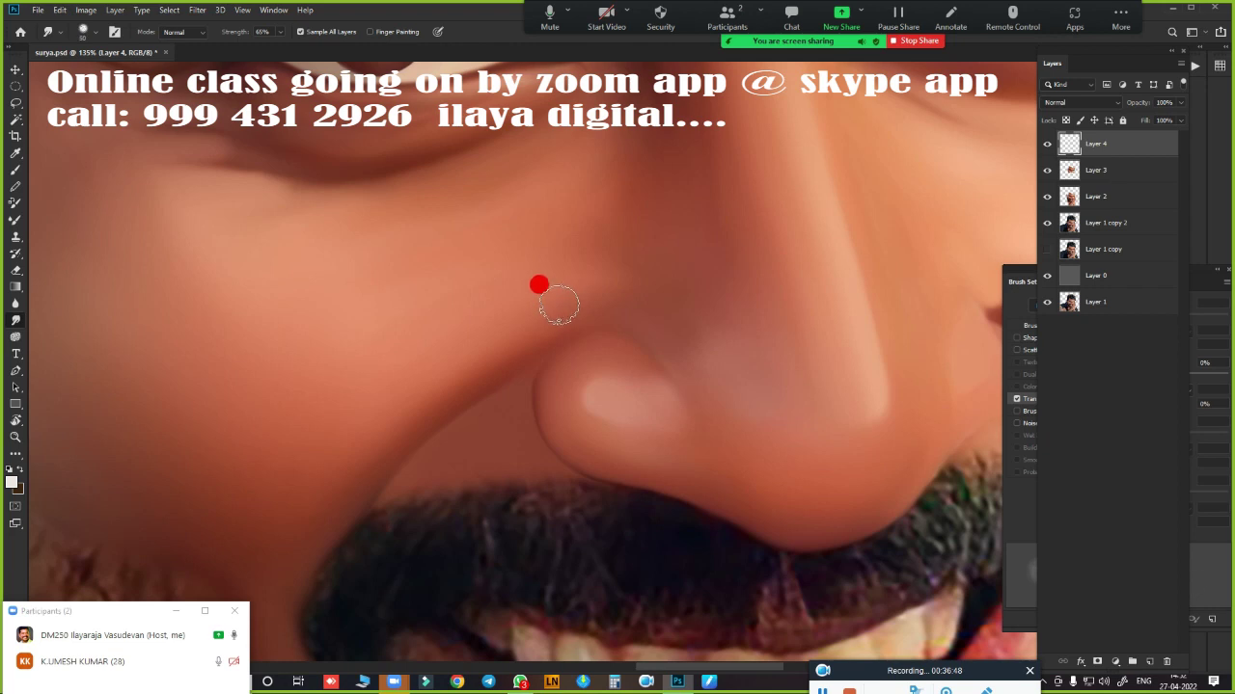
key("bracketright")
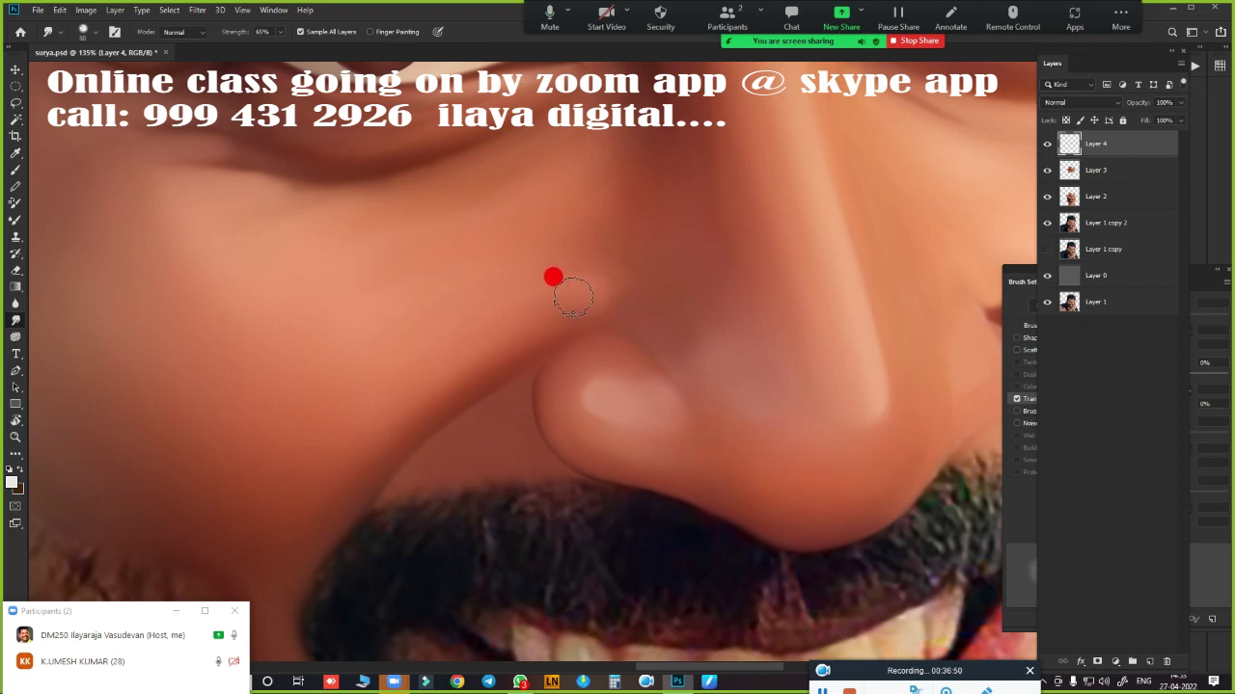
left_click_drag(552, 276, 570, 276)
key("ctrl+0")
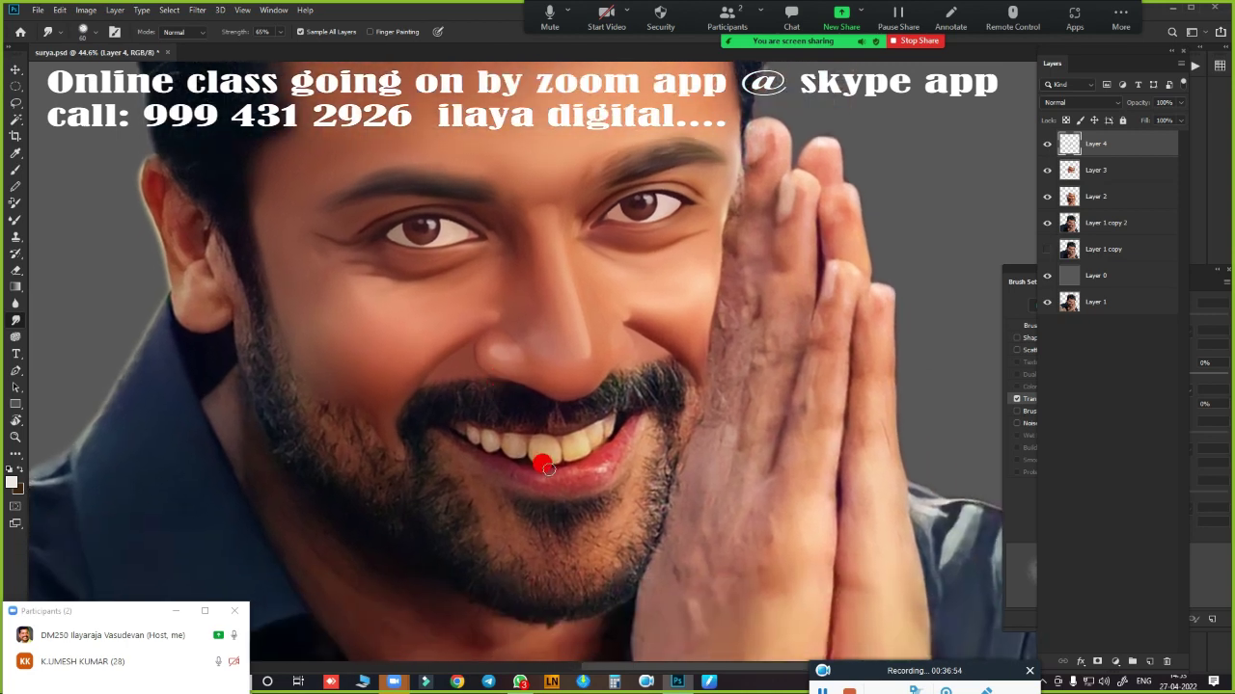
scroll(521, 386, "down", 4)
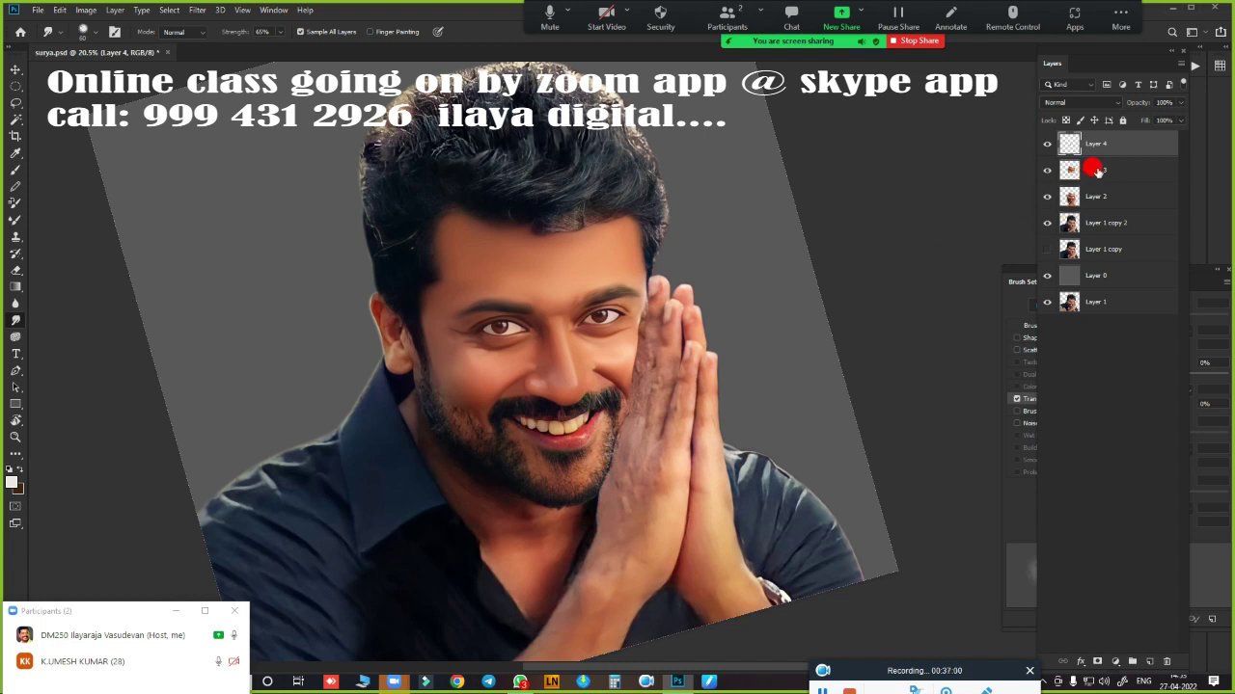
- Merge Layer 3 and then Layer 2 down into Layer 4
left_click(1119, 173, "shift")
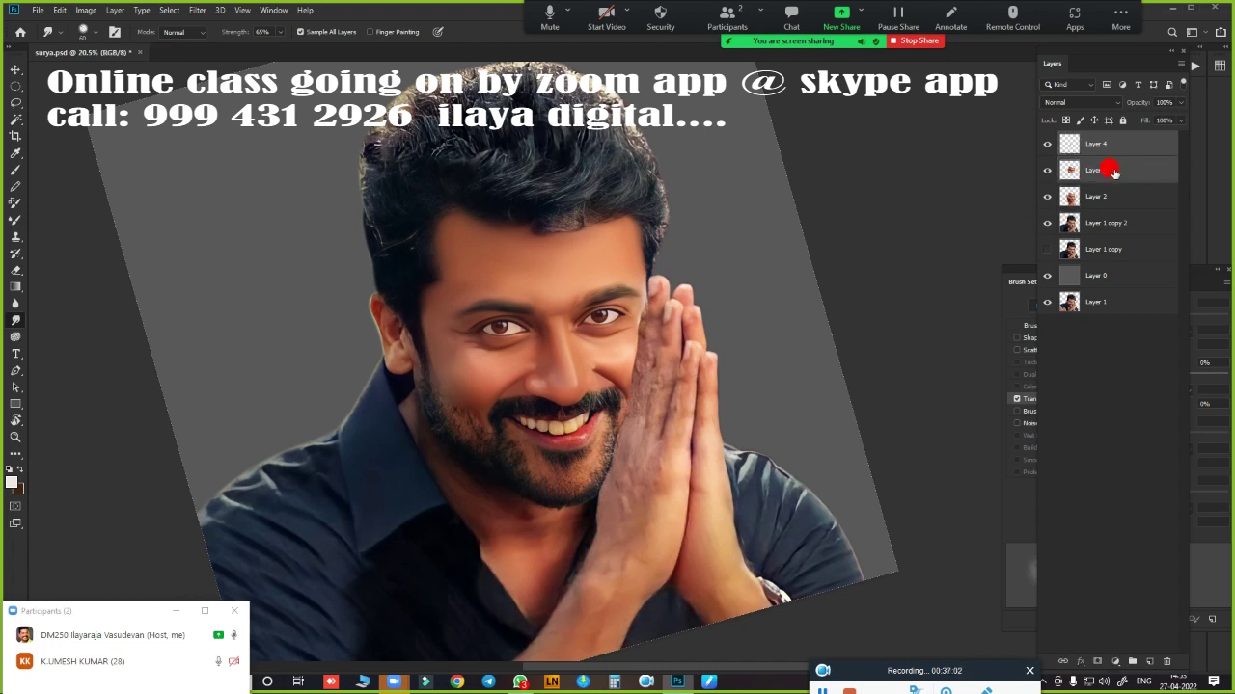
key("ctrl+e")
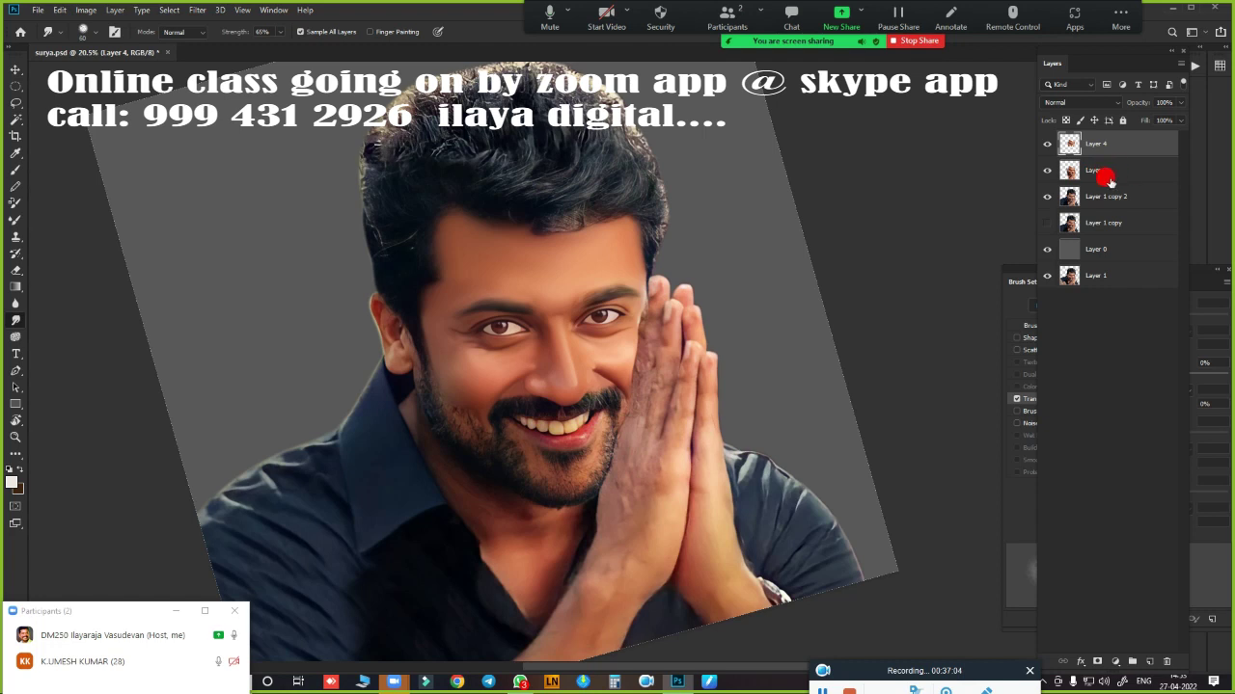
left_click(1115, 174, "shift")
key("ctrl+e")
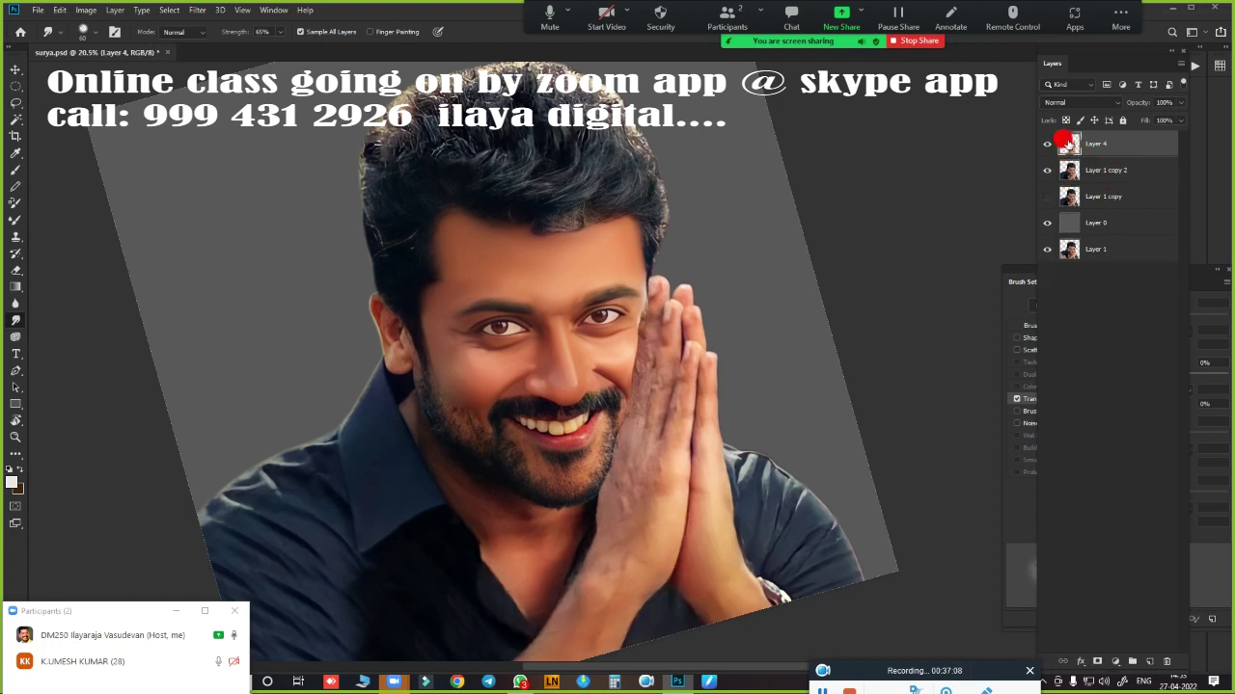
- Load the person's outline as a selection, then deselect it
left_click(1070, 174, "ctrl")
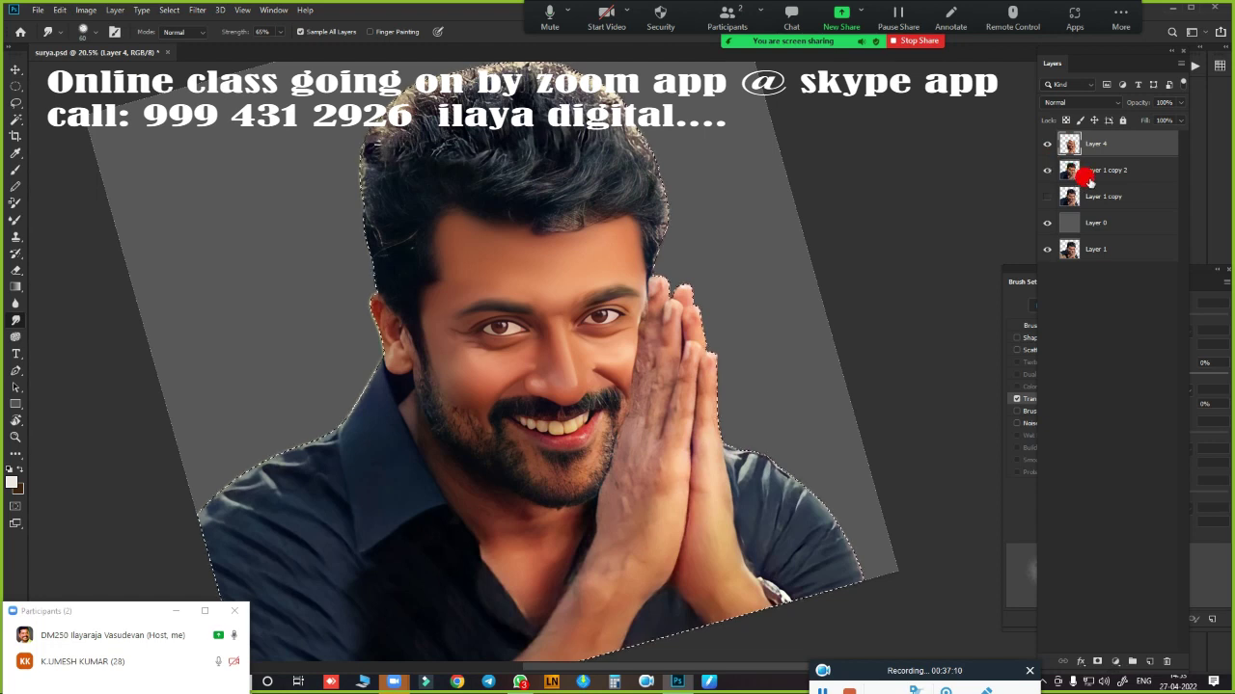
scroll(675, 262, "up", 2)
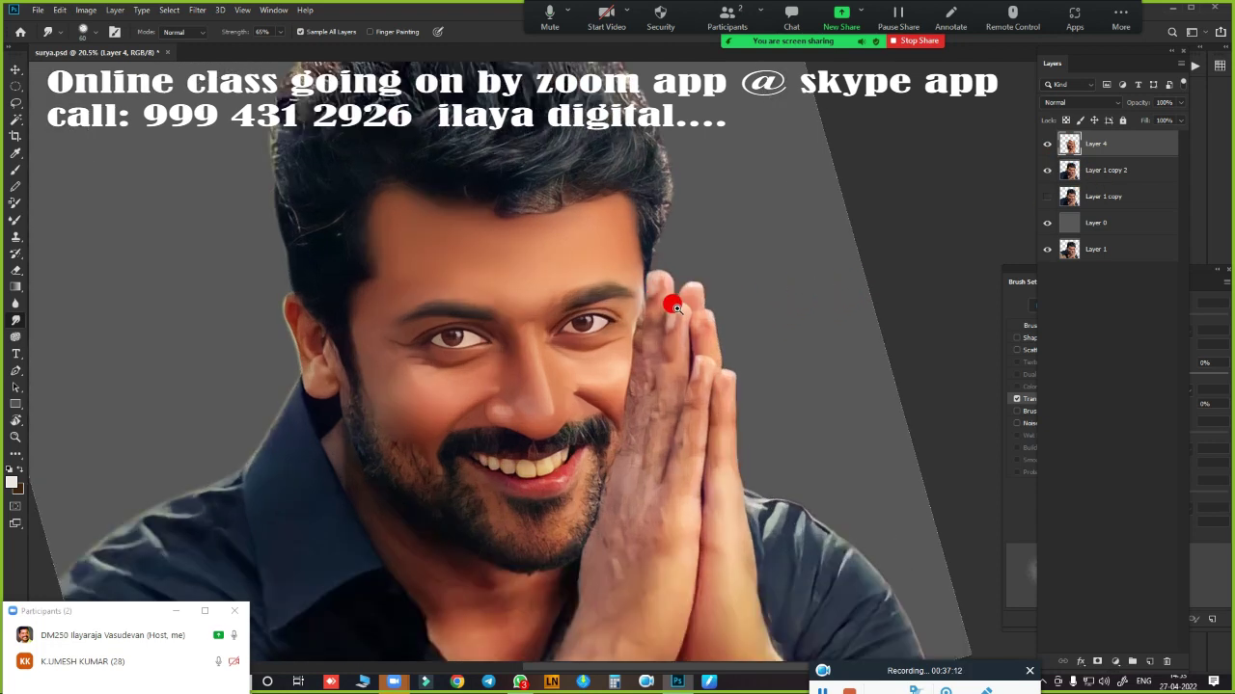
scroll(689, 309, "up", 2)
scroll(706, 295, "down", 5)
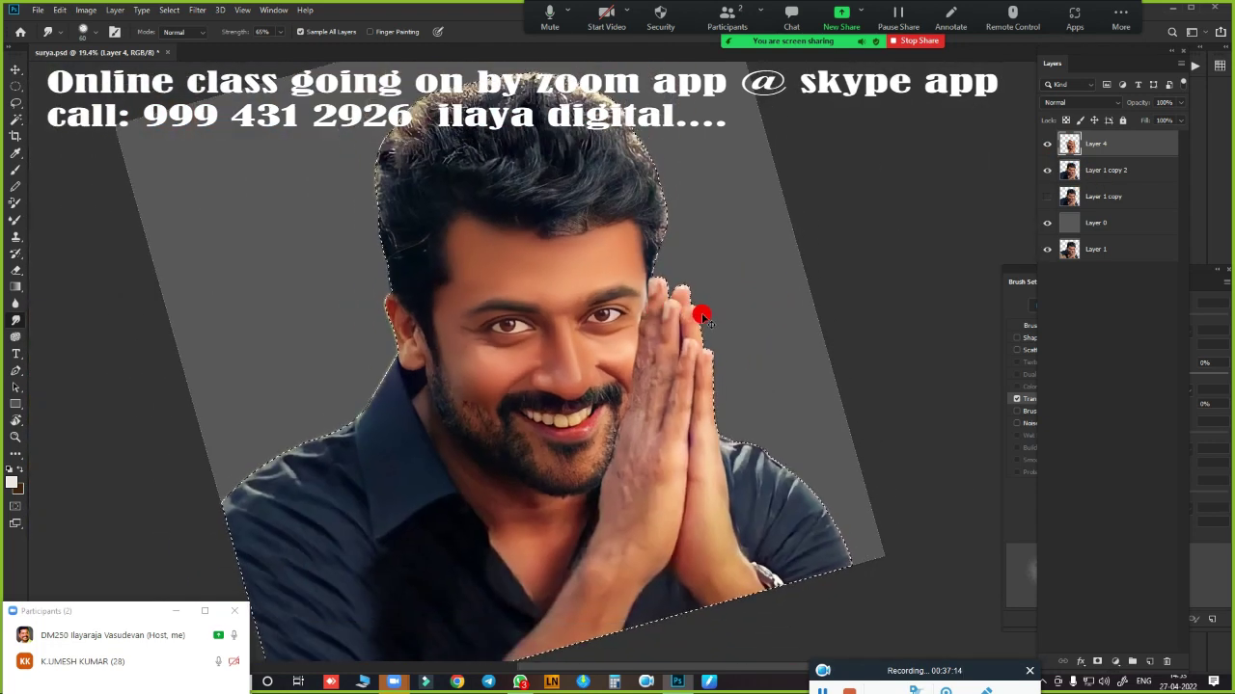
key("ctrl+d")
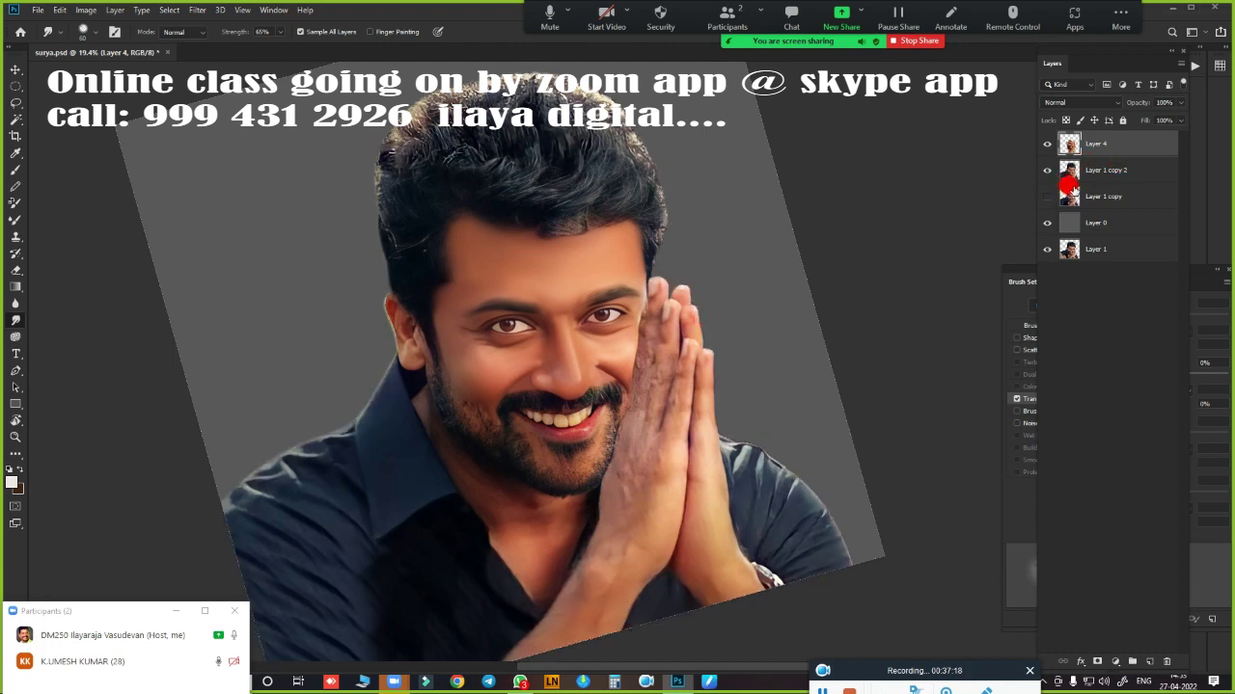
- Create a new Layer 2, merge Layer 1 copy 2 into it, and toggle it to compare
key("ctrl+j")
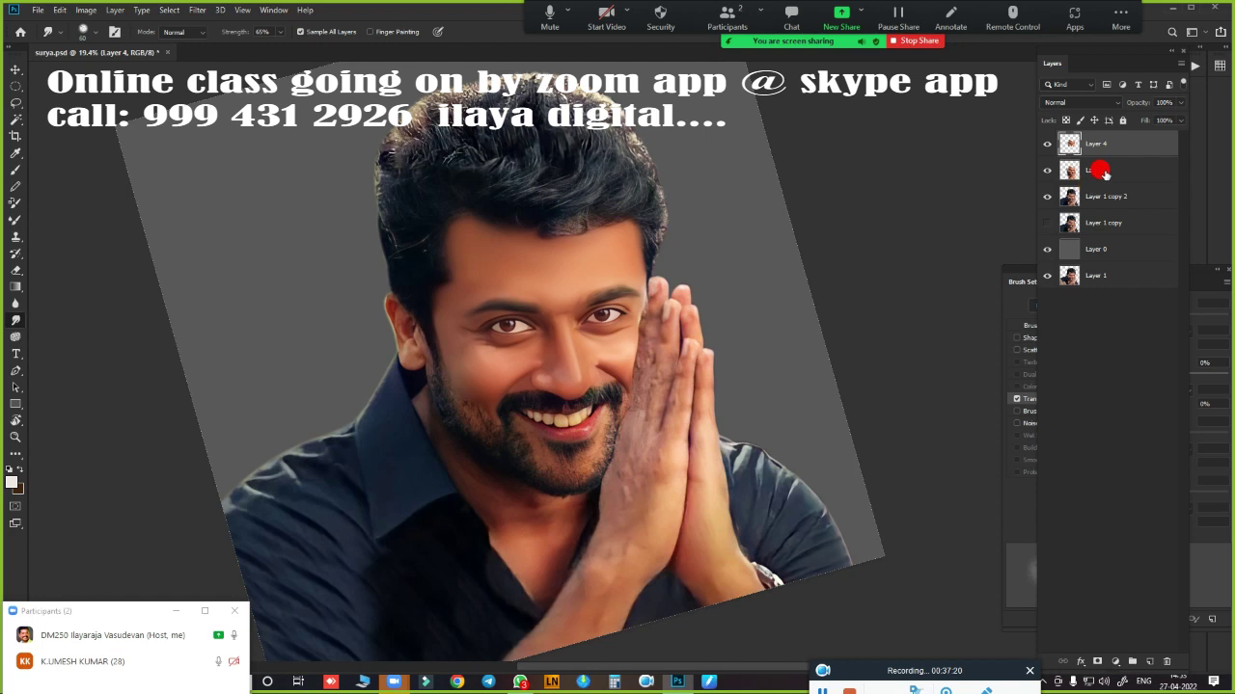
left_click(1106, 197)
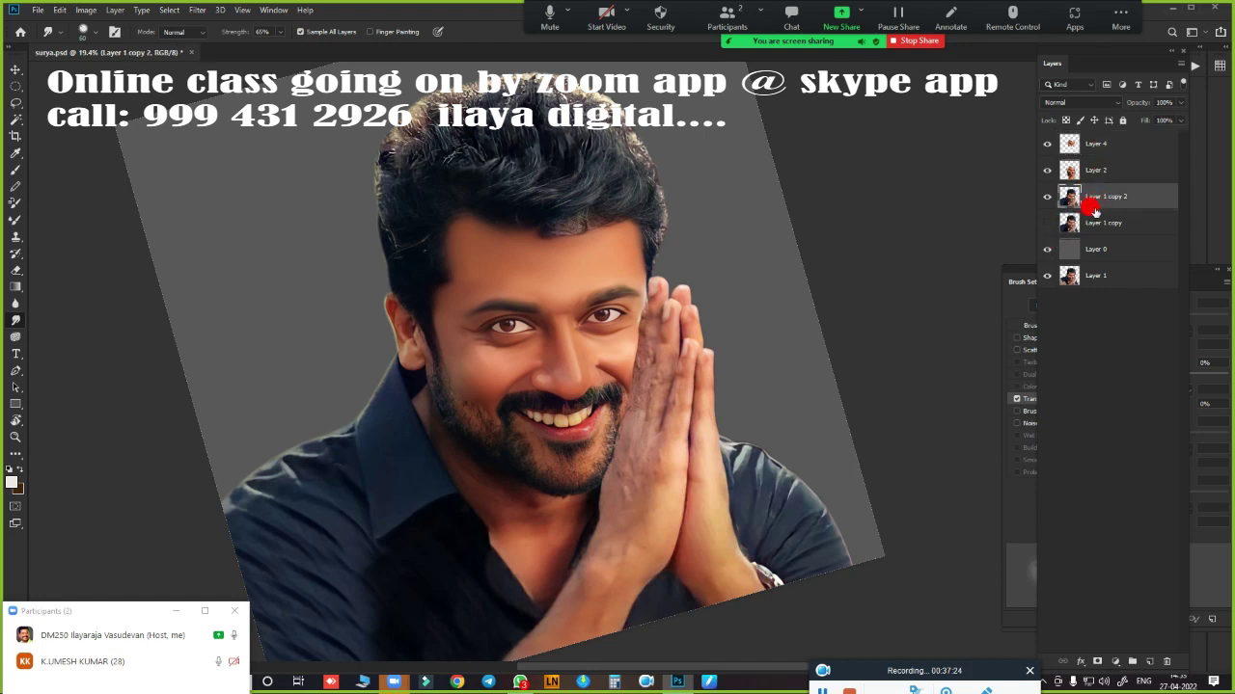
left_click(1105, 176, "shift")
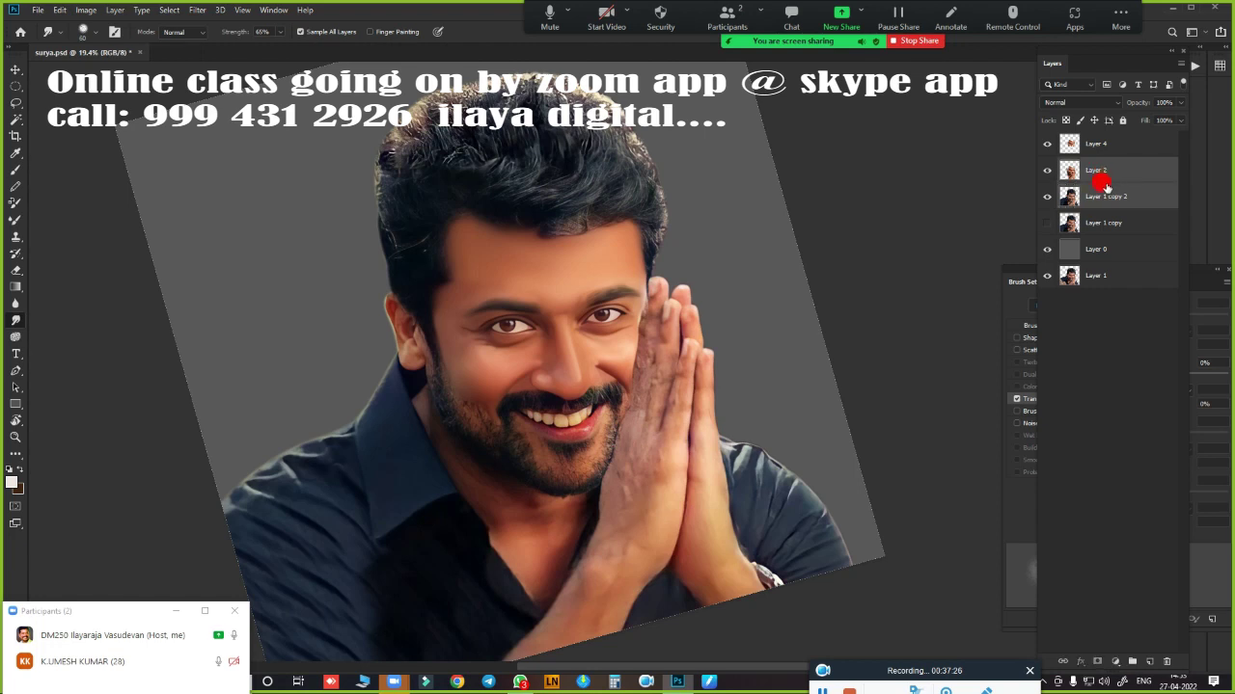
key("ctrl+e")
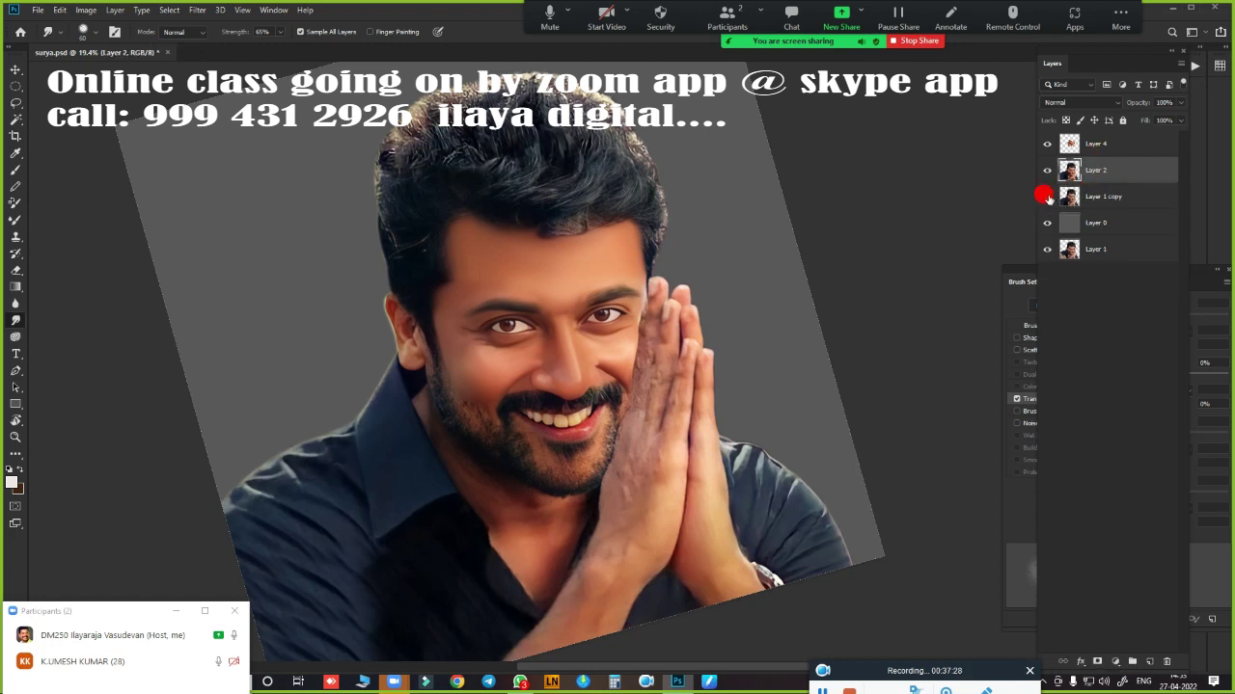
left_click(1047, 170)
left_click(1047, 170)
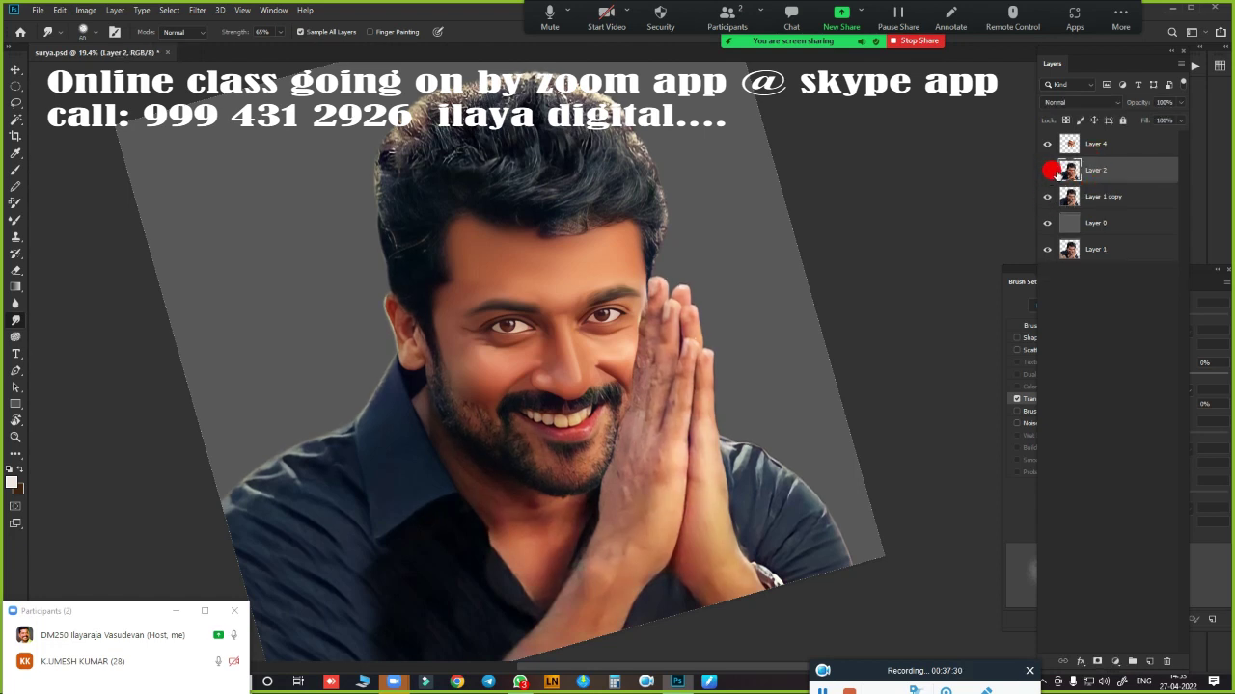
left_click(1102, 146)
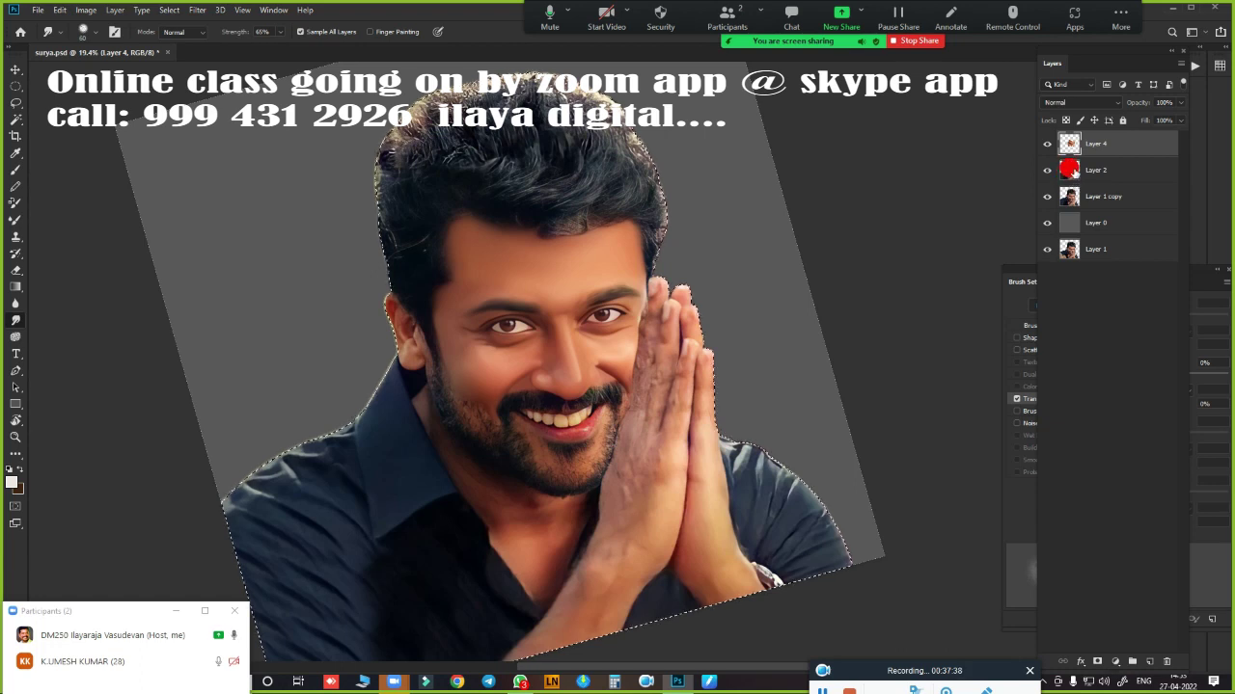
- Smudge the ear's left edge and top into smooth painted skin at 65% strength
left_click(1059, 196, "ctrl")
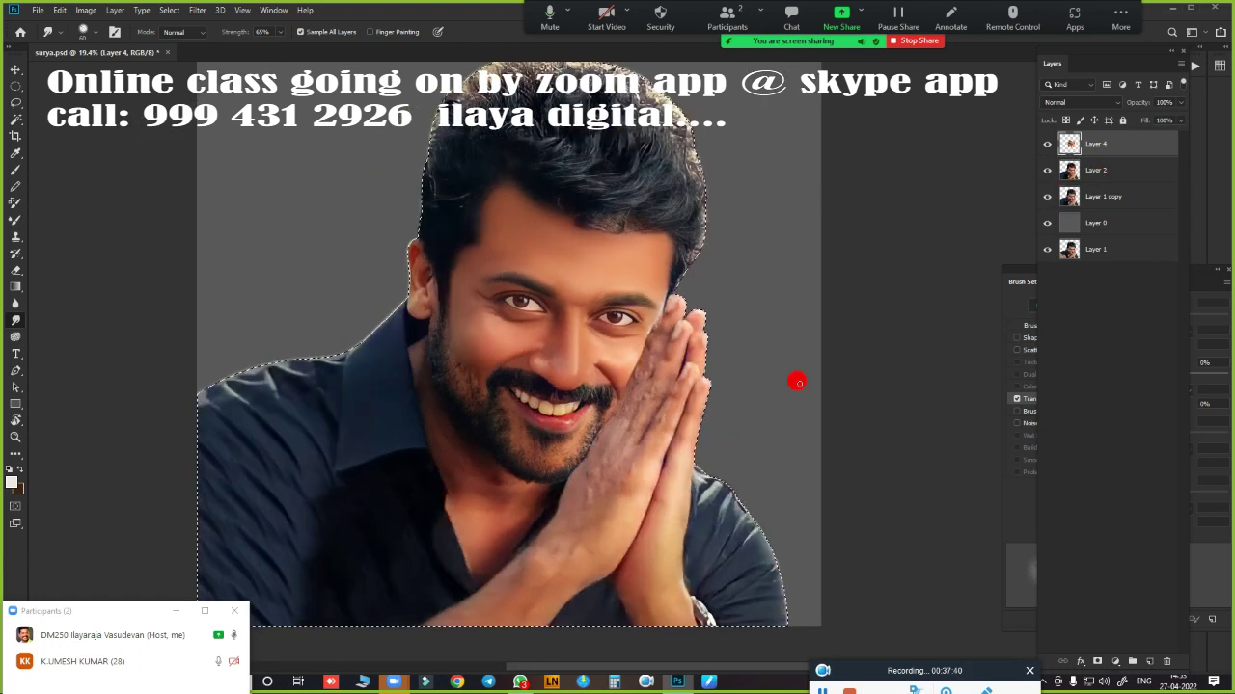
scroll(631, 298, "up", 2)
scroll(609, 311, "up", 3)
scroll(858, 384, "up", 1)
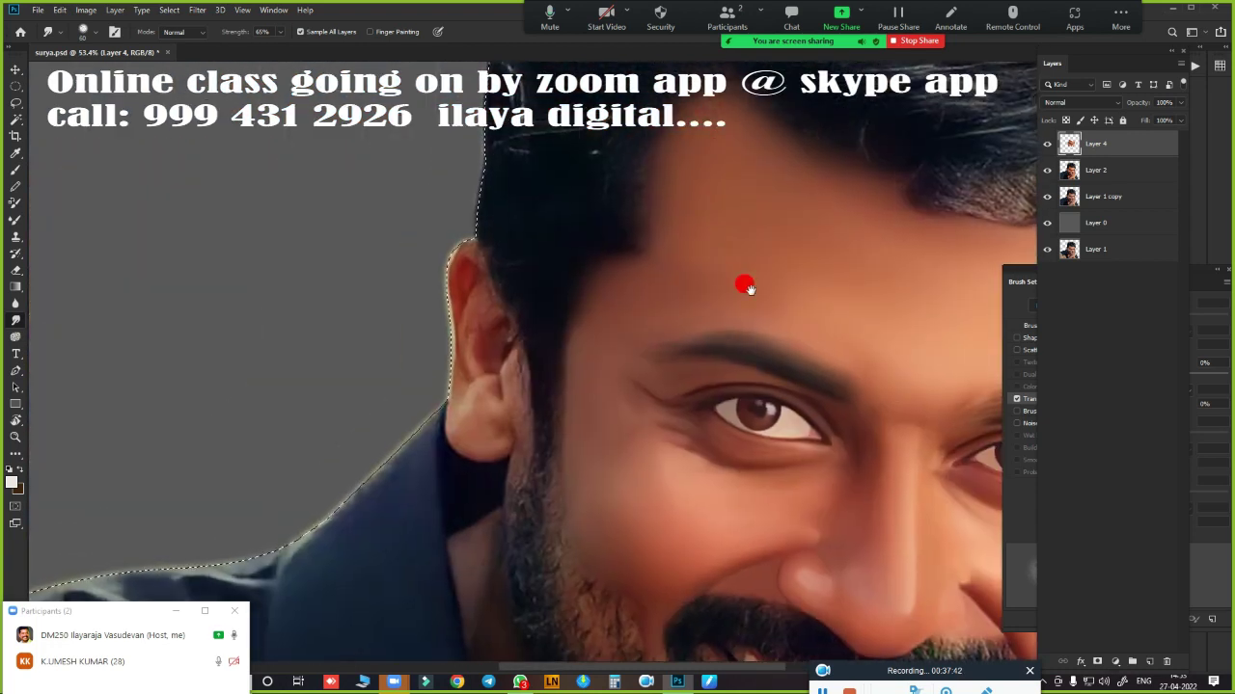
scroll(593, 366, "up", 1)
scroll(591, 357, "up", 1)
scroll(591, 357, "up", 2)
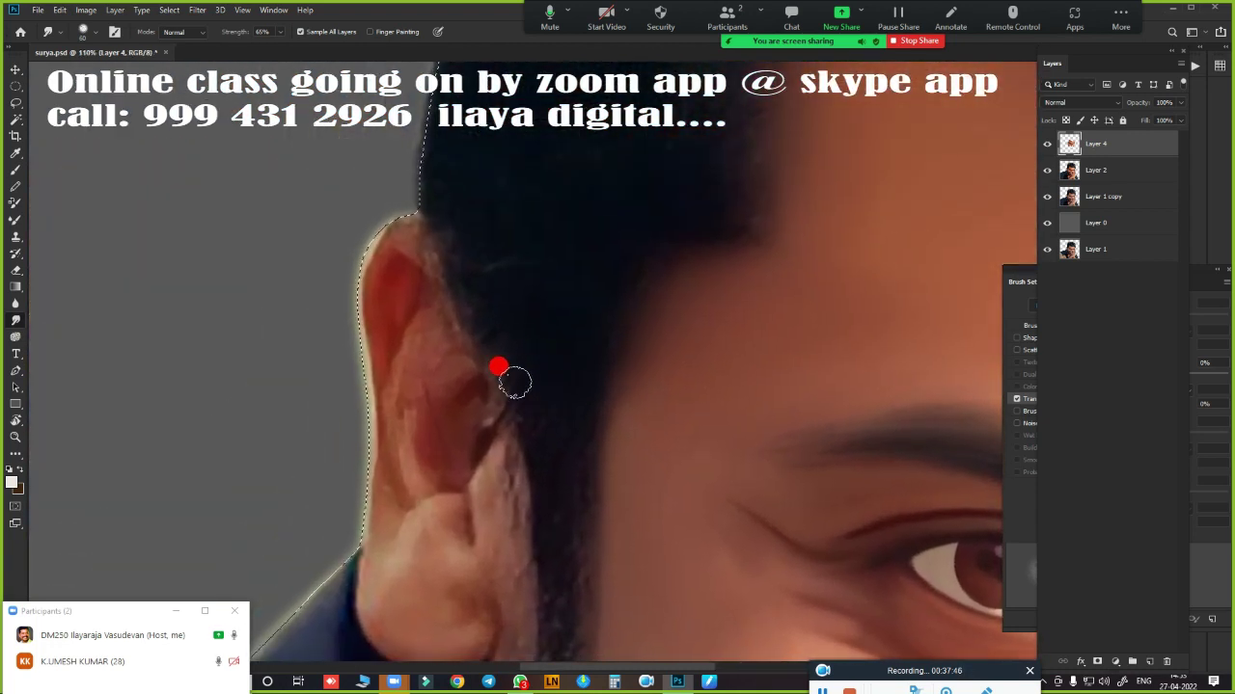
mouse_move(340, 203)
left_mouse_down()
mouse_move(340, 368)
mouse_move(356, 403)
left_mouse_up()
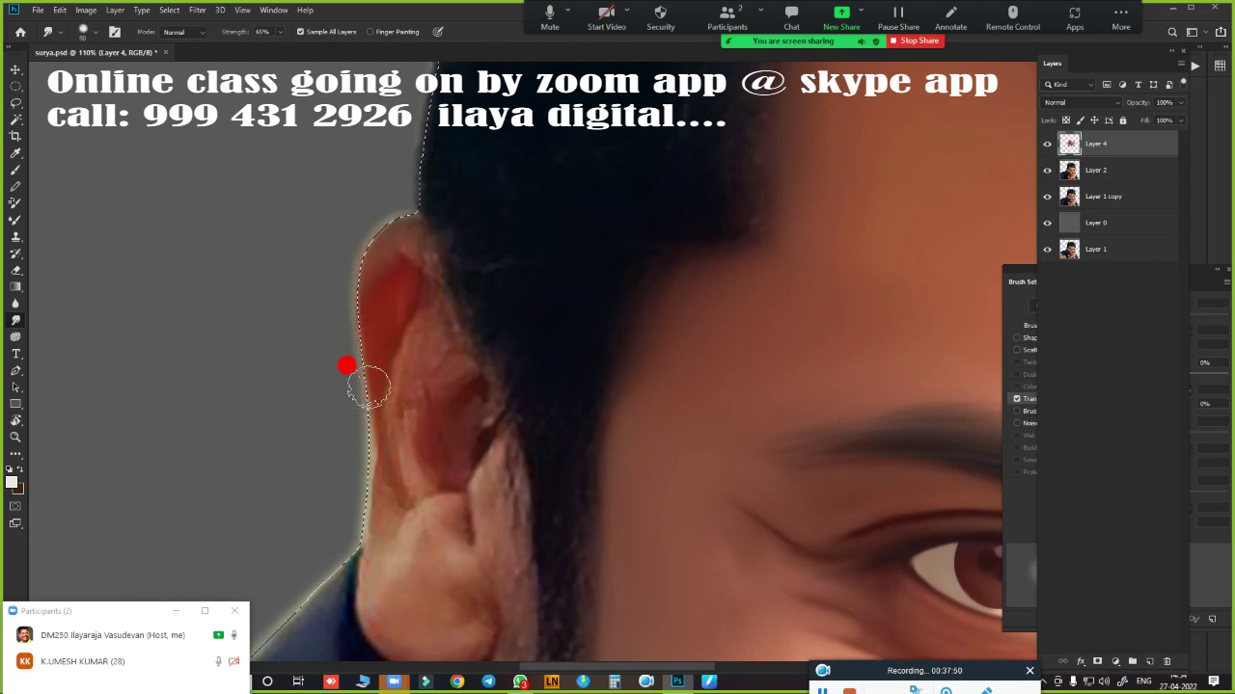
mouse_move(373, 485)
left_mouse_down()
mouse_move(399, 270)
mouse_move(439, 282)
left_mouse_up()
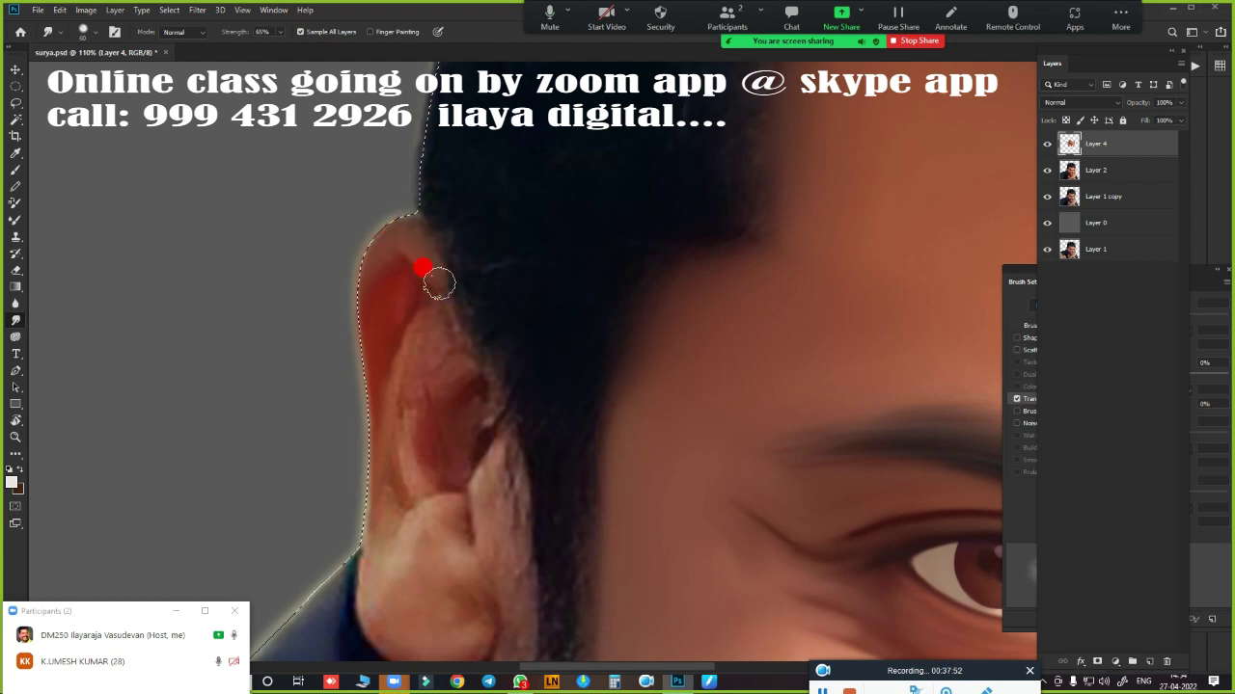
mouse_move(409, 227)
left_mouse_down()
mouse_move(402, 253)
mouse_move(427, 303)
mouse_move(372, 325)
mouse_move(408, 357)
mouse_move(396, 388)
mouse_move(403, 277)
left_mouse_up()
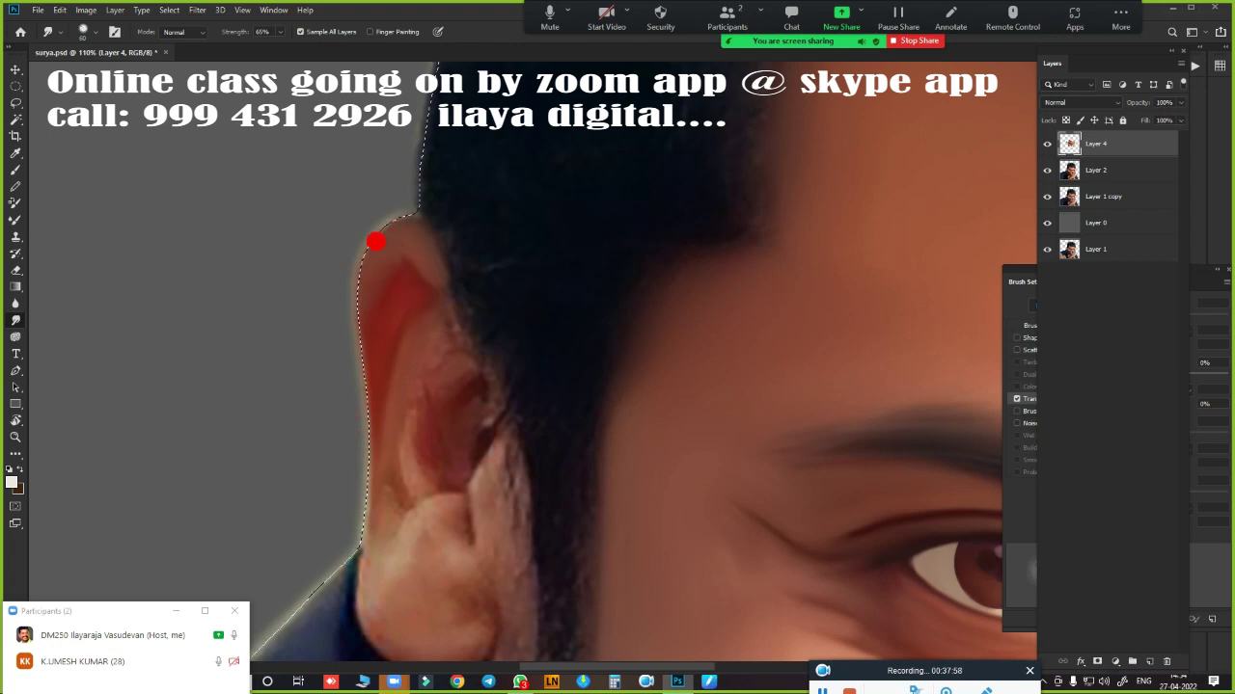
- Smooth the upper ear further and smudge the edge upward from the earlobe
mouse_move(354, 310)
left_mouse_down()
mouse_move(433, 344)
mouse_move(433, 308)
mouse_move(446, 319)
left_mouse_up()
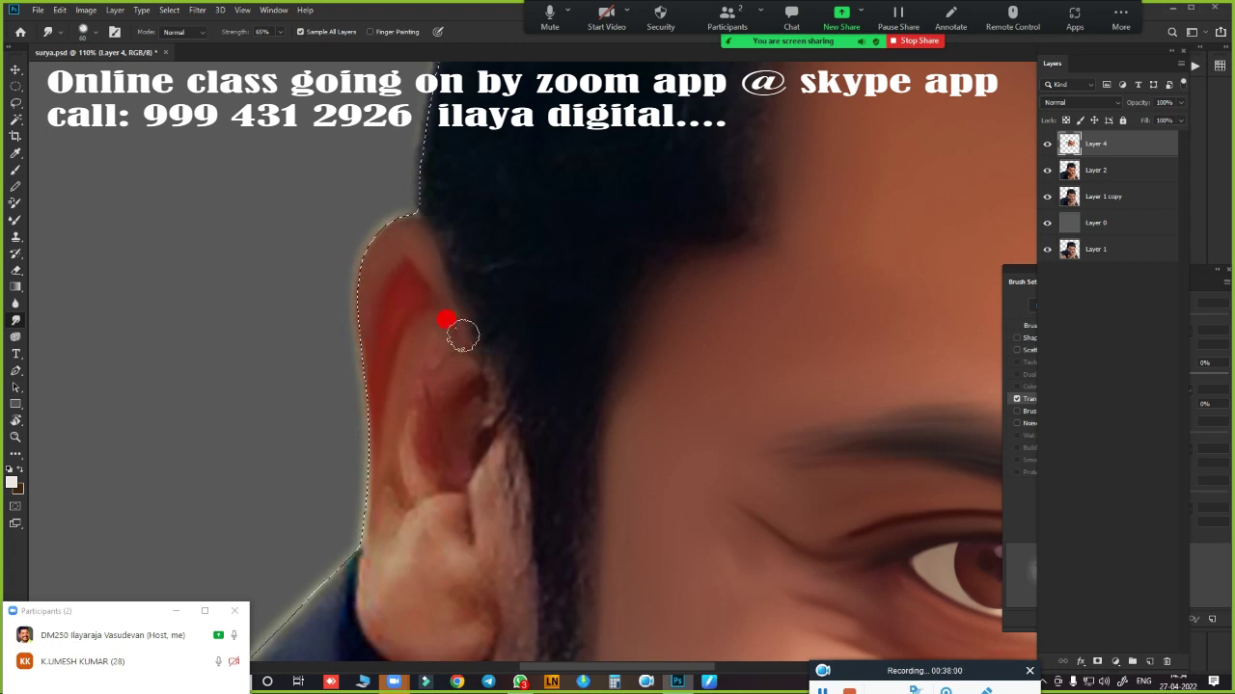
mouse_move(414, 269)
left_mouse_down()
mouse_move(398, 266)
mouse_move(413, 469)
mouse_move(455, 365)
mouse_move(505, 372)
mouse_move(463, 441)
mouse_move(451, 379)
mouse_move(473, 435)
mouse_move(479, 373)
mouse_move(386, 501)
mouse_move(376, 478)
left_mouse_up()
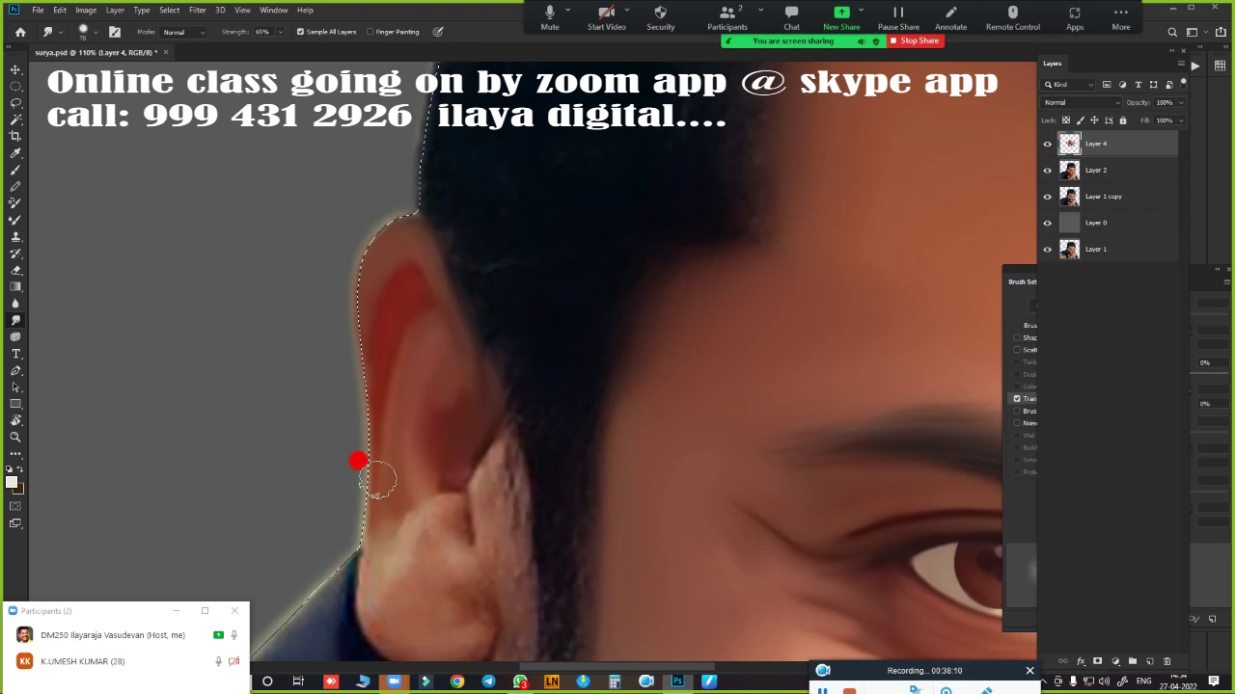
left_click_drag(518, 524, 576, 279)
mouse_move(458, 354)
left_mouse_down()
mouse_move(441, 276)
mouse_move(453, 303)
mouse_move(407, 216)
mouse_move(428, 242)
mouse_move(450, 212)
mouse_move(414, 278)
mouse_move(435, 339)
mouse_move(511, 338)
mouse_move(504, 298)
mouse_move(454, 255)
mouse_move(435, 295)
mouse_move(488, 286)
mouse_move(490, 202)
mouse_move(508, 260)
mouse_move(474, 221)
mouse_move(496, 171)
mouse_move(523, 213)
mouse_move(536, 153)
mouse_move(496, 176)
mouse_move(483, 231)
mouse_move(464, 223)
mouse_move(508, 270)
mouse_move(553, 242)
mouse_move(517, 199)
mouse_move(546, 156)
mouse_move(531, 242)
mouse_move(546, 187)
mouse_move(540, 337)
mouse_move(437, 316)
mouse_move(383, 240)
mouse_move(411, 218)
mouse_move(520, 326)
mouse_move(427, 218)
mouse_move(418, 184)
mouse_move(441, 298)
left_mouse_up()
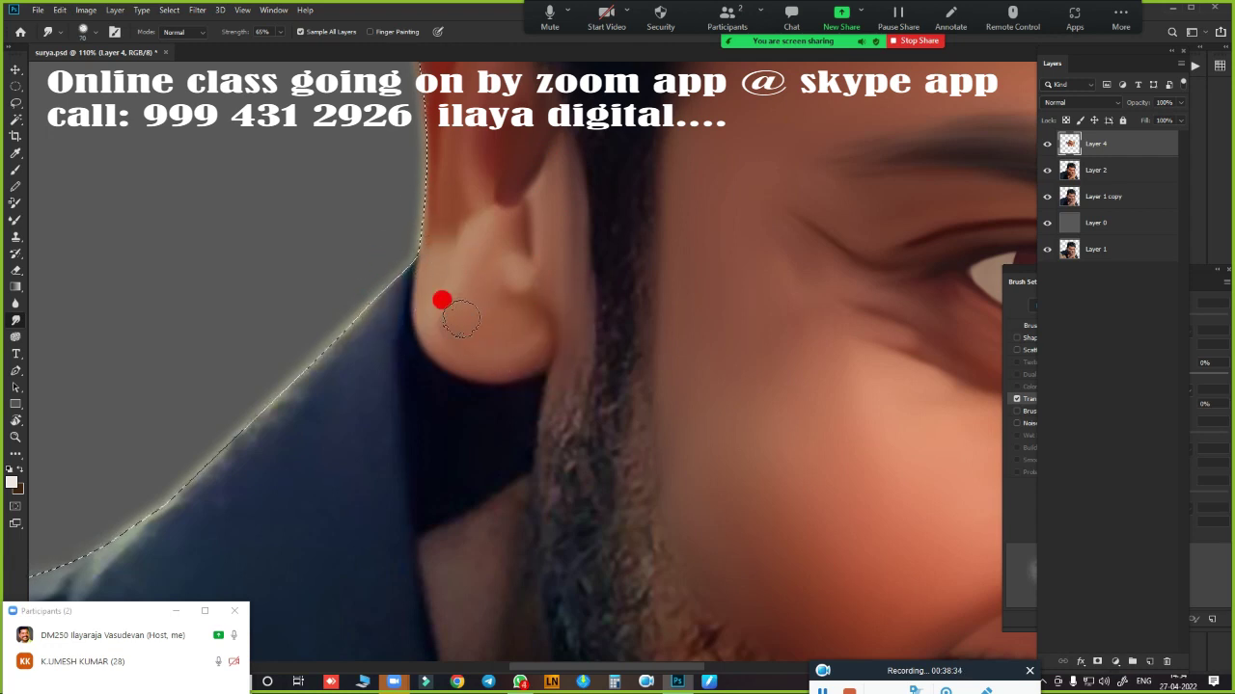
left_click(472, 359, "alt")
mouse_move(472, 359)
left_mouse_down()
mouse_move(565, 331)
mouse_move(579, 349)
mouse_move(592, 317)
mouse_move(642, 336)
mouse_move(617, 328)
left_mouse_up()
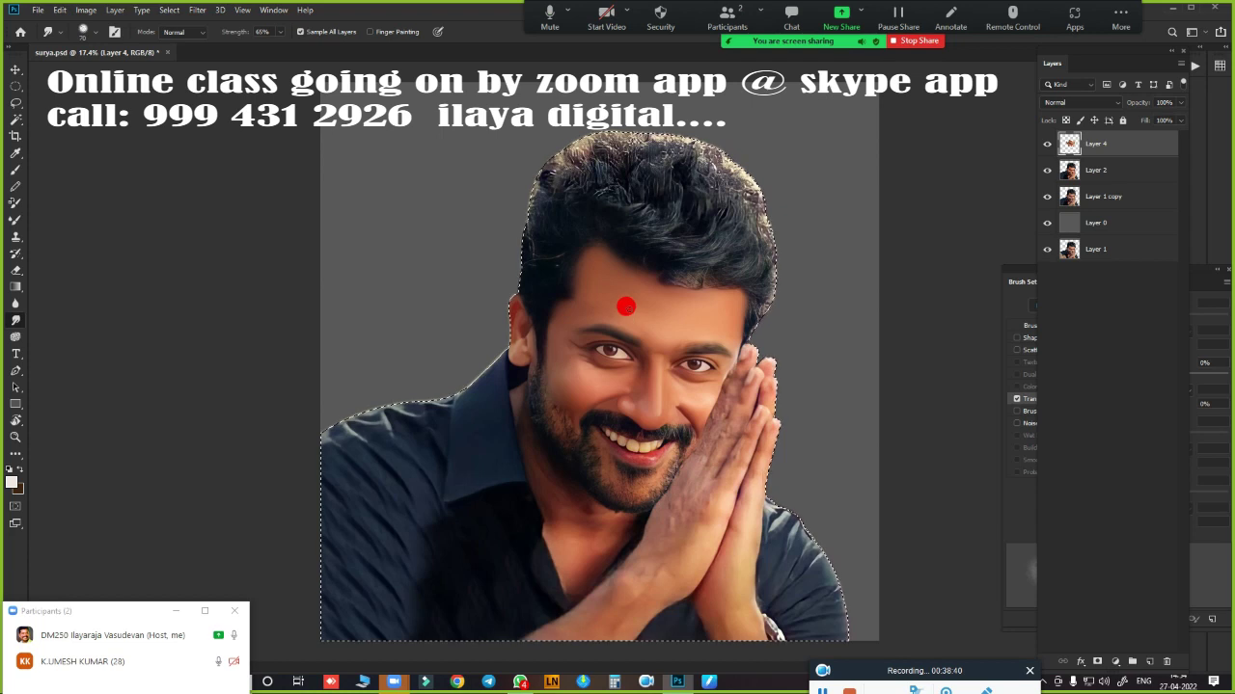
- Open and dismiss the Feather dialog, then step through Layer 2 and Layer 1 copy back to Layer 4
key("shift+F6")
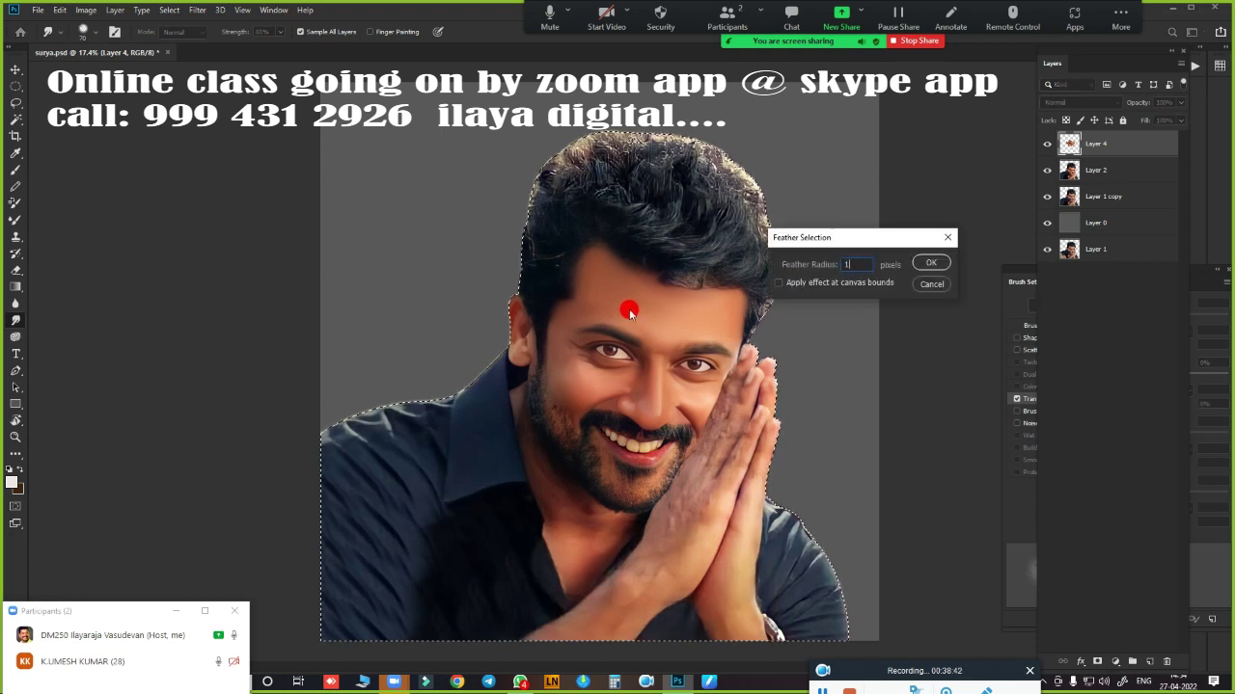
key("Return")
left_click(1106, 165)
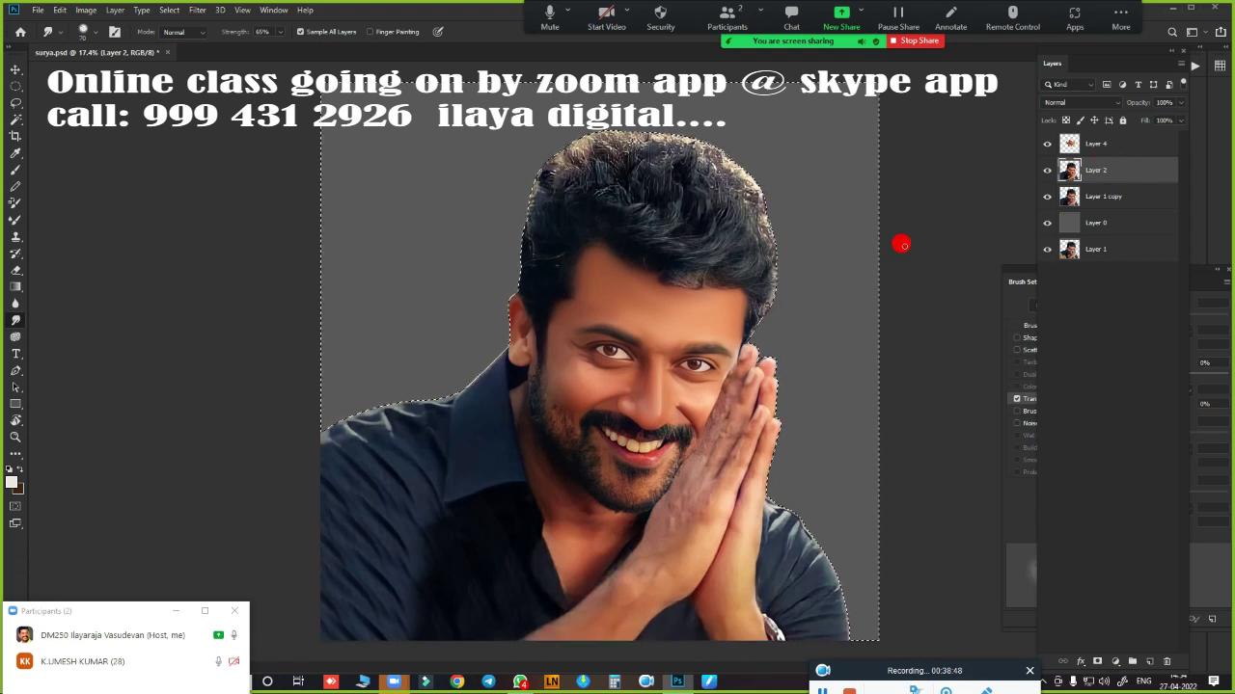
left_click(1118, 198)
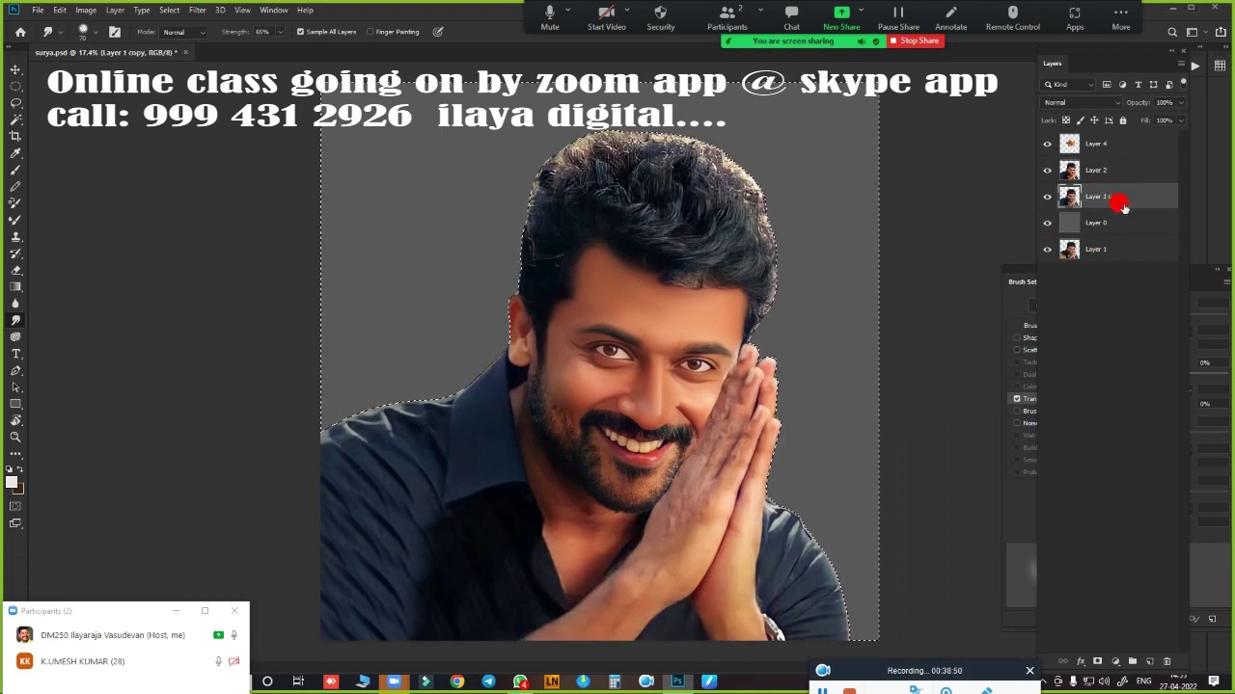
left_click(1127, 145)
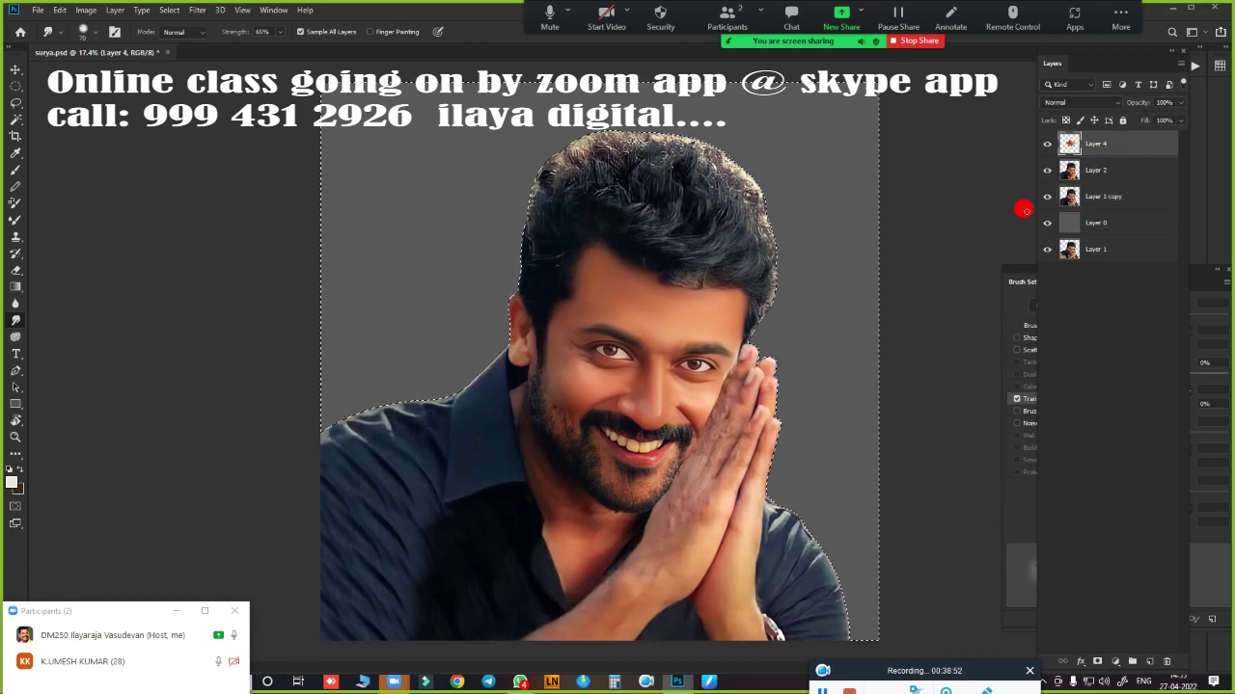
- Frame the face and toggle Layer 4 off and on to compare with the original photo
scroll(749, 413, "up", 5)
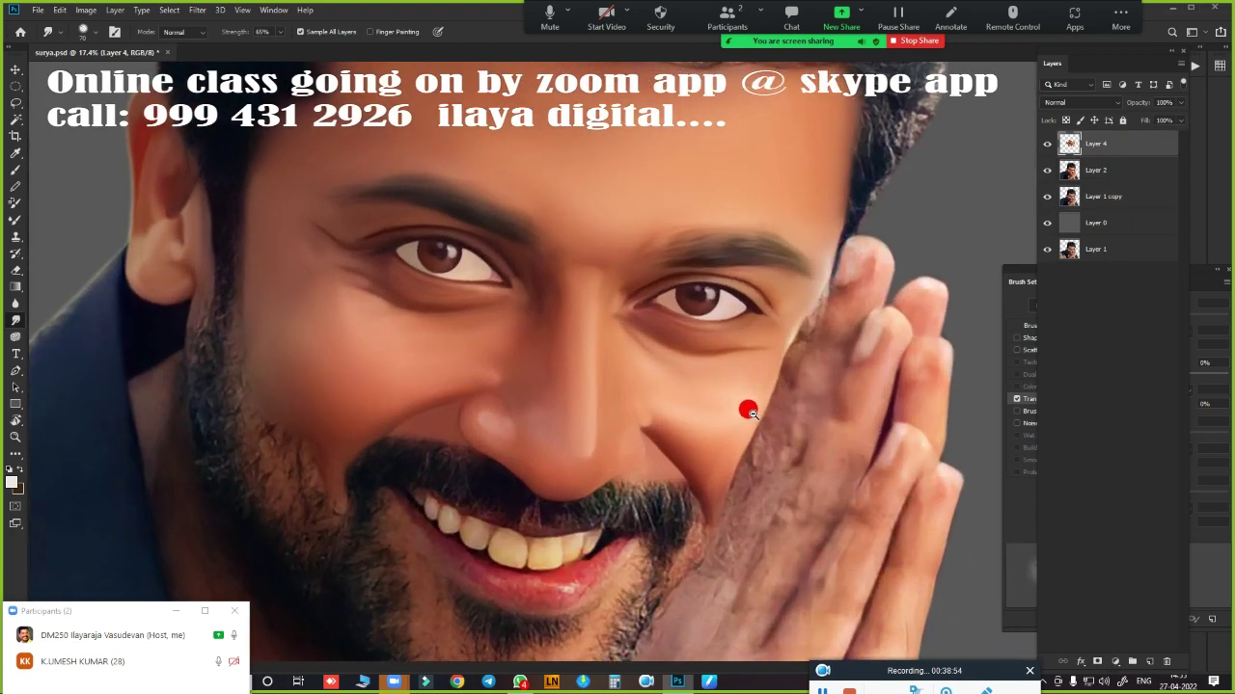
scroll(744, 408, "down", 3)
scroll(669, 386, "down", 2)
scroll(637, 395, "up", 2)
scroll(653, 394, "up", 2)
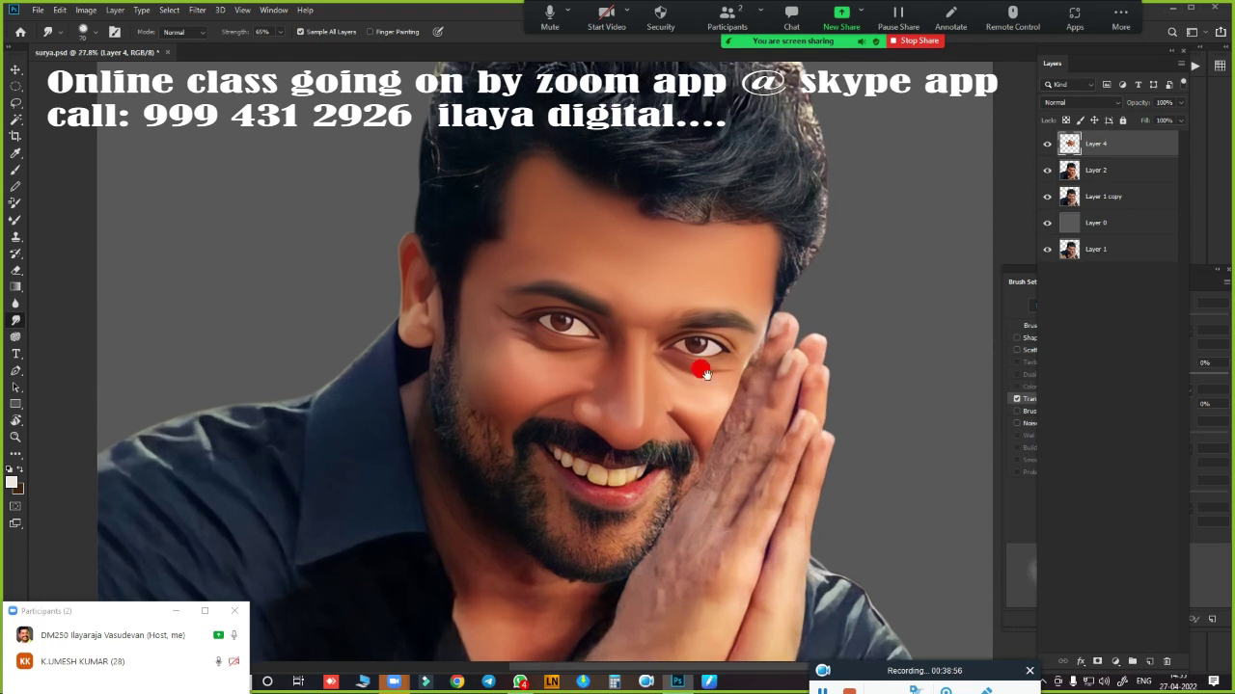
left_click_drag(697, 358, 766, 276)
left_click_drag(756, 333, 675, 418)
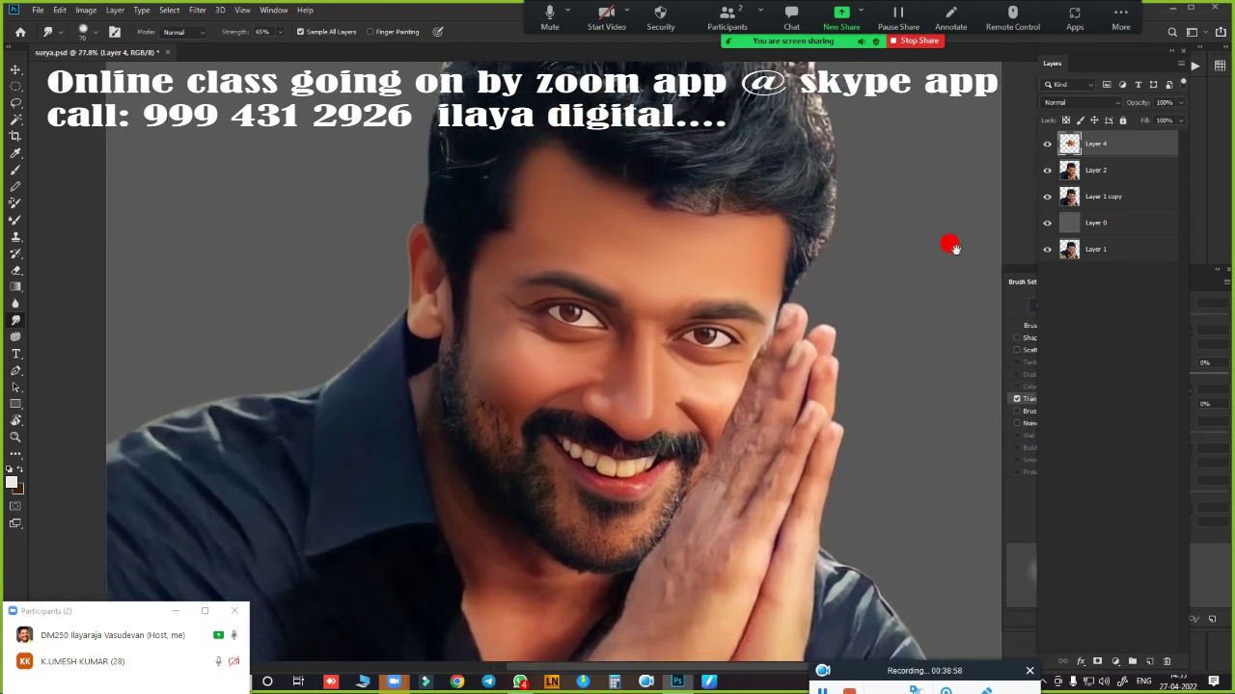
left_click(1045, 144)
left_click(1047, 144)
scroll(714, 254, "up", 2)
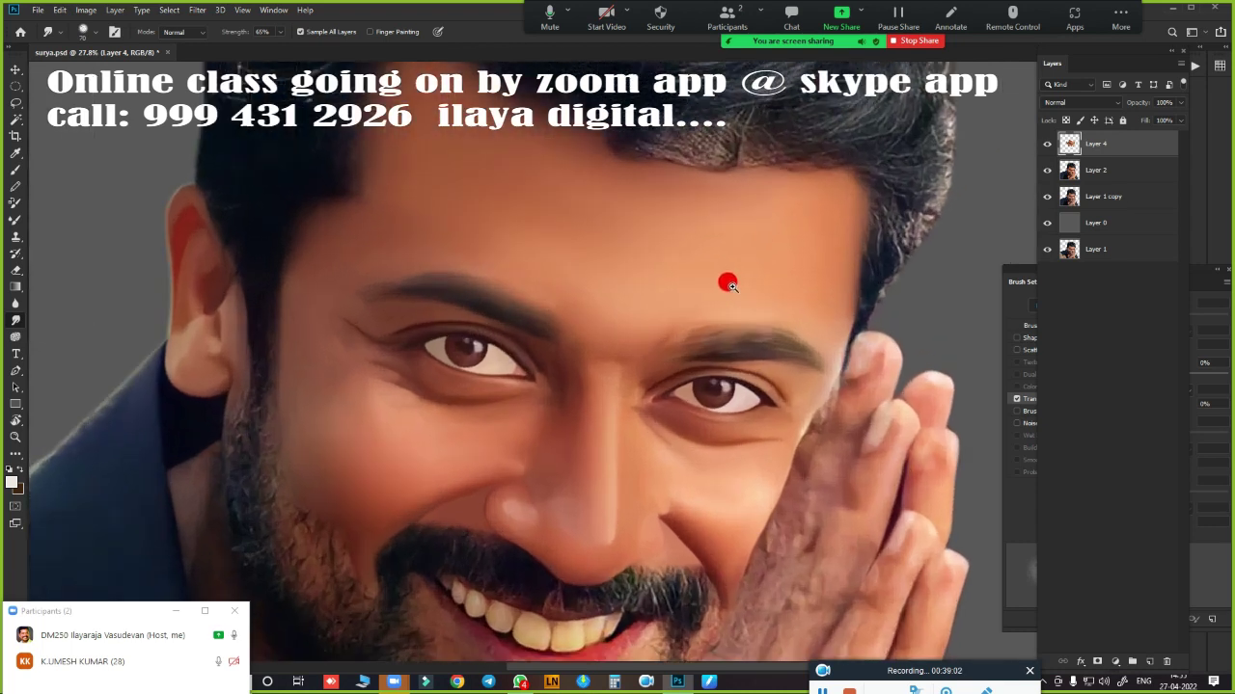
scroll(724, 279, "up", 2)
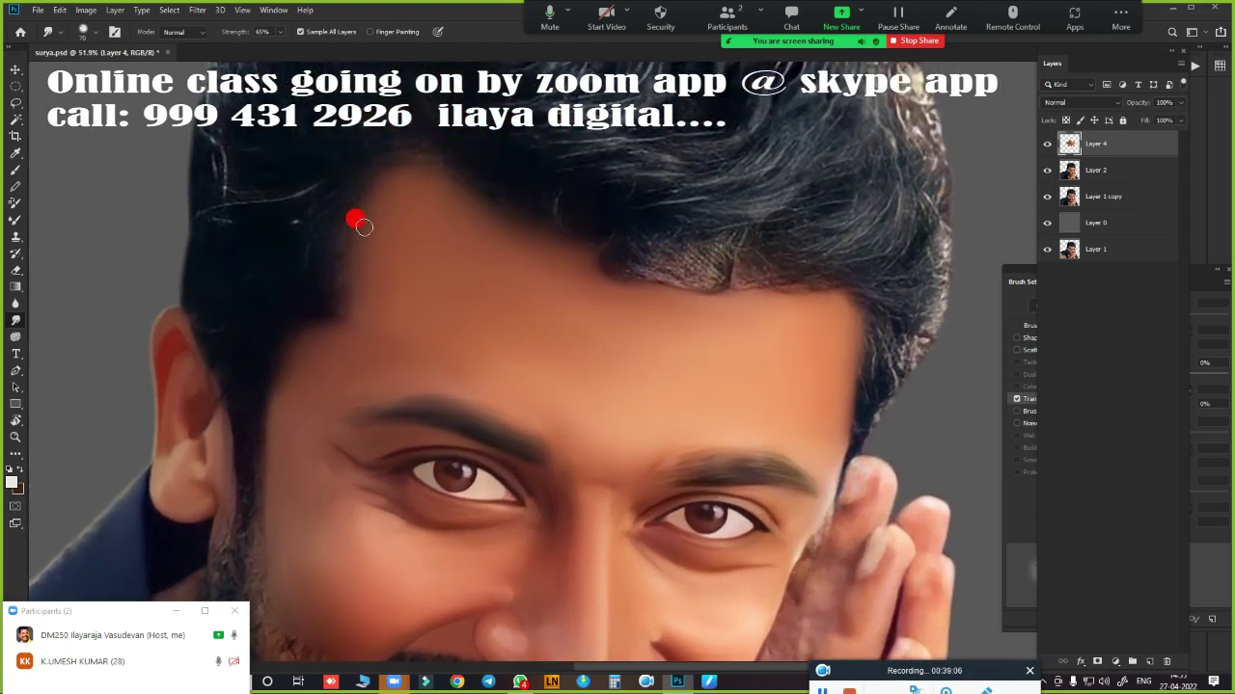
- Switch to the eraser, check its opacity, and enlarge the brush
key("e")
left_click(247, 34)
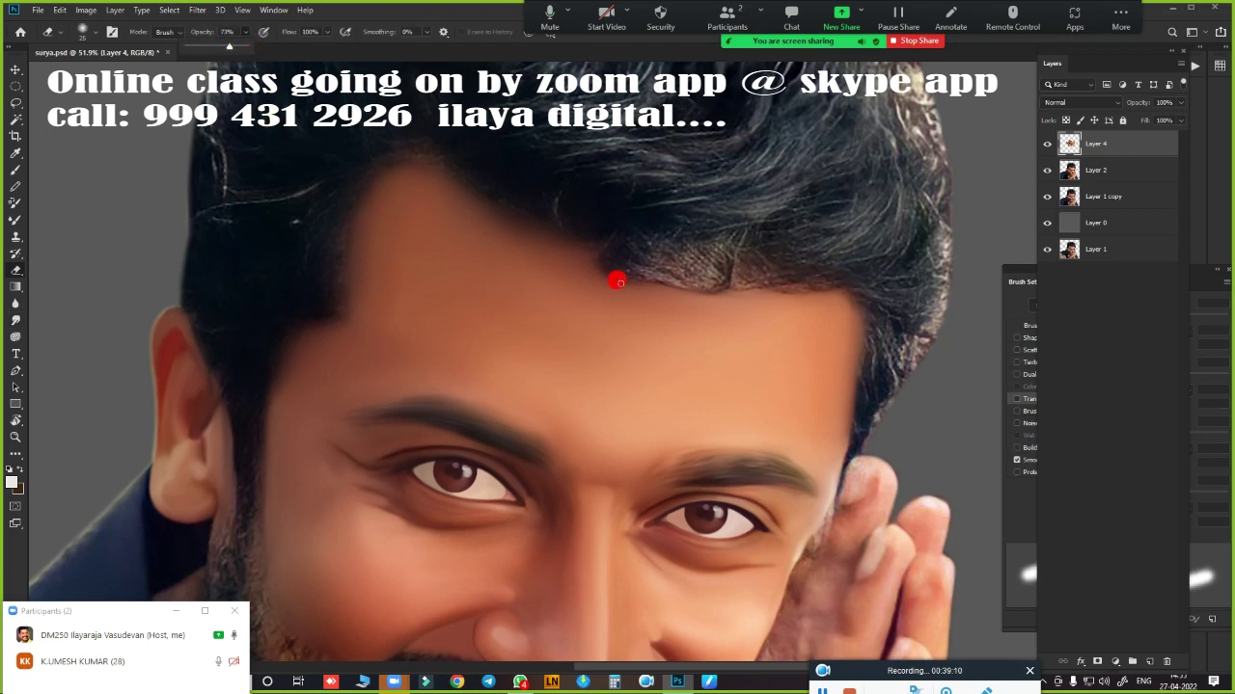
key("bracketright")
key("bracketright")
key("bracketright")
key("bracketright")
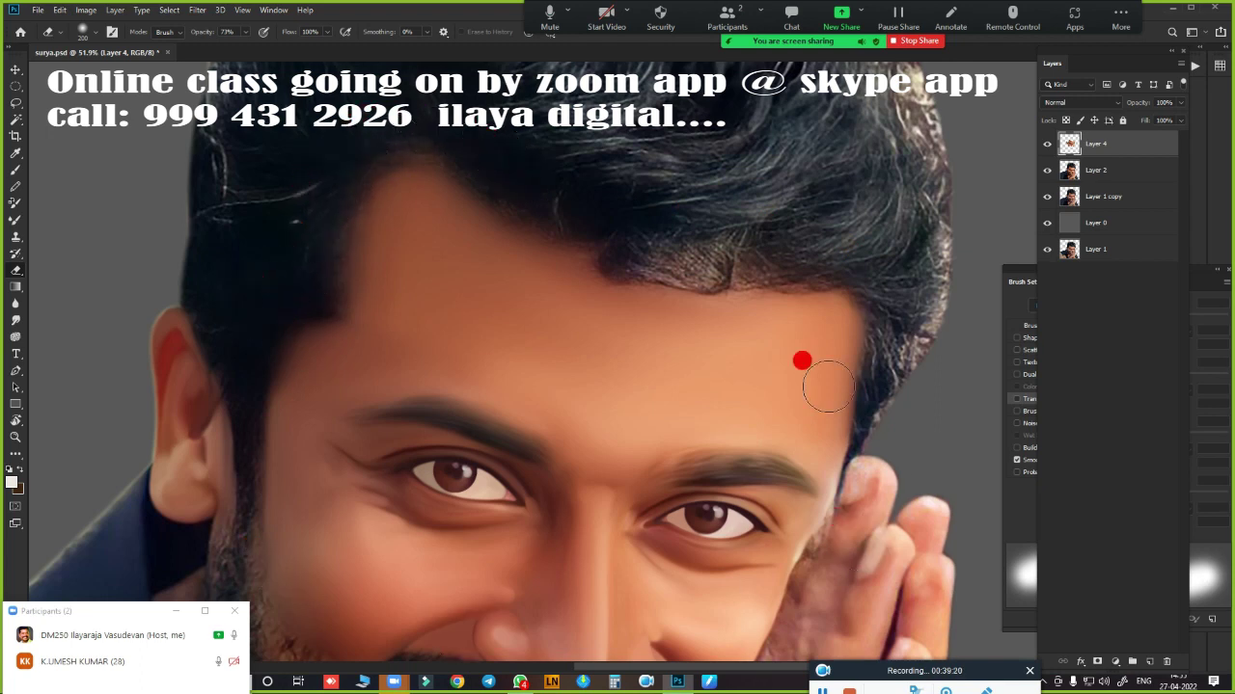
- Fit the portrait in the window, then zoom in close on the lips and teeth
key("ctrl+0")
scroll(786, 298, "up", 3)
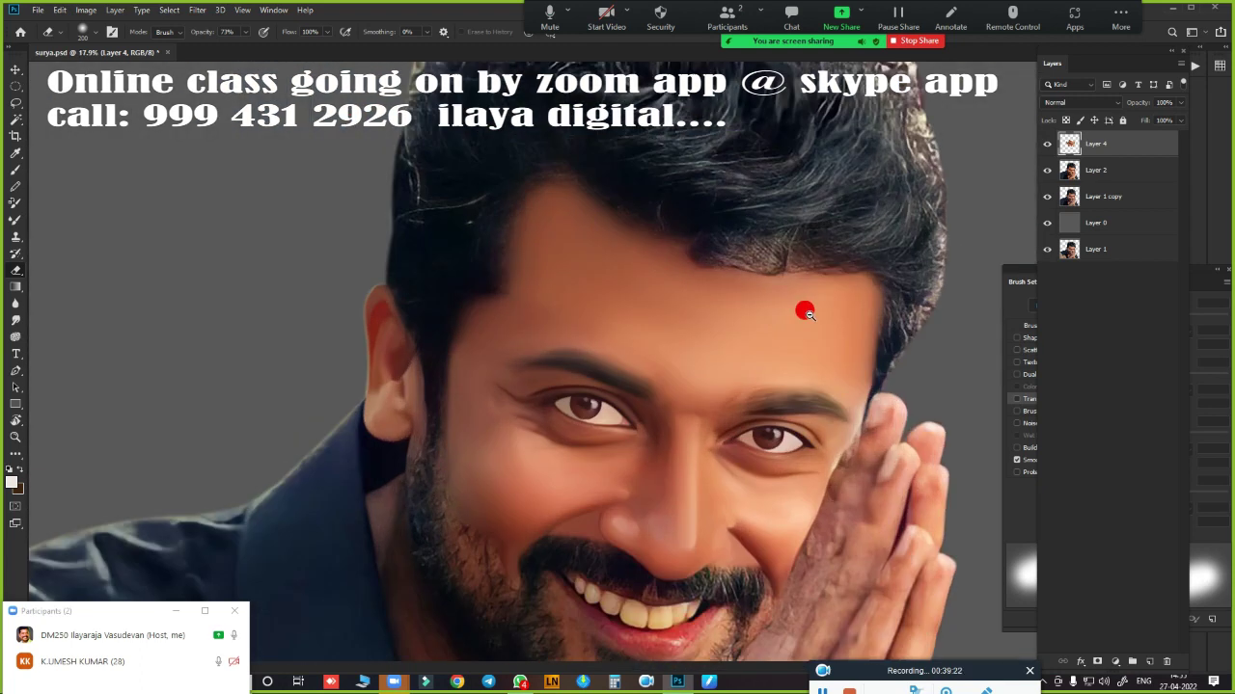
scroll(802, 309, "down", 1)
scroll(788, 193, "down", 1)
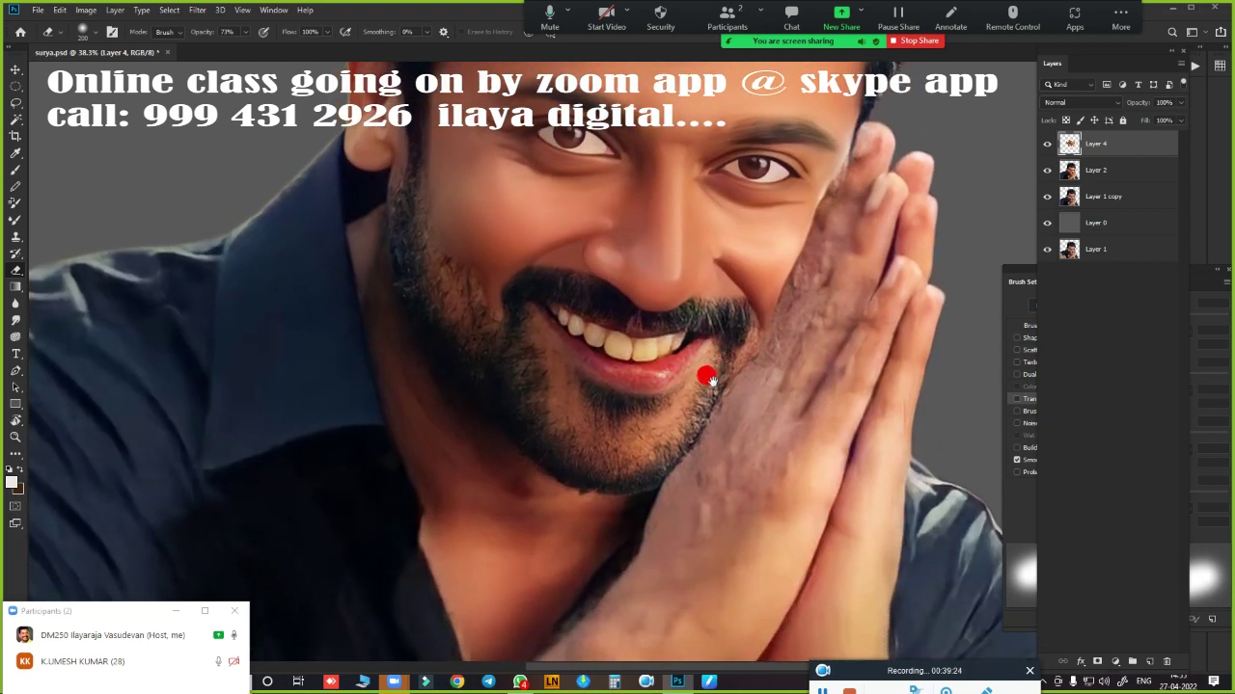
mouse_move(710, 381)
left_mouse_down()
mouse_move(722, 301)
mouse_move(739, 294)
left_mouse_up()
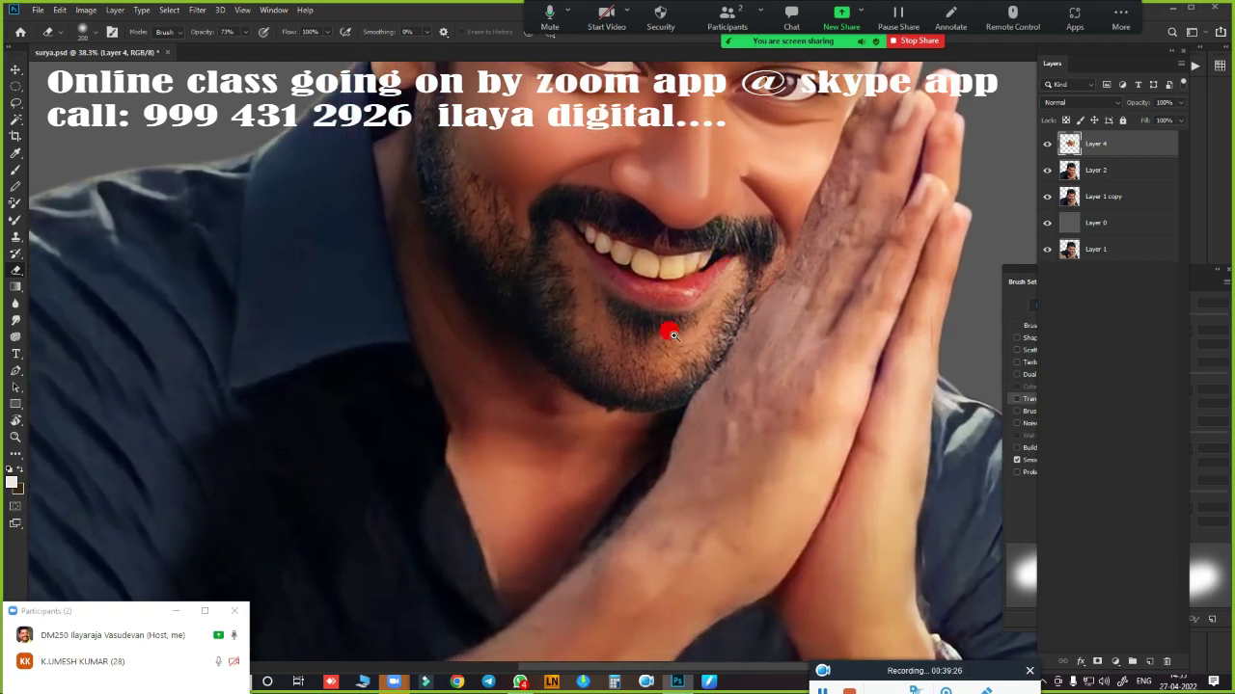
scroll(670, 334, "up", 1)
scroll(623, 344, "up", 1)
scroll(537, 427, "up", 1)
scroll(575, 454, "up", 1)
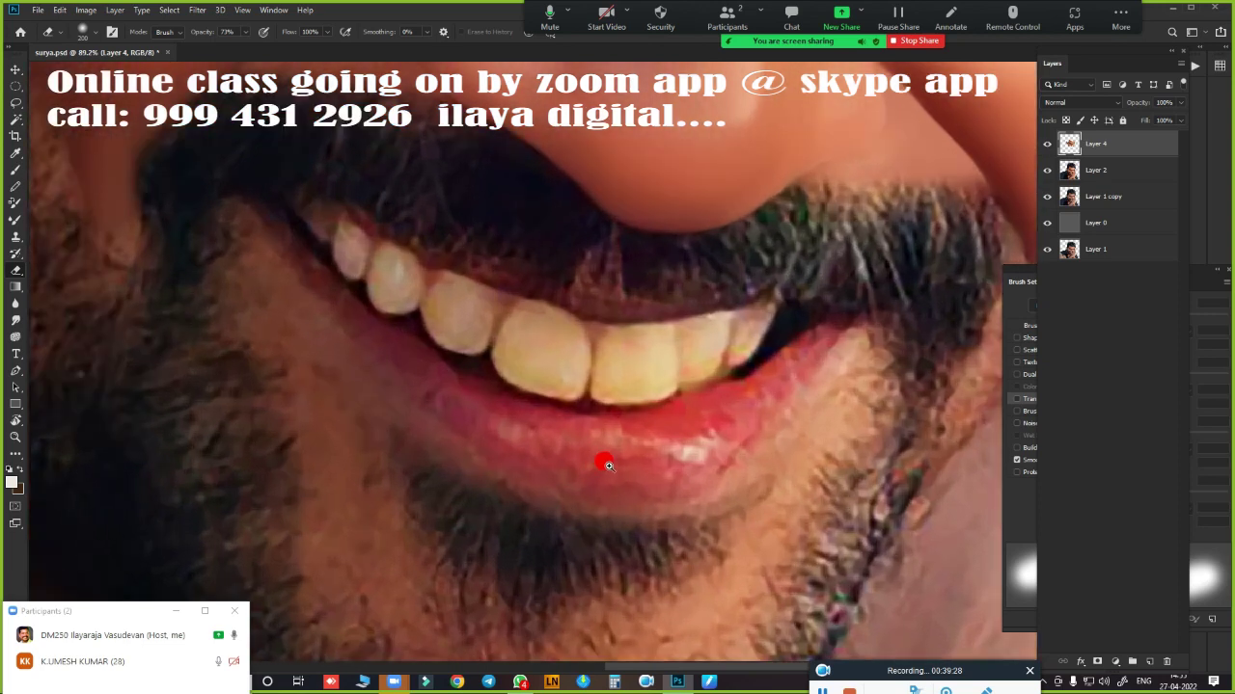
scroll(608, 466, "up", 2)
- Smudge the small upper-left tooth and soften its edge
key("r")
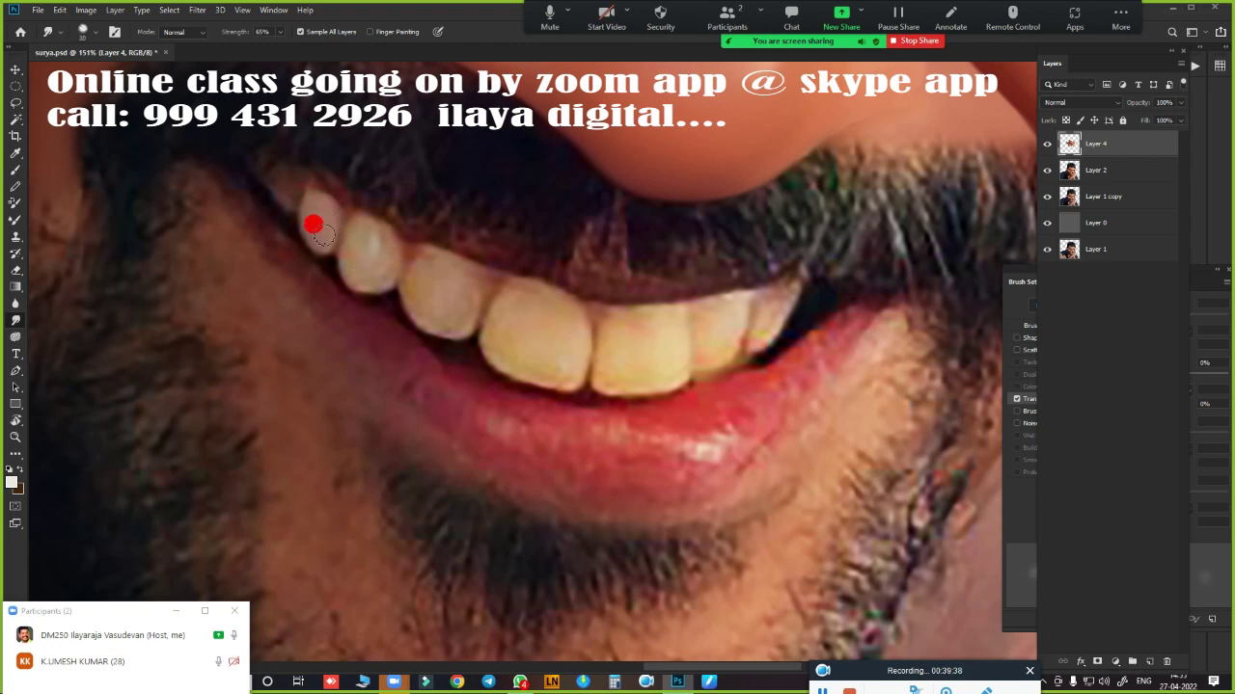
left_click_drag(316, 214, 286, 198)
mouse_move(352, 254)
left_mouse_down()
mouse_move(364, 279)
mouse_move(384, 241)
mouse_move(349, 252)
mouse_move(351, 274)
mouse_move(380, 280)
mouse_move(394, 249)
mouse_move(454, 318)
mouse_move(421, 296)
mouse_move(423, 261)
mouse_move(417, 271)
mouse_move(480, 278)
mouse_move(464, 298)
mouse_move(423, 301)
mouse_move(446, 324)
mouse_move(459, 294)
mouse_move(491, 285)
mouse_move(512, 345)
mouse_move(507, 293)
mouse_move(501, 333)
mouse_move(534, 358)
mouse_move(510, 350)
mouse_move(532, 341)
mouse_move(514, 362)
mouse_move(530, 325)
mouse_move(537, 351)
mouse_move(517, 358)
mouse_move(548, 372)
mouse_move(566, 366)
mouse_move(532, 357)
mouse_move(546, 319)
mouse_move(531, 322)
mouse_move(535, 299)
mouse_move(570, 321)
mouse_move(568, 336)
mouse_move(521, 303)
mouse_move(646, 369)
mouse_move(631, 317)
mouse_move(592, 351)
mouse_move(592, 311)
mouse_move(645, 306)
mouse_move(649, 352)
mouse_move(603, 356)
mouse_move(590, 331)
mouse_move(708, 292)
mouse_move(689, 334)
mouse_move(752, 305)
mouse_move(759, 289)
mouse_move(739, 325)
mouse_move(700, 350)
mouse_move(543, 398)
mouse_move(689, 361)
mouse_move(595, 433)
mouse_move(38, 144)
left_mouse_up()
- Select all the upper teeth by colour, adding each tooth and filling the gaps
left_click(17, 120)
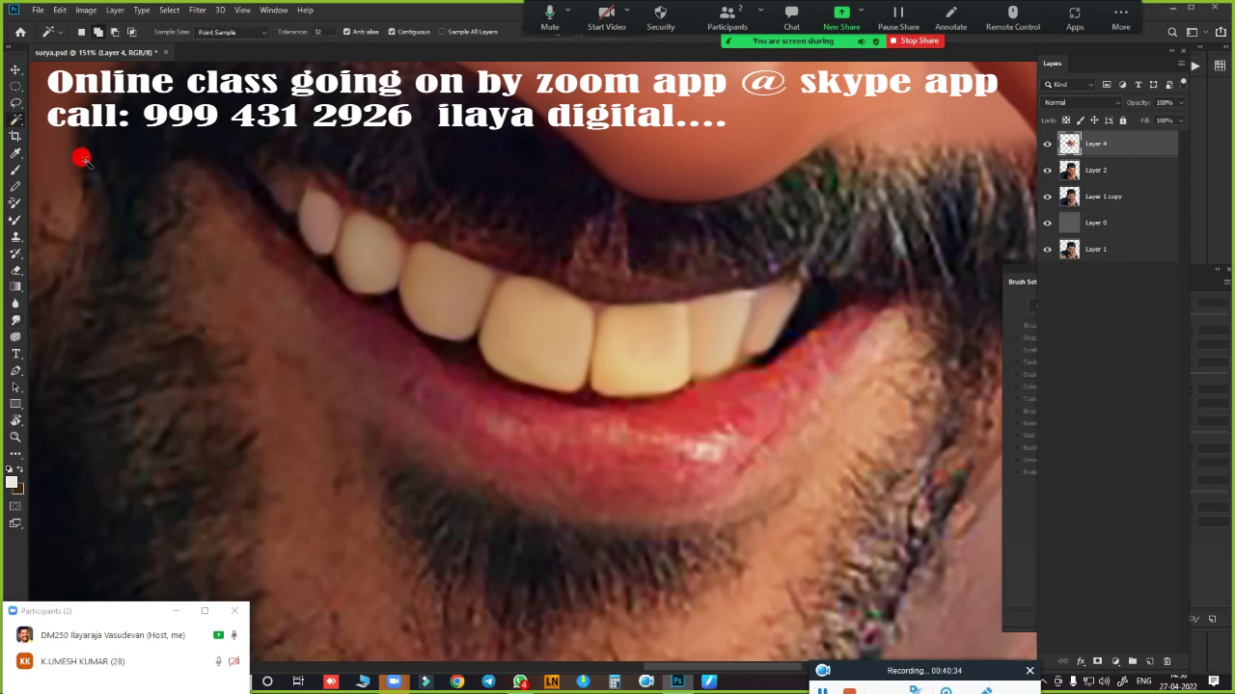
left_click(442, 304)
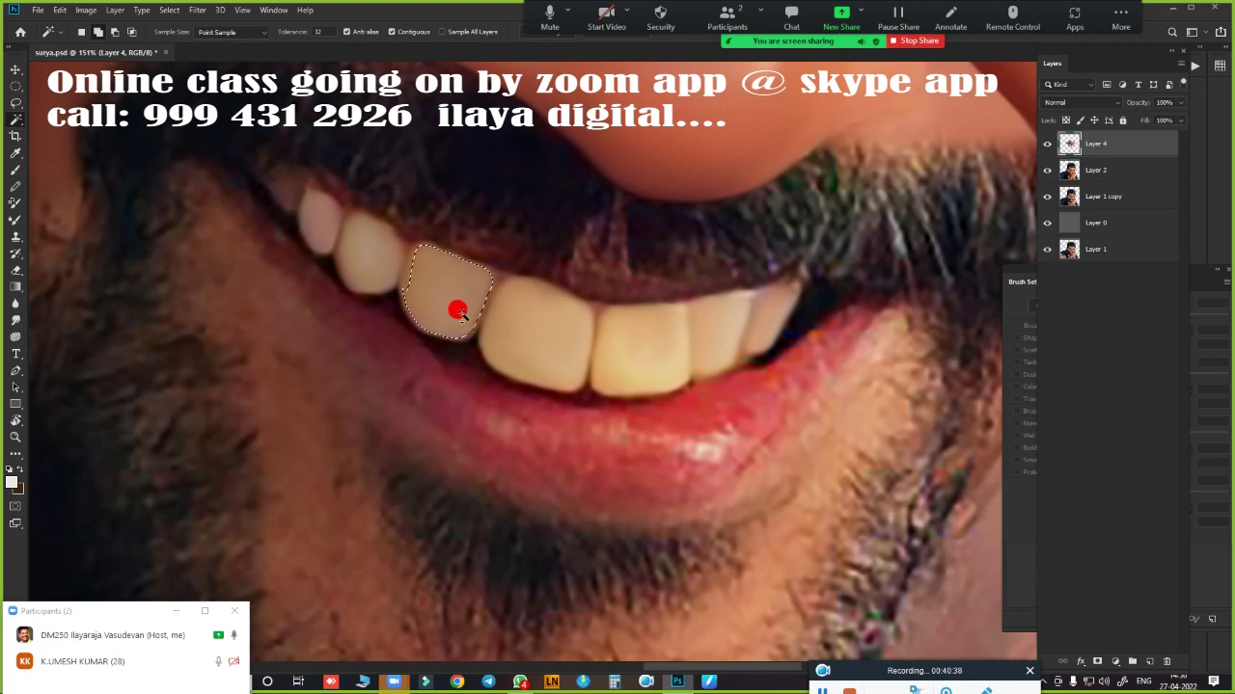
left_click(370, 256, "shift")
left_click(301, 208, "shift")
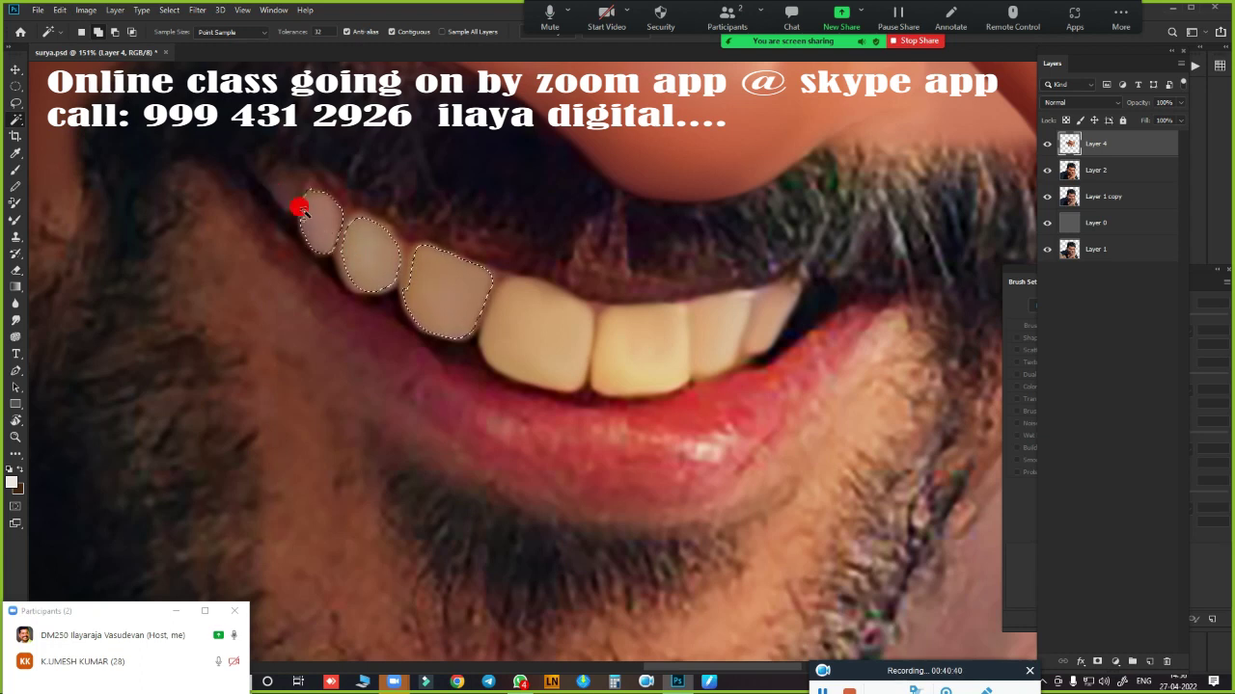
left_click(557, 349, "shift")
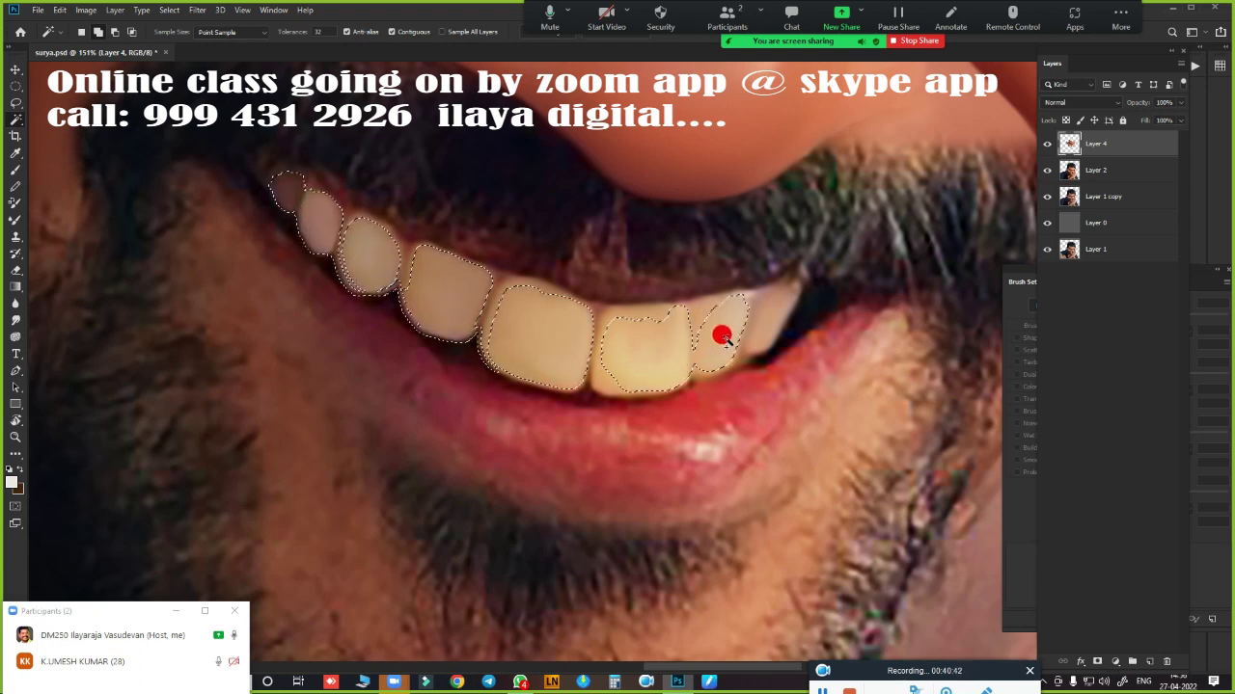
left_click(762, 328, "shift")
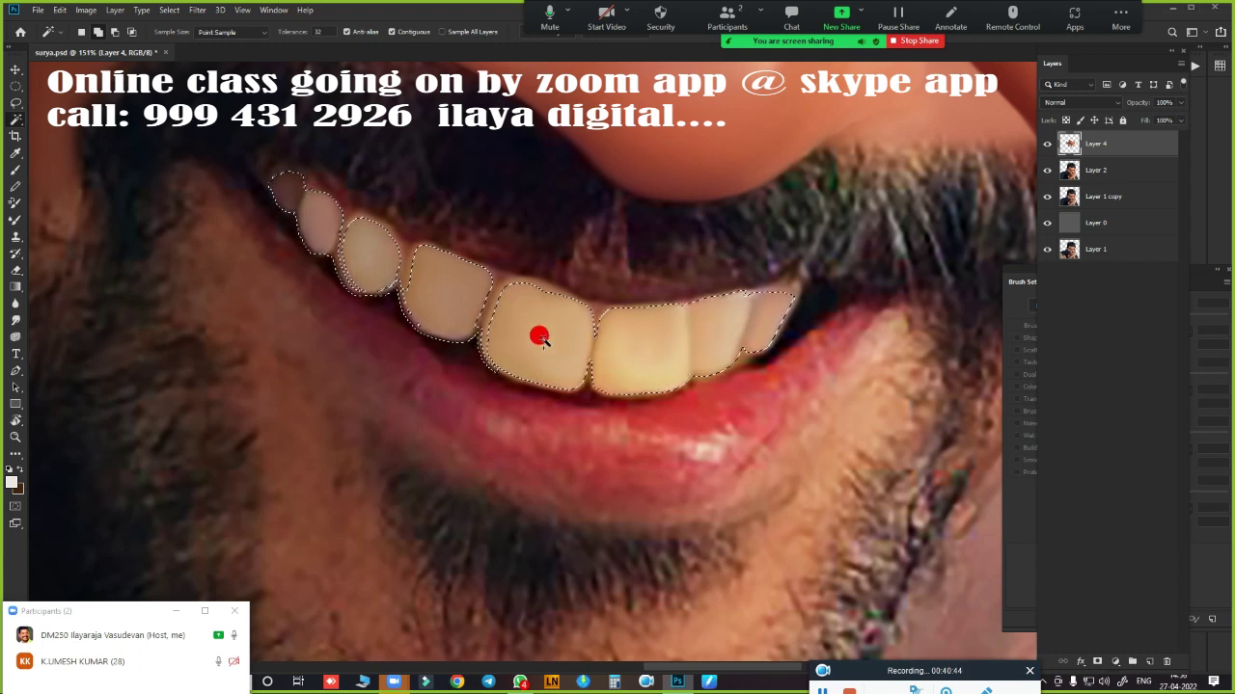
left_click(431, 281, "shift")
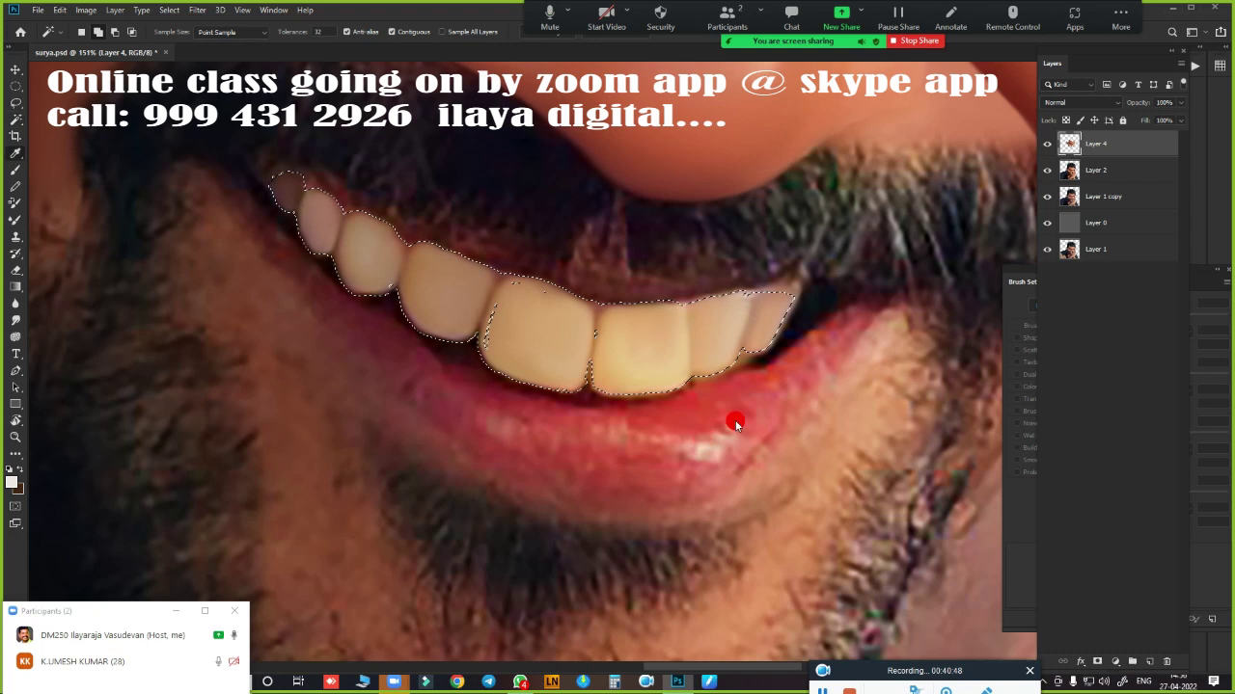
- Move the Levels white input from 240 to about 214 to brighten the teeth
key("ctrl+l")
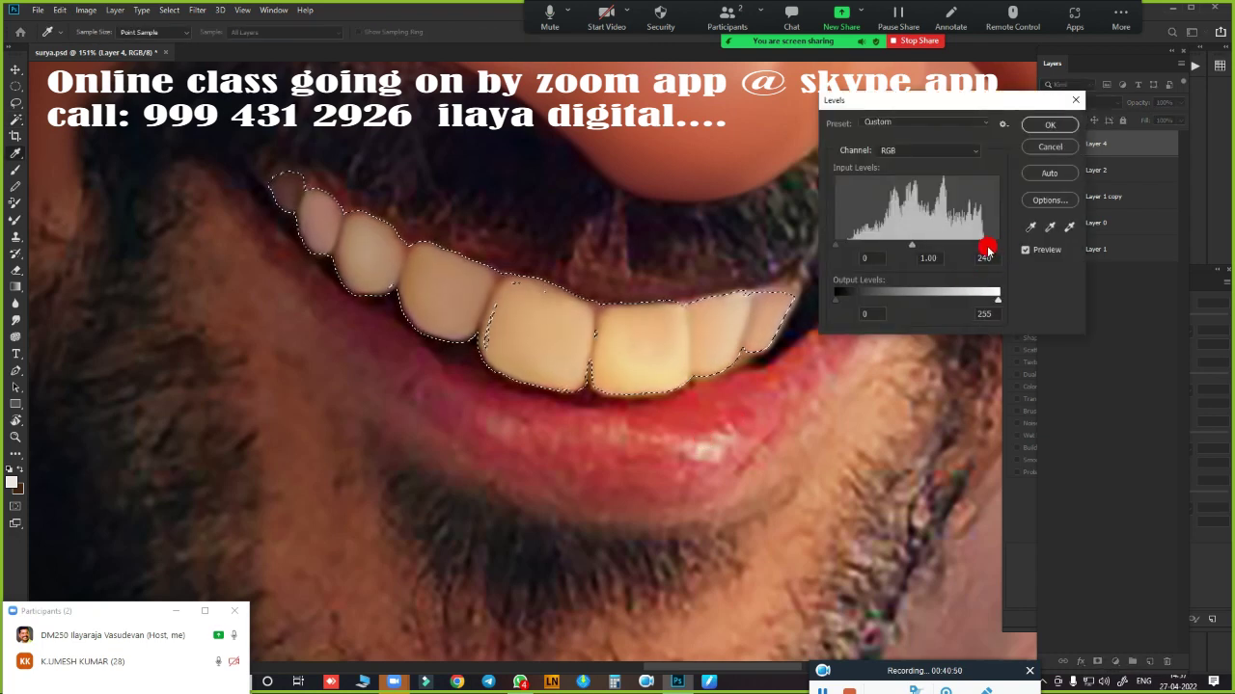
left_click_drag(987, 251, 973, 259)
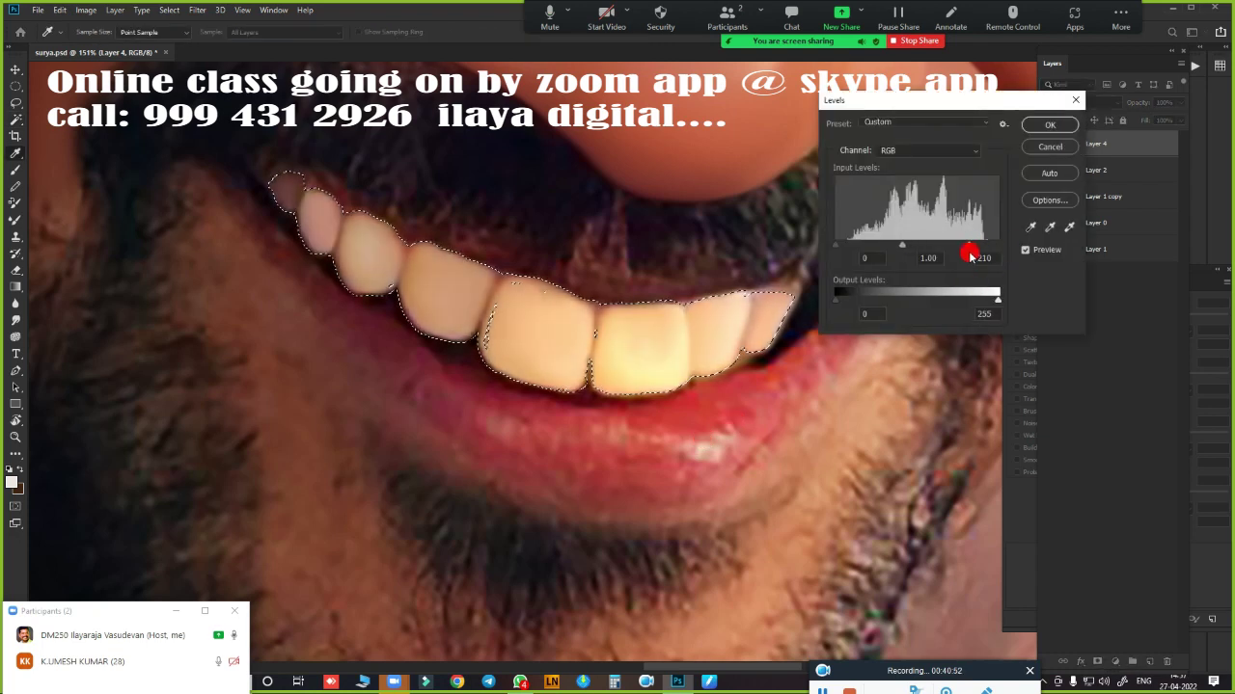
left_click(1049, 147)
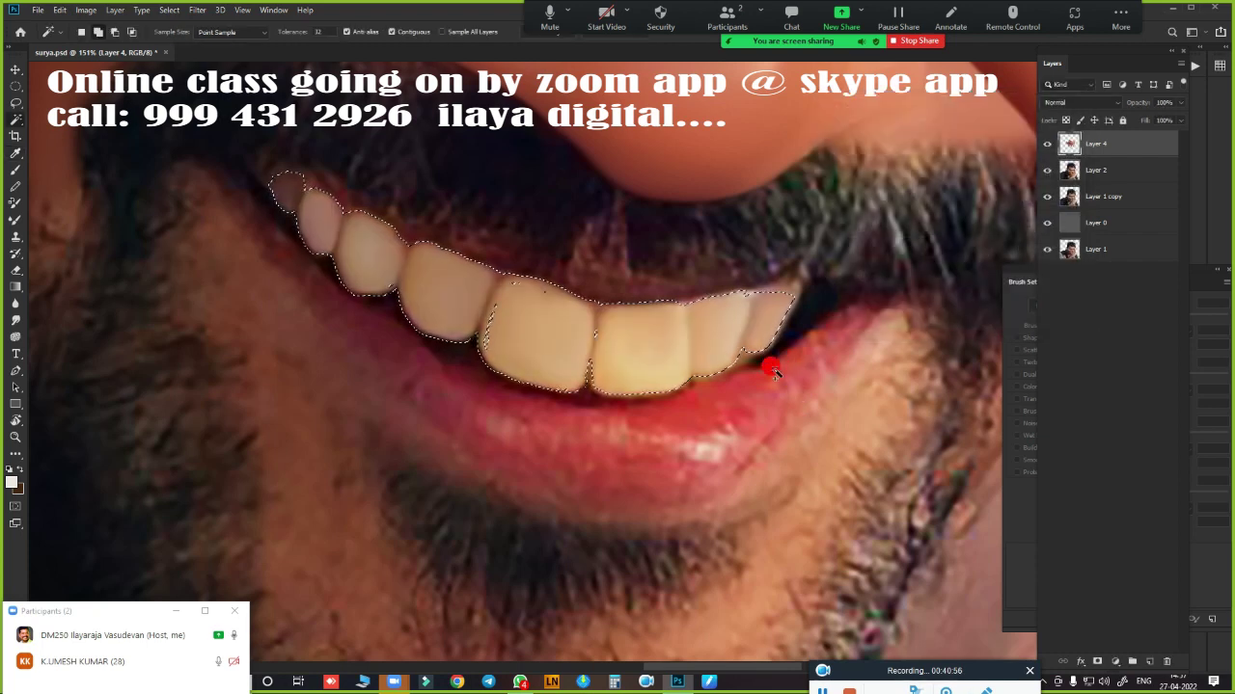
- Feather the teeth selection by 3 px, then by 15 px
key("shift+F6")
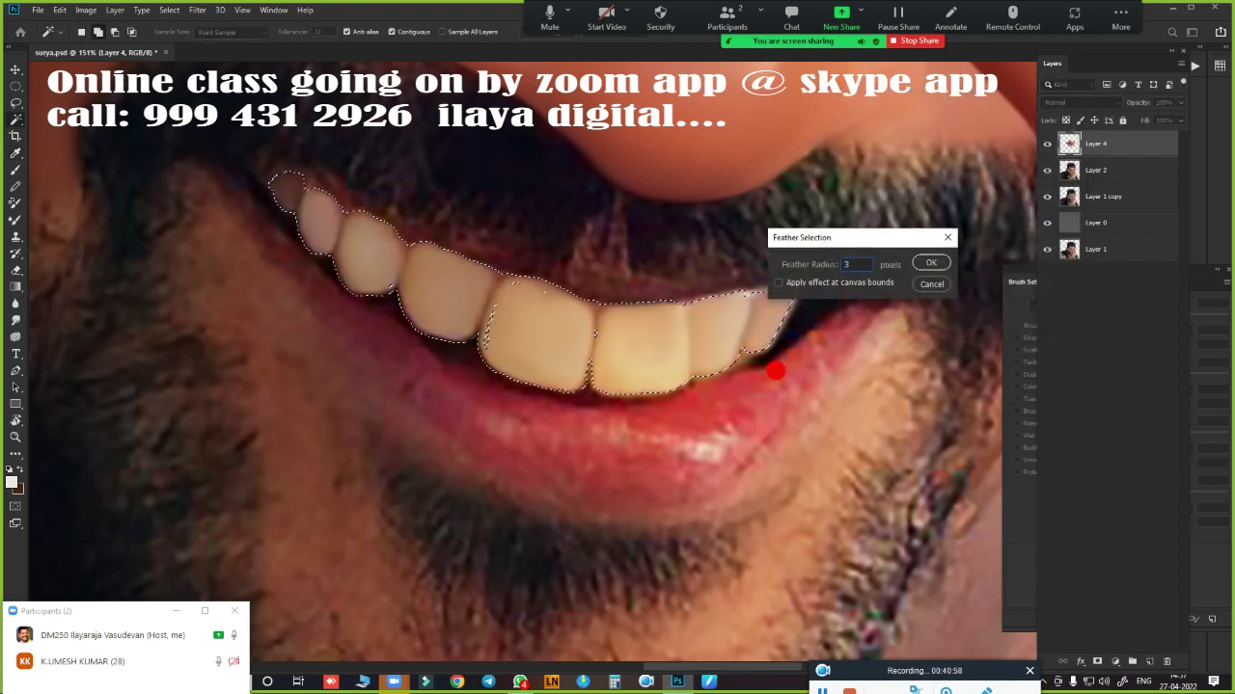
key("Return")
key("shift+F6")
type("15")
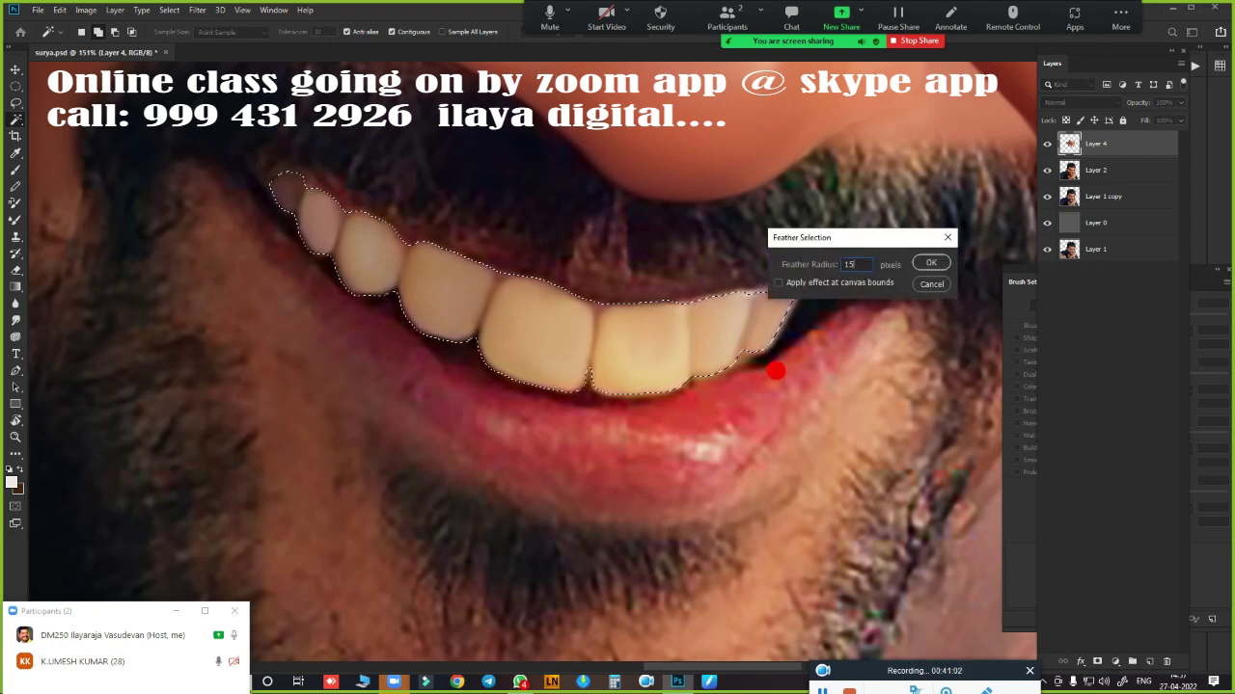
key("Return")
scroll(679, 445, "down", 2)
scroll(679, 445, "down", 2)
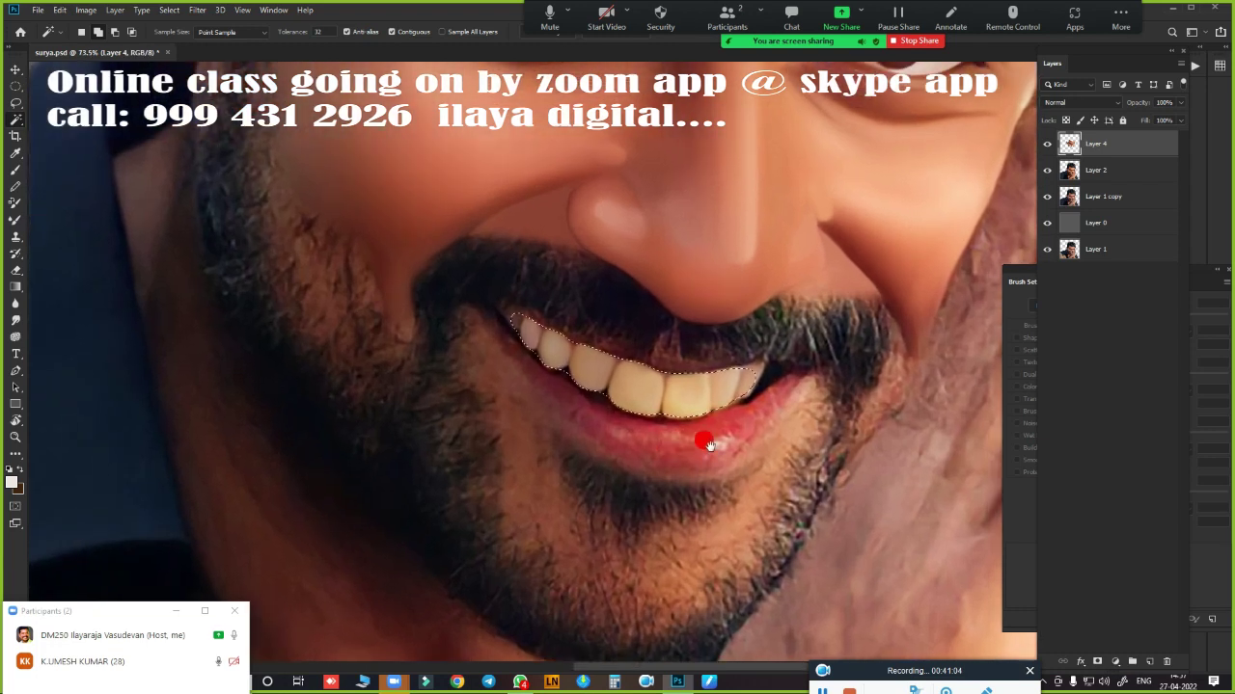
scroll(777, 405, "down", 1)
scroll(695, 386, "down", 1)
scroll(656, 410, "up", 1)
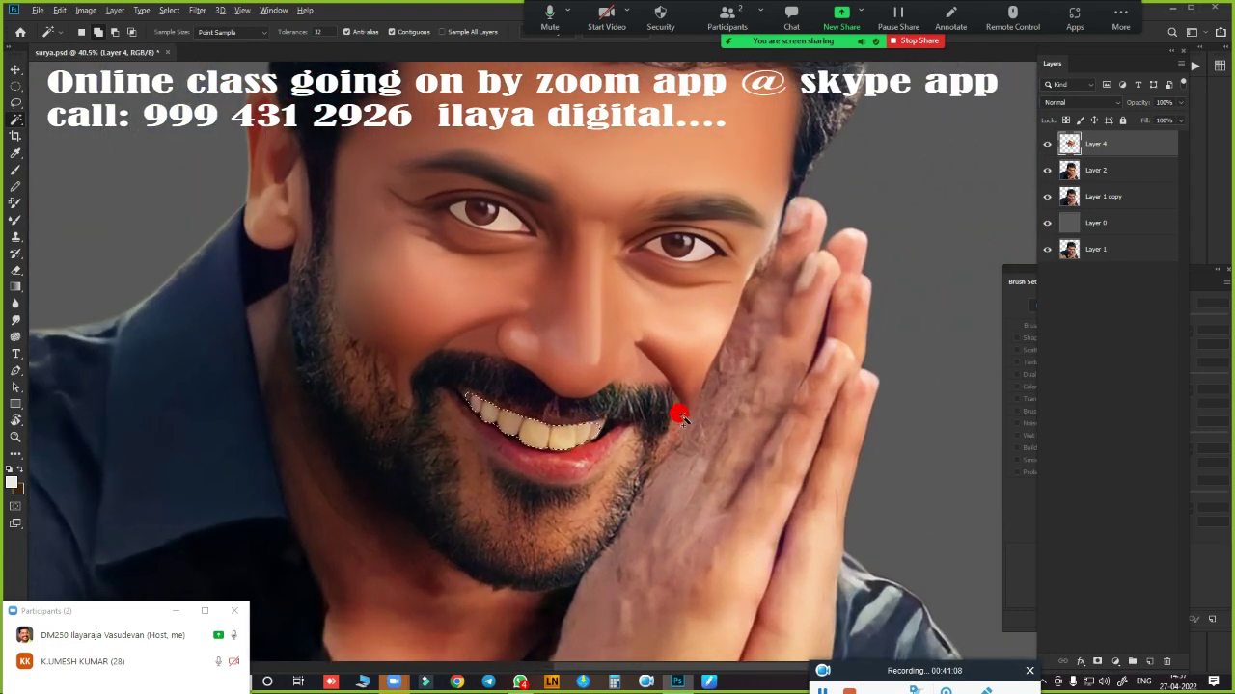
- Set the teeth's Brightness to about 15 in Brightness/Contrast
key("alt+i")
key("a")
key("Return")
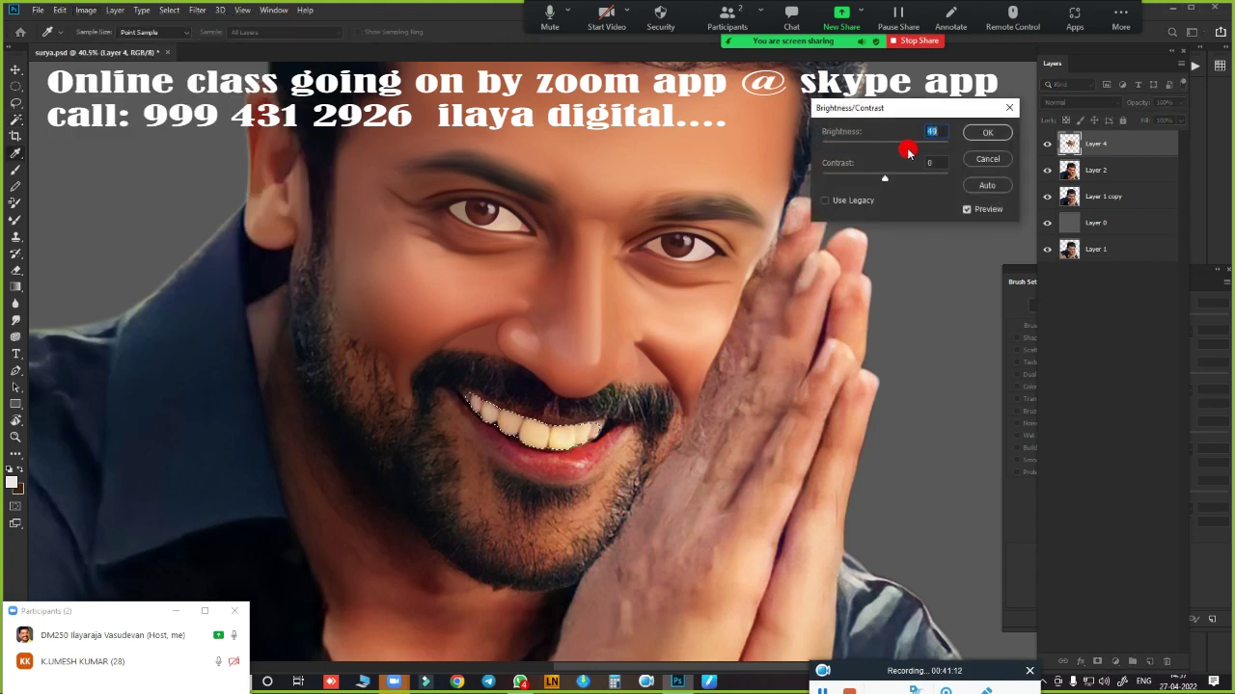
left_click_drag(916, 149, 865, 149)
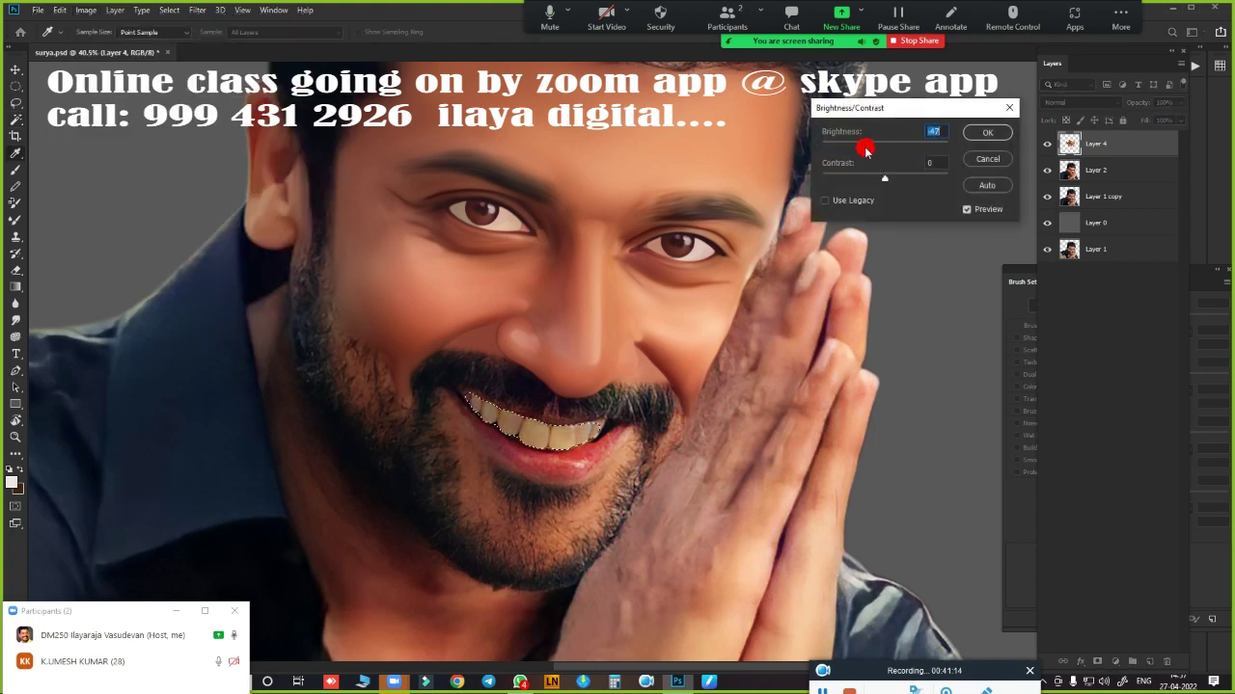
mouse_move(951, 144)
left_mouse_down()
mouse_move(801, 157)
mouse_move(895, 152)
left_mouse_up()
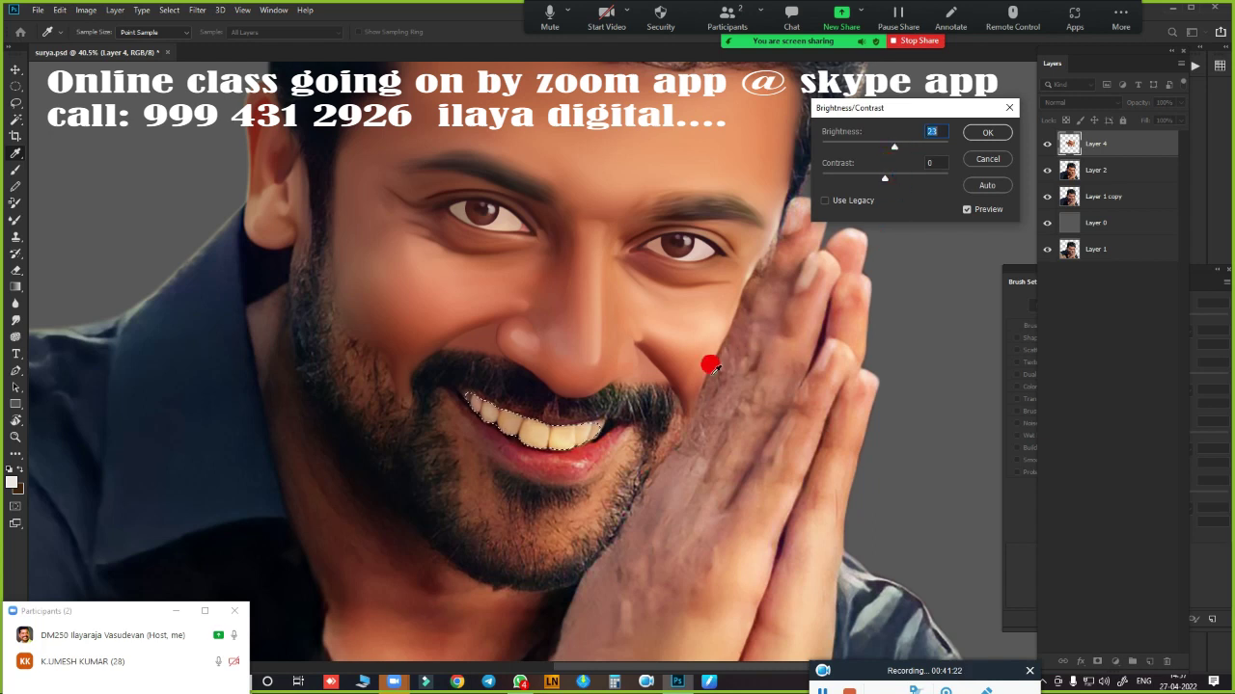
scroll(711, 413, "up", 2)
scroll(802, 289, "up", 2)
scroll(753, 366, "up", 2)
scroll(752, 366, "down", 2)
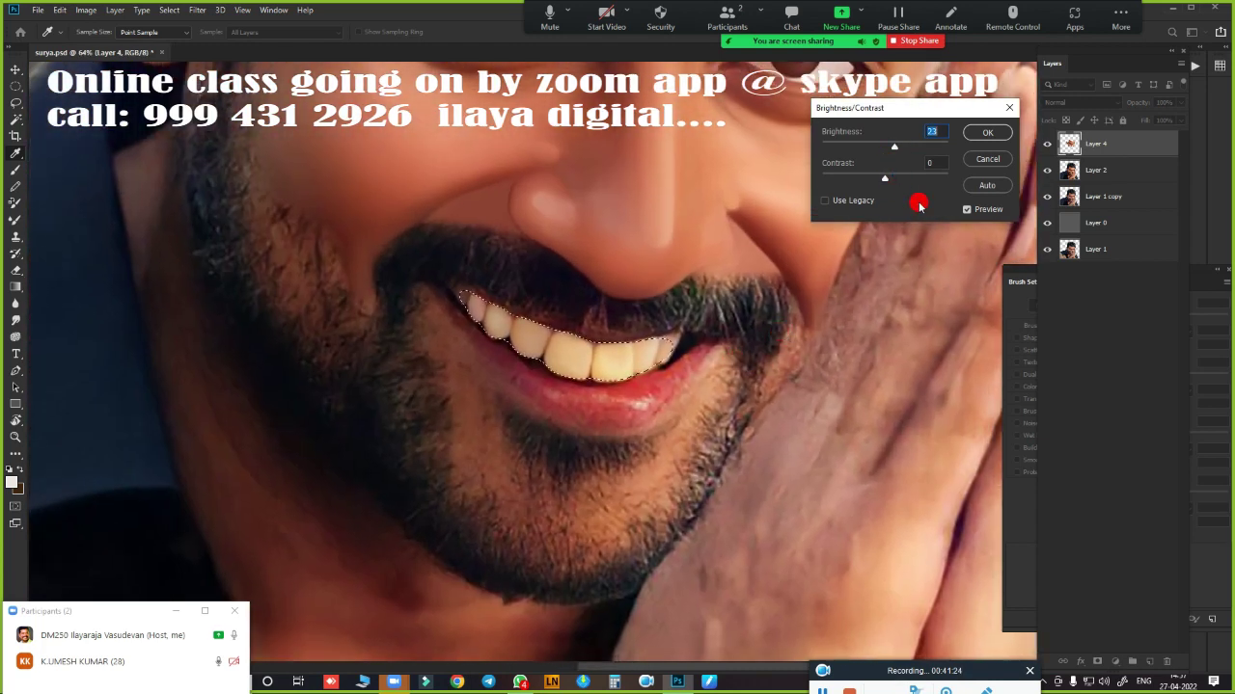
scroll(725, 320, "down", 3)
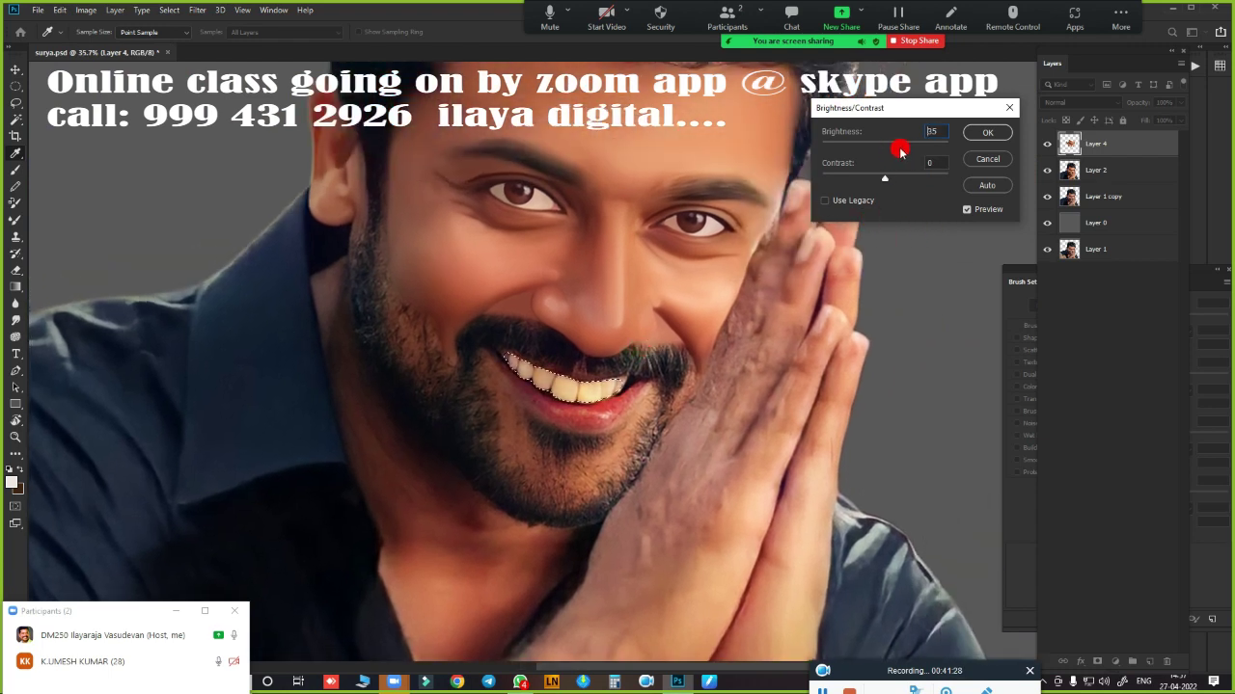
left_click(984, 154)
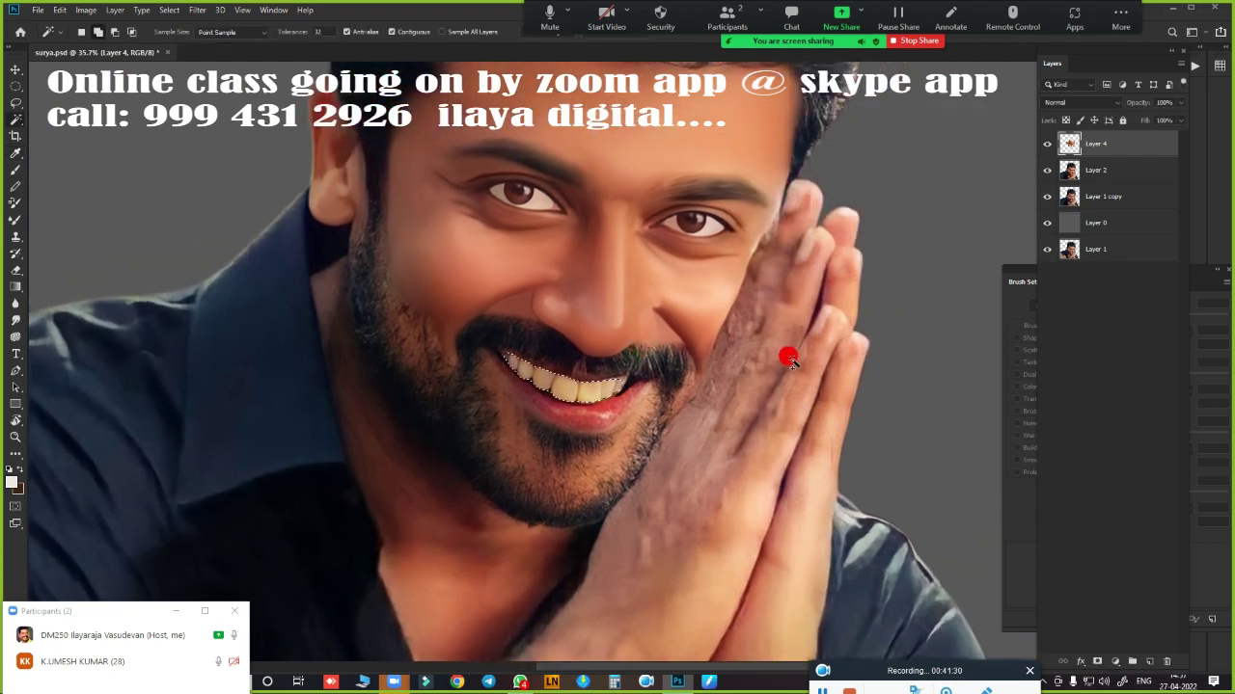
key("ctrl+b")
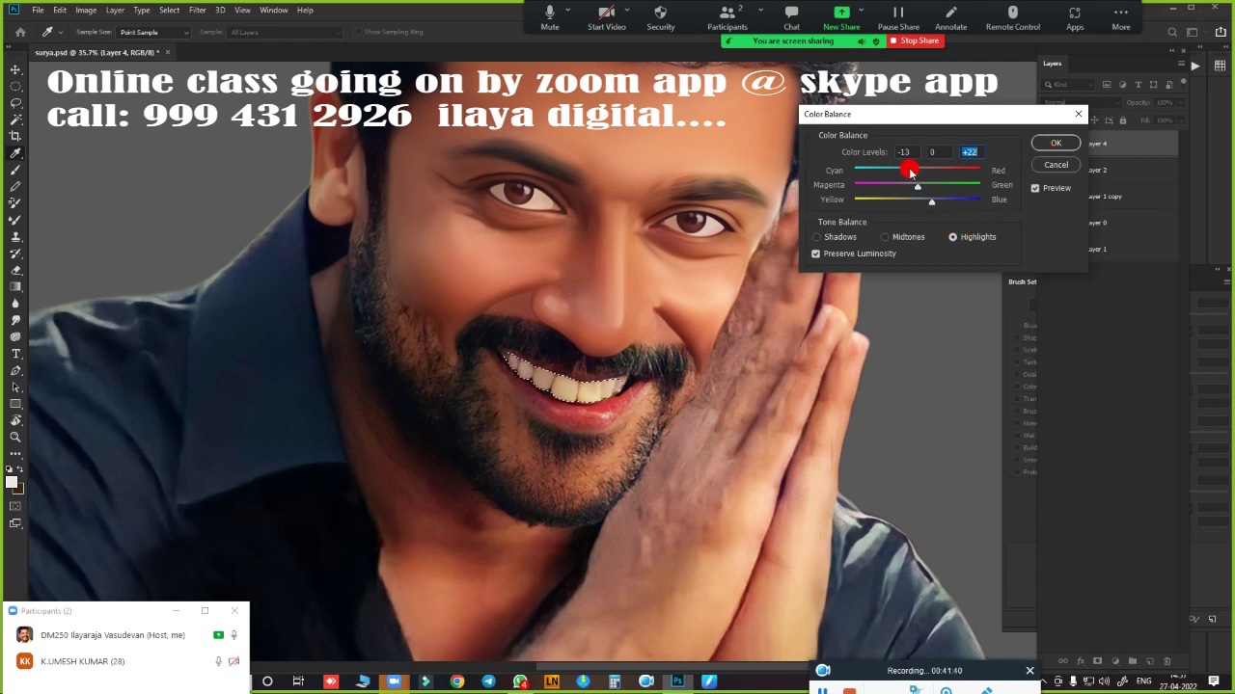
- Apply Color Balance highlights of Cyan/Red -14 and Yellow/Blue +22, then Brightness +15
left_click(910, 171)
left_click(1053, 146)
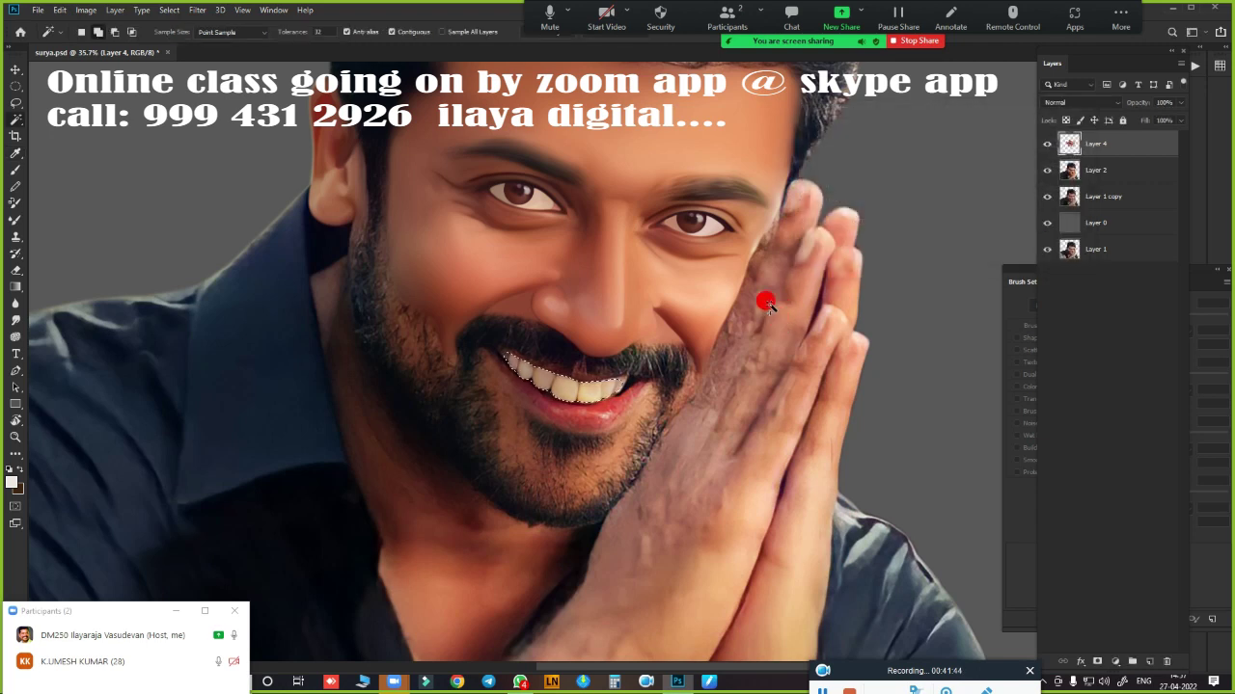
key("alt+i")
key("a")
key("c")
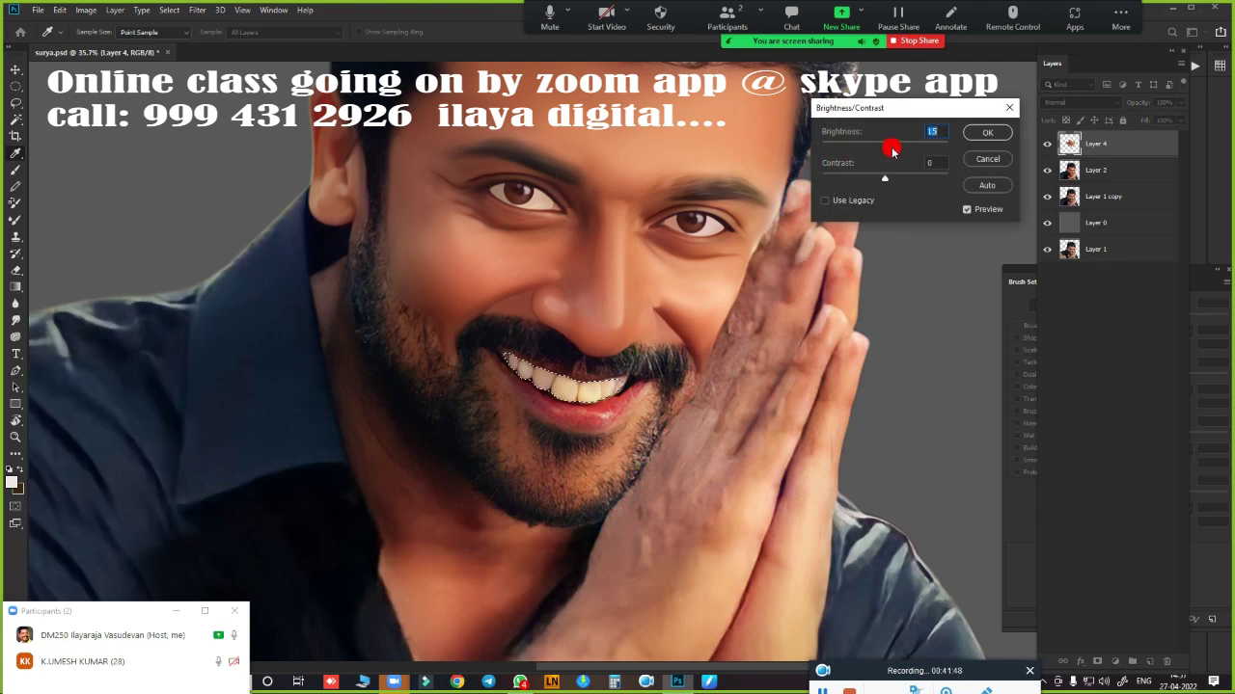
left_click(985, 135)
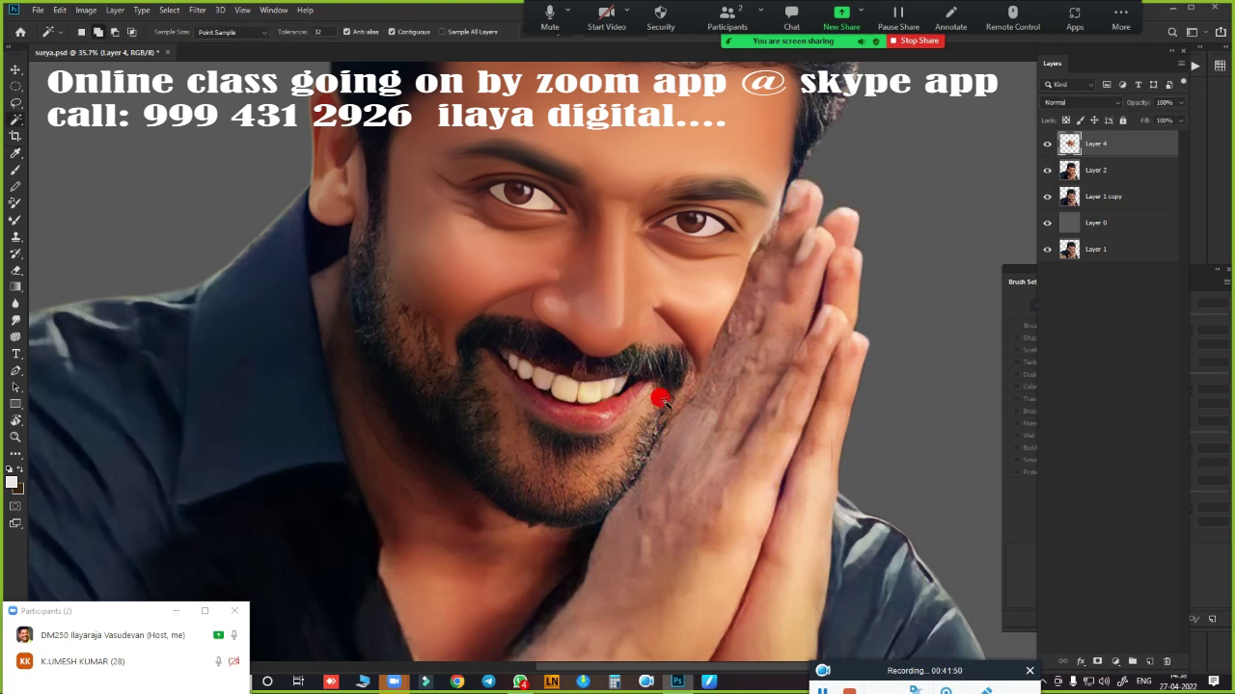
- Zoom in on the mouth to inspect the whitened teeth, lips and chin
mouse_move(658, 399)
left_mouse_down()
mouse_move(713, 418)
mouse_move(621, 432)
left_mouse_up()
scroll(716, 405, "up", 3)
scroll(672, 499, "up", 2)
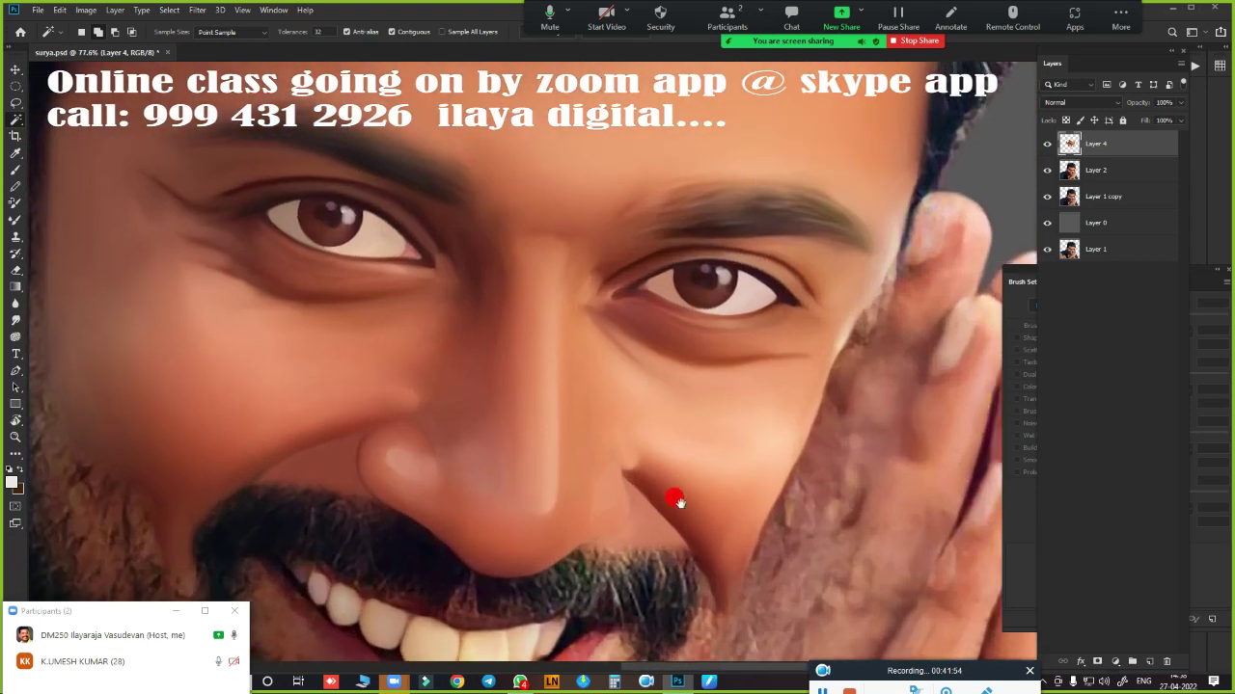
scroll(800, 203, "up", 2)
scroll(685, 330, "up", 2)
scroll(699, 337, "down", 3)
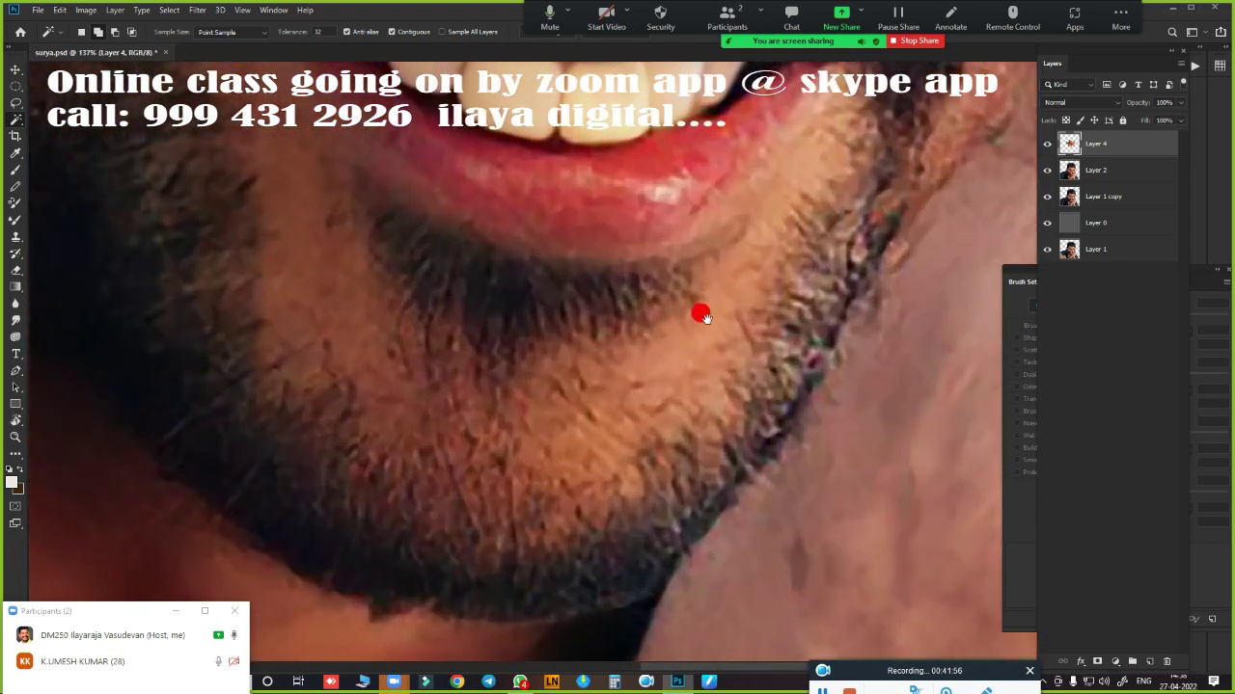
scroll(714, 434, "up", 2)
scroll(627, 453, "down", 2)
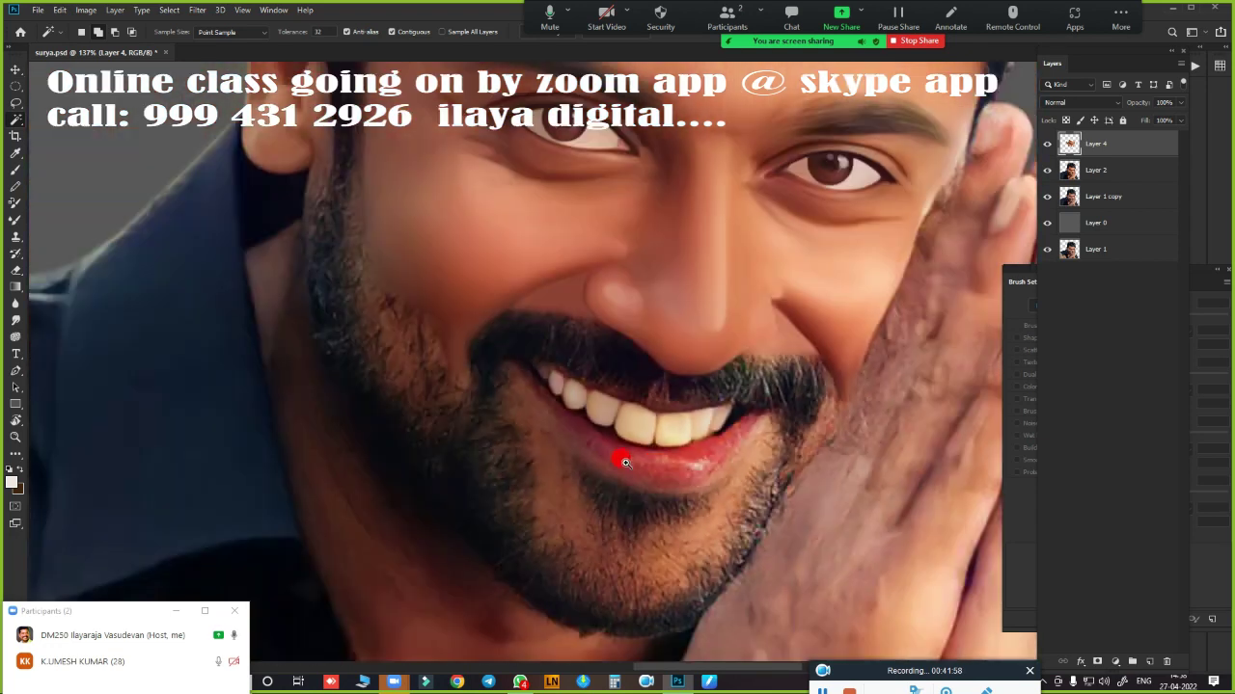
scroll(666, 472, "up", 2)
scroll(672, 478, "down", 2)
scroll(612, 469, "up", 2)
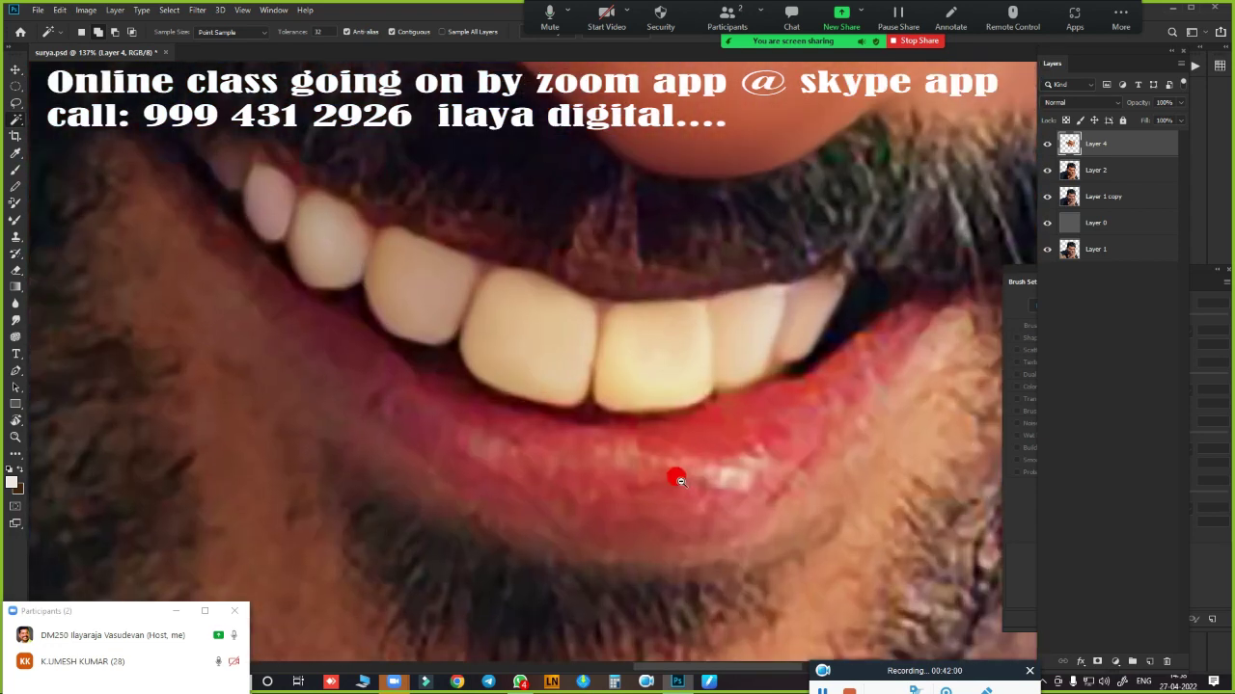
scroll(675, 473, "down", 1)
left_click_drag(653, 469, 643, 374)
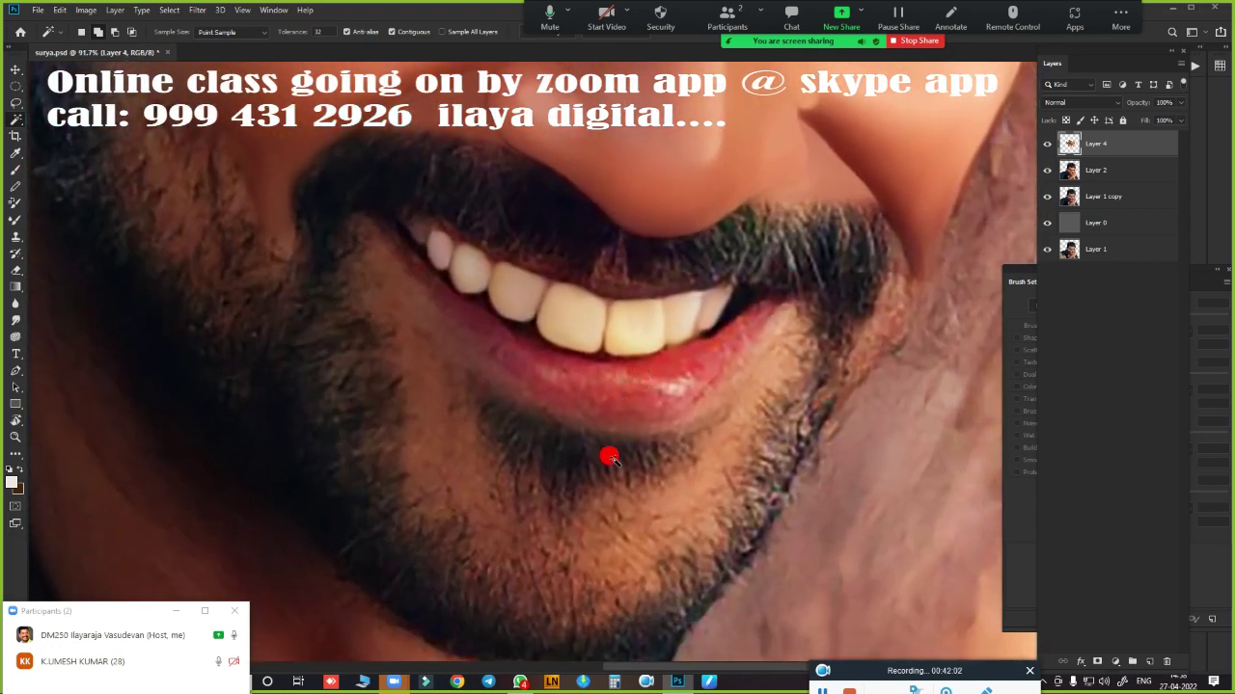
- Smudge the upper lip corner, lower-lip highlights and tooth-to-lip edge at 65% strength
key("r")
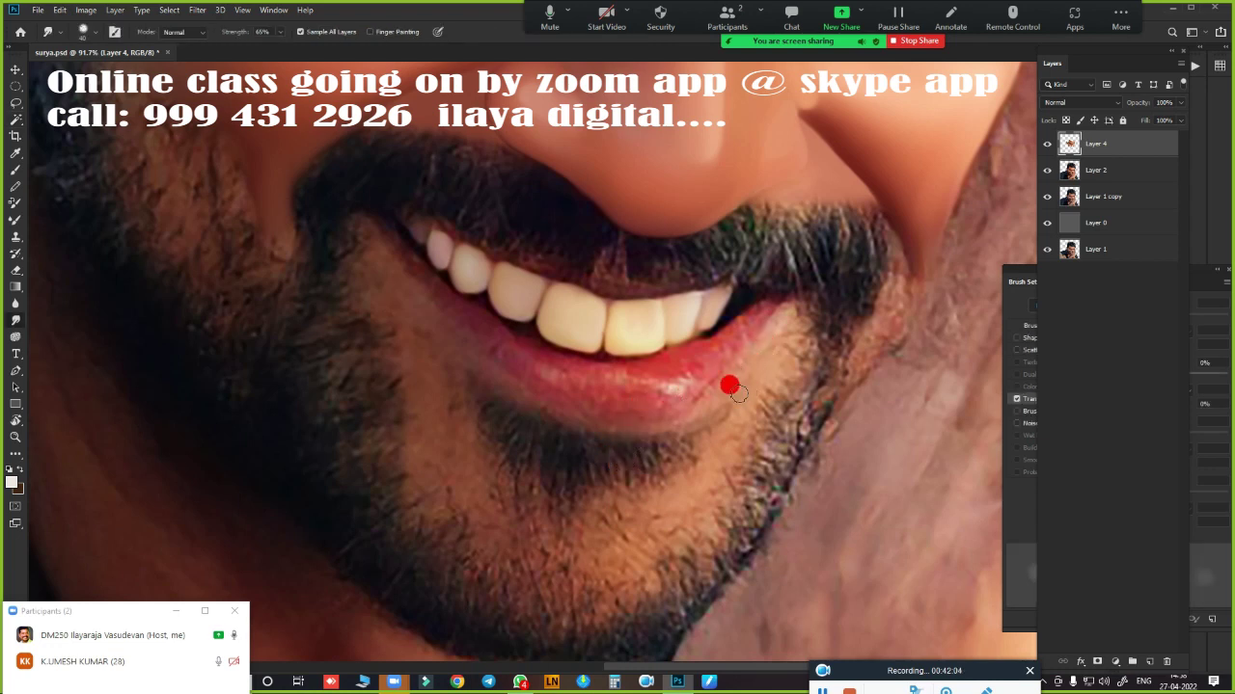
key("b")
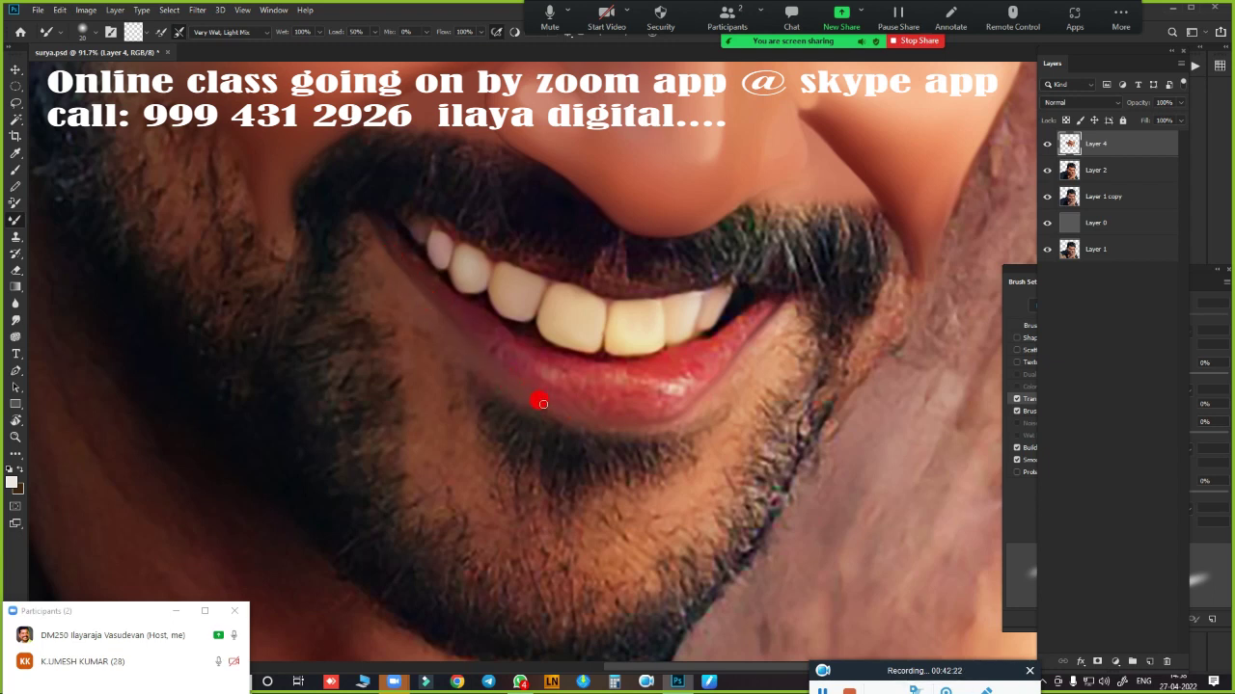
scroll(697, 397, "up", 5)
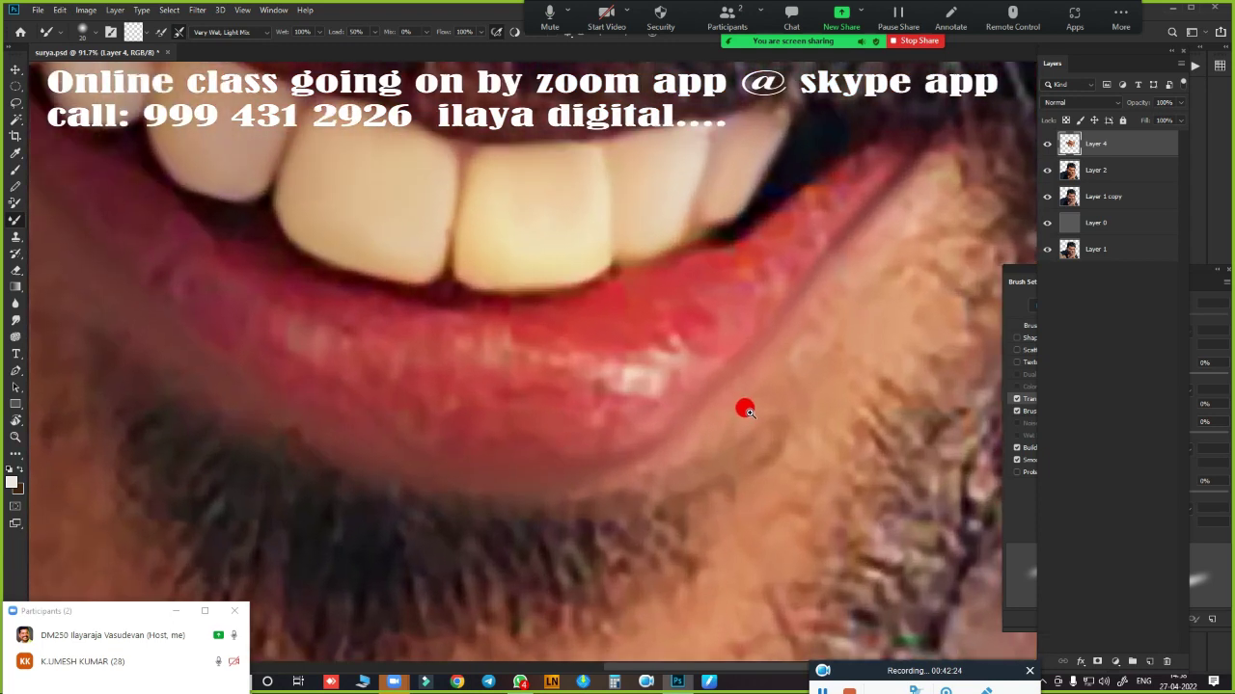
key("r")
scroll(789, 331, "down", 1)
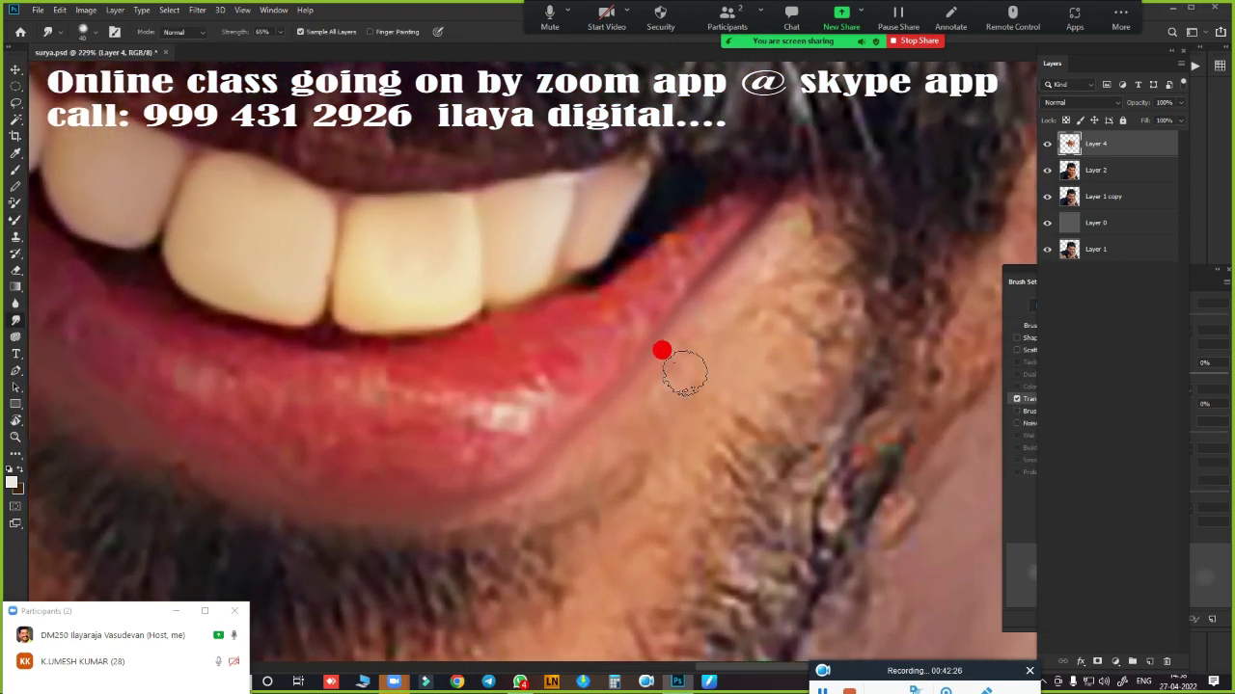
mouse_move(672, 257)
left_mouse_down()
mouse_move(719, 206)
mouse_move(562, 295)
left_mouse_up()
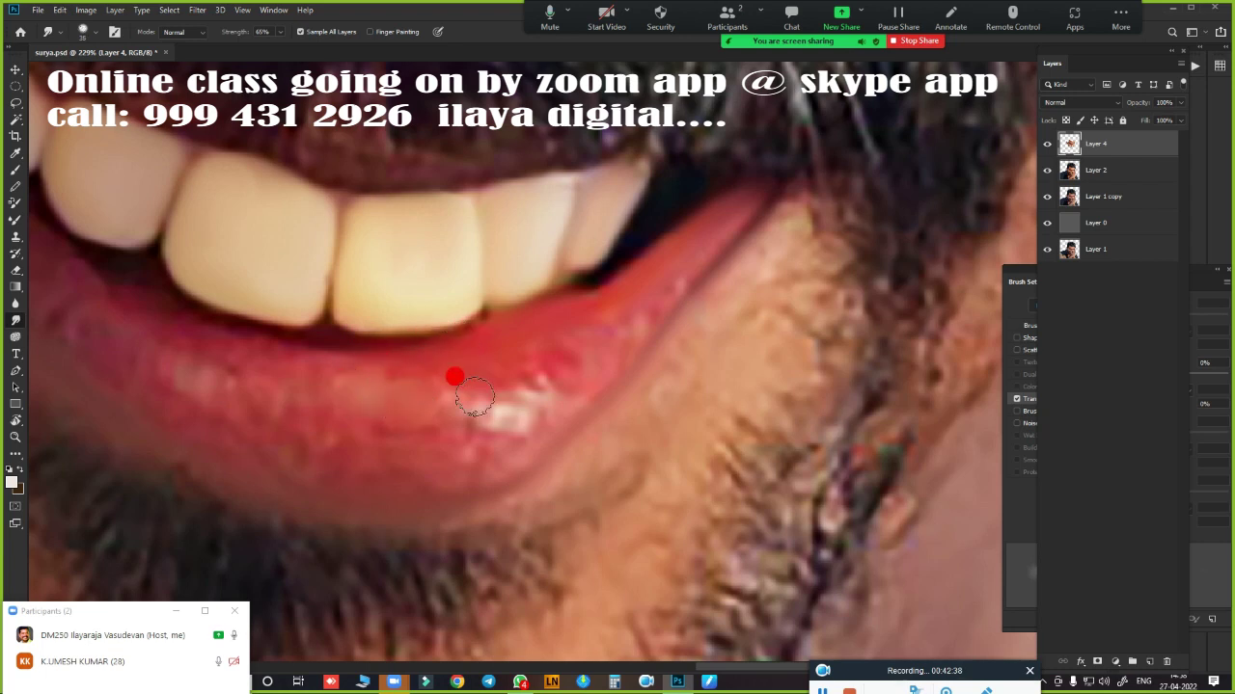
left_click_drag(483, 414, 518, 405)
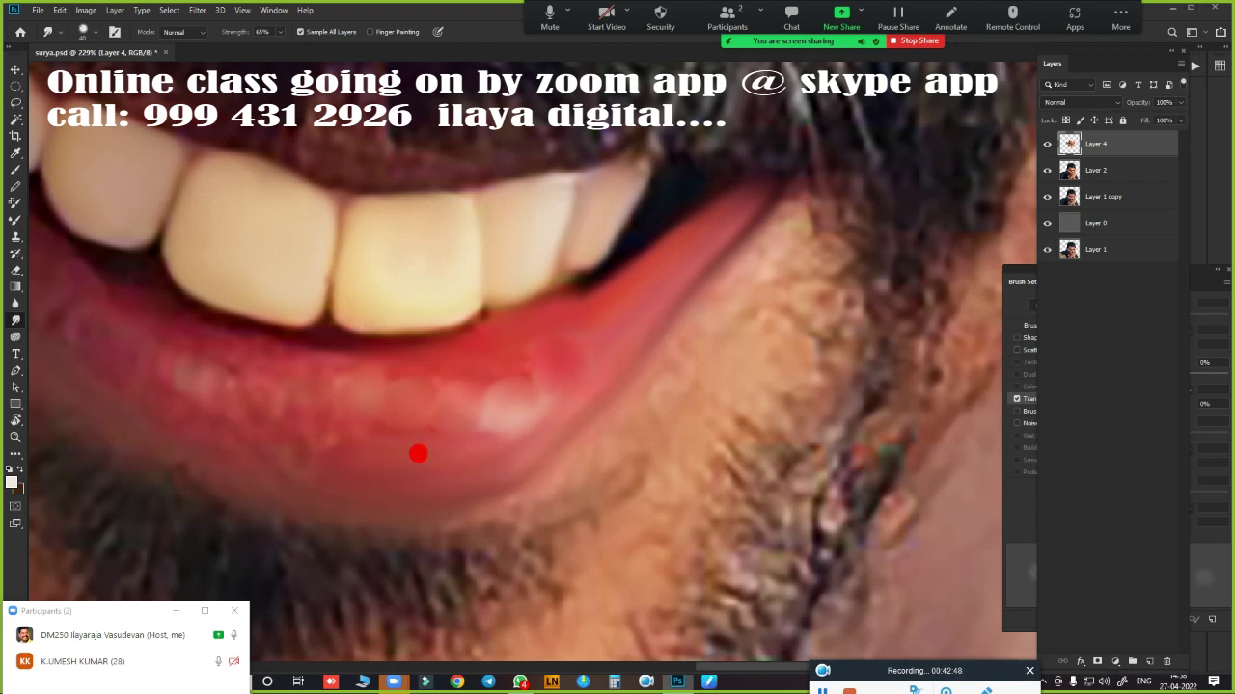
mouse_move(417, 453)
left_mouse_down()
mouse_move(785, 469)
mouse_move(685, 568)
mouse_move(651, 542)
left_mouse_up()
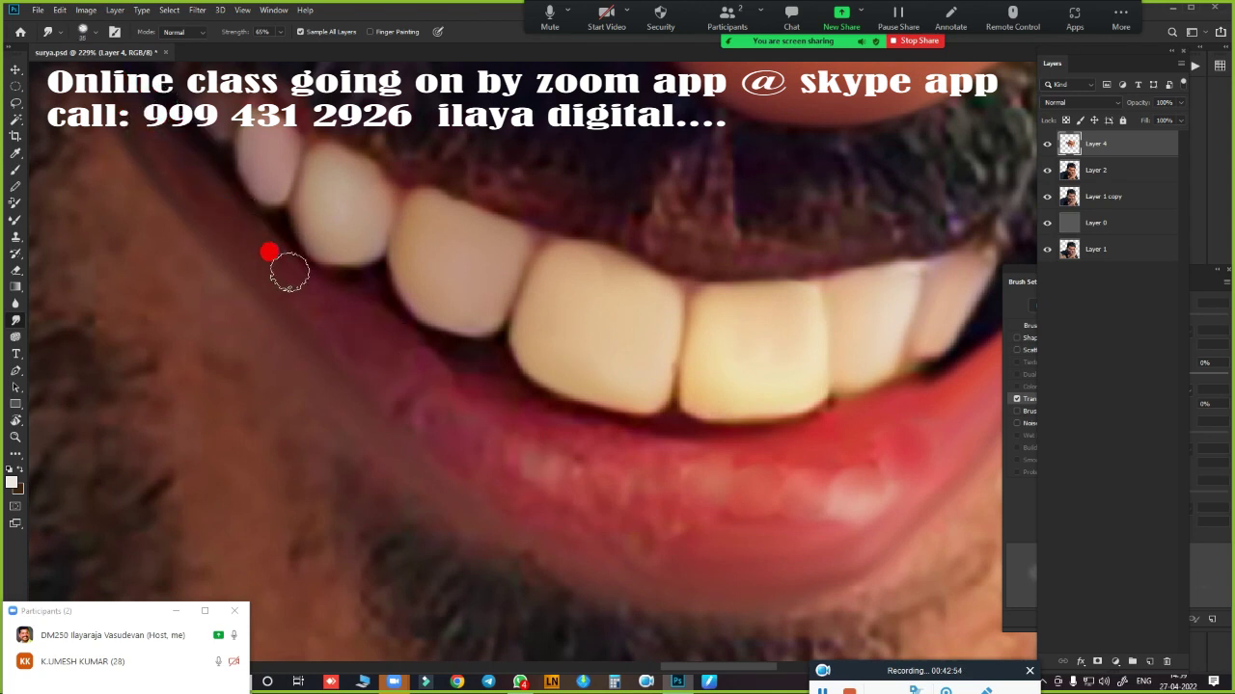
mouse_move(262, 231)
left_mouse_down()
mouse_move(245, 199)
mouse_move(303, 276)
mouse_move(365, 281)
mouse_move(419, 338)
mouse_move(474, 360)
mouse_move(413, 337)
mouse_move(642, 433)
mouse_move(252, 253)
mouse_move(165, 144)
mouse_move(215, 221)
mouse_move(184, 188)
mouse_move(396, 370)
mouse_move(341, 331)
mouse_move(346, 351)
mouse_move(454, 385)
mouse_move(444, 435)
mouse_move(455, 391)
mouse_move(531, 433)
mouse_move(414, 405)
mouse_move(503, 439)
mouse_move(566, 505)
mouse_move(531, 460)
mouse_move(589, 441)
mouse_move(709, 455)
mouse_move(612, 493)
mouse_move(655, 499)
mouse_move(454, 439)
left_mouse_up()
mouse_move(575, 516)
left_mouse_down()
mouse_move(705, 546)
mouse_move(782, 531)
mouse_move(765, 518)
mouse_move(804, 411)
left_mouse_up()
- Zoom in and smudge down the lower lip's bright highlight into even tones
scroll(803, 411, "down", 3)
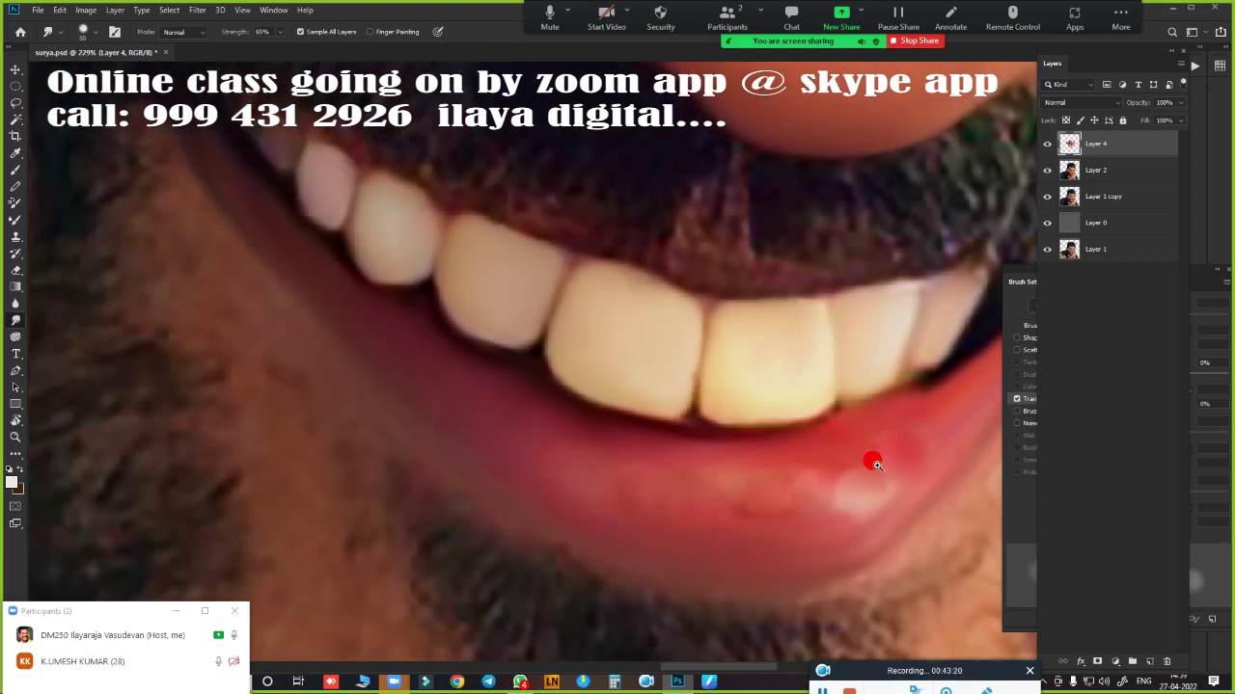
scroll(804, 447, "down", 3)
scroll(587, 367, "down", 2)
scroll(591, 395, "down", 1)
scroll(591, 395, "up", 3)
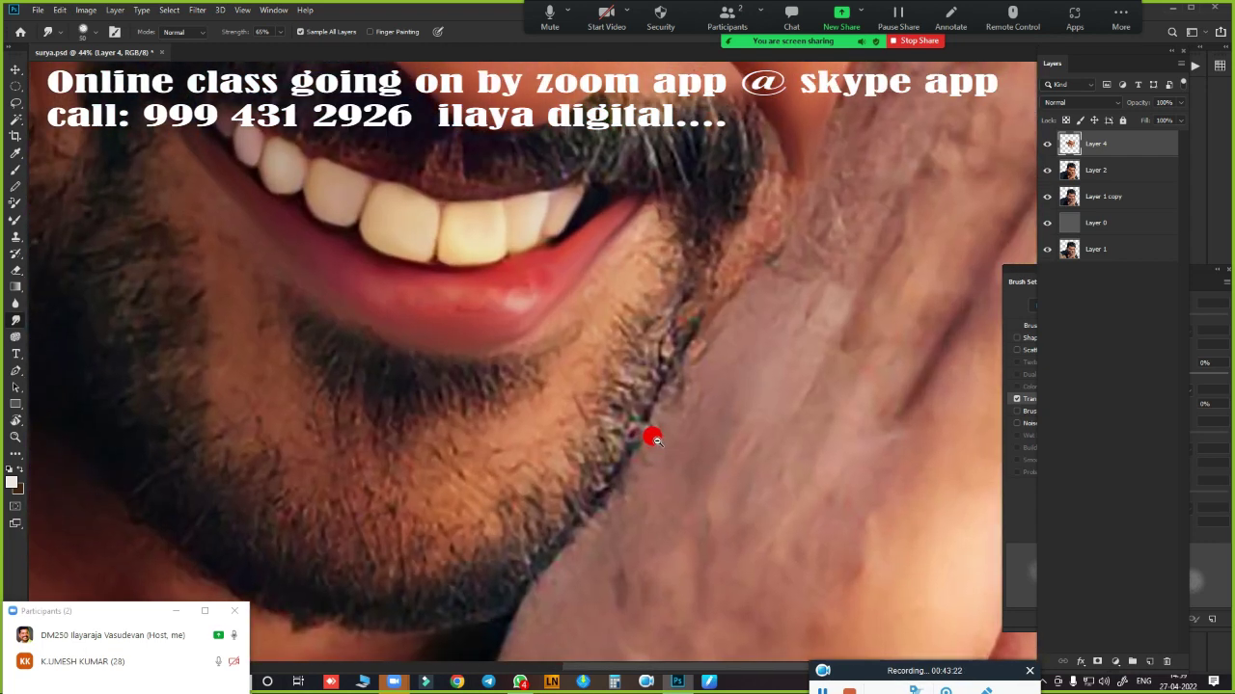
scroll(653, 433, "down", 2)
scroll(527, 419, "down", 2)
scroll(474, 435, "up", 2)
scroll(574, 457, "up", 2)
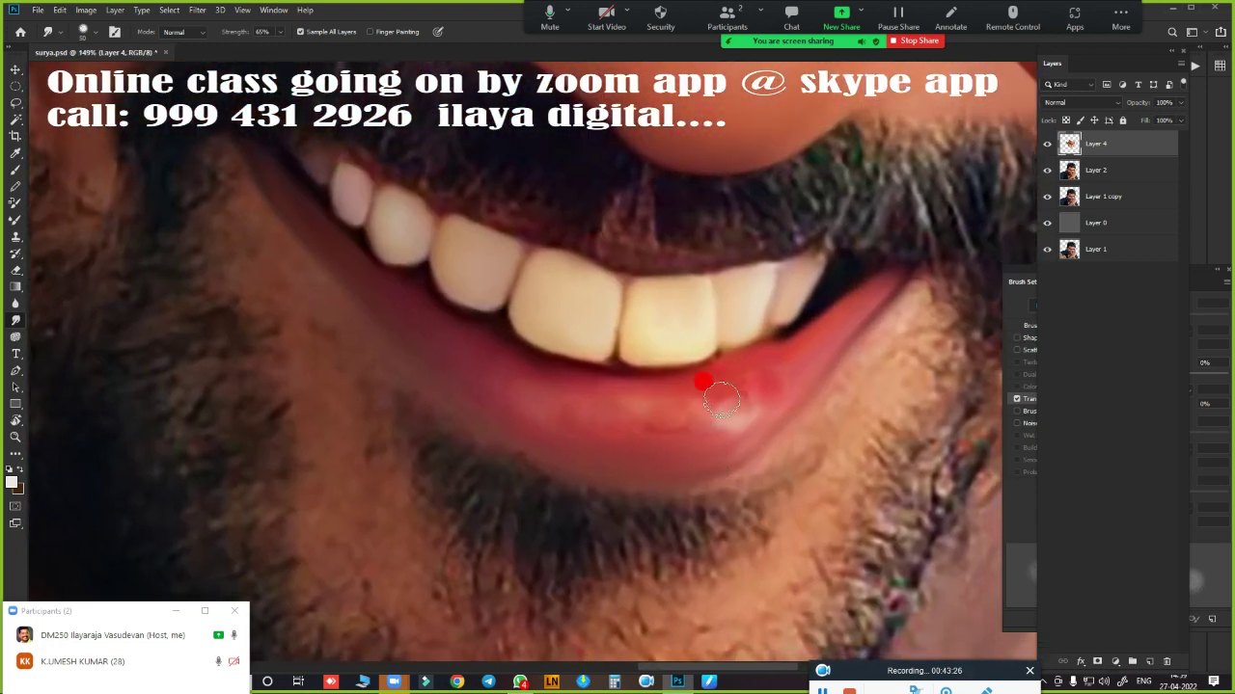
left_click_drag(728, 369, 736, 410)
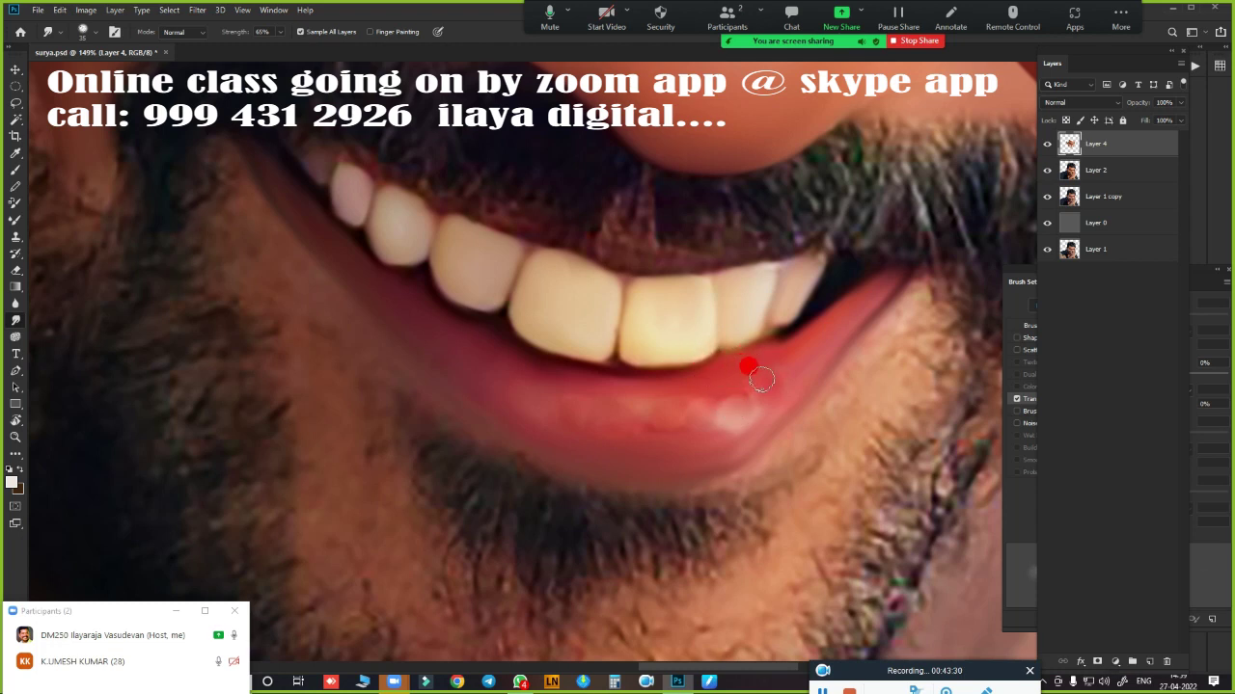
mouse_move(760, 378)
left_mouse_down()
mouse_move(702, 409)
mouse_move(739, 421)
left_mouse_up()
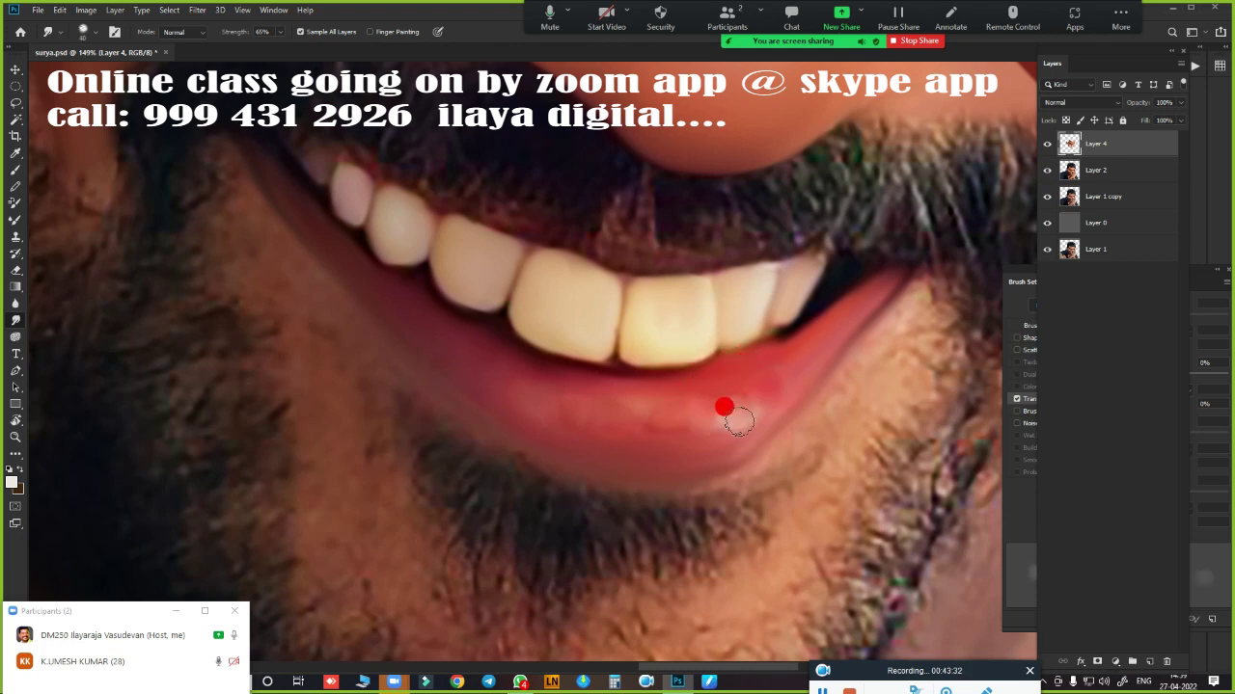
mouse_move(668, 451)
left_mouse_down()
mouse_move(661, 436)
mouse_move(582, 416)
mouse_move(625, 450)
left_mouse_up()
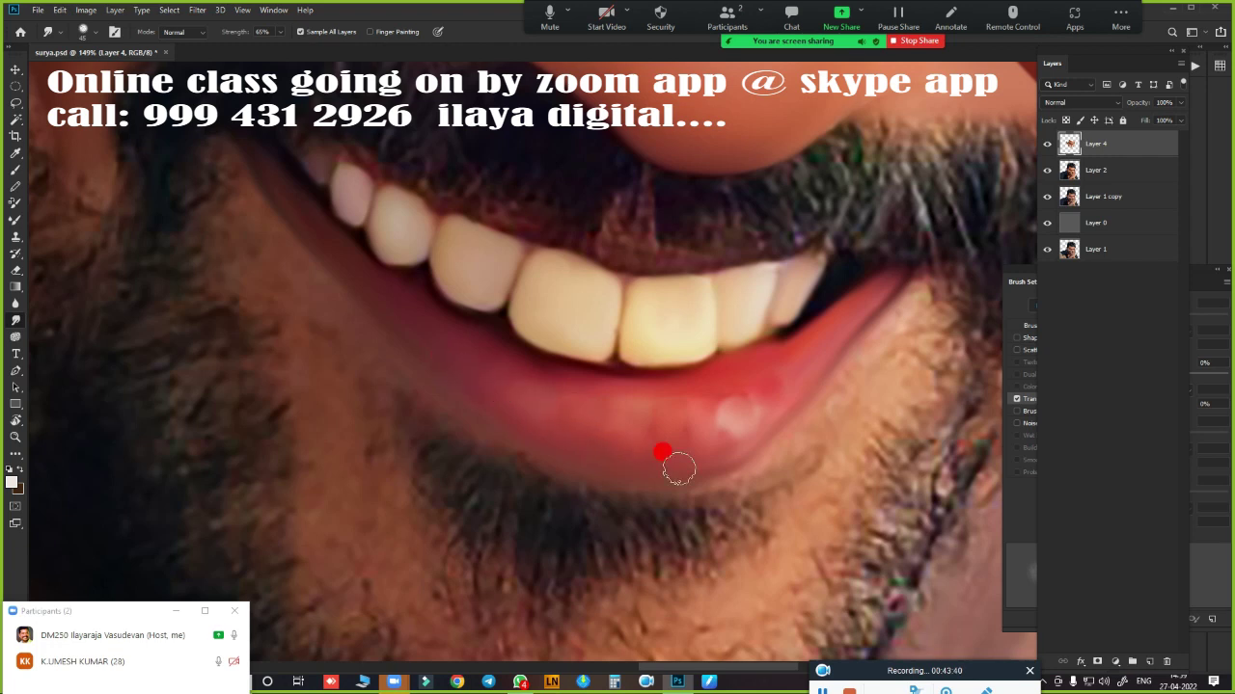
left_click_drag(791, 407, 784, 454)
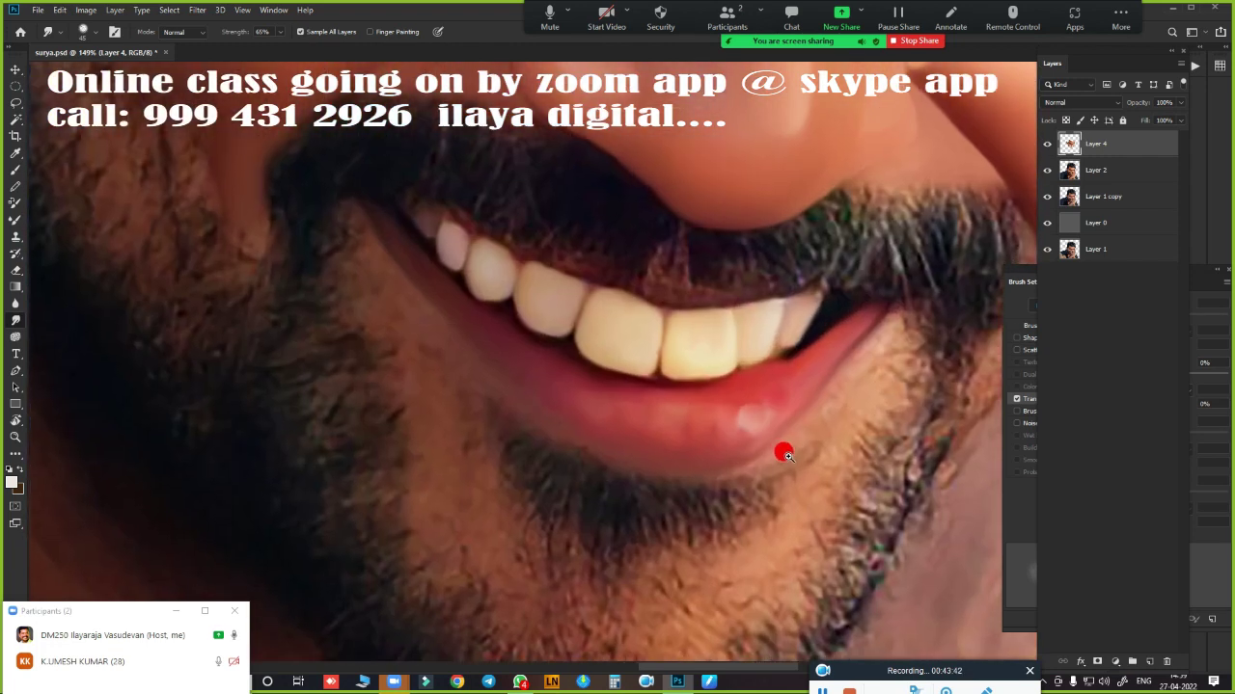
- Blend the gum line and tooth-to-gum edge above the upper teeth
mouse_move(653, 333)
left_mouse_down()
mouse_move(686, 319)
mouse_move(495, 239)
left_mouse_up()
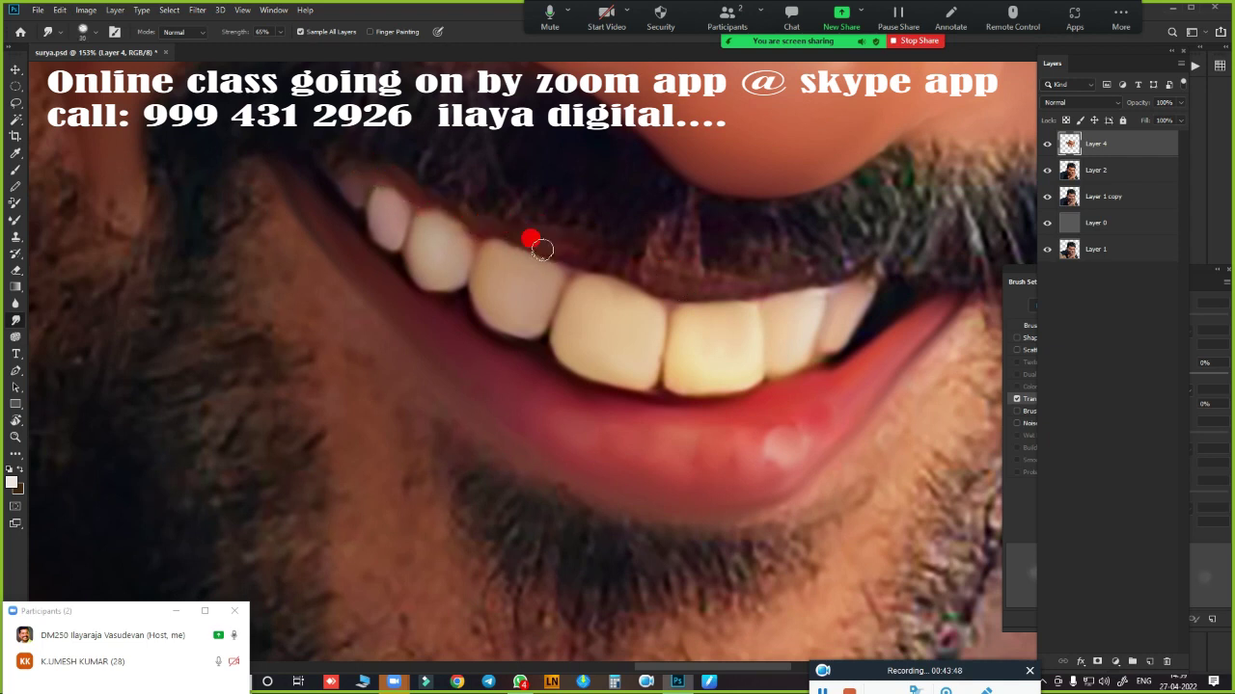
mouse_move(612, 257)
left_mouse_down()
mouse_move(593, 254)
mouse_move(680, 293)
left_mouse_up()
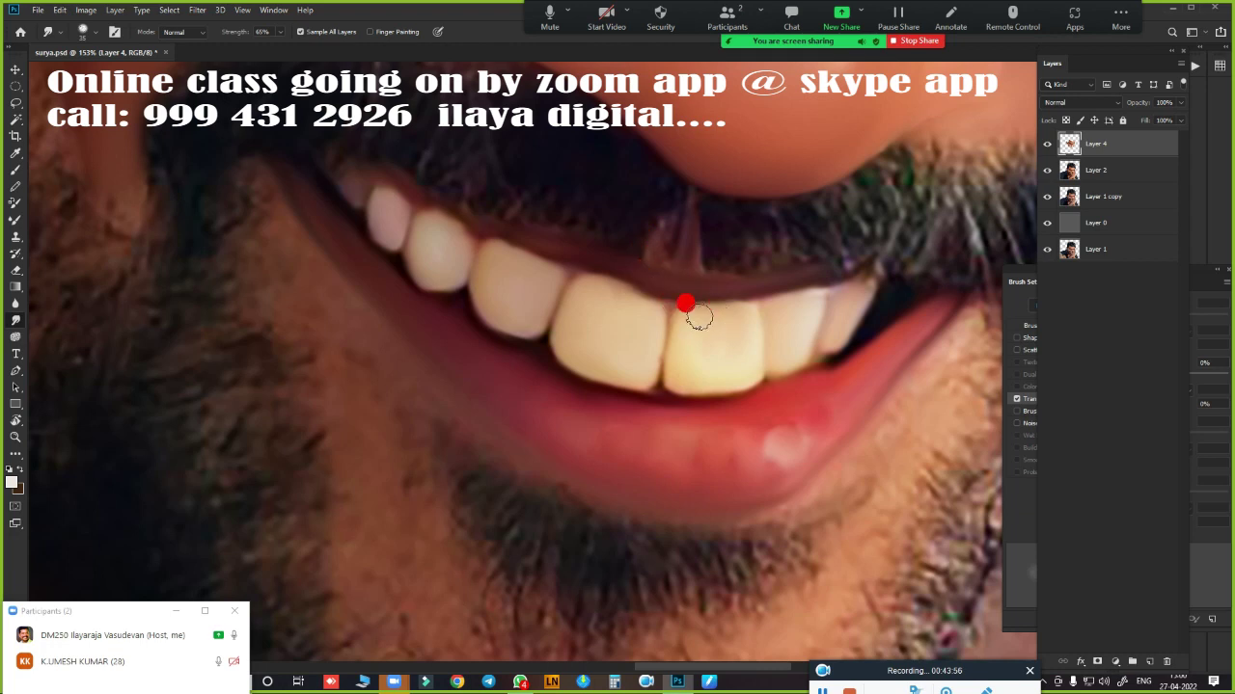
left_click_drag(649, 304, 600, 283)
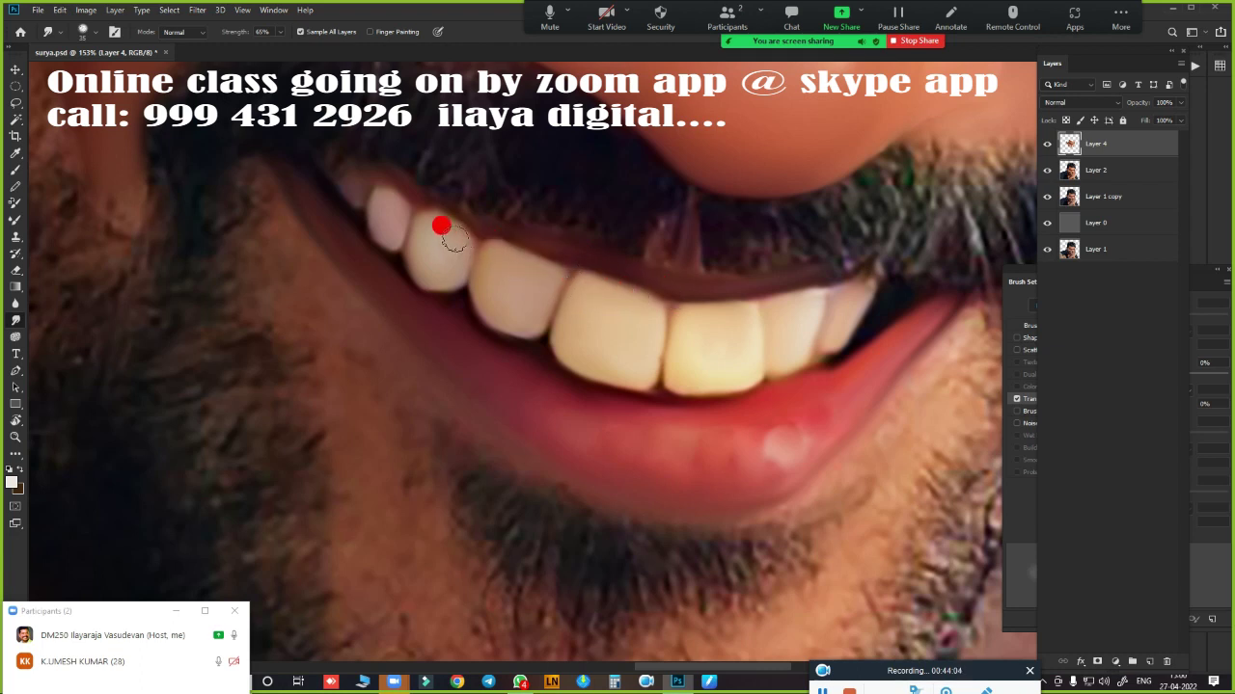
scroll(829, 407, "down", 2)
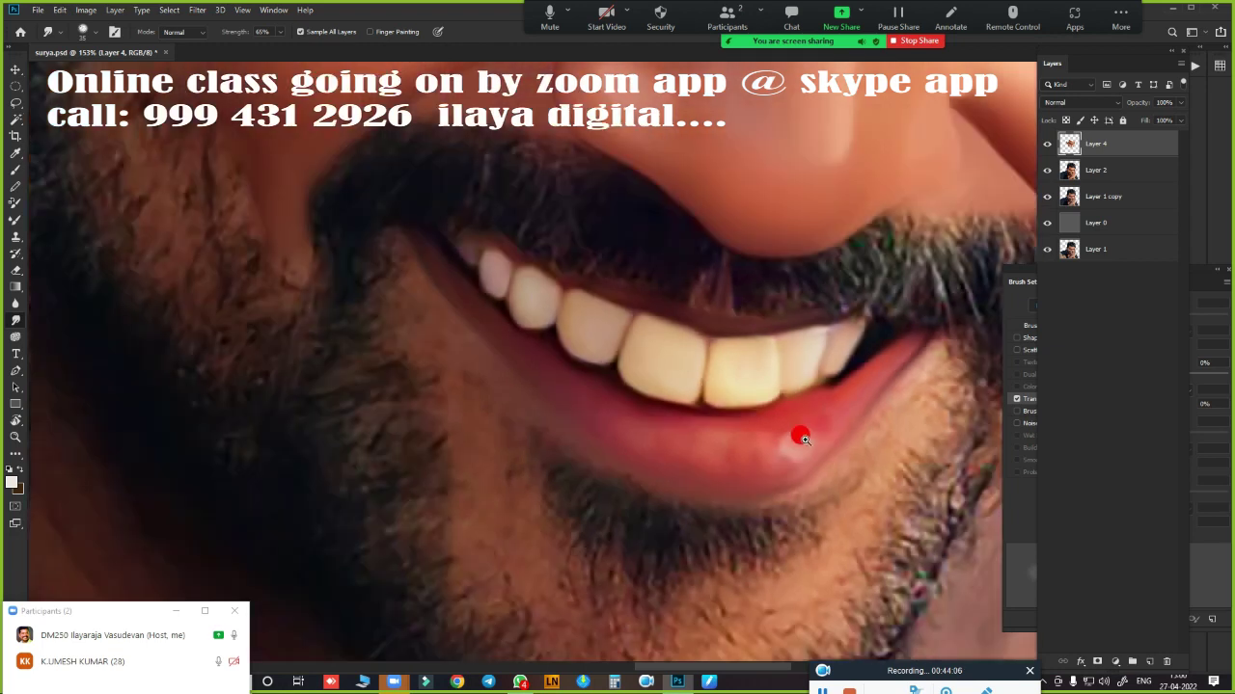
scroll(800, 434, "down", 2)
scroll(763, 447, "down", 1)
scroll(793, 463, "up", 4)
scroll(848, 472, "down", 2)
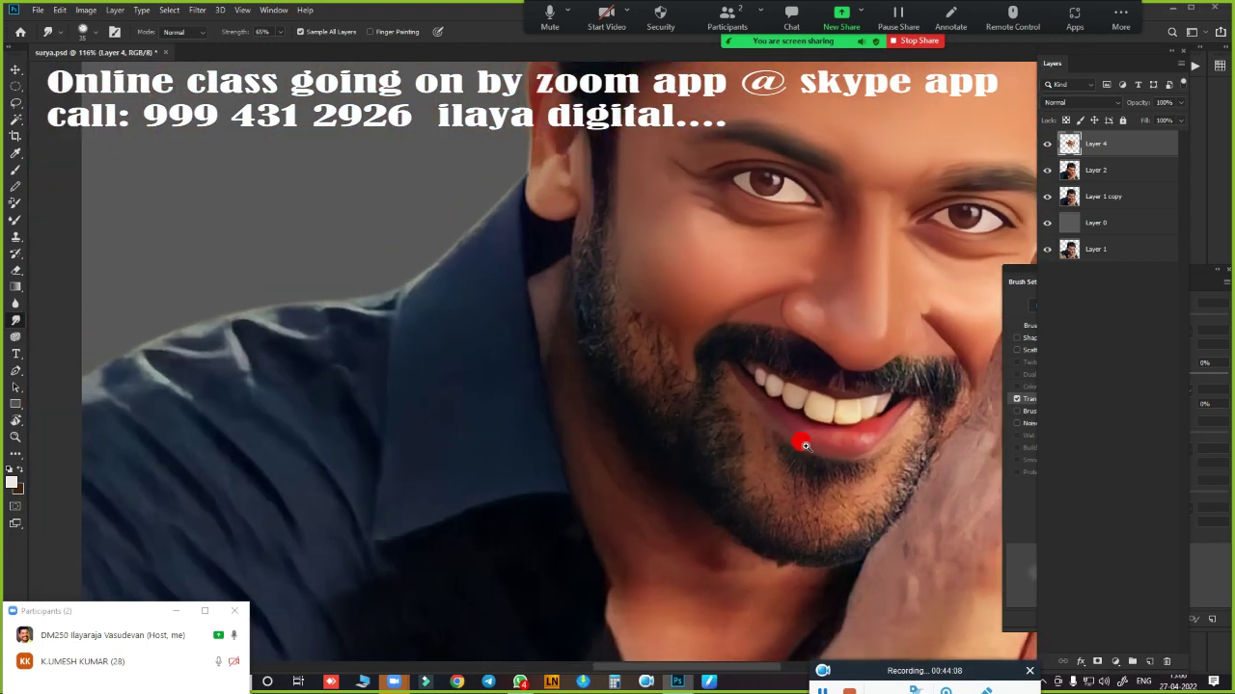
scroll(799, 435, "up", 2)
scroll(711, 312, "up", 1)
scroll(703, 336, "up", 1)
- Smudge the left lip corner, the chin below the lower lip, and the cheek toward the mouth corner
scroll(735, 355, "up", 1)
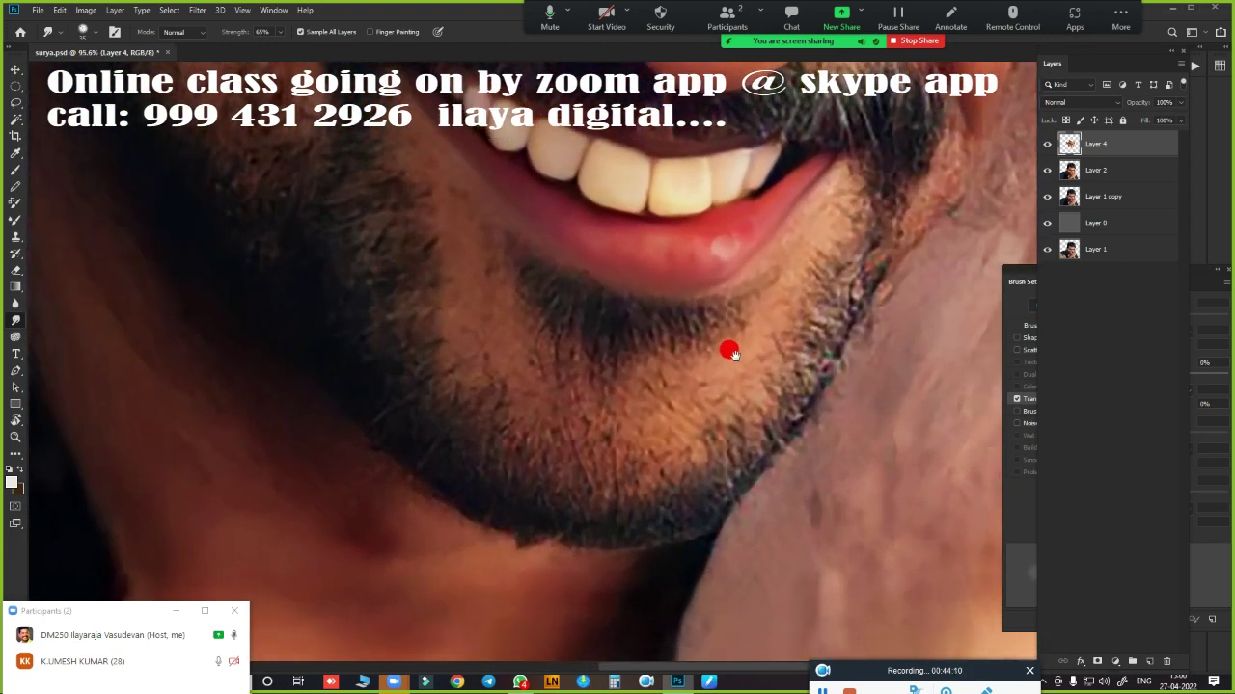
scroll(705, 414, "up", 1)
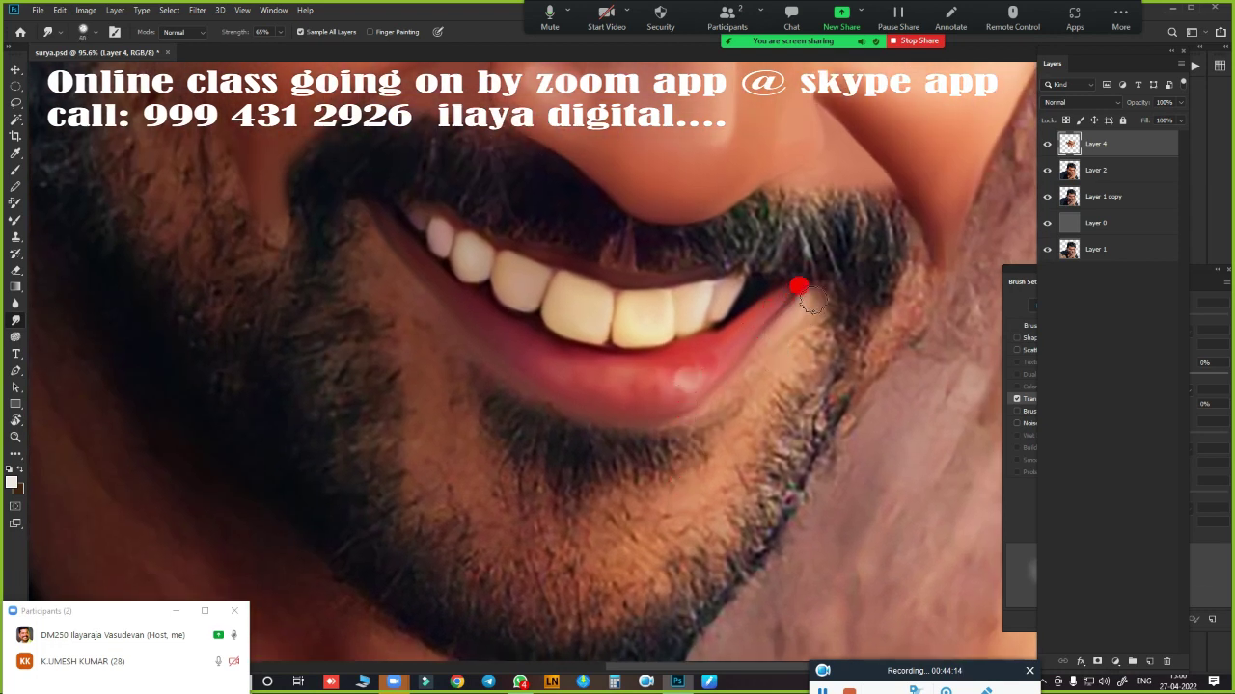
mouse_move(816, 310)
left_mouse_down()
mouse_move(813, 345)
mouse_move(763, 394)
mouse_move(772, 348)
mouse_move(721, 421)
mouse_move(794, 331)
mouse_move(745, 430)
mouse_move(757, 420)
mouse_move(686, 502)
mouse_move(699, 521)
mouse_move(646, 515)
mouse_move(646, 537)
mouse_move(679, 545)
mouse_move(716, 500)
mouse_move(683, 529)
mouse_move(485, 383)
mouse_move(360, 240)
left_mouse_up()
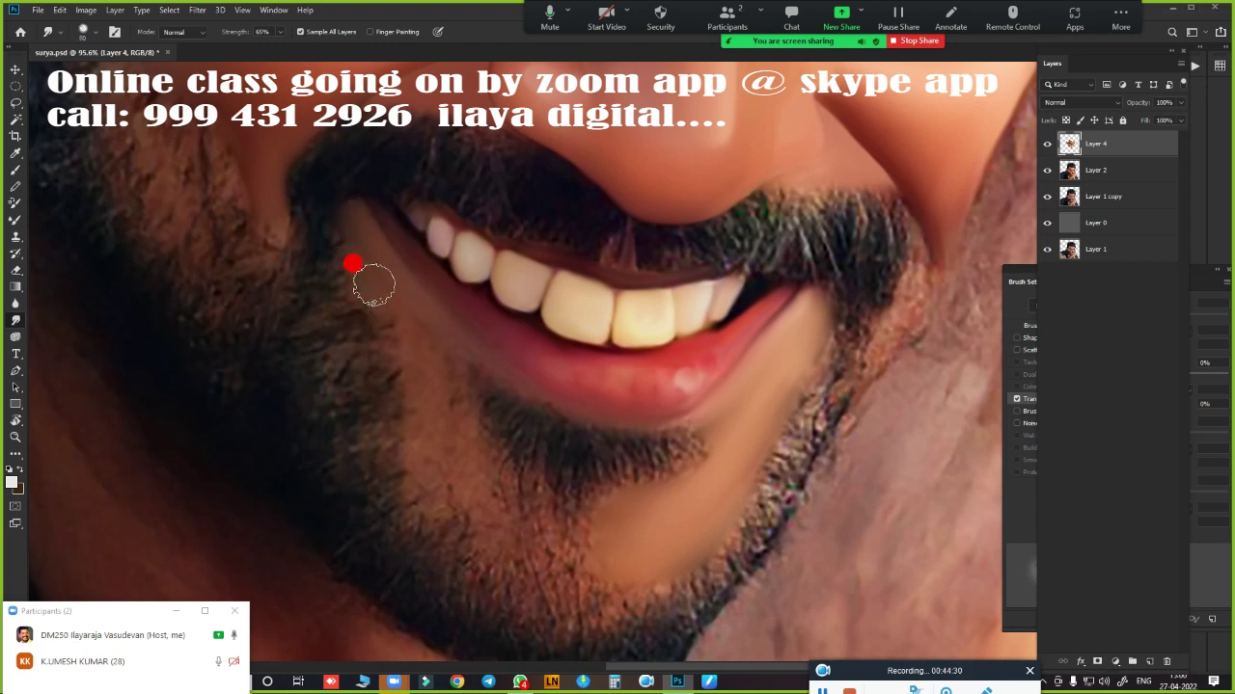
left_click_drag(373, 285, 369, 269)
mouse_move(464, 372)
left_mouse_down()
mouse_move(441, 342)
mouse_move(408, 358)
mouse_move(445, 415)
left_mouse_up()
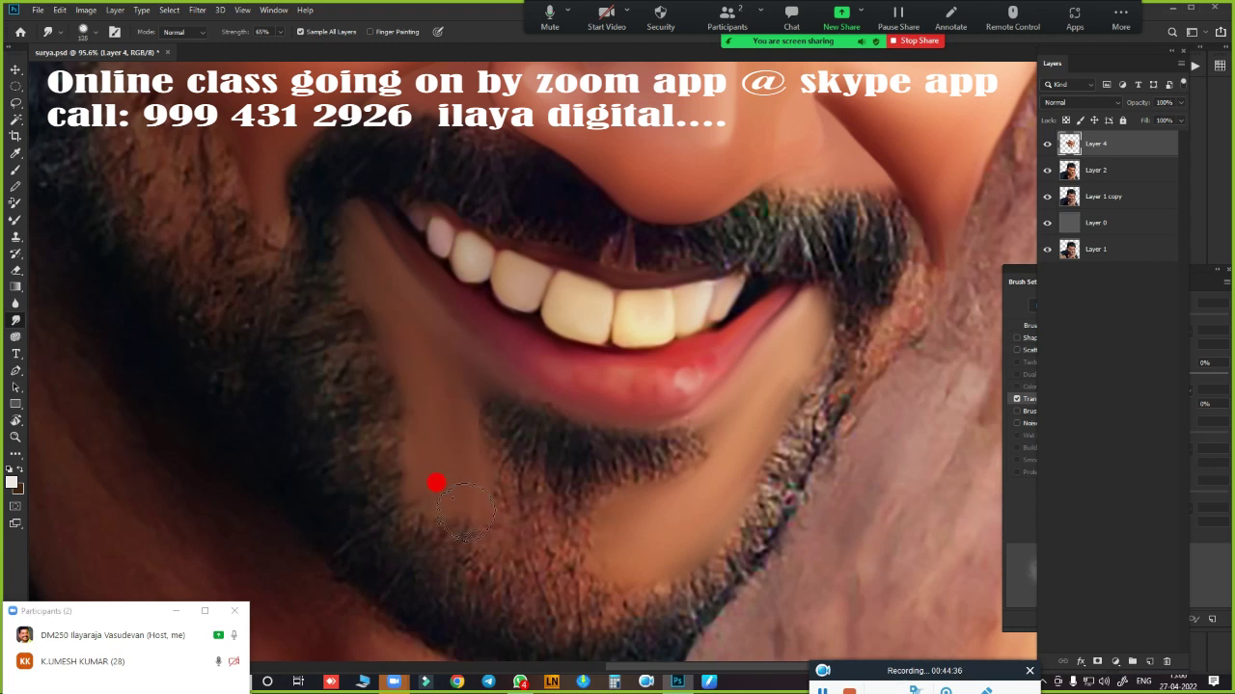
mouse_move(465, 510)
left_mouse_down()
mouse_move(453, 489)
mouse_move(496, 523)
mouse_move(489, 498)
mouse_move(542, 547)
mouse_move(591, 548)
mouse_move(711, 463)
mouse_move(607, 516)
left_mouse_up()
mouse_move(447, 455)
left_mouse_down()
mouse_move(408, 358)
mouse_move(435, 377)
mouse_move(758, 361)
mouse_move(813, 339)
left_mouse_up()
- Frame the neck and chin and resize the Smudge brush to about 80 px
scroll(868, 367, "down", 5)
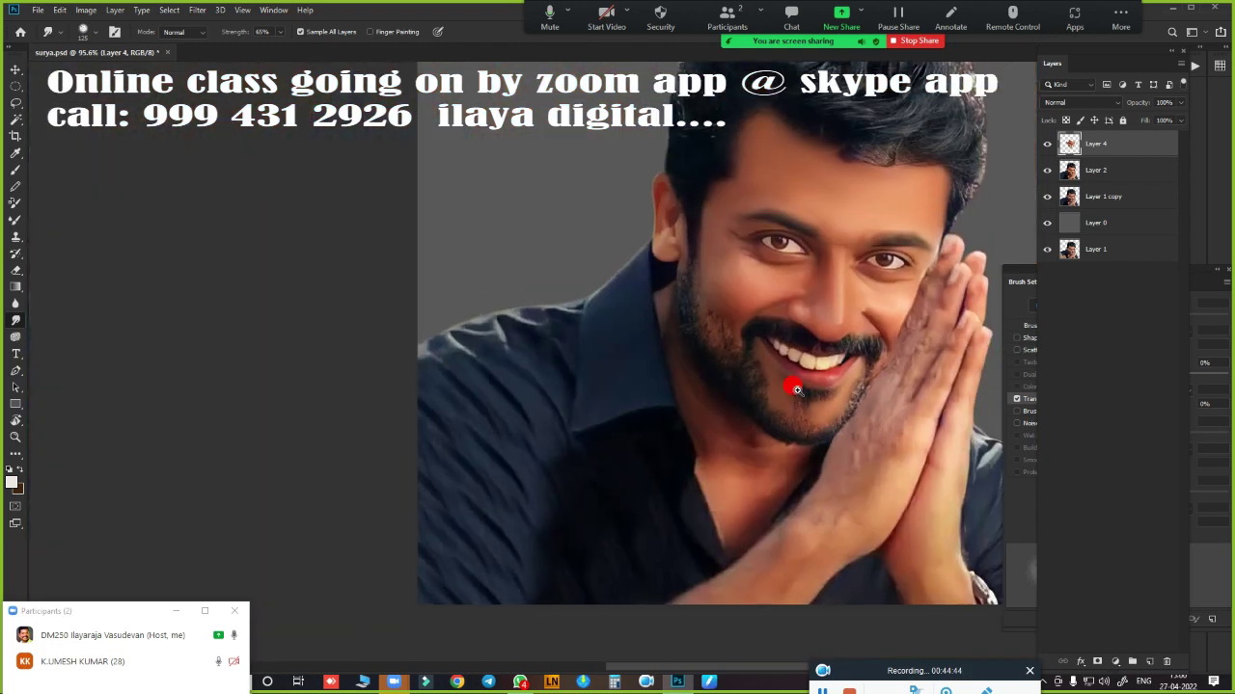
scroll(799, 386, "up", 2)
scroll(820, 391, "up", 2)
scroll(833, 395, "down", 2)
scroll(739, 402, "down", 2)
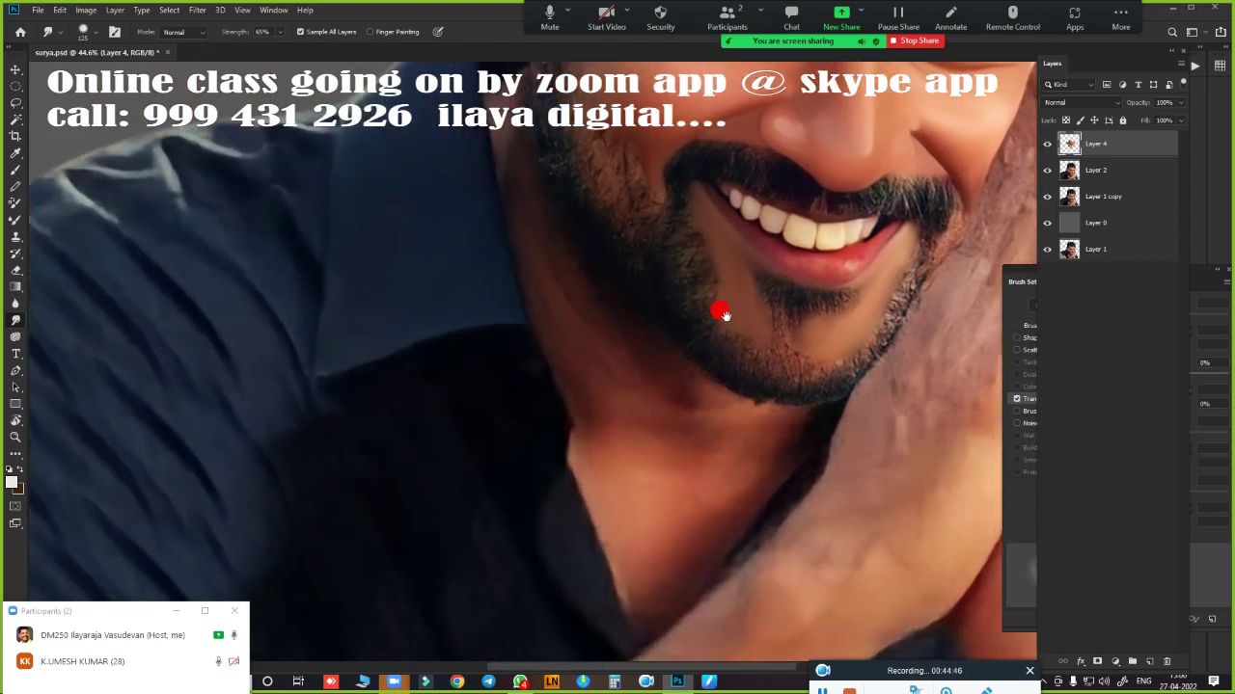
scroll(722, 311, "down", 2)
scroll(735, 435, "down", 2)
scroll(709, 433, "up", 2)
left_click_drag(752, 433, 781, 345)
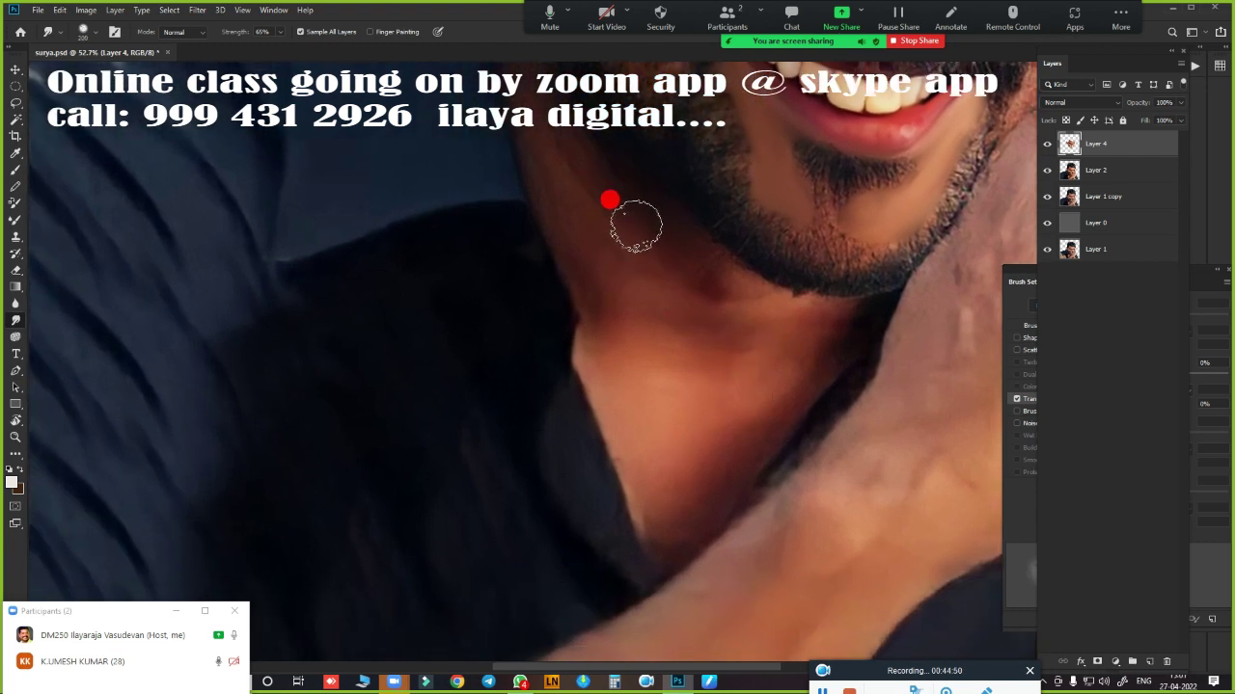
key("bracketright")
key("bracketright")
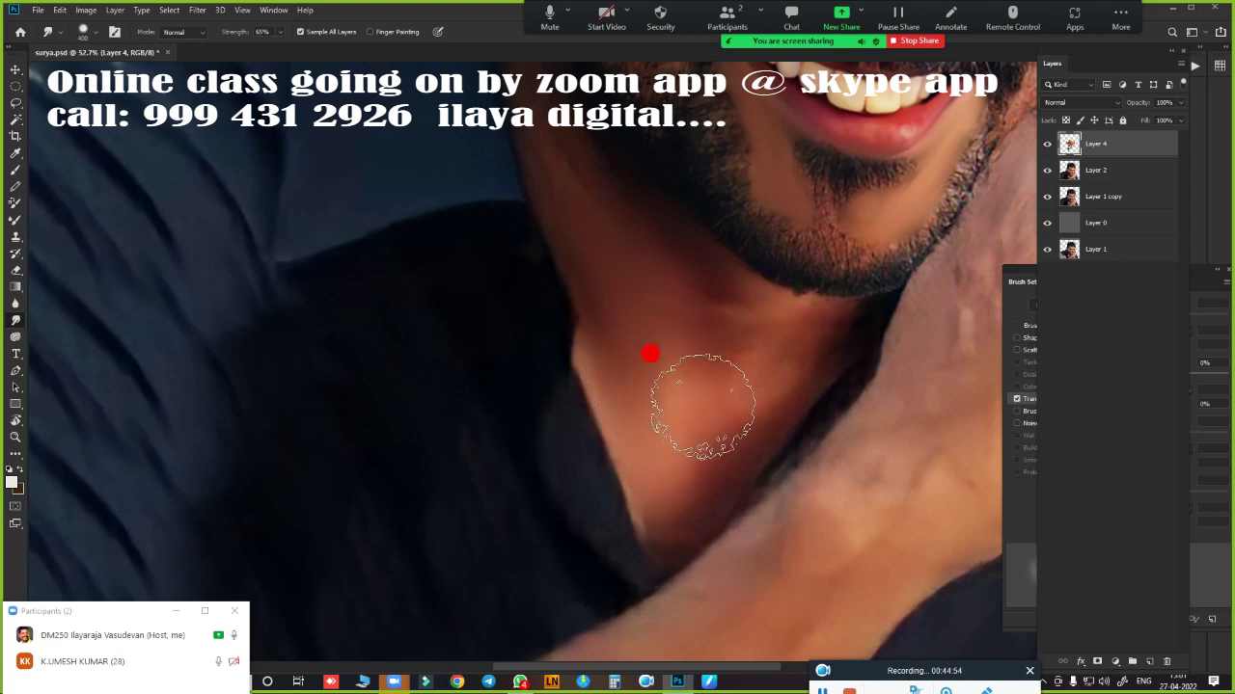
key("bracketleft")
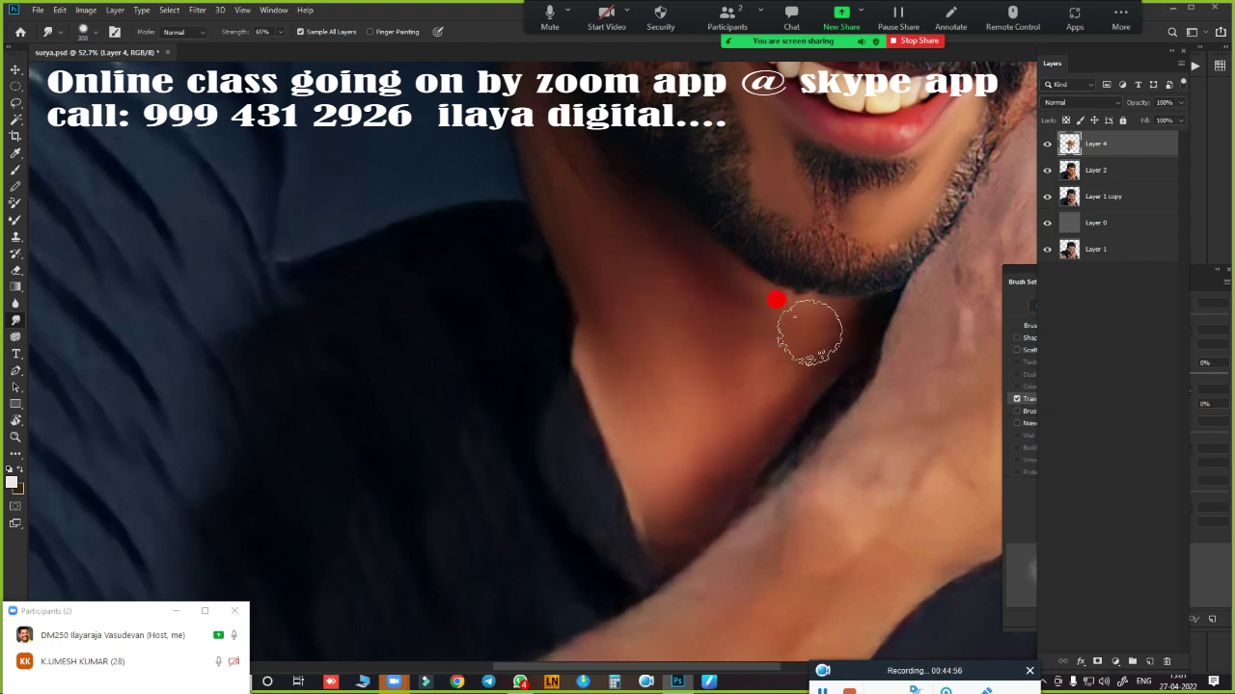
key("bracketright")
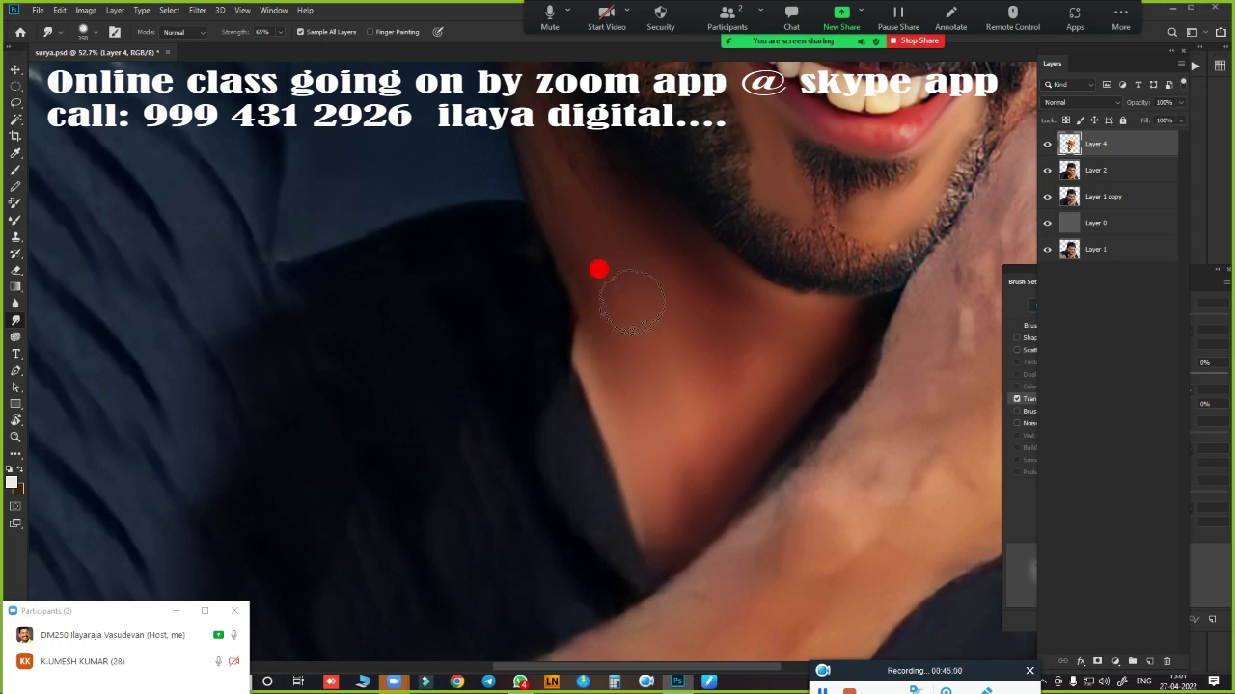
left_click_drag(711, 325, 623, 617)
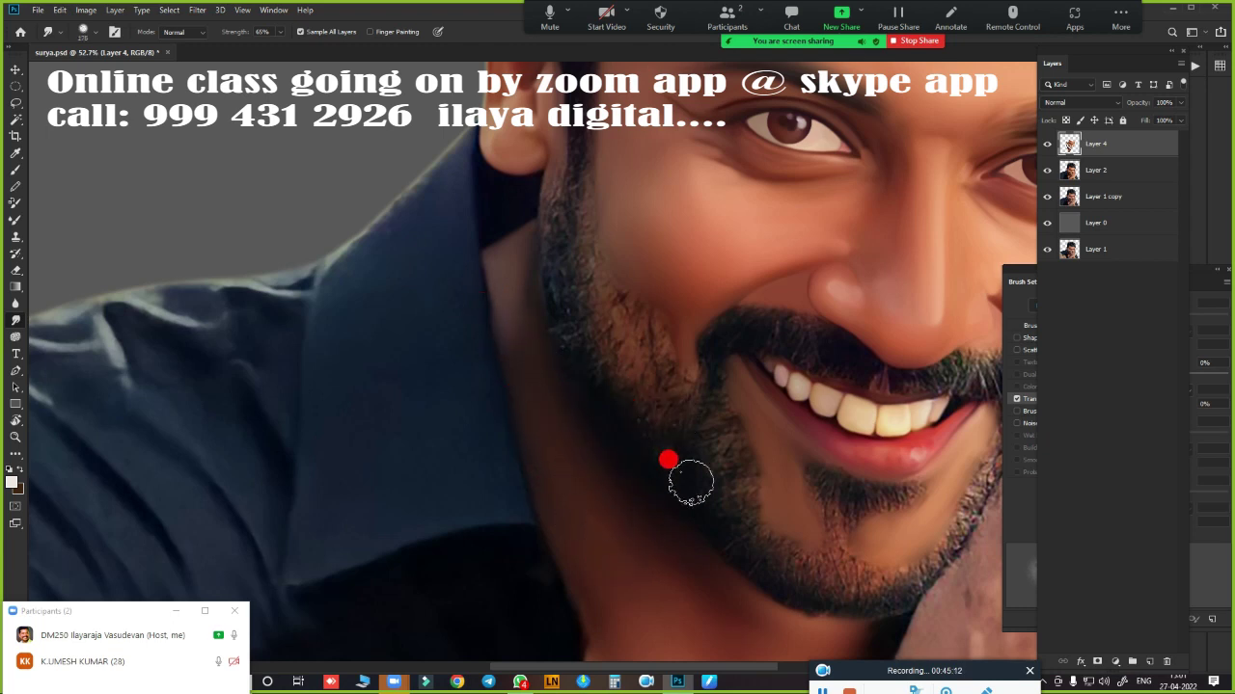
- Toggle undo and redo to compare the Liquify reshaping, keeping the slimmer cheek
scroll(667, 460, "down", 5)
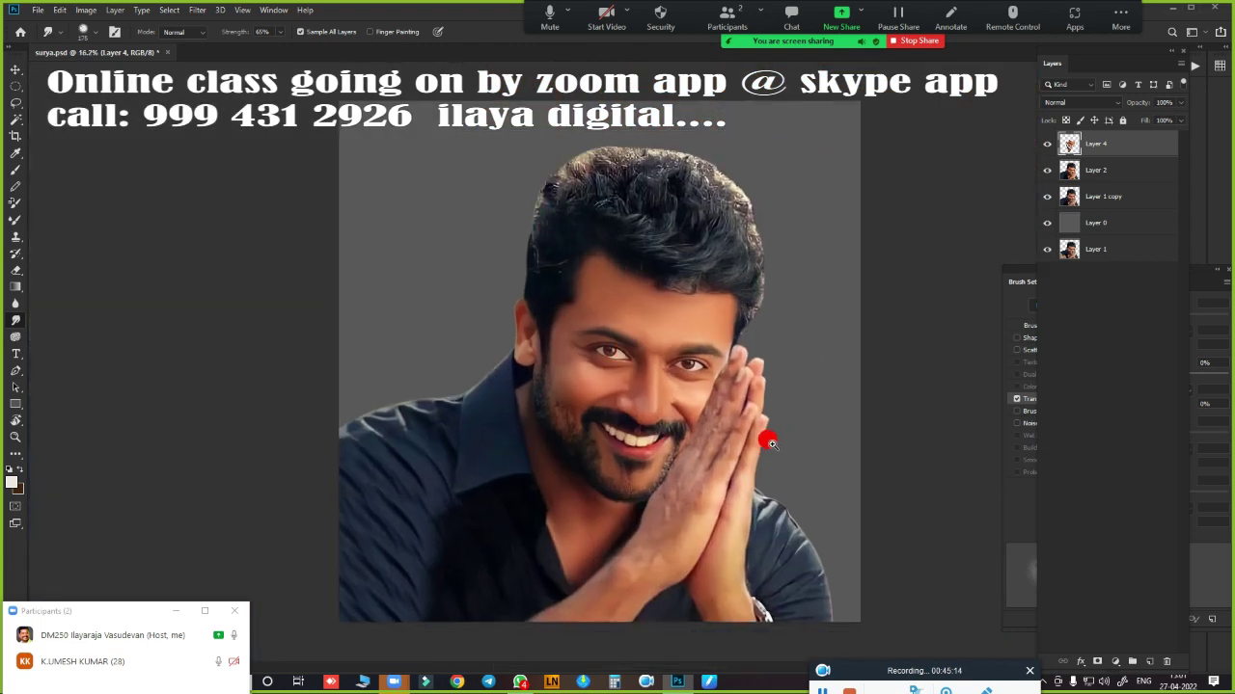
scroll(772, 442, "up", 3)
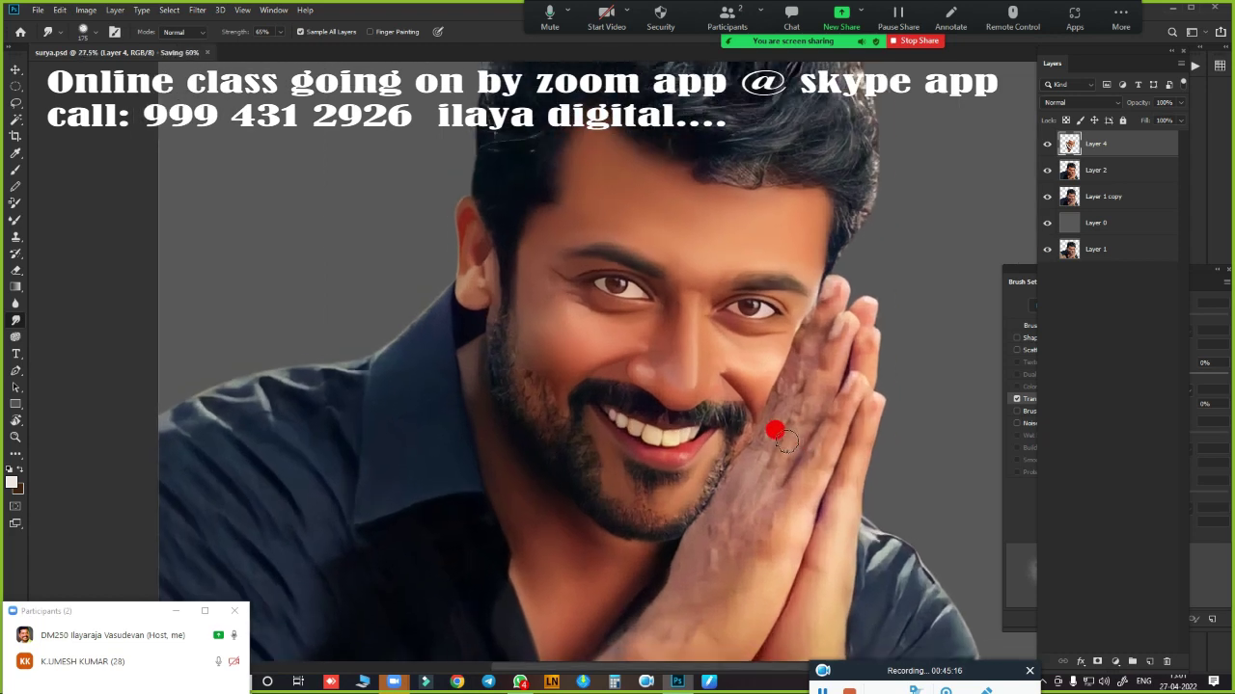
scroll(786, 436, "down", 3)
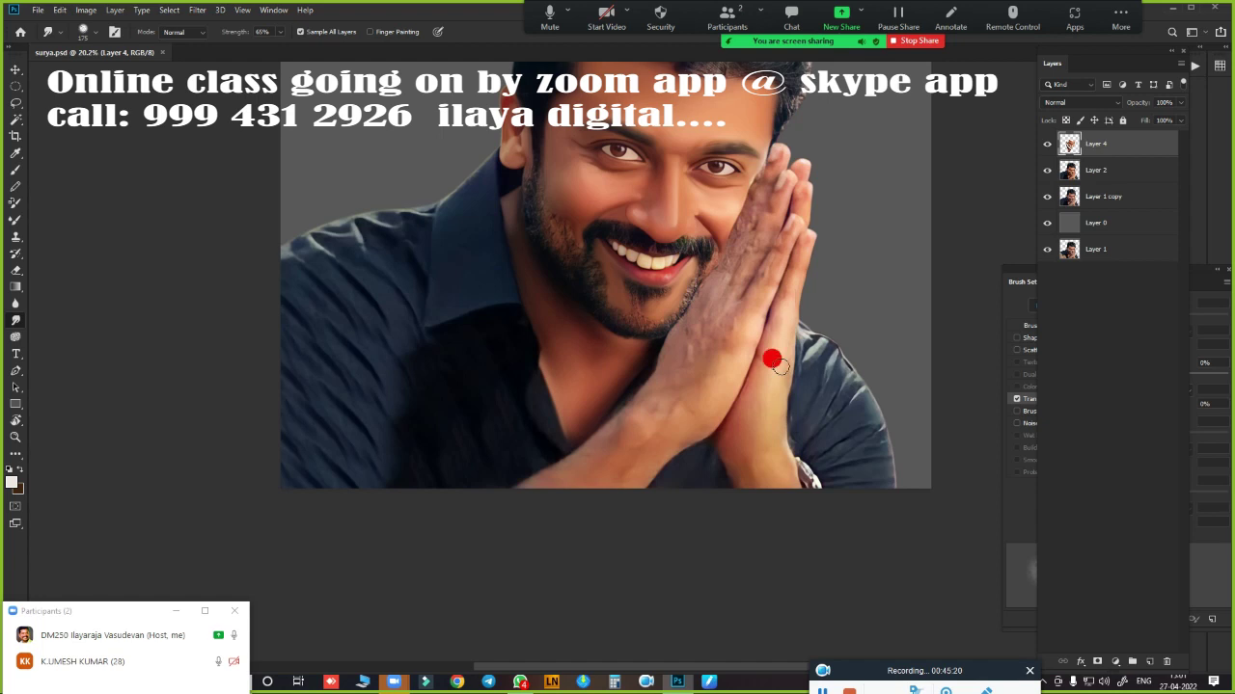
scroll(773, 359, "up", 3)
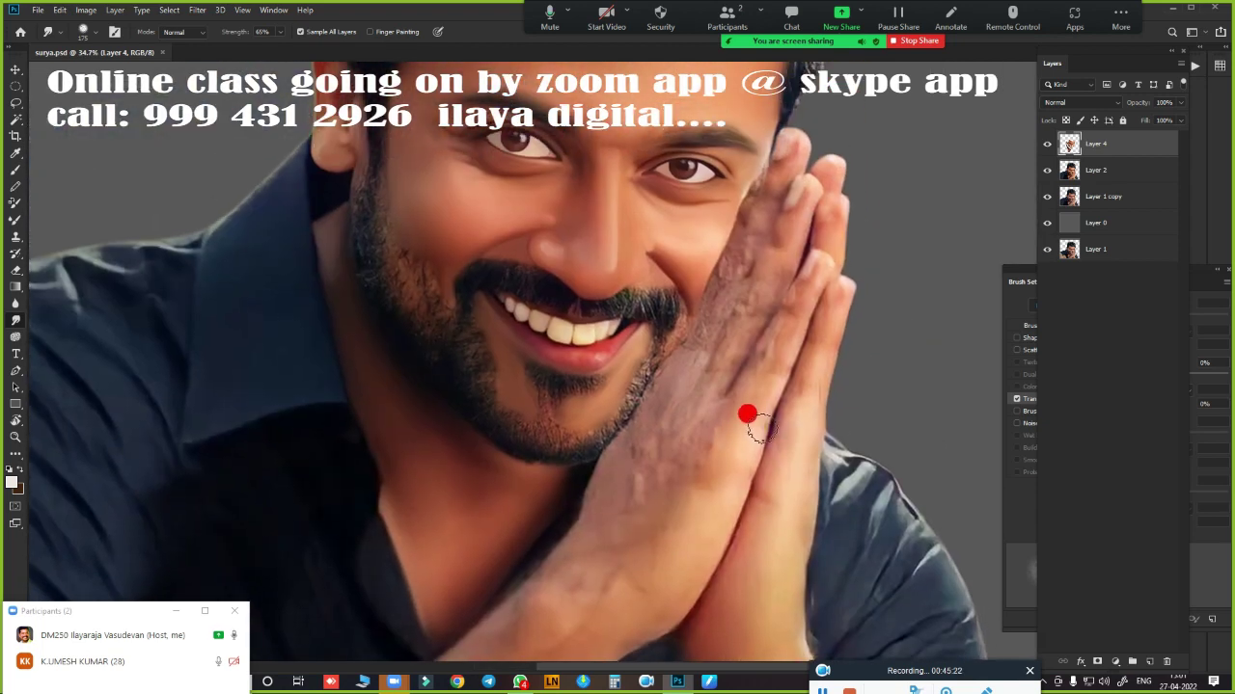
key("p")
key("ctrl+z")
key("ctrl+z")
key("ctrl+z")
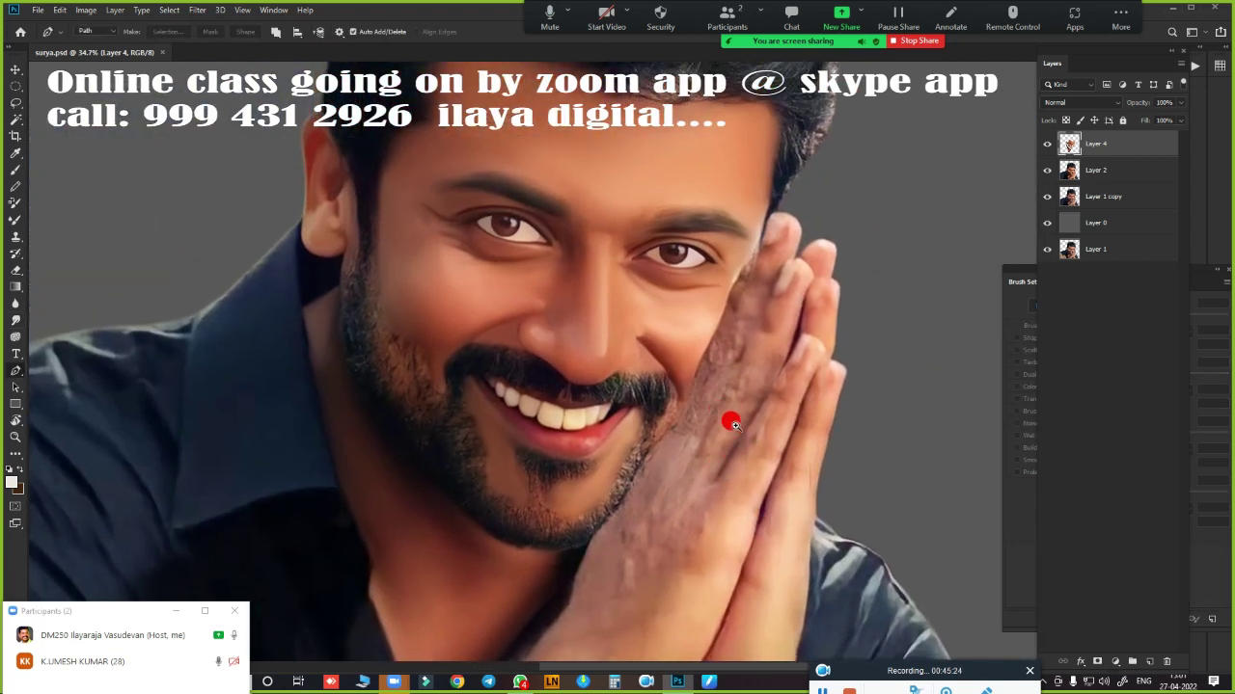
key("ctrl+z")
key("ctrl+shift+z")
key("ctrl+z")
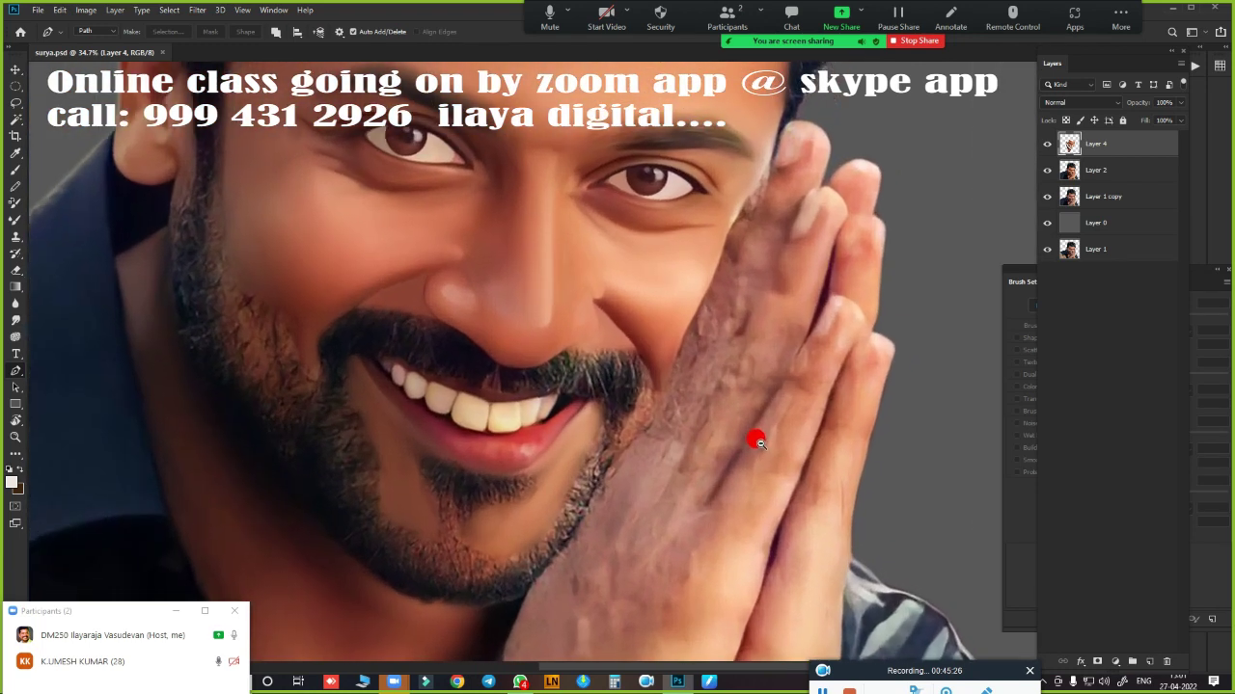
key("ctrl+shift+z")
- Switch to the Smudge tool at 65% strength and zoom in on the face
key("r")
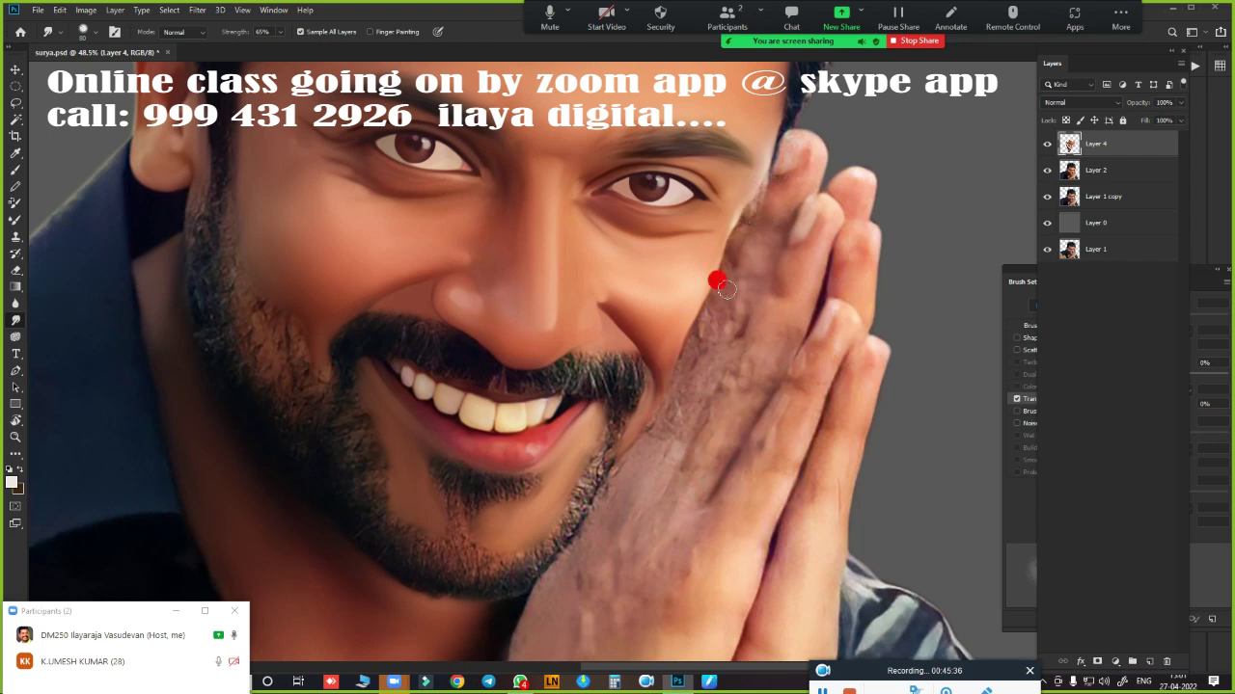
scroll(733, 443, "down", 3)
scroll(749, 440, "up", 4)
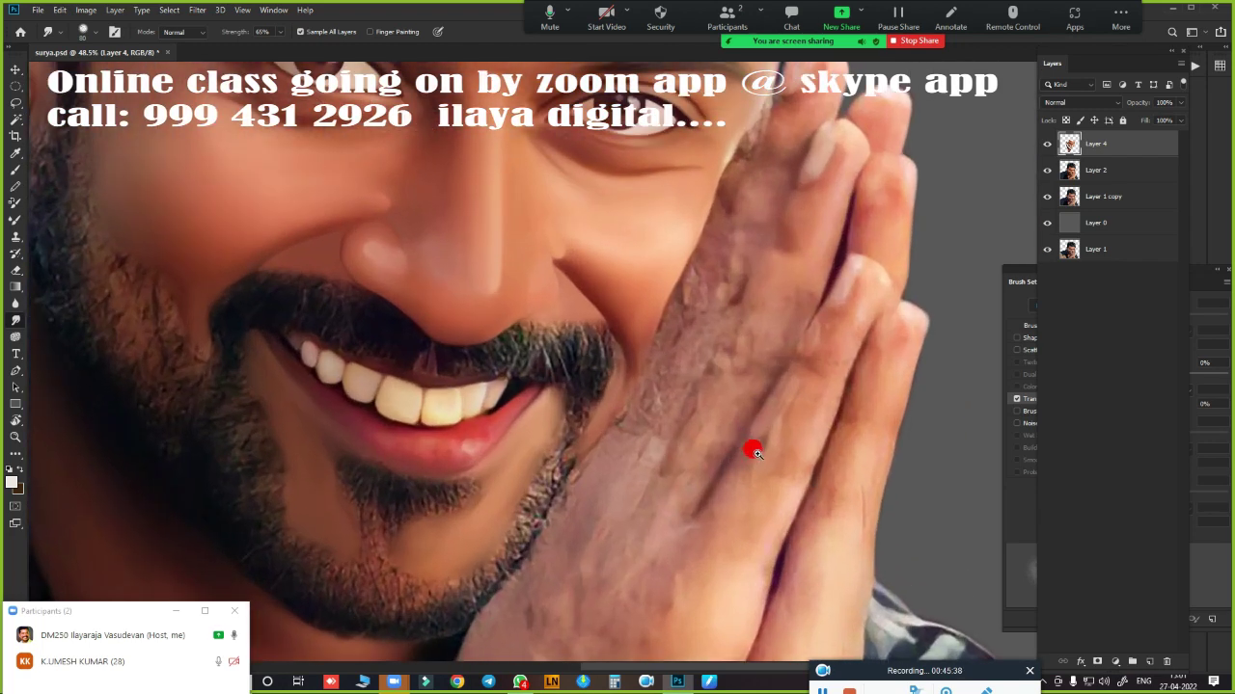
scroll(717, 495, "up", 1)
scroll(750, 384, "up", 1)
scroll(752, 396, "up", 1)
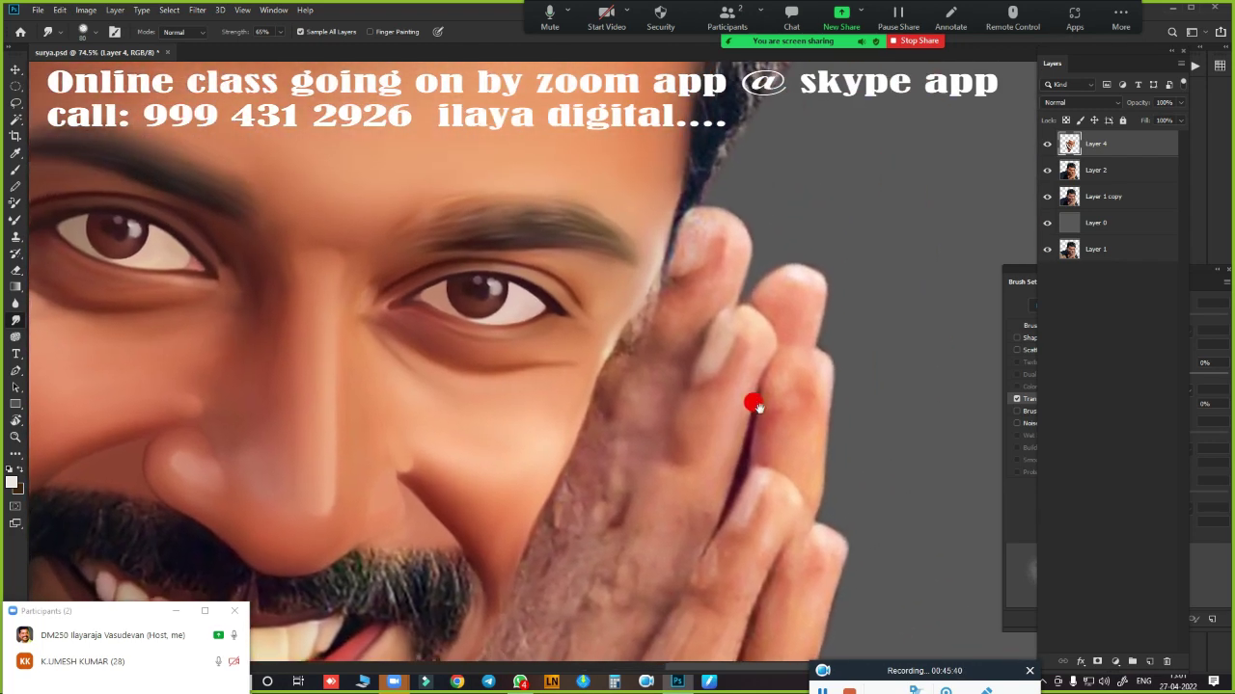
- Load Layer 2's outline as a selection and smudge the fingers and fingertips smooth
left_click(1069, 172, "ctrl")
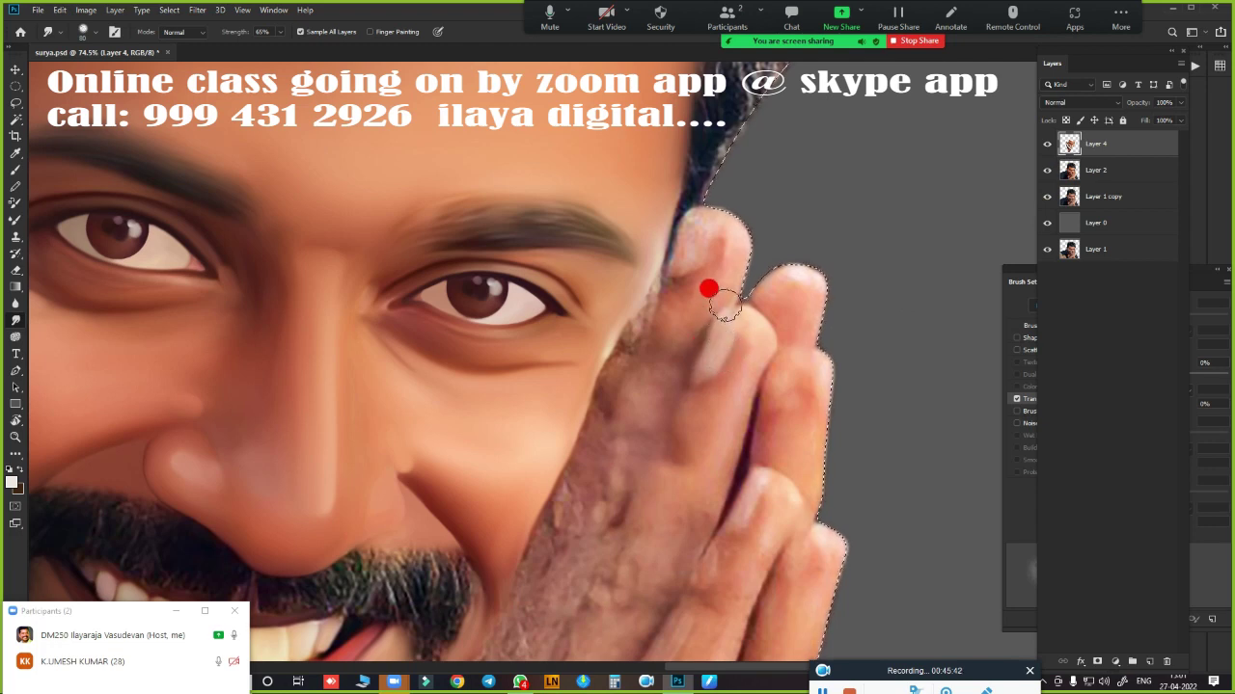
mouse_move(724, 277)
left_mouse_down()
mouse_move(704, 220)
mouse_move(673, 229)
left_mouse_up()
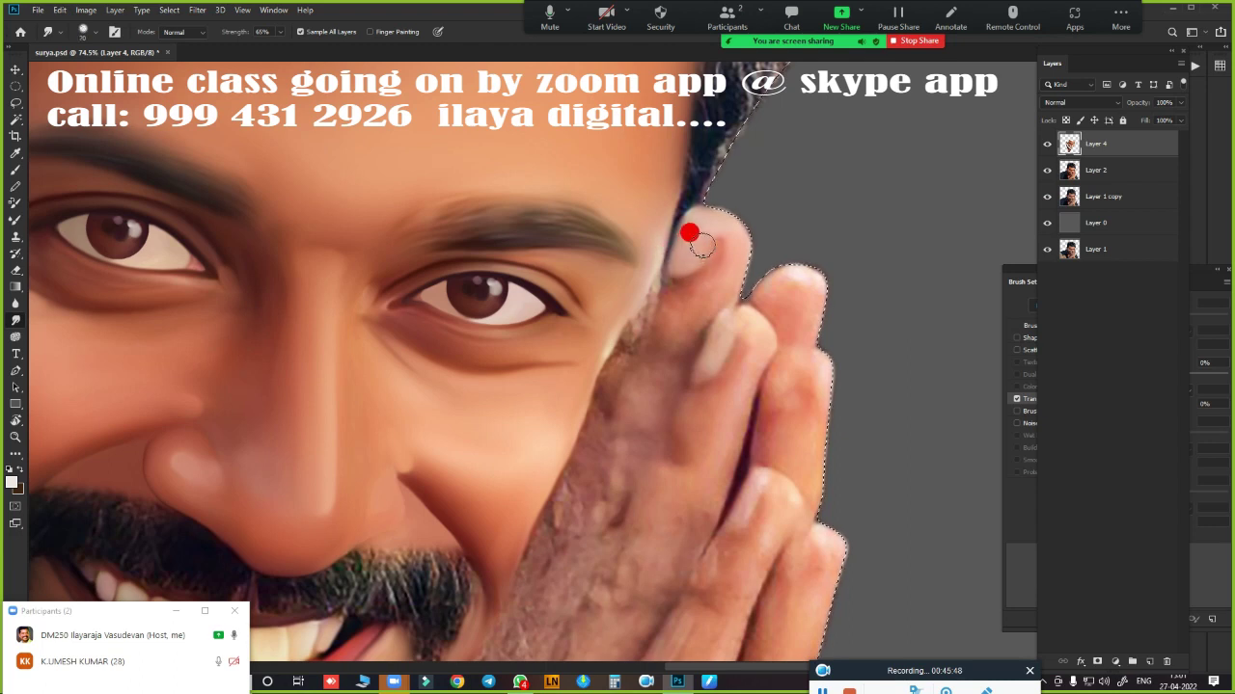
mouse_move(690, 234)
left_mouse_down()
mouse_move(689, 298)
mouse_move(648, 289)
mouse_move(633, 310)
left_mouse_up()
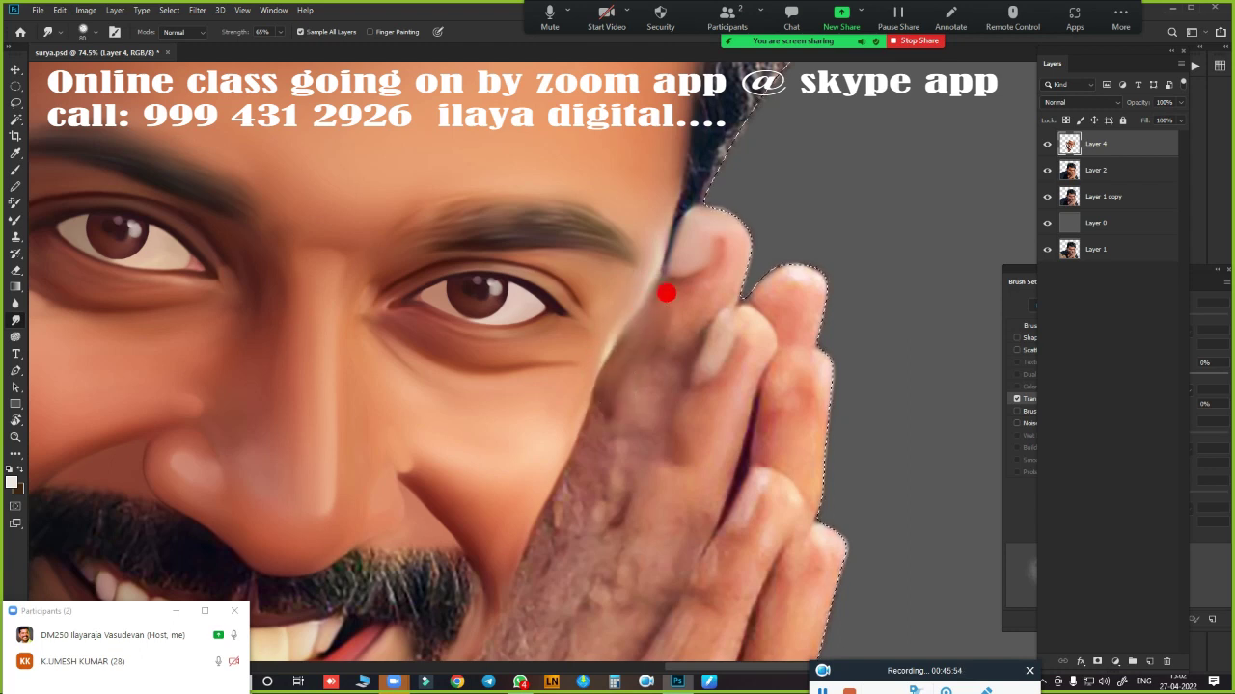
left_click_drag(707, 301, 692, 321)
left_click_drag(643, 399, 642, 413)
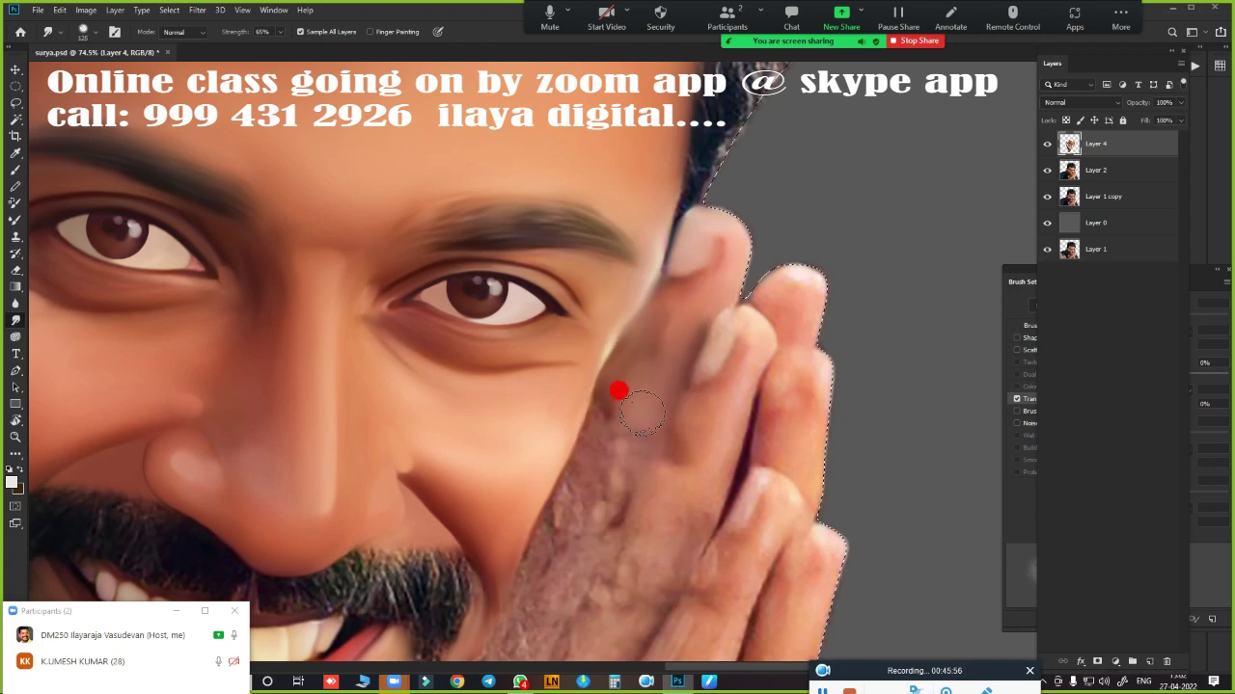
left_click_drag(634, 337, 572, 492)
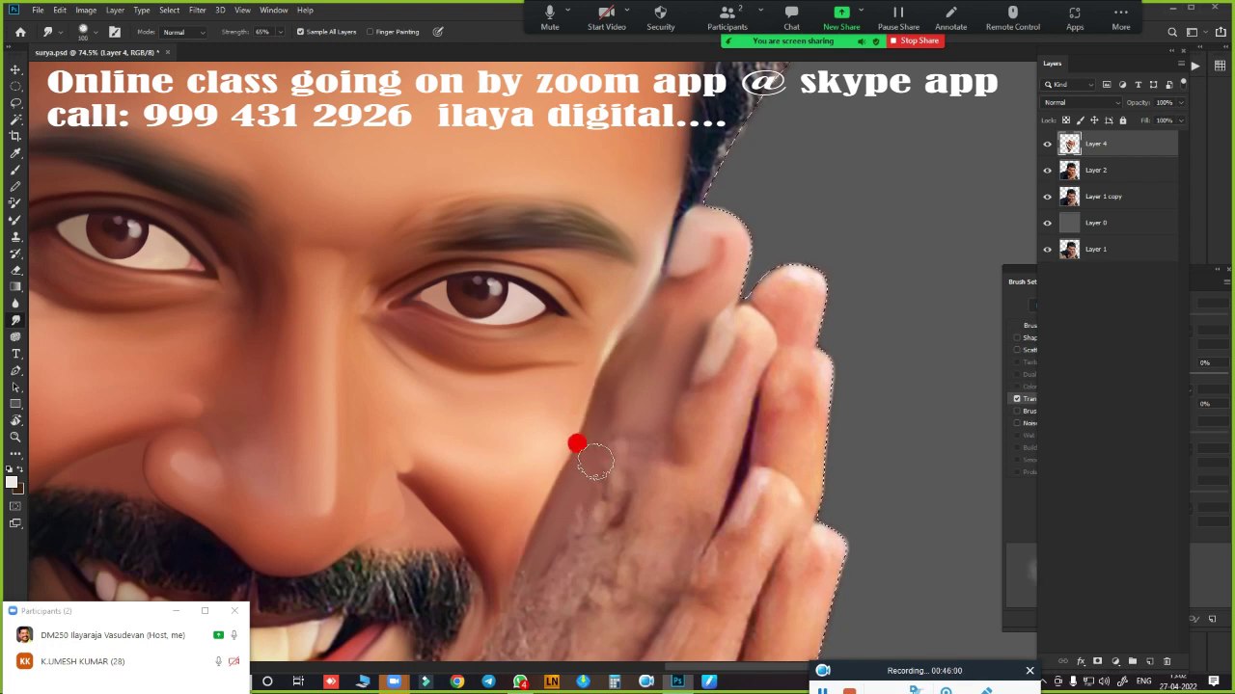
mouse_move(591, 493)
left_mouse_down()
mouse_move(587, 546)
mouse_move(640, 513)
left_mouse_up()
left_click_drag(711, 355, 707, 373)
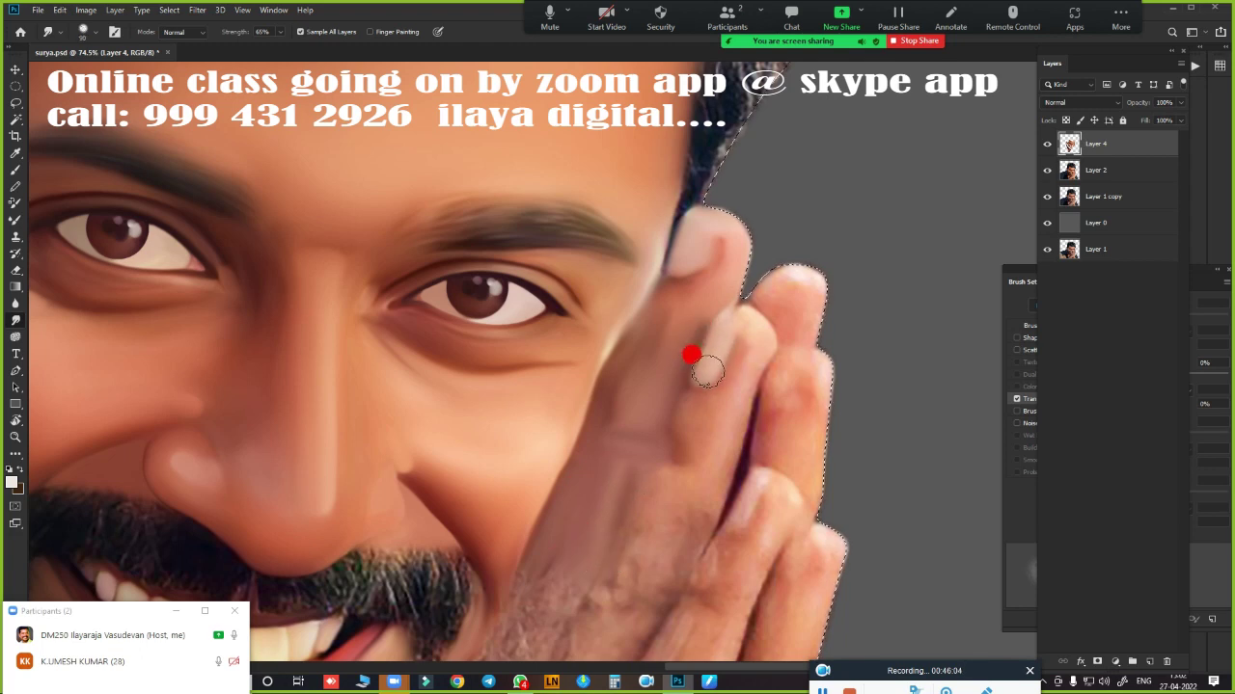
left_click_drag(756, 328, 761, 338)
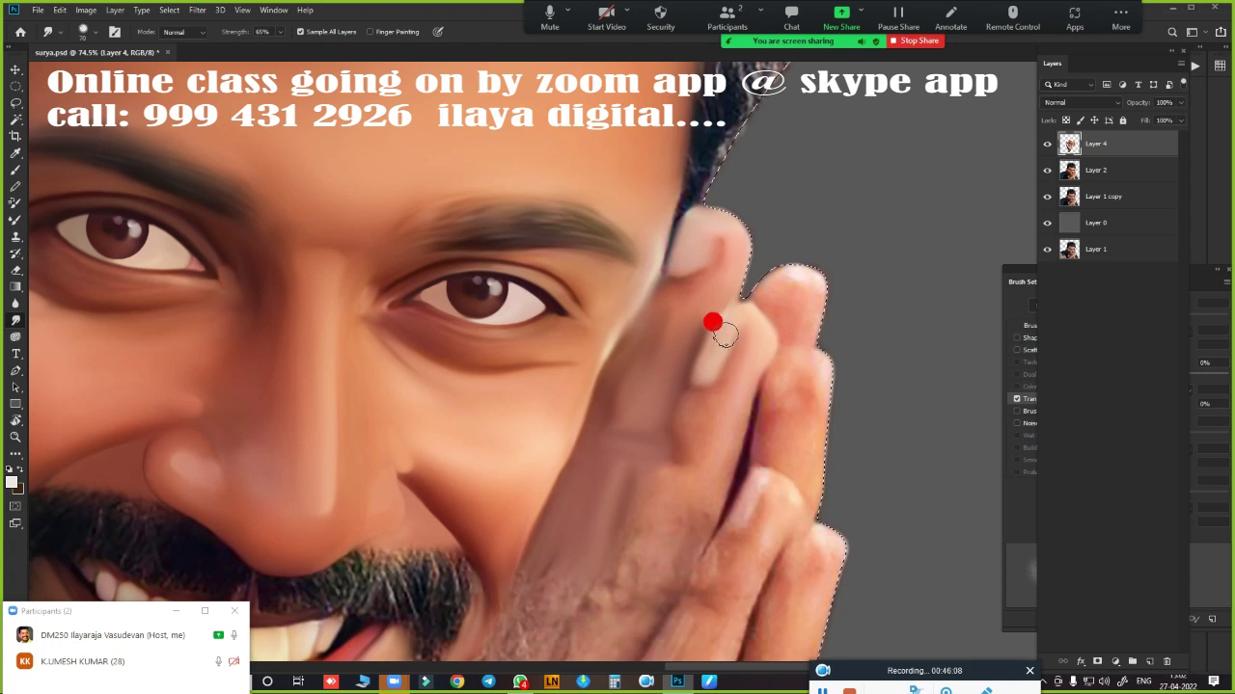
mouse_move(744, 373)
left_mouse_down()
mouse_move(721, 445)
mouse_move(696, 412)
mouse_move(681, 454)
mouse_move(711, 457)
mouse_move(723, 487)
left_mouse_up()
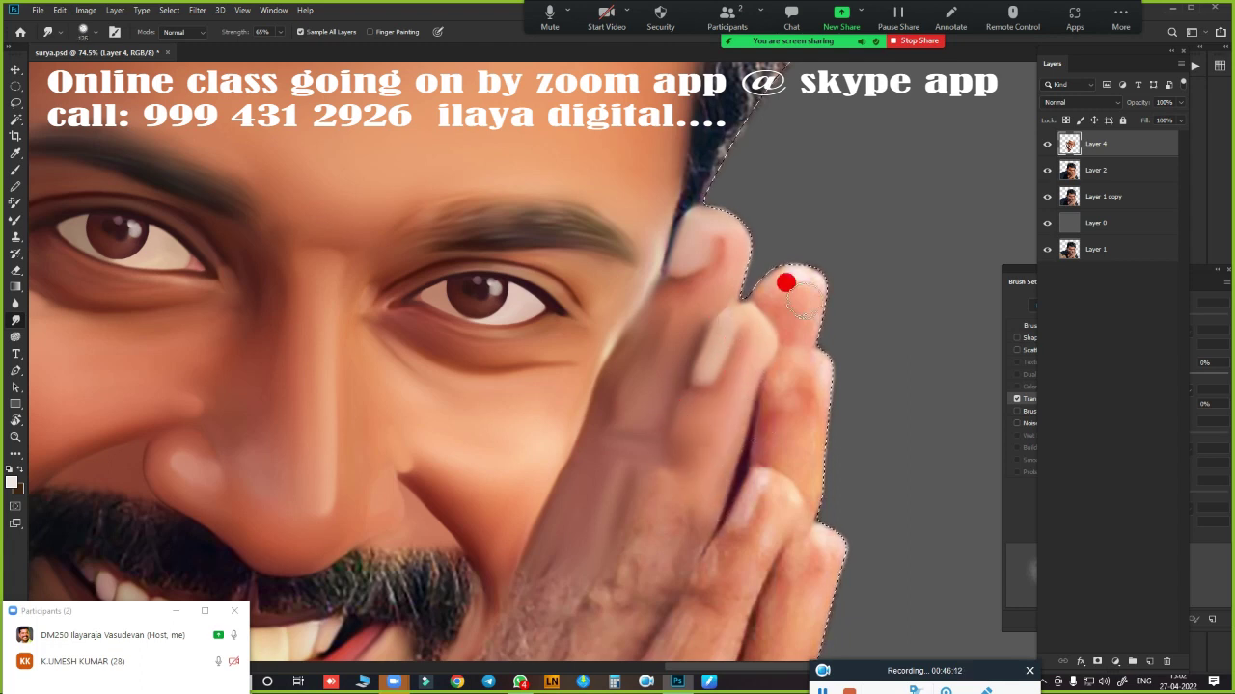
left_click_drag(791, 289, 761, 294)
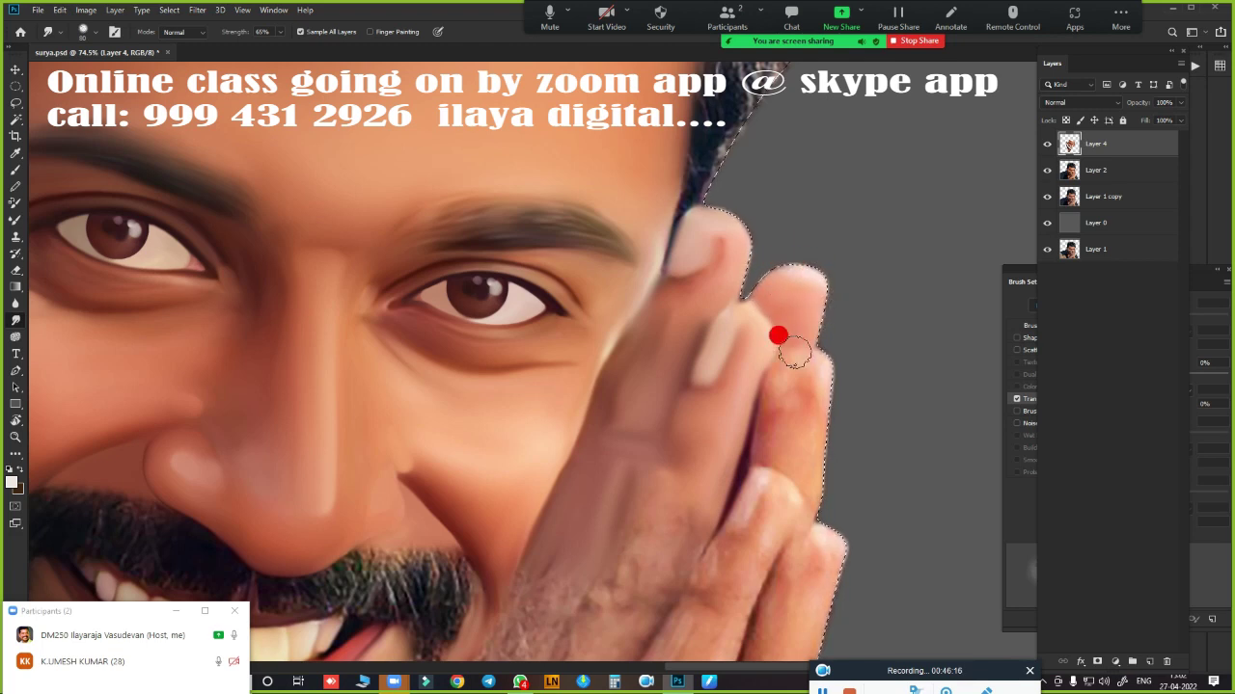
left_click_drag(774, 384, 778, 371)
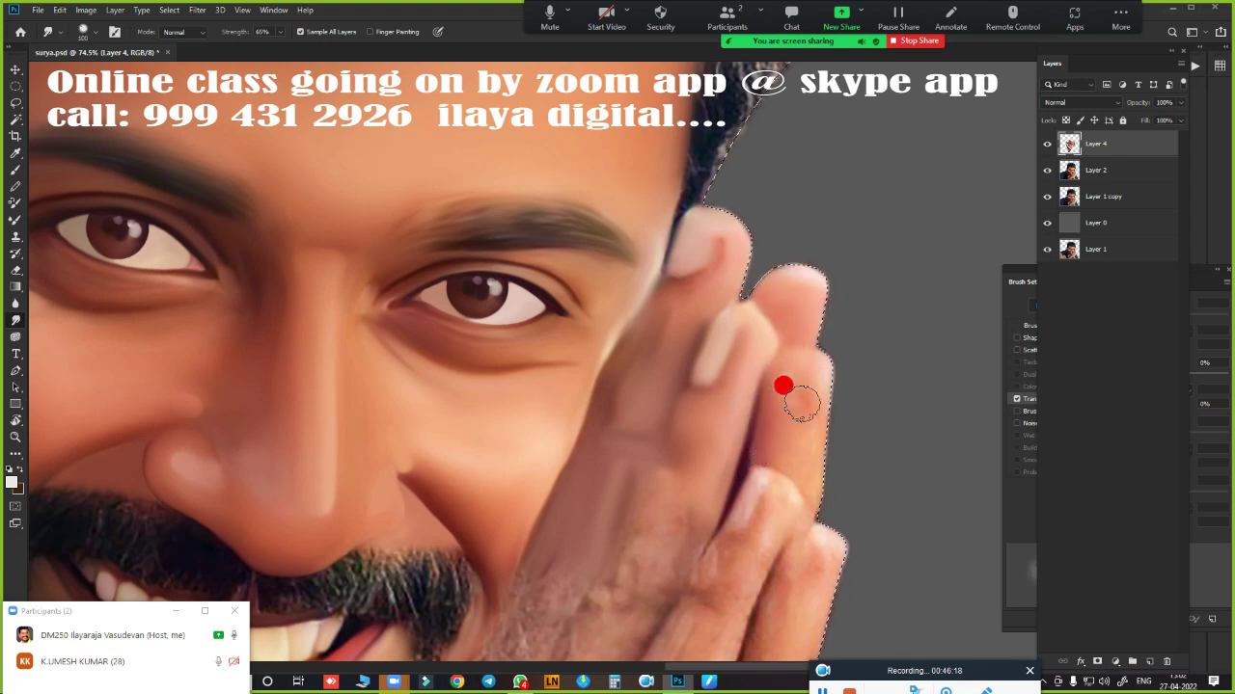
left_click_drag(688, 273, 706, 279)
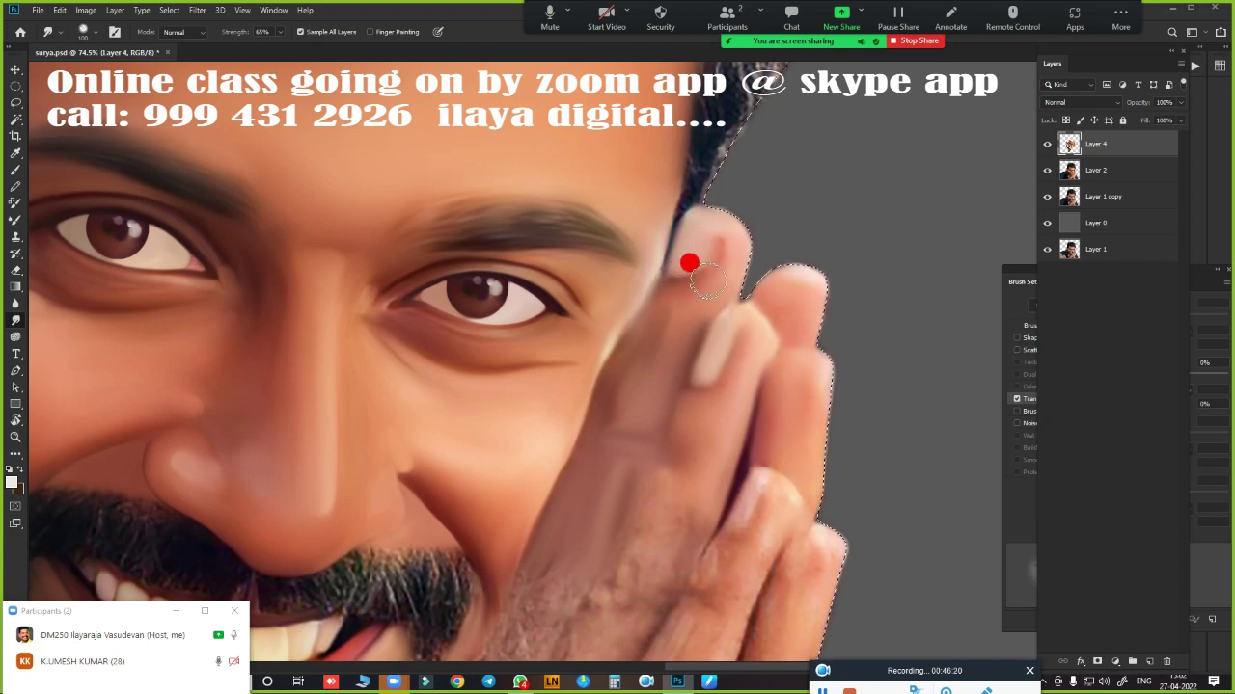
- Smudge the back of the hand, finger creases and finger edges into soft skin
scroll(696, 274, "down", 3)
scroll(736, 193, "down", 1)
scroll(703, 289, "down", 1)
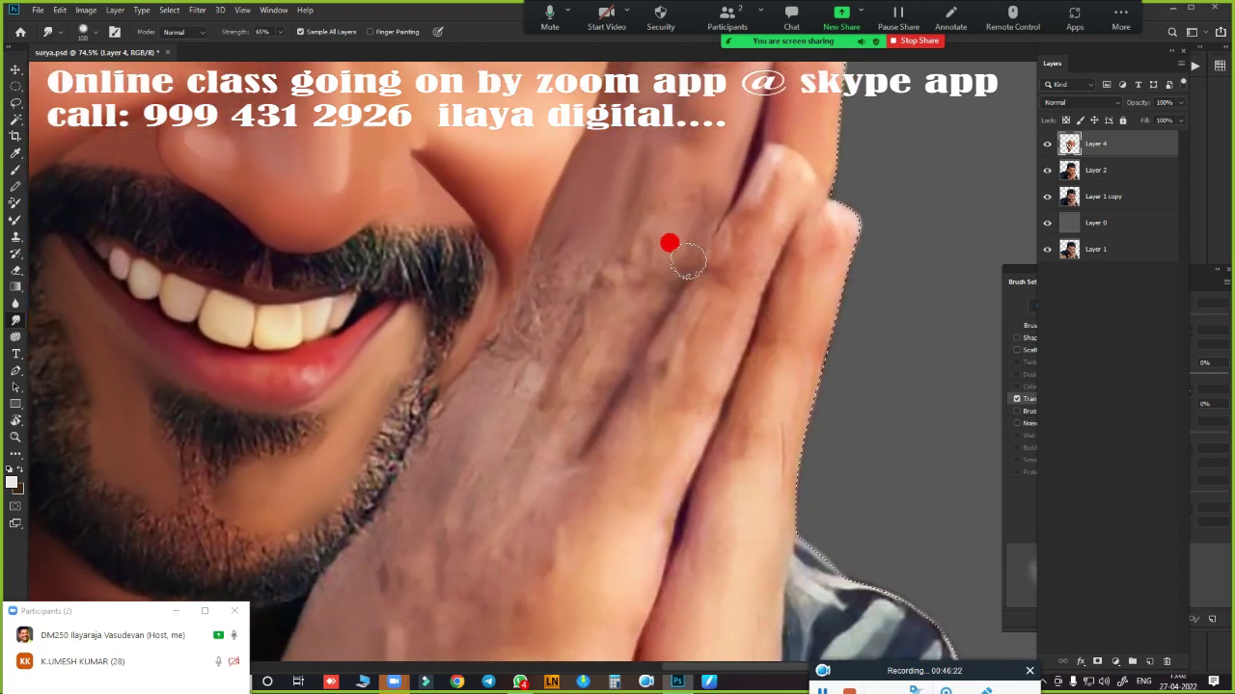
left_click_drag(642, 281, 656, 140)
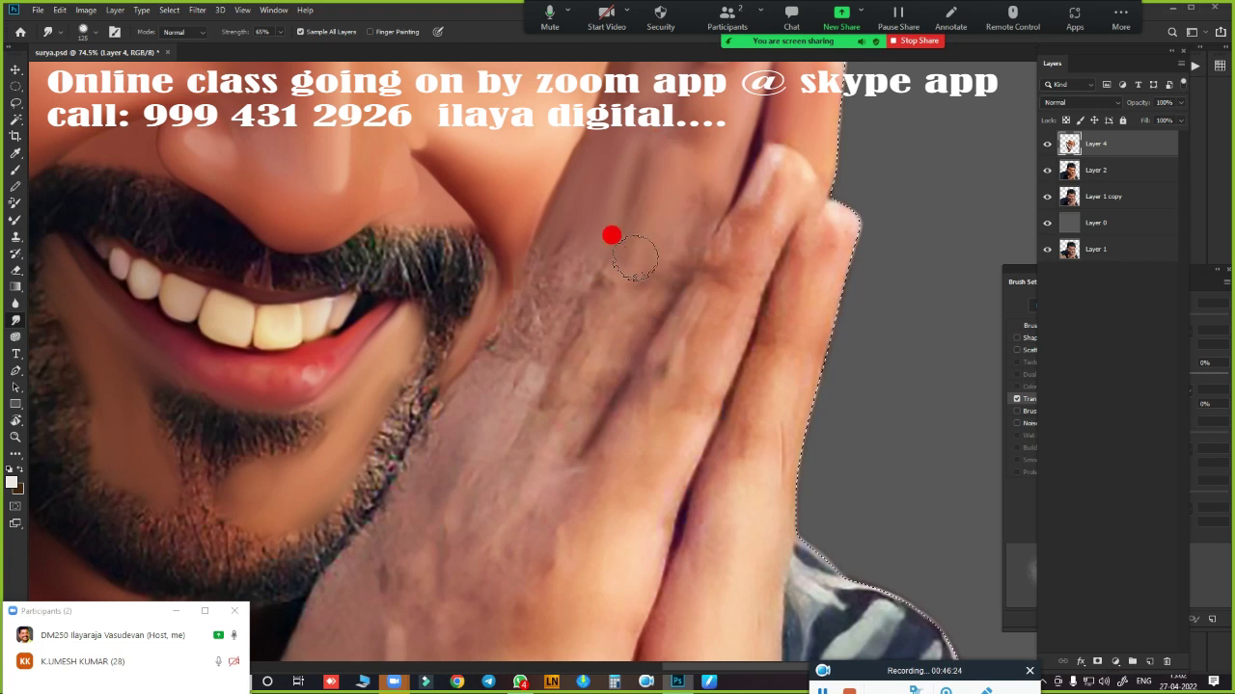
mouse_move(633, 257)
left_mouse_down()
mouse_move(695, 209)
mouse_move(684, 193)
mouse_move(656, 217)
mouse_move(713, 124)
mouse_move(564, 304)
mouse_move(554, 289)
mouse_move(490, 384)
mouse_move(554, 258)
mouse_move(510, 372)
mouse_move(634, 298)
mouse_move(532, 441)
mouse_move(556, 419)
mouse_move(498, 366)
mouse_move(493, 398)
mouse_move(634, 212)
mouse_move(609, 178)
left_mouse_up()
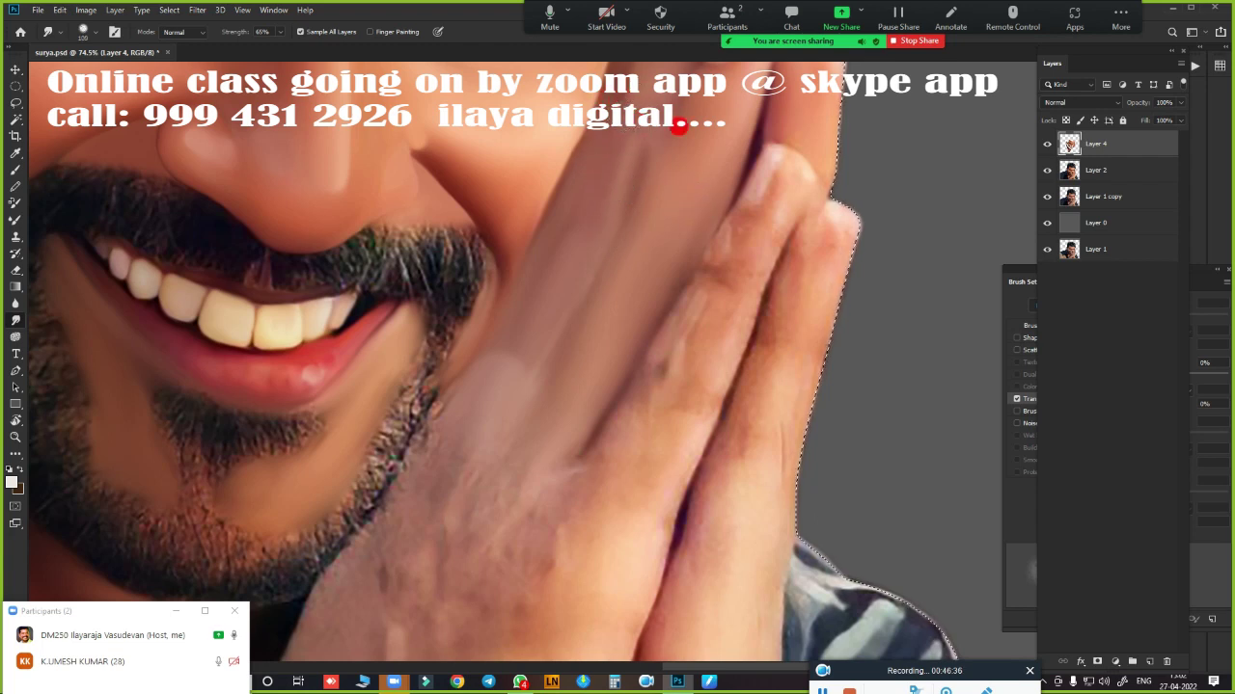
left_click_drag(699, 156, 676, 240)
mouse_move(725, 369)
left_mouse_down()
mouse_move(703, 302)
mouse_move(612, 435)
mouse_move(724, 338)
mouse_move(681, 380)
mouse_move(697, 388)
mouse_move(722, 262)
mouse_move(778, 188)
left_mouse_up()
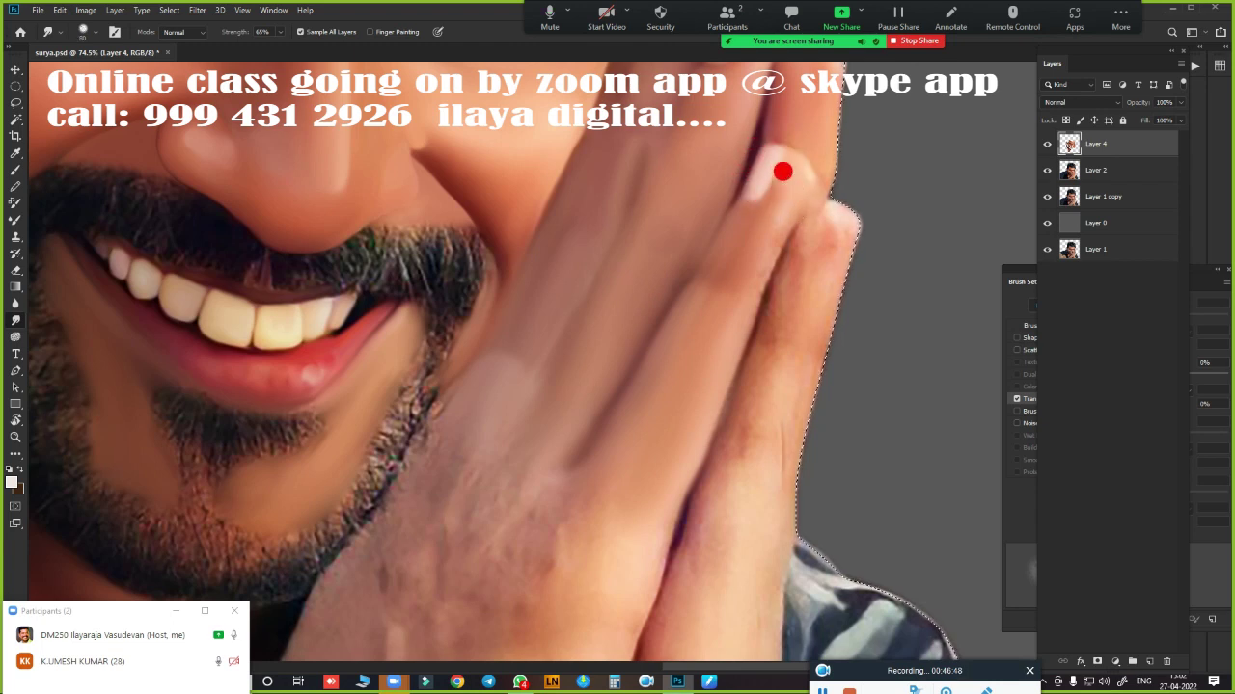
mouse_move(782, 171)
left_mouse_down()
mouse_move(769, 245)
mouse_move(779, 331)
mouse_move(806, 224)
mouse_move(824, 253)
mouse_move(797, 232)
mouse_move(758, 281)
left_mouse_up()
mouse_move(743, 397)
left_mouse_down()
mouse_move(749, 435)
mouse_move(789, 417)
left_mouse_up()
mouse_move(813, 307)
left_mouse_down()
mouse_move(813, 245)
mouse_move(661, 502)
mouse_move(768, 257)
mouse_move(814, 372)
mouse_move(796, 309)
mouse_move(772, 377)
mouse_move(746, 340)
mouse_move(758, 320)
mouse_move(708, 276)
mouse_move(720, 318)
mouse_move(665, 293)
mouse_move(597, 412)
left_mouse_up()
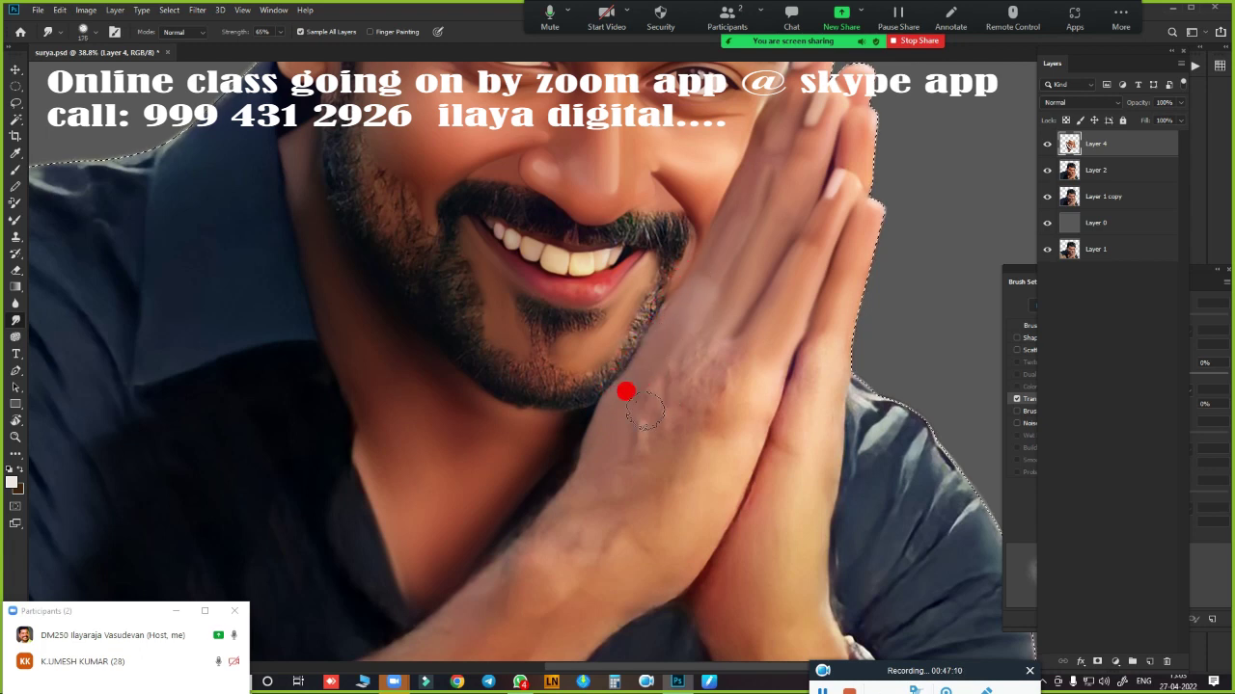
- Smudge the lower hand, wrists and hand edges into soft blended skin tones
mouse_move(644, 411)
left_mouse_down()
mouse_move(598, 439)
mouse_move(604, 480)
mouse_move(640, 450)
mouse_move(661, 399)
mouse_move(694, 385)
left_mouse_up()
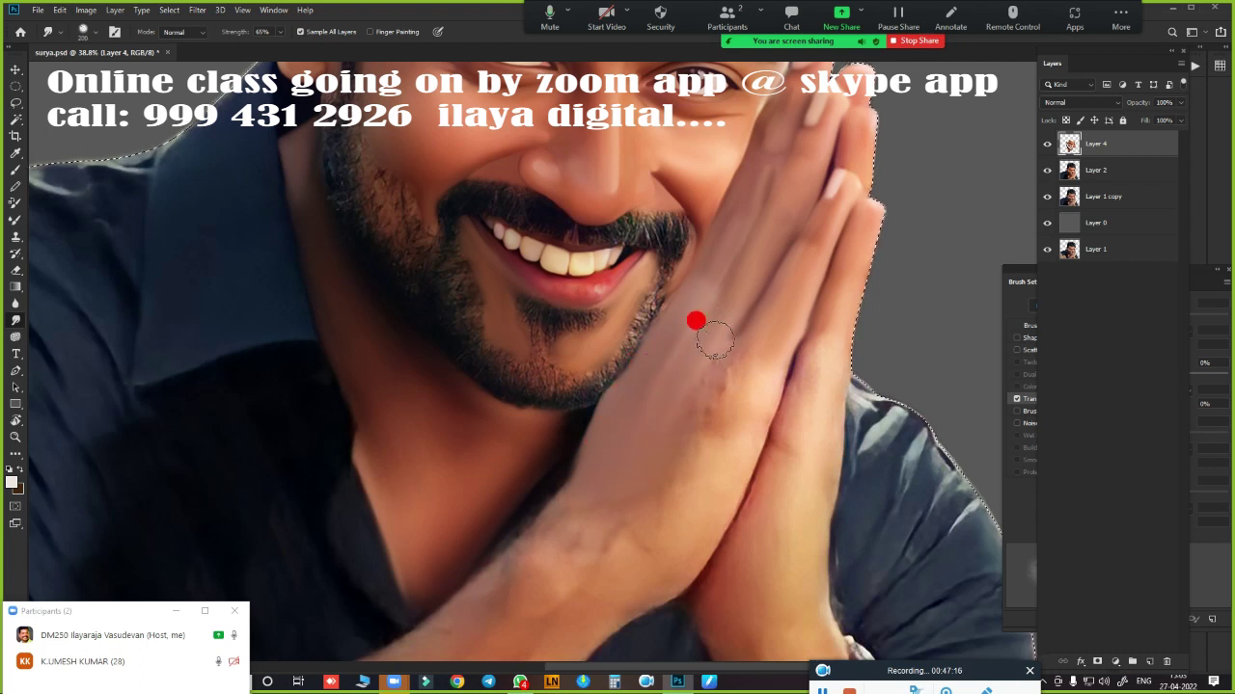
mouse_move(687, 310)
left_mouse_down()
mouse_move(696, 293)
mouse_move(747, 358)
mouse_move(738, 340)
mouse_move(711, 408)
mouse_move(763, 361)
mouse_move(733, 433)
mouse_move(656, 531)
mouse_move(724, 454)
mouse_move(576, 515)
mouse_move(608, 475)
mouse_move(539, 527)
left_mouse_up()
left_click_drag(545, 466, 468, 599)
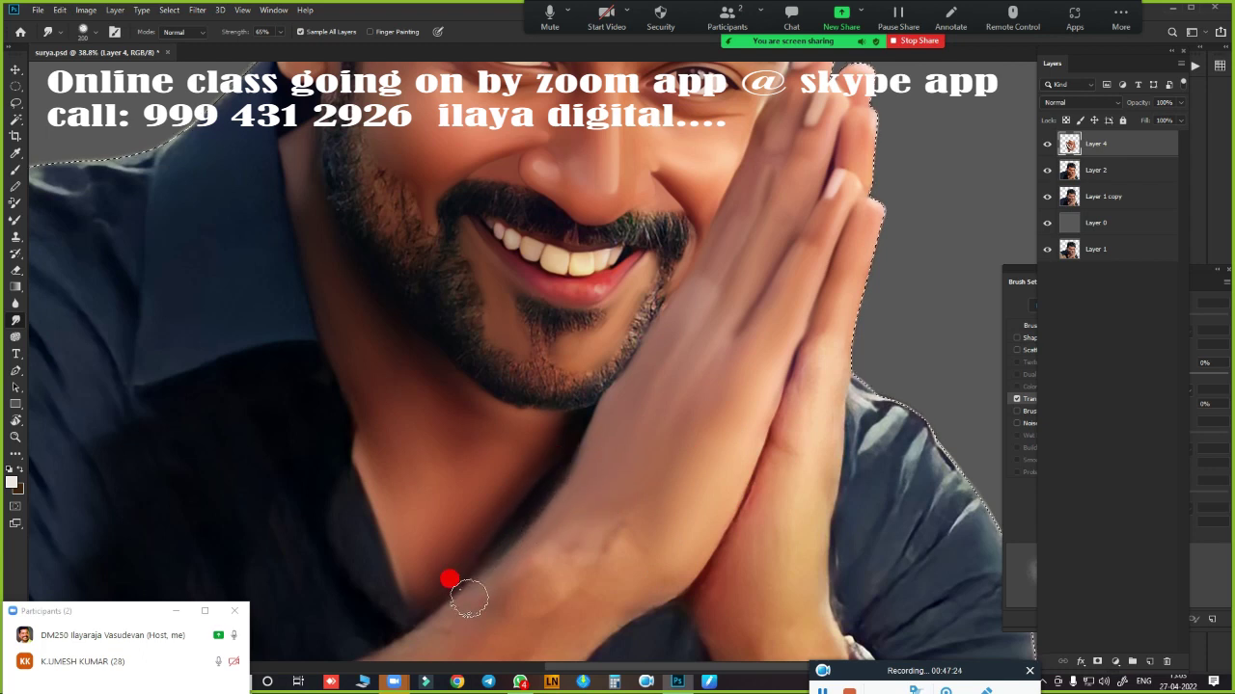
mouse_move(569, 467)
left_mouse_down()
mouse_move(507, 524)
mouse_move(595, 521)
left_mouse_up()
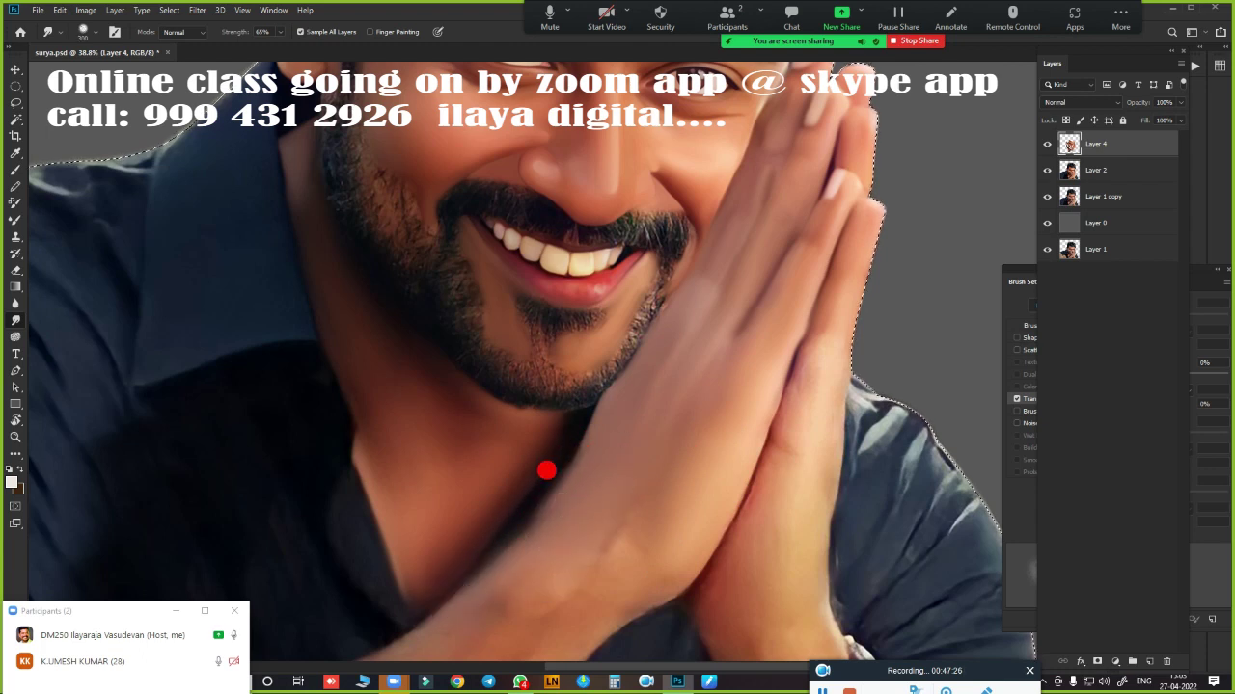
left_click_drag(546, 470, 515, 521)
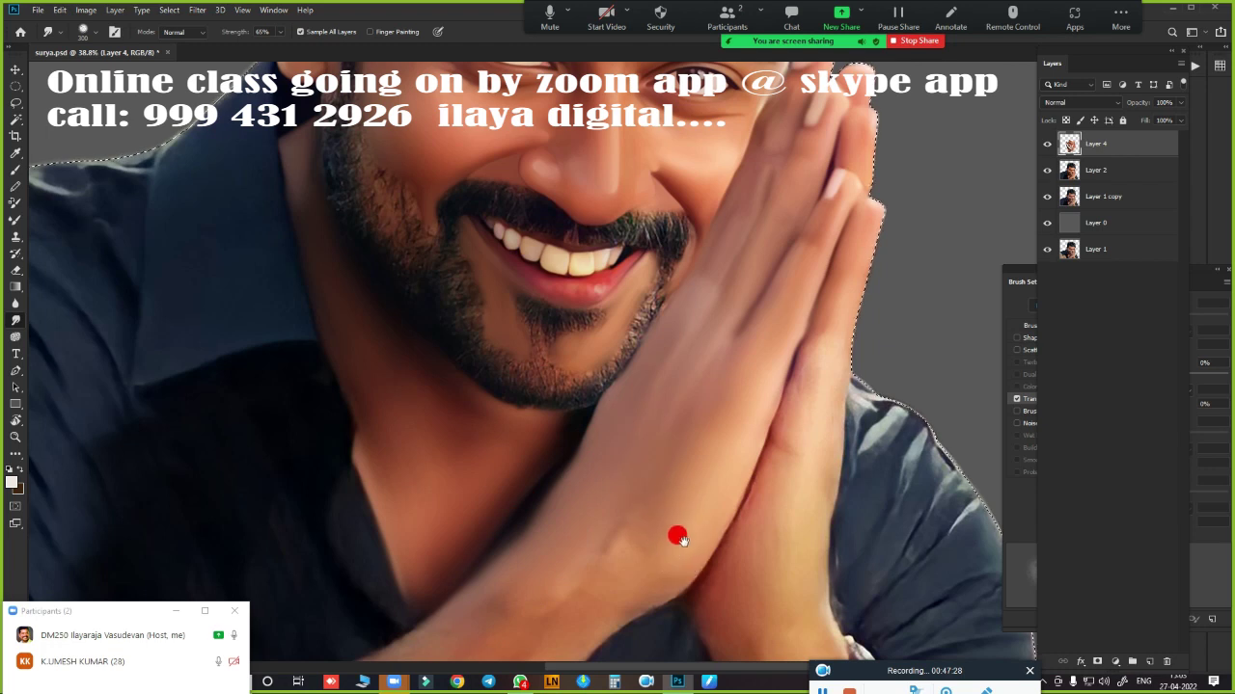
left_click_drag(675, 535, 733, 295)
mouse_move(566, 290)
left_mouse_down()
mouse_move(604, 259)
mouse_move(421, 427)
mouse_move(450, 393)
mouse_move(656, 300)
mouse_move(678, 325)
mouse_move(560, 398)
mouse_move(576, 433)
mouse_move(606, 405)
mouse_move(473, 579)
mouse_move(499, 485)
mouse_move(485, 496)
mouse_move(508, 485)
mouse_move(434, 543)
left_mouse_up()
mouse_move(619, 529)
left_mouse_down()
mouse_move(592, 518)
mouse_move(601, 496)
mouse_move(611, 601)
mouse_move(631, 562)
mouse_move(650, 585)
mouse_move(620, 479)
mouse_move(680, 590)
mouse_move(644, 390)
mouse_move(628, 369)
mouse_move(595, 435)
mouse_move(645, 273)
mouse_move(684, 221)
mouse_move(684, 281)
left_mouse_up()
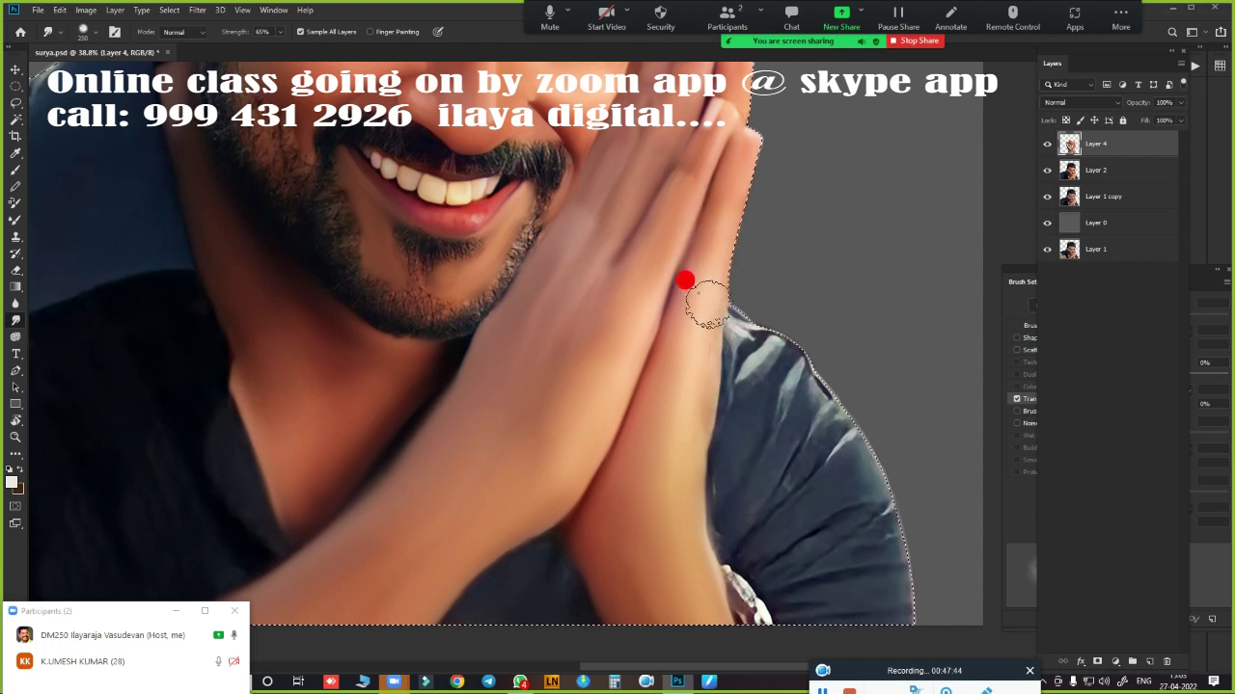
mouse_move(663, 368)
left_mouse_down()
mouse_move(689, 248)
mouse_move(661, 477)
mouse_move(681, 570)
mouse_move(639, 289)
mouse_move(686, 553)
mouse_move(642, 444)
mouse_move(697, 530)
left_mouse_up()
- Zoom around the mouth and add a new Layer 5 above Layer 4
scroll(699, 532, "down", 5)
scroll(711, 463, "up", 4)
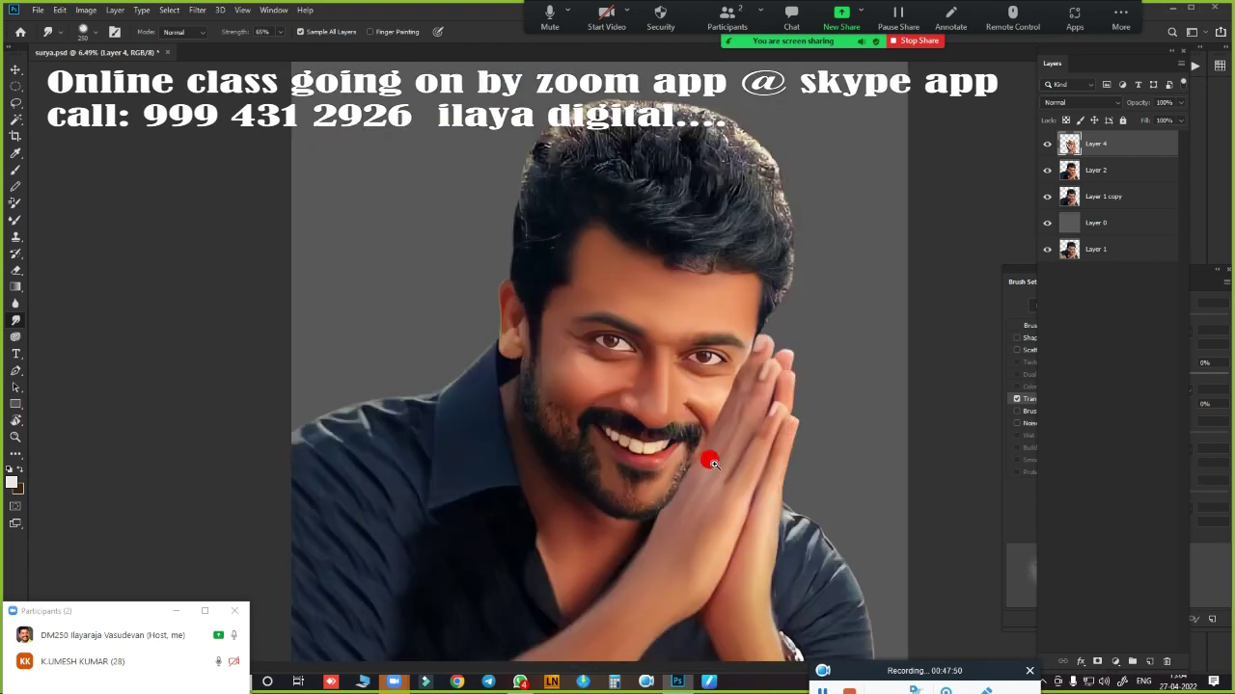
scroll(739, 469, "up", 1)
scroll(740, 481, "up", 2)
scroll(740, 481, "up", 2)
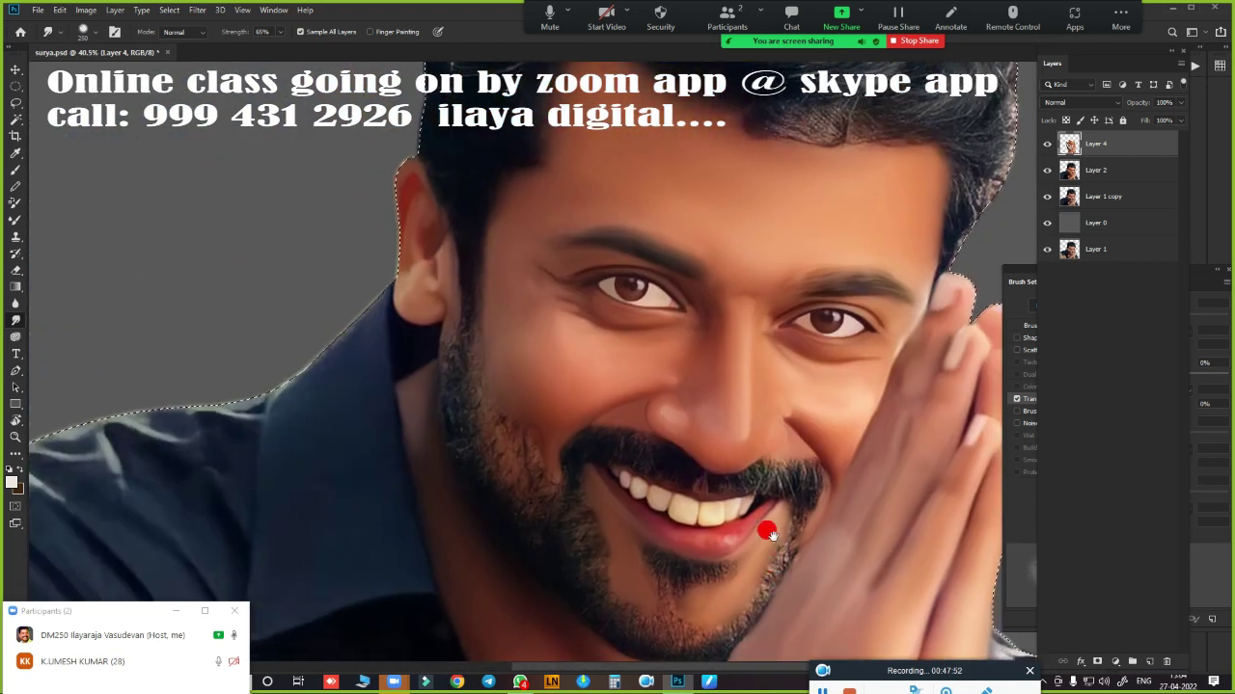
scroll(669, 284, "down", 2)
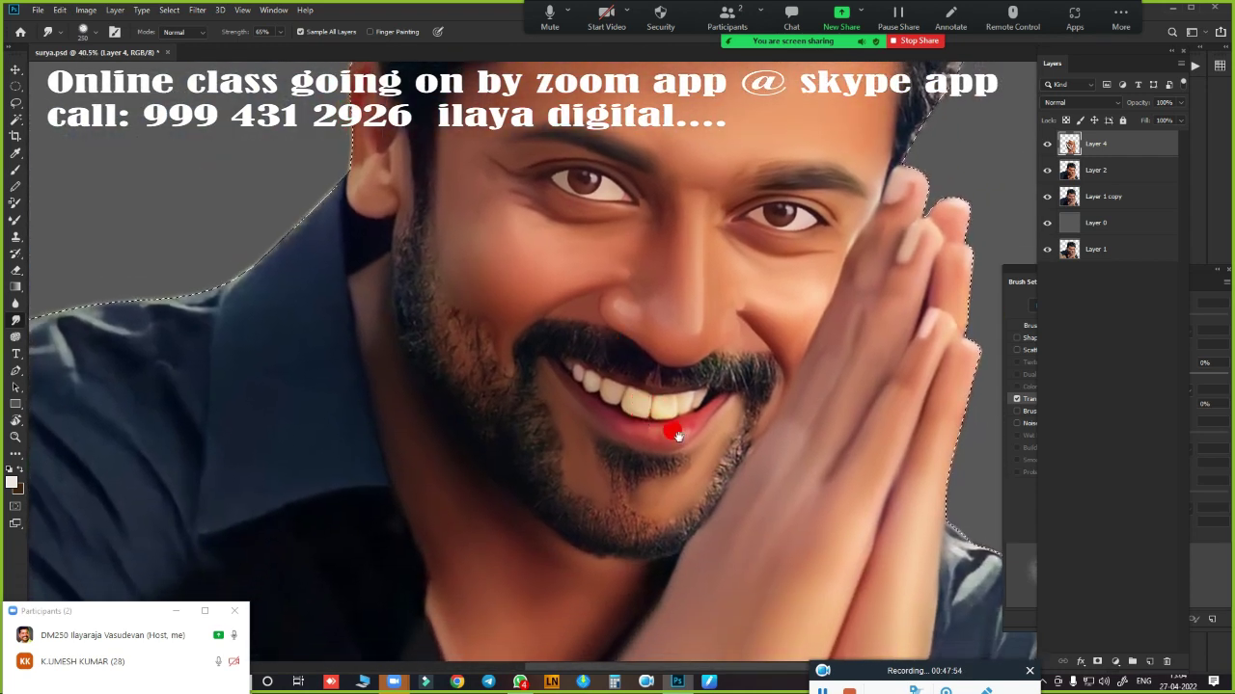
scroll(681, 427, "up", 2)
scroll(694, 427, "up", 1)
scroll(709, 405, "up", 1)
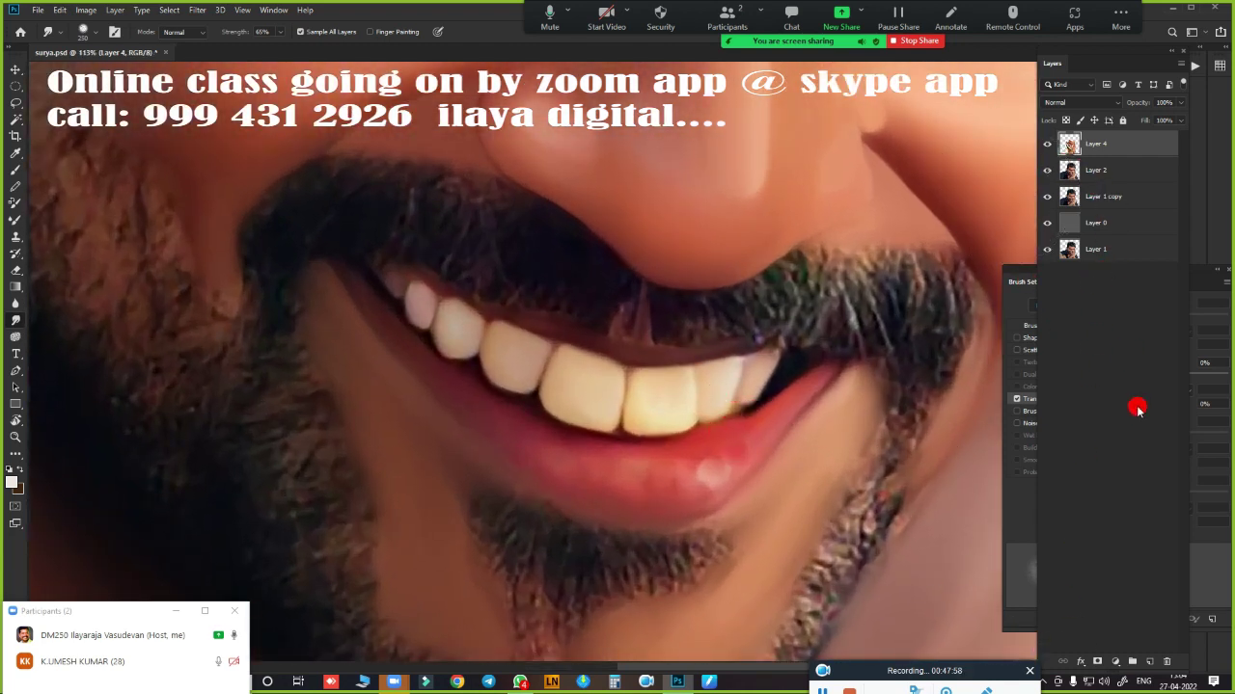
left_click(1148, 662)
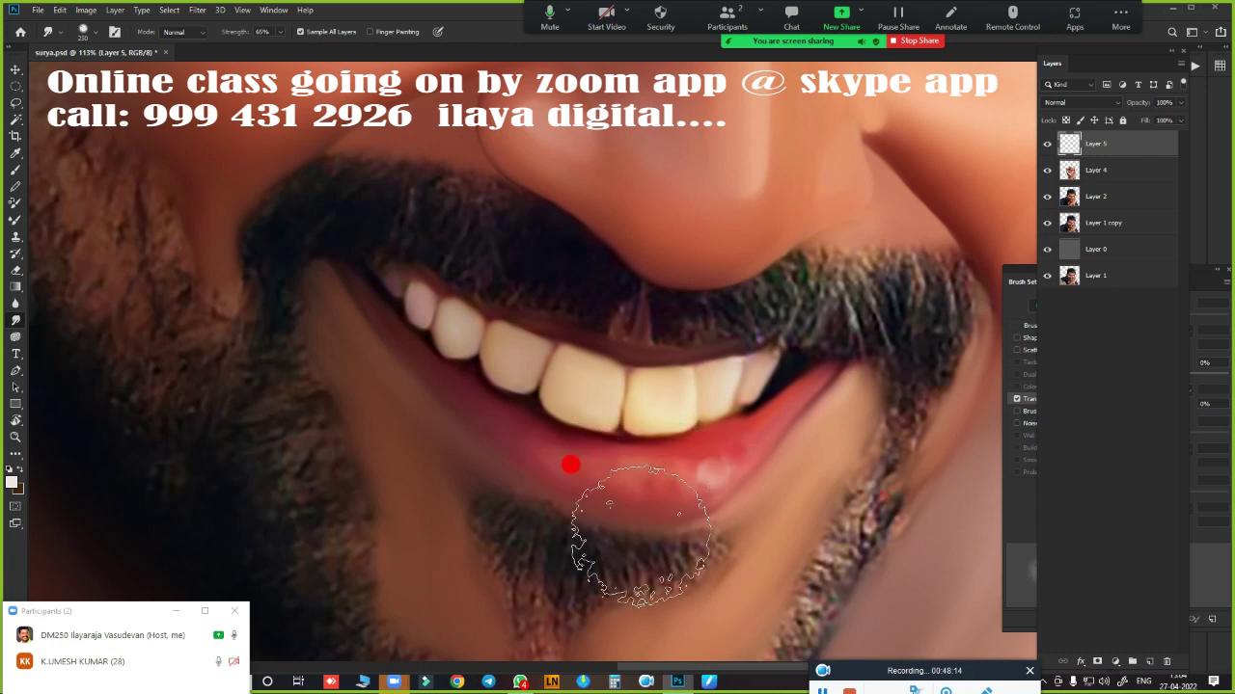
- Rotate the canvas view to -19° and zoom to 194% on the moustache
scroll(675, 442, "down", 3)
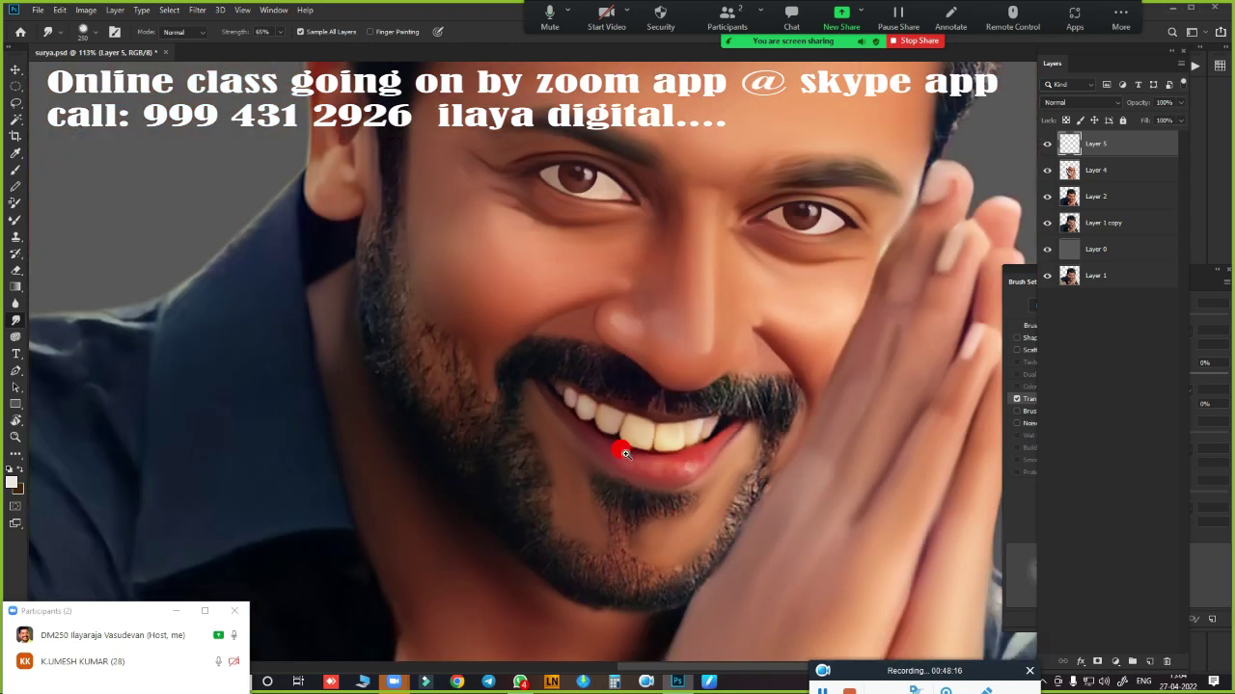
scroll(665, 444, "up", 4)
scroll(709, 455, "up", 3)
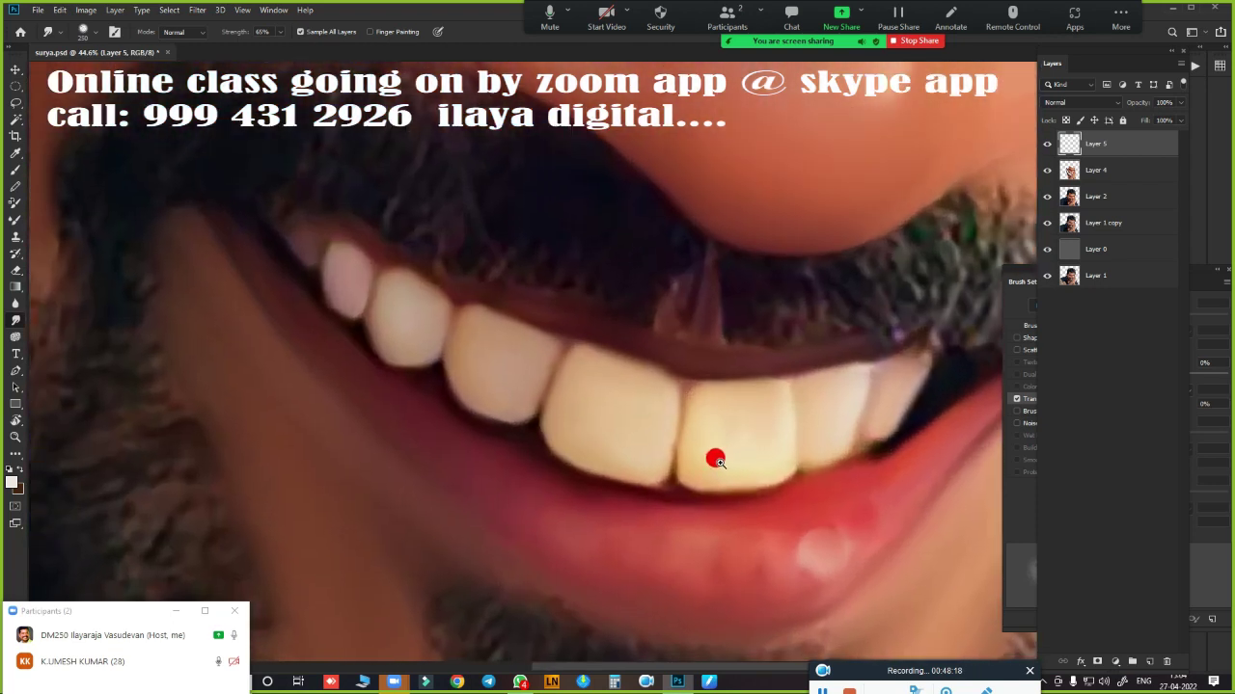
scroll(613, 362, "down", 2)
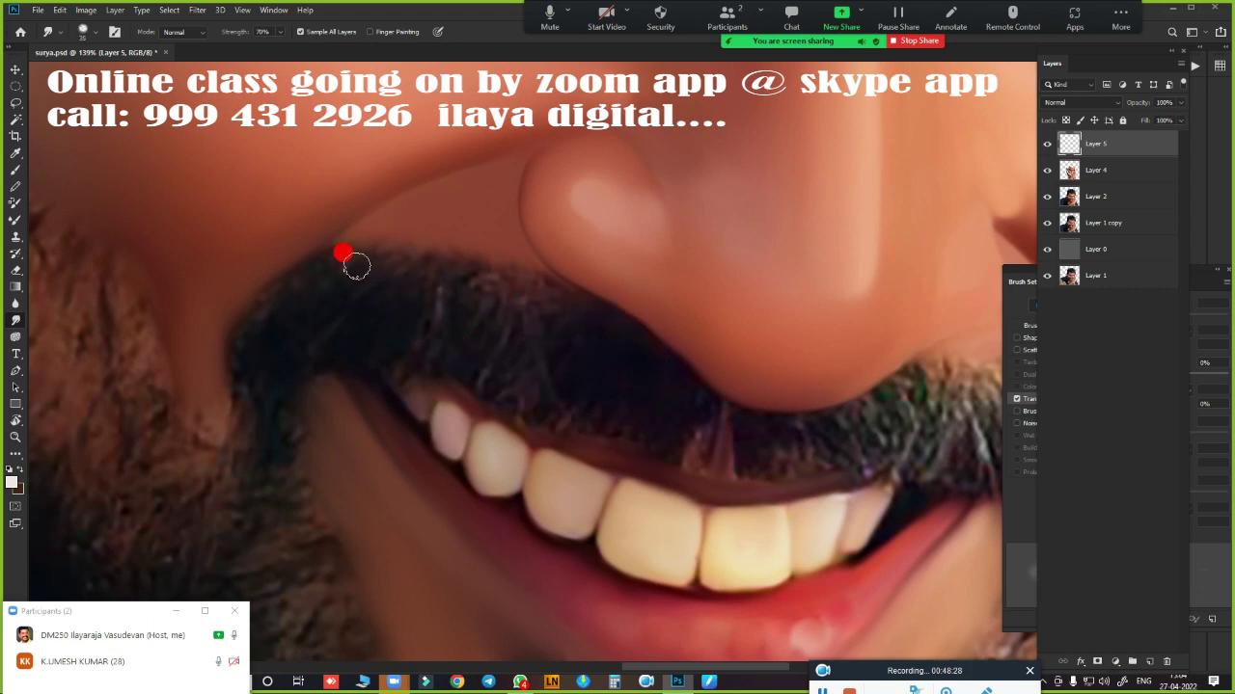
scroll(609, 386, "down", 5)
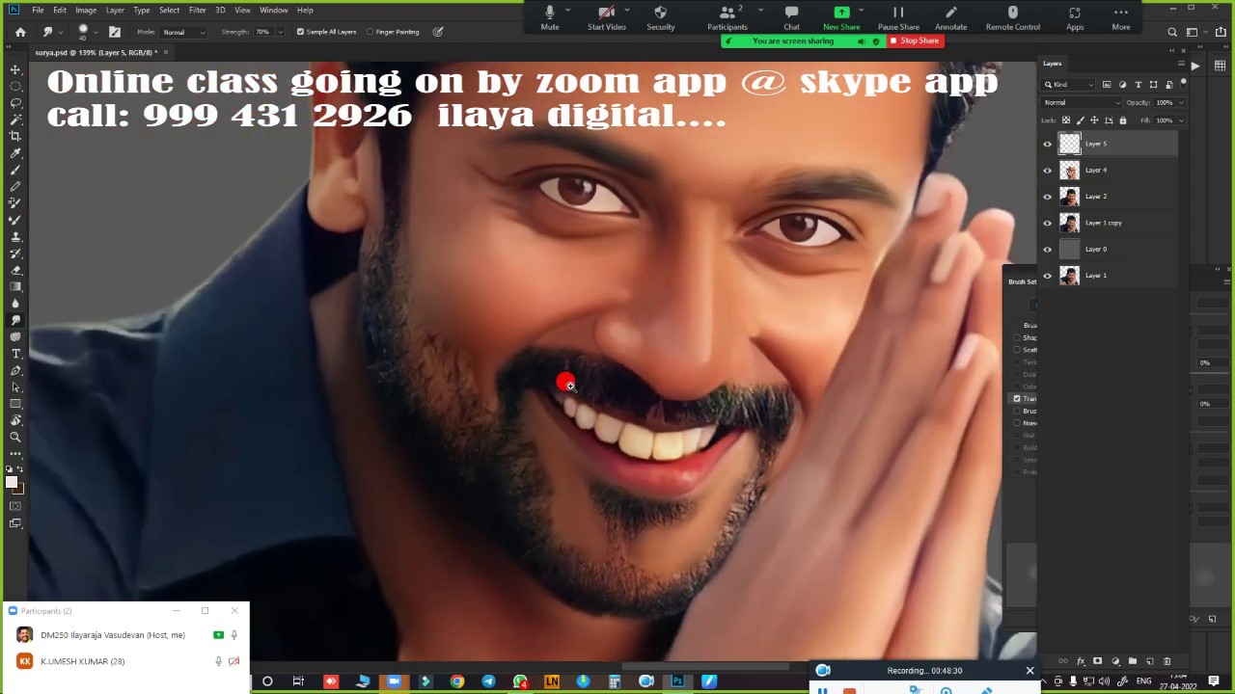
scroll(562, 377, "up", 3)
left_click_drag(733, 357, 738, 302)
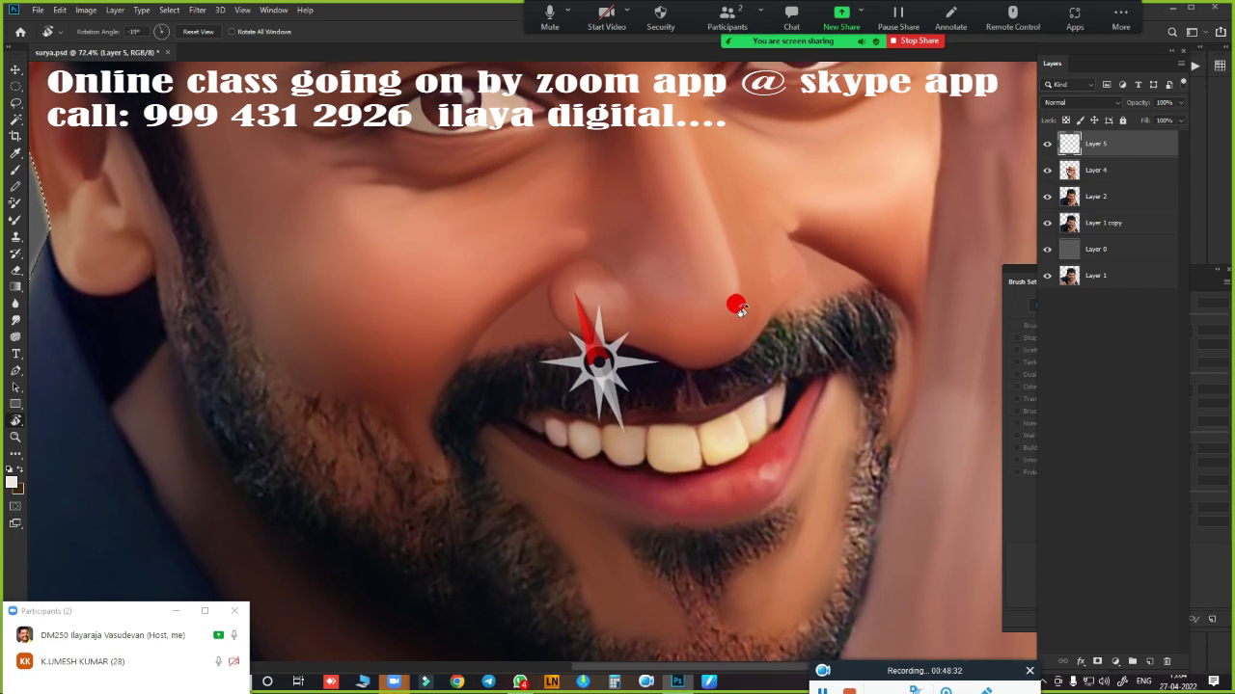
scroll(813, 353, "up", 2)
scroll(841, 386, "up", 2)
scroll(841, 386, "up", 2)
scroll(551, 413, "up", 2)
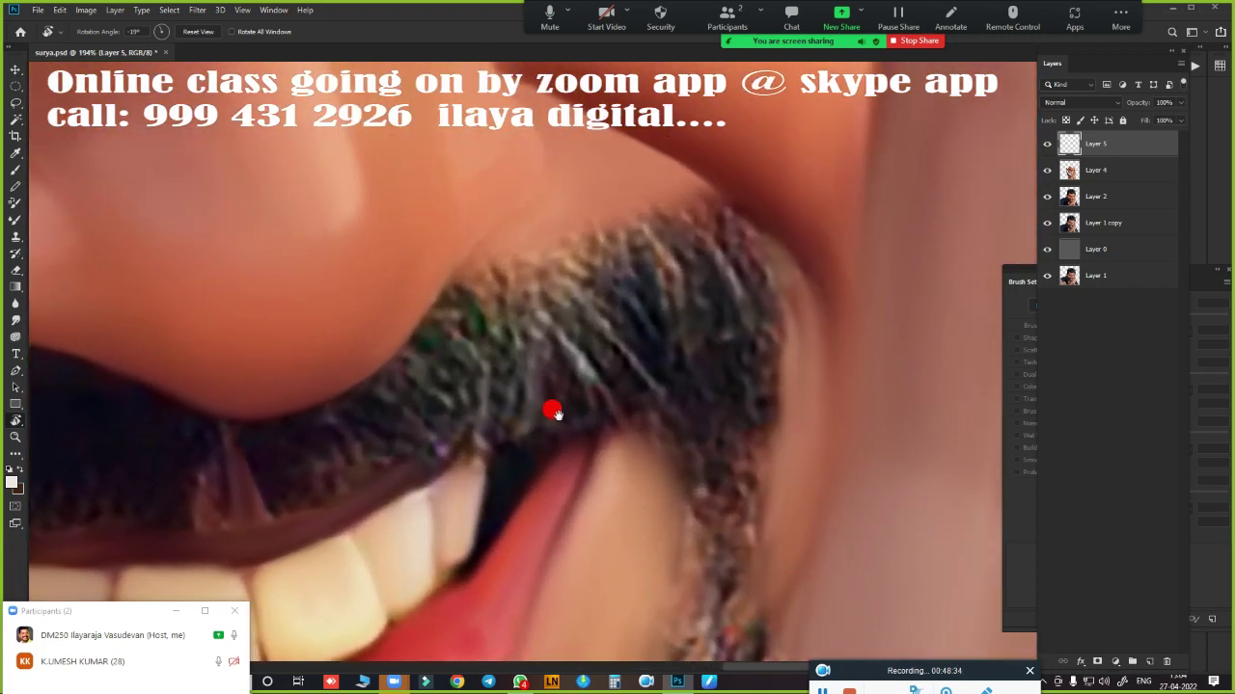
- Smudge the moustache's upper hairs and outer dark strands into the skin and cheek
key("r")
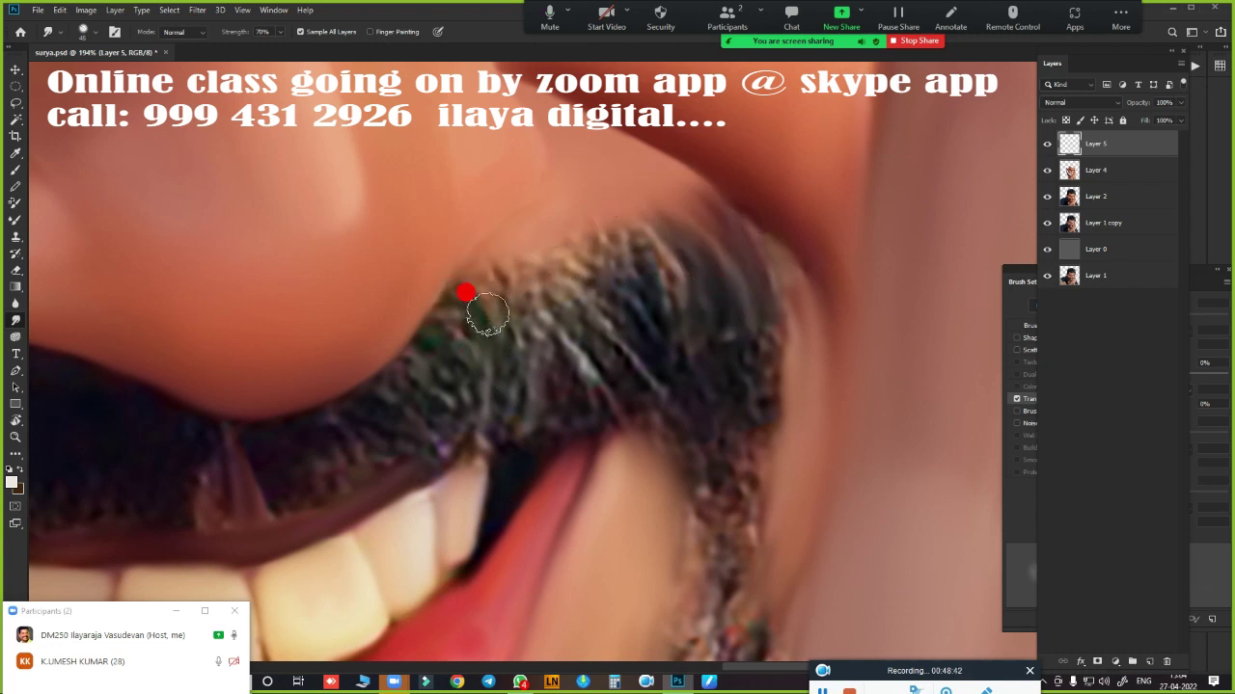
mouse_move(557, 347)
left_mouse_down()
mouse_move(574, 332)
mouse_move(592, 219)
mouse_move(616, 208)
left_mouse_up()
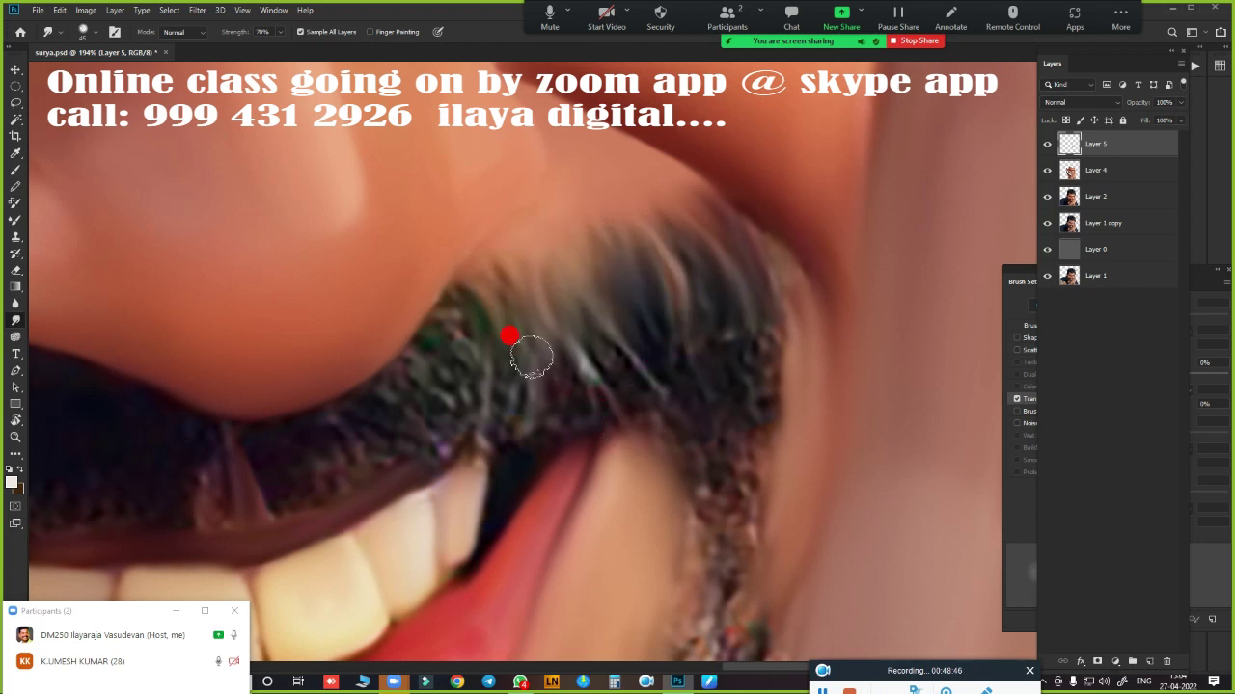
mouse_move(542, 386)
left_mouse_down()
mouse_move(565, 405)
mouse_move(590, 367)
mouse_move(646, 383)
mouse_move(691, 434)
left_mouse_up()
mouse_move(621, 321)
left_mouse_down()
mouse_move(707, 295)
mouse_move(759, 350)
mouse_move(769, 403)
mouse_move(782, 292)
left_mouse_up()
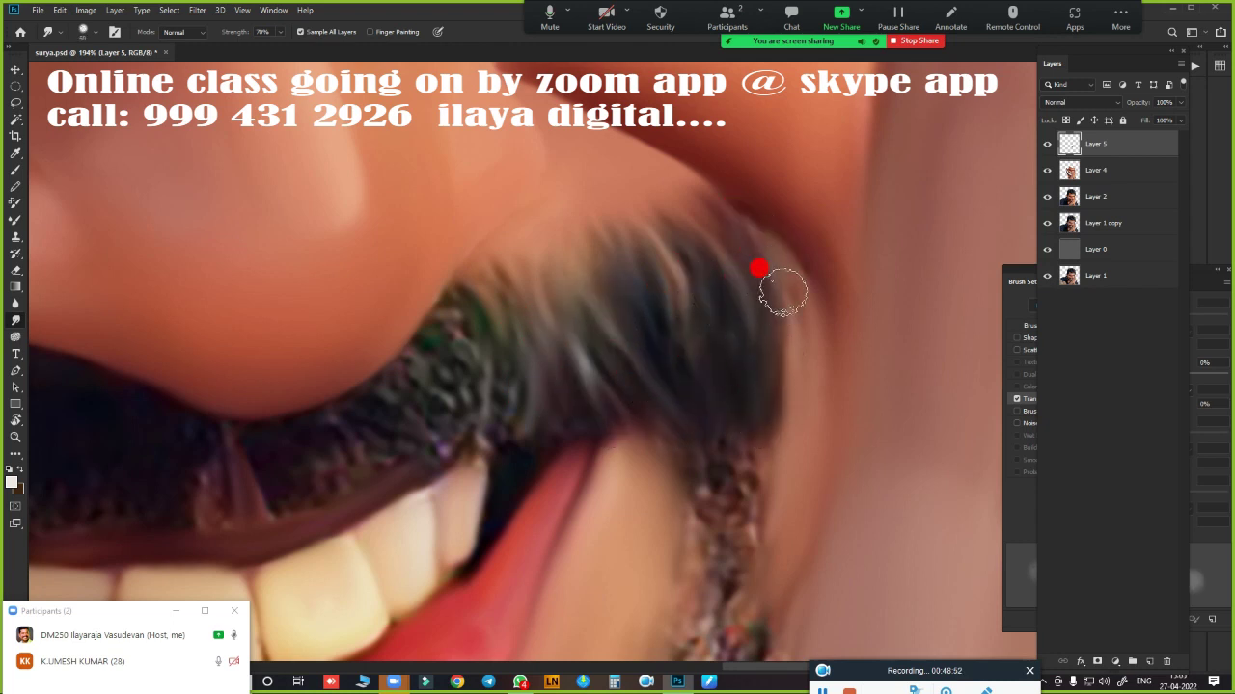
left_click_drag(727, 502, 835, 287)
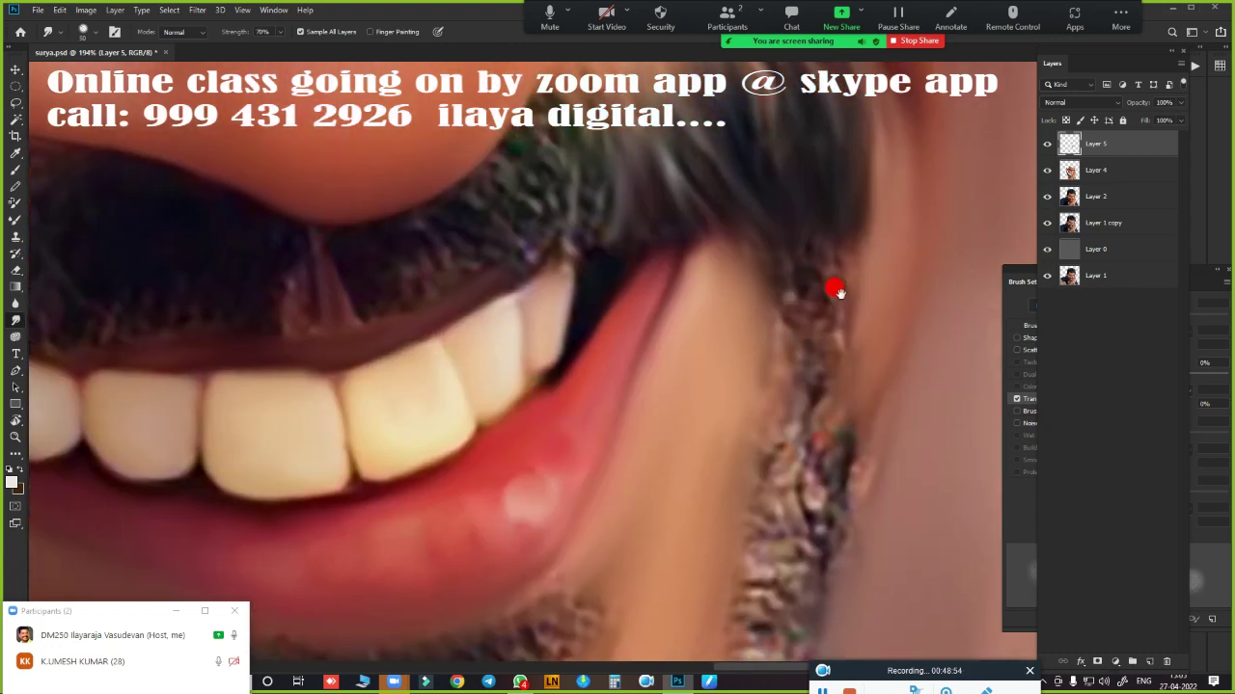
mouse_move(772, 191)
left_mouse_down()
mouse_move(749, 210)
mouse_move(821, 215)
mouse_move(833, 347)
mouse_move(736, 496)
mouse_move(840, 261)
left_mouse_up()
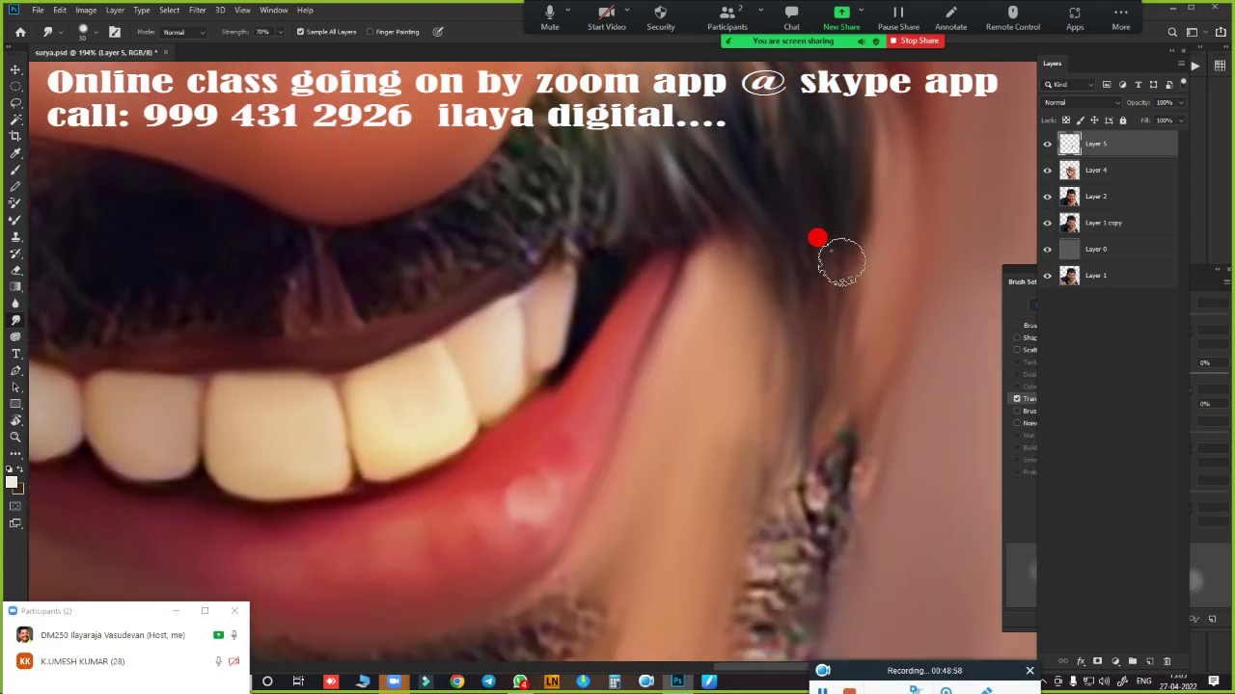
left_click_drag(688, 268, 827, 388)
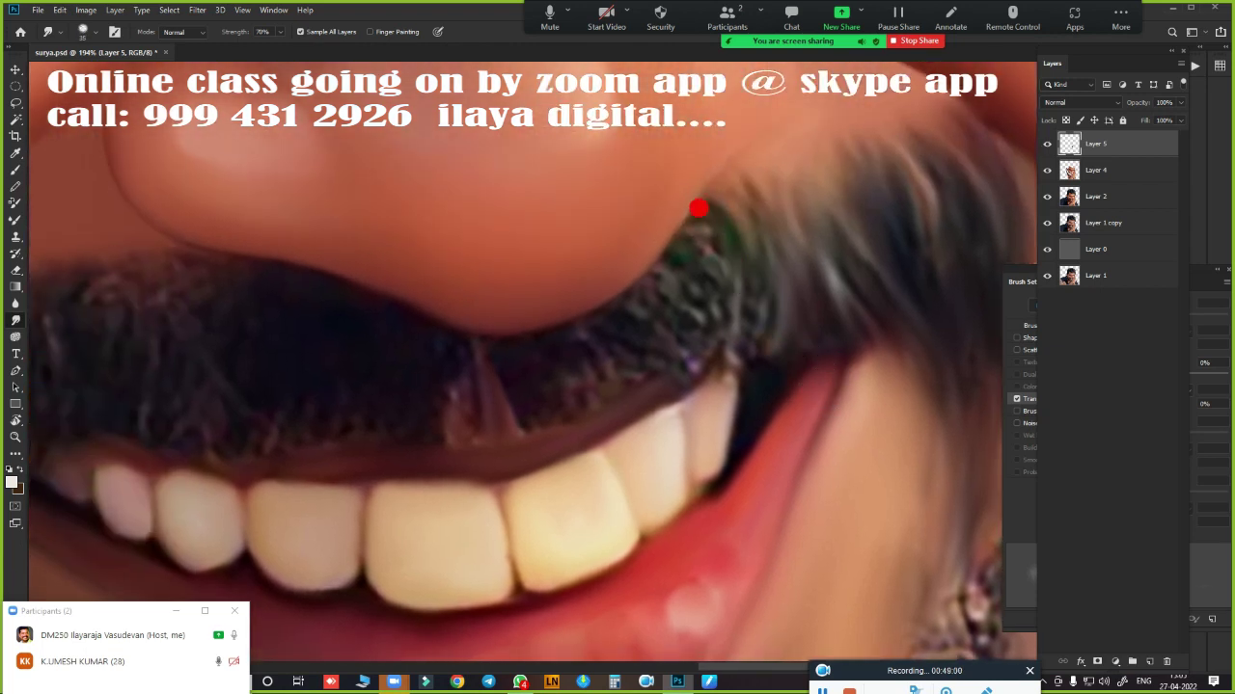
- Soften the moustache along the lip edge, above the teeth, and its top edge
mouse_move(700, 262)
left_mouse_down()
mouse_move(697, 295)
mouse_move(733, 350)
mouse_move(750, 324)
left_mouse_up()
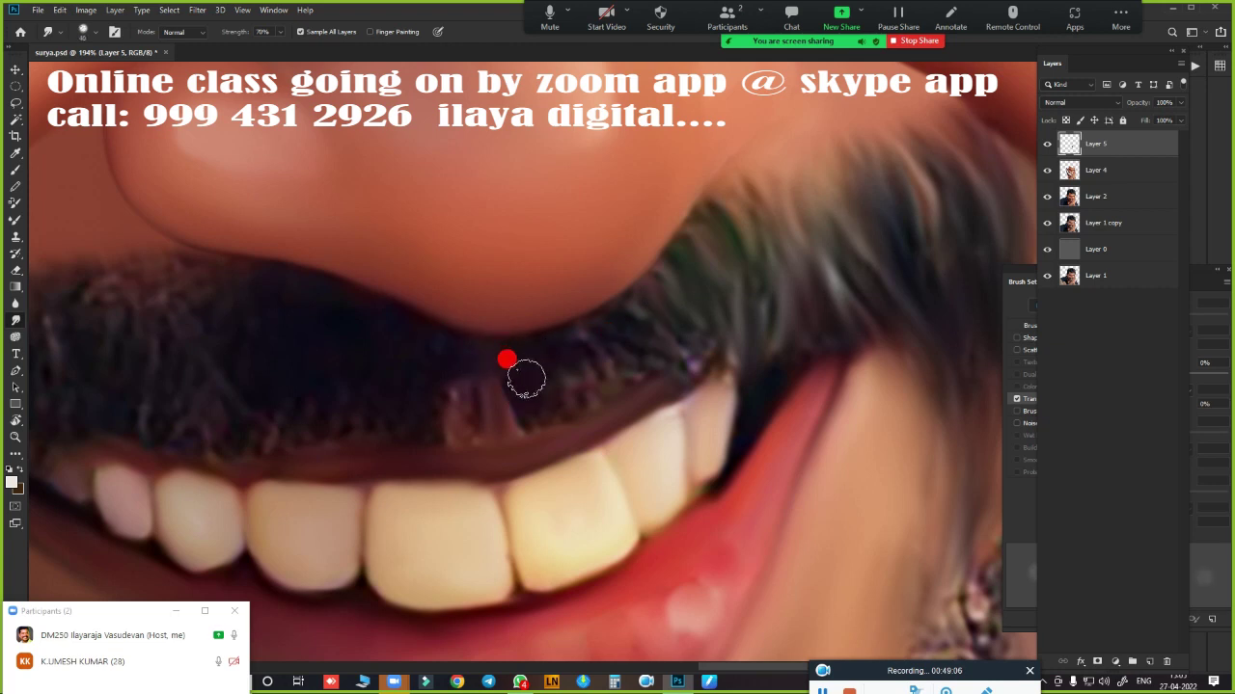
left_click_drag(525, 378, 528, 383)
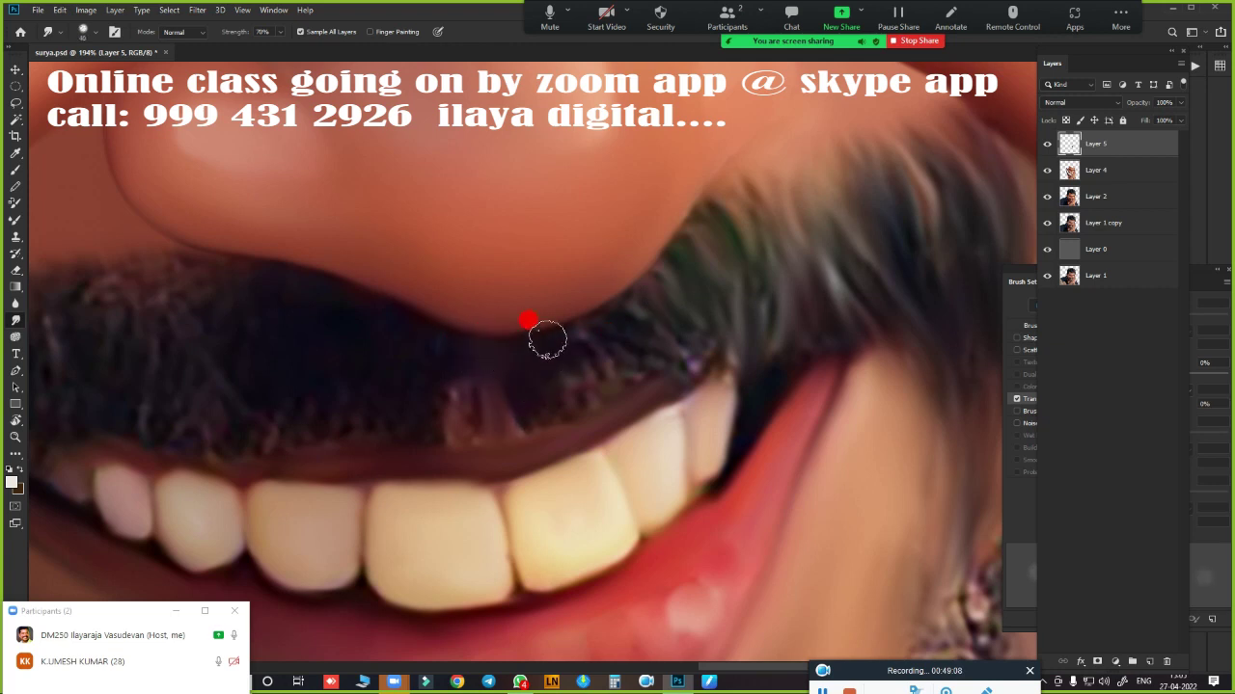
mouse_move(632, 310)
left_mouse_down()
mouse_move(546, 418)
mouse_move(582, 361)
mouse_move(604, 362)
left_mouse_up()
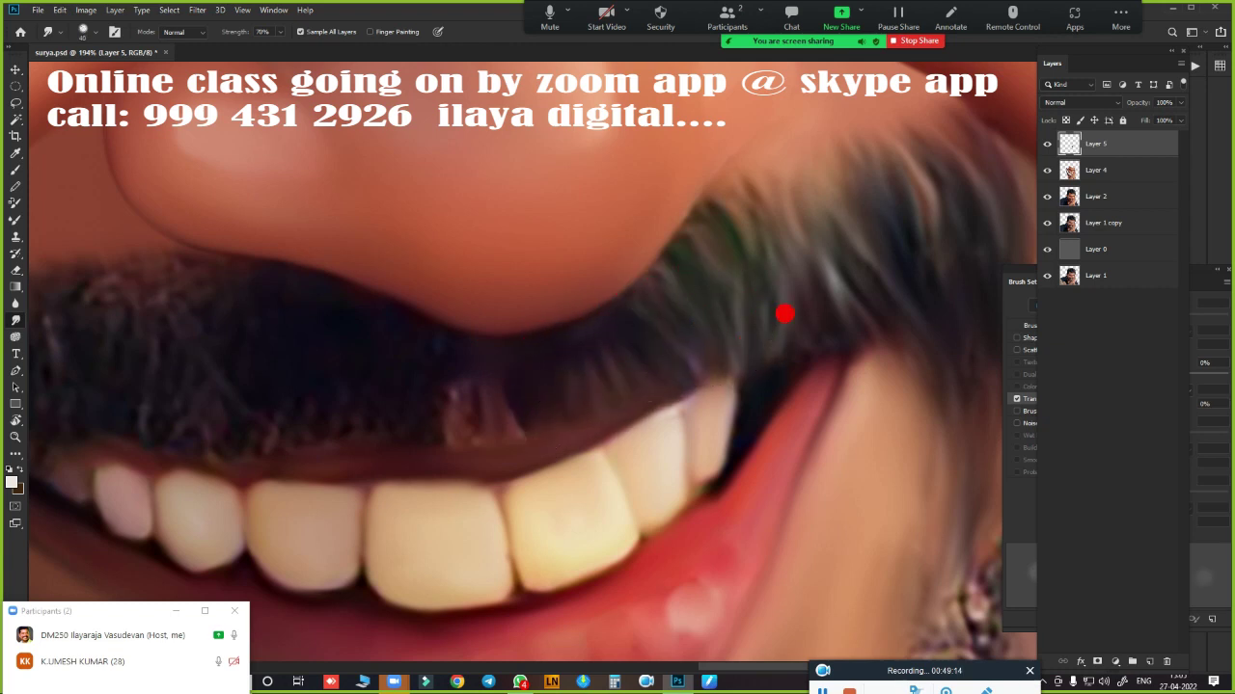
left_click_drag(425, 427, 479, 421)
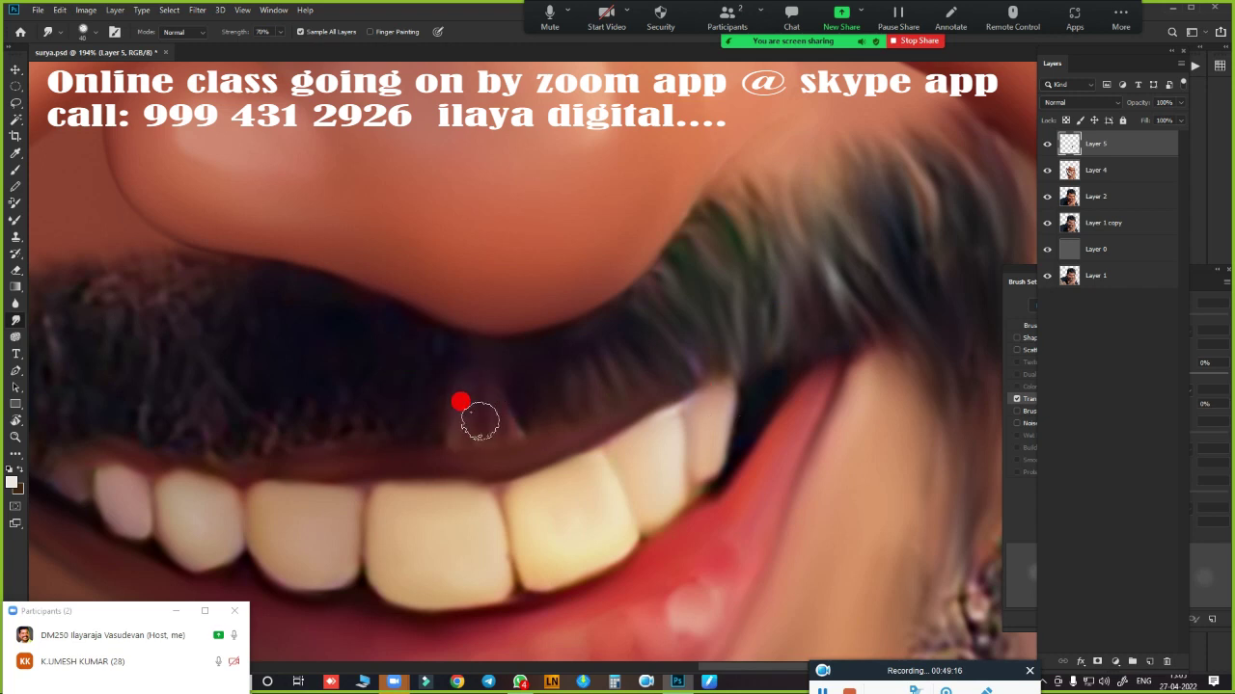
mouse_move(438, 343)
left_mouse_down()
mouse_move(283, 391)
mouse_move(422, 466)
left_mouse_up()
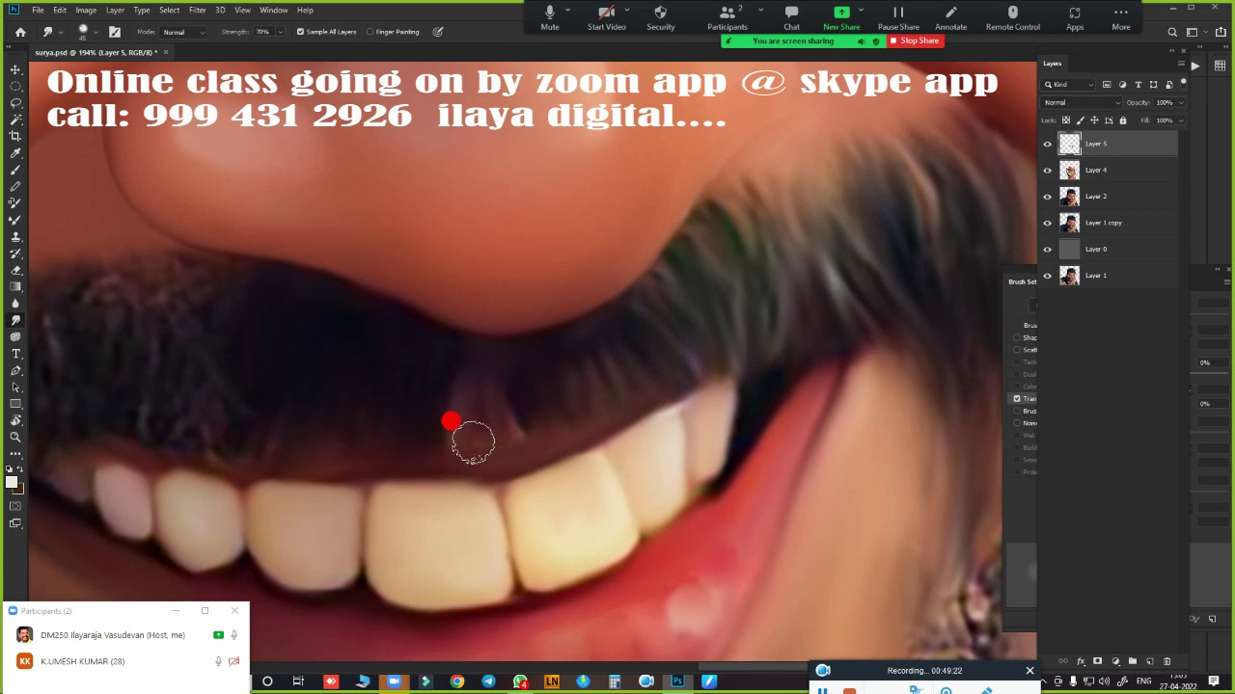
mouse_move(451, 422)
left_mouse_down()
mouse_move(466, 386)
mouse_move(531, 422)
mouse_move(662, 421)
mouse_move(647, 370)
left_mouse_up()
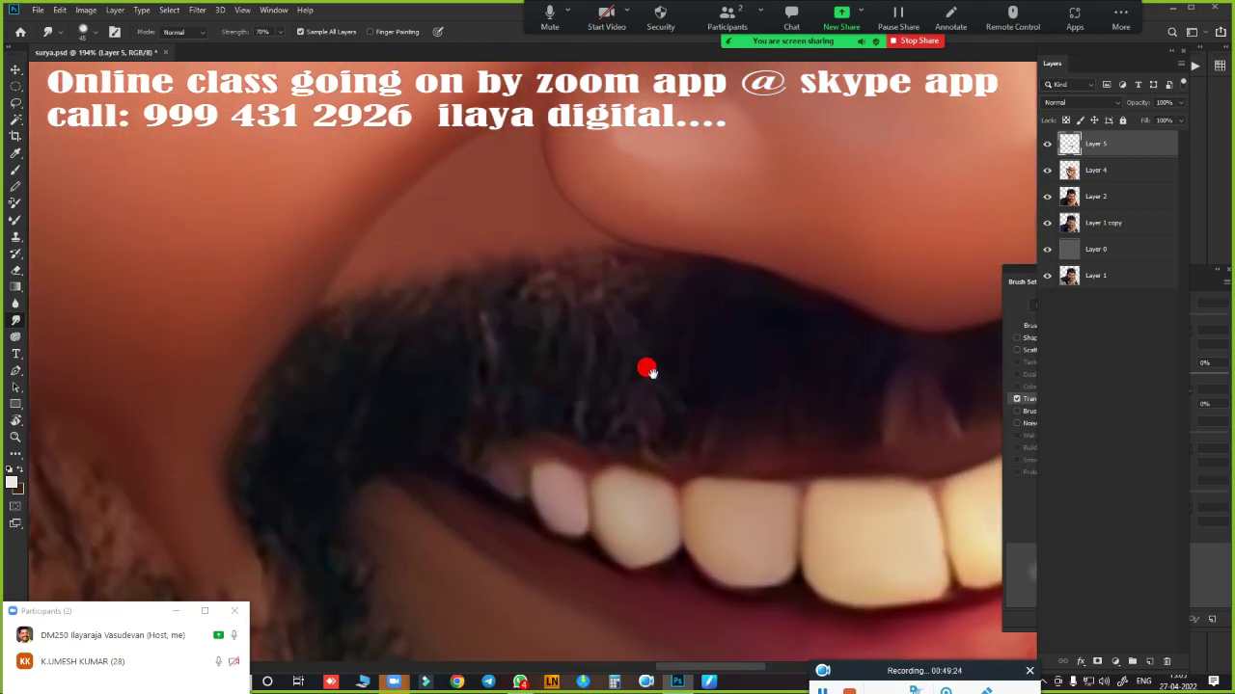
mouse_move(343, 304)
left_mouse_down()
mouse_move(383, 264)
mouse_move(440, 254)
mouse_move(457, 276)
mouse_move(457, 313)
mouse_move(538, 367)
left_mouse_up()
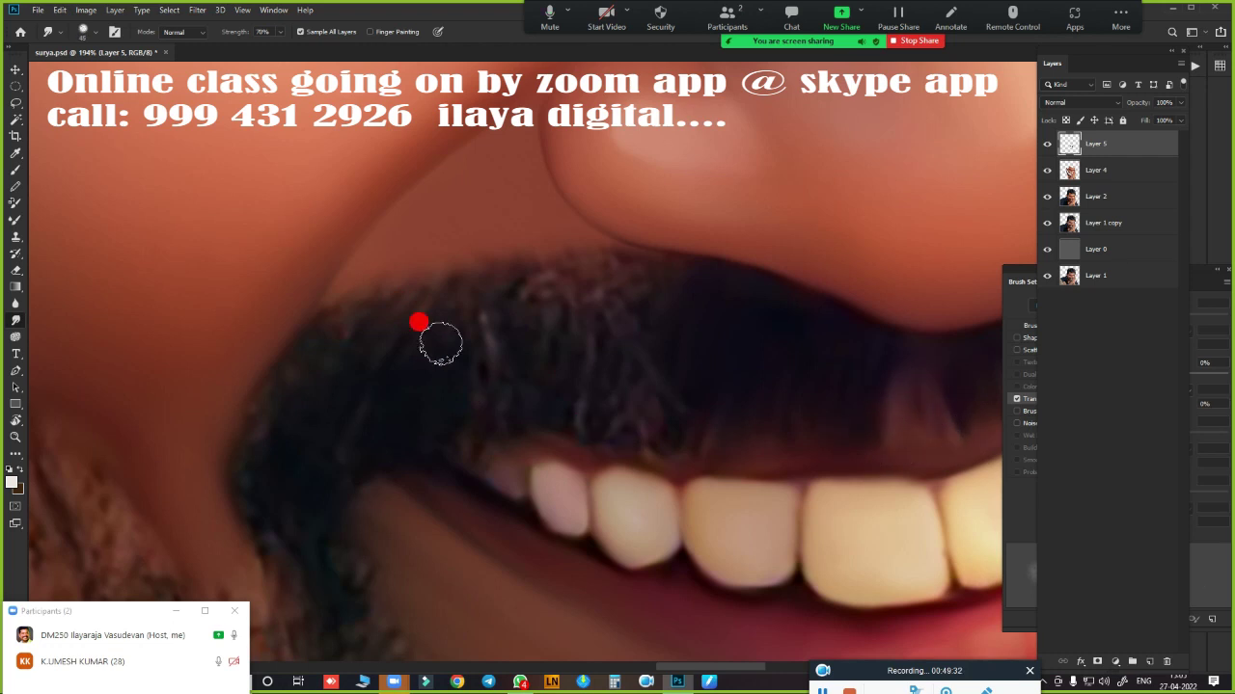
mouse_move(371, 297)
left_mouse_down()
mouse_move(520, 258)
mouse_move(573, 254)
mouse_move(634, 271)
mouse_move(262, 449)
mouse_move(276, 383)
mouse_move(245, 473)
mouse_move(260, 515)
mouse_move(325, 433)
mouse_move(381, 397)
mouse_move(496, 360)
mouse_move(469, 397)
mouse_move(510, 375)
mouse_move(527, 434)
mouse_move(579, 428)
mouse_move(628, 380)
mouse_move(653, 427)
mouse_move(625, 386)
mouse_move(325, 361)
mouse_move(295, 388)
mouse_move(397, 356)
mouse_move(379, 421)
mouse_move(526, 303)
mouse_move(590, 292)
mouse_move(642, 310)
mouse_move(675, 370)
mouse_move(665, 463)
mouse_move(499, 480)
mouse_move(651, 507)
left_mouse_up()
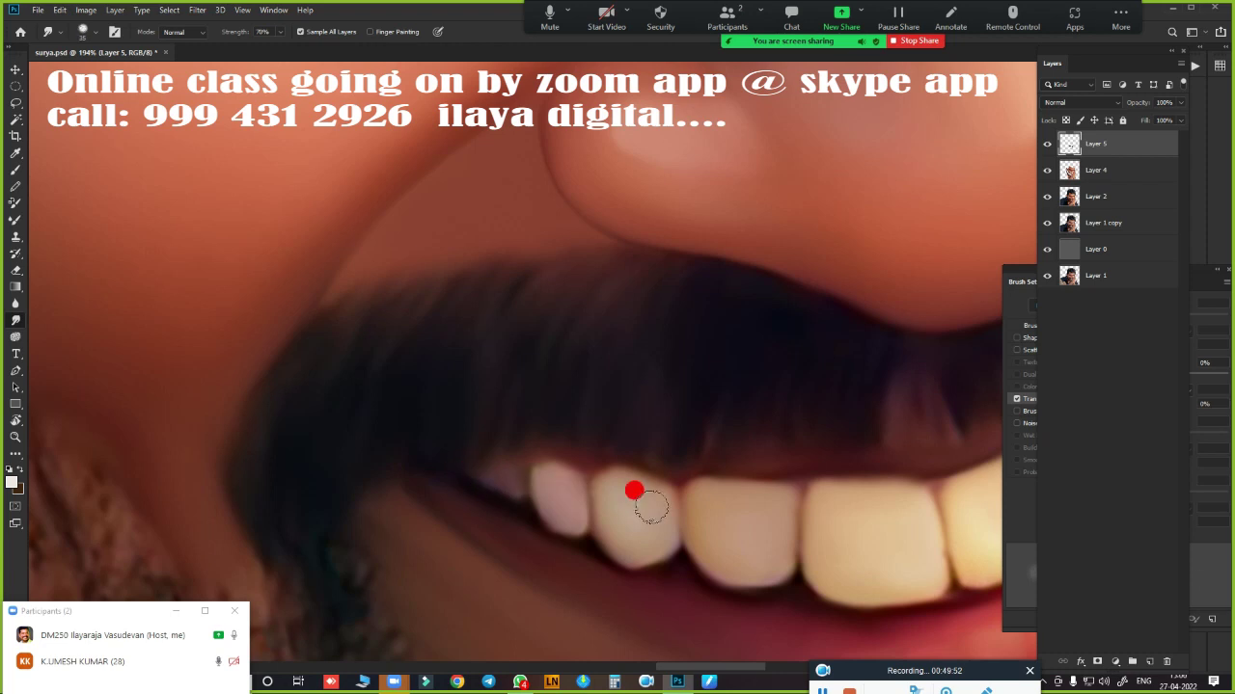
- View the whole portrait, then zoom back in on the nose, mouth and moustache
key("ctrl+0")
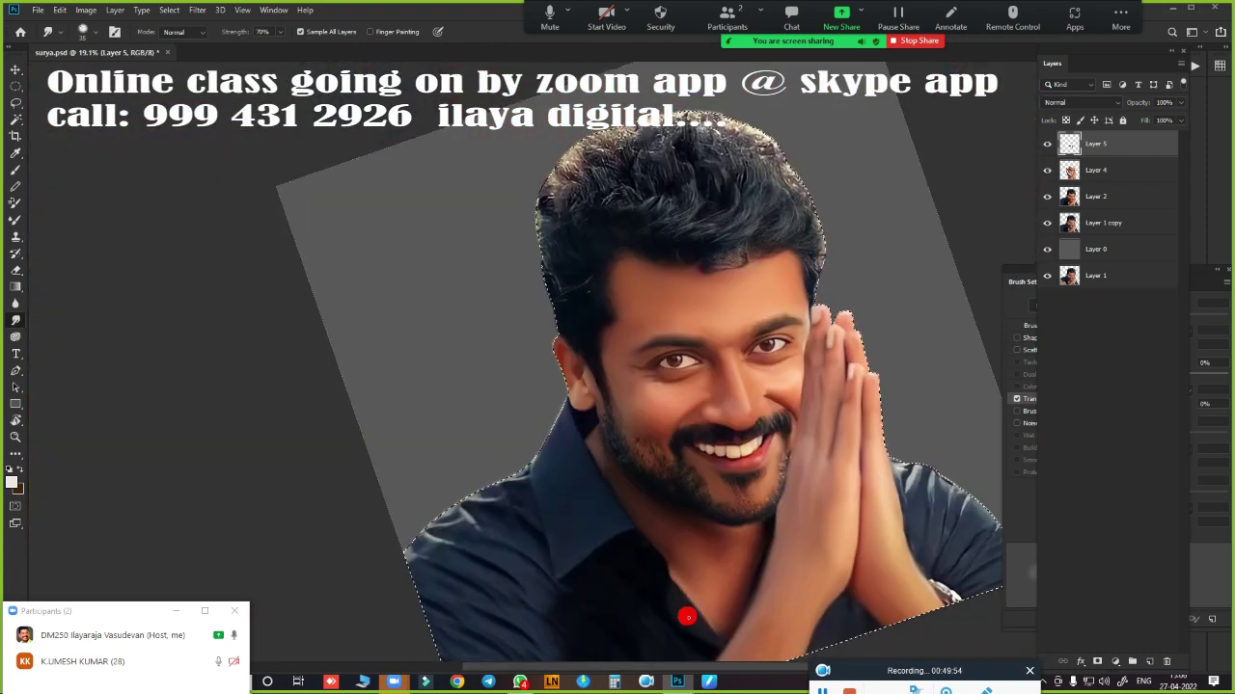
mouse_move(718, 417)
left_mouse_down()
mouse_move(739, 446)
mouse_move(430, 427)
left_mouse_up()
mouse_move(499, 369)
left_mouse_down()
mouse_move(700, 339)
mouse_move(618, 390)
left_mouse_up()
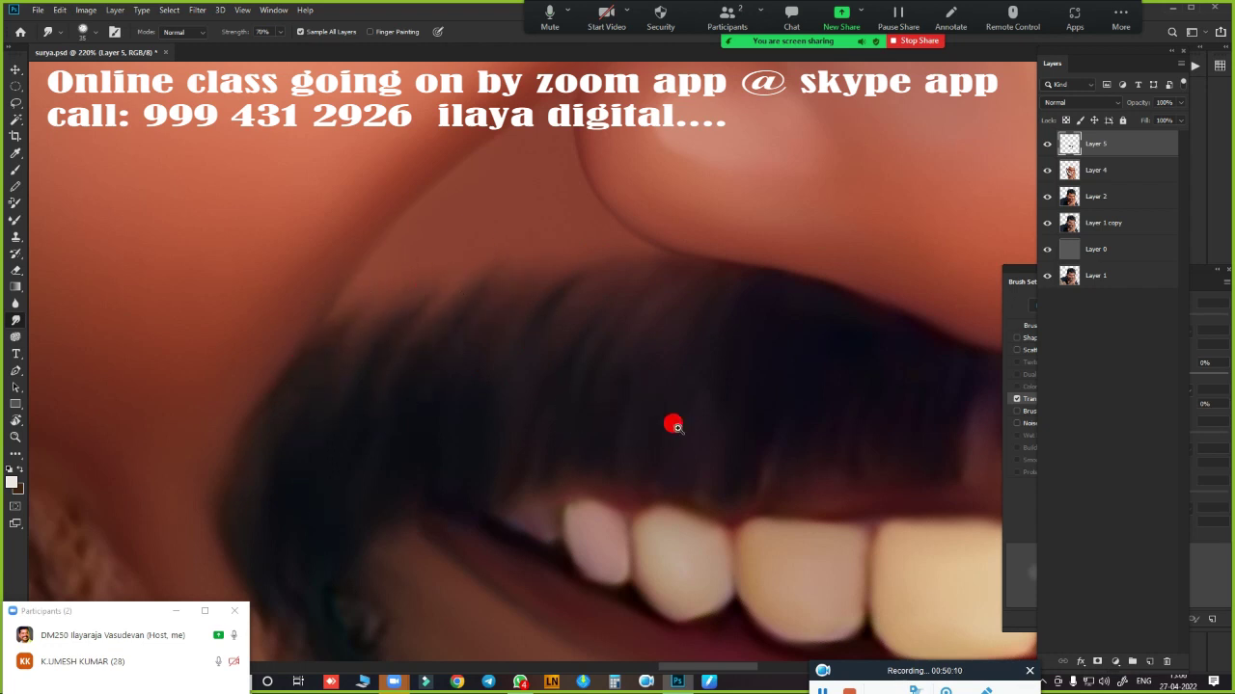
- Scroll the view onto the coarse chin beard below the lower lip
scroll(675, 426, "down", 5)
scroll(634, 267, "up", 2)
scroll(588, 337, "up", 1)
scroll(654, 360, "up", 2)
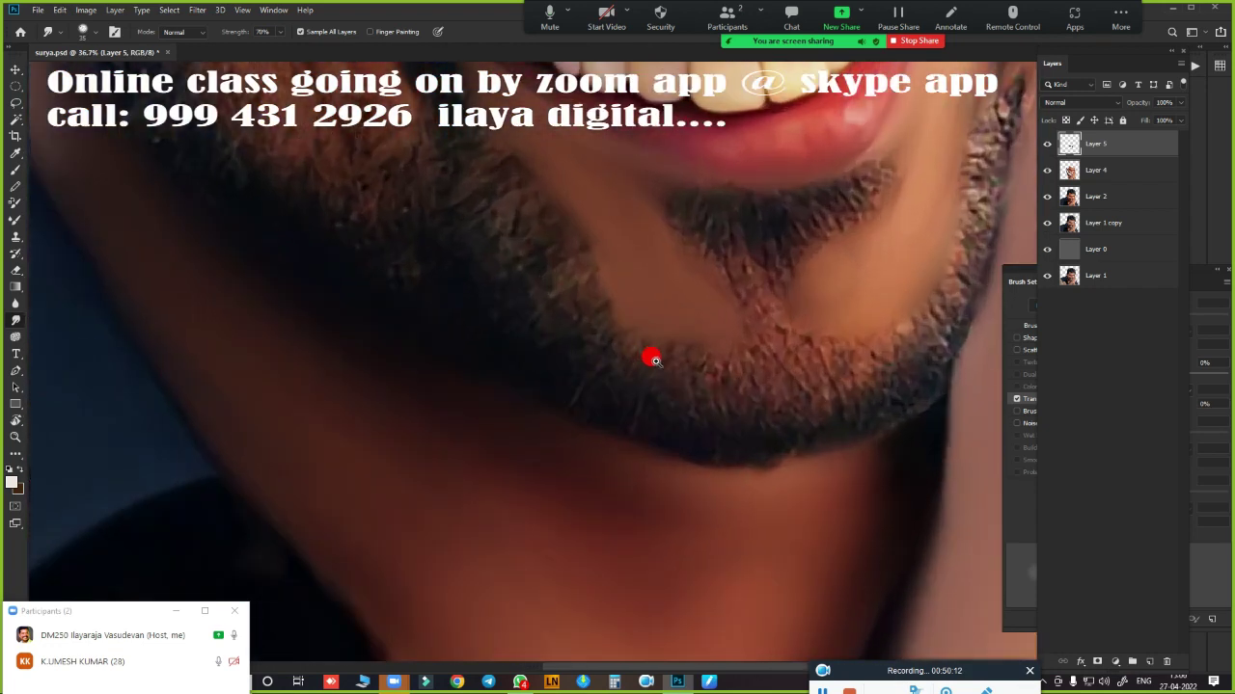
scroll(618, 361, "down", 2)
scroll(405, 440, "up", 1)
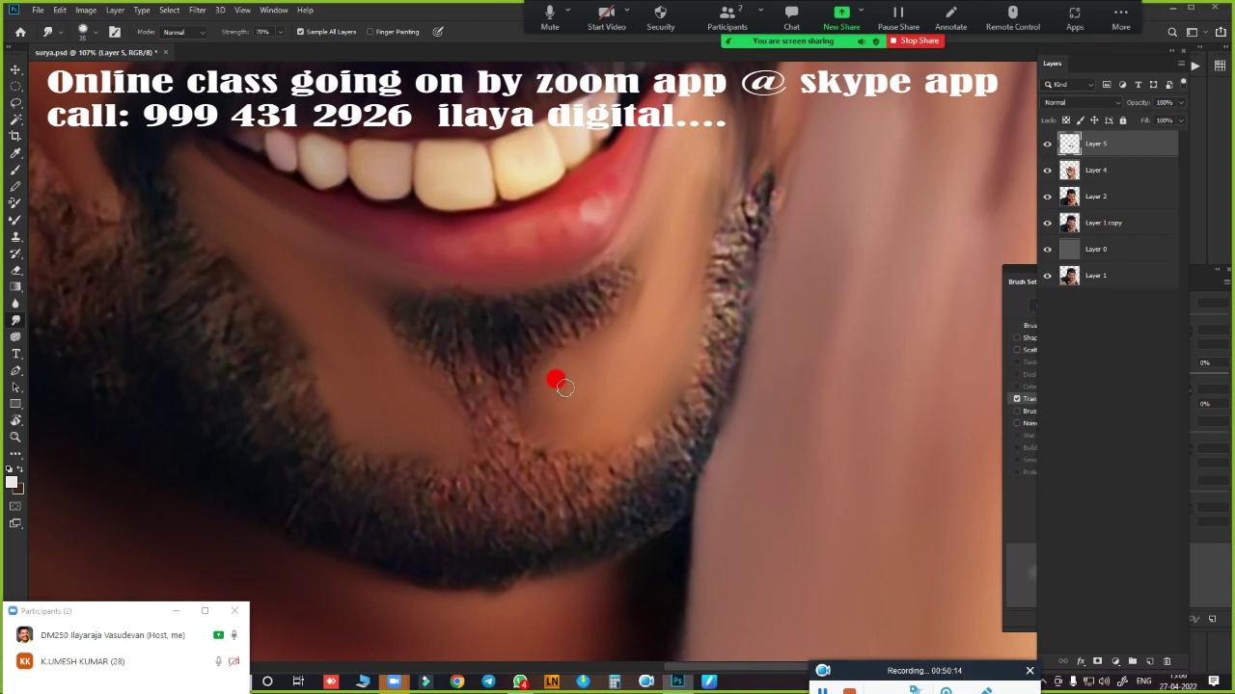
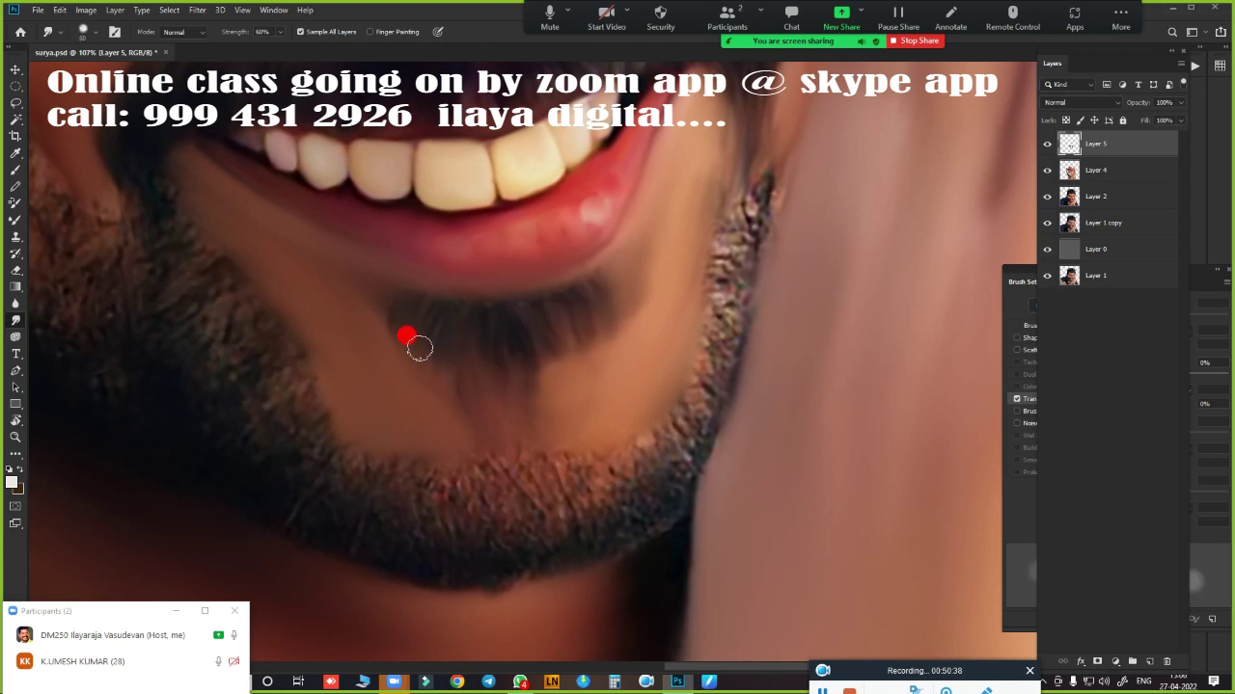
- At 70% Smudge strength, smear the beard hairs into the chin and below the lower lip
scroll(572, 472, "down", 5)
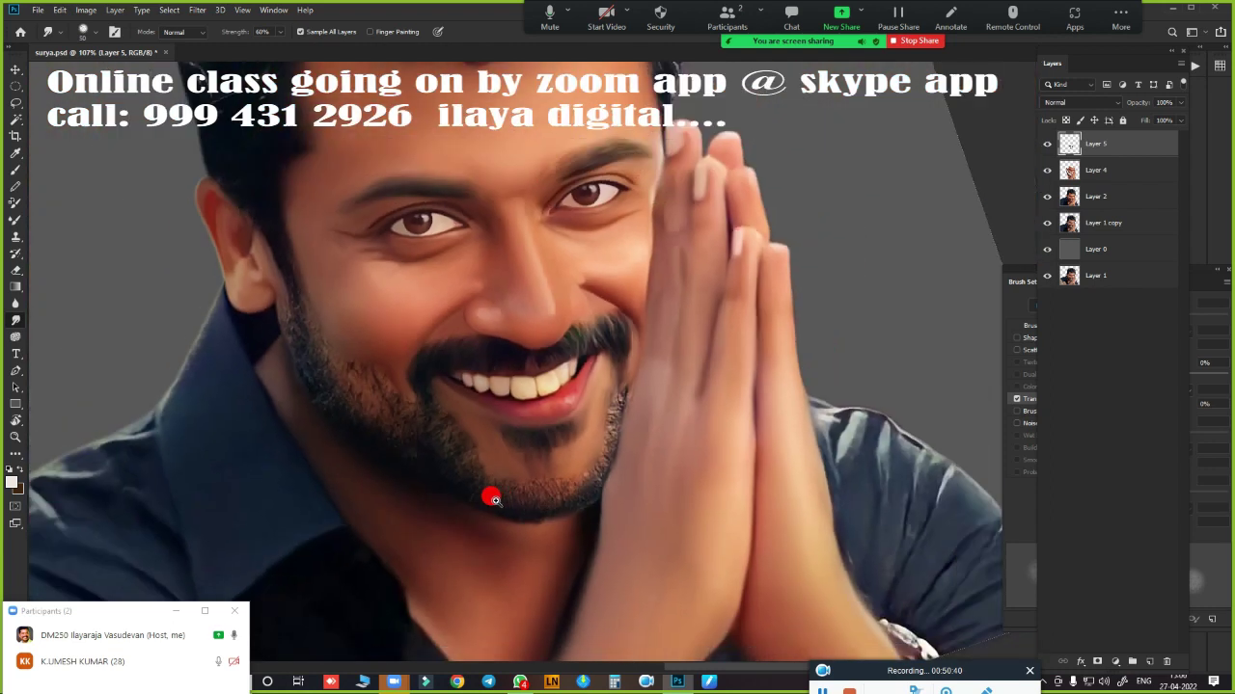
scroll(559, 502, "up", 5)
left_click_drag(536, 455, 511, 410)
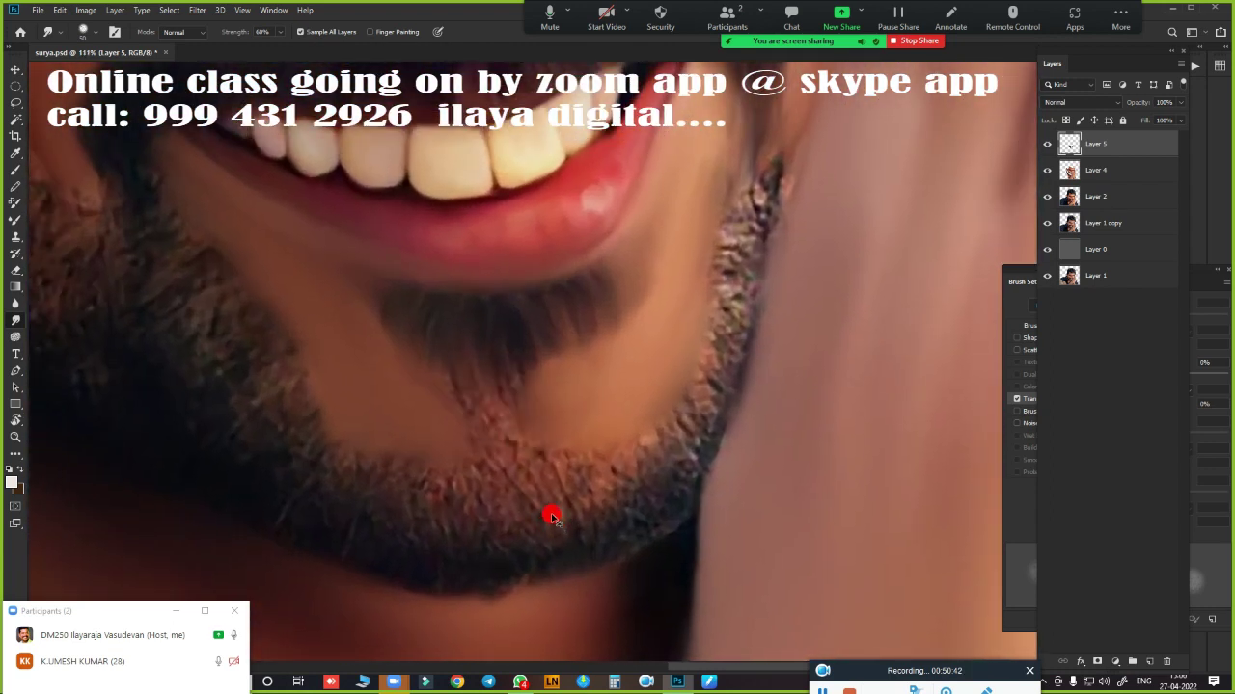
scroll(547, 472, "up", 2)
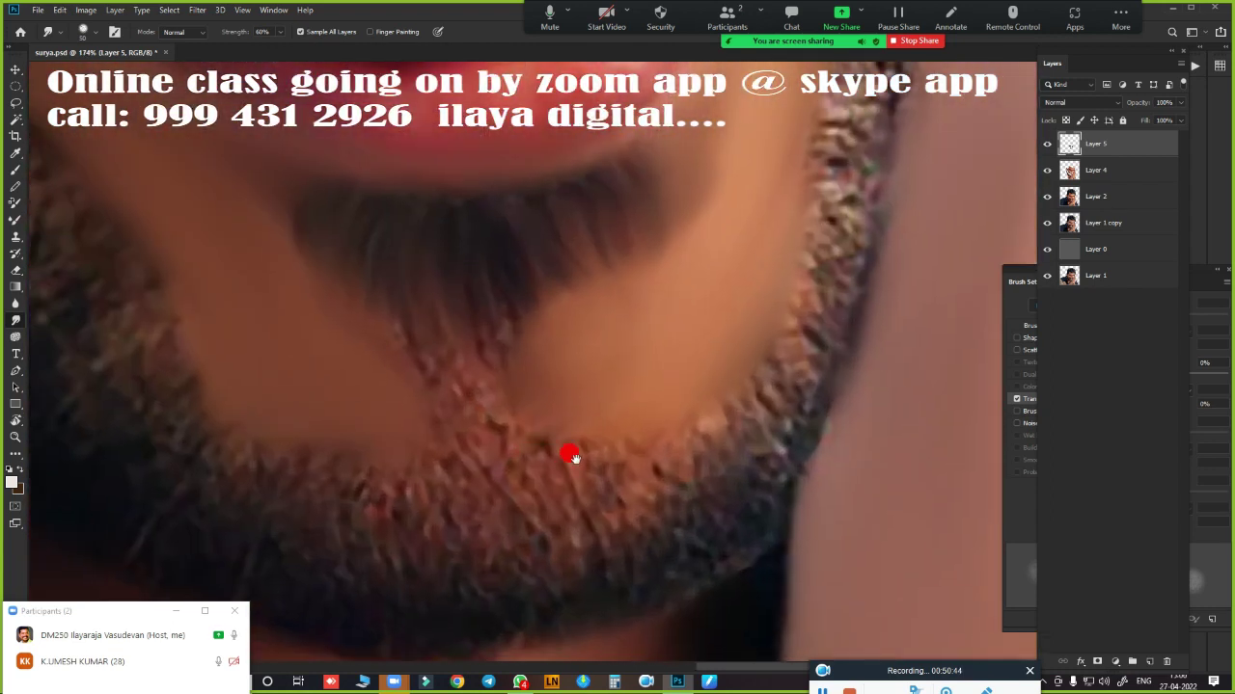
scroll(752, 427, "up", 2)
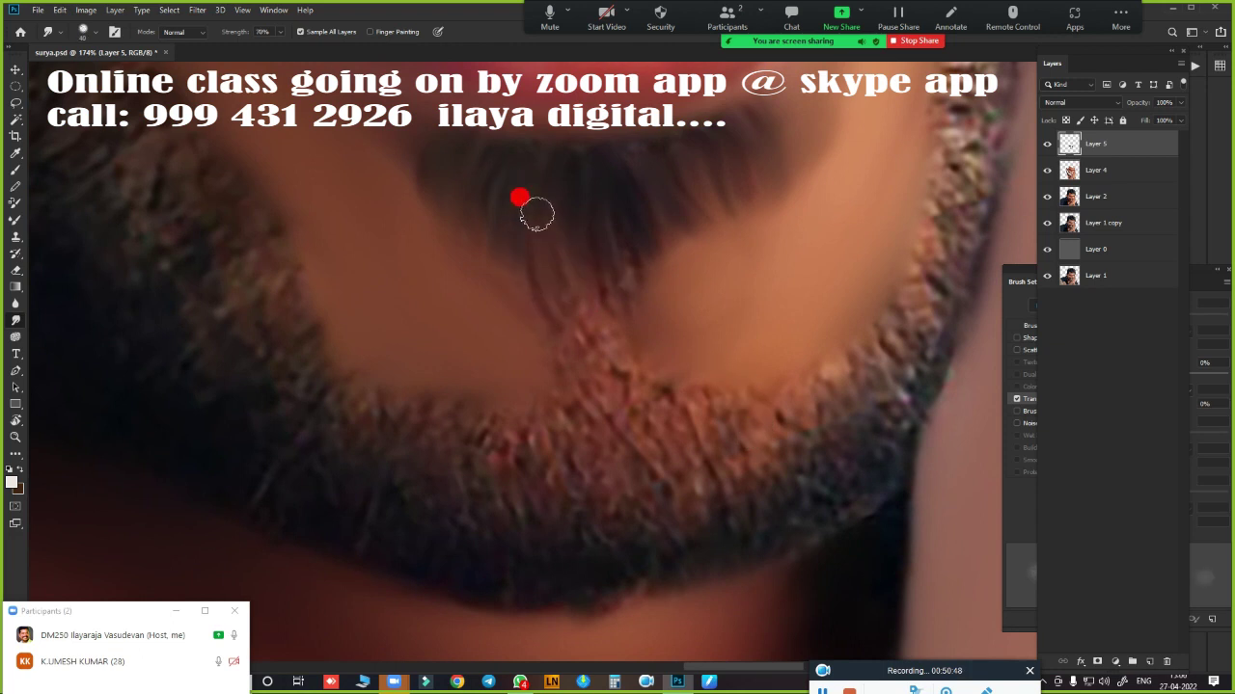
left_click_drag(575, 224, 606, 239)
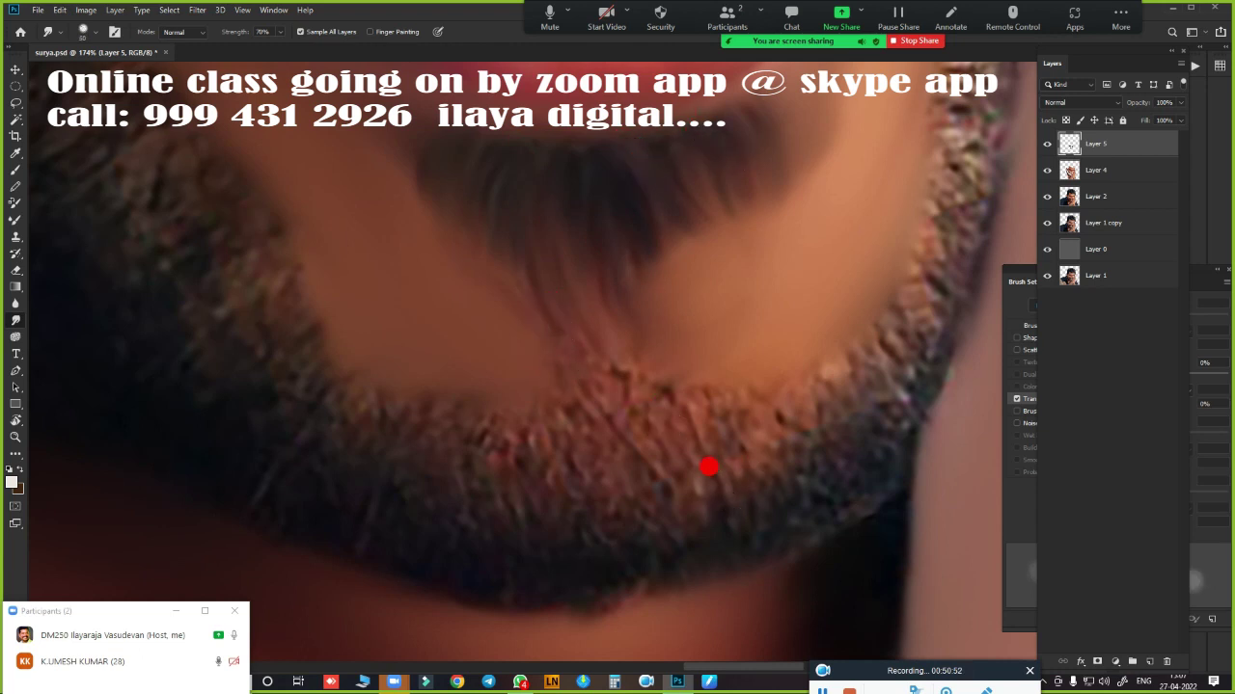
mouse_move(709, 467)
left_mouse_down()
mouse_move(700, 515)
mouse_move(736, 546)
mouse_move(743, 507)
mouse_move(816, 485)
mouse_move(819, 450)
mouse_move(867, 406)
mouse_move(832, 494)
left_mouse_up()
- Smooth the lower beard edge on the left and right sides into soft strokes
mouse_move(668, 576)
left_mouse_down()
mouse_move(665, 527)
mouse_move(694, 534)
mouse_move(562, 601)
mouse_move(440, 571)
mouse_move(543, 592)
mouse_move(678, 521)
mouse_move(653, 589)
mouse_move(551, 598)
mouse_move(717, 592)
mouse_move(837, 509)
left_mouse_up()
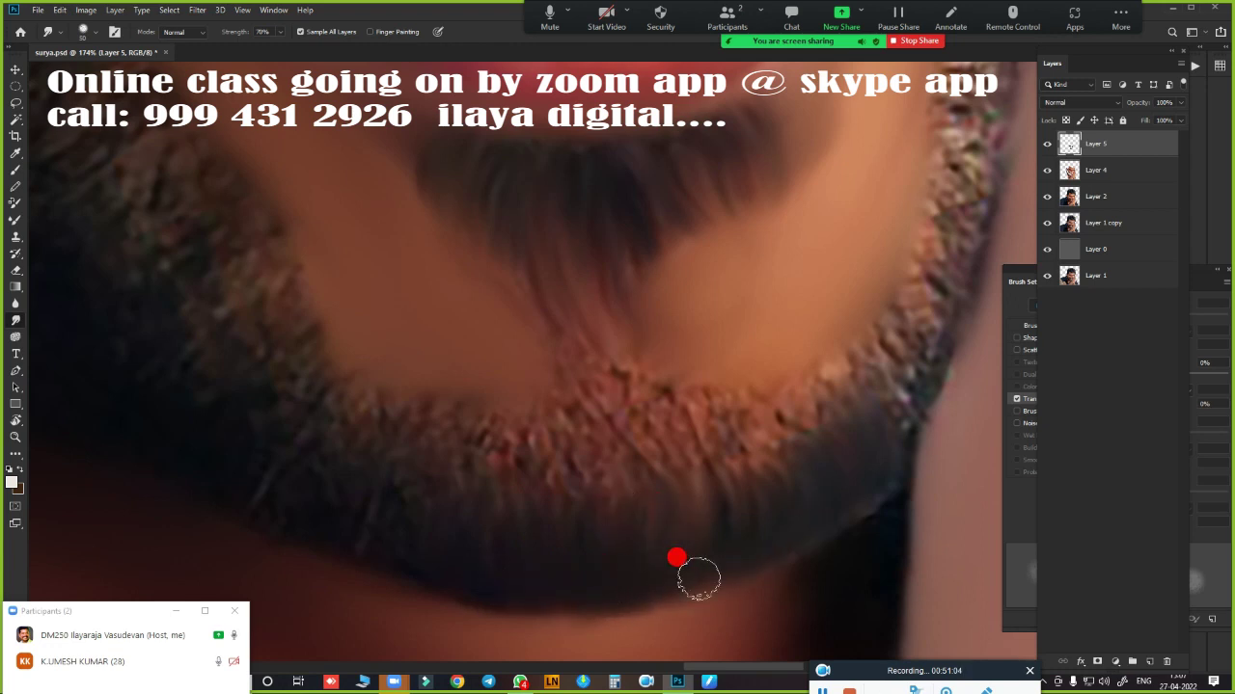
left_click_drag(698, 579, 209, 457)
mouse_move(221, 415)
left_mouse_down()
mouse_move(286, 455)
mouse_move(298, 518)
mouse_move(407, 566)
mouse_move(601, 587)
mouse_move(743, 559)
left_mouse_up()
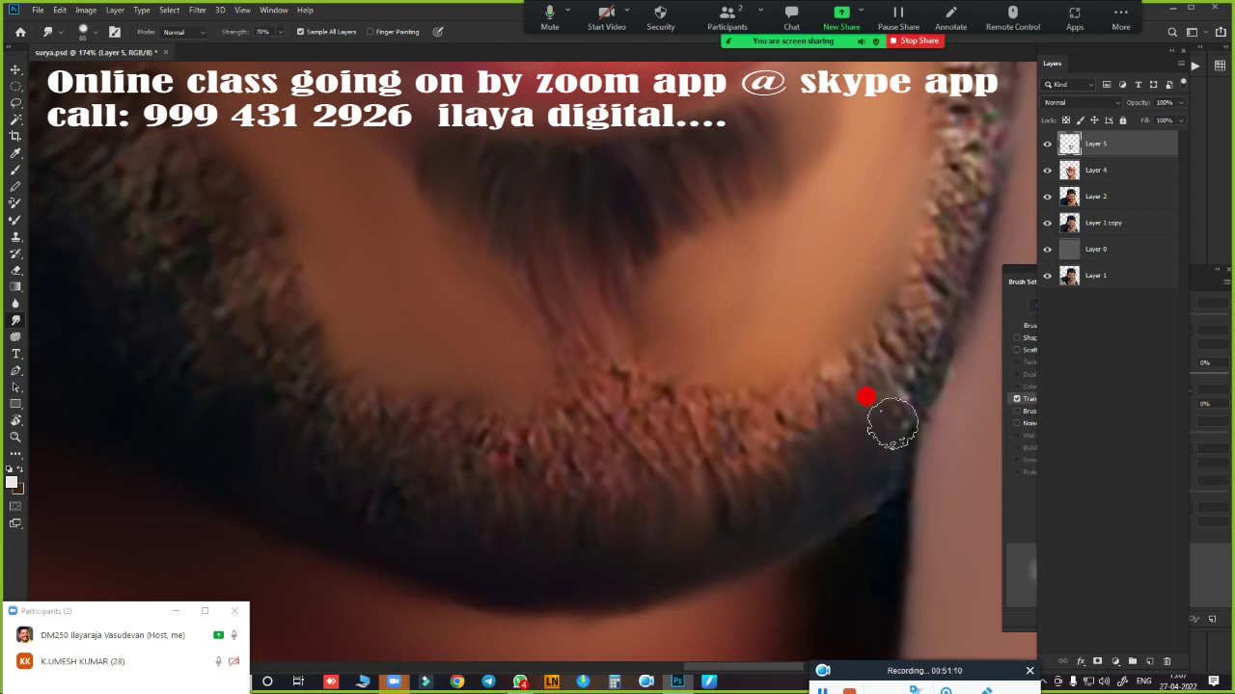
mouse_move(892, 422)
left_mouse_down()
mouse_move(733, 351)
mouse_move(766, 386)
mouse_move(862, 408)
mouse_move(876, 400)
mouse_move(730, 372)
mouse_move(666, 382)
mouse_move(688, 358)
mouse_move(749, 394)
mouse_move(569, 337)
mouse_move(691, 505)
mouse_move(565, 350)
mouse_move(601, 413)
mouse_move(628, 391)
mouse_move(642, 499)
mouse_move(372, 399)
mouse_move(366, 358)
mouse_move(340, 406)
mouse_move(380, 447)
mouse_move(416, 455)
mouse_move(473, 421)
mouse_move(503, 459)
mouse_move(551, 482)
mouse_move(590, 441)
mouse_move(552, 331)
mouse_move(624, 399)
mouse_move(375, 463)
mouse_move(306, 402)
mouse_move(357, 409)
mouse_move(688, 540)
left_mouse_up()
key("ctrl+0")
- Zoom in on the chin and smudge the speckled beard edge beside the cheek
mouse_move(612, 551)
left_mouse_down()
mouse_move(659, 573)
mouse_move(435, 377)
mouse_move(562, 433)
left_mouse_up()
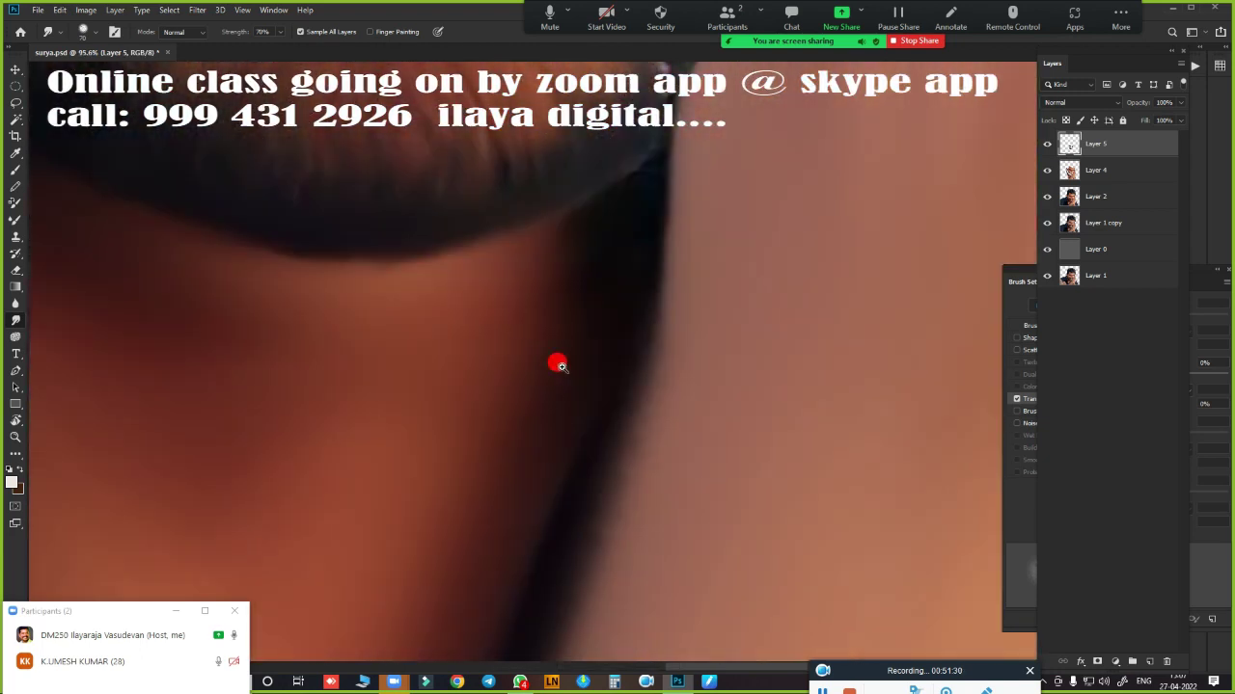
mouse_move(558, 364)
left_mouse_down()
mouse_move(664, 612)
mouse_move(671, 566)
left_mouse_up()
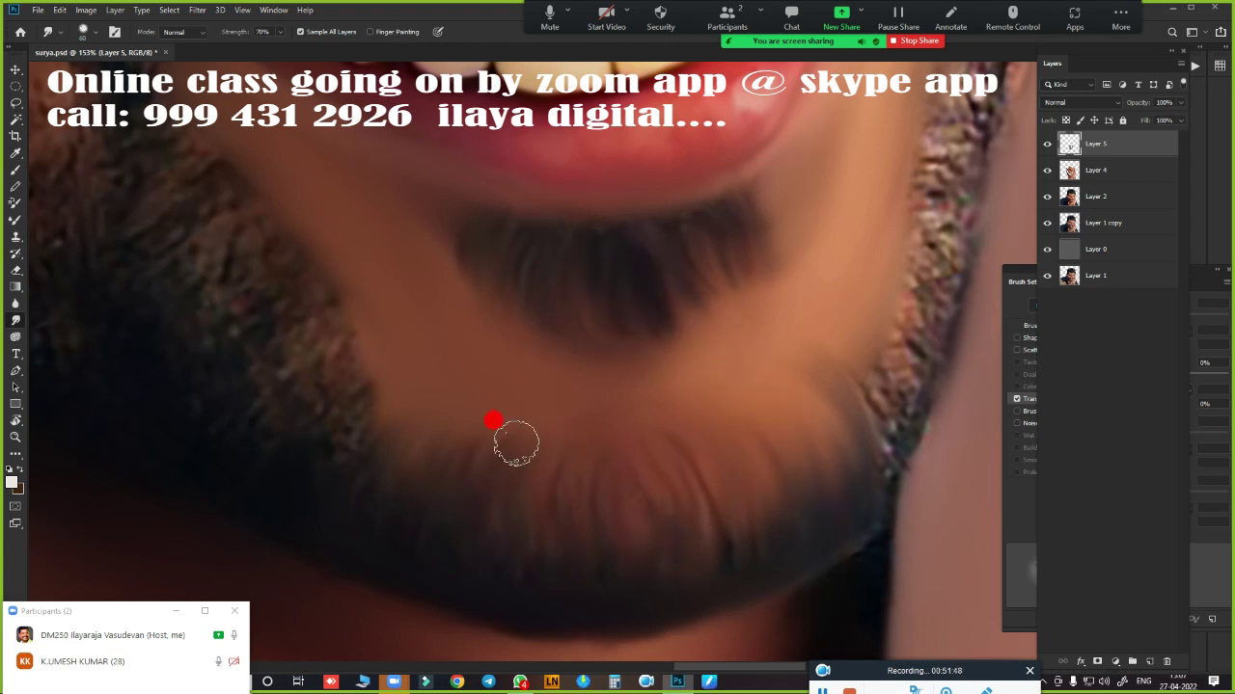
scroll(719, 395, "down", 3)
scroll(422, 527, "up", 1)
scroll(583, 464, "up", 1)
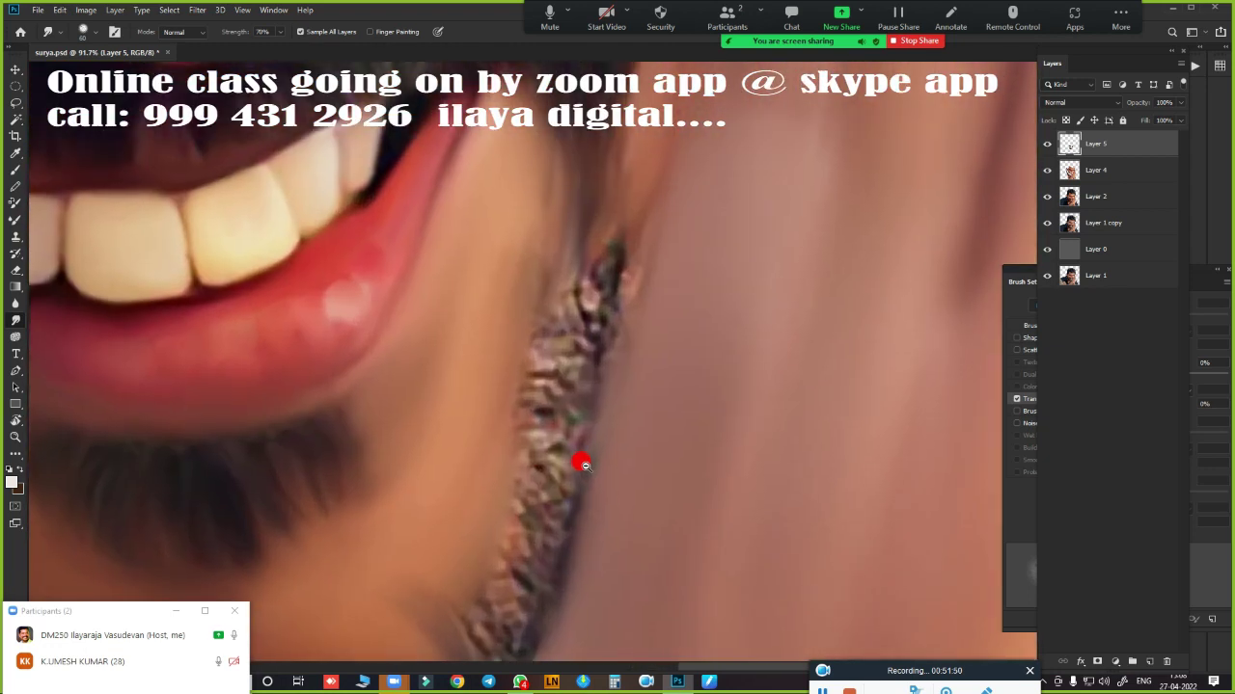
scroll(627, 347, "down", 3)
scroll(669, 281, "down", 1)
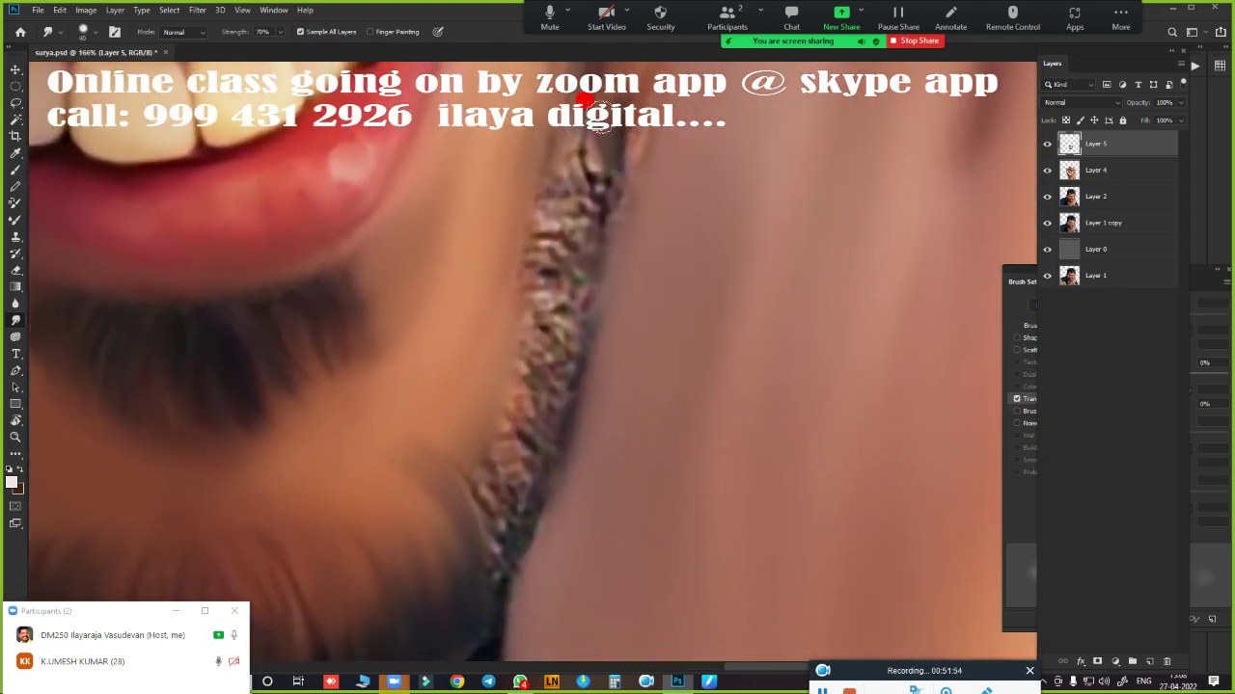
mouse_move(542, 159)
left_mouse_down()
mouse_move(553, 206)
mouse_move(527, 205)
mouse_move(553, 302)
mouse_move(534, 413)
mouse_move(481, 439)
mouse_move(466, 482)
left_mouse_up()
- Smooth the beard edge up along the cheek and along the dark jawline
mouse_move(484, 567)
left_mouse_down()
mouse_move(505, 472)
mouse_move(540, 408)
mouse_move(587, 200)
left_mouse_up()
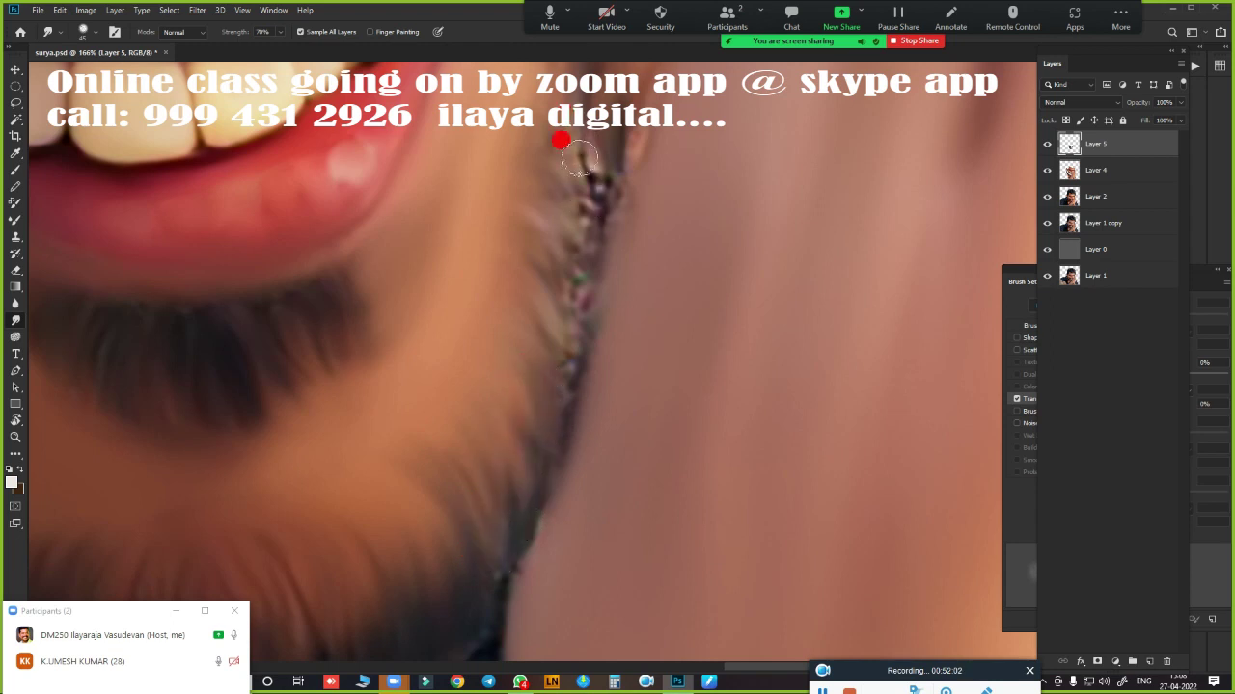
mouse_move(578, 158)
left_mouse_down()
mouse_move(605, 251)
mouse_move(556, 220)
mouse_move(526, 293)
mouse_move(539, 409)
left_mouse_up()
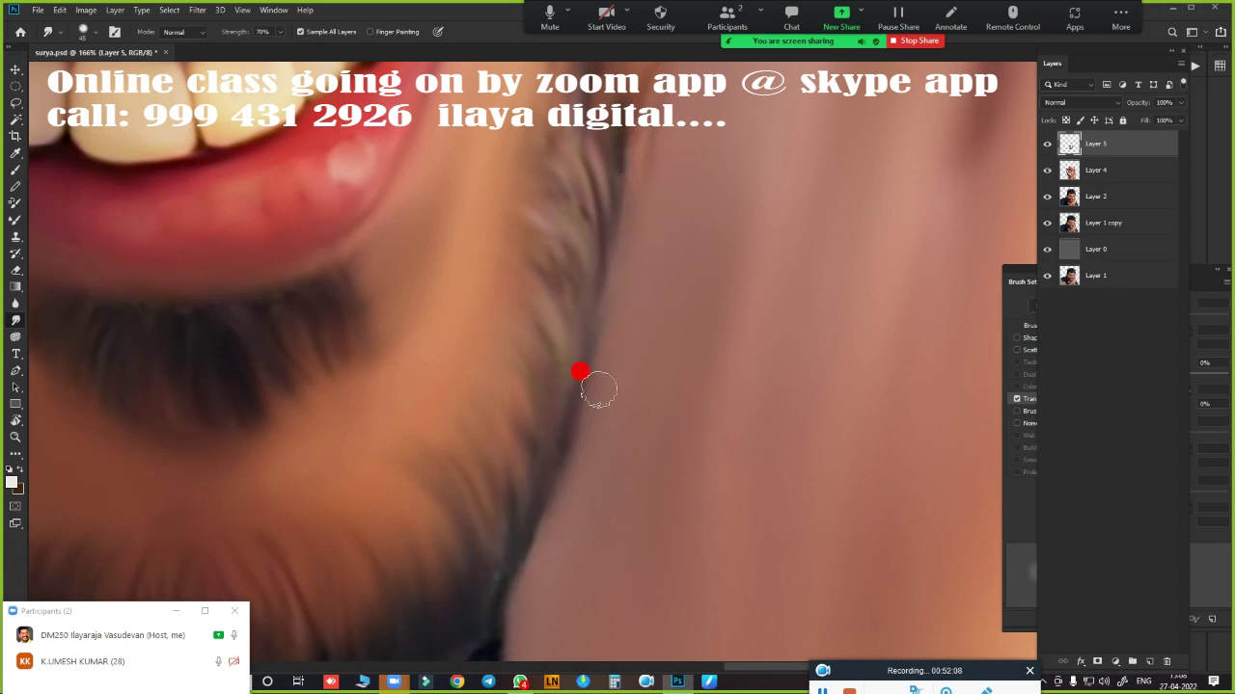
mouse_move(546, 487)
left_mouse_down()
mouse_move(694, 412)
mouse_move(752, 306)
mouse_move(686, 397)
left_mouse_up()
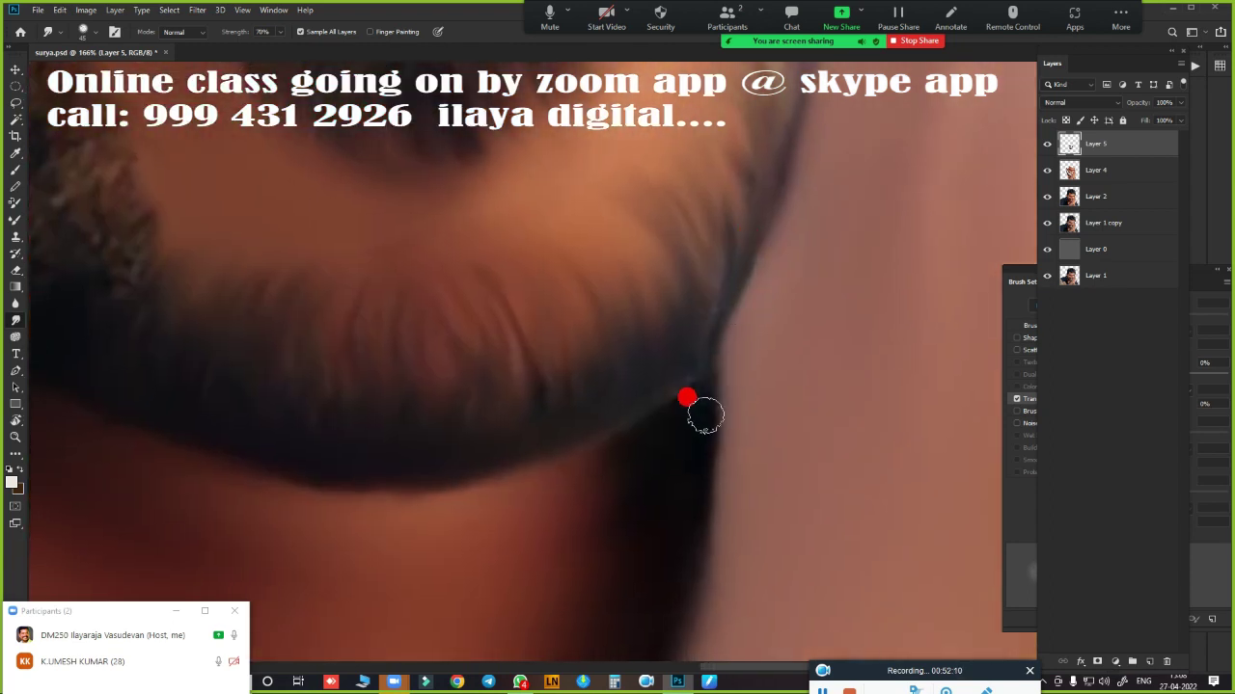
mouse_move(719, 436)
left_mouse_down()
mouse_move(710, 512)
mouse_move(680, 363)
left_mouse_up()
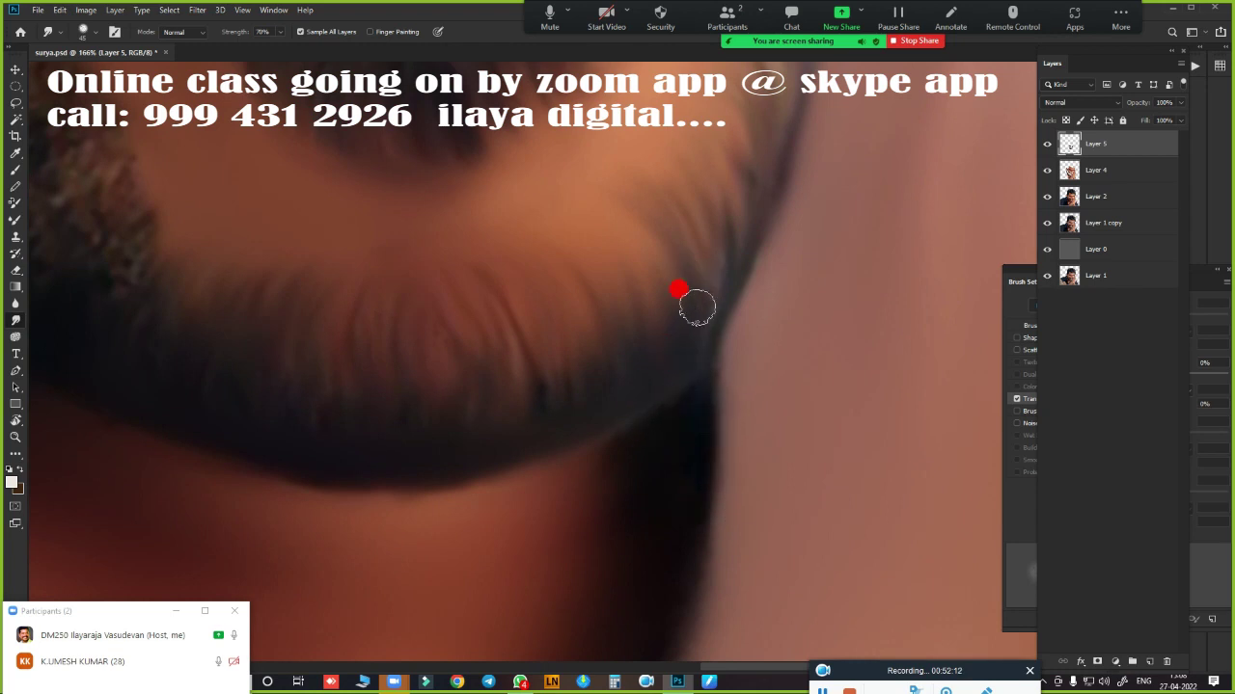
- Smudge the beard texture along the jaw near the mouth corner
scroll(502, 501, "down", 10)
scroll(463, 516, "up", 3)
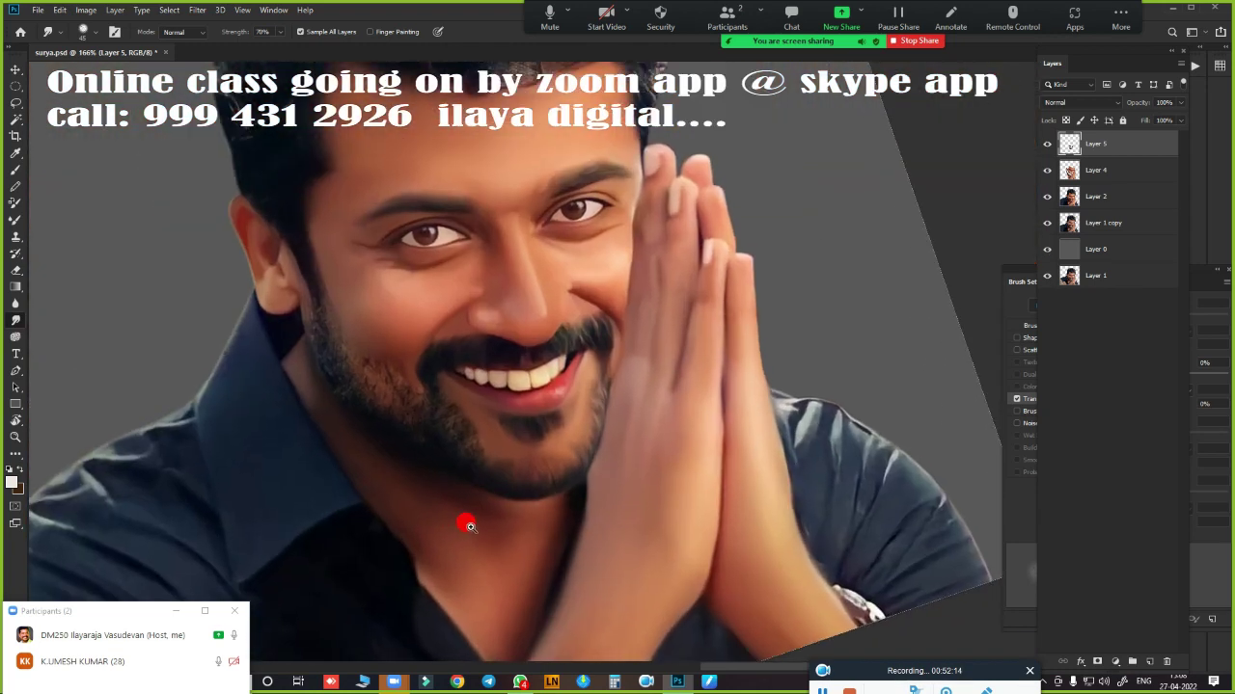
scroll(471, 519, "up", 3)
scroll(482, 524, "up", 3)
scroll(490, 529, "down", 5)
scroll(647, 466, "up", 3)
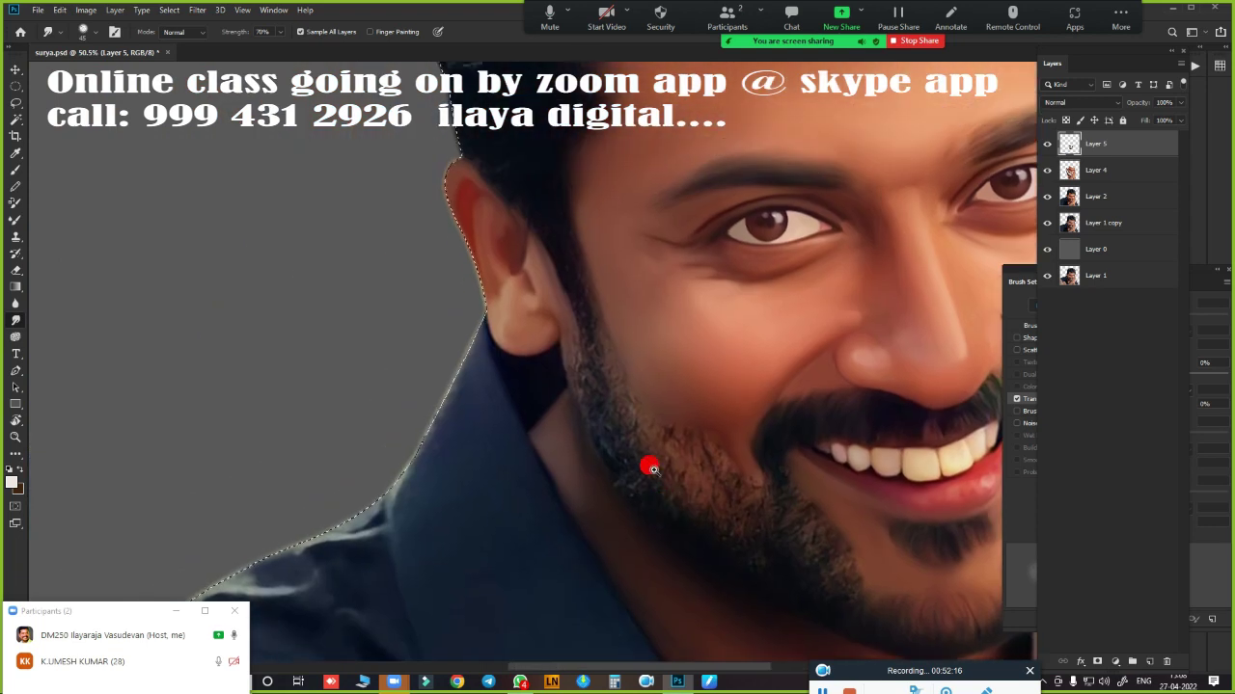
scroll(705, 415, "up", 3)
left_click_drag(705, 416, 636, 456)
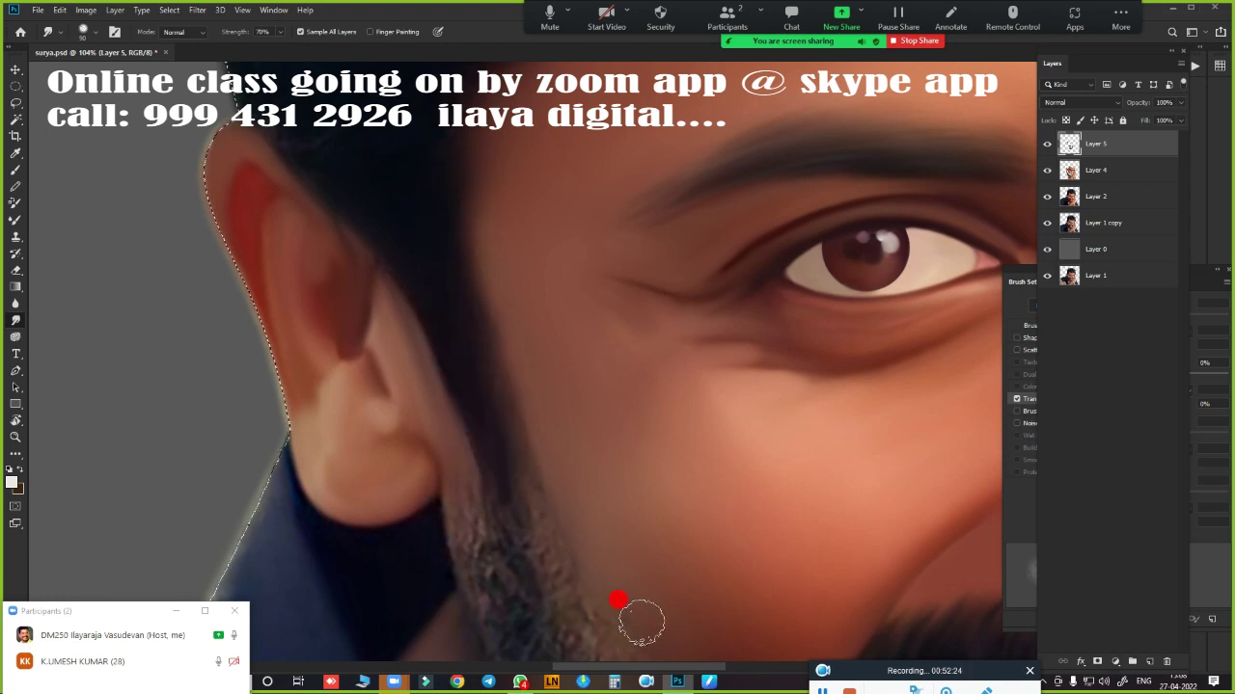
left_click_drag(618, 600, 524, 298)
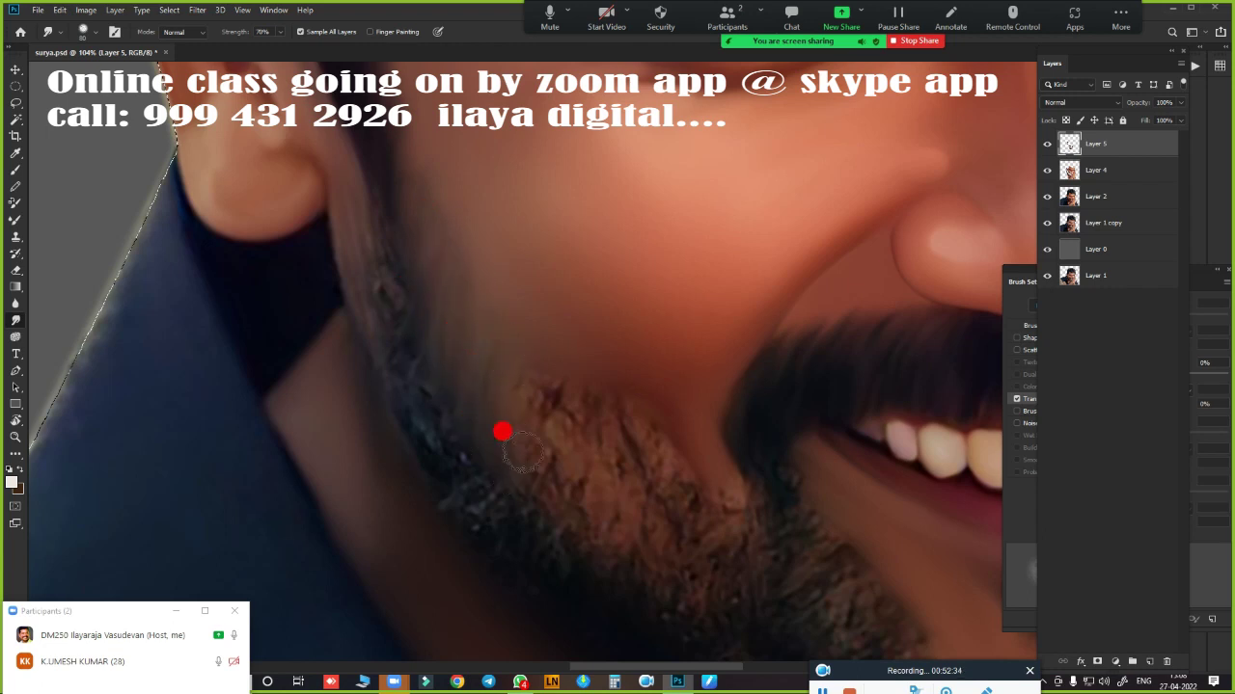
left_click_drag(565, 435, 596, 439)
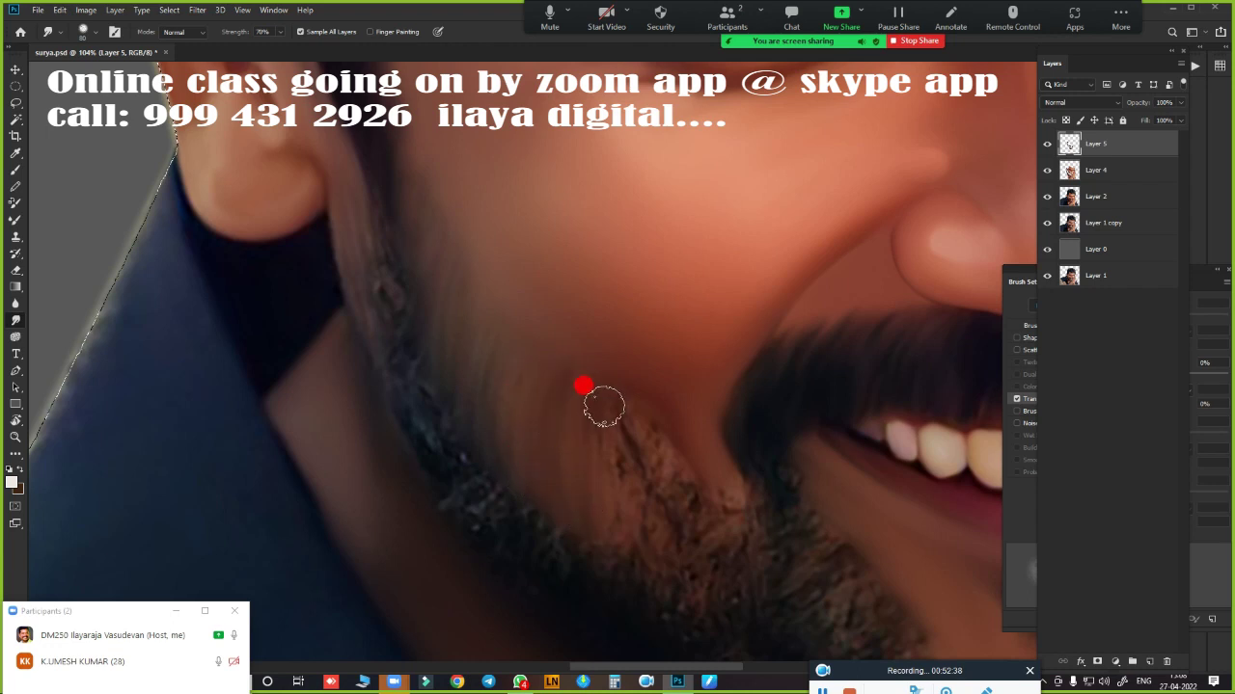
mouse_move(614, 511)
left_mouse_down()
mouse_move(643, 523)
mouse_move(664, 469)
mouse_move(694, 453)
mouse_move(705, 529)
left_mouse_up()
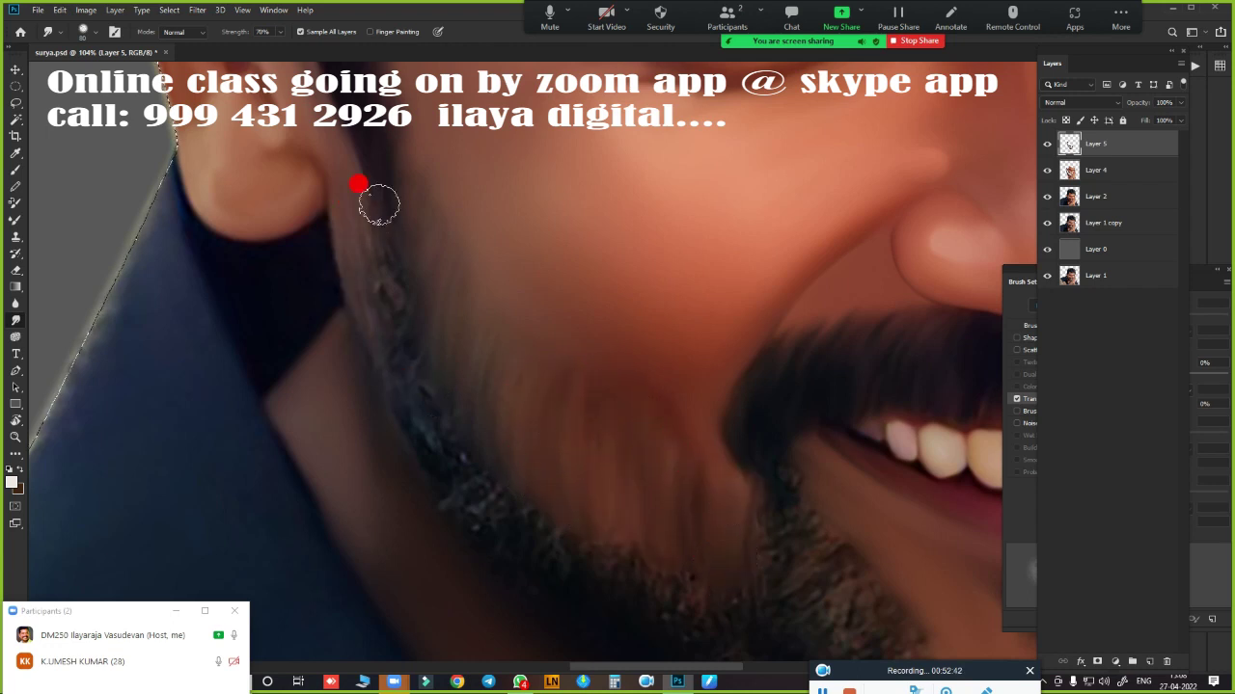
- Smear the hair strand and beard along the jaw below the ear
left_click_drag(372, 263, 385, 319)
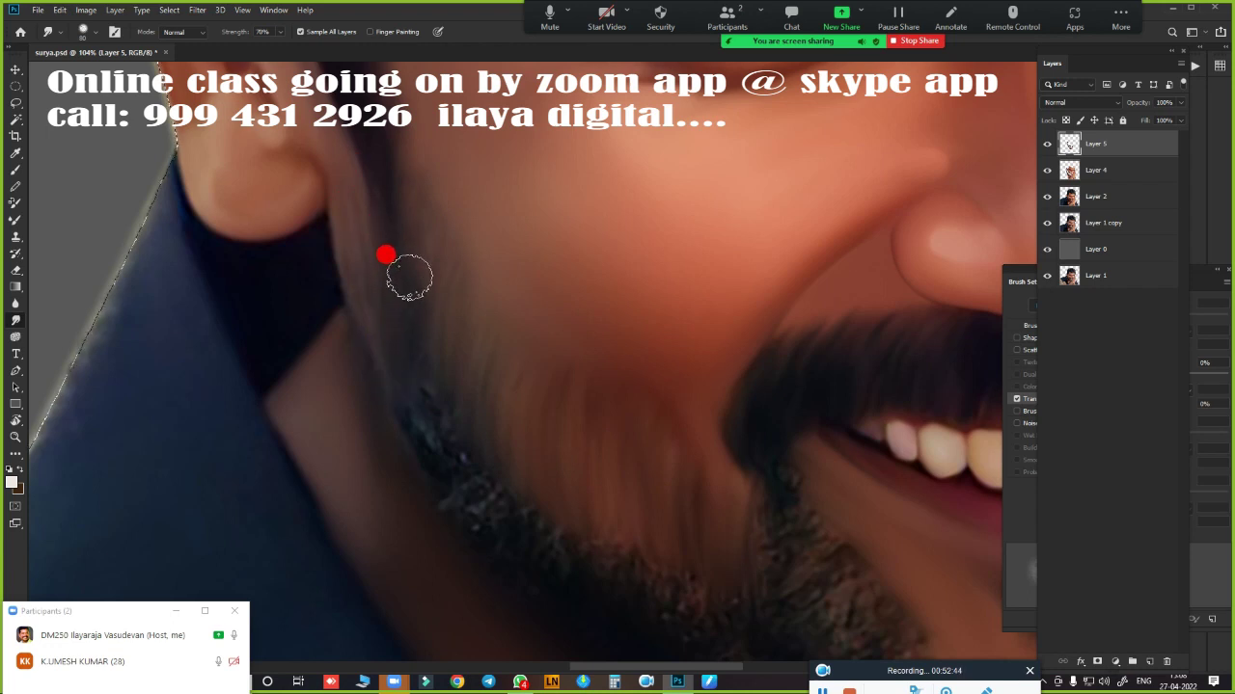
mouse_move(409, 277)
left_mouse_down()
mouse_move(427, 289)
mouse_move(435, 460)
mouse_move(409, 424)
left_mouse_up()
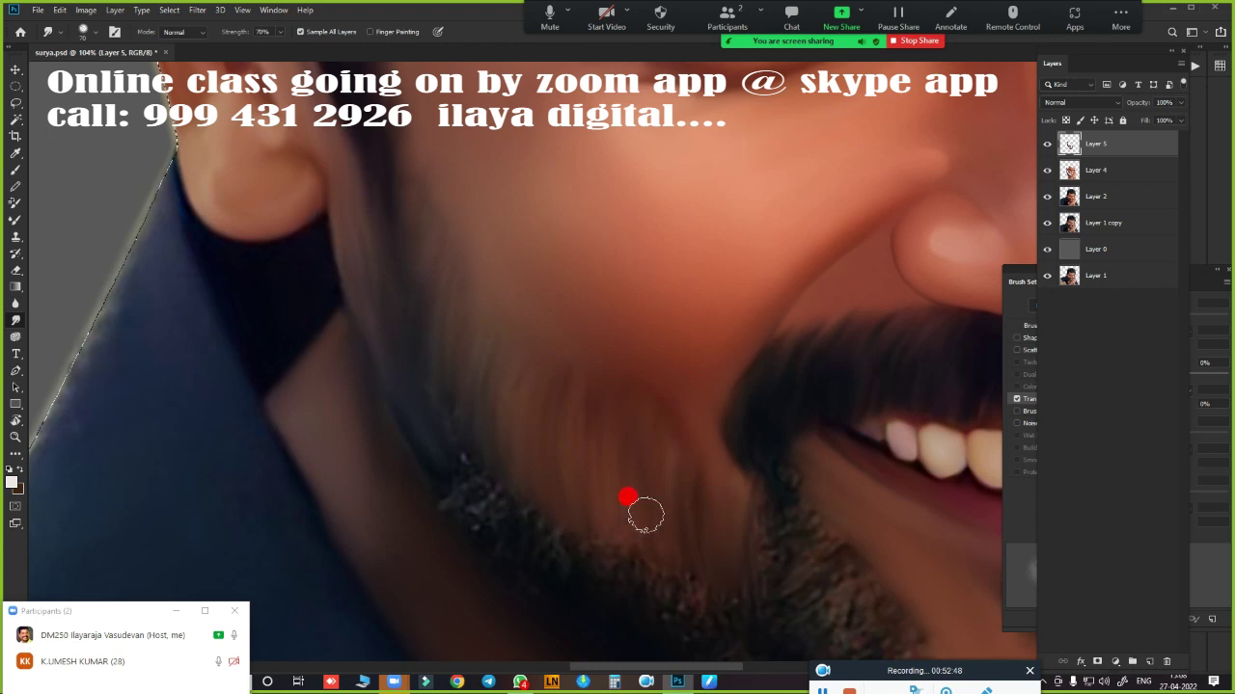
scroll(679, 516, "up", 3)
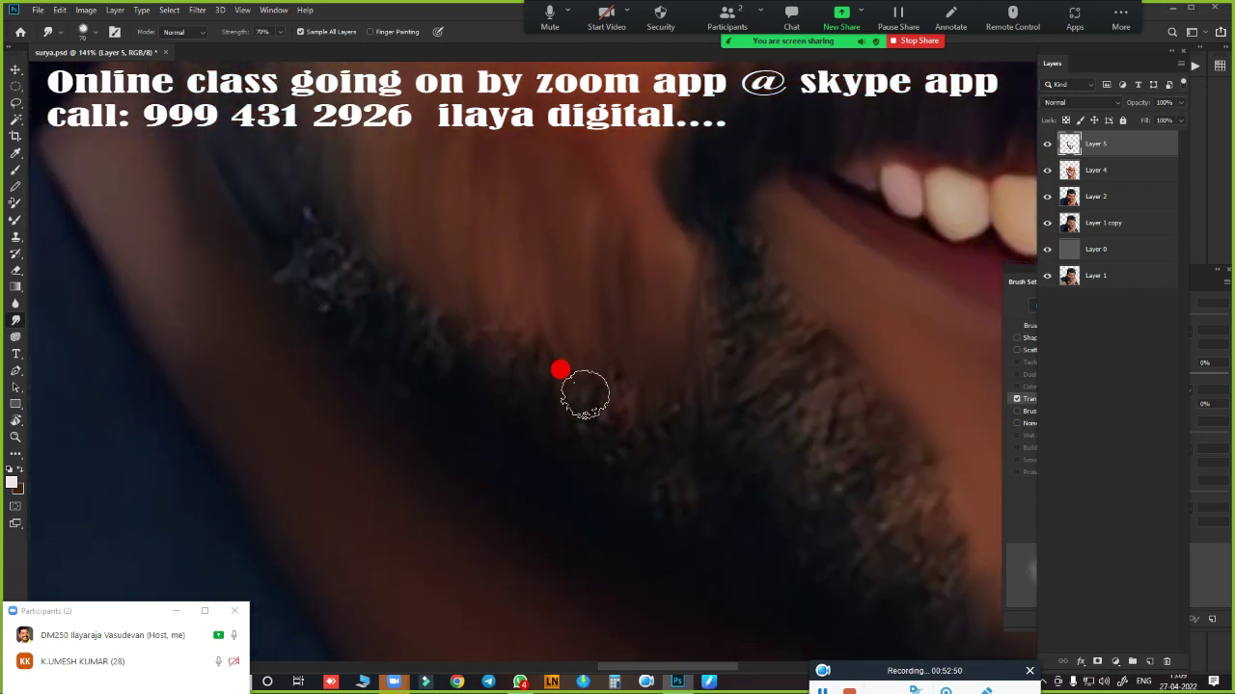
mouse_move(328, 284)
left_mouse_down()
mouse_move(350, 322)
mouse_move(257, 202)
mouse_move(254, 247)
mouse_move(341, 327)
mouse_move(611, 515)
mouse_move(433, 345)
mouse_move(334, 289)
mouse_move(380, 344)
mouse_move(452, 377)
mouse_move(488, 367)
mouse_move(473, 344)
mouse_move(438, 370)
mouse_move(515, 322)
mouse_move(524, 392)
mouse_move(604, 467)
mouse_move(672, 435)
mouse_move(612, 446)
mouse_move(515, 435)
mouse_move(645, 463)
left_mouse_up()
- Enlarge the Smudge brush from 60 to 70 and smooth the beard edge toward the lips
key("bracketright")
mouse_move(663, 368)
left_mouse_down()
mouse_move(556, 399)
mouse_move(239, 377)
left_mouse_up()
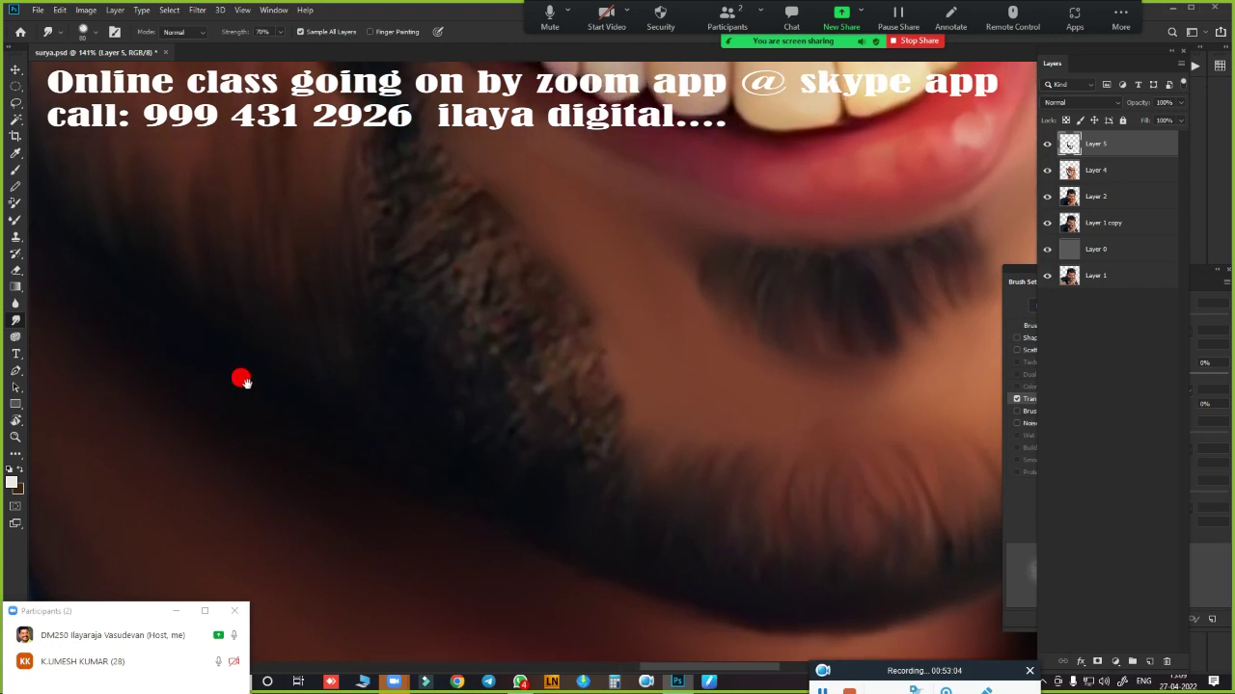
mouse_move(506, 467)
left_mouse_down()
mouse_move(532, 469)
mouse_move(408, 279)
mouse_move(488, 202)
mouse_move(480, 214)
mouse_move(543, 212)
mouse_move(573, 273)
mouse_move(600, 283)
mouse_move(578, 331)
mouse_move(631, 344)
mouse_move(672, 377)
mouse_move(671, 422)
left_mouse_up()
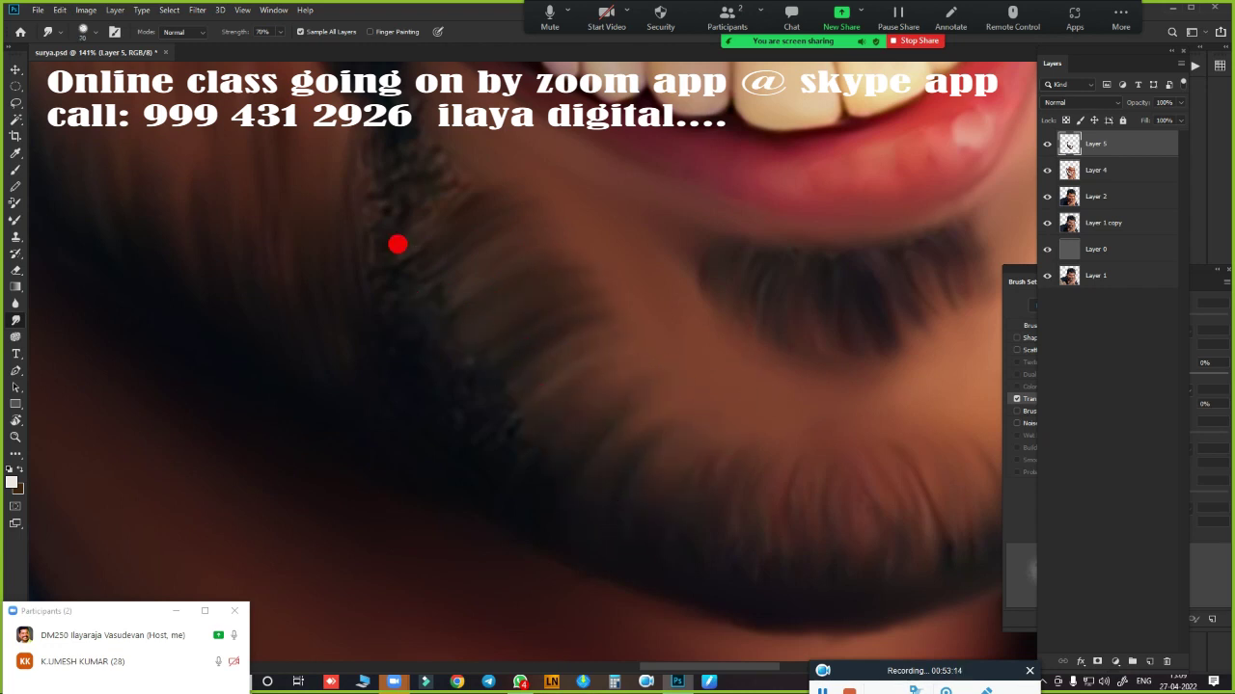
mouse_move(374, 244)
left_mouse_down()
mouse_move(450, 242)
mouse_move(474, 261)
mouse_move(491, 402)
mouse_move(521, 463)
mouse_move(592, 479)
mouse_move(626, 358)
mouse_move(428, 351)
mouse_move(492, 455)
mouse_move(618, 561)
mouse_move(645, 451)
mouse_move(601, 469)
mouse_move(513, 298)
mouse_move(406, 319)
mouse_move(487, 606)
mouse_move(457, 474)
left_mouse_up()
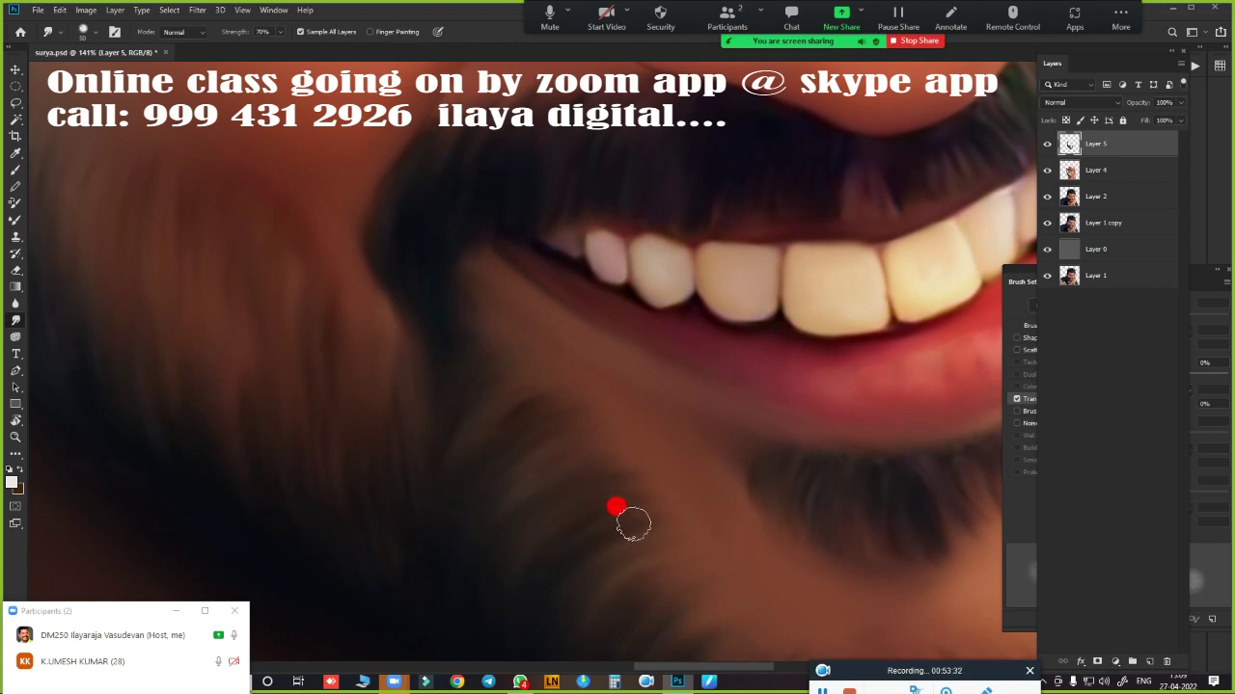
- Zoom in on the forehead and smudge the hair-to-skin edge at the hairline
scroll(617, 508, "down", 5)
scroll(604, 518, "up", 1)
scroll(505, 430, "up", 1)
scroll(550, 470, "up", 1)
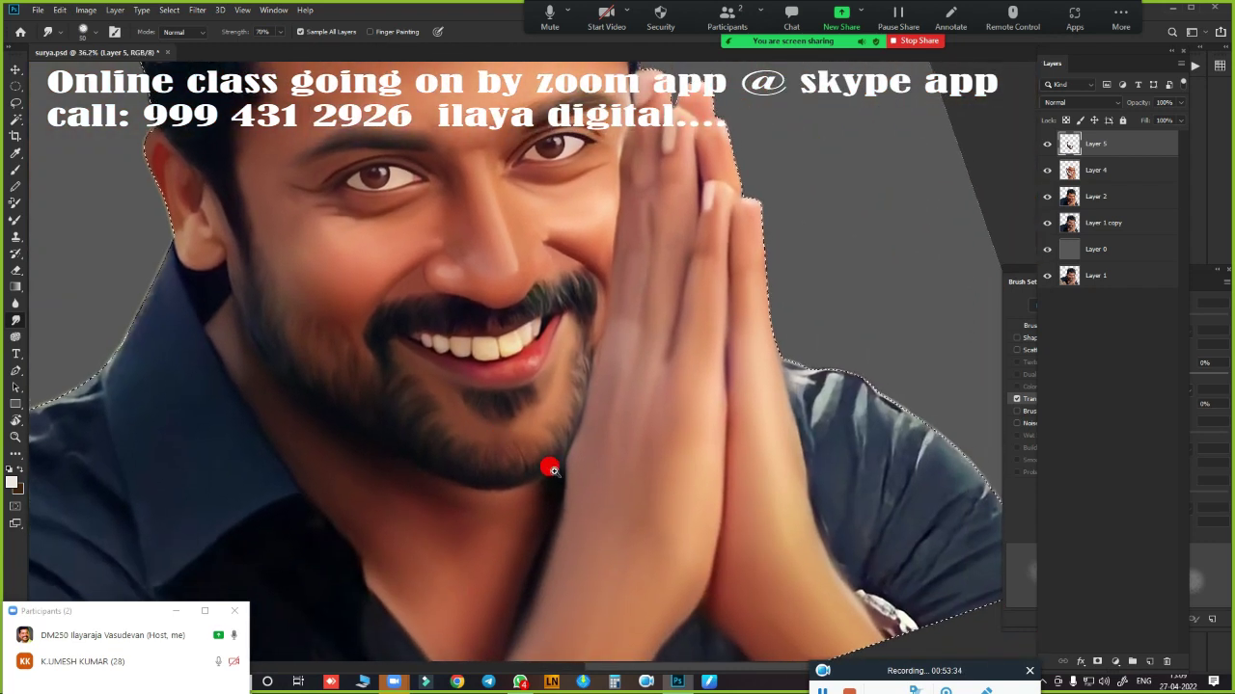
scroll(550, 470, "down", 2)
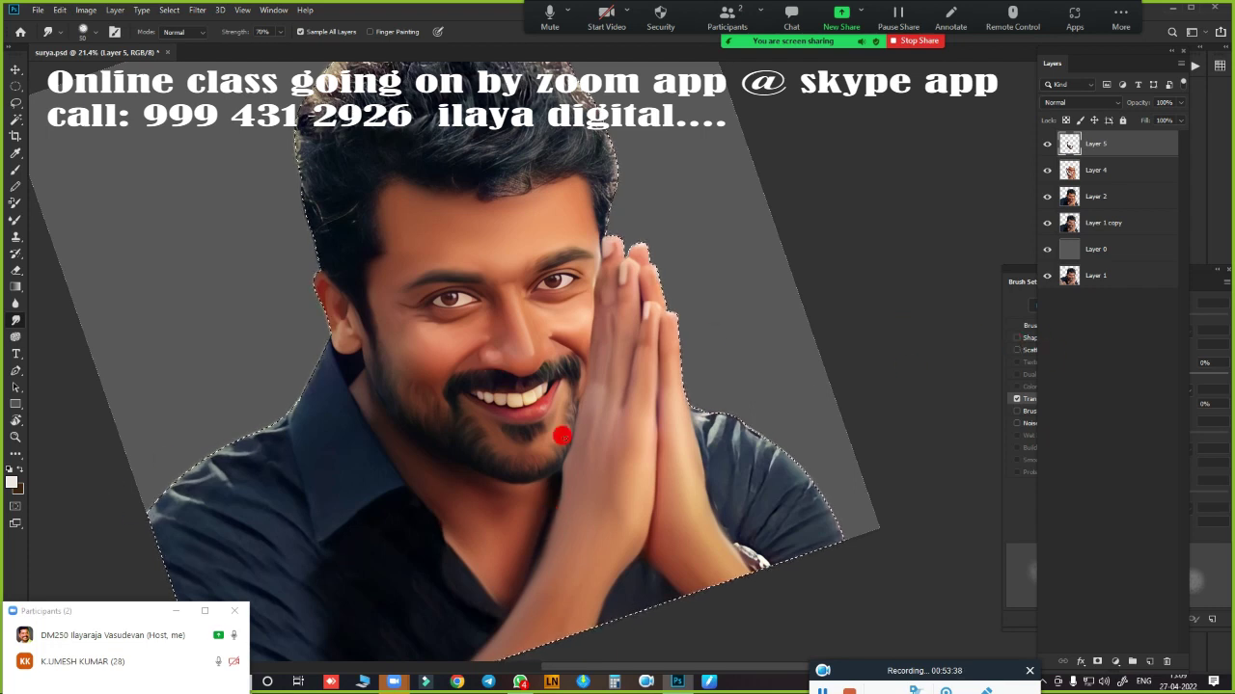
scroll(405, 267, "up", 1)
scroll(441, 279, "up", 2)
scroll(422, 328, "up", 1)
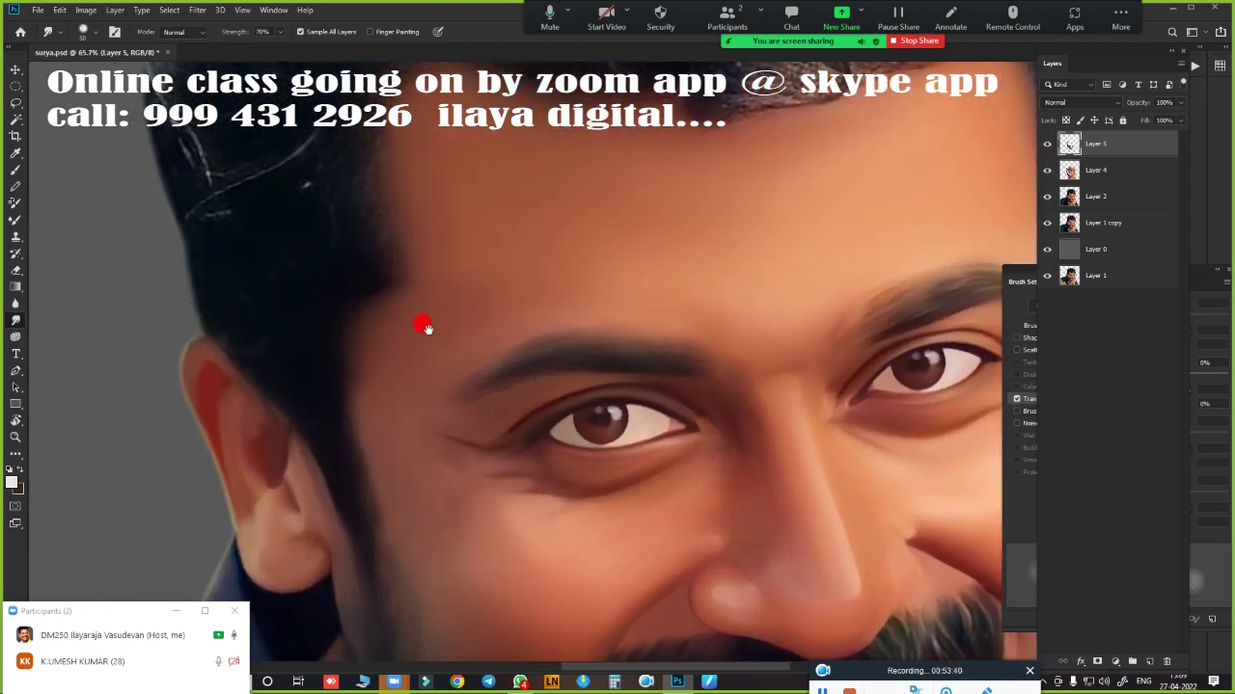
left_click_drag(422, 328, 648, 509)
scroll(633, 334, "up", 2)
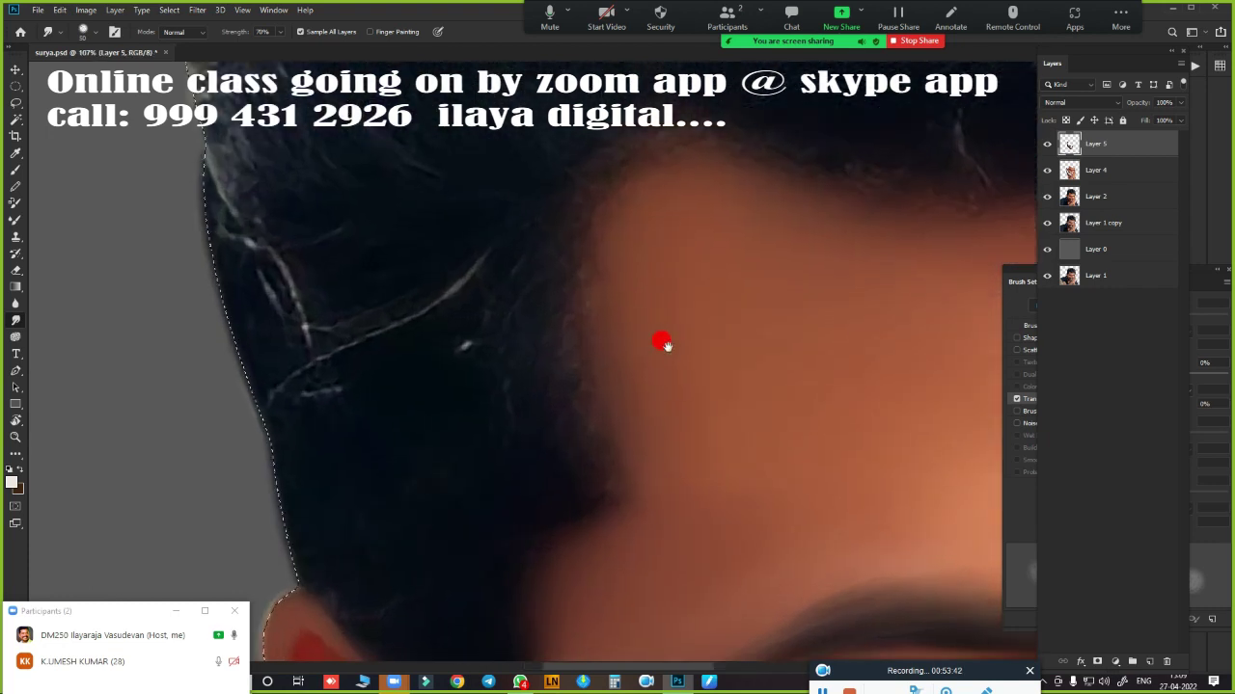
scroll(632, 299, "down", 1)
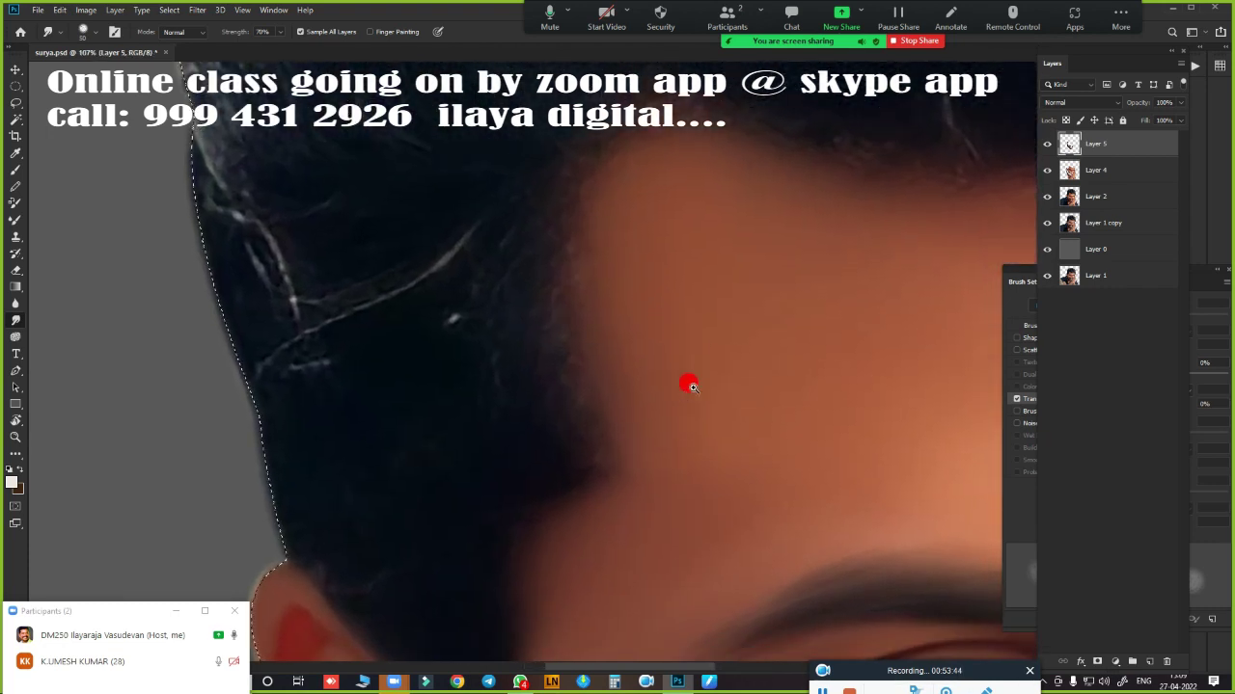
scroll(627, 381, "down", 1)
scroll(636, 385, "down", 1)
scroll(675, 382, "up", 1)
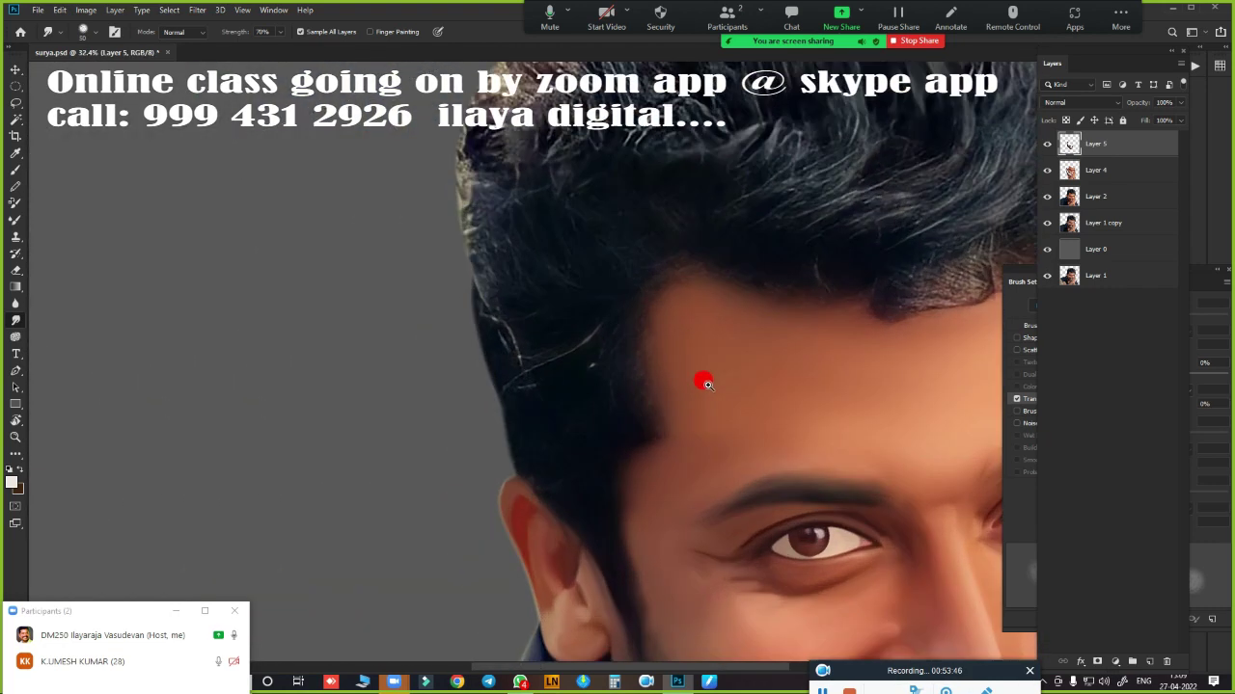
scroll(718, 388, "up", 2)
scroll(724, 385, "down", 1)
scroll(675, 328, "down", 1)
scroll(646, 294, "up", 2)
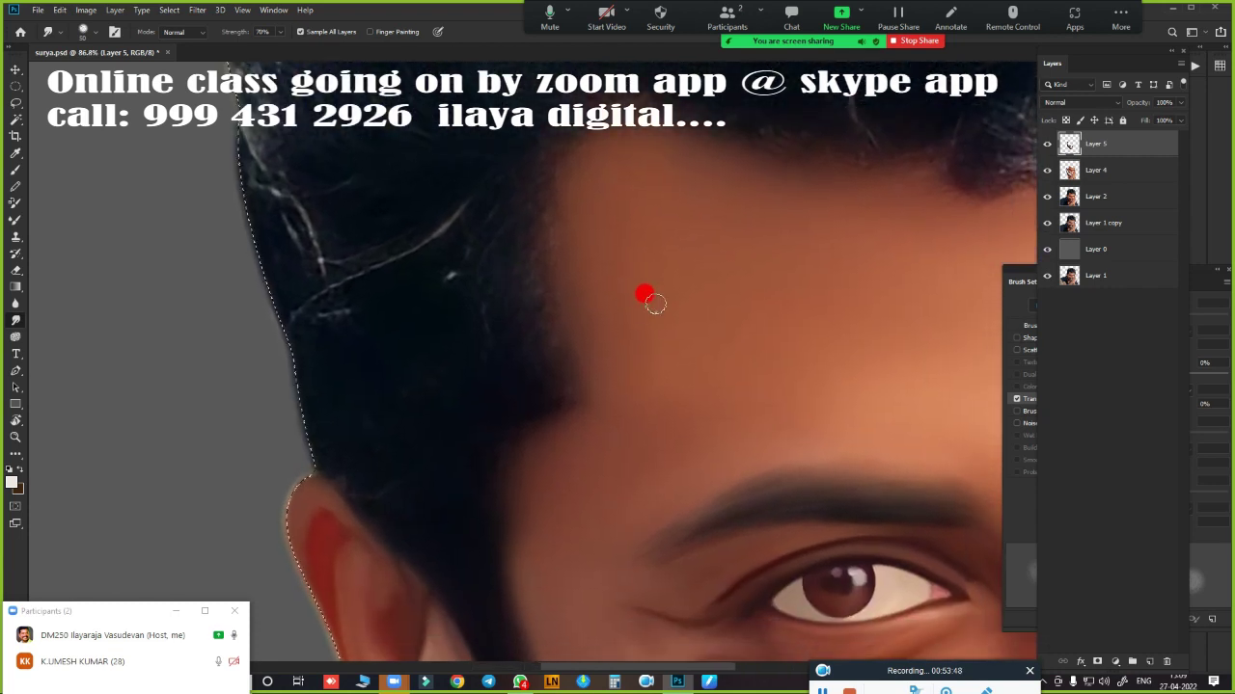
left_click_drag(551, 176, 502, 181)
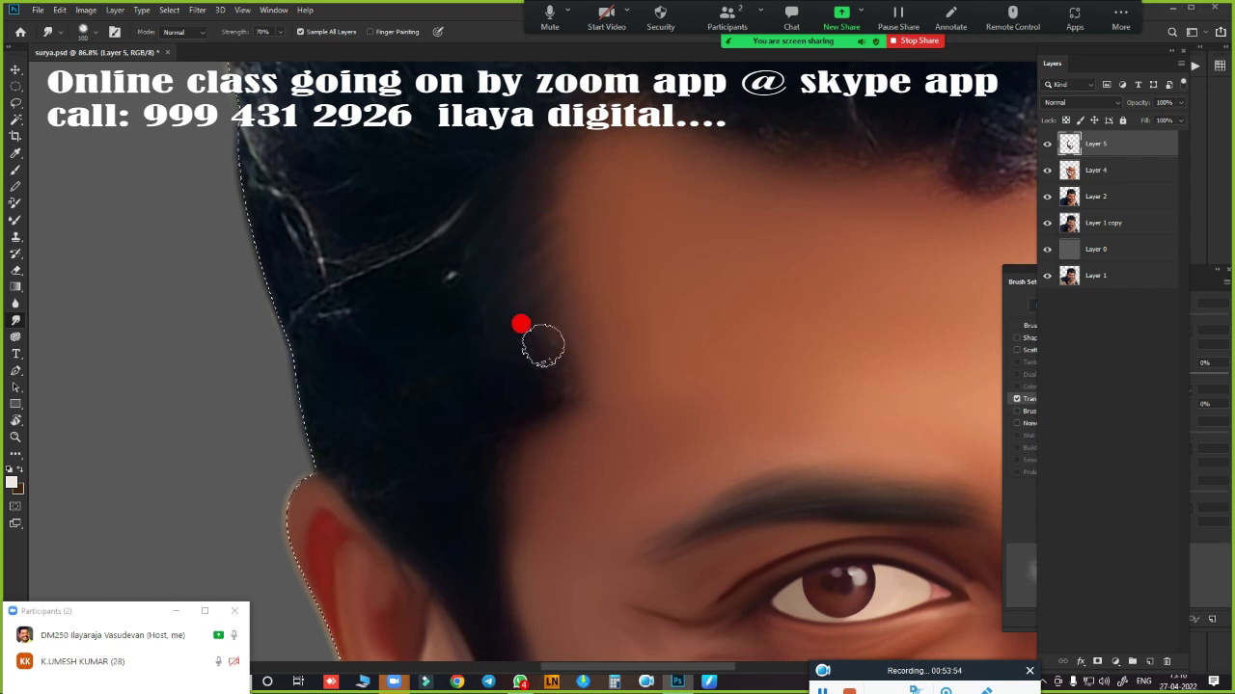
- With a larger brush, blend stray white strands into the dark hair beside the ear
key("bracketright")
key("bracketright")
key("bracketright")
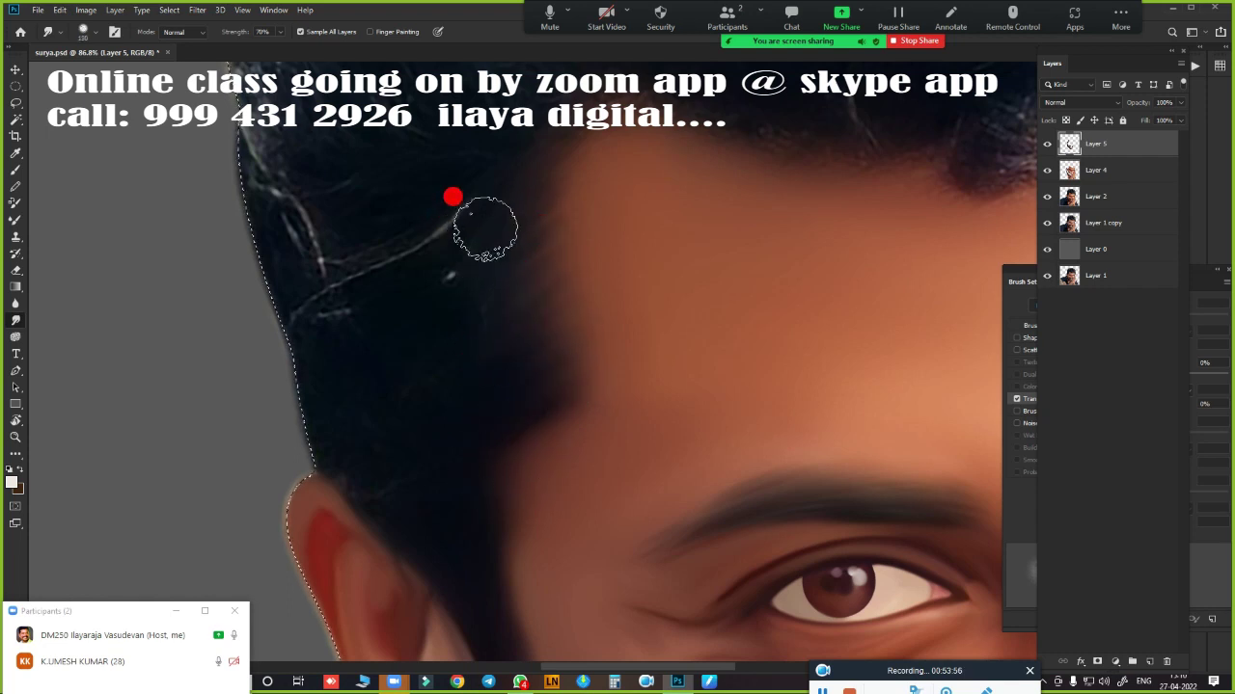
mouse_move(486, 229)
left_mouse_down()
mouse_move(317, 325)
mouse_move(283, 199)
mouse_move(386, 193)
mouse_move(411, 256)
mouse_move(502, 176)
mouse_move(443, 206)
mouse_move(511, 183)
mouse_move(457, 206)
mouse_move(496, 334)
mouse_move(376, 441)
mouse_move(334, 334)
mouse_move(366, 210)
mouse_move(393, 492)
mouse_move(261, 257)
mouse_move(457, 545)
left_mouse_up()
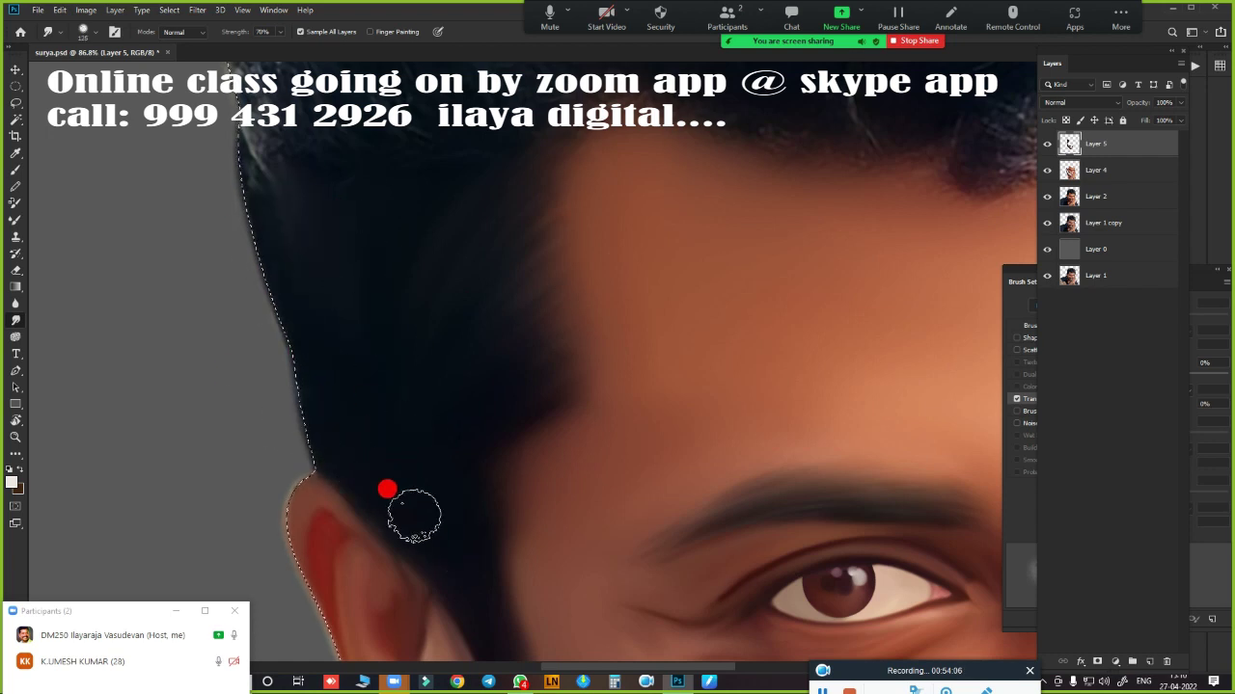
scroll(455, 267, "down", 5)
scroll(405, 241, "down", 1)
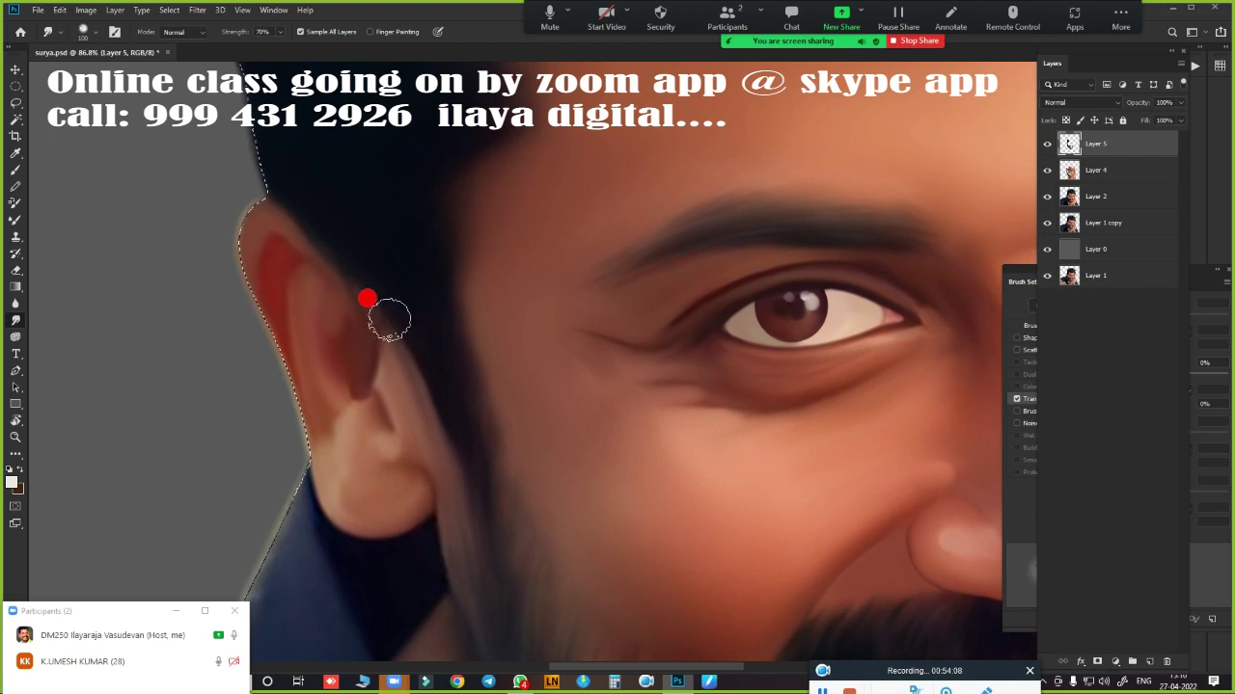
mouse_move(389, 319)
left_mouse_down()
mouse_move(418, 387)
mouse_move(188, 170)
left_mouse_up()
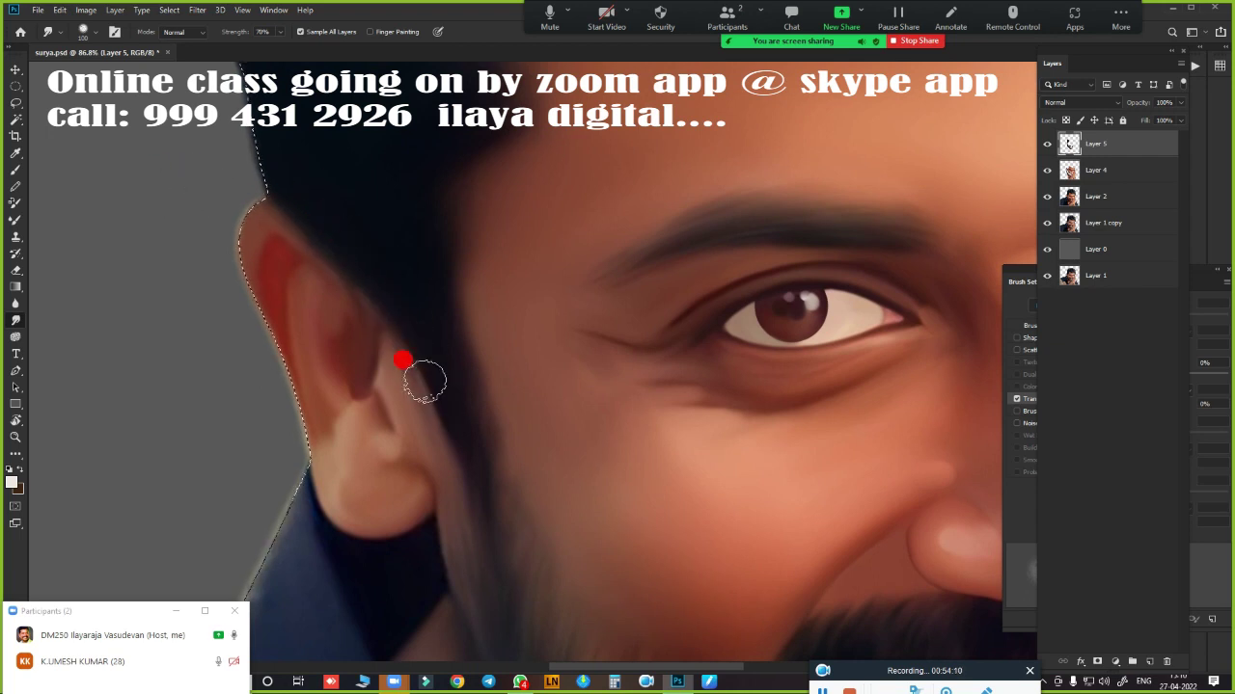
left_click_drag(424, 381, 468, 358)
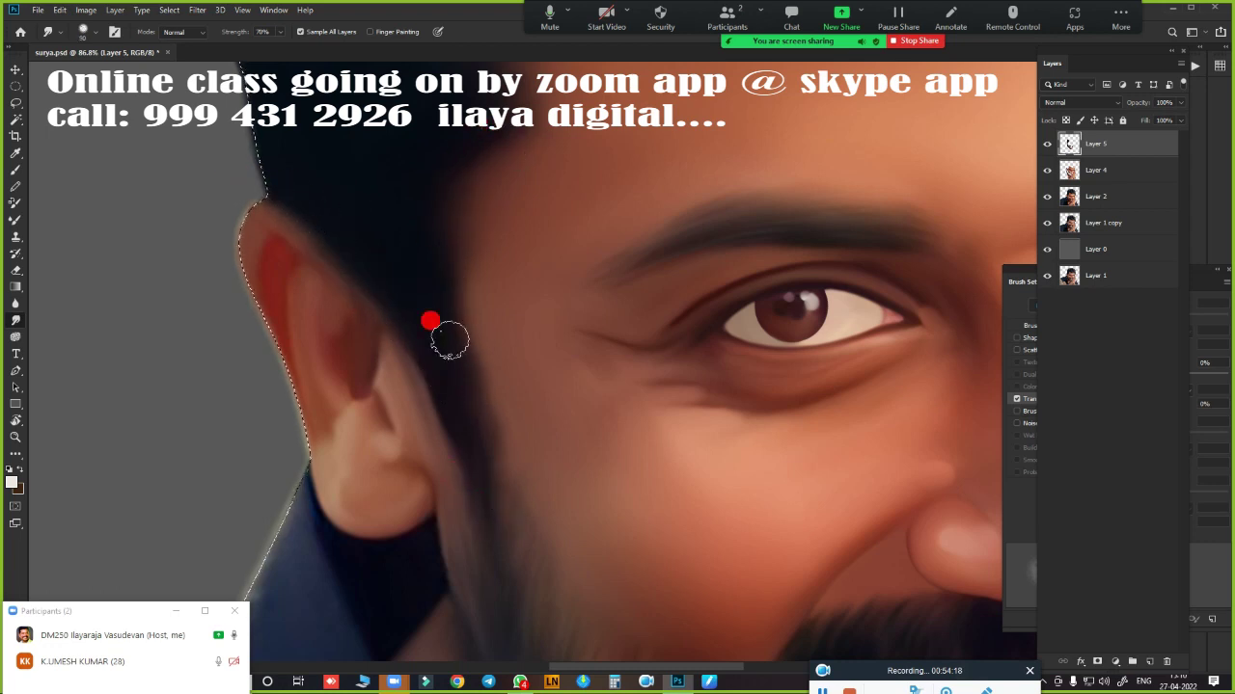
- Smooth the hair strands near the hairline edge into a soft grey mass
left_click_drag(433, 325, 469, 598)
left_click_drag(499, 479, 305, 467)
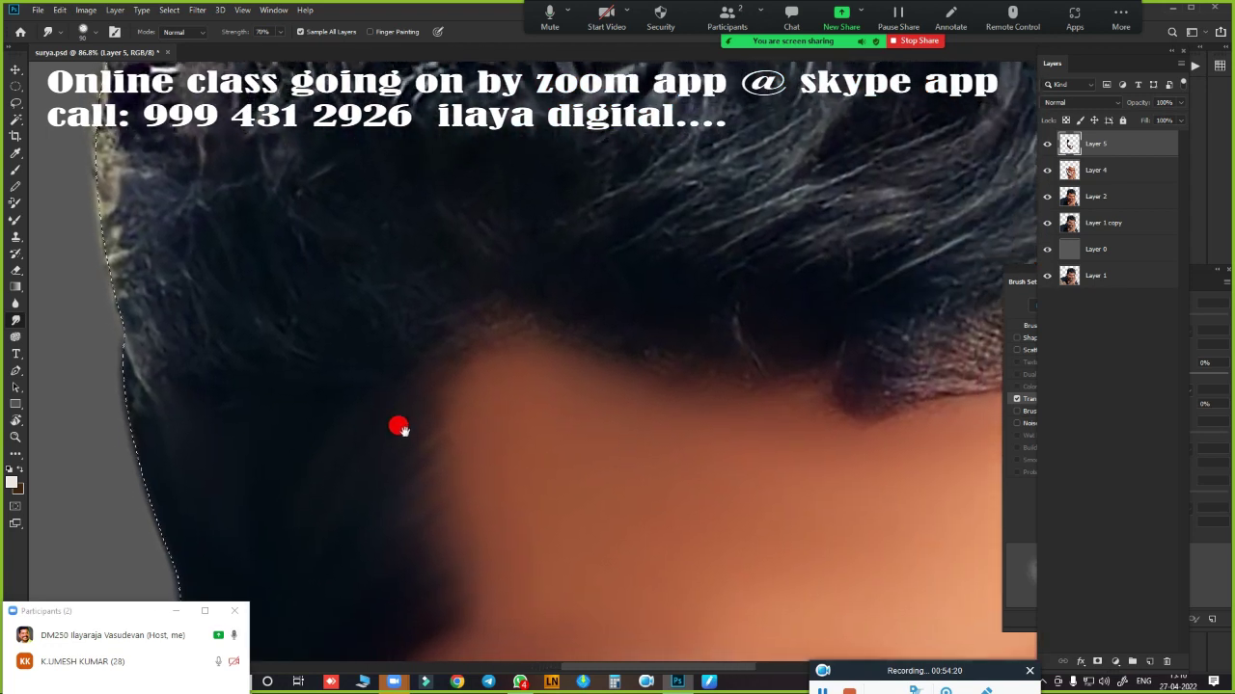
scroll(501, 438, "down", 2)
left_click_drag(512, 427, 394, 416)
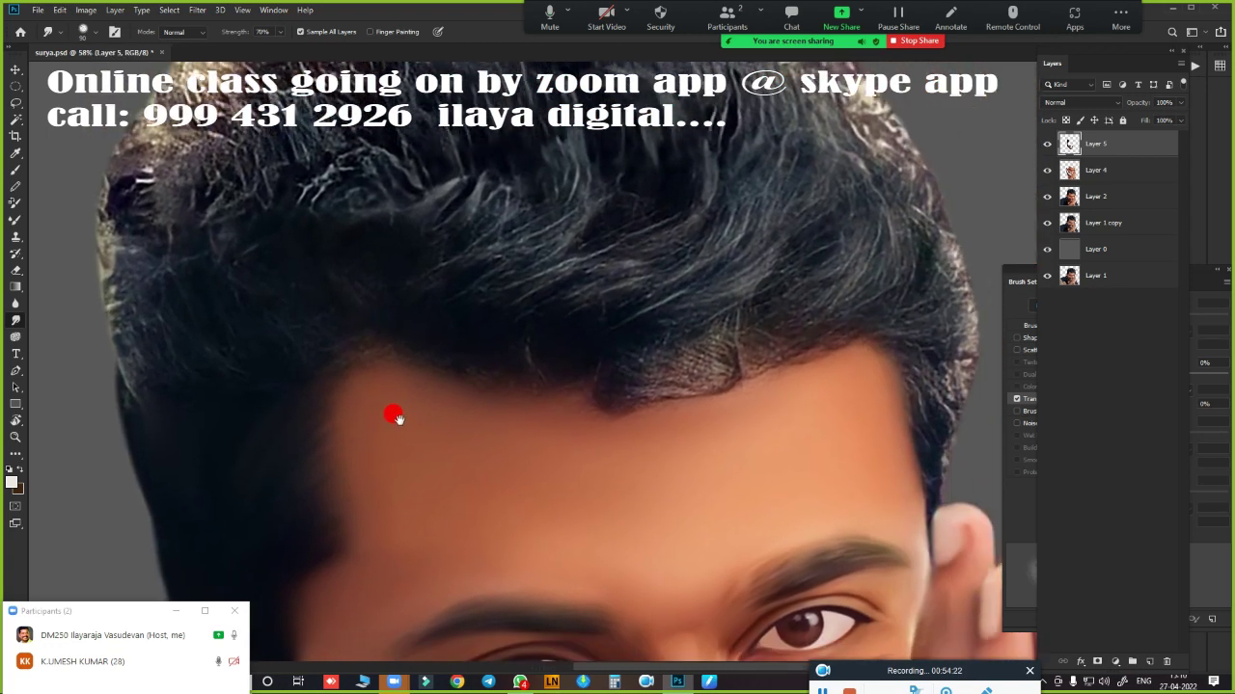
scroll(452, 419, "up", 3)
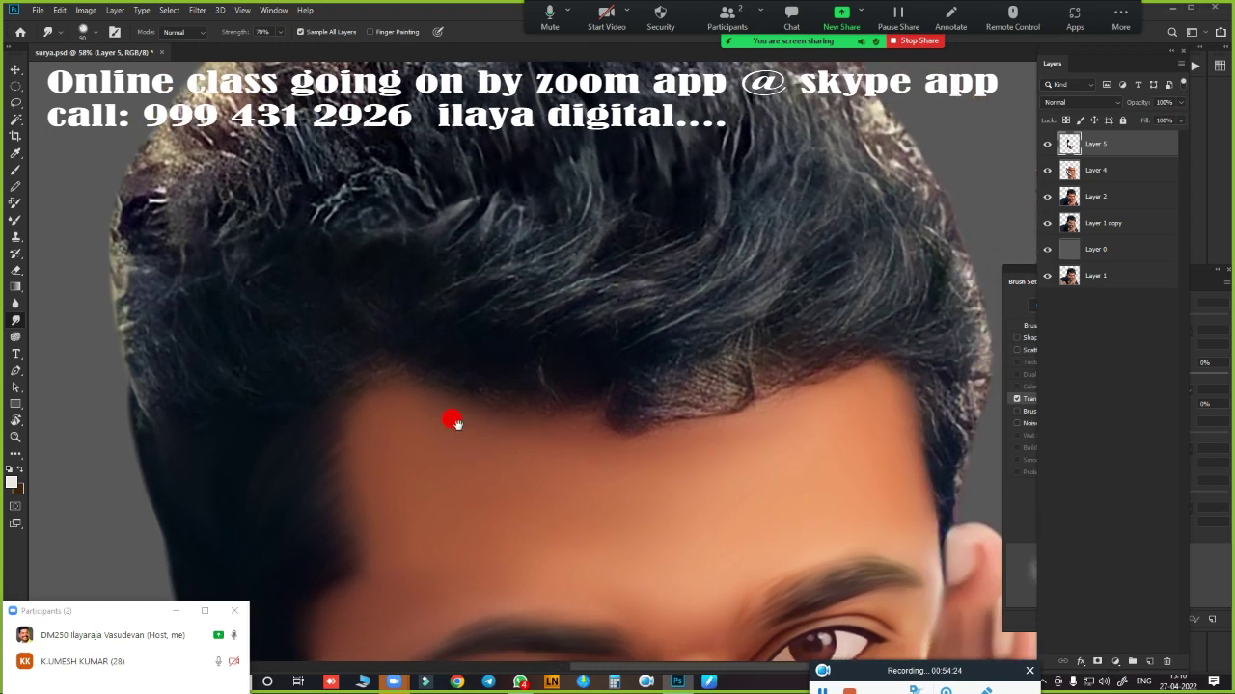
scroll(453, 419, "up", 1)
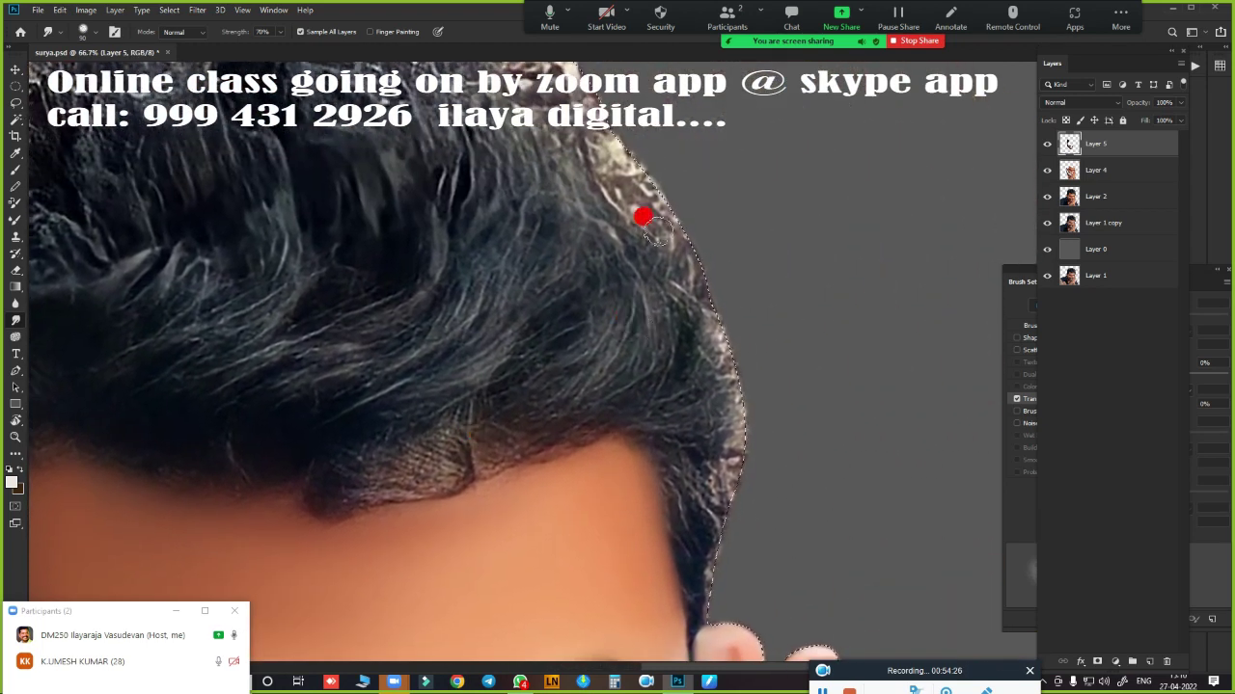
mouse_move(643, 422)
left_mouse_down()
mouse_move(640, 350)
mouse_move(640, 377)
mouse_move(581, 421)
mouse_move(631, 273)
mouse_move(585, 282)
left_mouse_up()
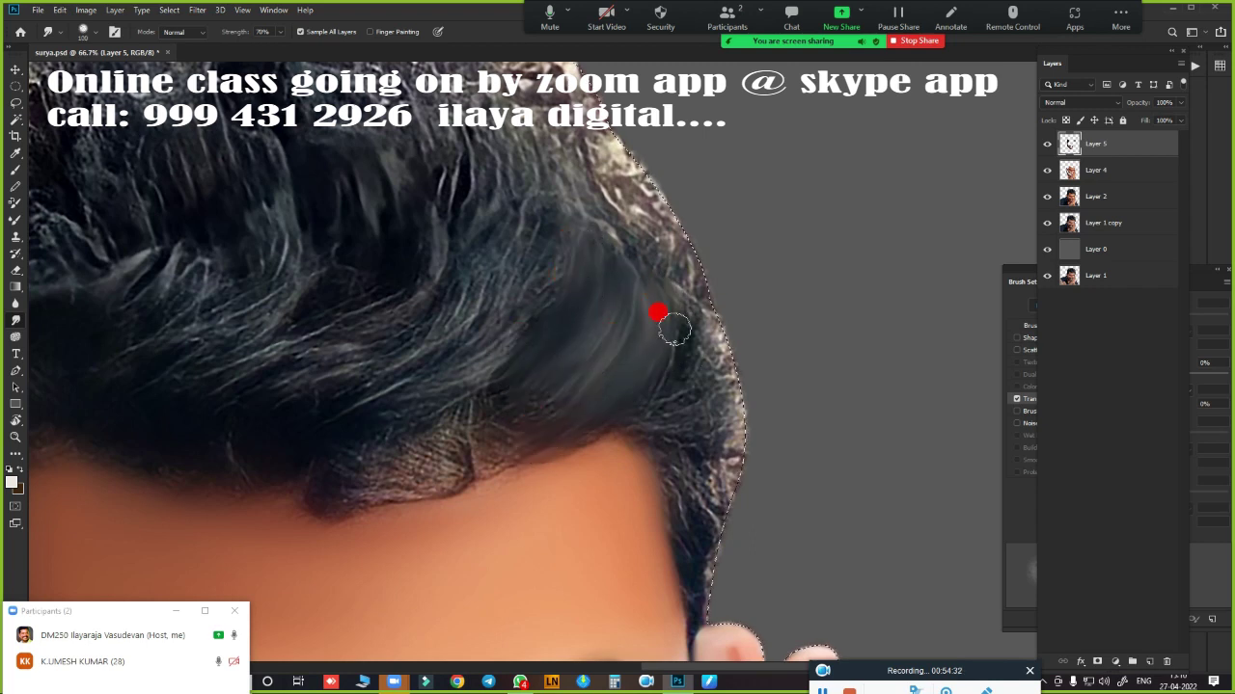
mouse_move(603, 223)
left_mouse_down()
mouse_move(608, 210)
mouse_move(586, 216)
mouse_move(639, 209)
mouse_move(661, 240)
mouse_move(631, 339)
left_mouse_up()
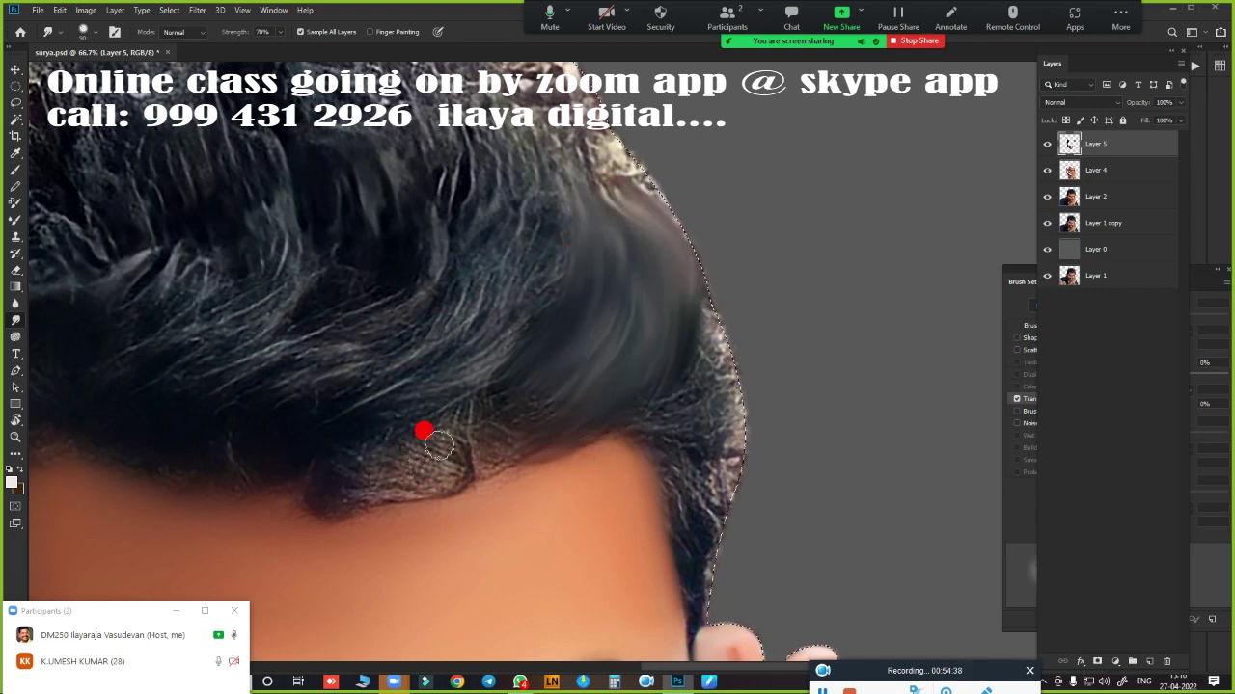
- Blend dark hair over the textured hairline patch and soften its edge
scroll(430, 492, "down", 3)
scroll(468, 504, "up", 3)
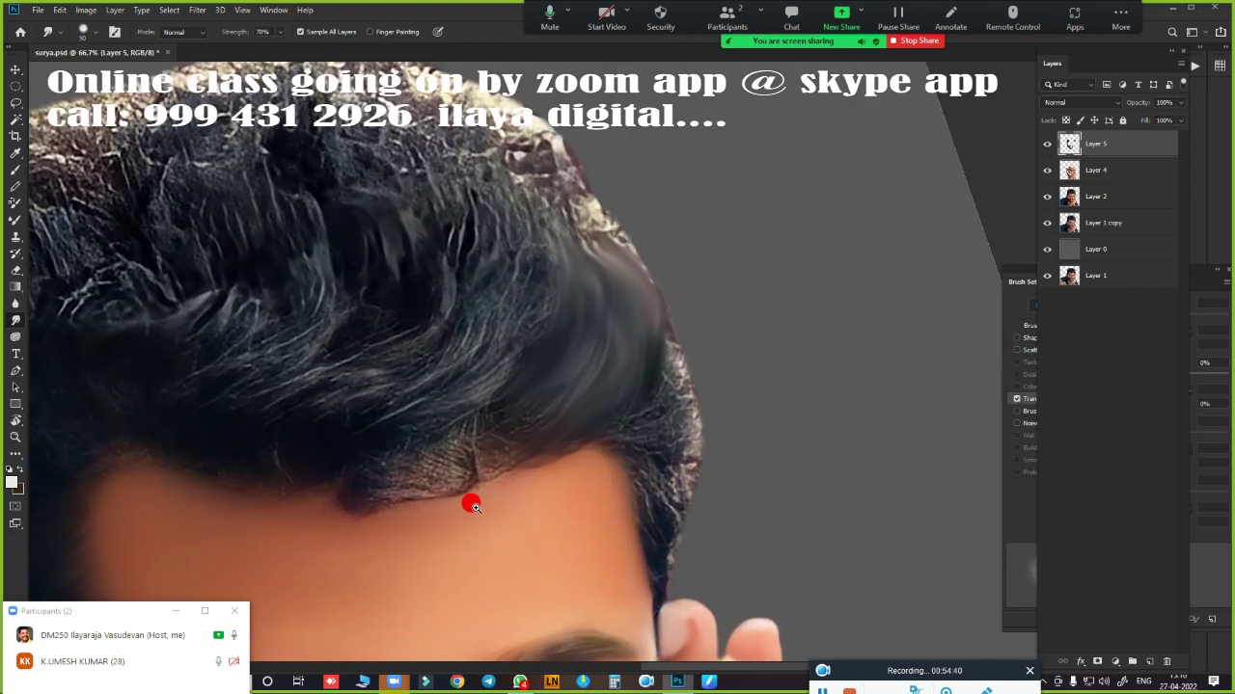
scroll(472, 496, "up", 2)
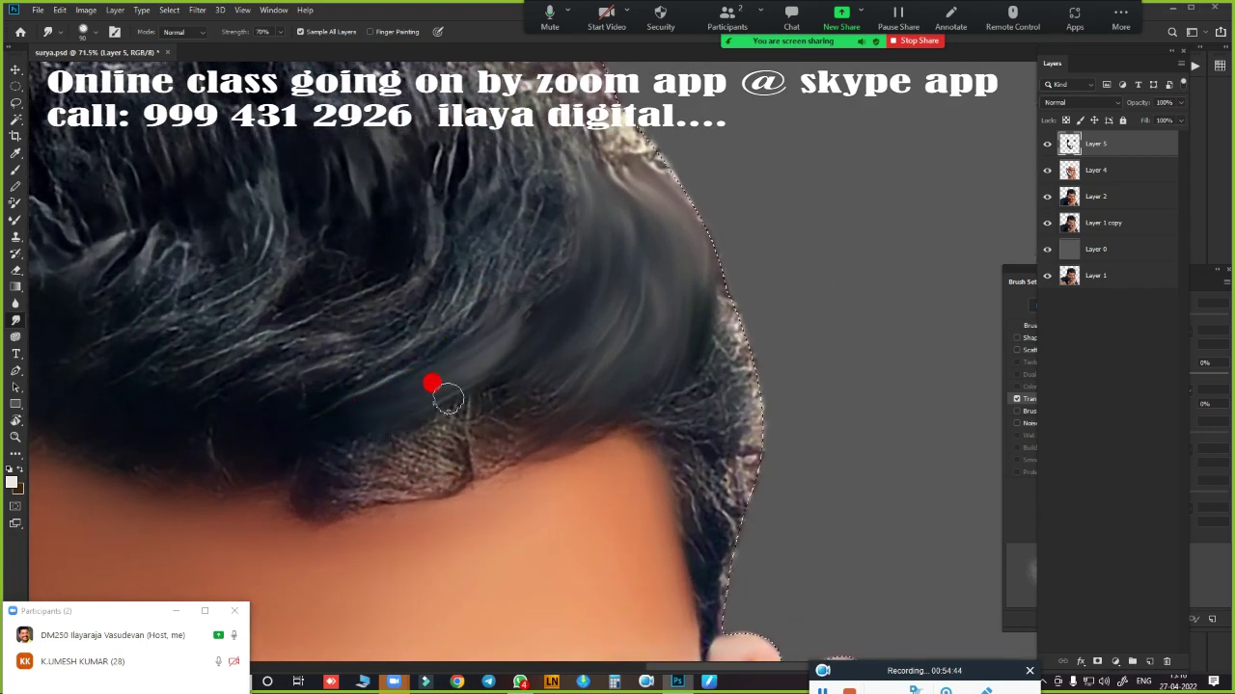
left_click_drag(518, 400, 577, 372)
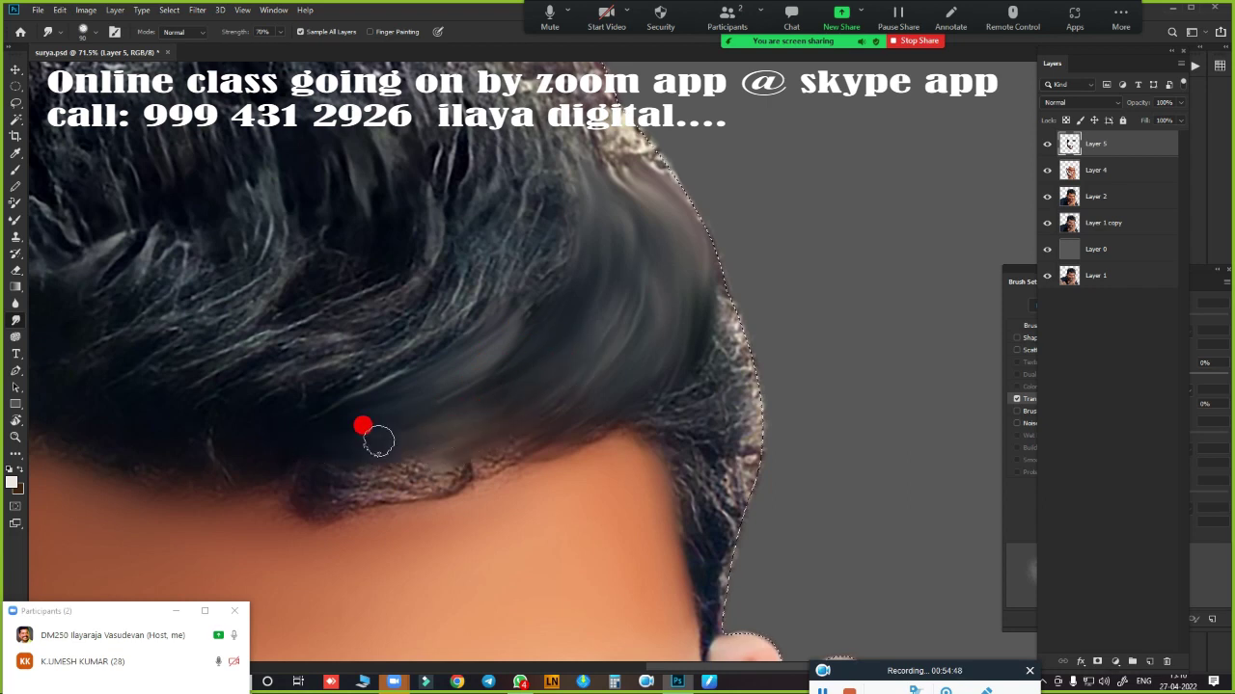
left_click_drag(378, 441, 431, 477)
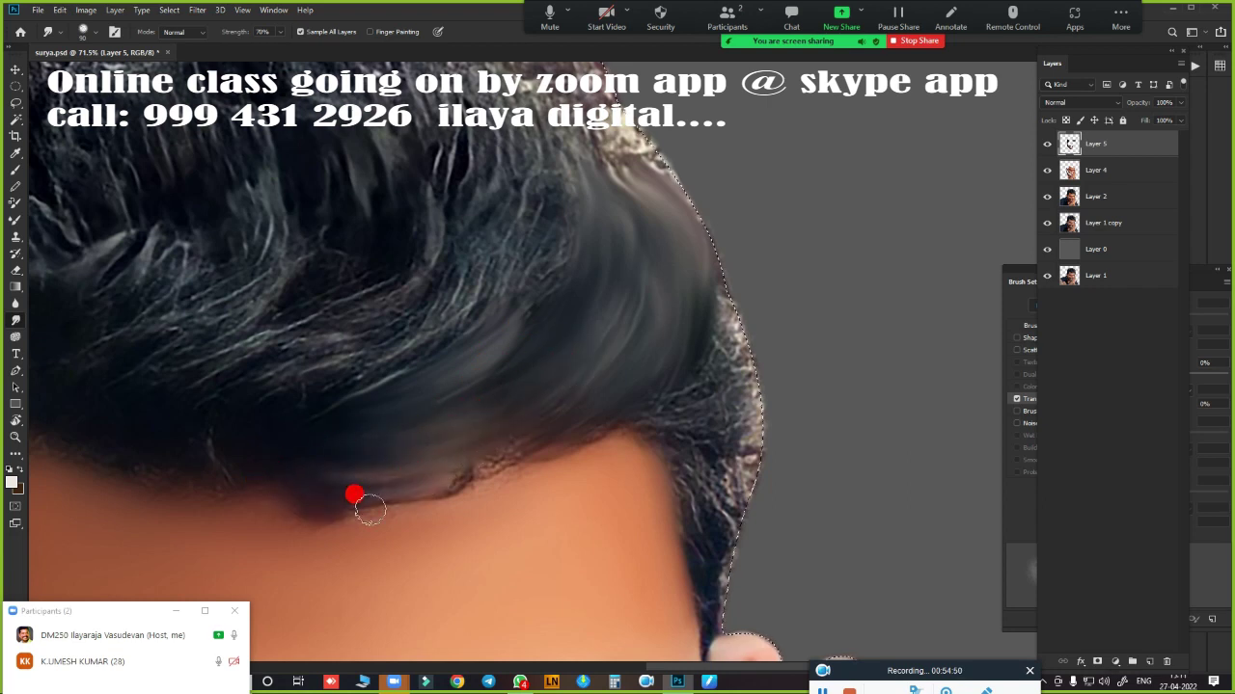
left_click_drag(370, 511, 476, 471)
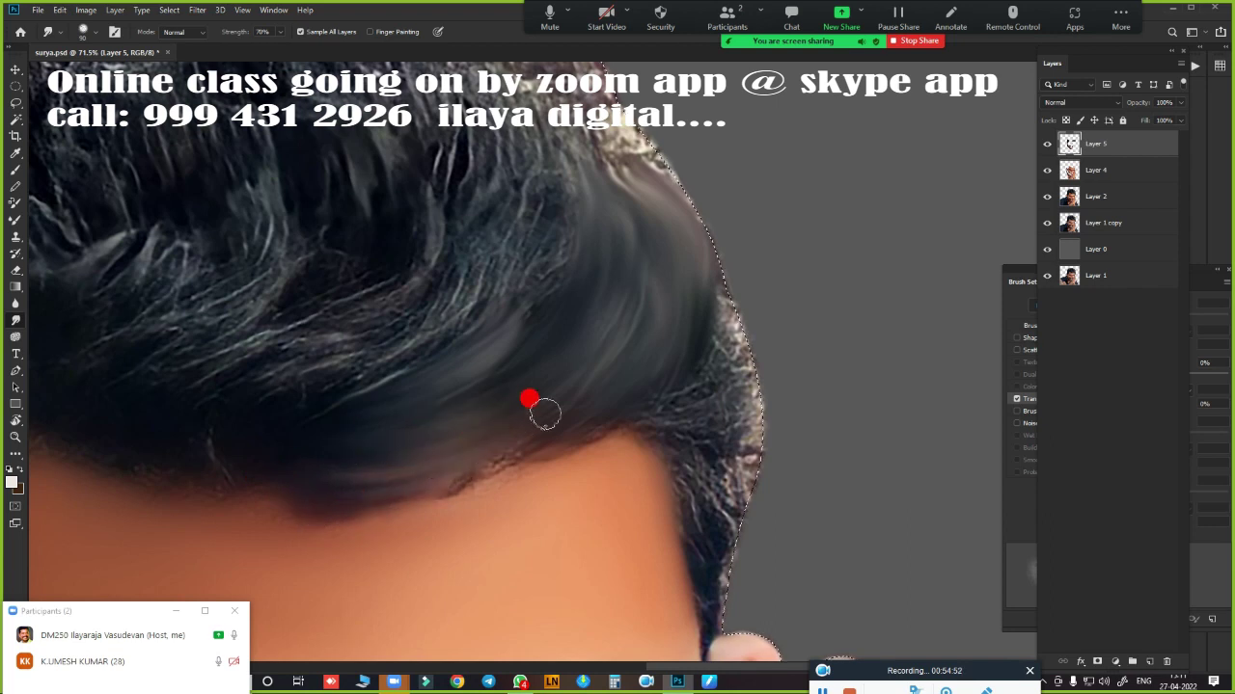
mouse_move(543, 413)
left_mouse_down()
mouse_move(540, 433)
mouse_move(578, 426)
left_mouse_up()
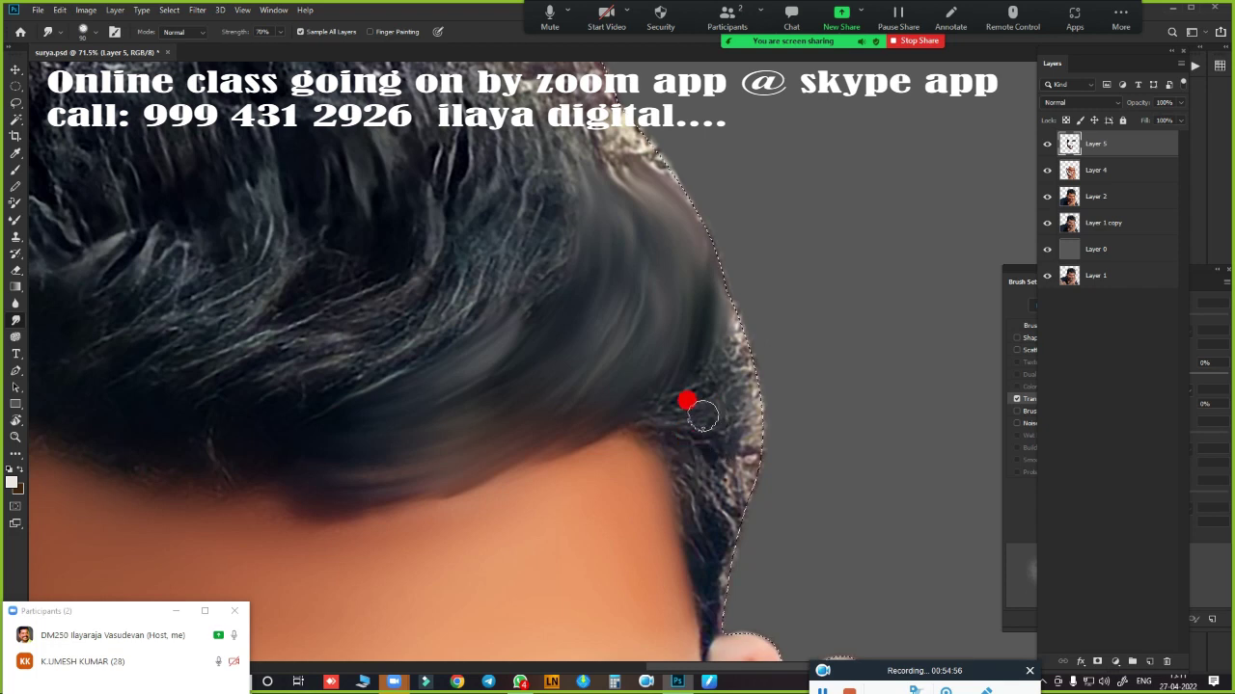
- Darken the light specks along the side hair edge and smear away the strand by the finger
mouse_move(678, 427)
left_mouse_down()
mouse_move(675, 413)
mouse_move(730, 352)
mouse_move(631, 400)
mouse_move(647, 447)
mouse_move(680, 435)
mouse_move(703, 554)
left_mouse_up()
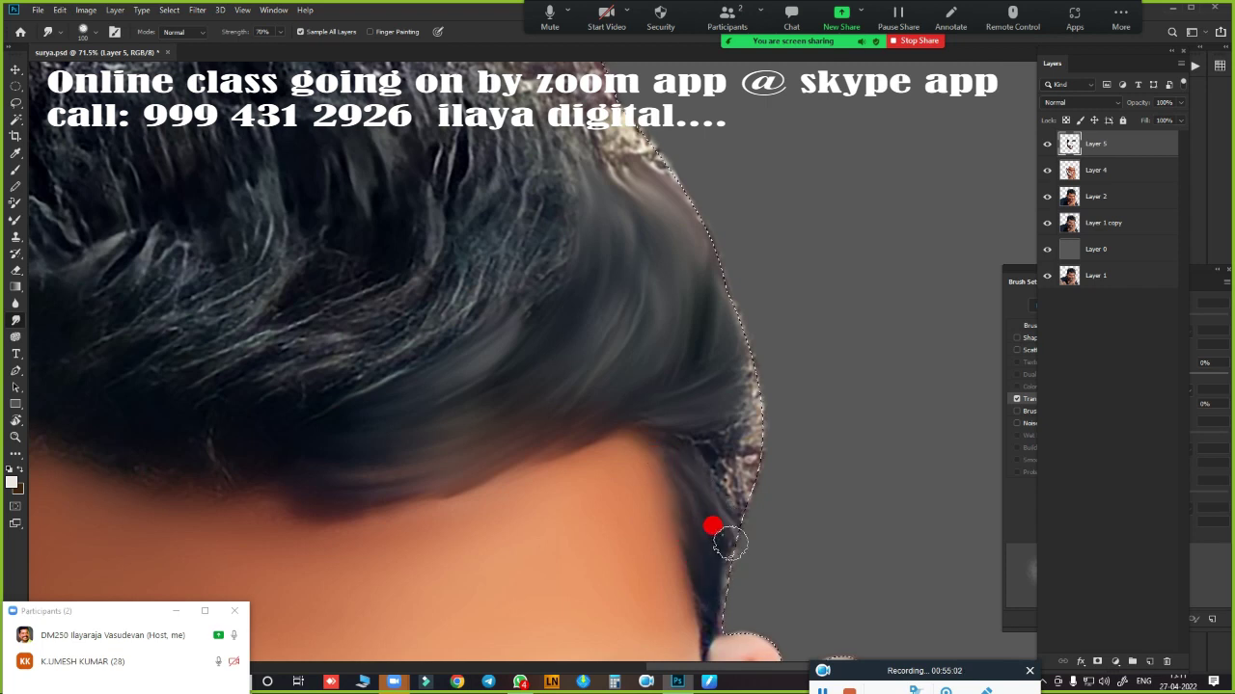
mouse_move(705, 456)
left_mouse_down()
mouse_move(689, 432)
mouse_move(767, 371)
left_mouse_up()
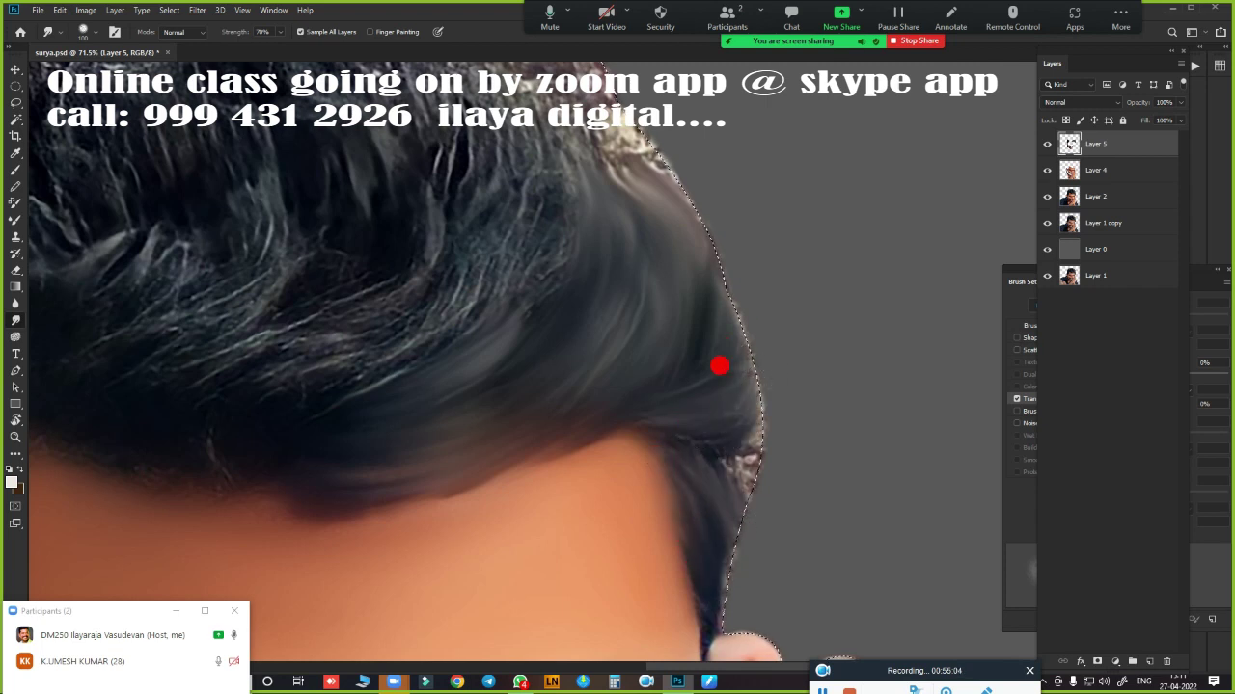
mouse_move(704, 343)
left_mouse_down()
mouse_move(686, 411)
mouse_move(741, 396)
mouse_move(744, 488)
mouse_move(655, 408)
left_mouse_up()
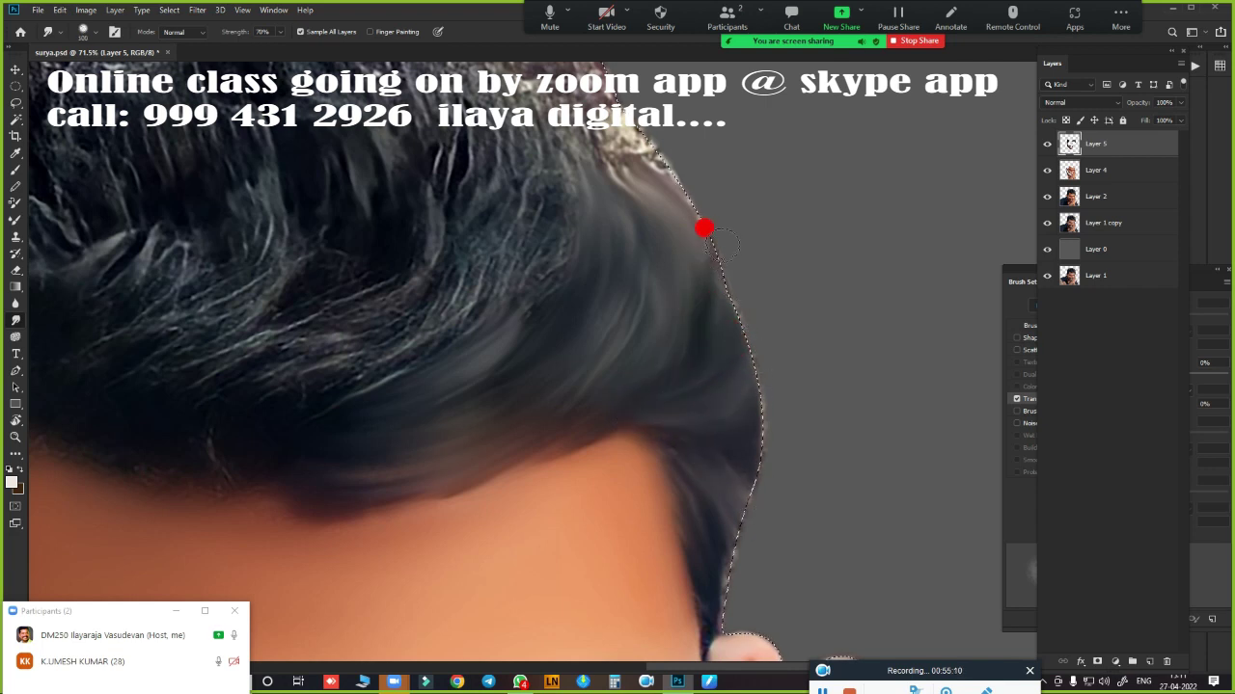
left_click_drag(747, 470, 750, 257)
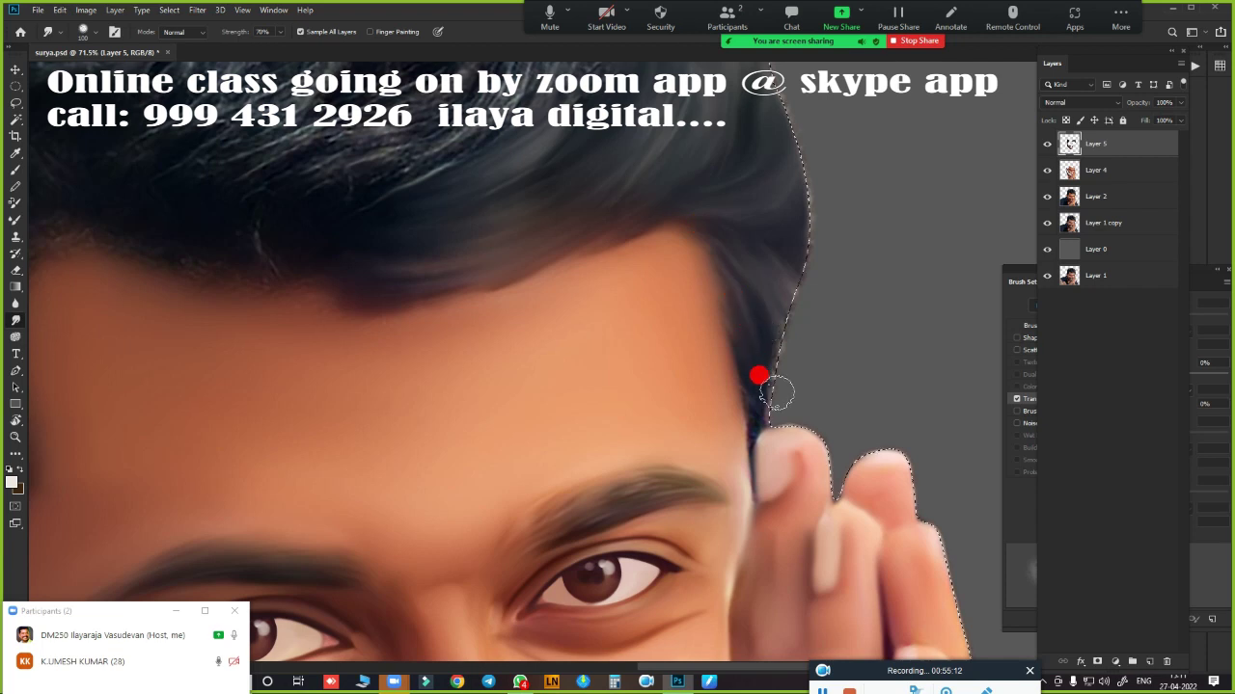
left_click_drag(770, 330, 785, 314)
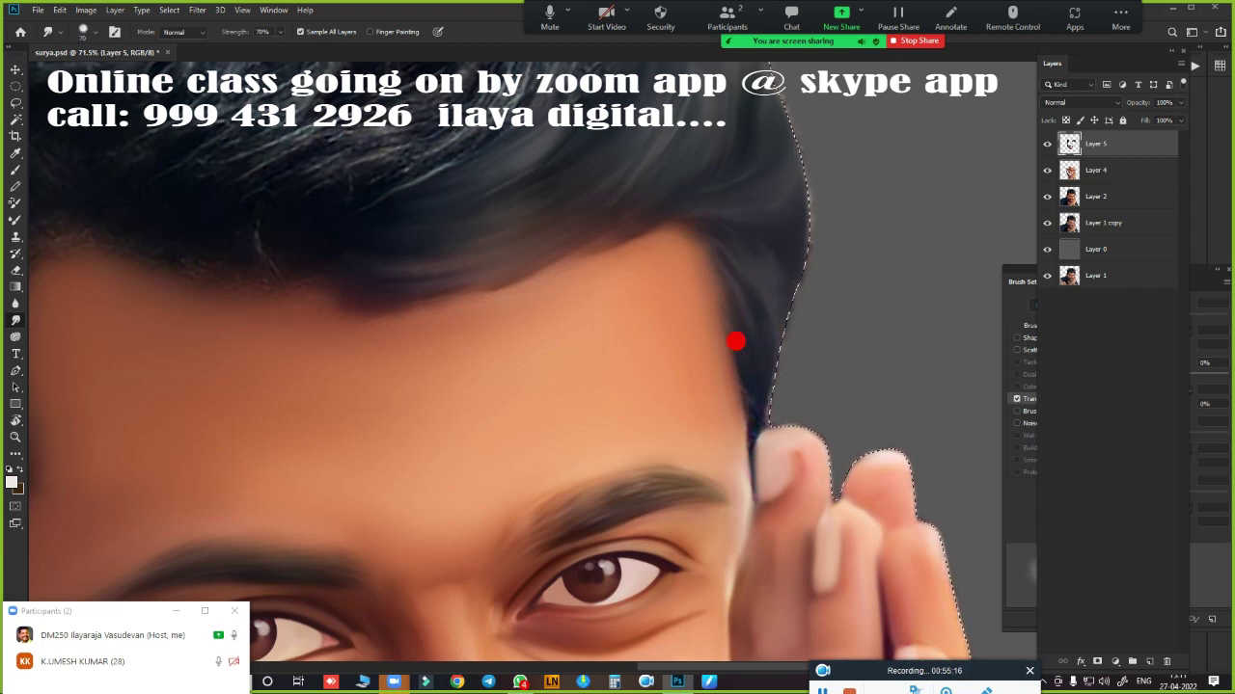
left_click_drag(750, 416, 736, 540)
- Smudge the bright hair strands above the forehead hairline dip into dark flowing strokes
left_click_drag(712, 304, 698, 251)
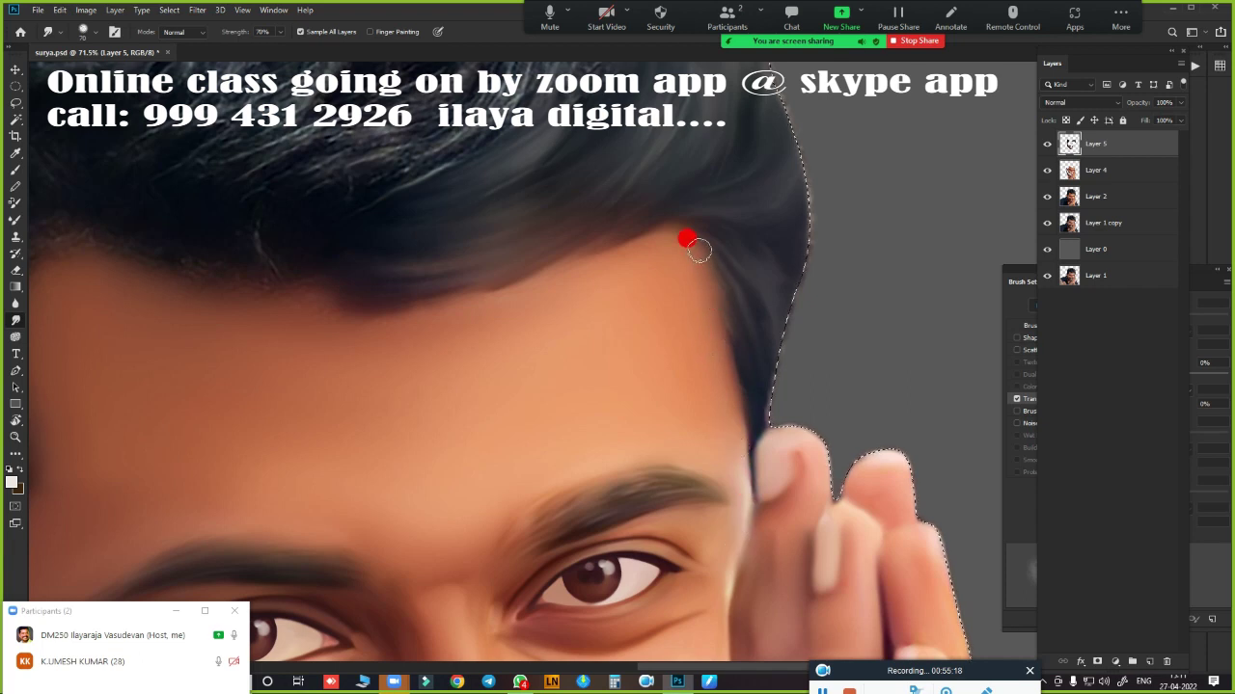
left_click_drag(321, 373, 570, 408)
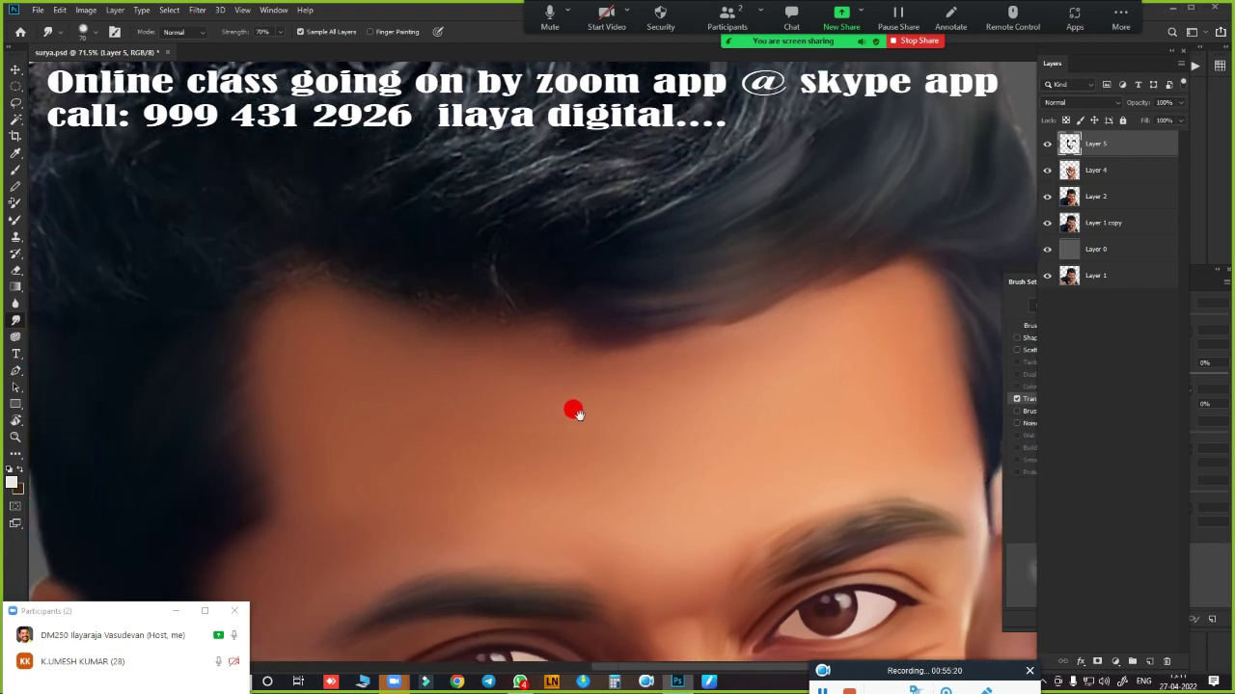
left_click_drag(657, 346, 518, 504)
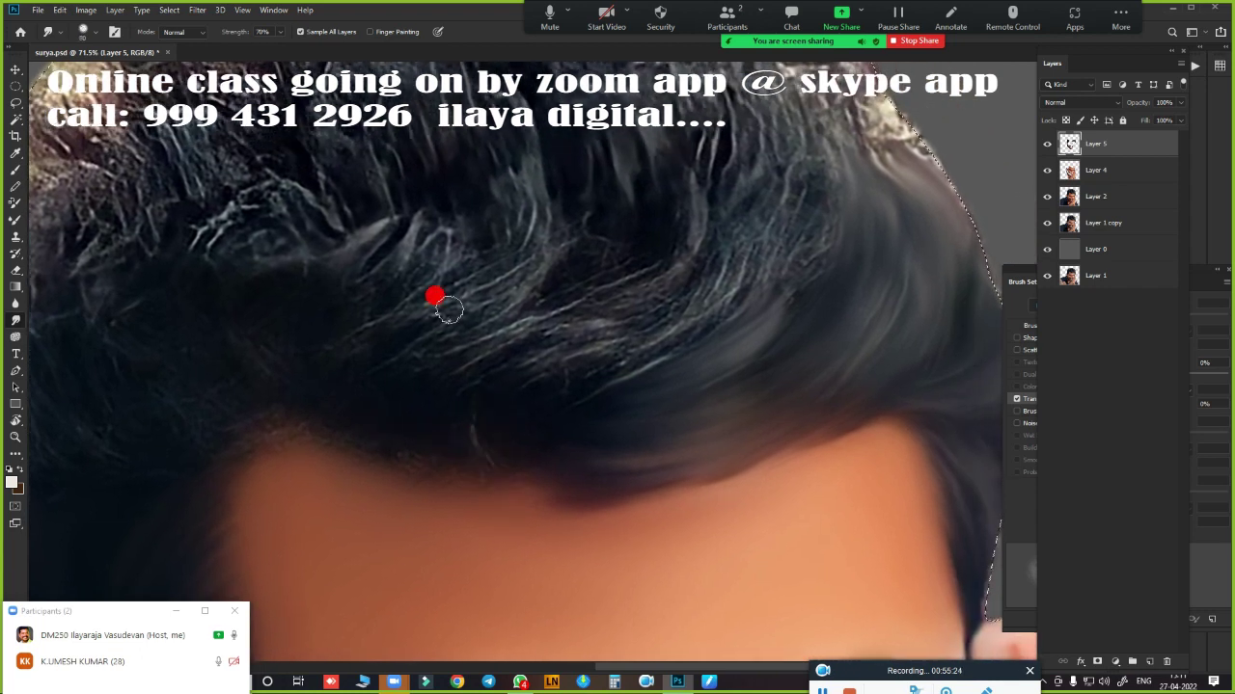
mouse_move(551, 393)
left_mouse_down()
mouse_move(515, 356)
mouse_move(581, 355)
left_mouse_up()
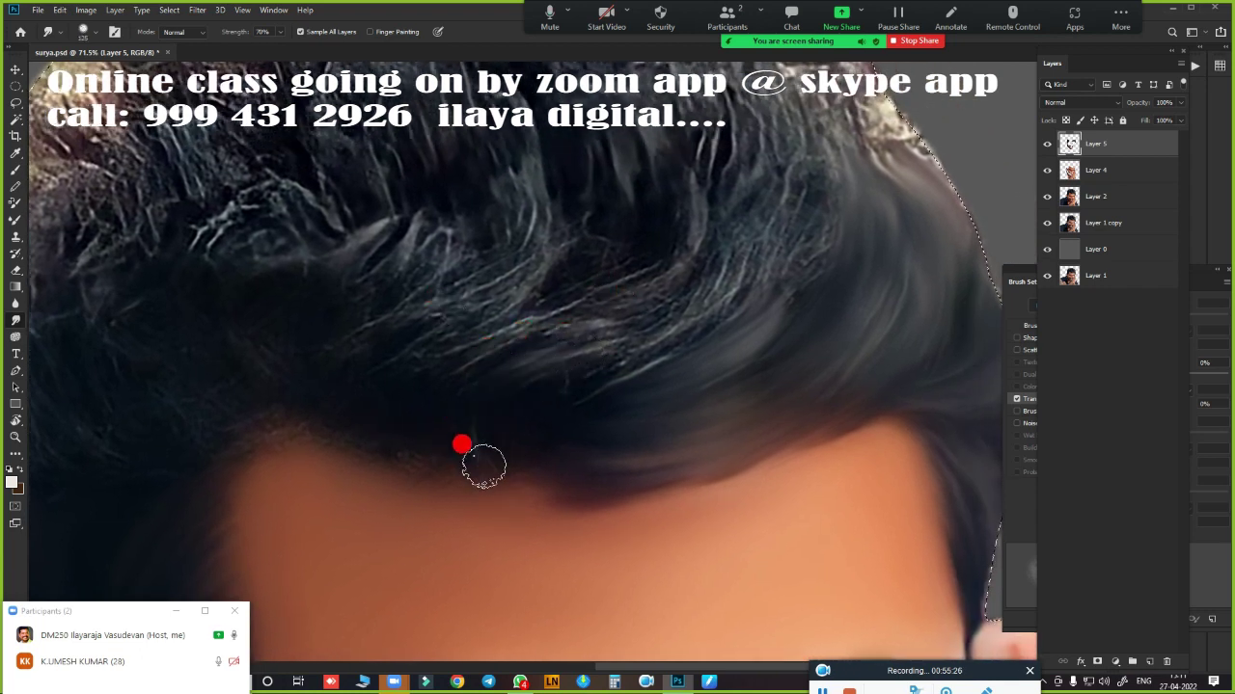
mouse_move(483, 463)
left_mouse_down()
mouse_move(587, 361)
mouse_move(606, 366)
left_mouse_up()
mouse_move(534, 351)
left_mouse_down()
mouse_move(446, 430)
mouse_move(460, 338)
mouse_move(388, 372)
mouse_move(344, 410)
mouse_move(328, 372)
mouse_move(377, 319)
mouse_move(553, 252)
mouse_move(559, 209)
mouse_move(400, 311)
mouse_move(604, 187)
mouse_move(464, 310)
mouse_move(658, 202)
mouse_move(611, 279)
mouse_move(694, 228)
mouse_move(681, 276)
mouse_move(635, 318)
mouse_move(745, 193)
mouse_move(669, 321)
mouse_move(775, 217)
mouse_move(801, 157)
mouse_move(790, 240)
mouse_move(803, 277)
mouse_move(721, 336)
mouse_move(669, 336)
mouse_move(504, 383)
mouse_move(636, 297)
mouse_move(402, 366)
mouse_move(387, 339)
mouse_move(634, 166)
mouse_move(681, 215)
mouse_move(507, 391)
mouse_move(588, 356)
mouse_move(712, 334)
mouse_move(428, 482)
mouse_move(353, 433)
mouse_move(491, 441)
mouse_move(549, 511)
mouse_move(575, 505)
left_mouse_up()
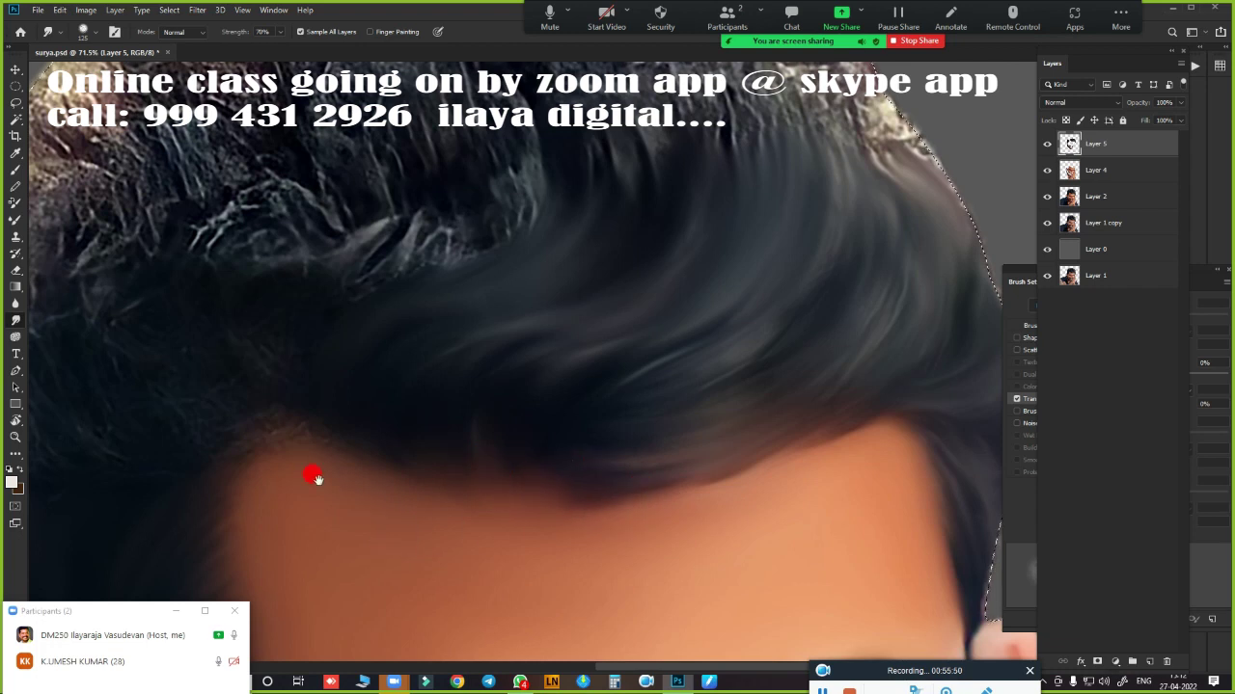
- Smear the textured crown hair into flowing strands
mouse_move(314, 475)
left_mouse_down()
mouse_move(570, 570)
mouse_move(564, 492)
left_mouse_up()
mouse_move(608, 247)
left_mouse_down()
mouse_move(584, 221)
mouse_move(611, 209)
mouse_move(677, 234)
mouse_move(707, 354)
left_mouse_up()
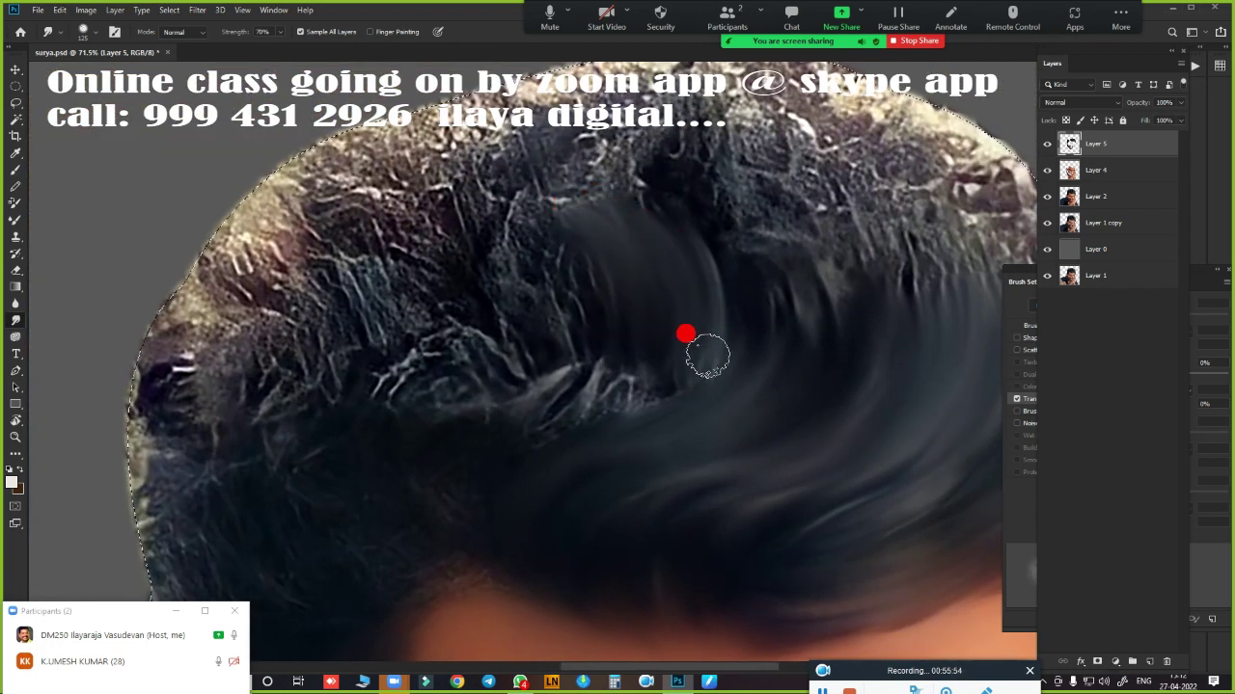
left_click_drag(496, 437, 535, 394)
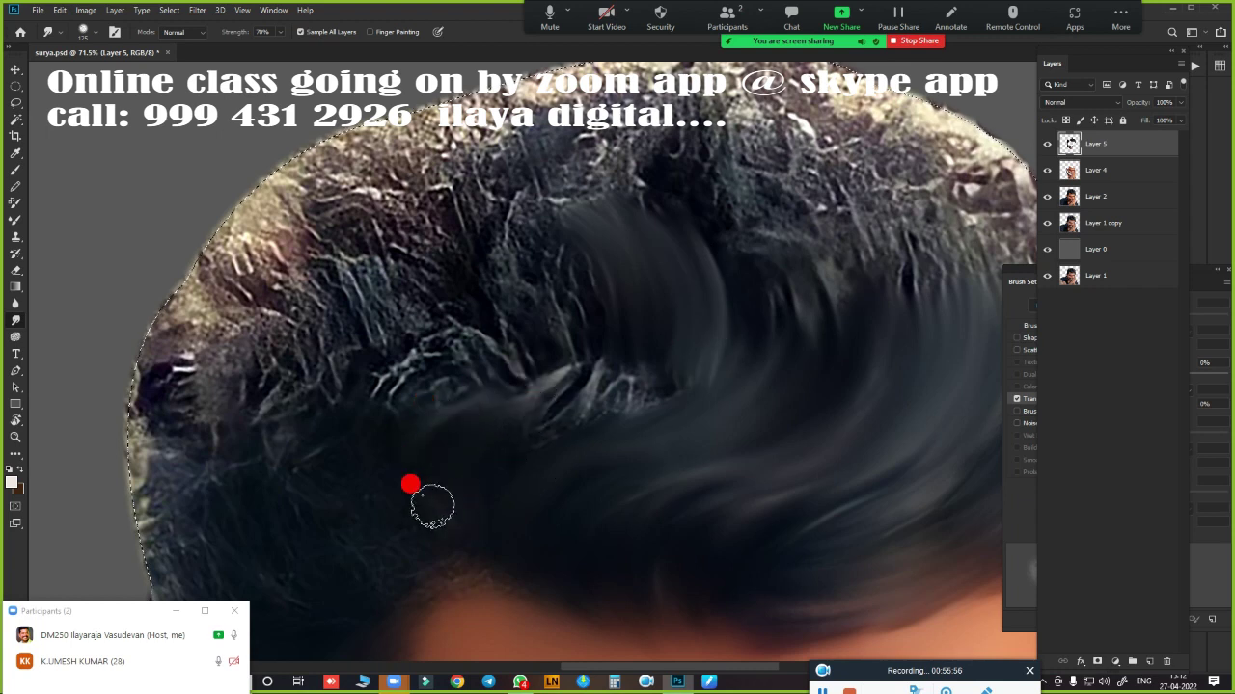
mouse_move(399, 460)
left_mouse_down()
mouse_move(455, 360)
mouse_move(370, 413)
mouse_move(372, 478)
mouse_move(464, 475)
mouse_move(645, 298)
mouse_move(589, 389)
mouse_move(548, 378)
mouse_move(551, 394)
mouse_move(611, 373)
left_mouse_up()
mouse_move(551, 276)
left_mouse_down()
mouse_move(509, 286)
mouse_move(490, 364)
mouse_move(529, 359)
left_mouse_up()
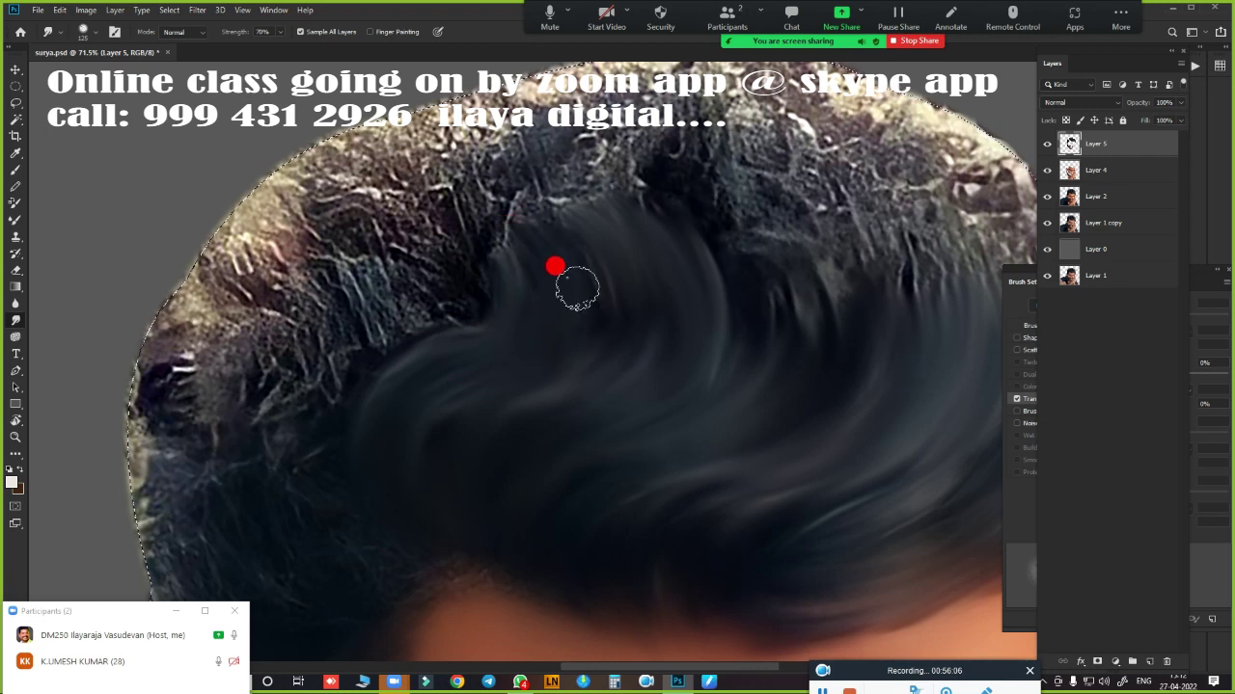
- Smooth the hair down the head's left edge toward the neckline and across the top
left_click_drag(710, 474, 807, 267)
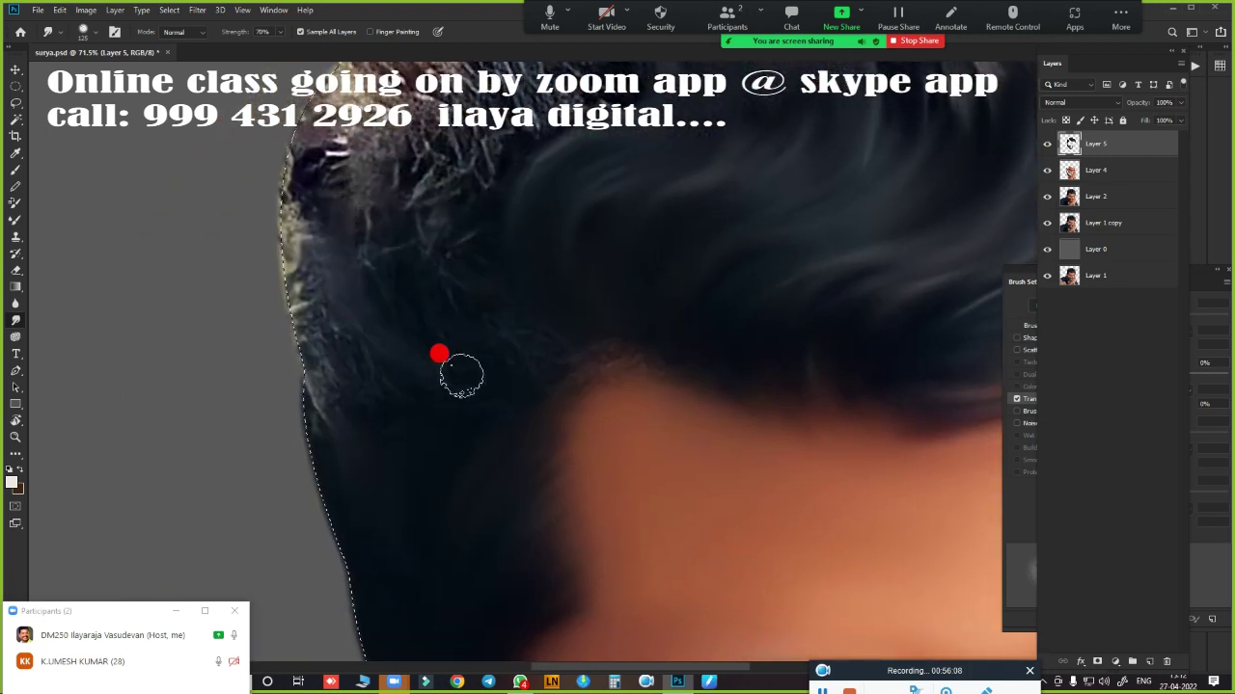
left_click_drag(406, 184, 442, 214)
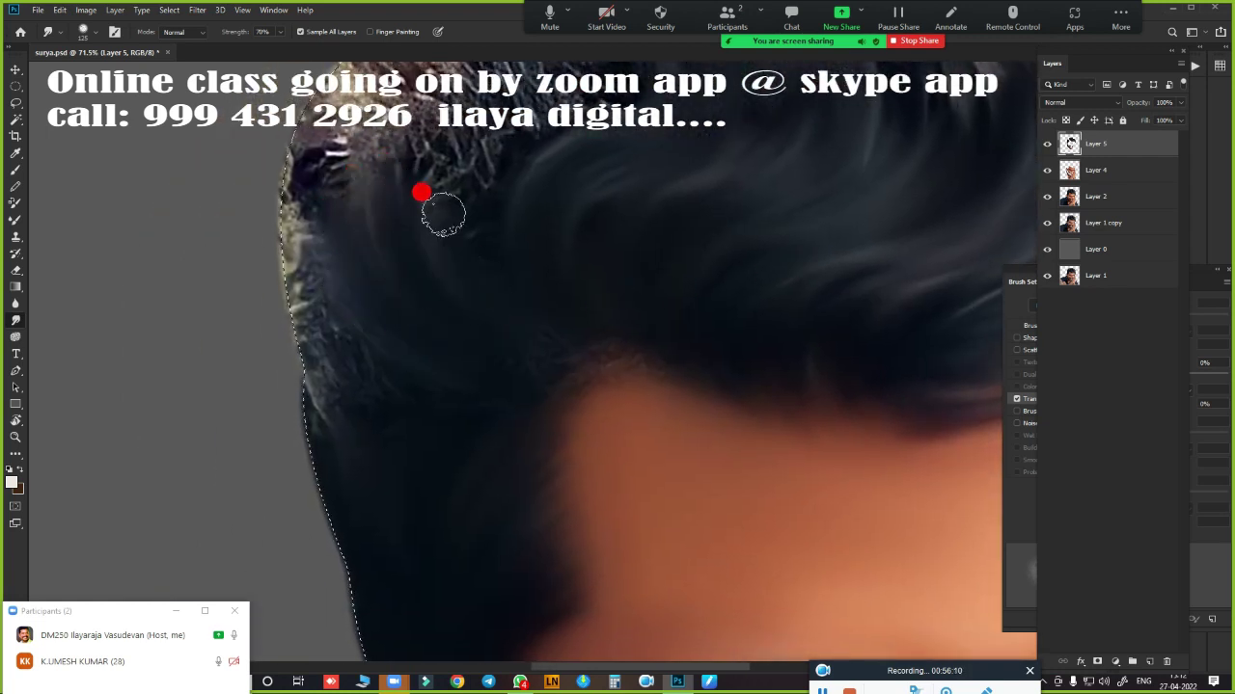
left_click_drag(391, 365, 334, 297)
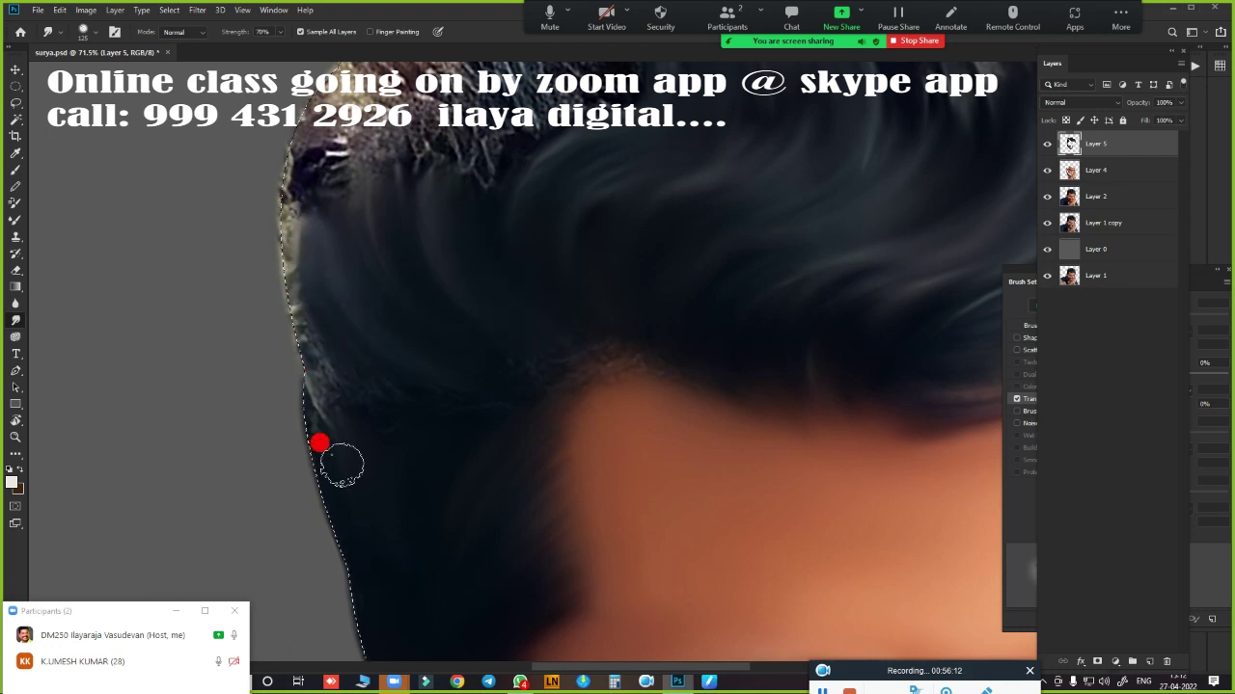
mouse_move(342, 465)
left_mouse_down()
mouse_move(300, 451)
mouse_move(447, 369)
left_mouse_up()
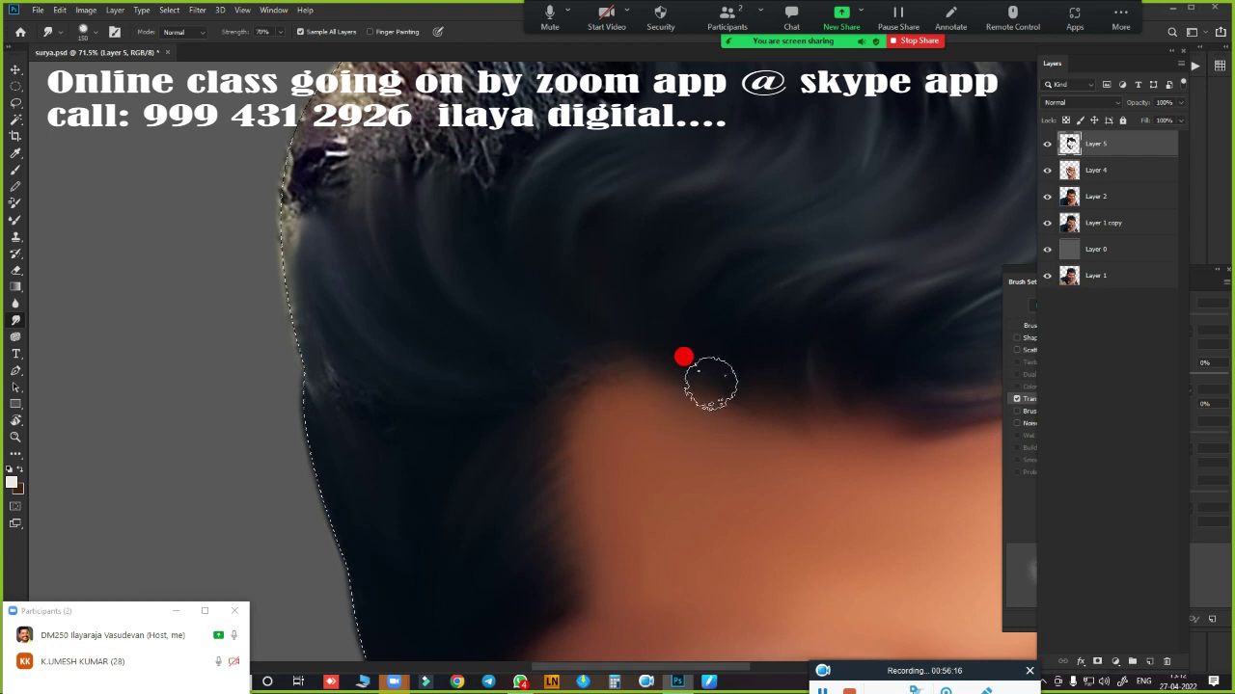
left_click_drag(573, 315, 510, 387)
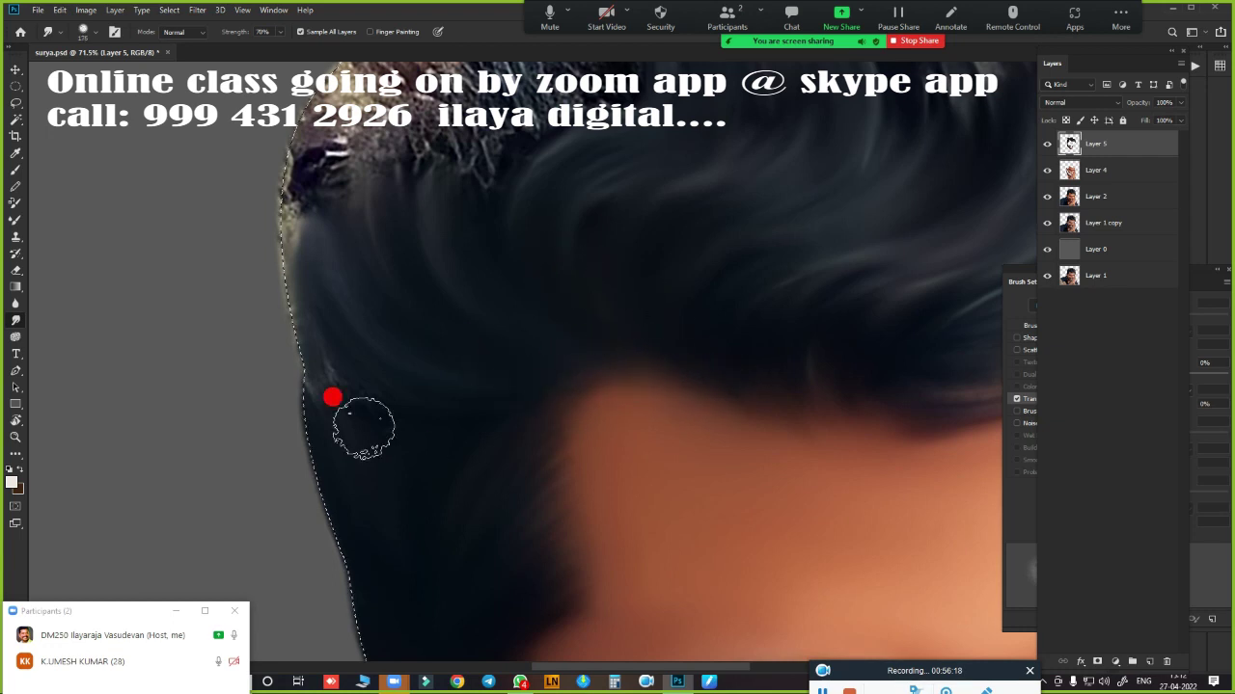
mouse_move(363, 427)
left_mouse_down()
mouse_move(295, 328)
mouse_move(283, 241)
mouse_move(299, 155)
left_mouse_up()
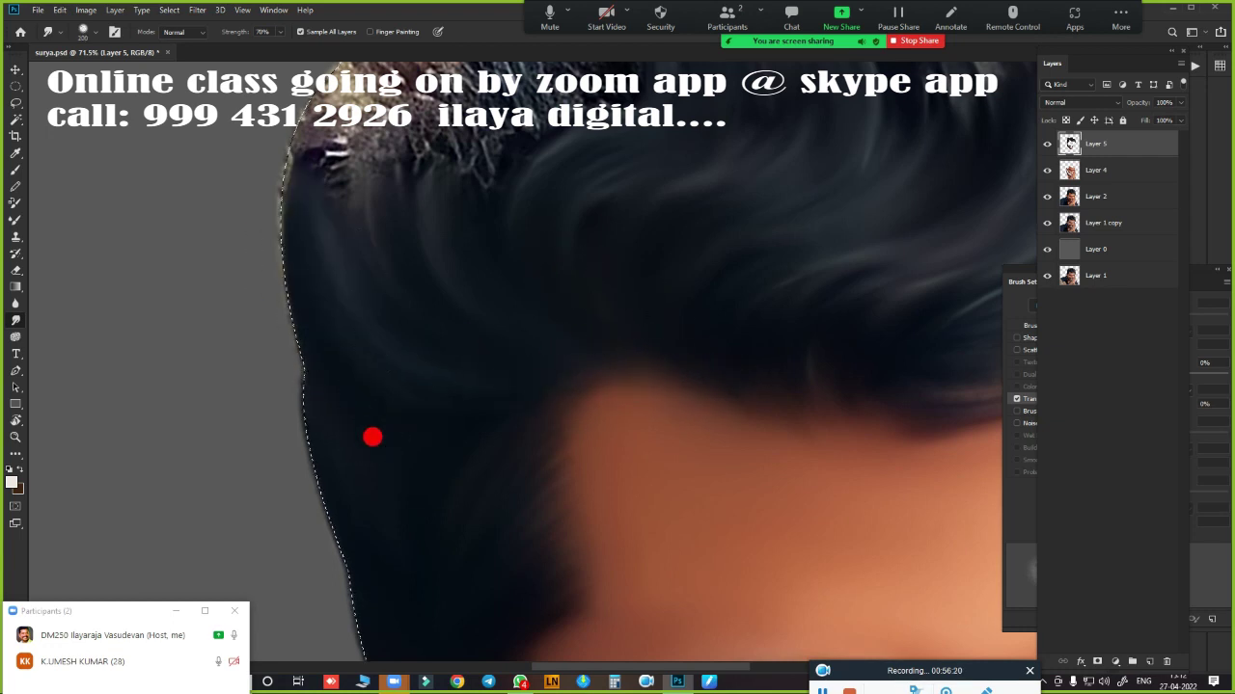
scroll(270, 463, "up", 5)
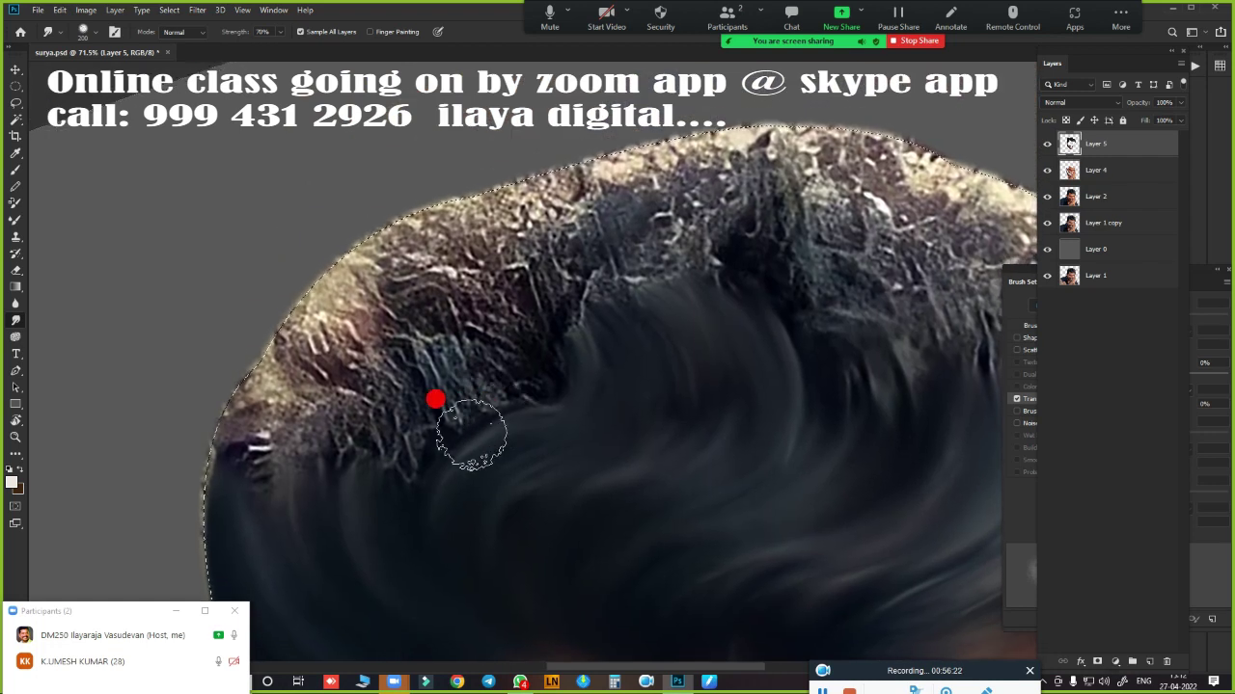
mouse_move(471, 434)
left_mouse_down()
mouse_move(601, 413)
mouse_move(447, 336)
mouse_move(430, 353)
mouse_move(480, 347)
mouse_move(508, 315)
mouse_move(576, 319)
mouse_move(609, 283)
mouse_move(513, 379)
mouse_move(309, 351)
mouse_move(337, 340)
mouse_move(381, 430)
mouse_move(306, 406)
mouse_move(348, 441)
left_mouse_up()
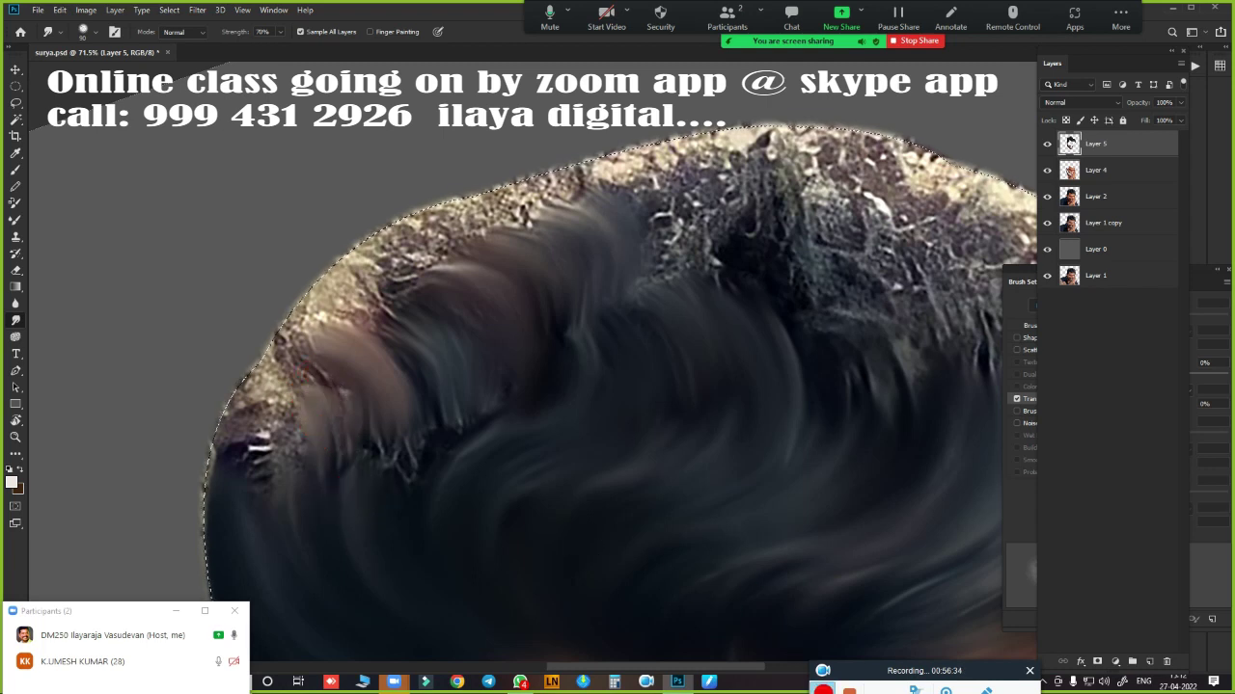
- Zoom to 95.6% and smudge the textured hair along the top edge into flowing strands
left_click(791, 668)
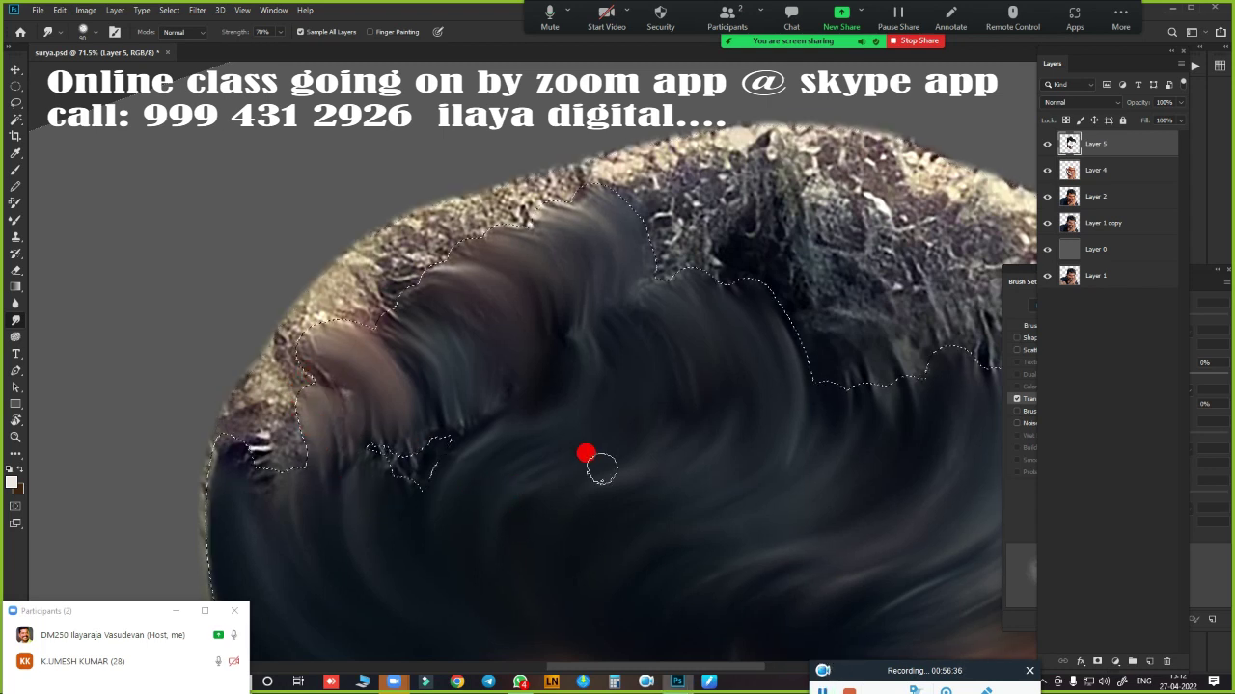
scroll(644, 497, "down", 1)
scroll(643, 496, "down", 5)
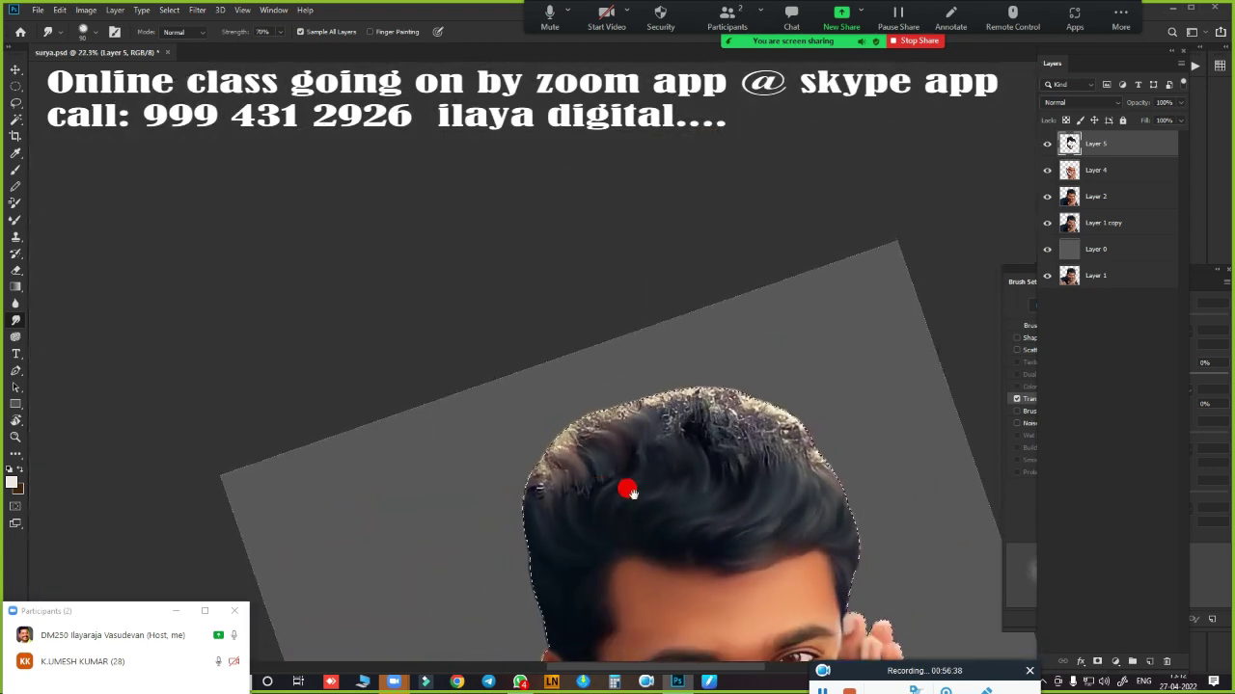
scroll(540, 199, "up", 2)
scroll(618, 279, "up", 3)
scroll(617, 279, "up", 2)
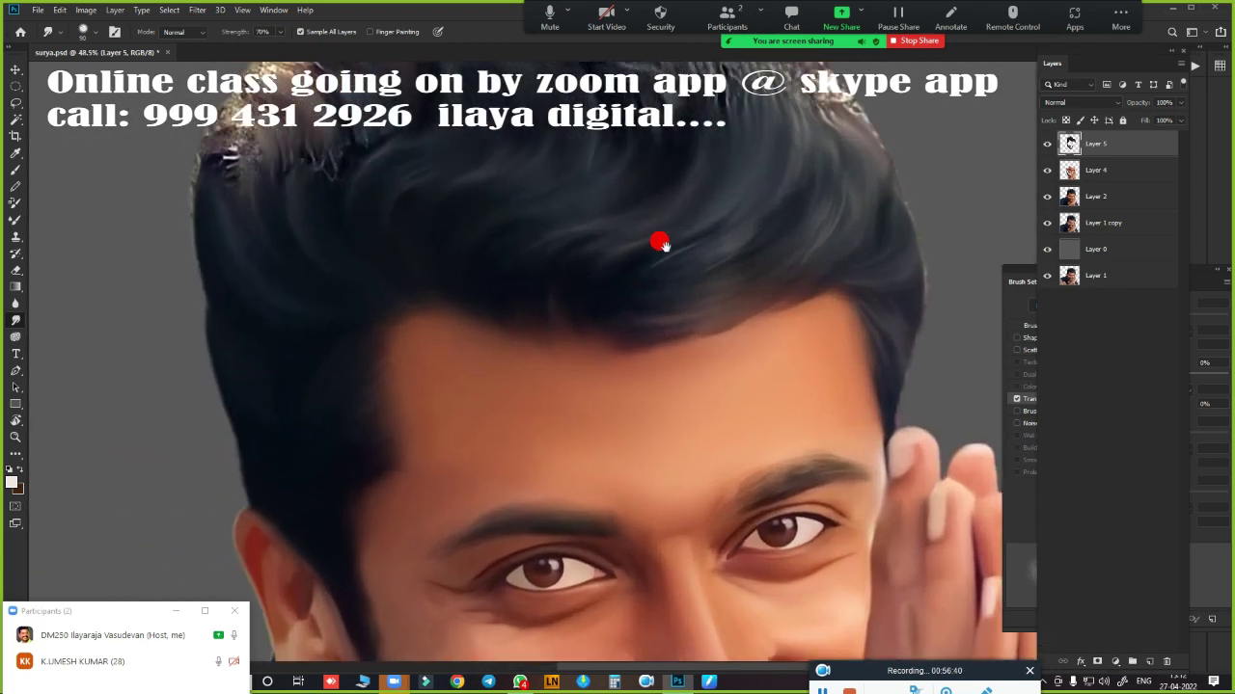
scroll(642, 454, "up", 3)
scroll(700, 449, "up", 2)
scroll(707, 407, "up", 1)
left_click_drag(707, 406, 681, 573)
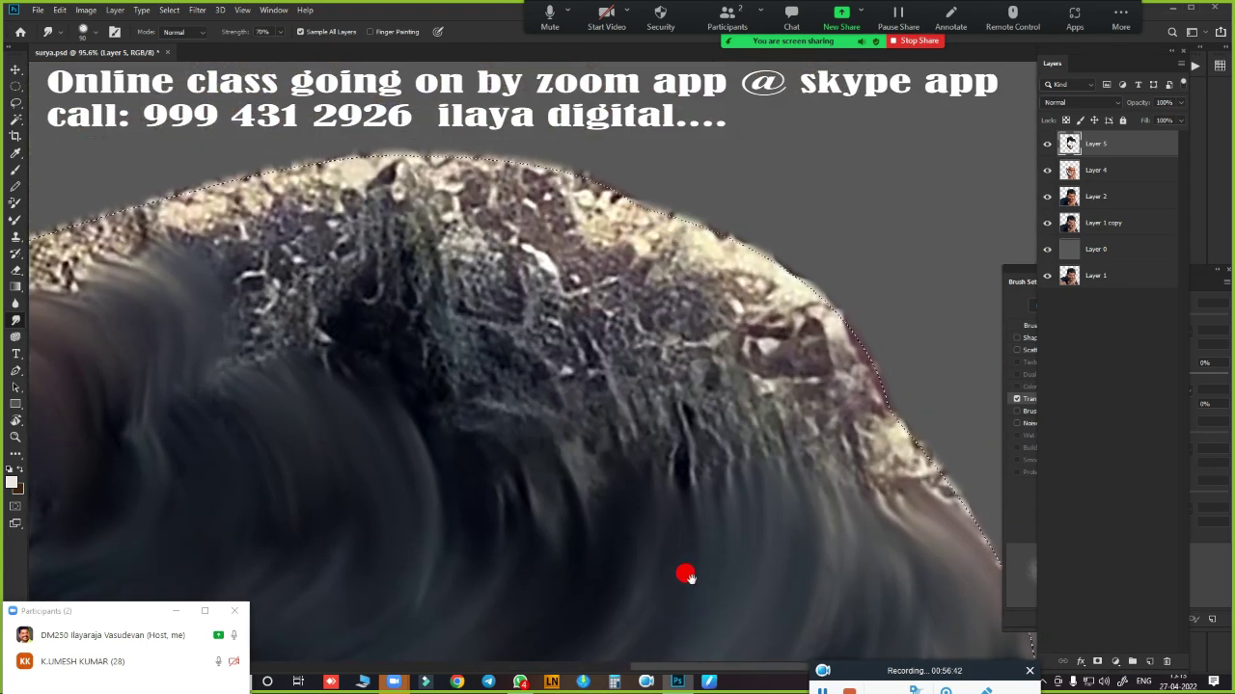
mouse_move(671, 255)
left_mouse_down()
mouse_move(611, 294)
mouse_move(625, 263)
mouse_move(776, 272)
mouse_move(668, 378)
mouse_move(565, 355)
mouse_move(557, 314)
mouse_move(695, 303)
mouse_move(862, 462)
mouse_move(918, 449)
mouse_move(765, 248)
mouse_move(862, 449)
mouse_move(891, 454)
mouse_move(811, 376)
mouse_move(830, 445)
mouse_move(721, 451)
mouse_move(659, 483)
mouse_move(520, 396)
mouse_move(520, 433)
mouse_move(483, 515)
mouse_move(491, 460)
mouse_move(568, 439)
mouse_move(612, 485)
mouse_move(646, 433)
mouse_move(529, 565)
left_mouse_up()
mouse_move(320, 271)
left_mouse_down()
mouse_move(496, 238)
mouse_move(411, 202)
mouse_move(383, 168)
mouse_move(507, 124)
mouse_move(653, 192)
mouse_move(667, 213)
mouse_move(637, 221)
mouse_move(601, 267)
mouse_move(694, 306)
left_mouse_up()
- Soften the bright speckled strands along the hair crest and down the hair edge
left_click_drag(541, 451, 885, 434)
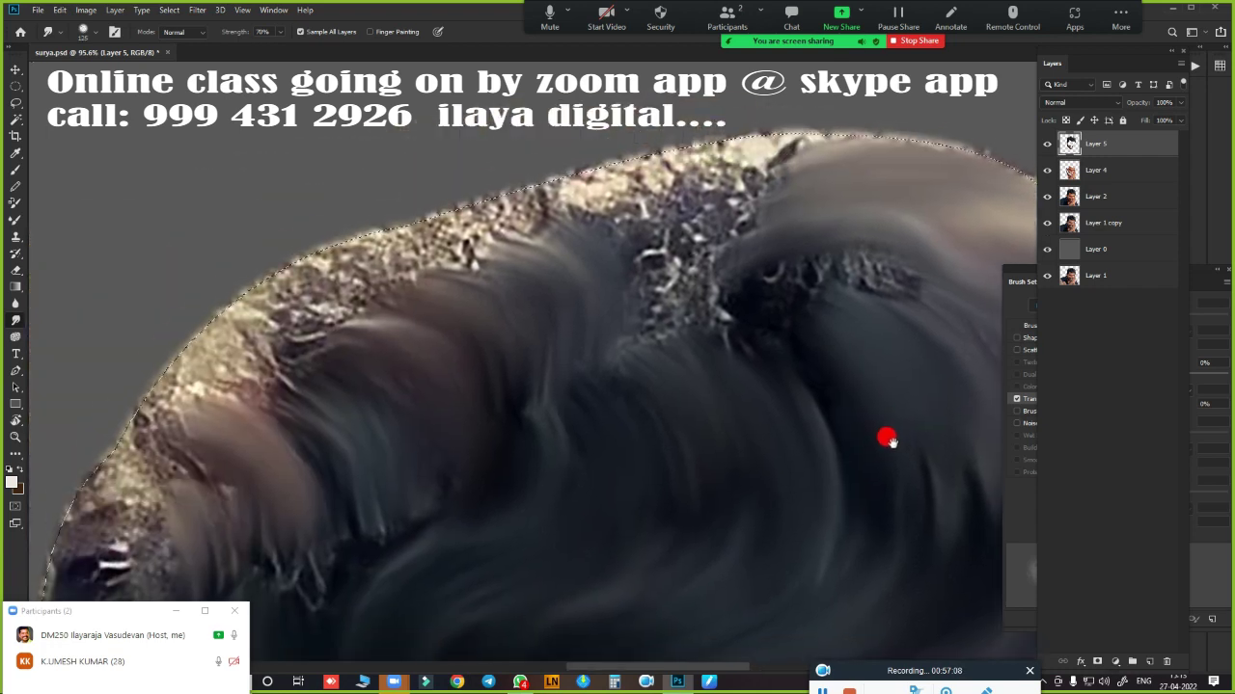
mouse_move(679, 241)
left_mouse_down()
mouse_move(637, 234)
mouse_move(589, 176)
mouse_move(611, 158)
mouse_move(579, 123)
mouse_move(788, 110)
mouse_move(736, 135)
mouse_move(722, 157)
mouse_move(557, 211)
mouse_move(639, 196)
mouse_move(714, 240)
mouse_move(857, 276)
mouse_move(871, 242)
mouse_move(694, 289)
mouse_move(528, 371)
mouse_move(408, 247)
mouse_move(488, 215)
mouse_move(482, 160)
mouse_move(516, 197)
mouse_move(527, 344)
mouse_move(606, 385)
mouse_move(672, 389)
mouse_move(480, 458)
mouse_move(794, 256)
left_mouse_up()
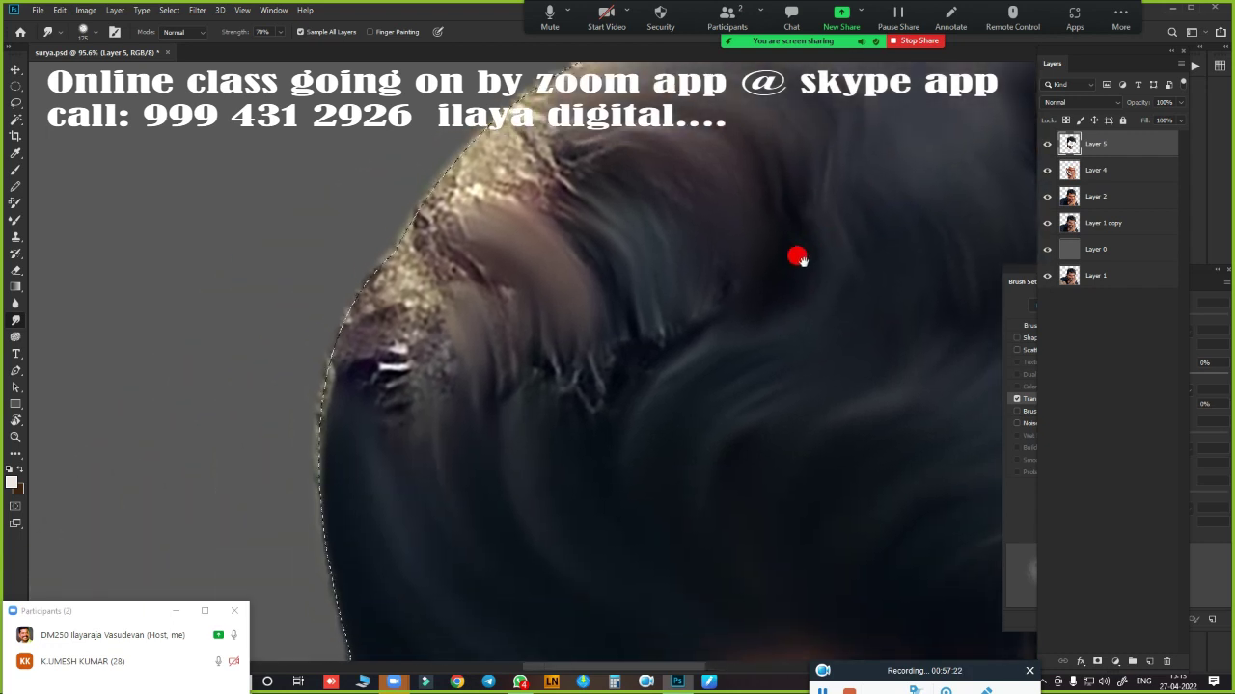
mouse_move(550, 347)
left_mouse_down()
mouse_move(595, 356)
mouse_move(558, 535)
left_mouse_up()
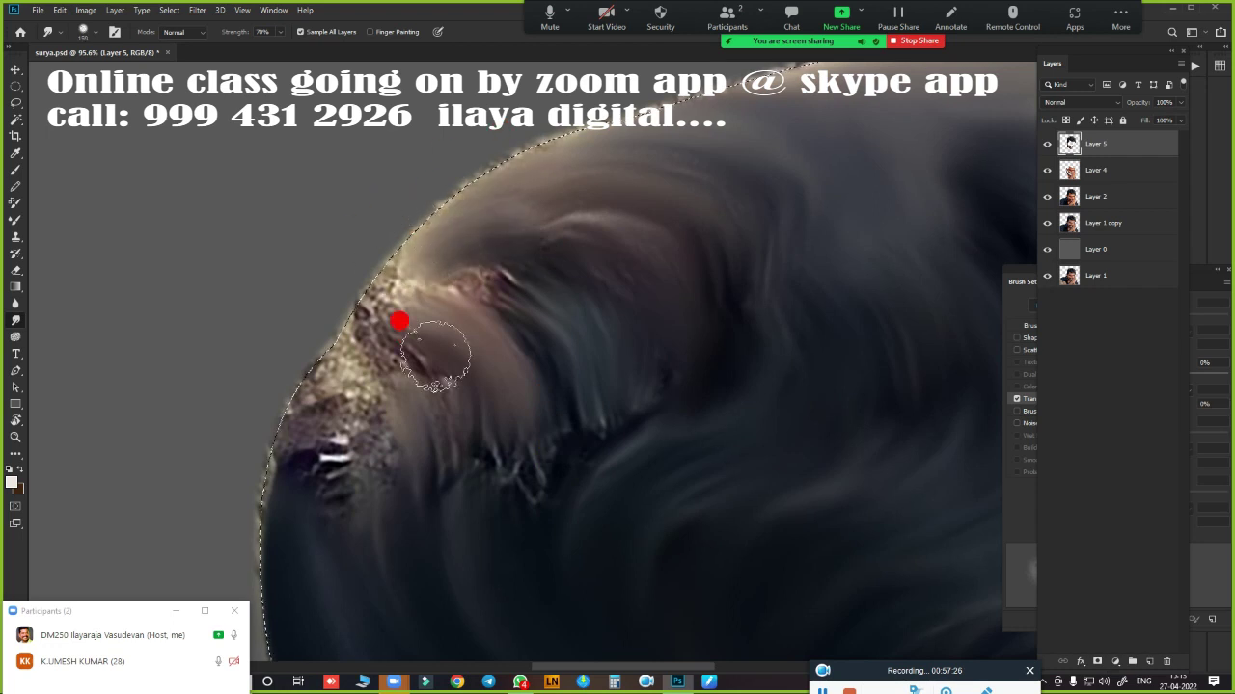
mouse_move(435, 355)
left_mouse_down()
mouse_move(347, 352)
mouse_move(284, 487)
left_mouse_up()
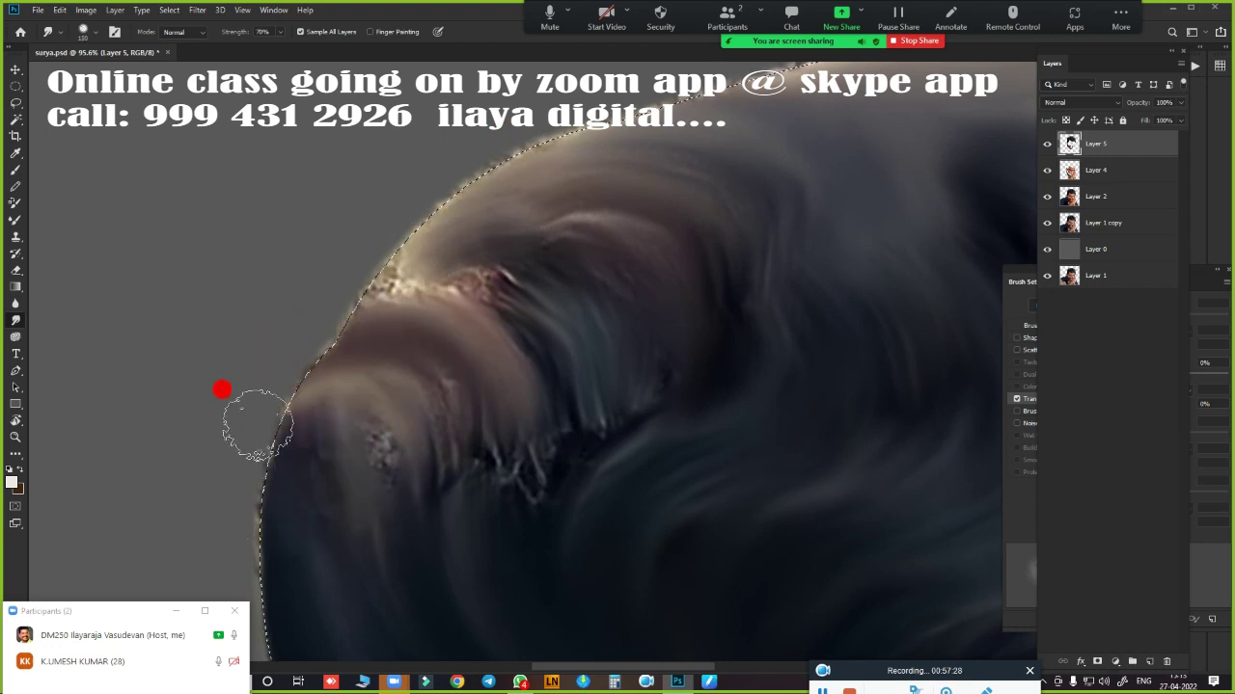
mouse_move(222, 390)
left_mouse_down()
mouse_move(389, 267)
mouse_move(334, 264)
mouse_move(314, 377)
mouse_move(288, 413)
mouse_move(361, 267)
mouse_move(469, 242)
mouse_move(535, 290)
mouse_move(518, 202)
mouse_move(631, 135)
mouse_move(570, 221)
mouse_move(500, 505)
mouse_move(568, 320)
mouse_move(617, 273)
mouse_move(514, 466)
mouse_move(457, 395)
mouse_move(645, 460)
left_mouse_up()
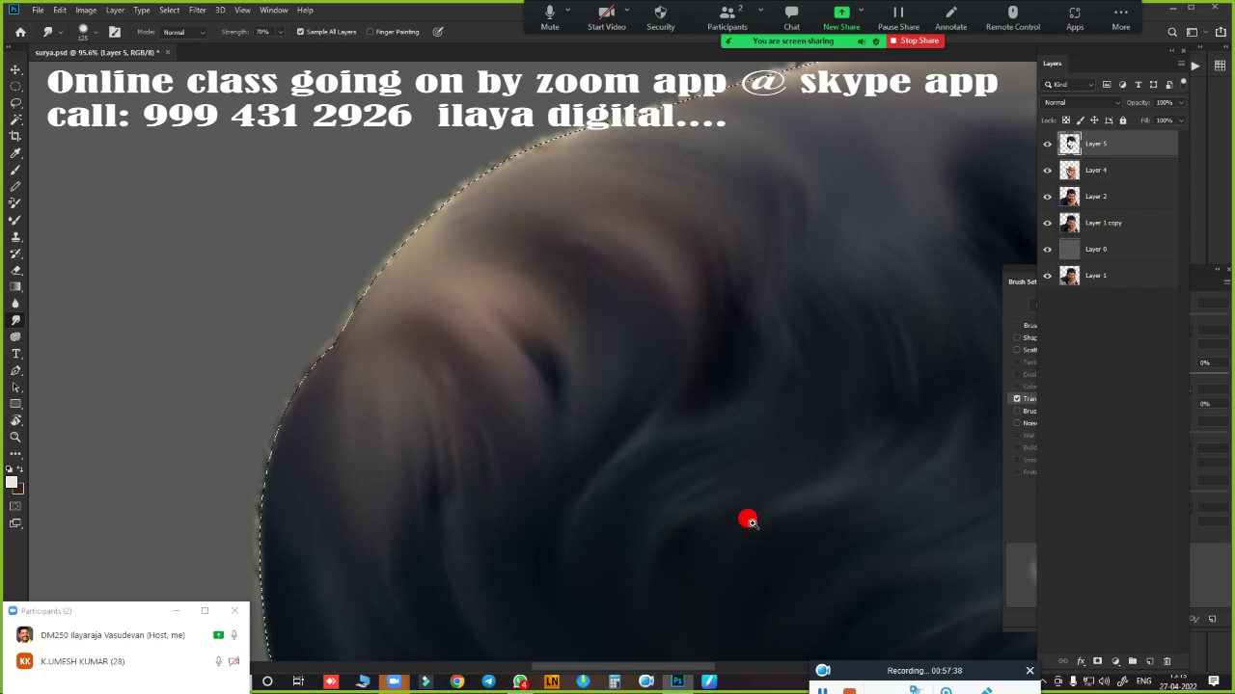
- Check the whole smudged portrait, then select Layer 0 in the Layers panel
key("ctrl+0")
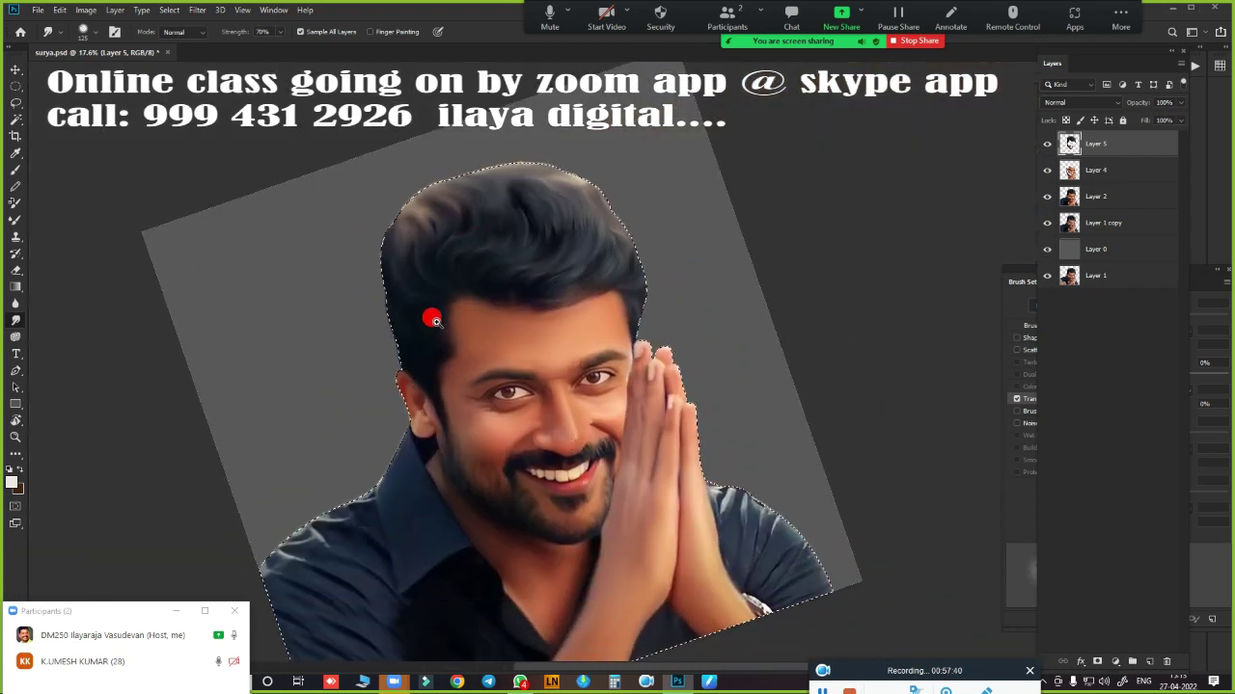
scroll(434, 320, "up", 2)
scroll(473, 256, "up", 1)
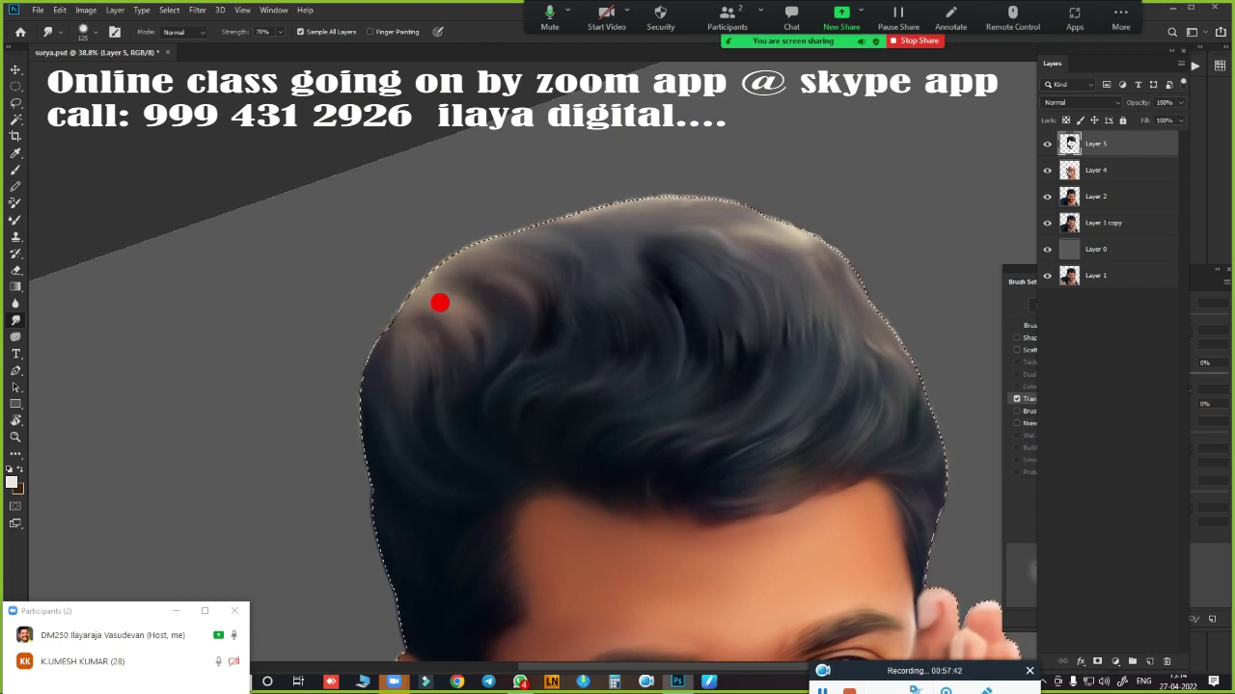
scroll(699, 479, "down", 2)
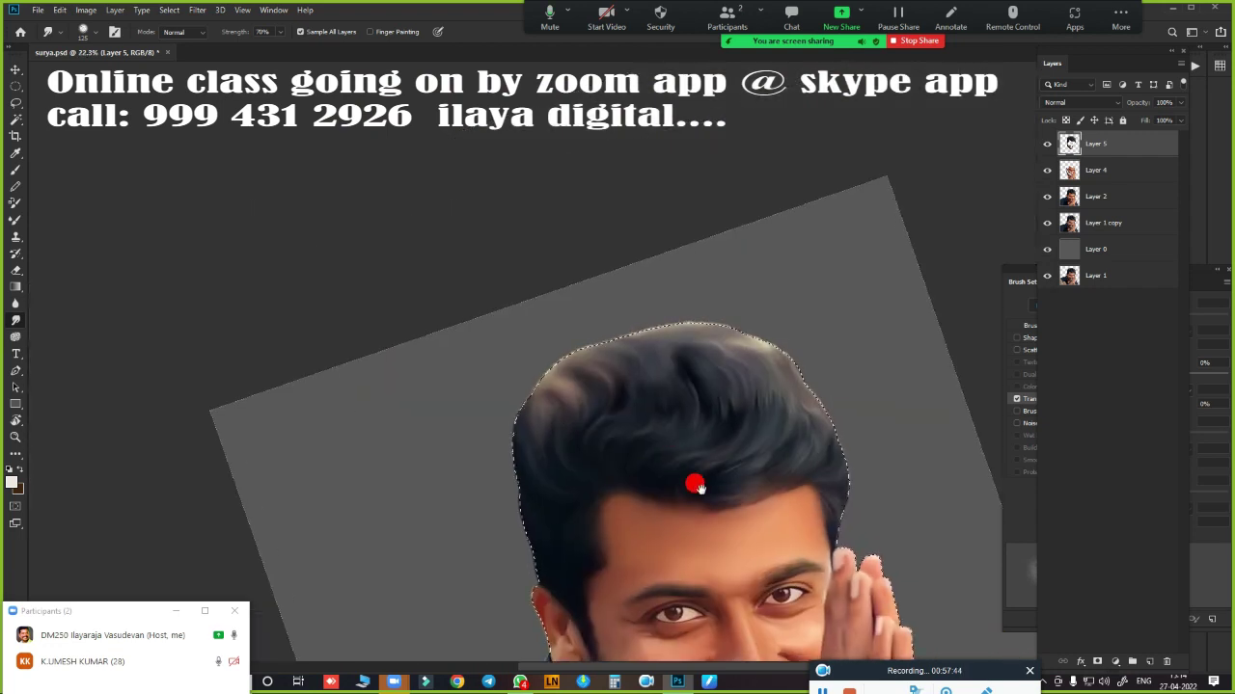
scroll(698, 488, "up", 2)
scroll(570, 284, "down", 2)
scroll(655, 422, "down", 1)
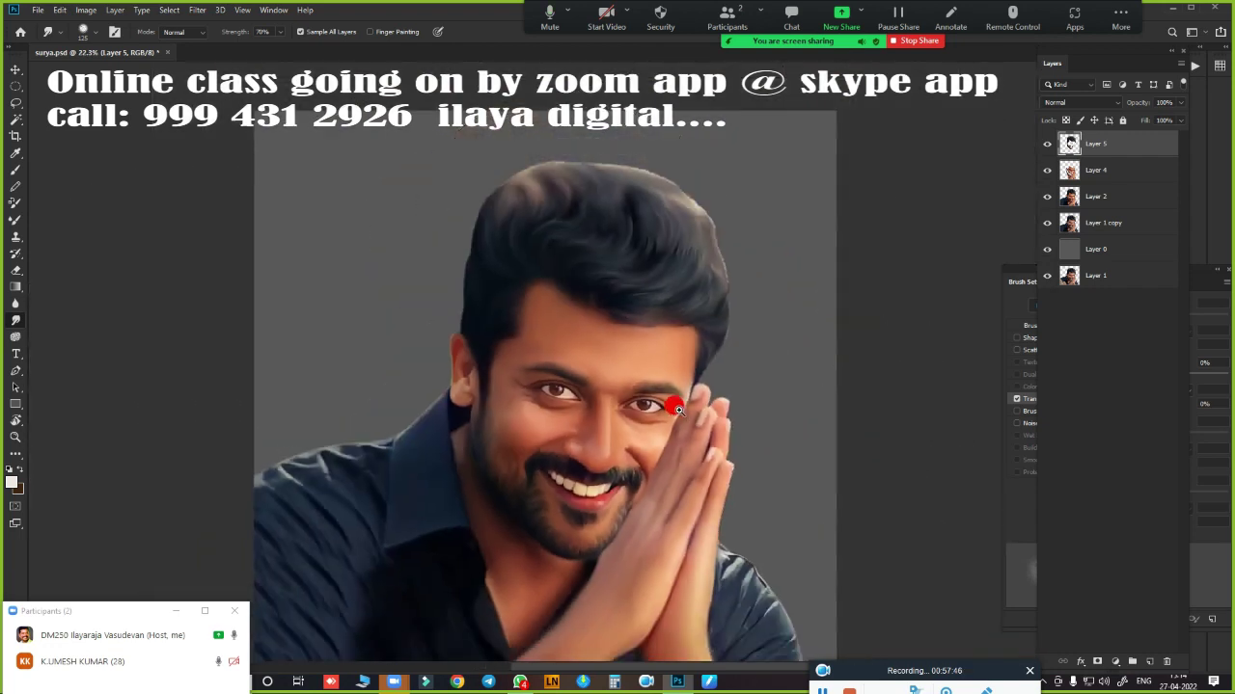
scroll(675, 399, "down", 1)
left_click(1114, 259)
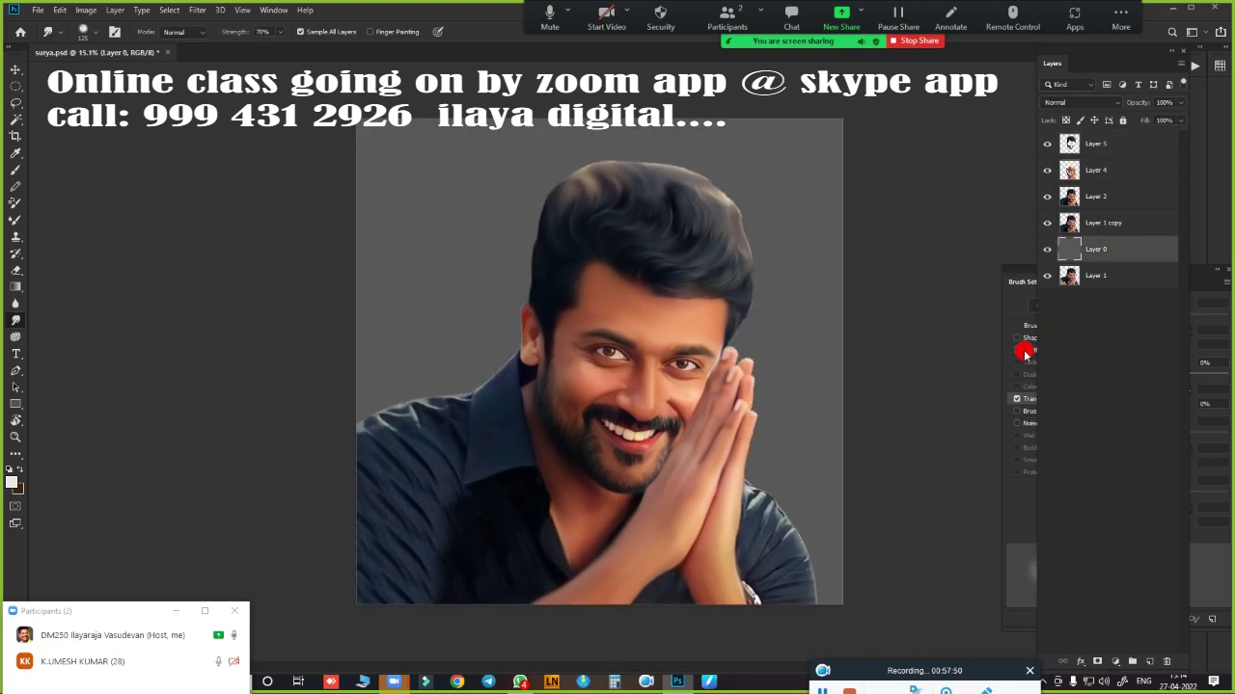
- Turn the background black with Hue/Saturation Lightness -100
key("ctrl+u")
left_click_drag(889, 243, 719, 252)
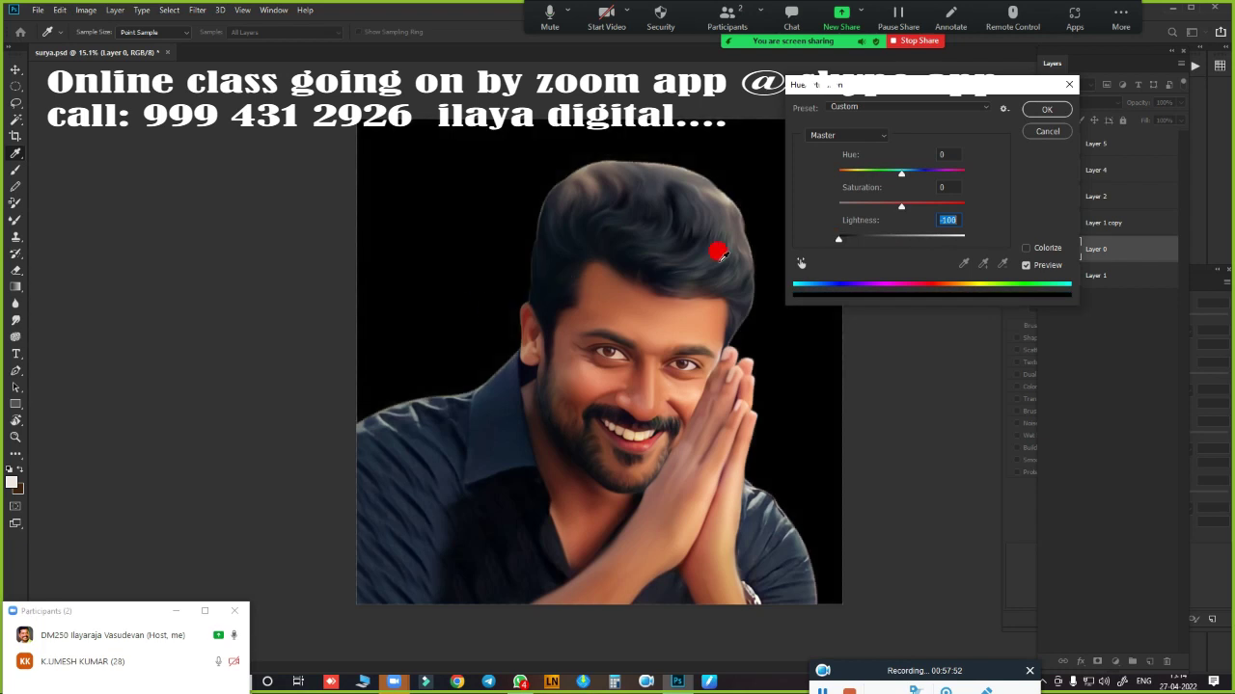
left_click(1034, 113)
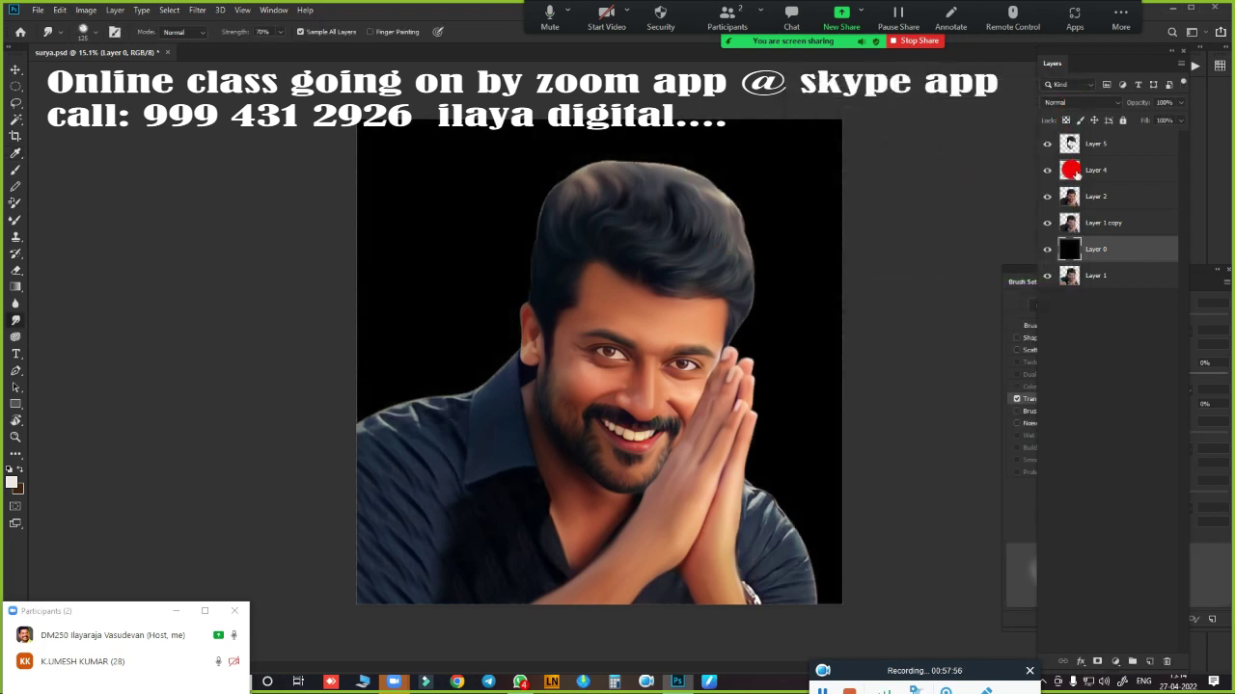
- Add a new empty Layer 6 above Layer 4 and bring it to the top of the stack
left_click(1113, 173)
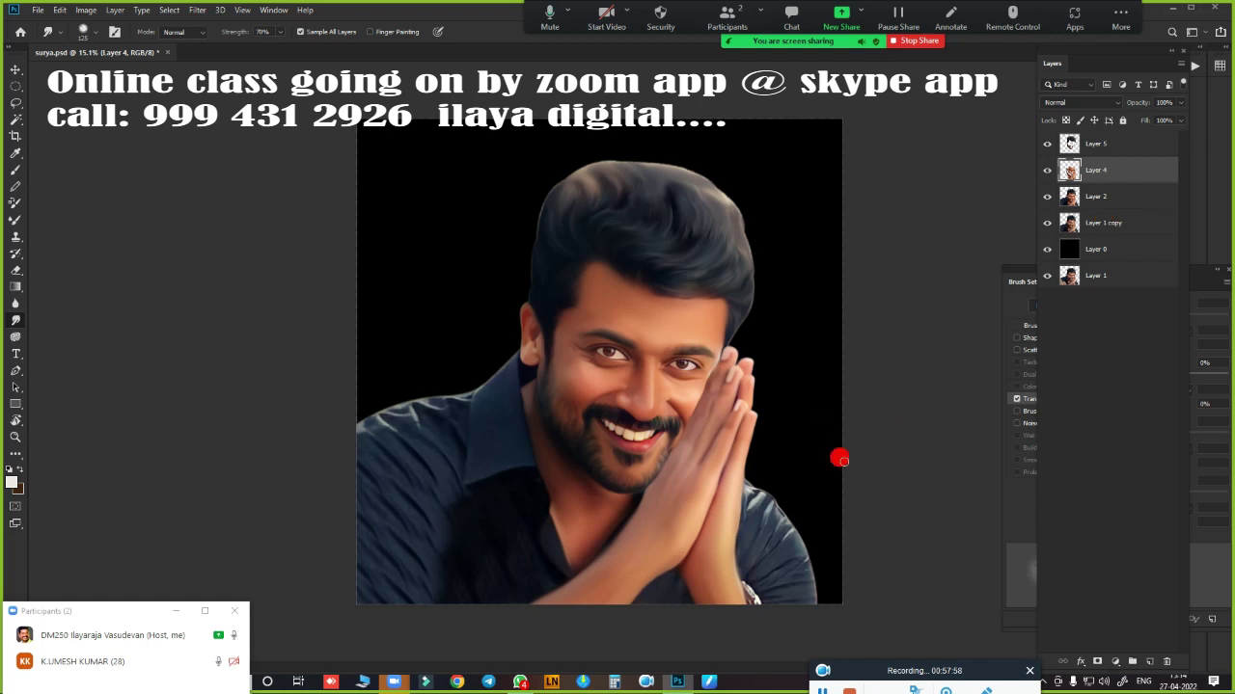
left_click(1148, 662)
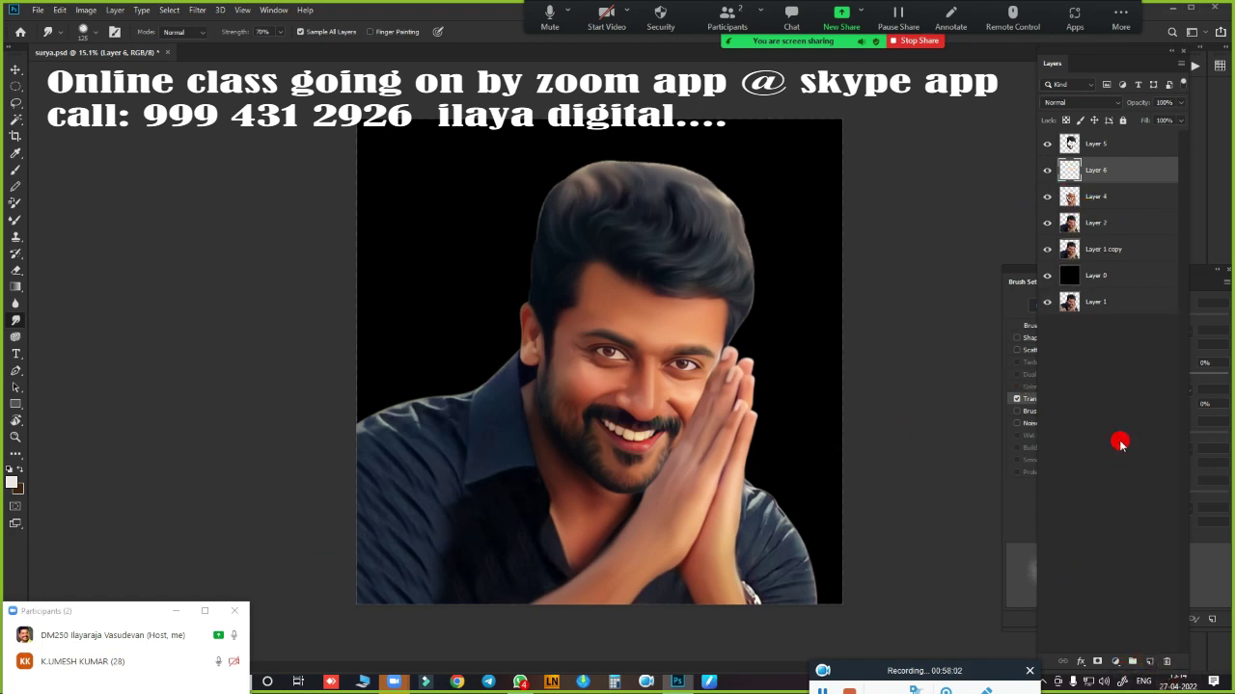
key("ctrl+bracketright")
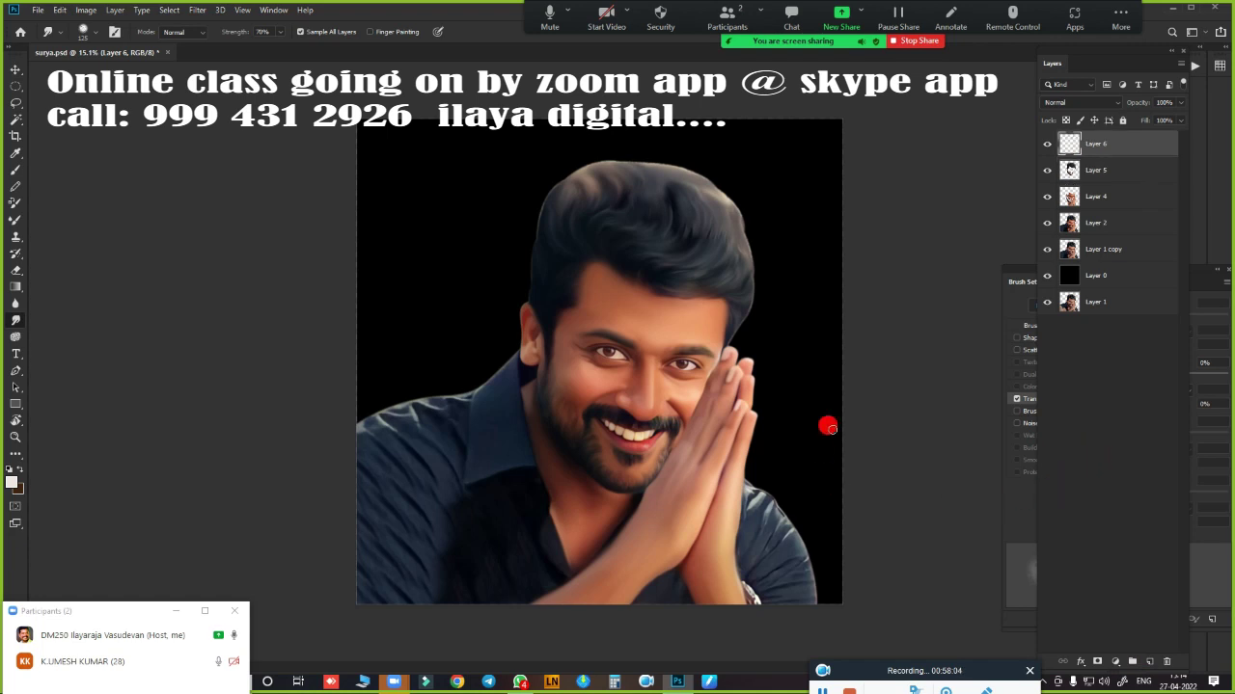
- Zoom in on Layer 6 and smudge the collar and neck edges smooth
scroll(701, 427, "up", 3)
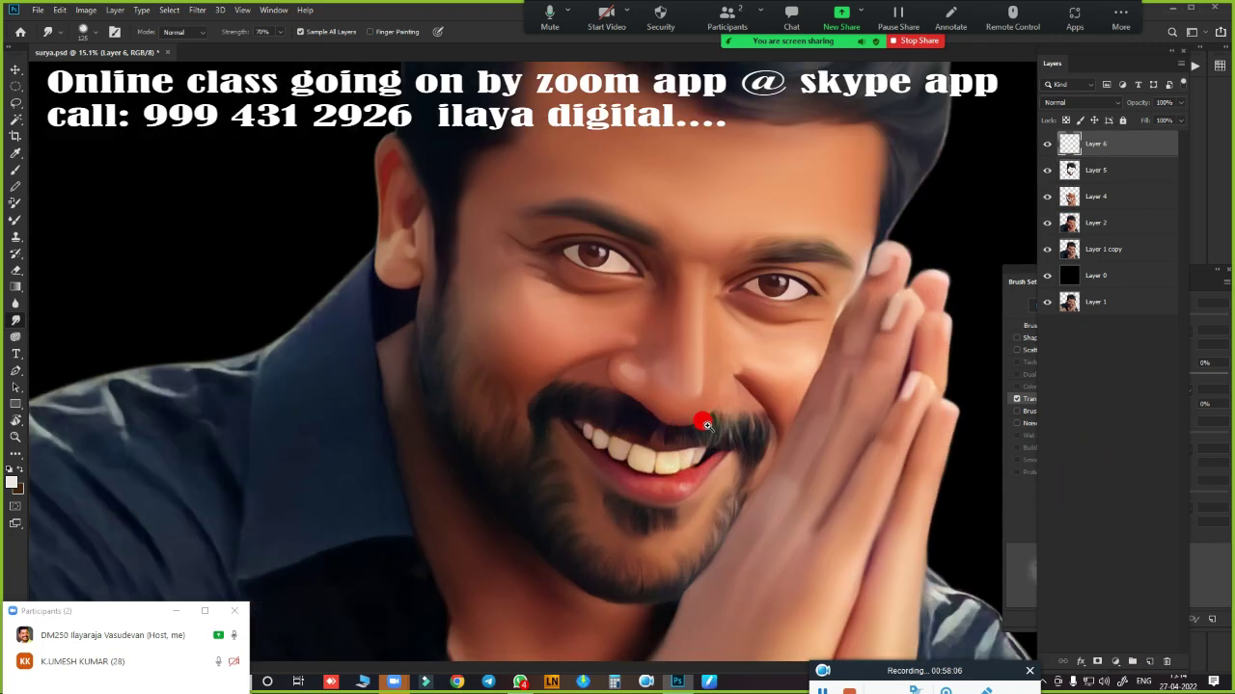
mouse_move(532, 485)
left_mouse_down()
mouse_move(855, 389)
mouse_move(672, 503)
mouse_move(673, 490)
left_mouse_up()
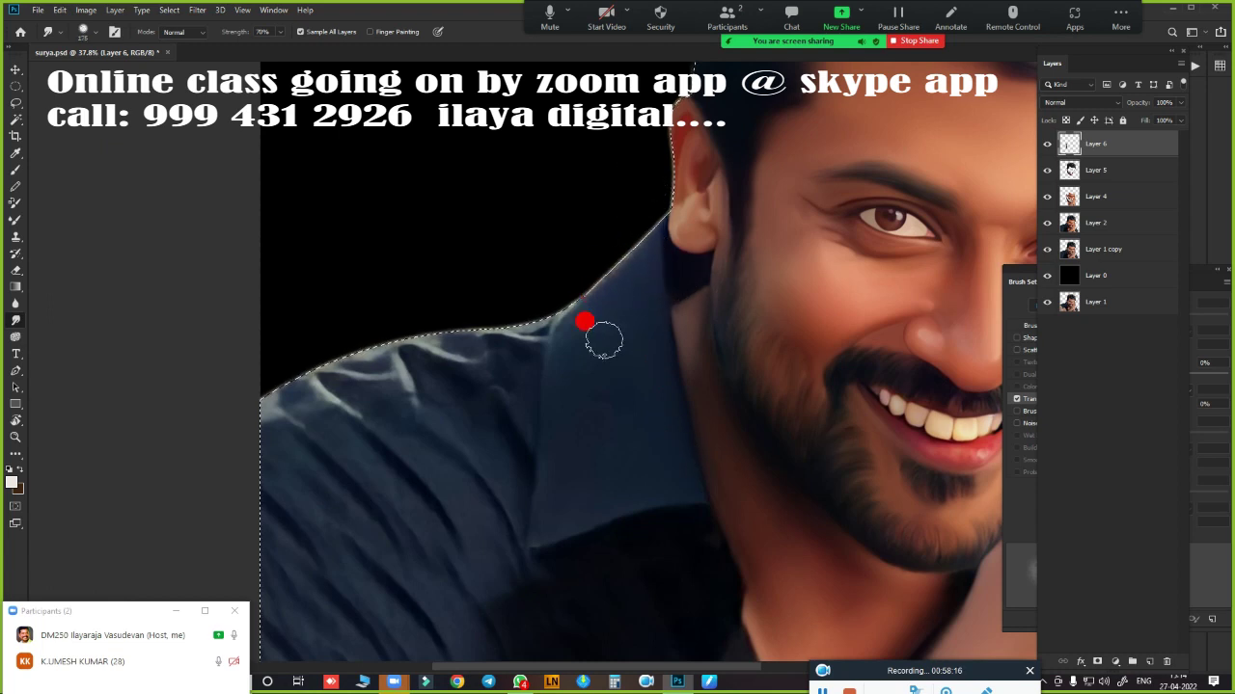
left_click_drag(604, 340, 575, 360)
left_click_drag(556, 223, 602, 278)
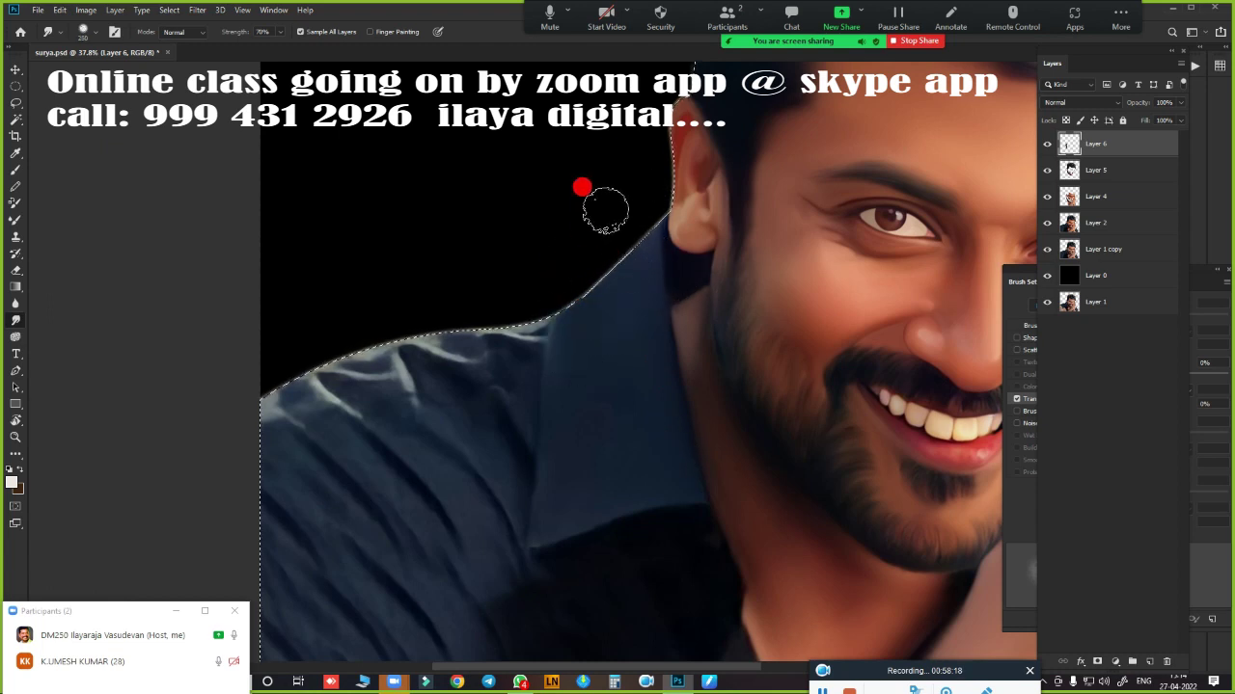
left_click_drag(537, 468, 542, 455)
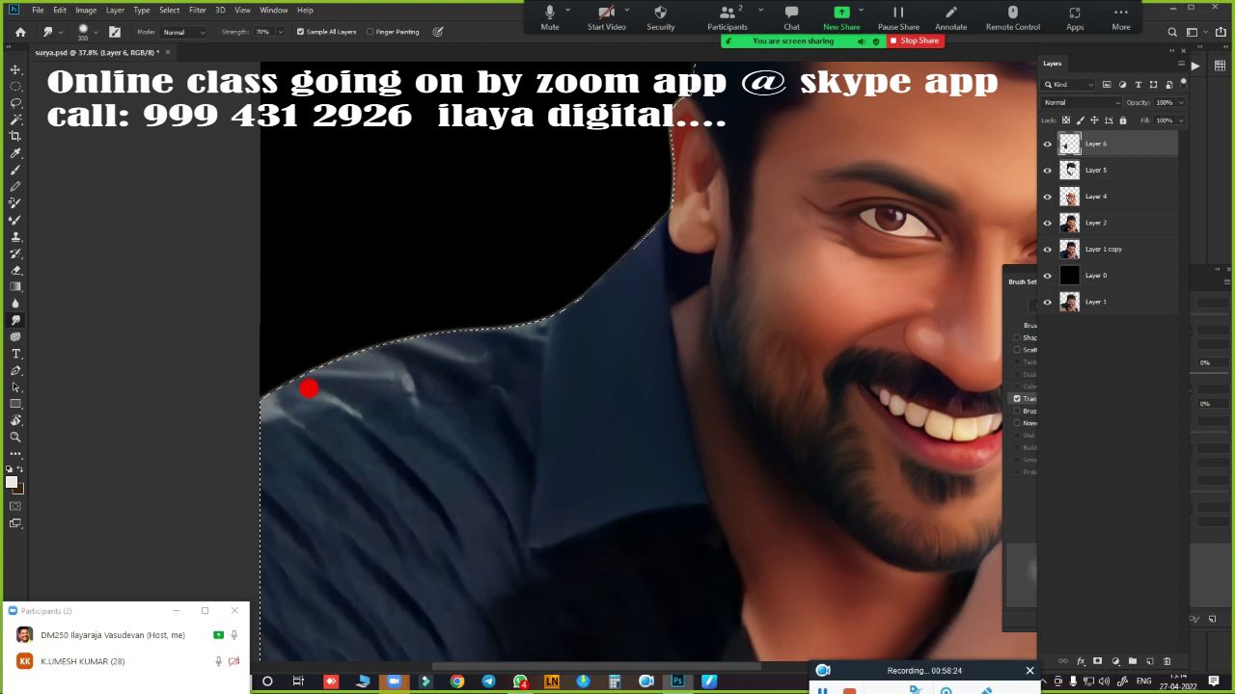
- Smudge the shoulder streaks, bright creases and dark neckline fabric into soft strokes
mouse_move(308, 389)
left_mouse_down()
mouse_move(171, 402)
mouse_move(374, 419)
left_mouse_up()
mouse_move(435, 494)
left_mouse_down()
mouse_move(430, 361)
mouse_move(507, 315)
left_mouse_up()
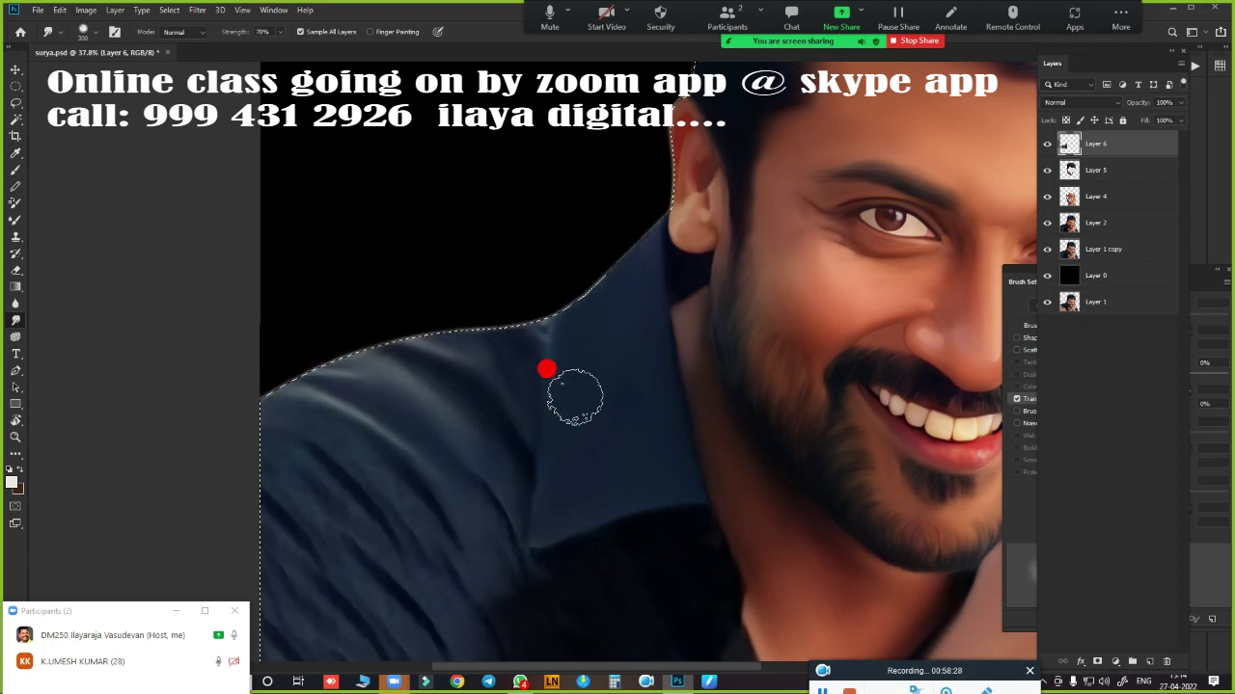
mouse_move(546, 369)
left_mouse_down()
mouse_move(364, 279)
mouse_move(262, 380)
mouse_move(644, 507)
mouse_move(570, 276)
mouse_move(598, 312)
mouse_move(628, 284)
mouse_move(466, 266)
left_mouse_up()
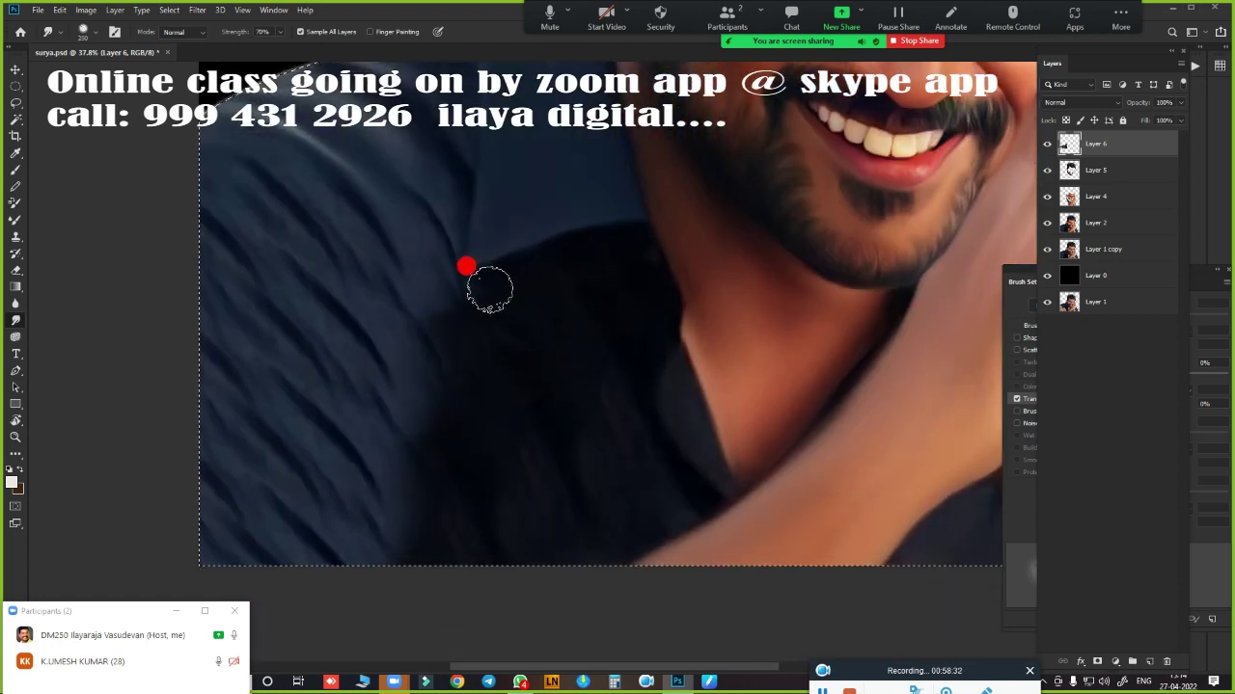
left_click_drag(647, 304, 612, 395)
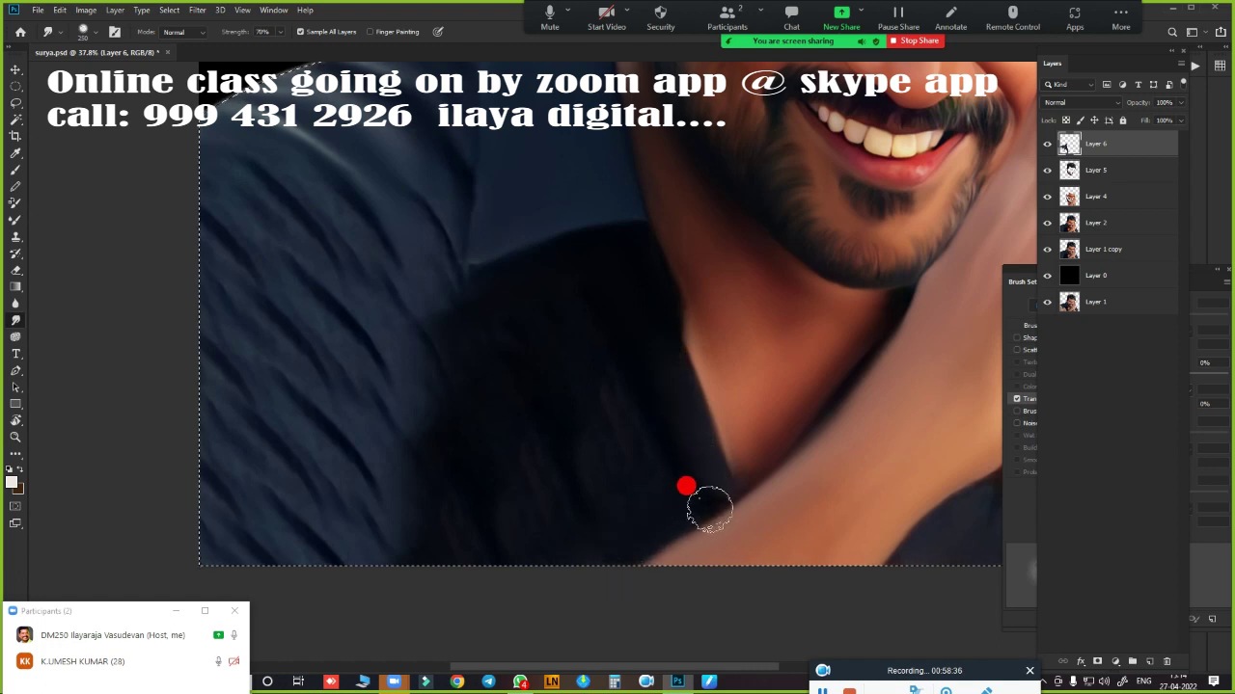
mouse_move(709, 509)
left_mouse_down()
mouse_move(551, 363)
mouse_move(550, 482)
mouse_move(573, 433)
mouse_move(655, 454)
mouse_move(565, 537)
mouse_move(377, 386)
mouse_move(248, 207)
mouse_move(209, 277)
mouse_move(289, 318)
mouse_move(283, 284)
mouse_move(382, 445)
mouse_move(302, 479)
mouse_move(366, 582)
mouse_move(385, 495)
mouse_move(498, 451)
left_mouse_up()
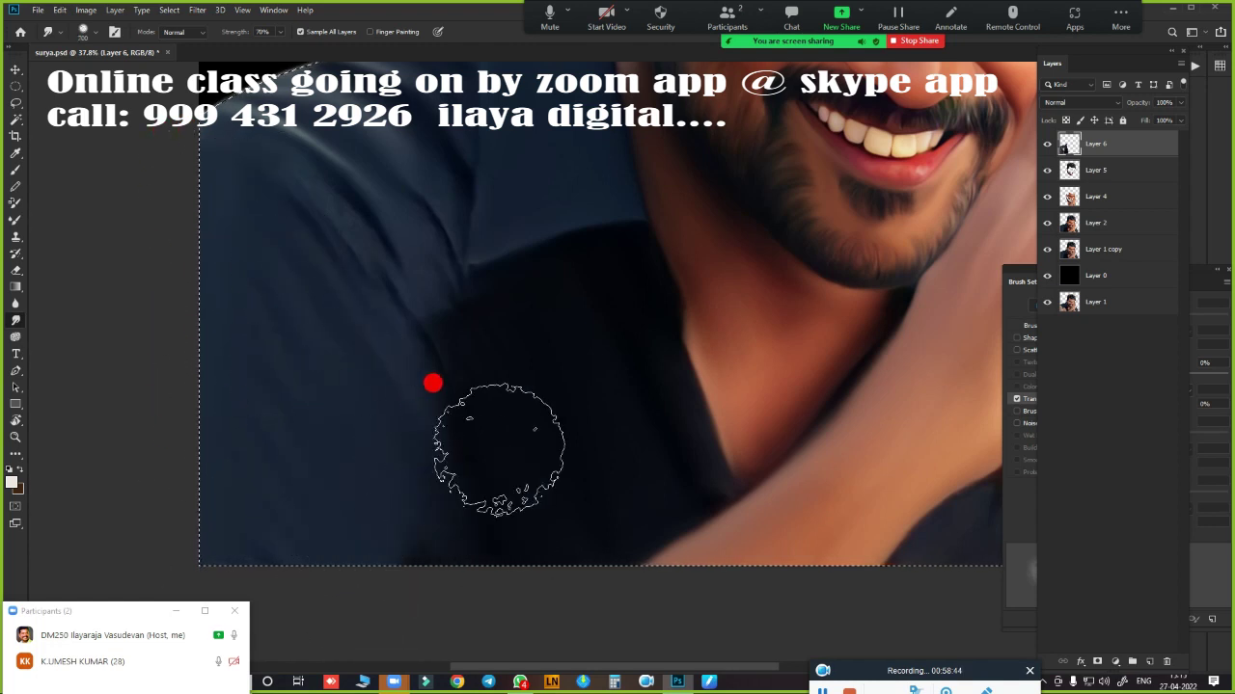
- Zoom closer and smooth the light streaks across the shirt and the collar fabric
scroll(499, 451, "up", 3)
scroll(549, 505, "up", 2)
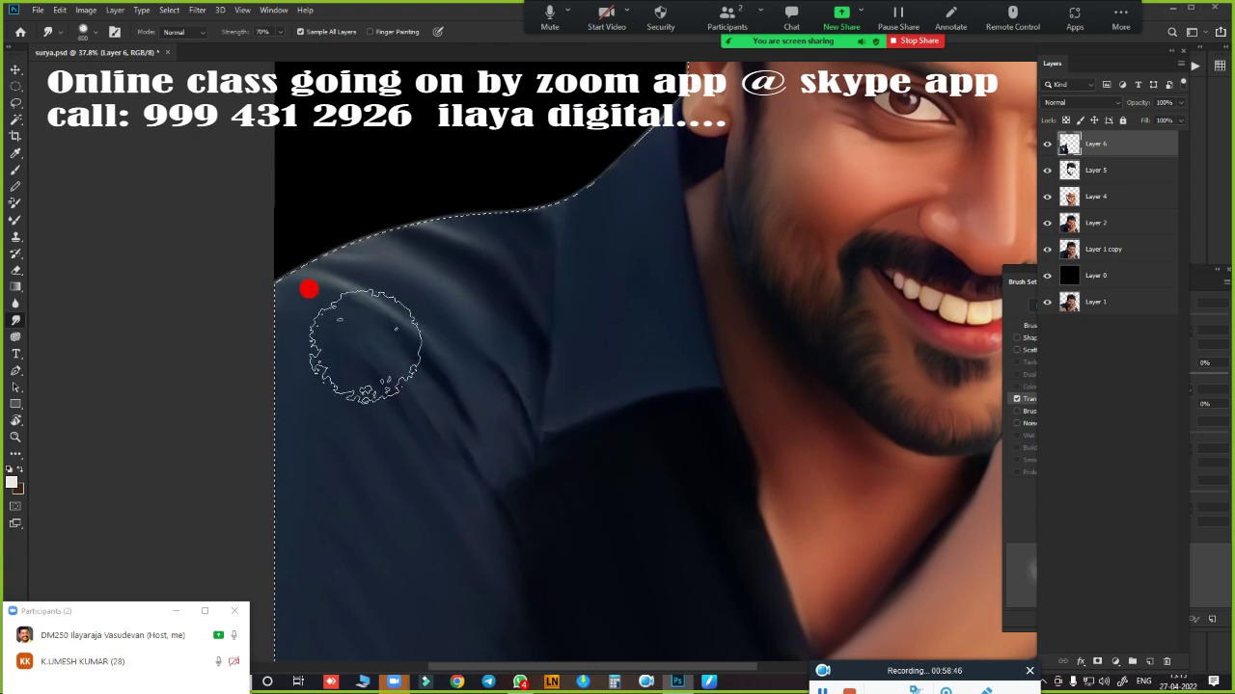
mouse_move(365, 345)
left_mouse_down()
mouse_move(386, 418)
mouse_move(482, 392)
mouse_move(540, 482)
mouse_move(568, 470)
mouse_move(505, 441)
mouse_move(512, 353)
mouse_move(540, 322)
mouse_move(567, 212)
left_mouse_up()
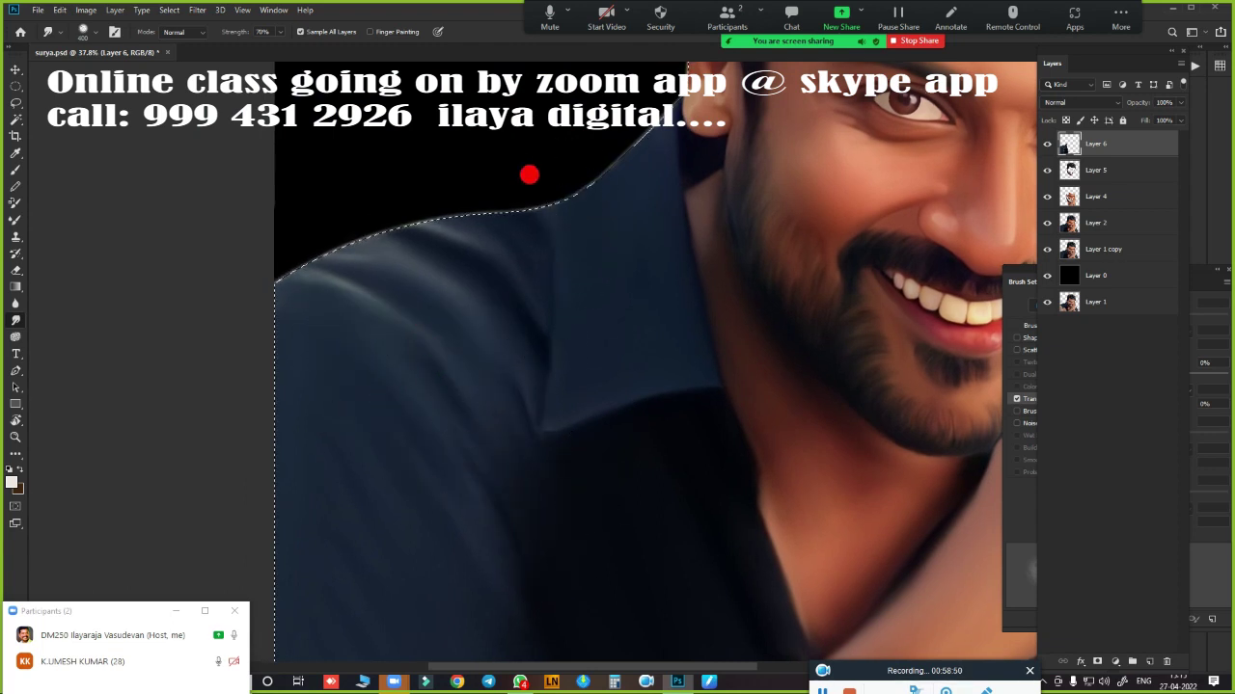
mouse_move(552, 454)
left_mouse_down()
mouse_move(620, 454)
mouse_move(625, 377)
mouse_move(555, 489)
left_mouse_up()
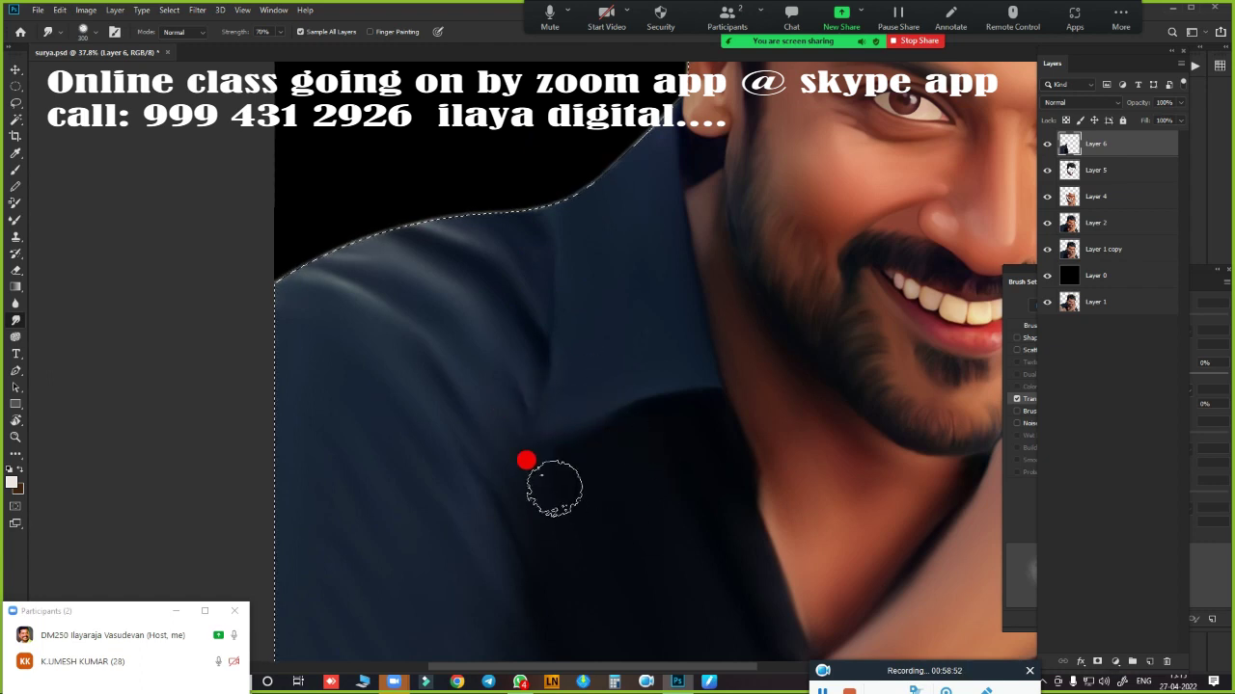
mouse_move(598, 405)
left_mouse_down()
mouse_move(604, 550)
mouse_move(540, 361)
left_mouse_up()
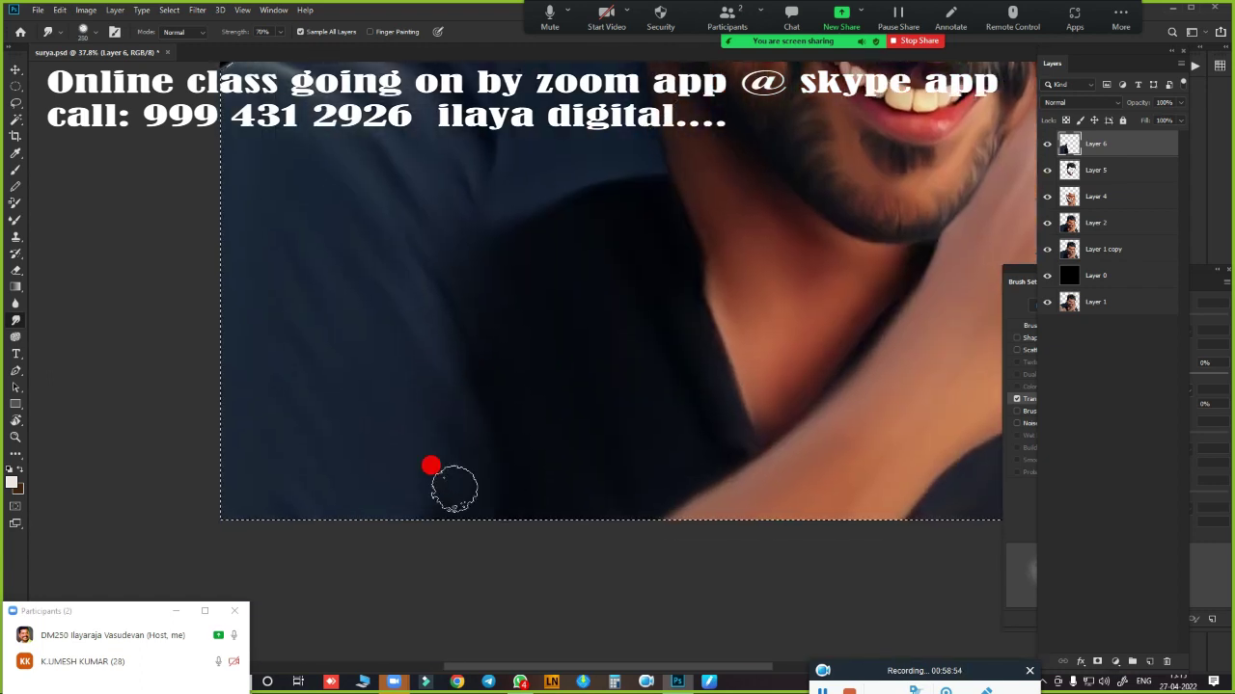
- Smudge the dark shirt between the arms and the sleeve folds along the shoulder
mouse_move(430, 463)
left_mouse_down()
mouse_move(521, 513)
mouse_move(389, 469)
mouse_move(634, 160)
left_mouse_up()
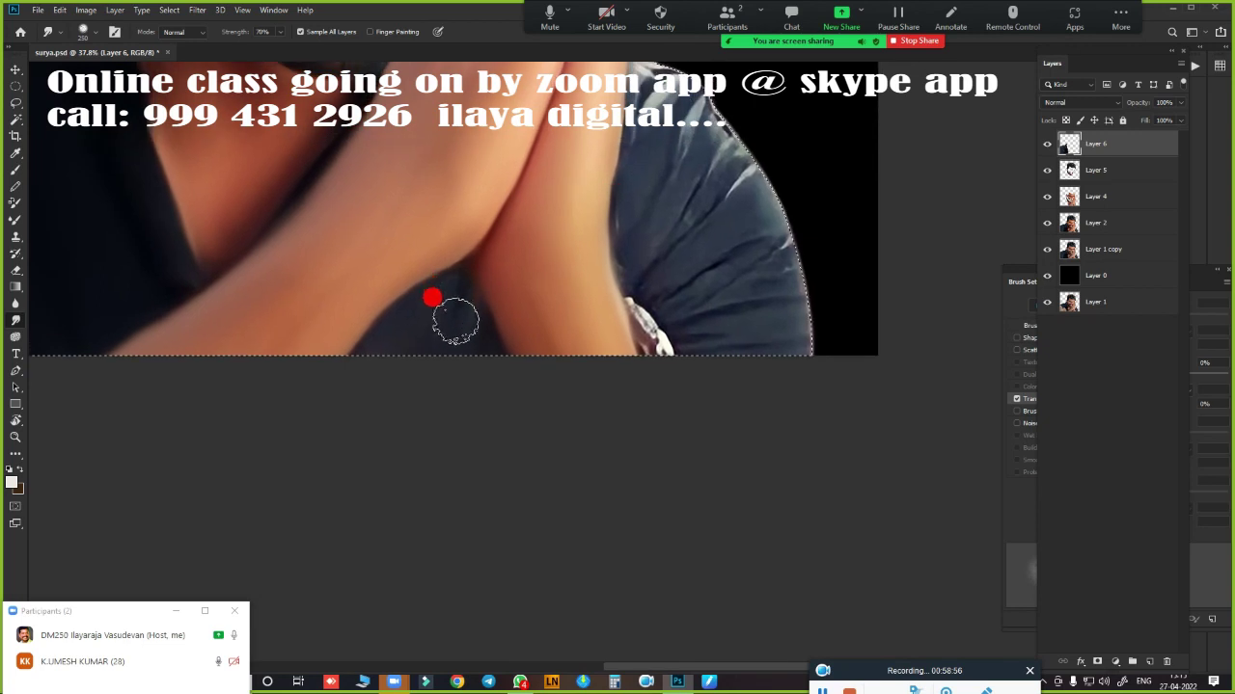
left_click_drag(438, 332, 451, 296)
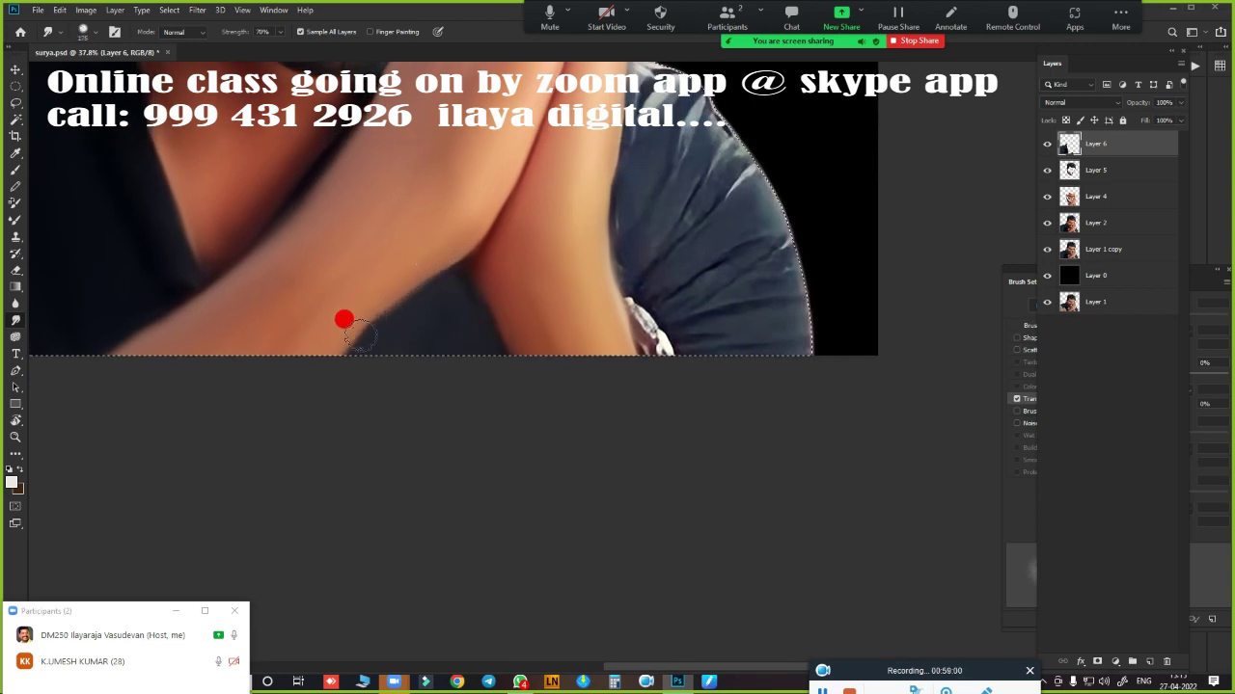
left_click_drag(512, 393, 665, 278)
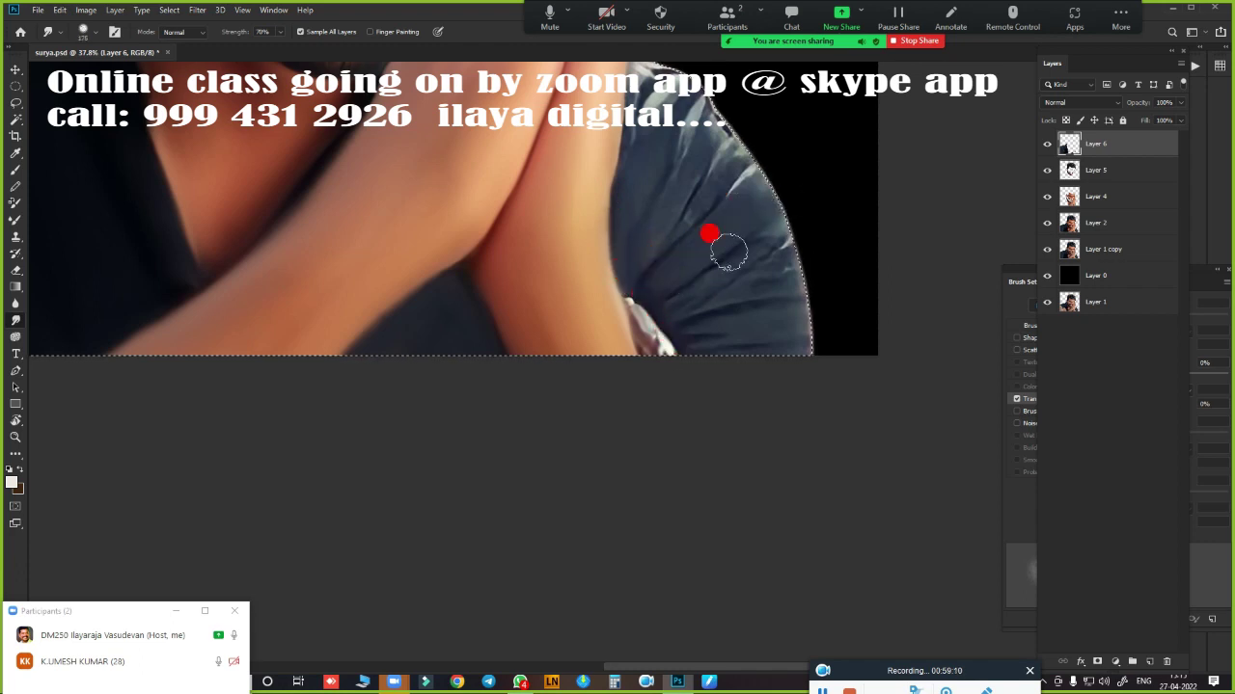
mouse_move(792, 305)
left_mouse_down()
mouse_move(793, 236)
mouse_move(646, 264)
mouse_move(634, 157)
mouse_move(682, 64)
mouse_move(678, 171)
mouse_move(739, 102)
mouse_move(703, 196)
mouse_move(759, 304)
left_mouse_up()
- Smooth and darken the shoulder edge, then deselect the figure and zoom out
scroll(759, 305, "up", 2)
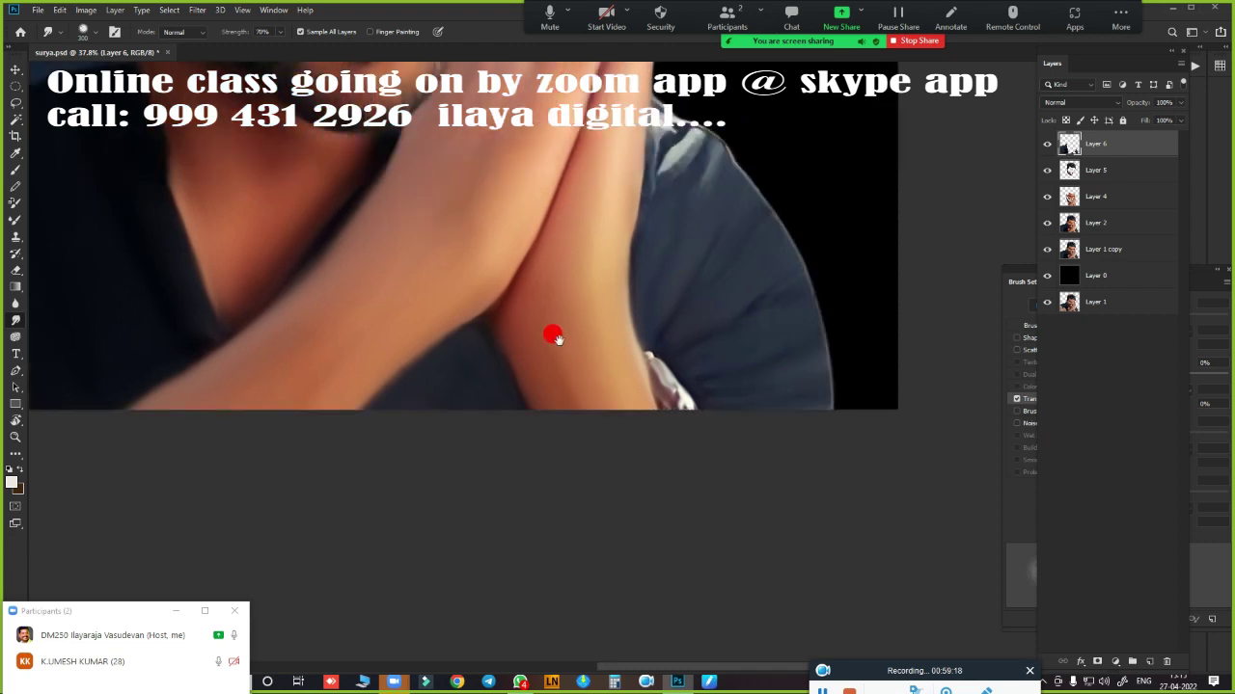
scroll(551, 331, "up", 4)
mouse_move(717, 505)
left_mouse_down()
mouse_move(685, 511)
mouse_move(688, 440)
mouse_move(709, 453)
mouse_move(709, 478)
mouse_move(740, 486)
mouse_move(668, 592)
mouse_move(653, 529)
mouse_move(665, 486)
mouse_move(741, 448)
mouse_move(725, 414)
left_mouse_up()
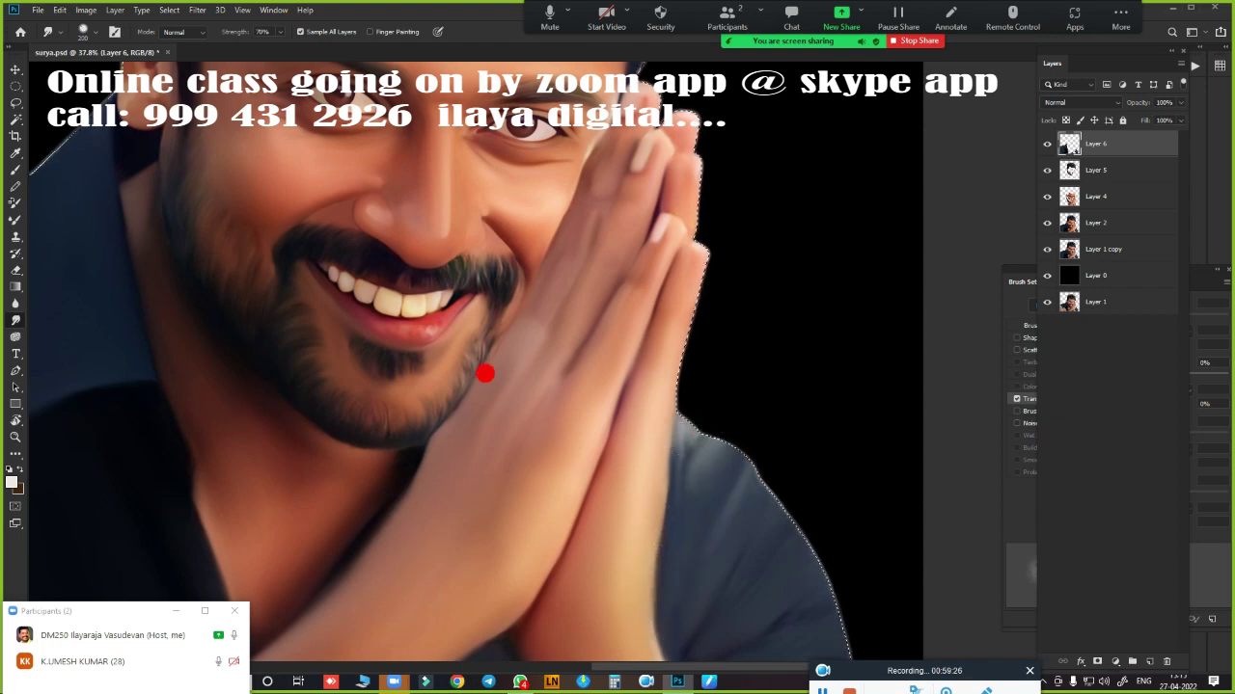
scroll(486, 373, "down", 3)
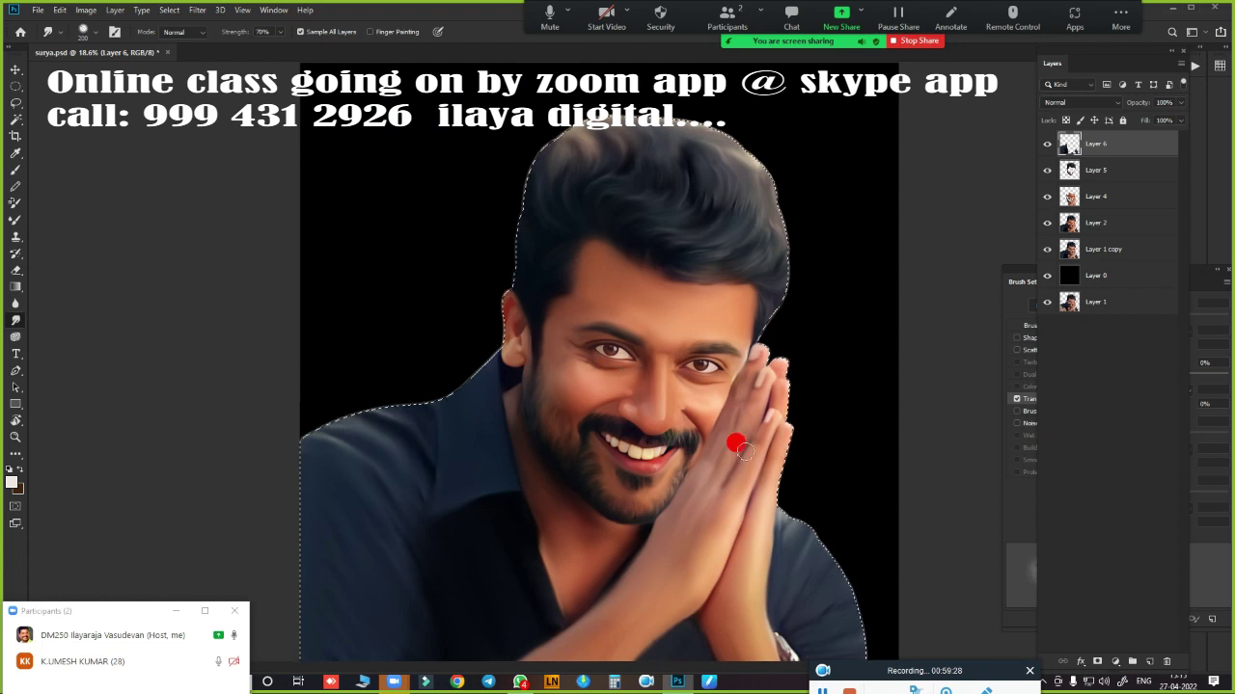
key("ctrl+d")
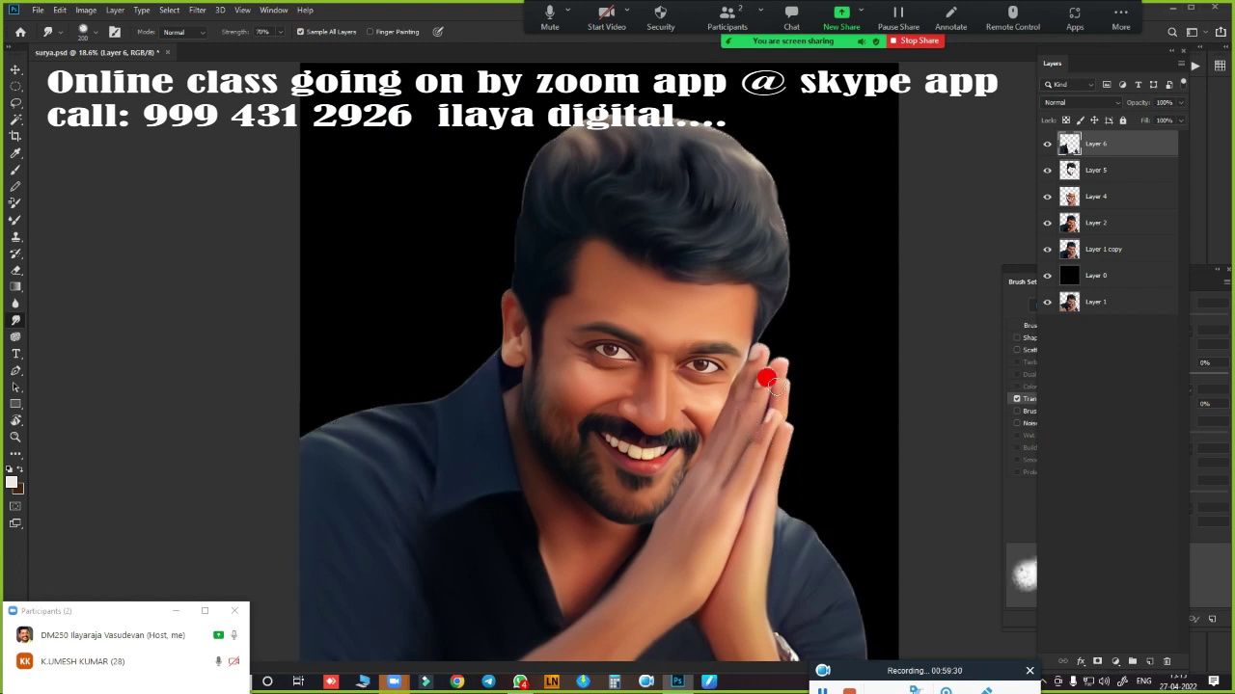
scroll(810, 417, "down", 2)
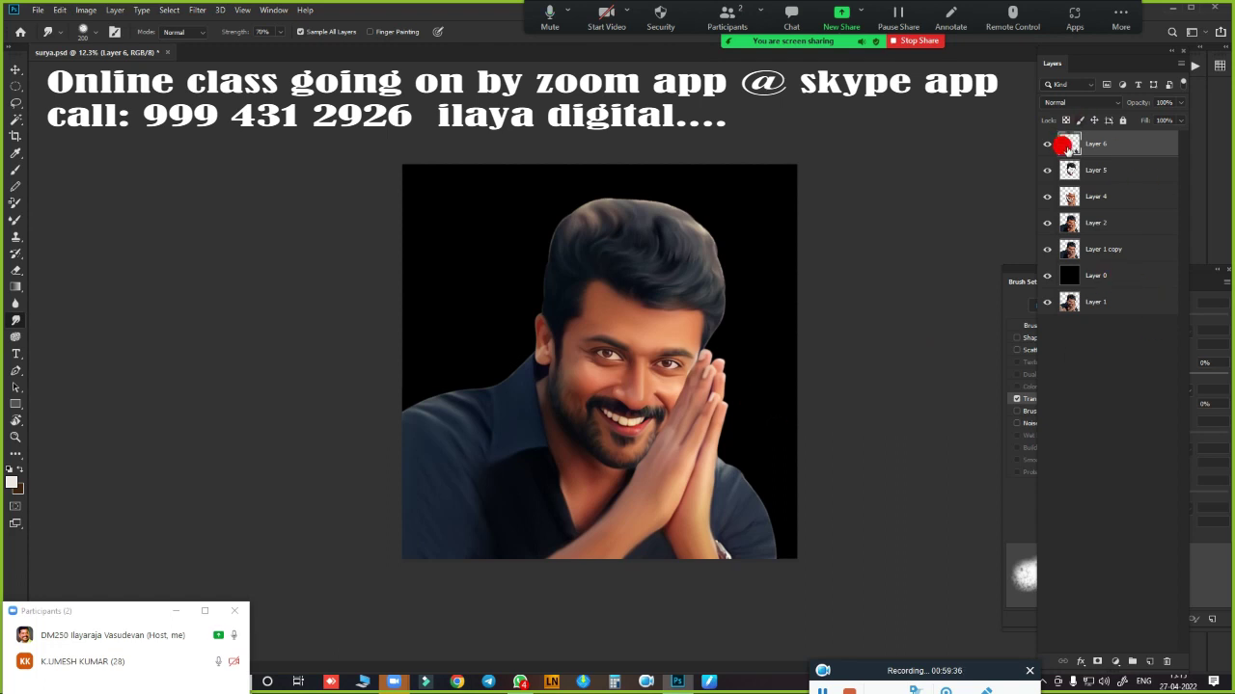
left_click_drag(1047, 143, 1046, 223)
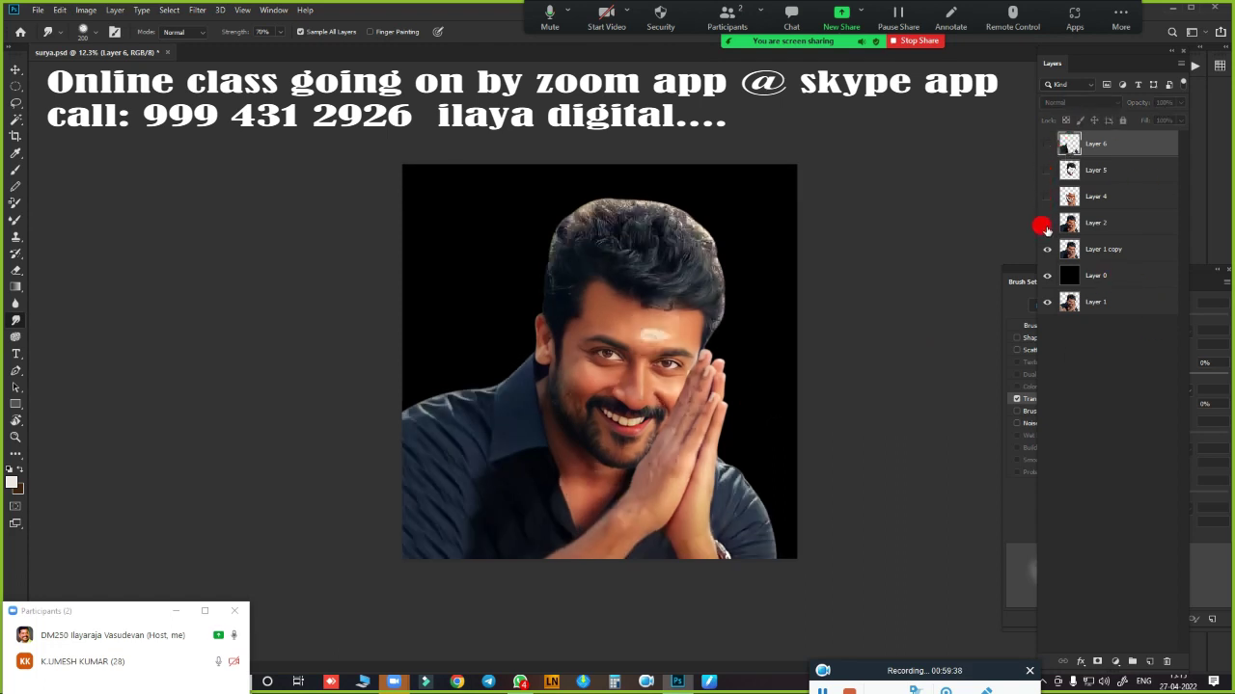
left_click(747, 311)
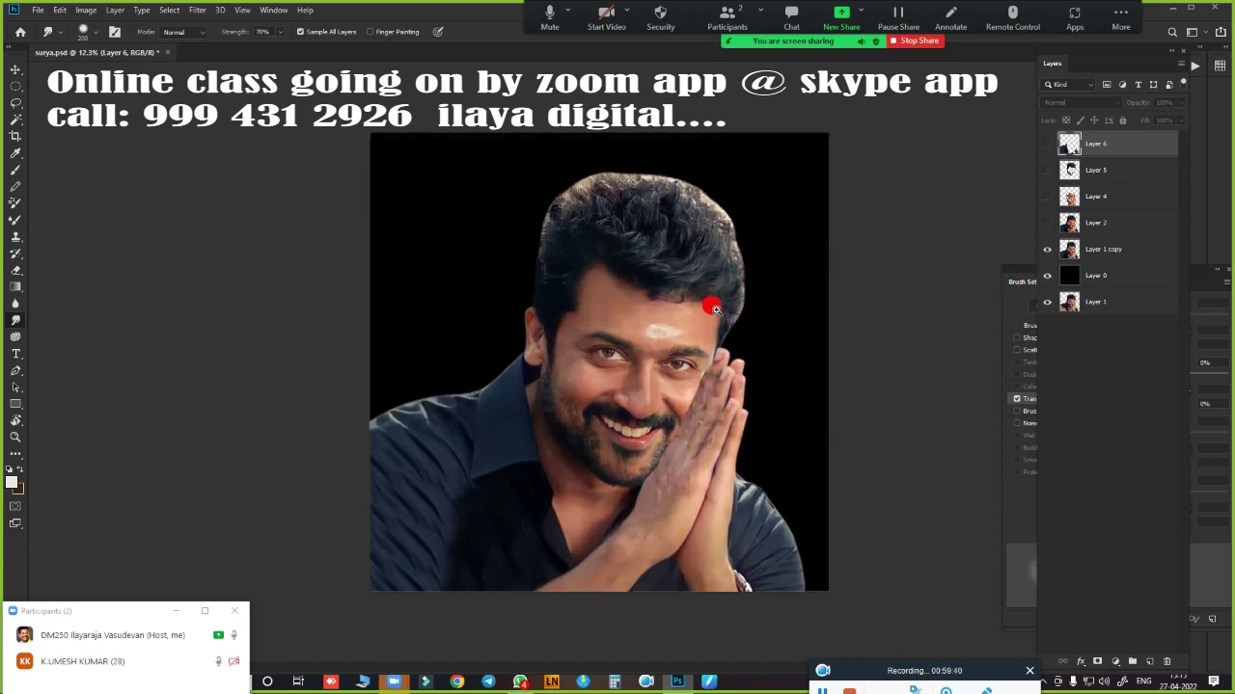
left_click_drag(750, 329, 727, 340)
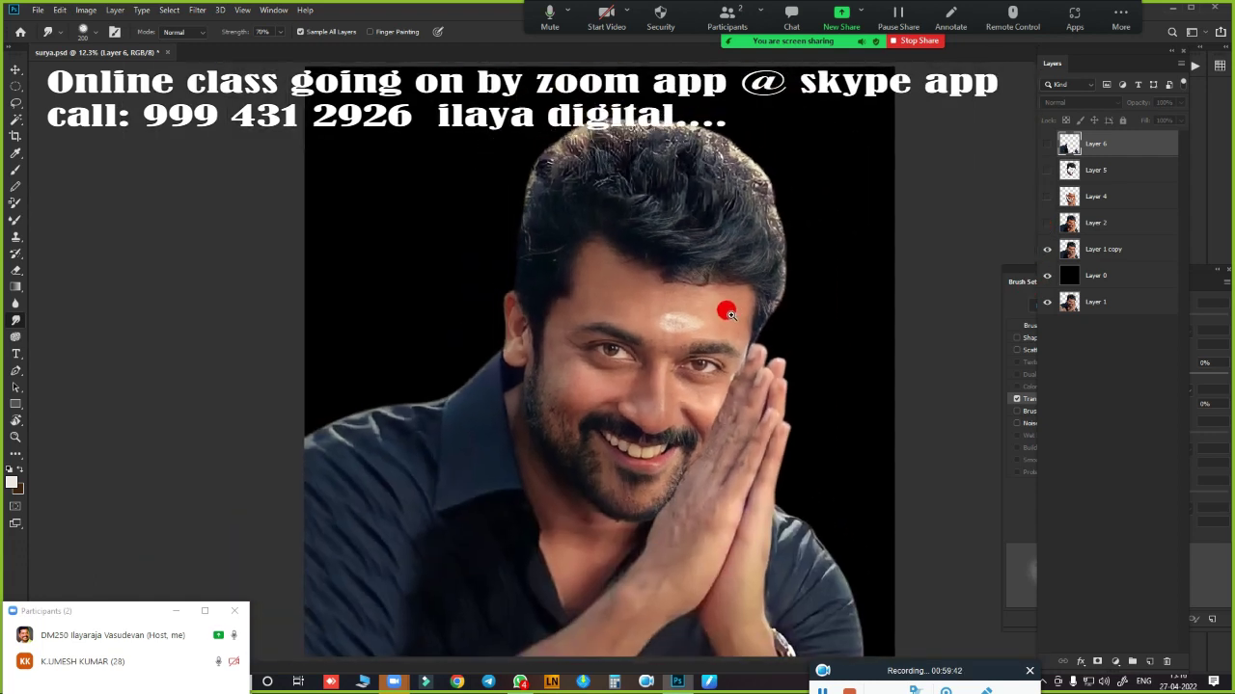
left_click(1048, 227)
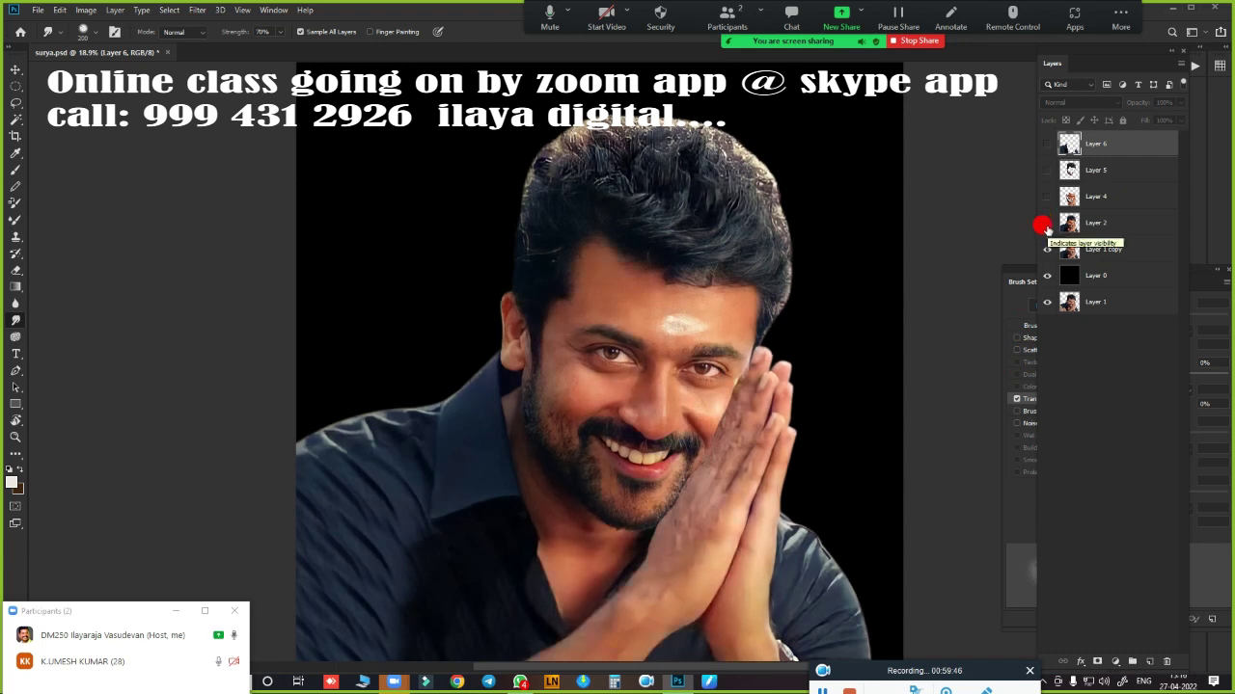
left_click(1047, 228)
left_click(1047, 227)
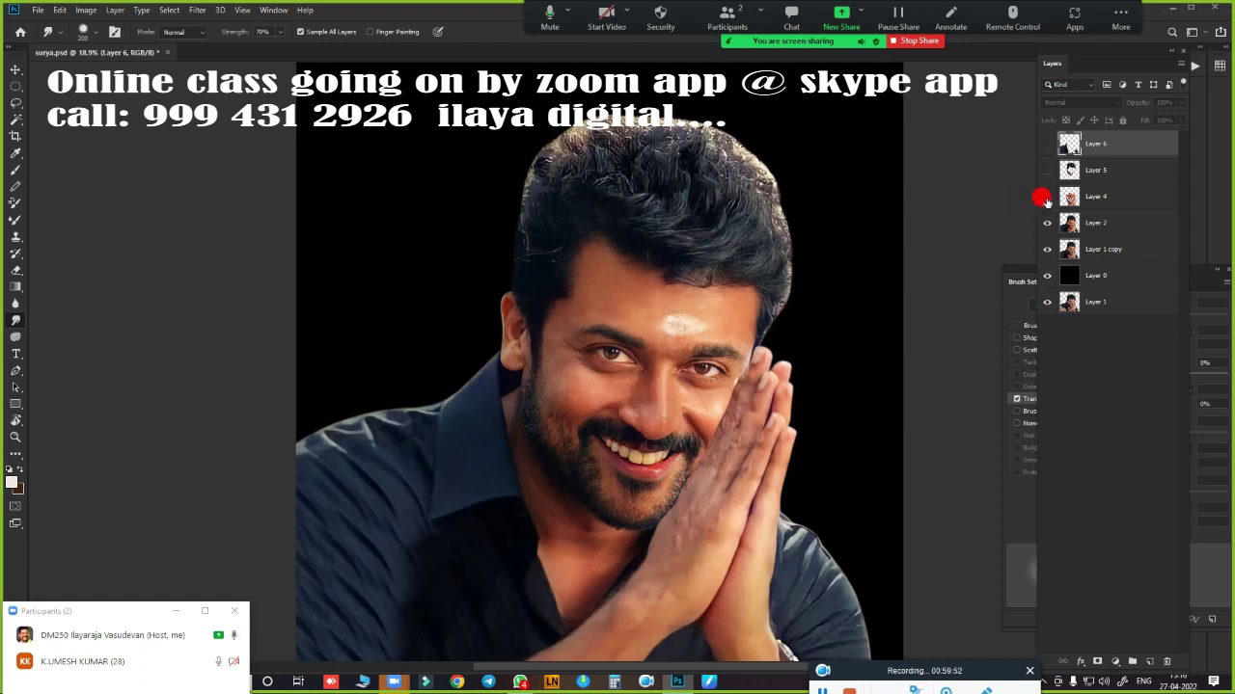
left_click(1046, 198)
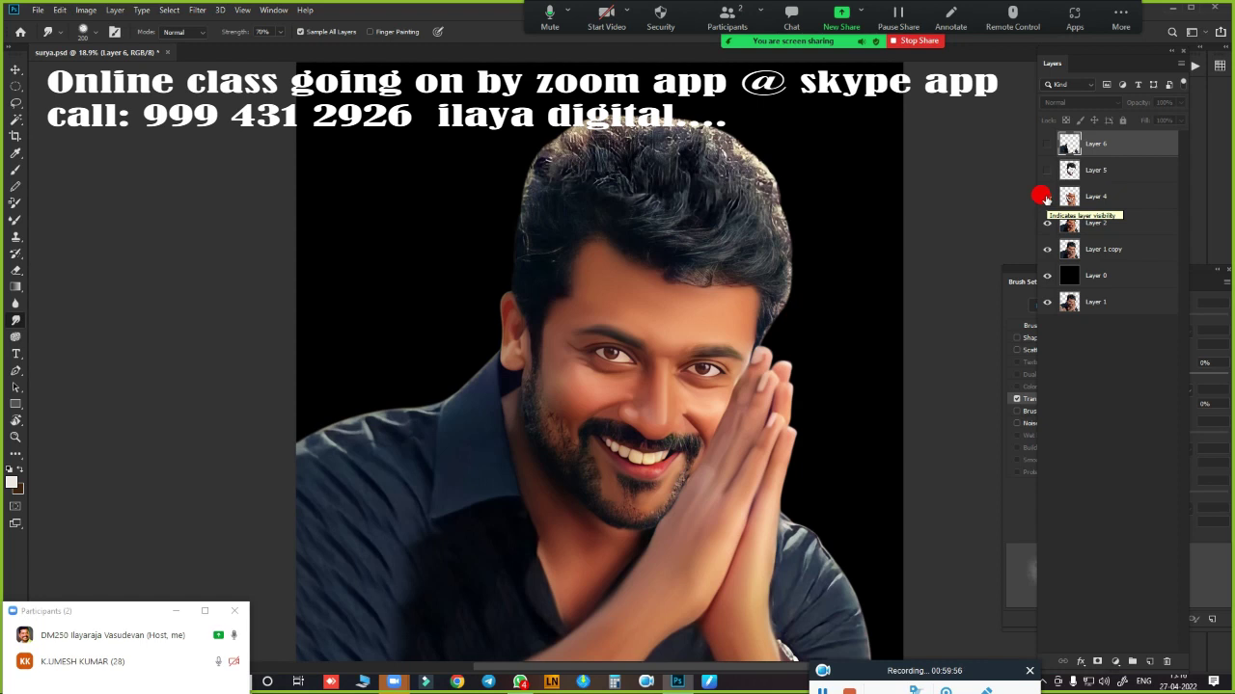
left_click(1047, 171)
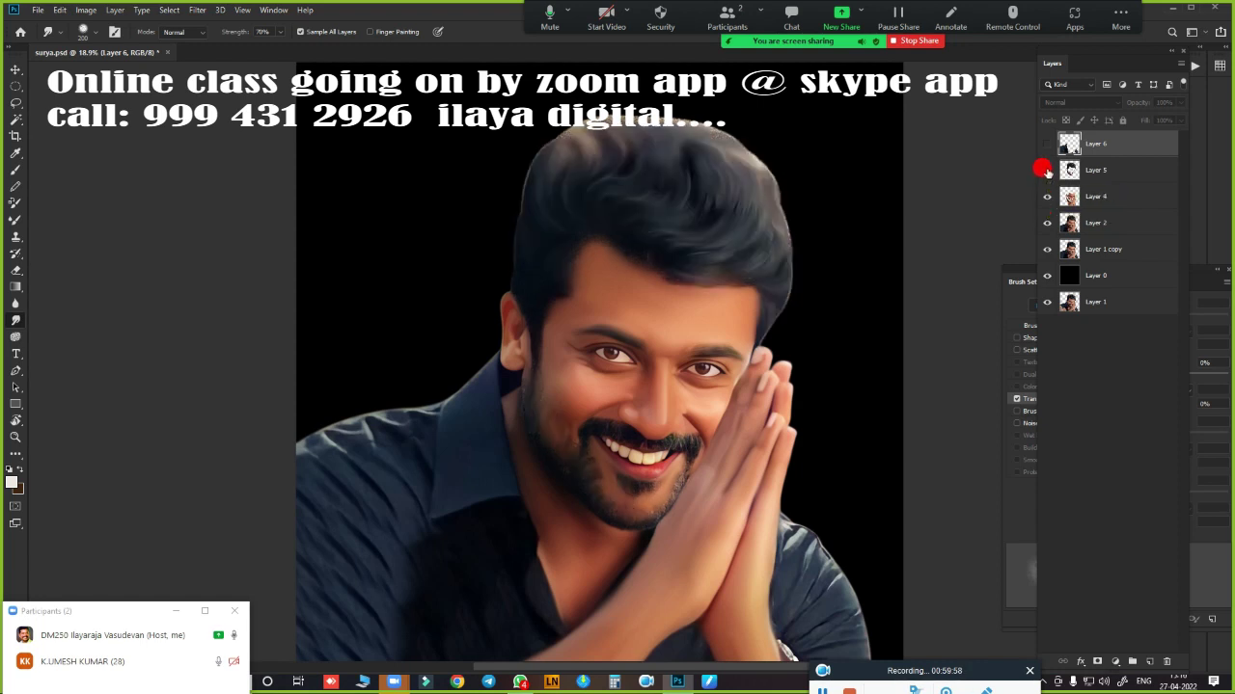
left_click(1046, 170)
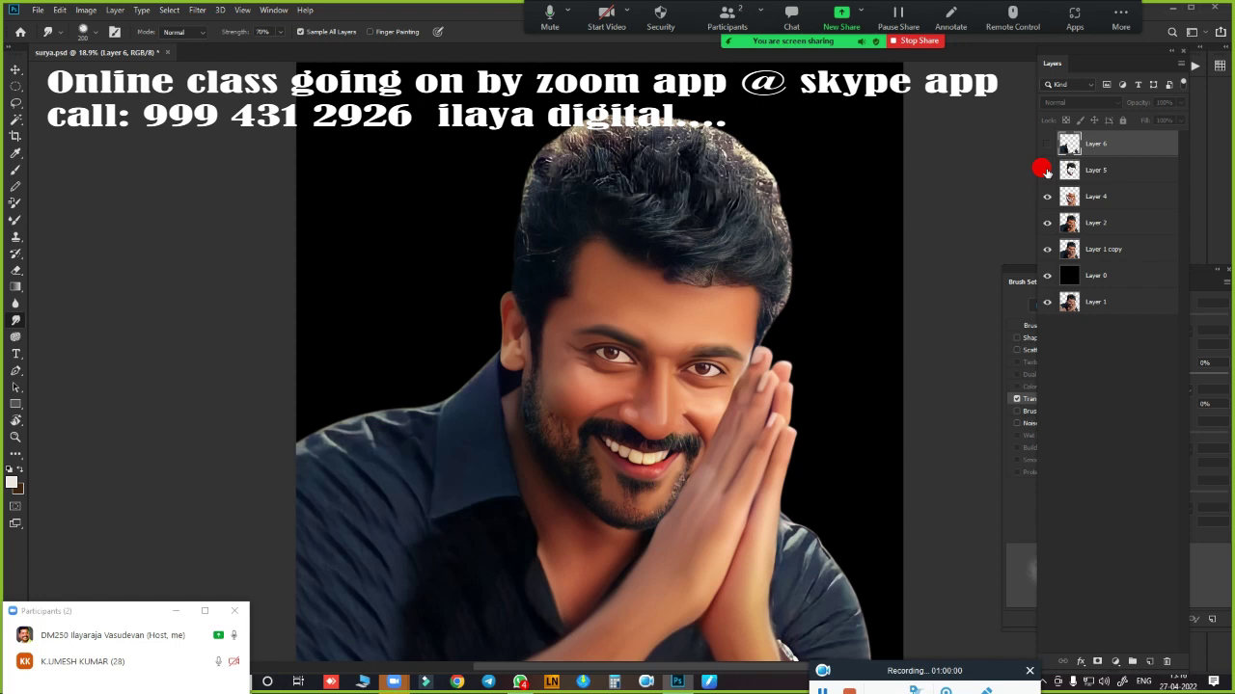
left_click(1047, 170)
left_click(1046, 171)
left_click(1047, 170)
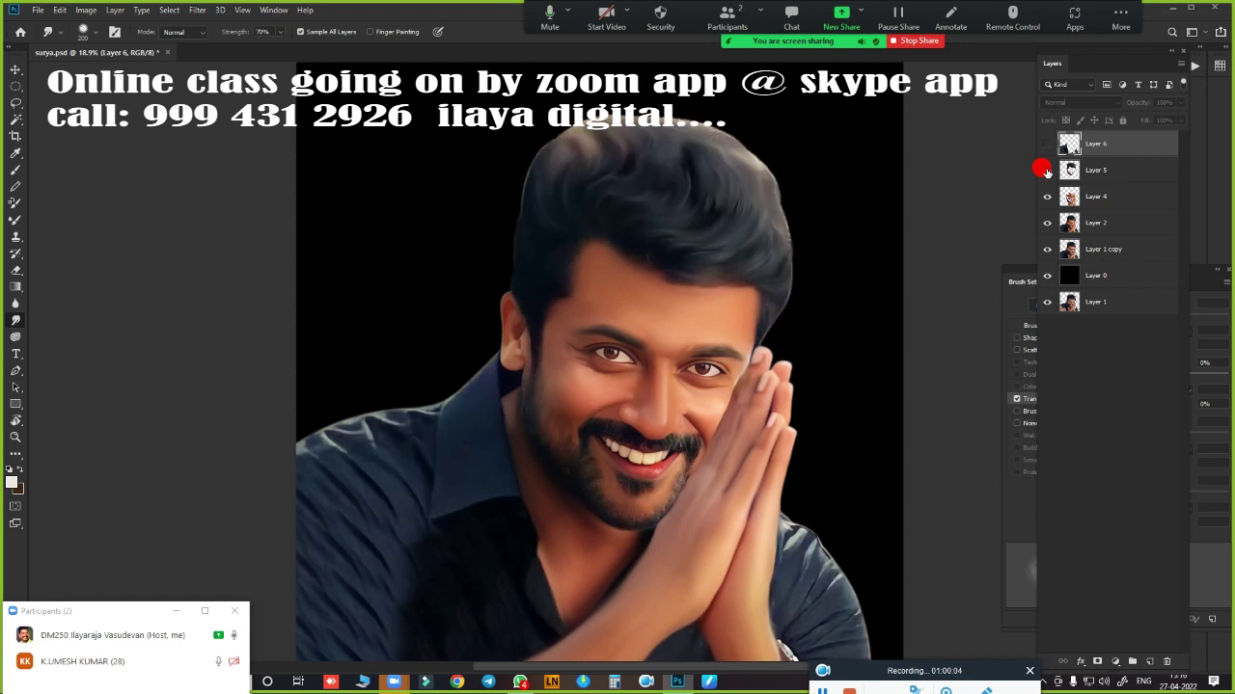
left_click(1047, 144)
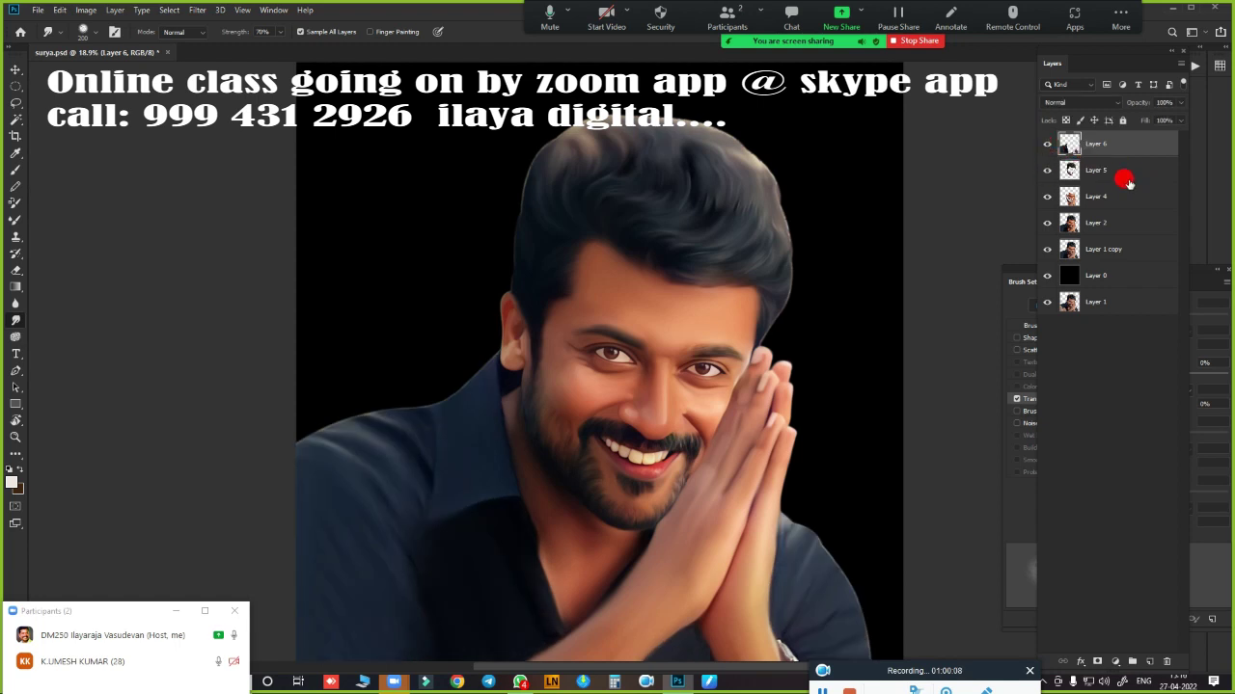
- Merge Layers 6, 5 and 4 into a single Layer 6
left_click(1100, 170, "shift")
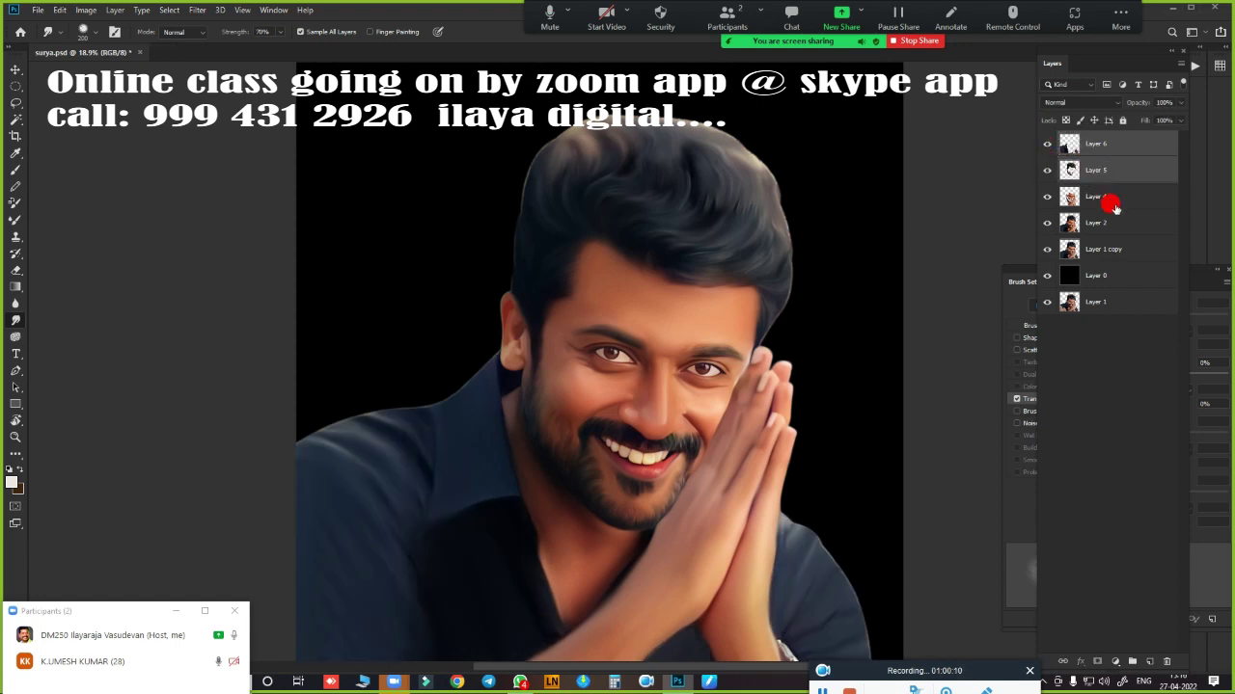
left_click(1110, 198, "shift")
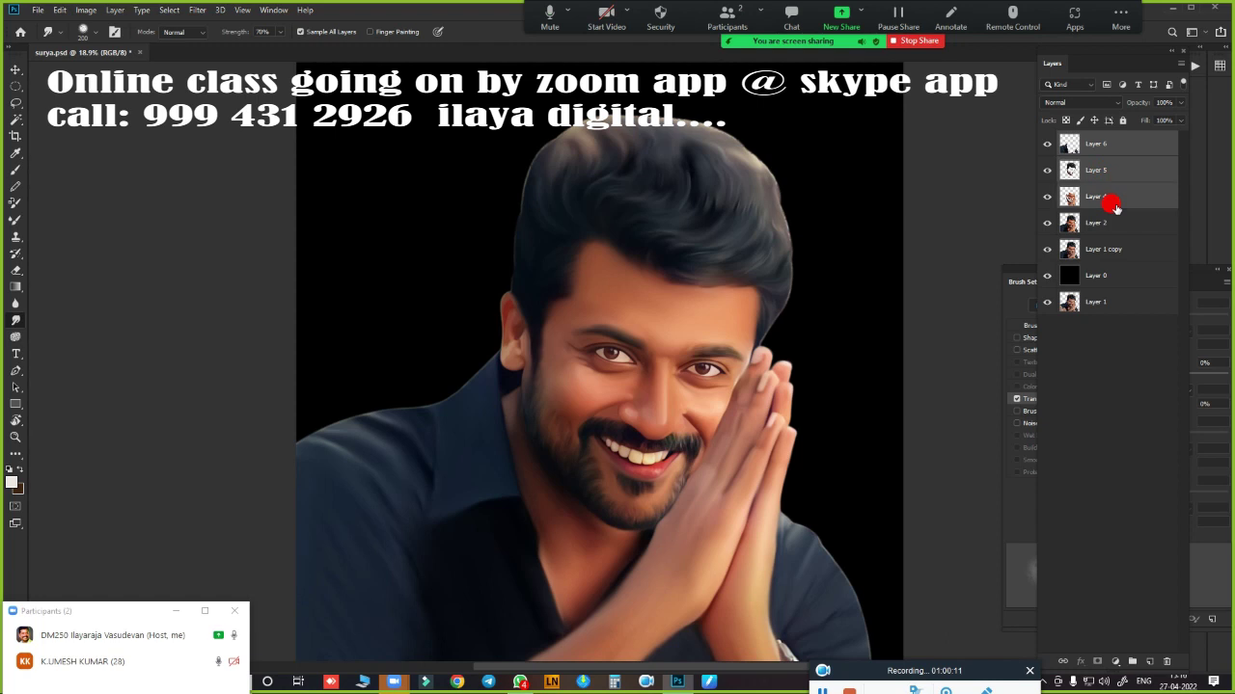
left_click(1101, 145, "ctrl")
left_click(1107, 171, "ctrl")
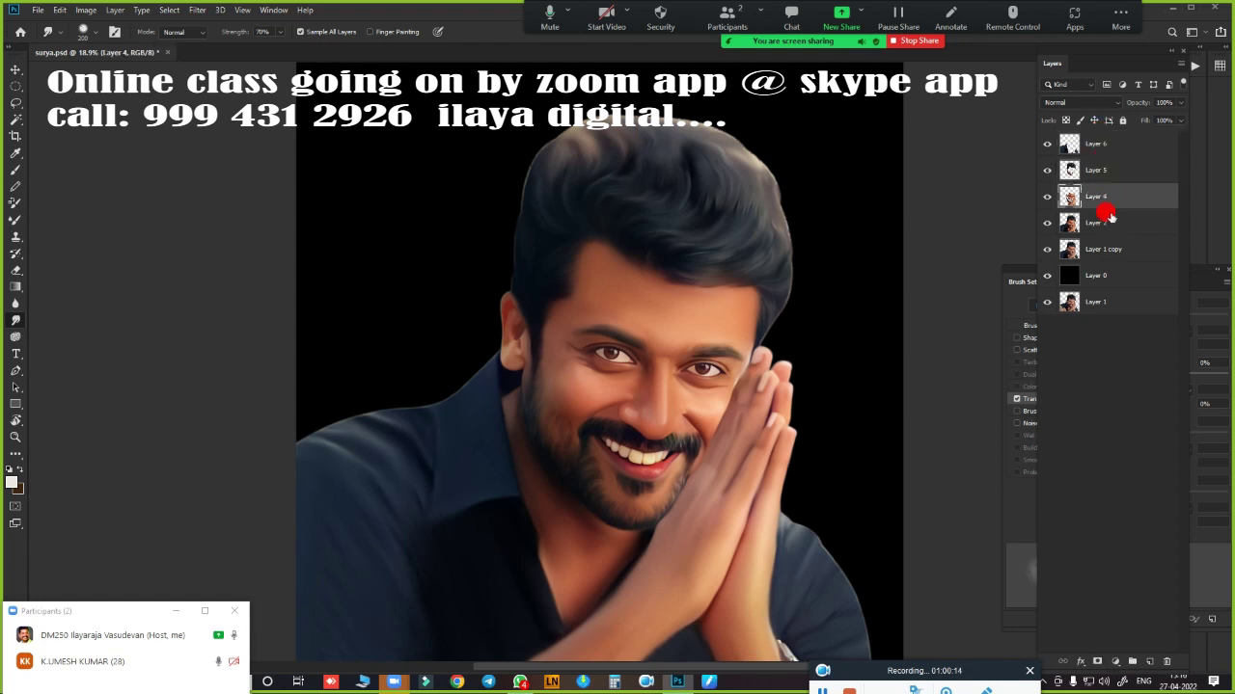
left_click(1107, 144, "ctrl")
left_click(1109, 171, "ctrl")
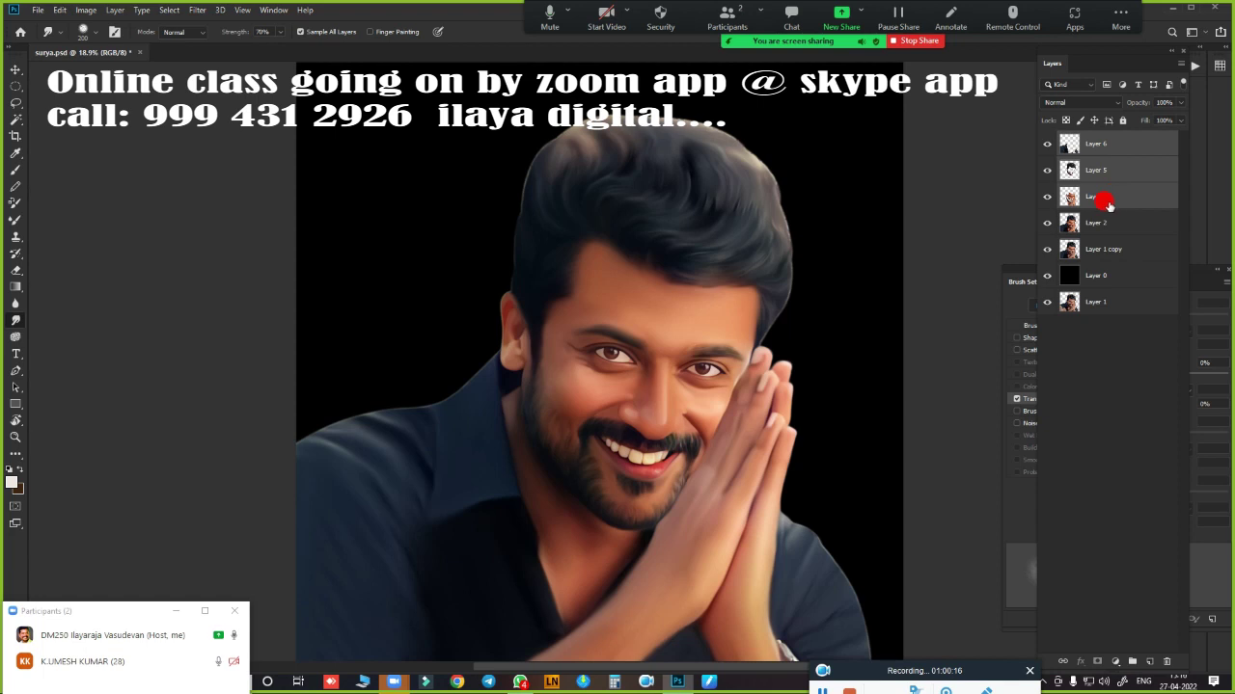
key("ctrl+e")
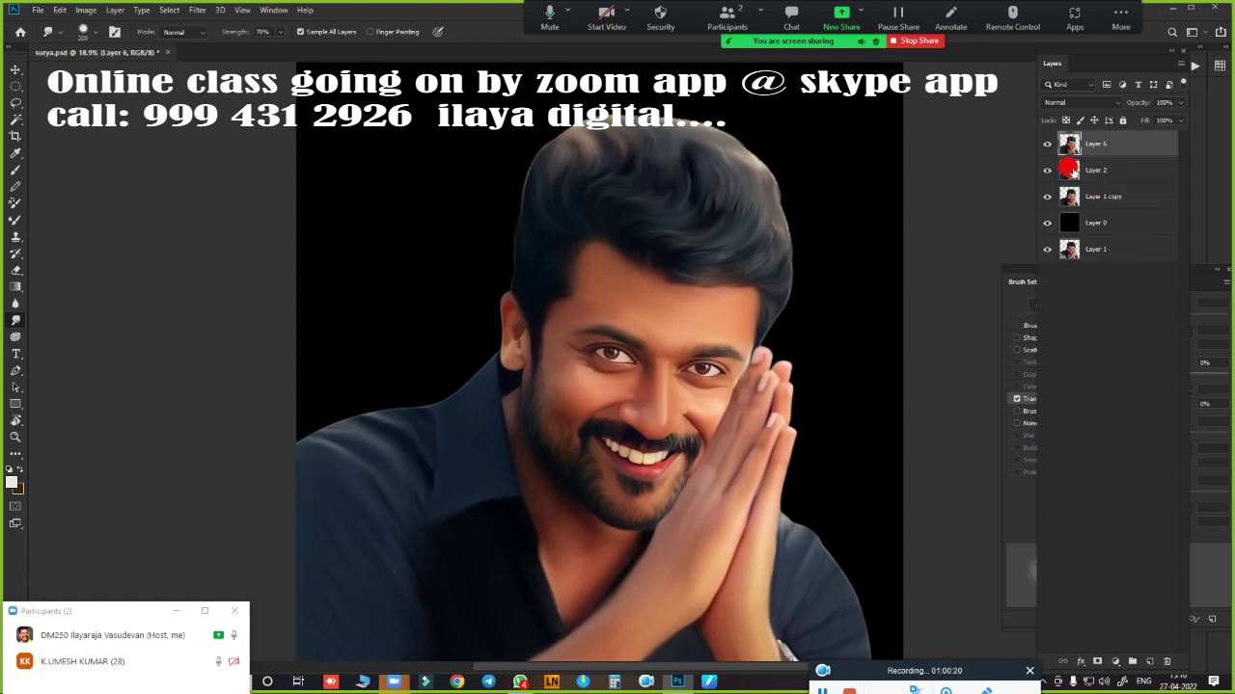
- Duplicate Layer 2 and merge the copy into Layer 6
left_click(1096, 177)
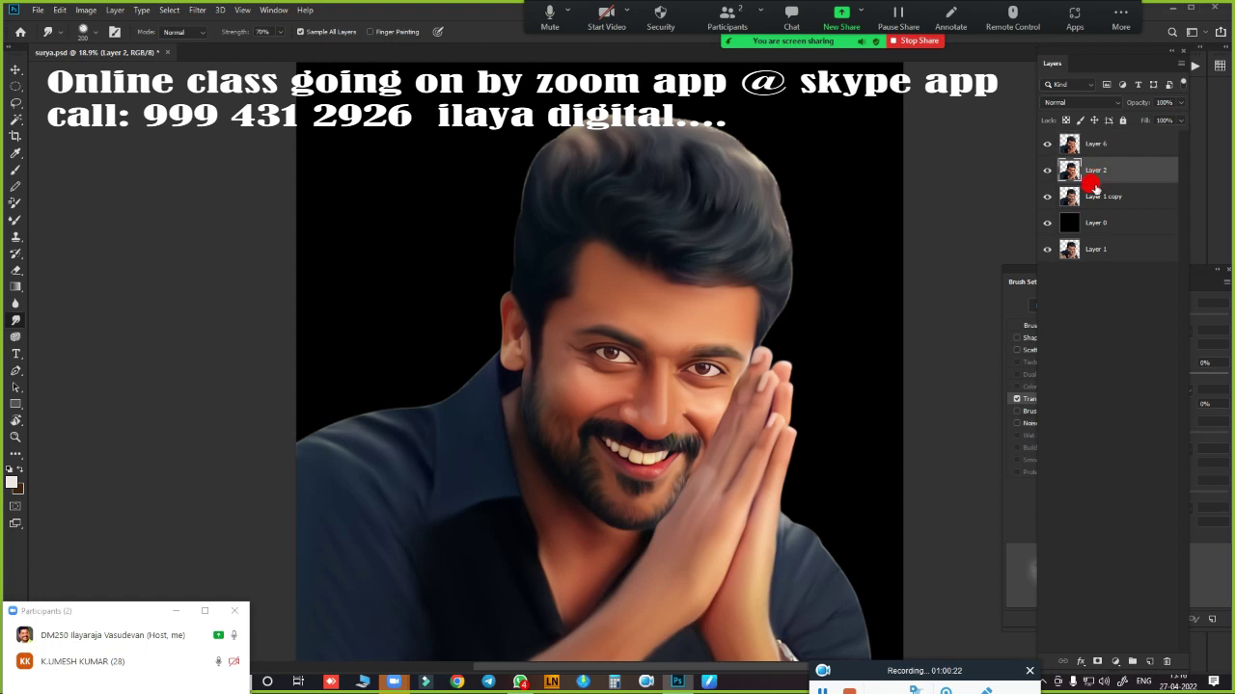
key("ctrl+j")
left_click(1099, 150, "shift")
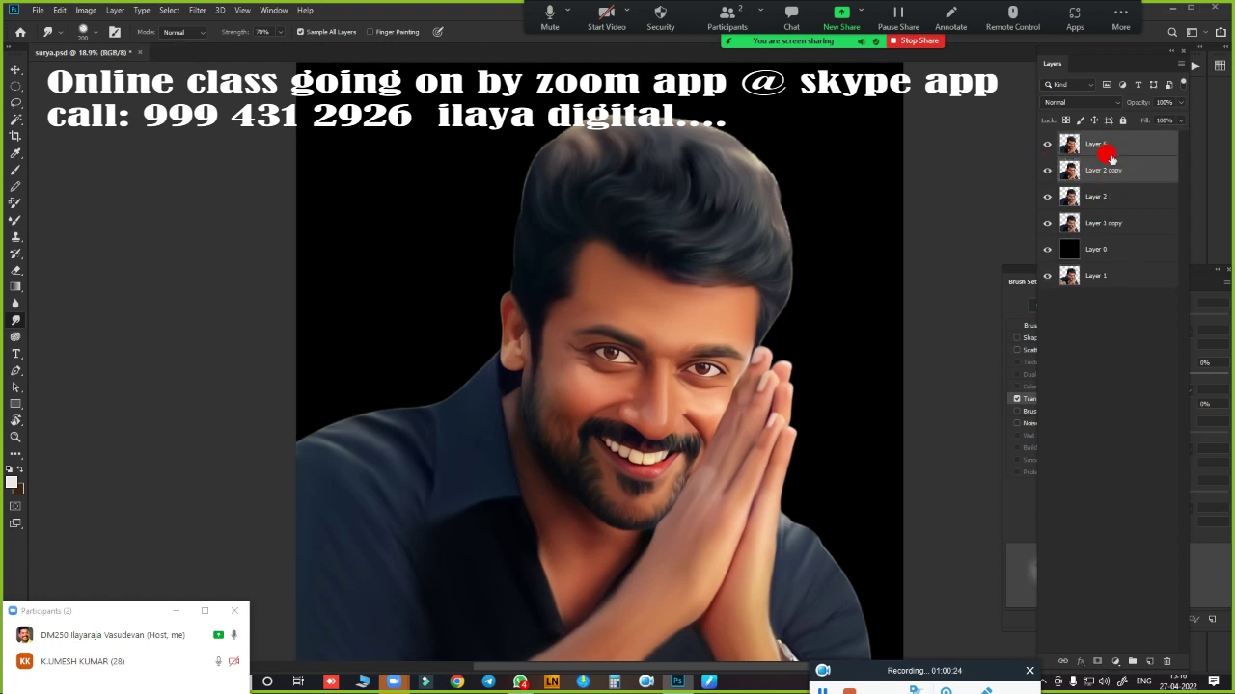
key("ctrl+e")
- Hide Layer 2 and toggle Layer 6's visibility to compare before and after
left_click(1046, 170)
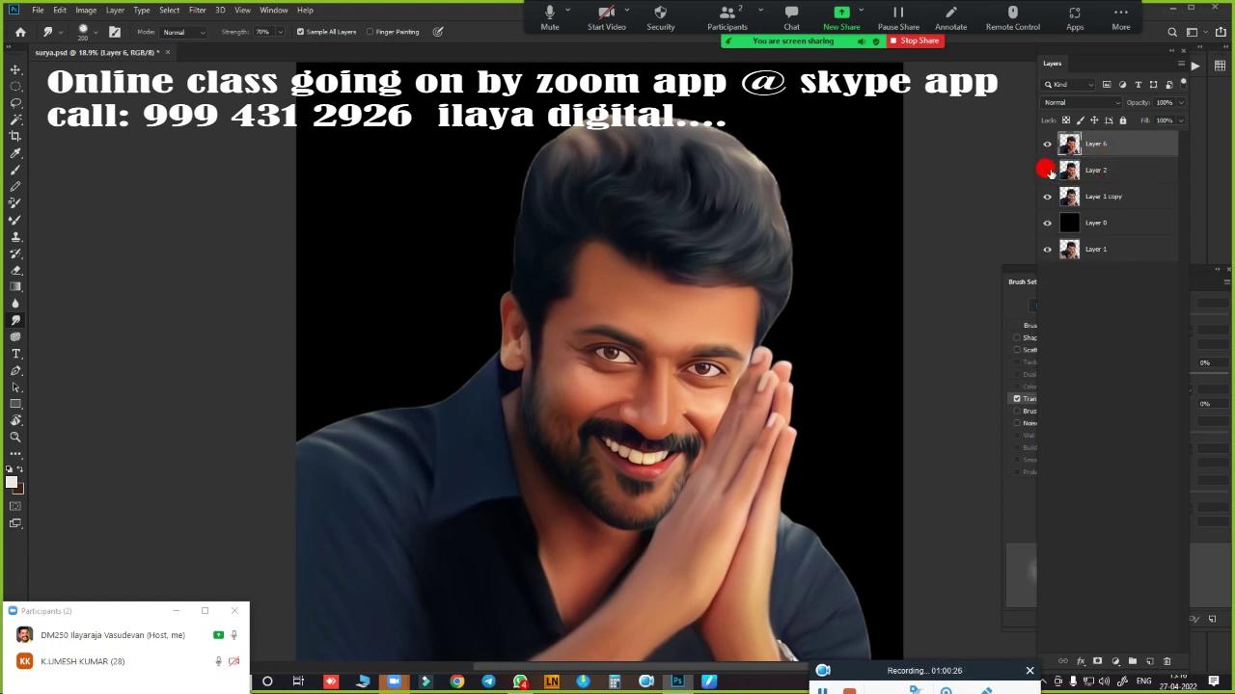
left_click(1046, 143)
left_click(1047, 142)
left_click(1046, 143)
left_click(1046, 142)
left_click(1046, 143)
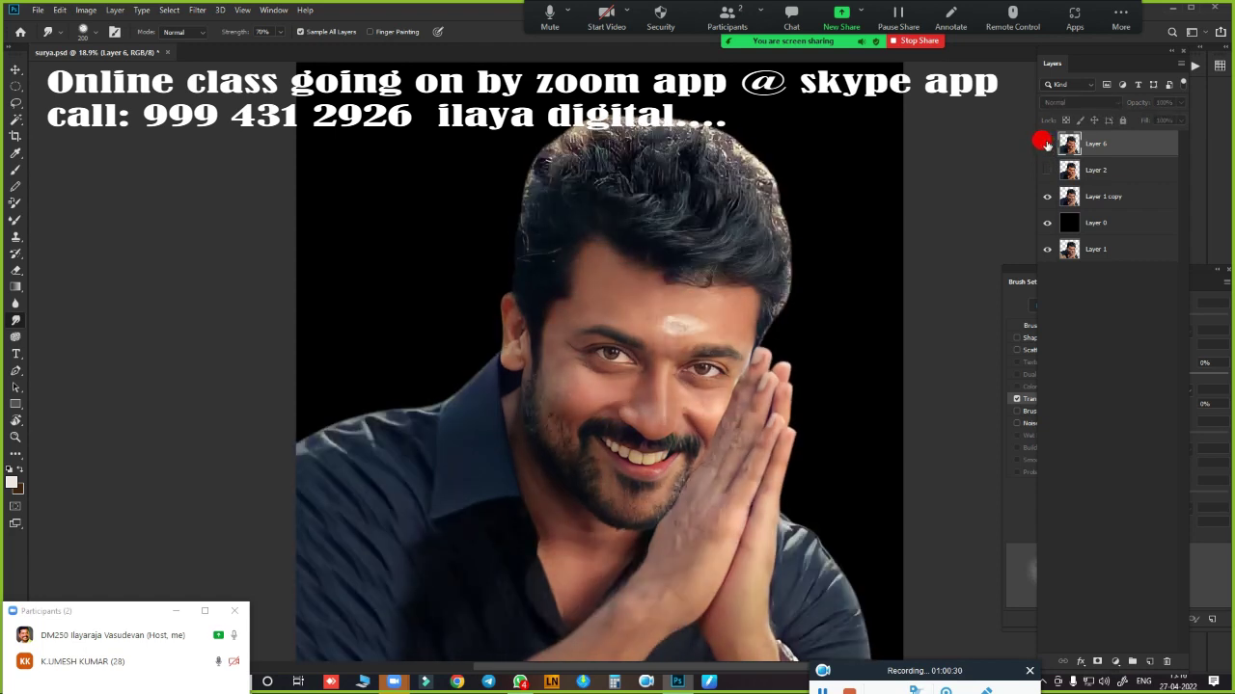
left_click(1046, 142)
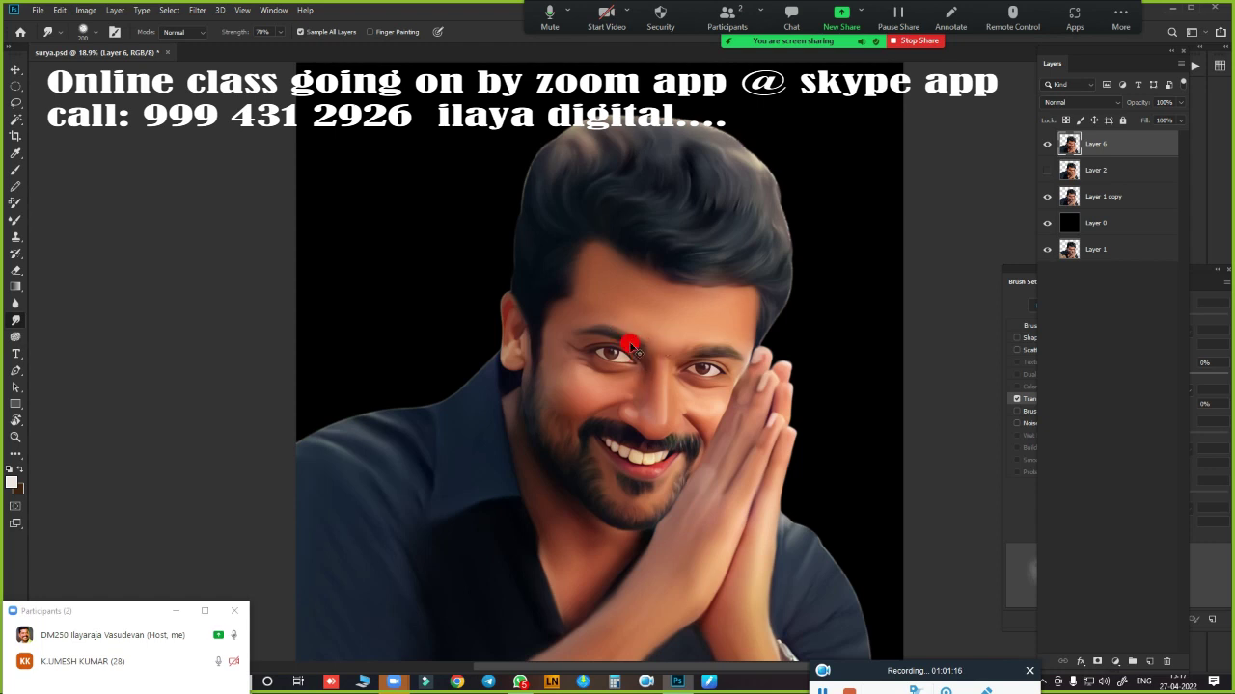
scroll(623, 284, "up", 3)
scroll(694, 325, "up", 2)
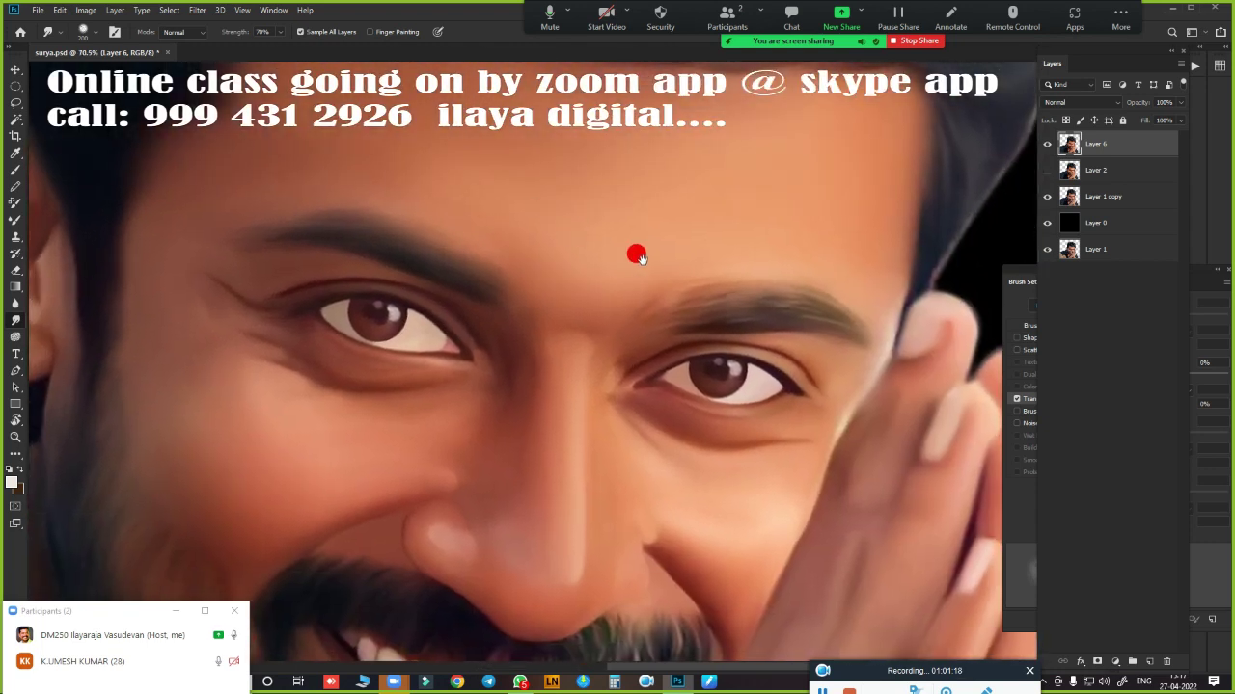
scroll(743, 333, "down", 3)
scroll(714, 328, "down", 1)
scroll(702, 336, "up", 2)
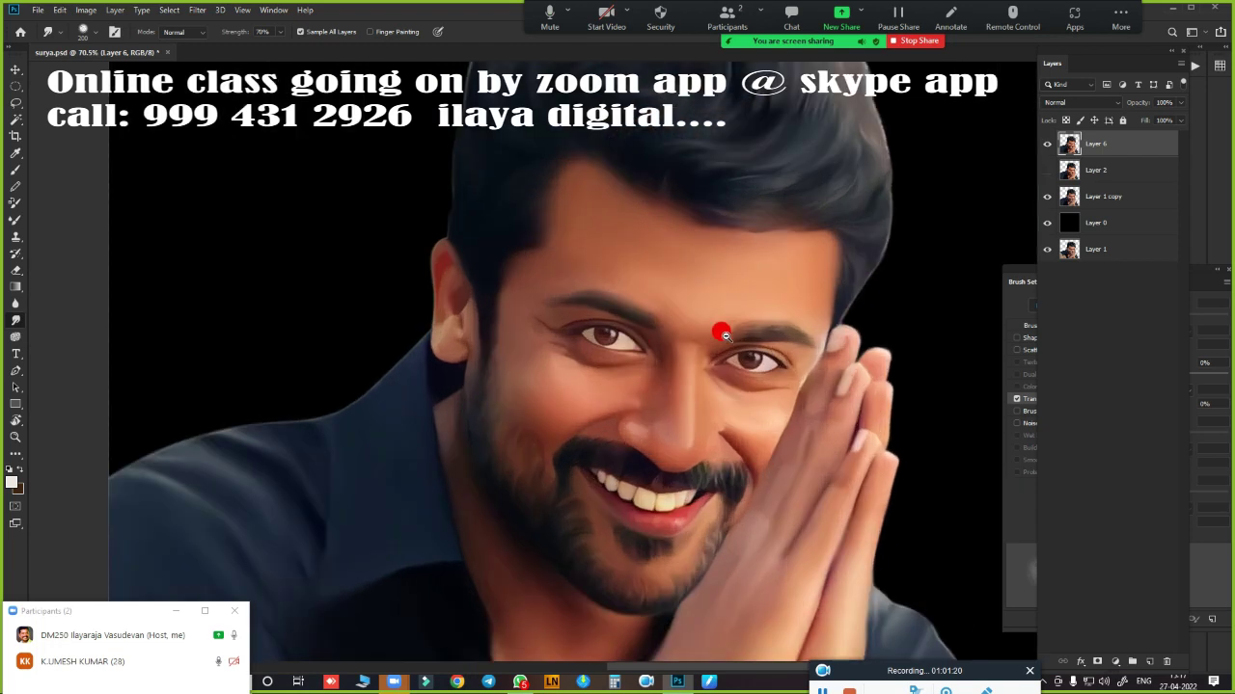
scroll(661, 328, "up", 1)
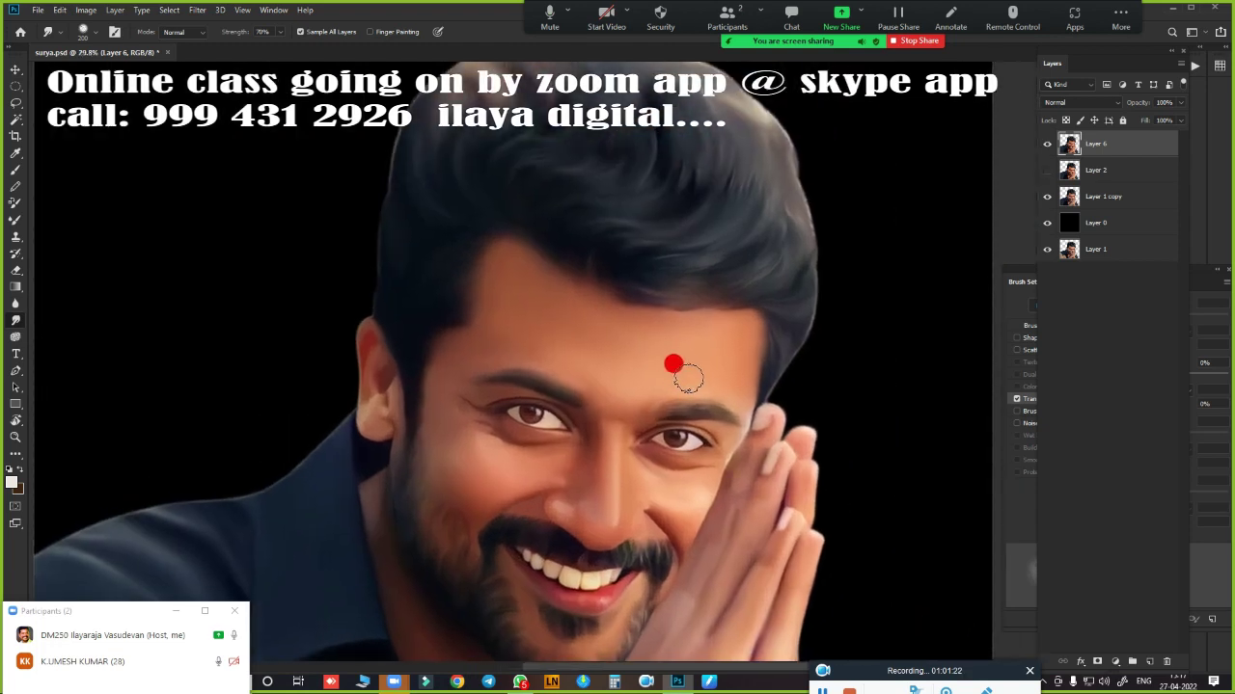